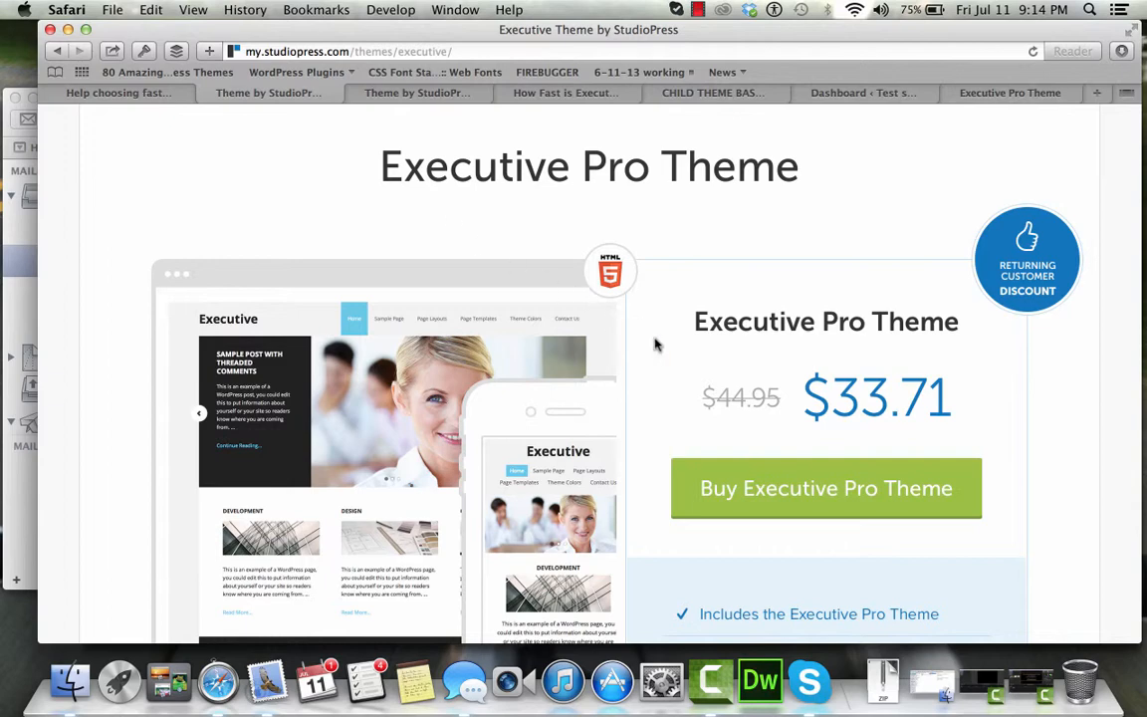
Review the Executive Pro theme's sales page and its full demo homepage, from the slider down to the call-to-action banner
{"action": "scroll", "coordinate": [735, 376], "scroll_direction": "down", "scroll_amount": 3}
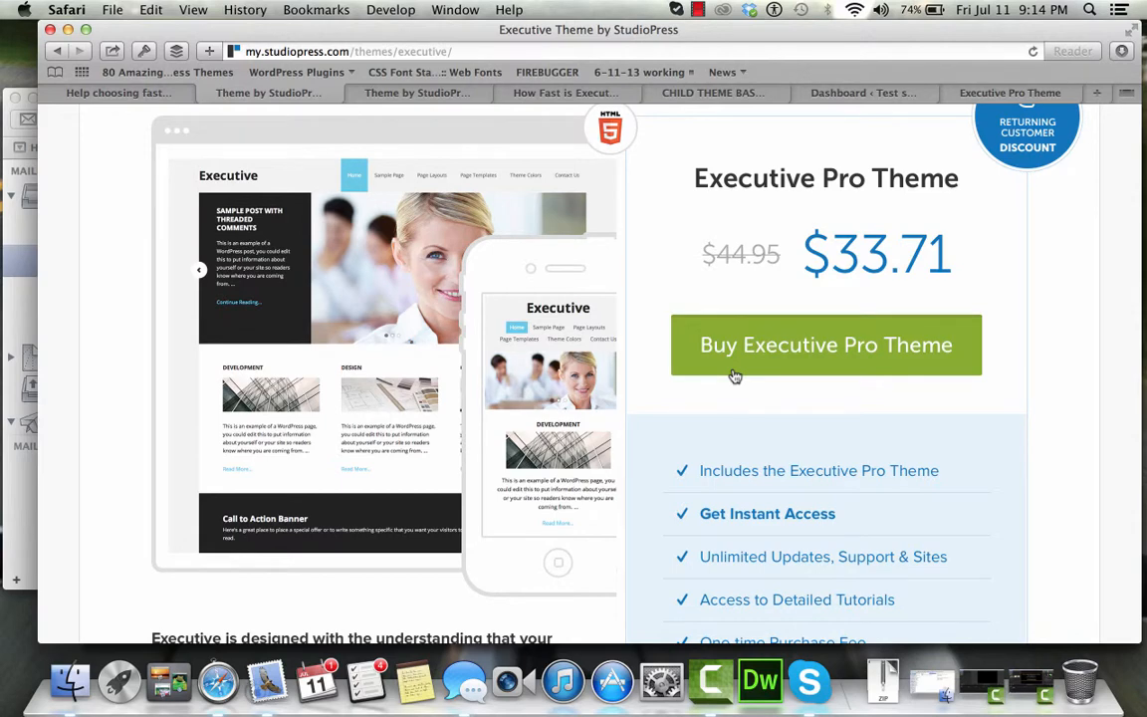
{"action": "scroll", "coordinate": [735, 377], "scroll_direction": "up", "scroll_amount": 4}
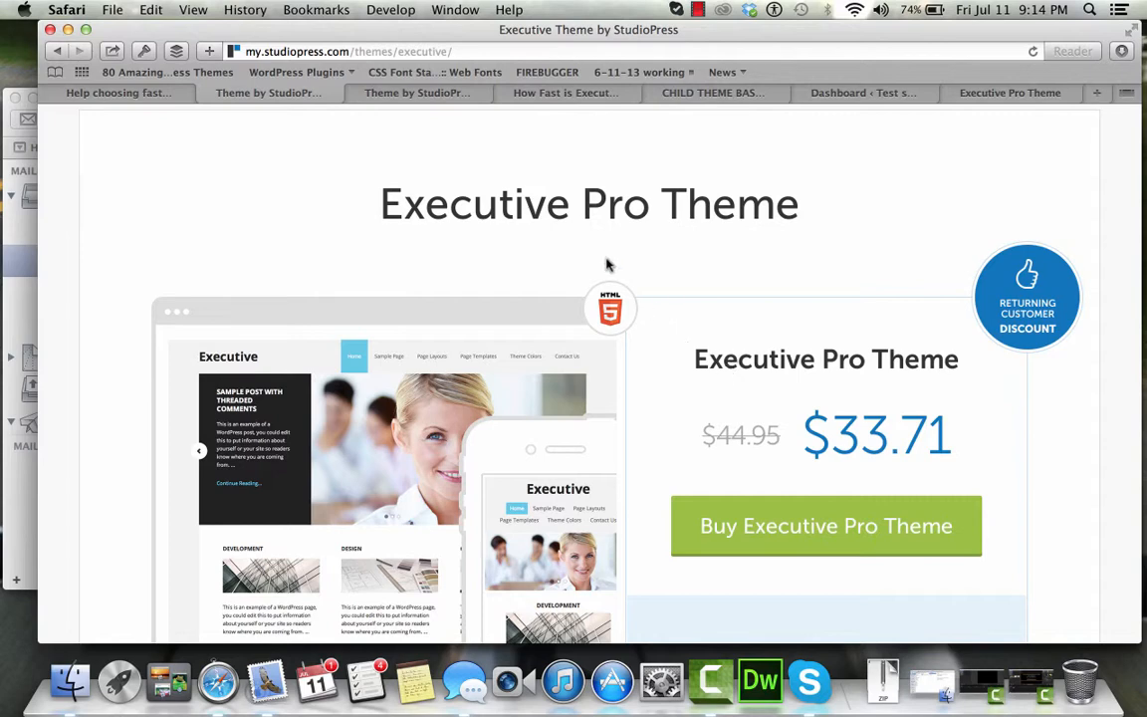
{"action": "left_click", "coordinate": [435, 96]}
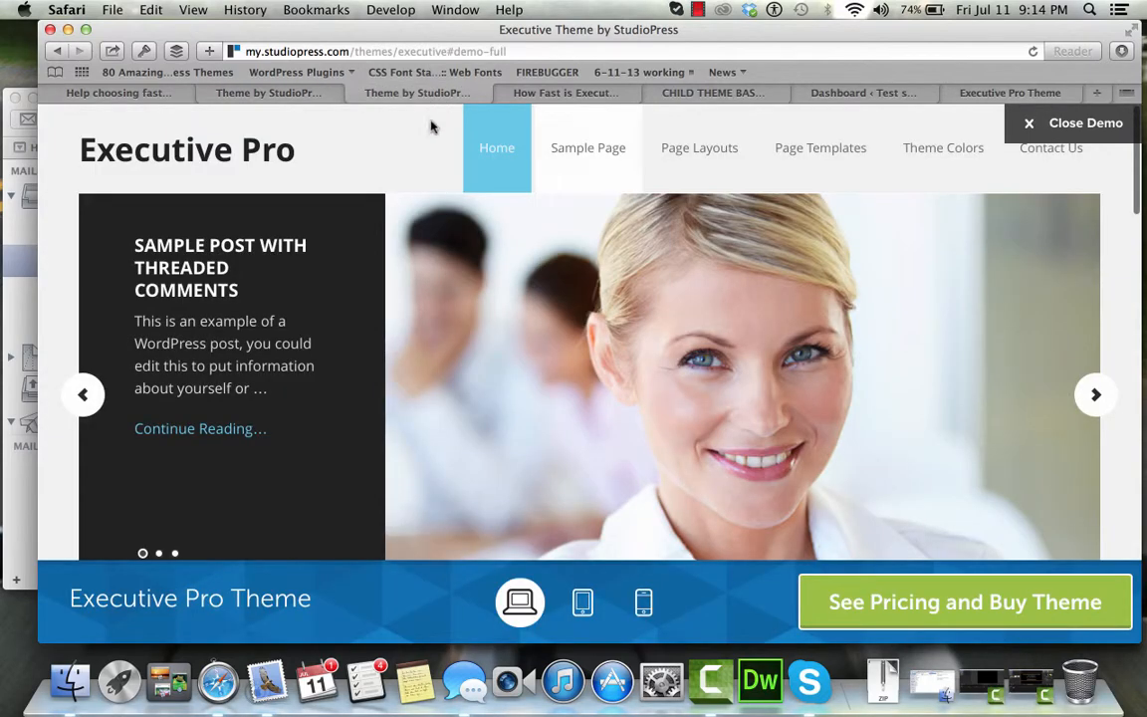
{"action": "scroll", "coordinate": [457, 313], "scroll_direction": "down", "scroll_amount": 2}
{"action": "scroll", "coordinate": [457, 314], "scroll_direction": "down", "scroll_amount": 3}
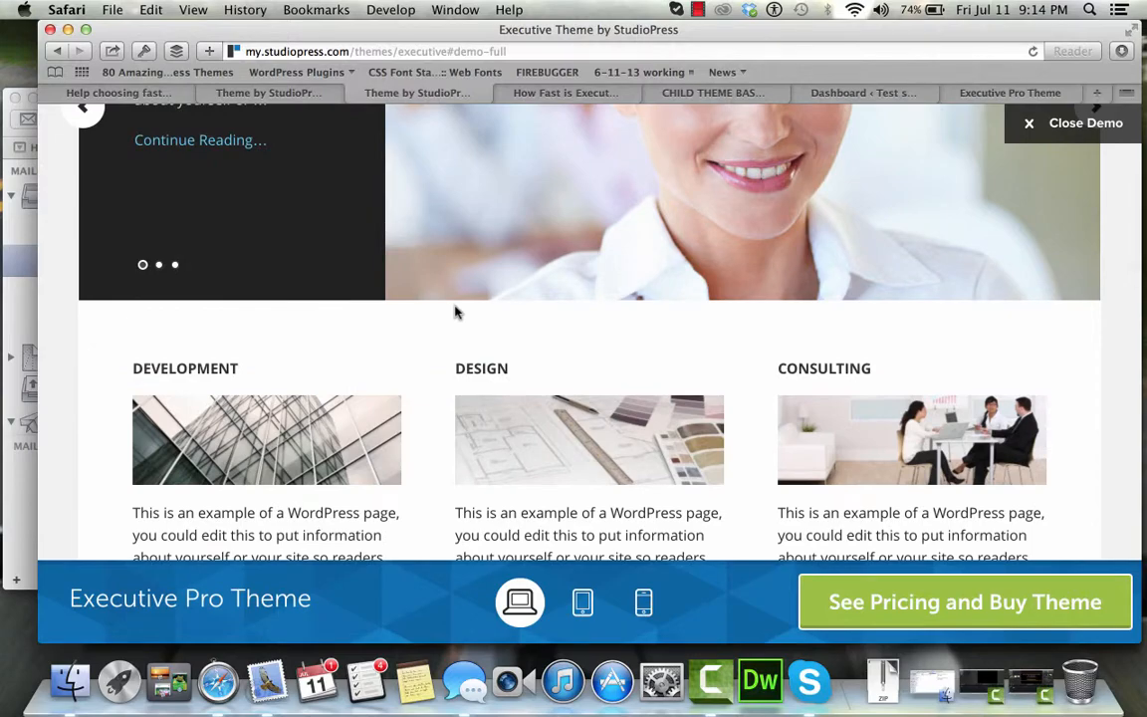
{"action": "scroll", "coordinate": [457, 314], "scroll_direction": "down", "scroll_amount": 10}
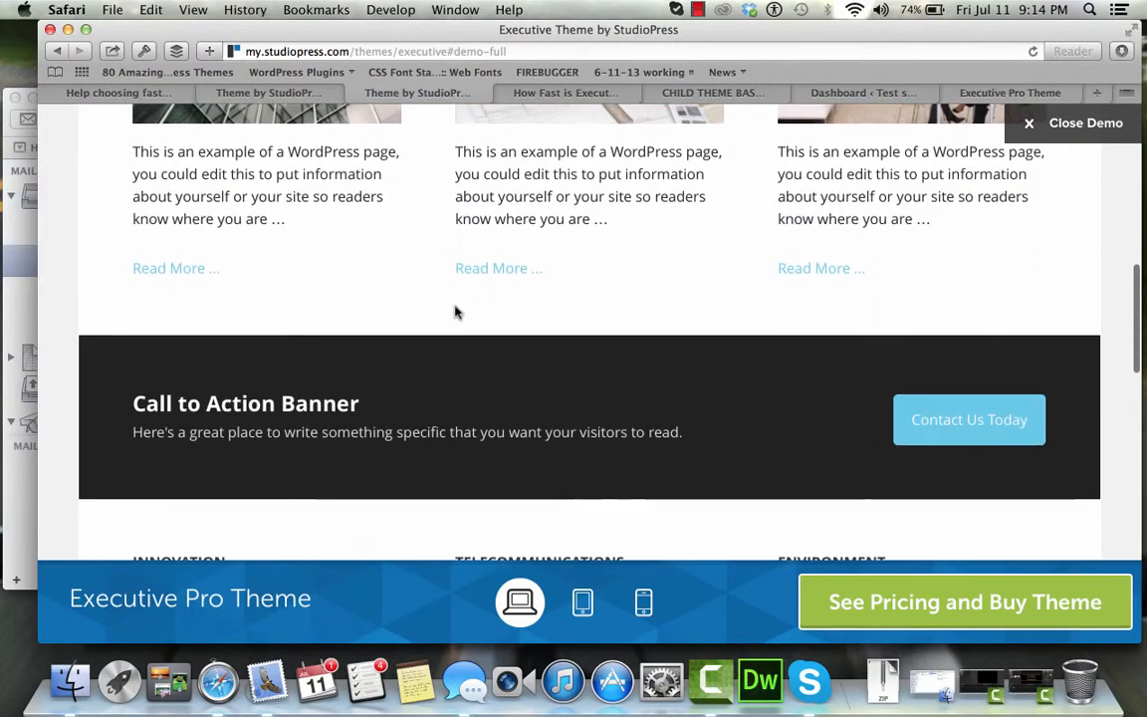
{"action": "scroll", "coordinate": [457, 313], "scroll_direction": "up", "scroll_amount": 1}
{"action": "scroll", "coordinate": [457, 313], "scroll_direction": "up", "scroll_amount": 15}
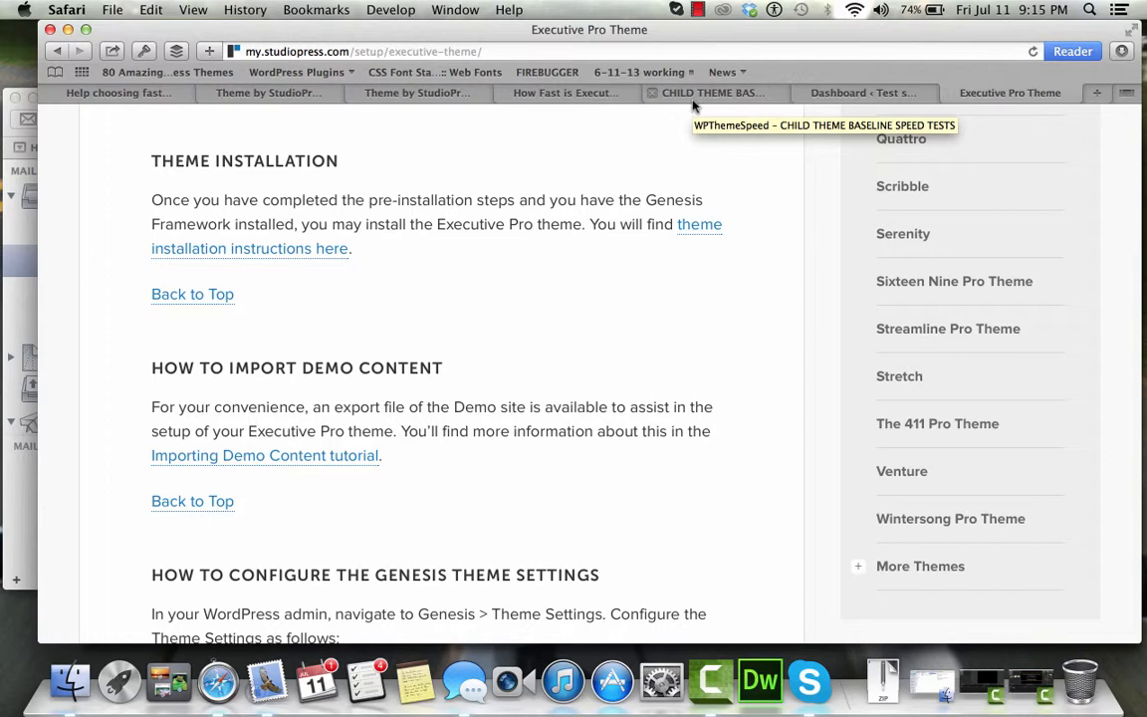
Look at the WPThemeSpeed test site and the Executive Pro speed video on YouTube, and return to the theme demo's homepage slider
{"action": "left_click", "coordinate": [694, 100]}
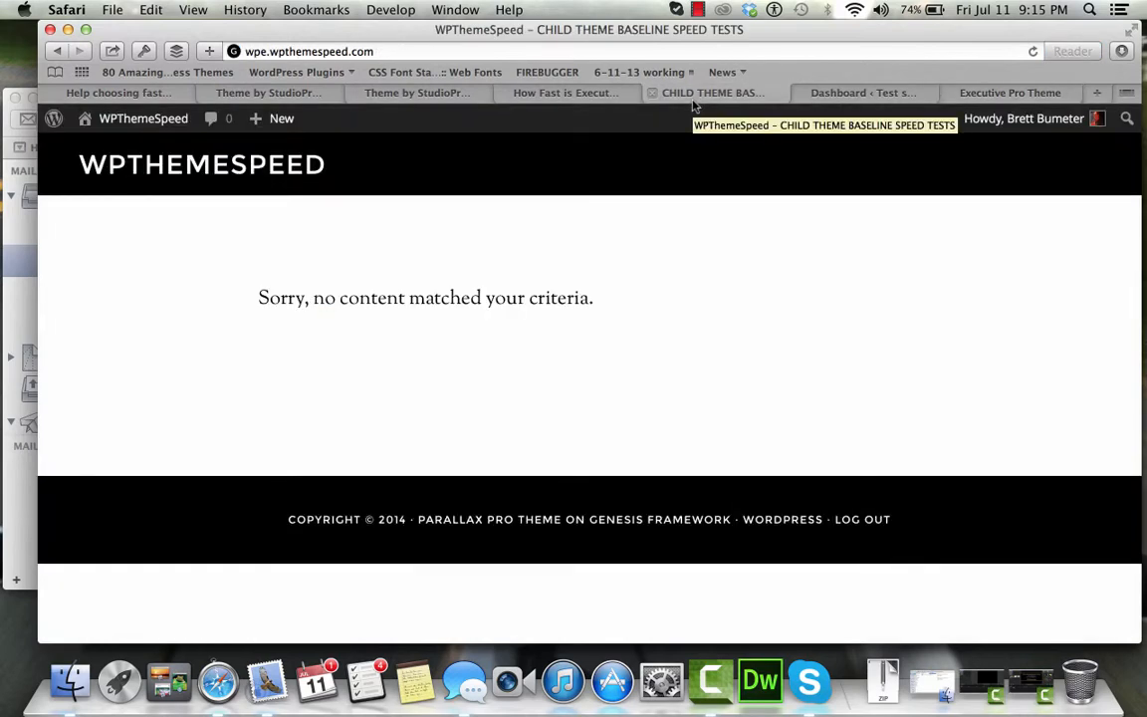
{"action": "left_click", "coordinate": [554, 94]}
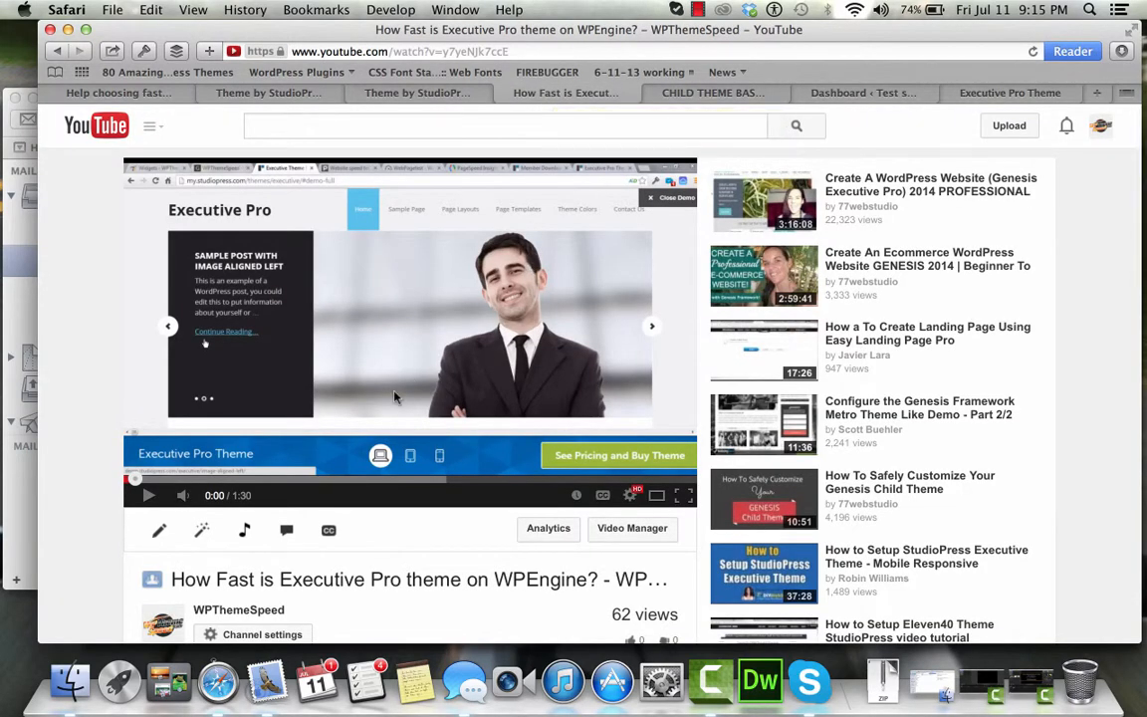
{"action": "scroll", "coordinate": [395, 398], "scroll_direction": "down", "scroll_amount": 3}
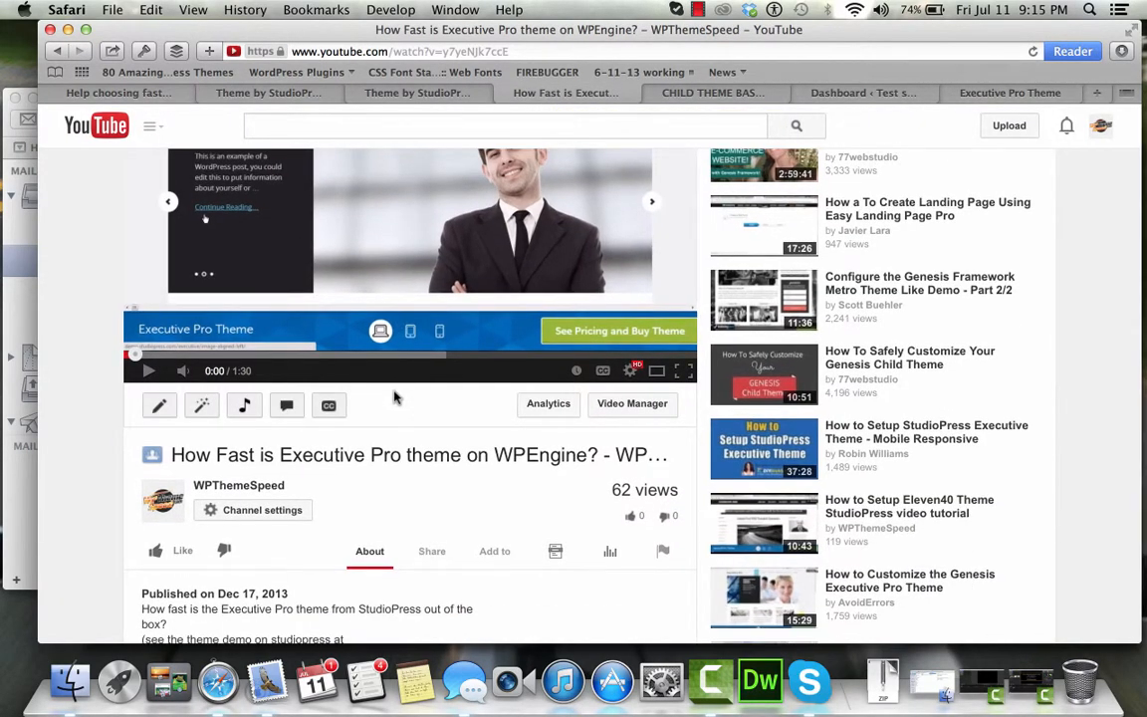
{"action": "scroll", "coordinate": [394, 398], "scroll_direction": "up", "scroll_amount": 2}
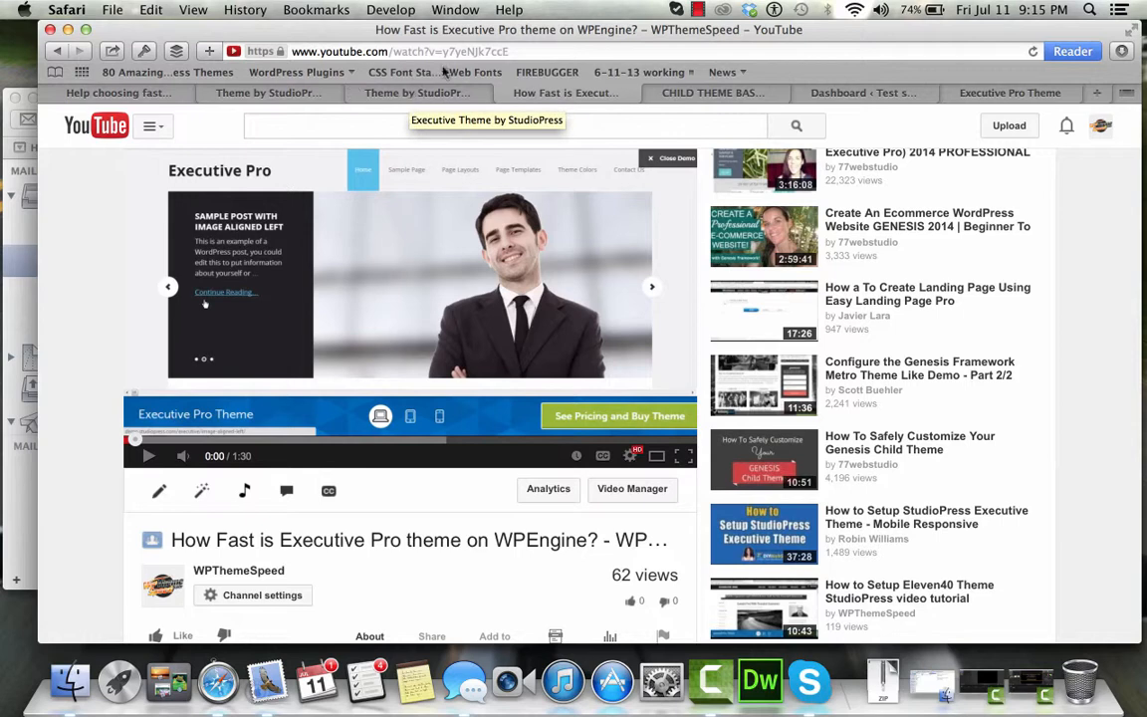
{"action": "left_click", "coordinate": [410, 95]}
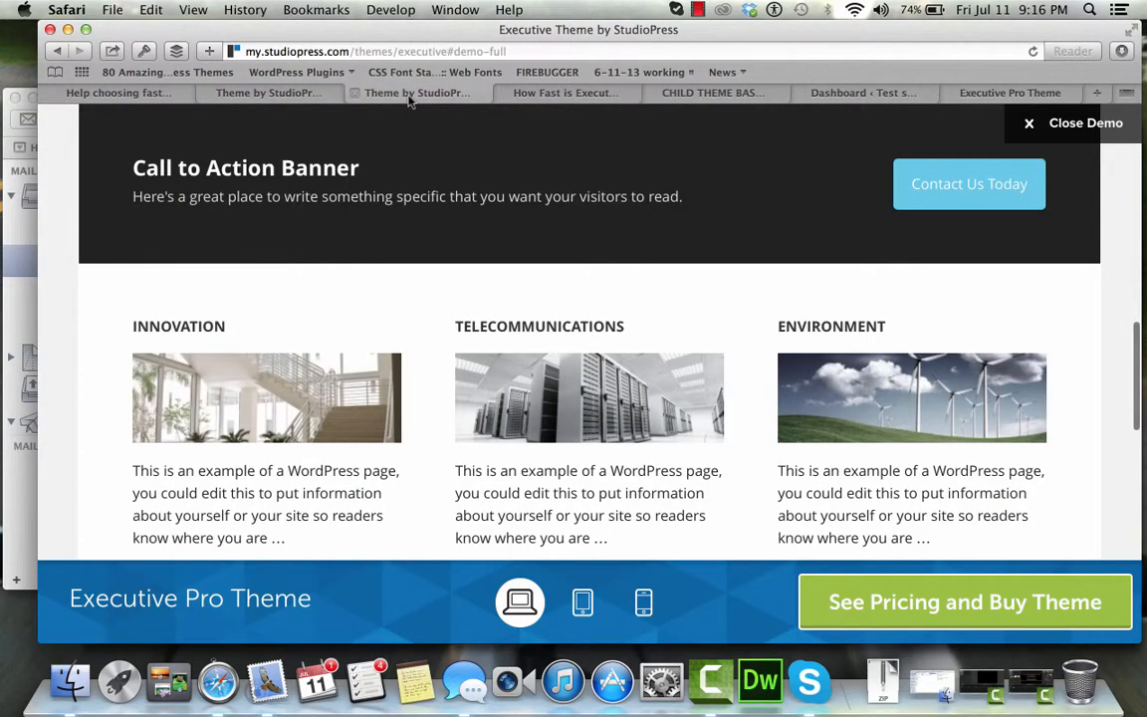
{"action": "scroll", "coordinate": [468, 274], "scroll_direction": "up", "scroll_amount": 5}
{"action": "scroll", "coordinate": [479, 286], "scroll_direction": "up", "scroll_amount": 3}
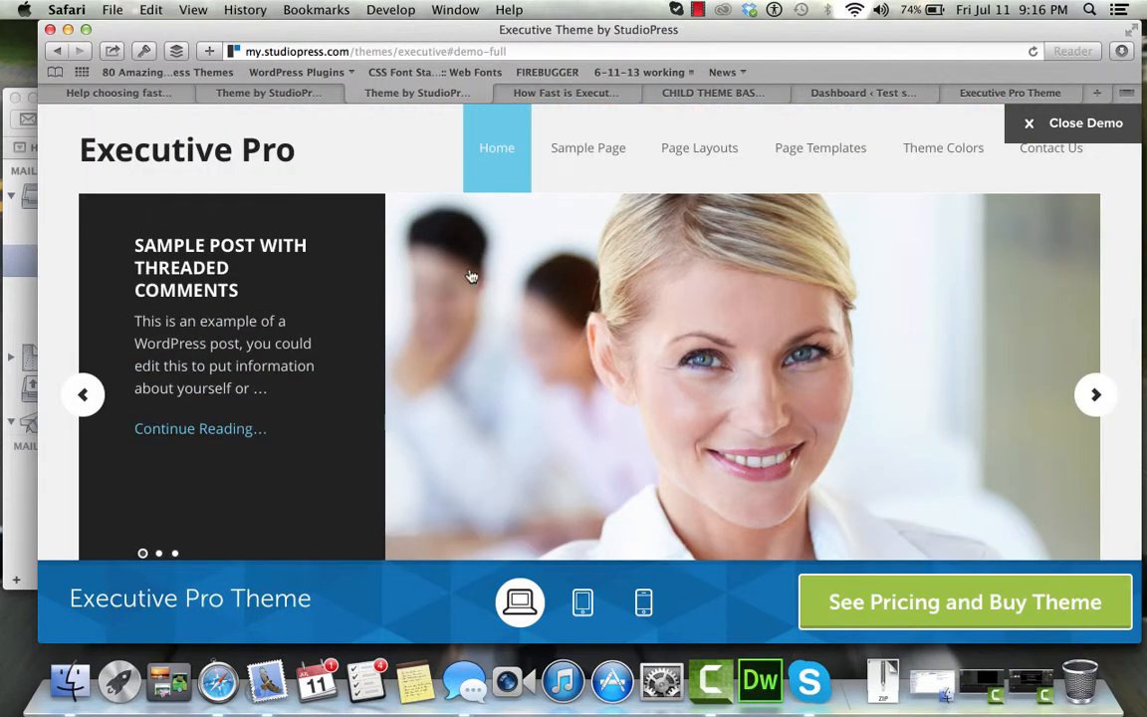
Close the browser pages not needed for the setup, including the theme sales page, the YouTube video, the WPThemeSpeed homepage and the staging dashboard
{"action": "left_click", "coordinate": [214, 94]}
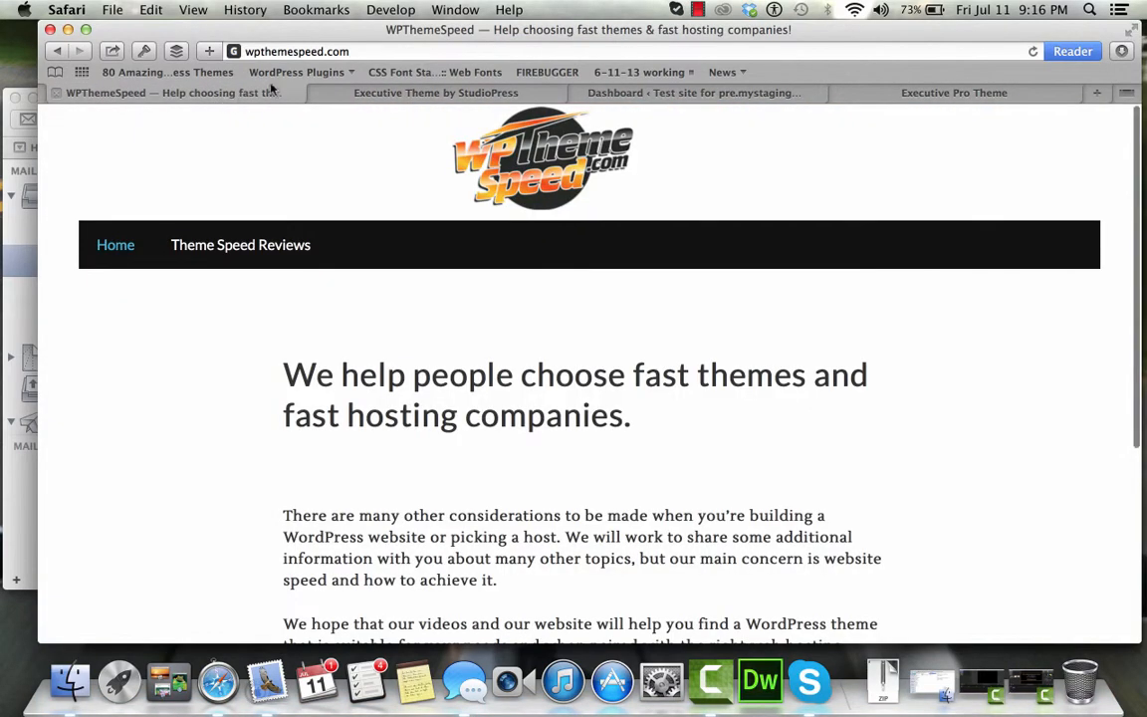
{"action": "left_click", "coordinate": [402, 92]}
{"action": "left_click", "coordinate": [57, 95]}
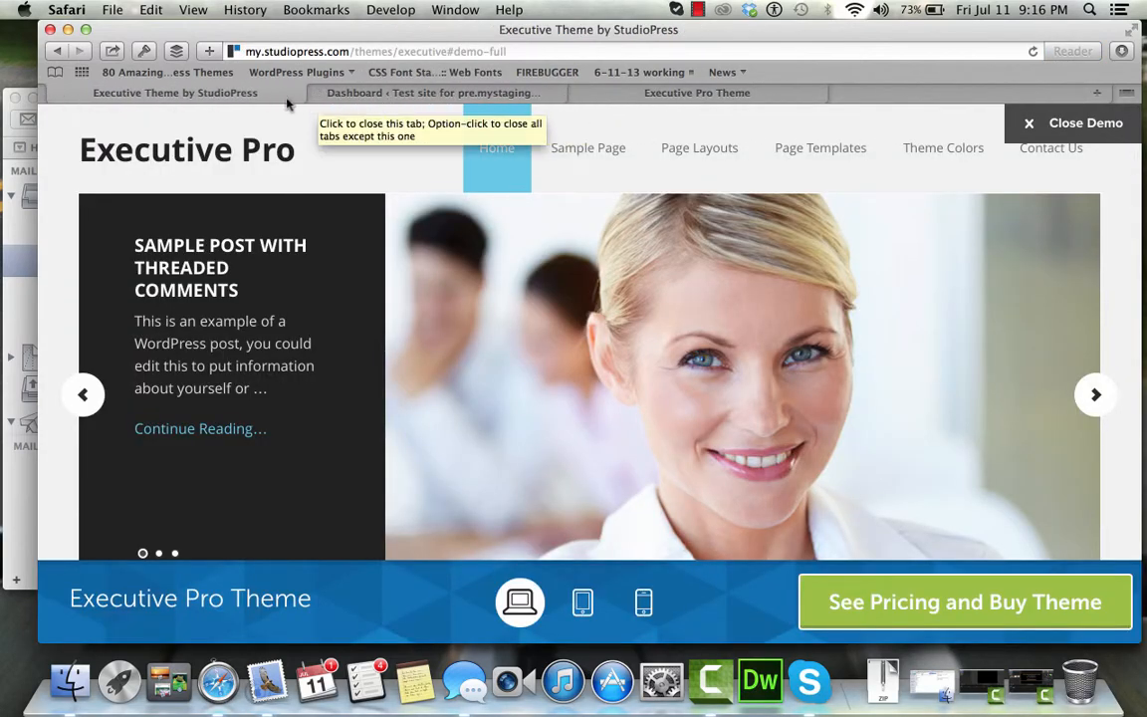
{"action": "left_click", "coordinate": [317, 93]}
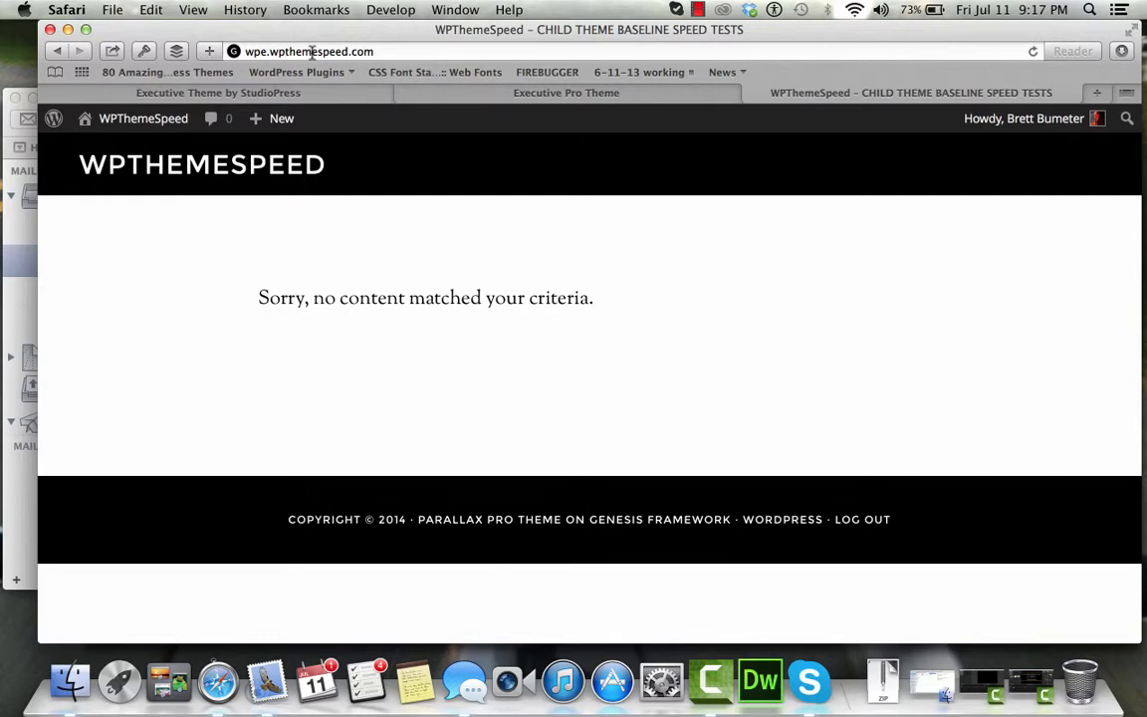
Open the theme upload page in the WPThemeSpeed site's WordPress admin
{"action": "left_click", "coordinate": [124, 171]}
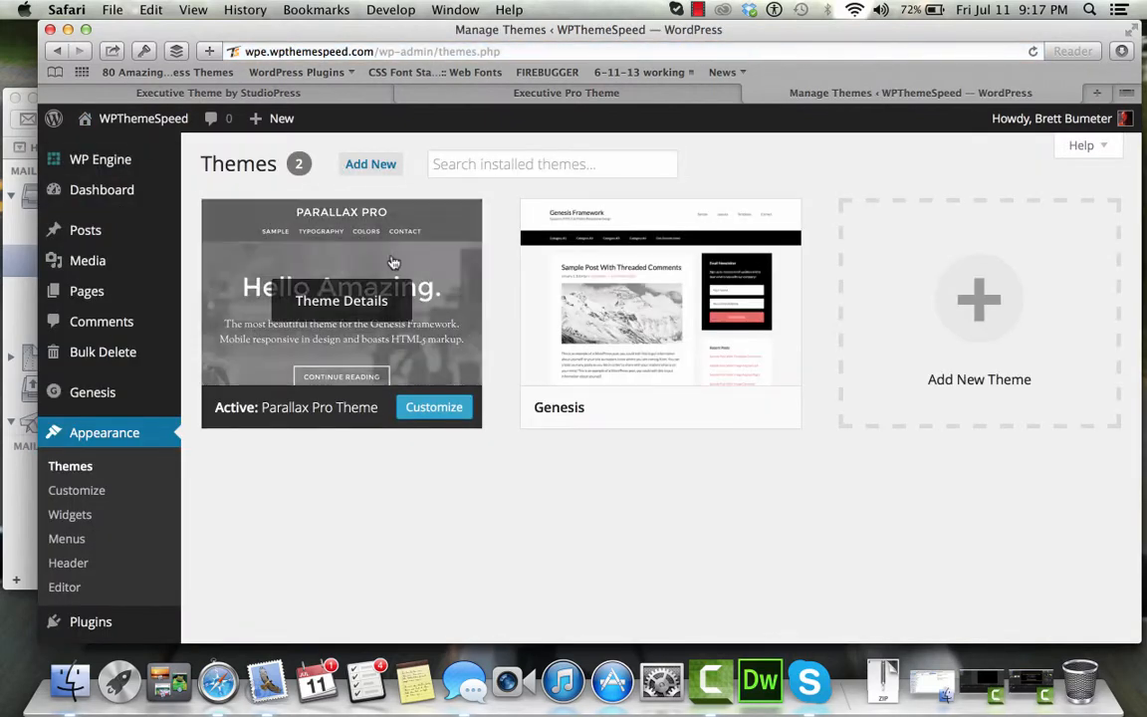
{"action": "left_click", "coordinate": [369, 164]}
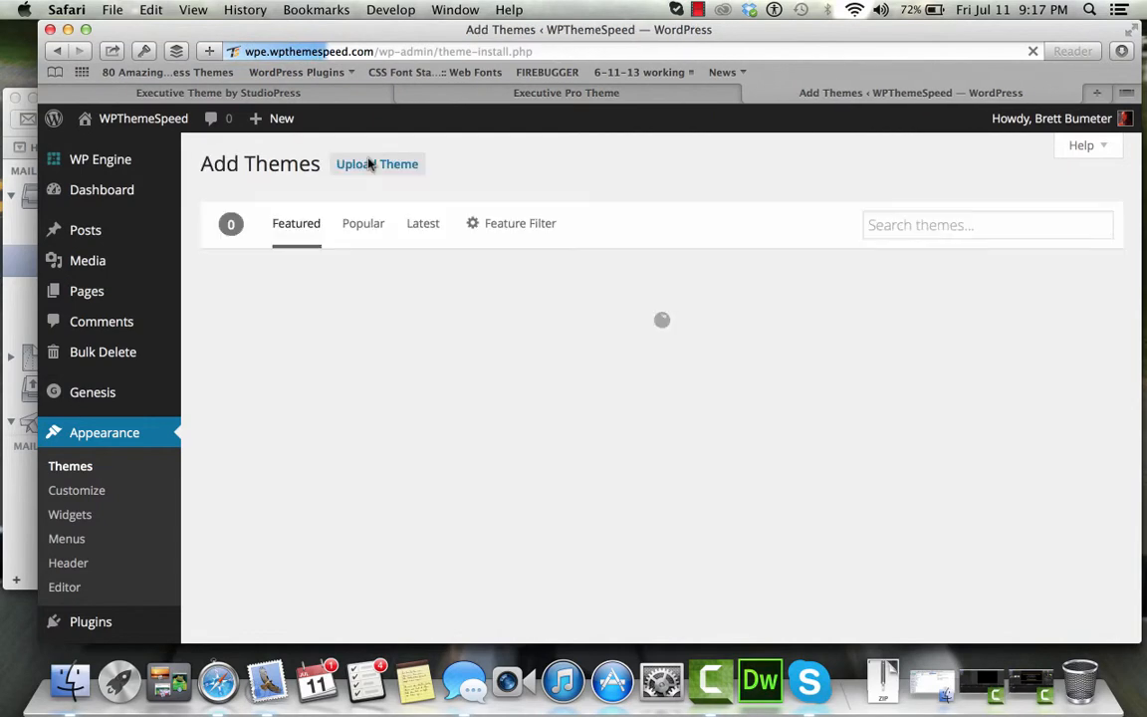
{"action": "left_click", "coordinate": [372, 165]}
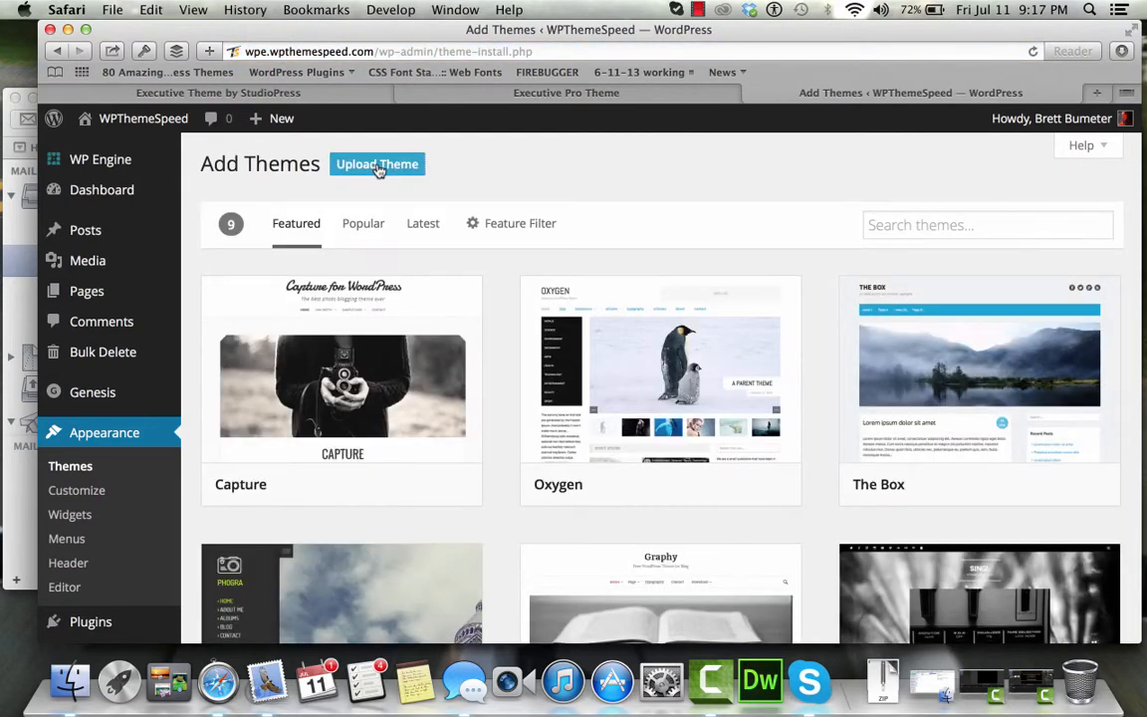
Install the theme from executive-pro-3.0.1.zip in the Studio Press folder and activate it on the site
{"action": "left_click", "coordinate": [518, 322]}
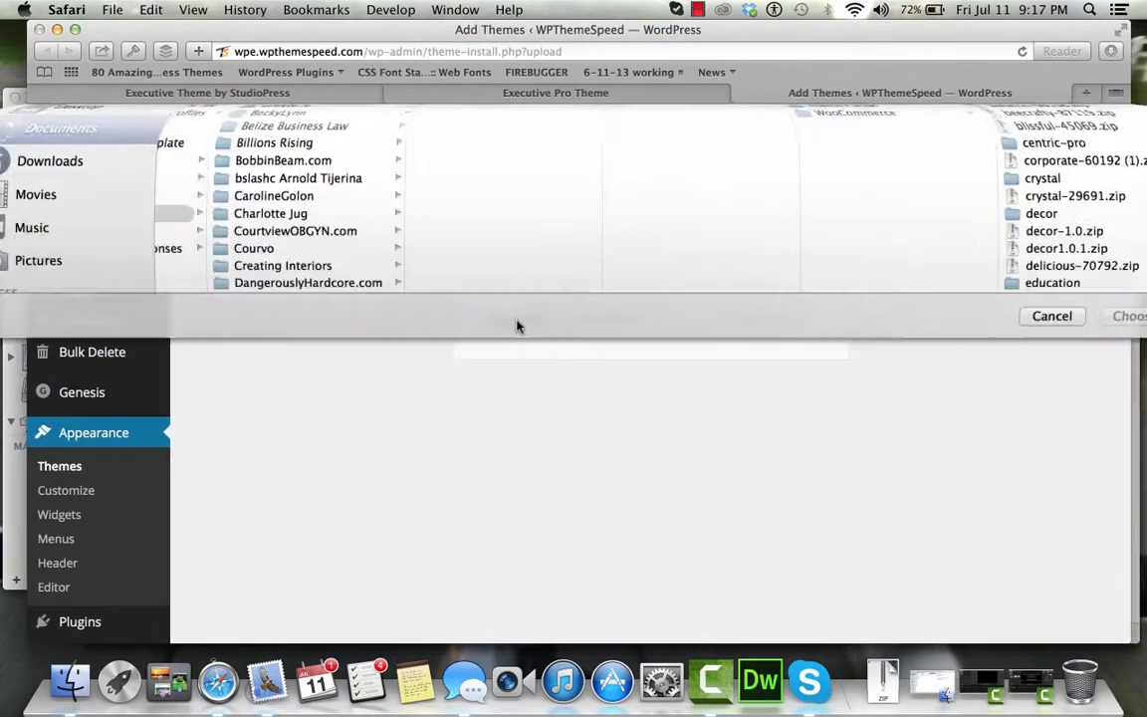
{"action": "scroll", "coordinate": [1046, 299], "scroll_direction": "down", "scroll_amount": 10}
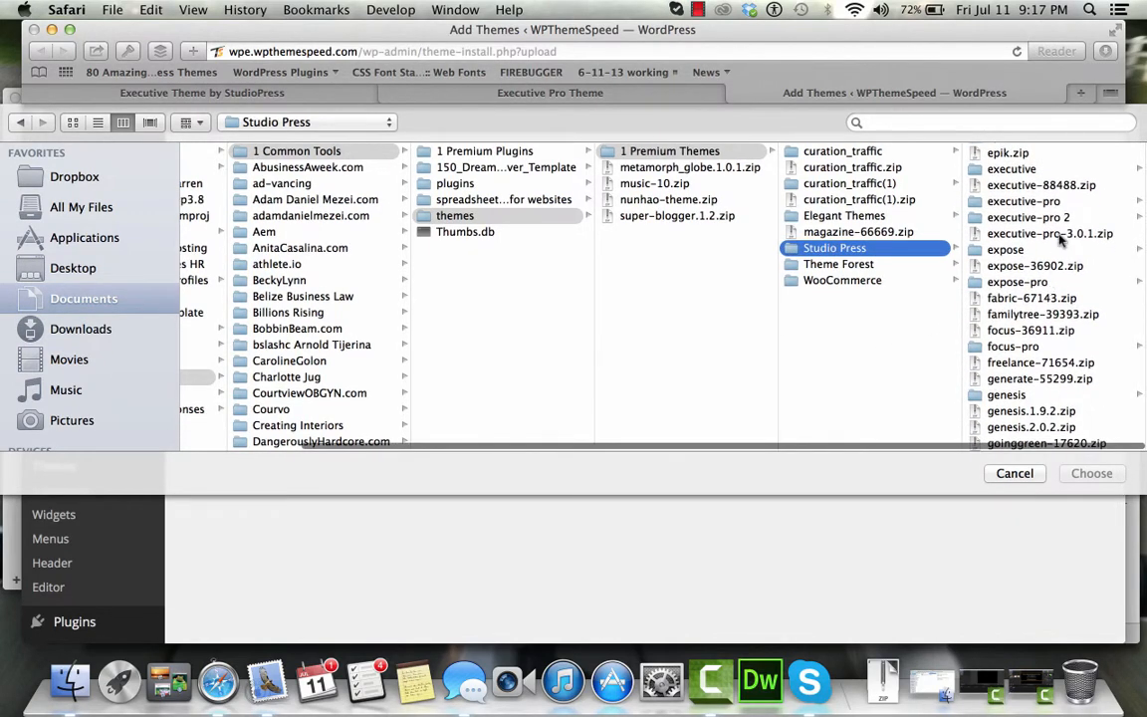
{"action": "left_click", "coordinate": [1056, 242]}
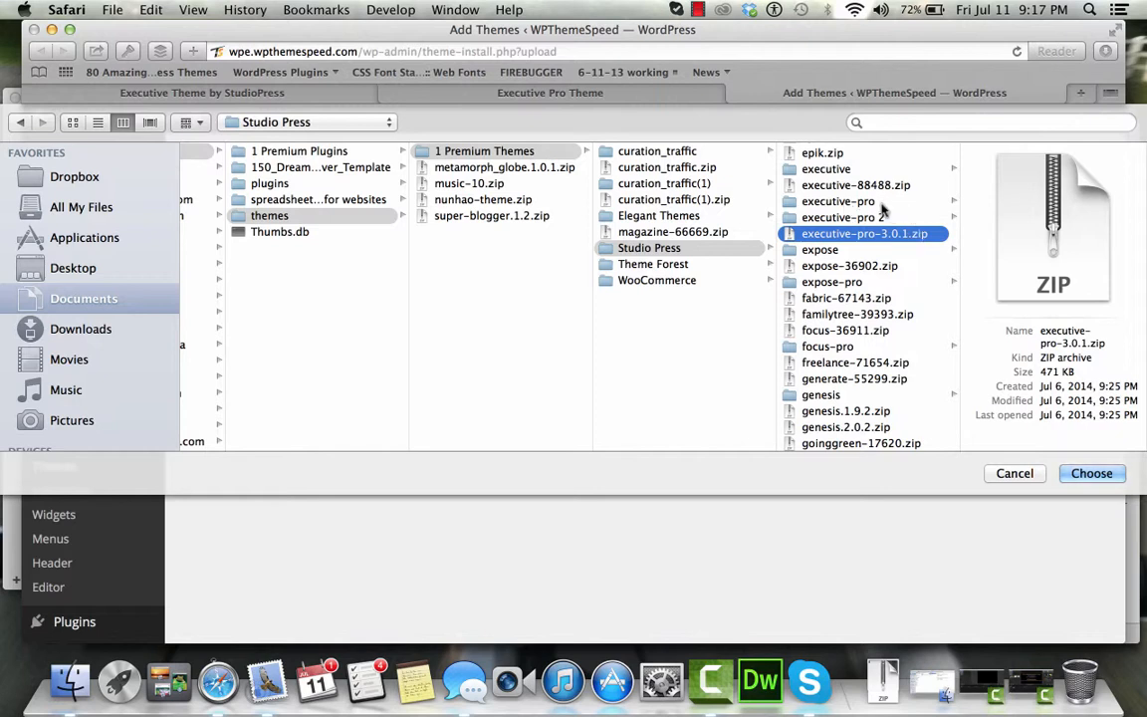
{"action": "left_click", "coordinate": [1089, 474]}
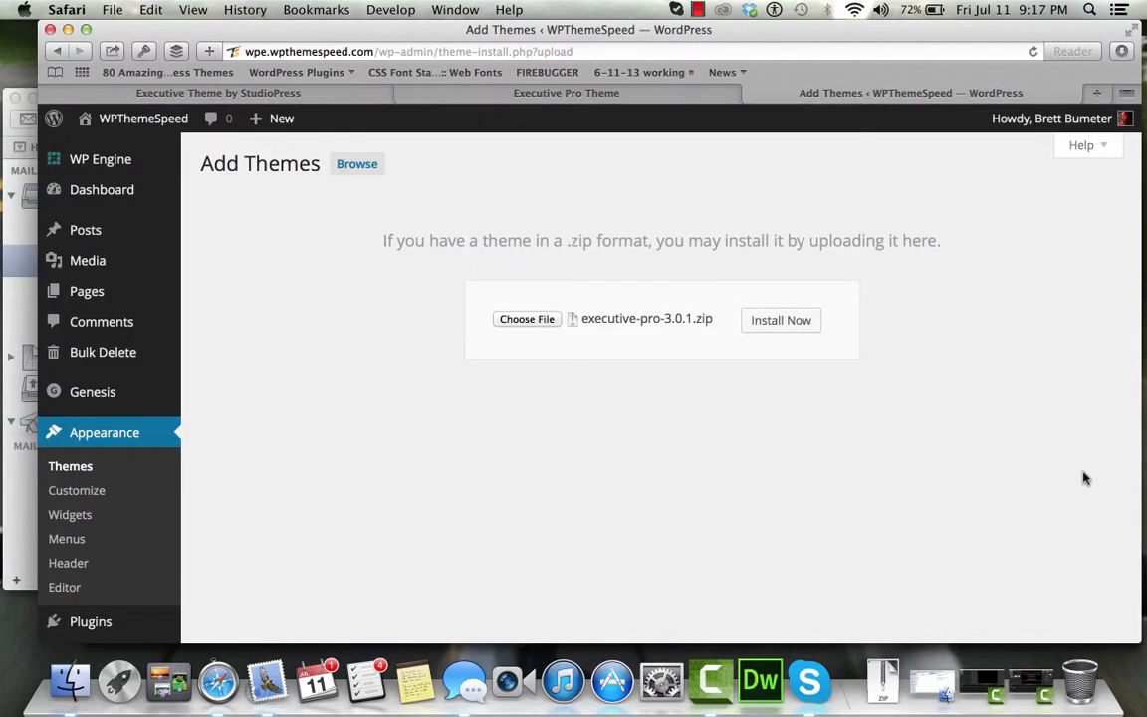
{"action": "left_click", "coordinate": [796, 324]}
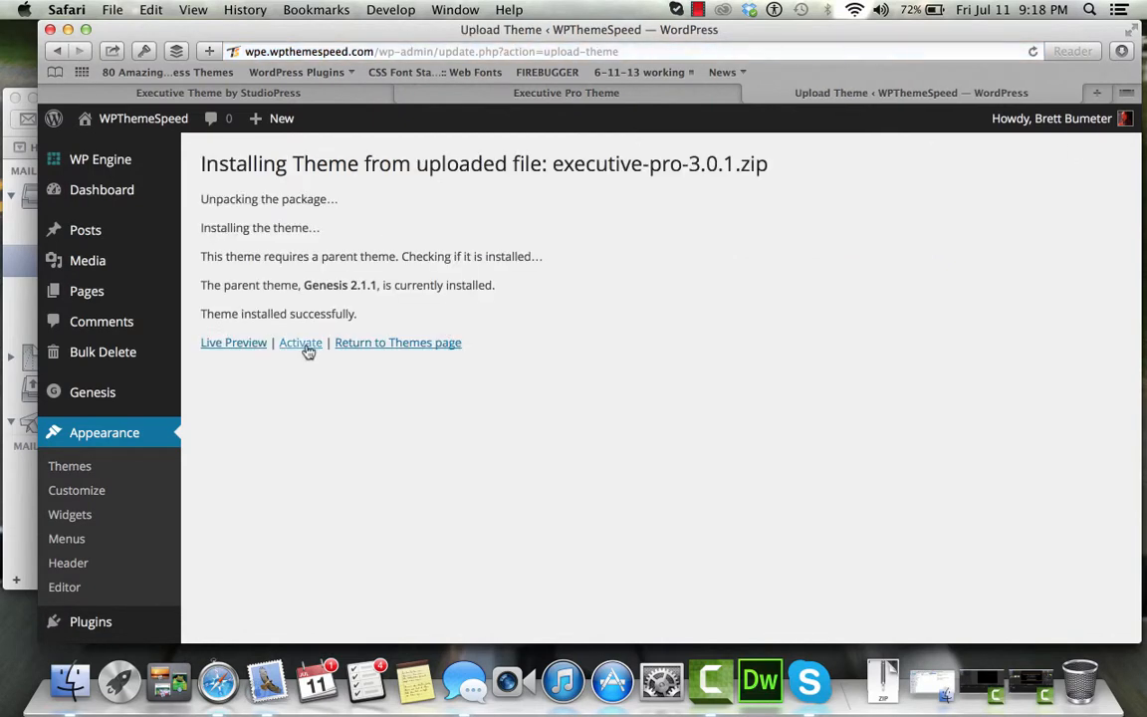
{"action": "left_click", "coordinate": [311, 349]}
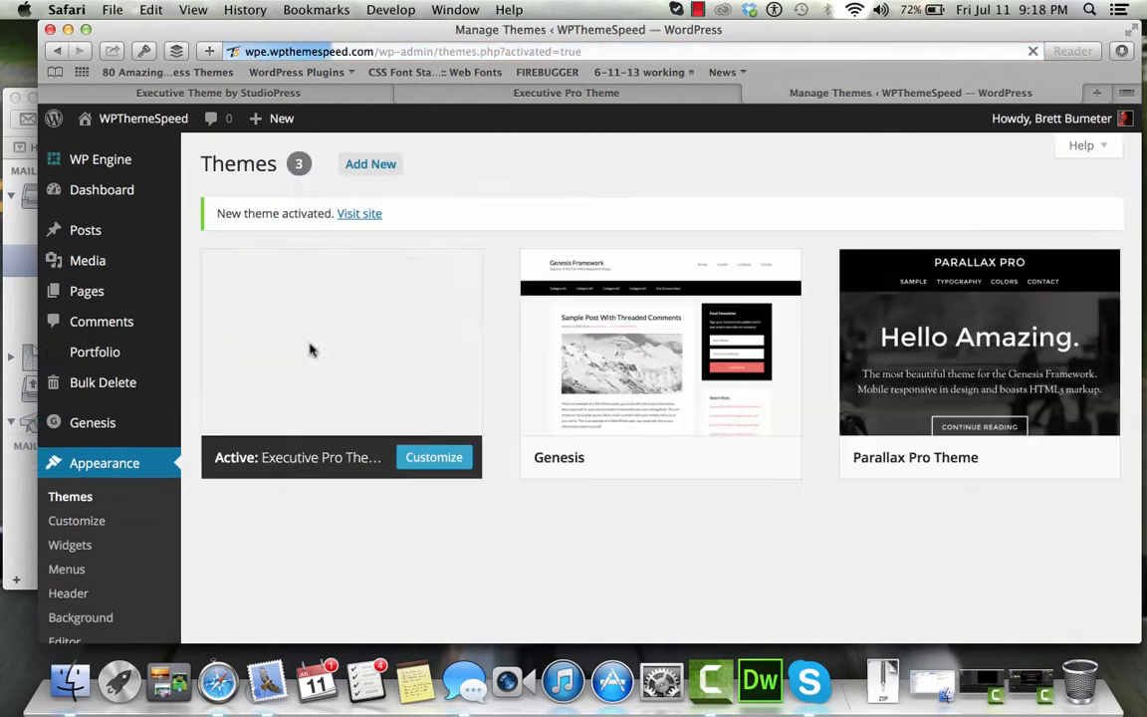
View the site's front page with the new theme in a separate window and close that window
{"action": "mouse_move", "coordinate": [92, 123]}
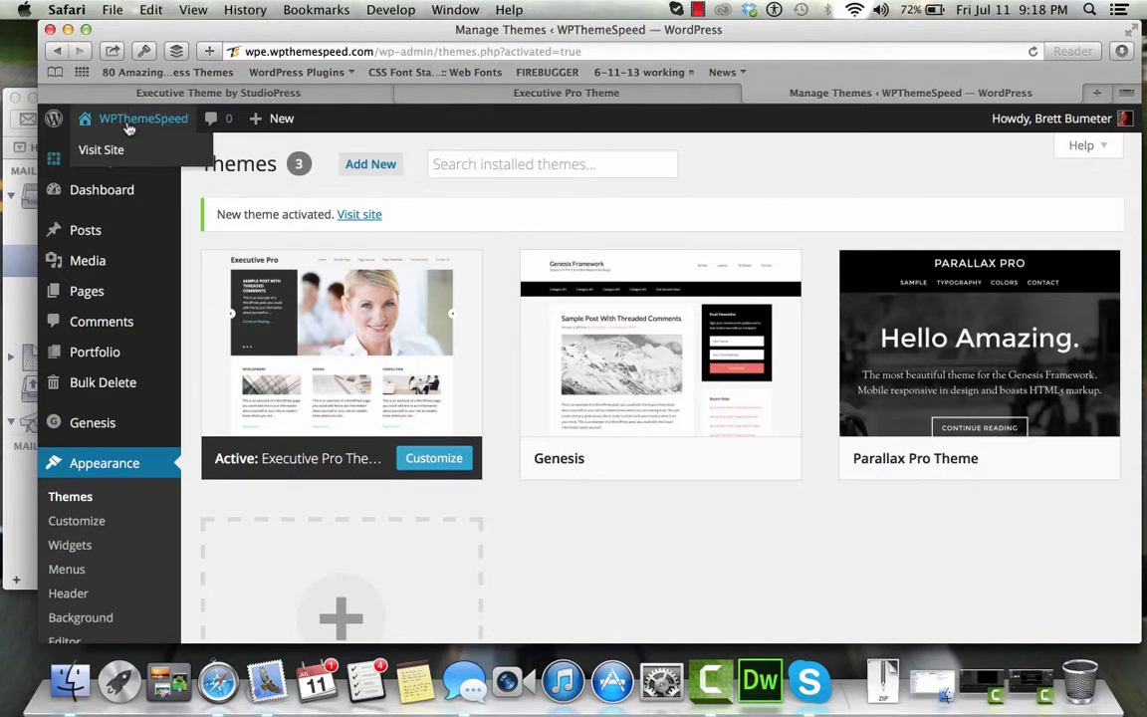
{"action": "right_click", "coordinate": [115, 152]}
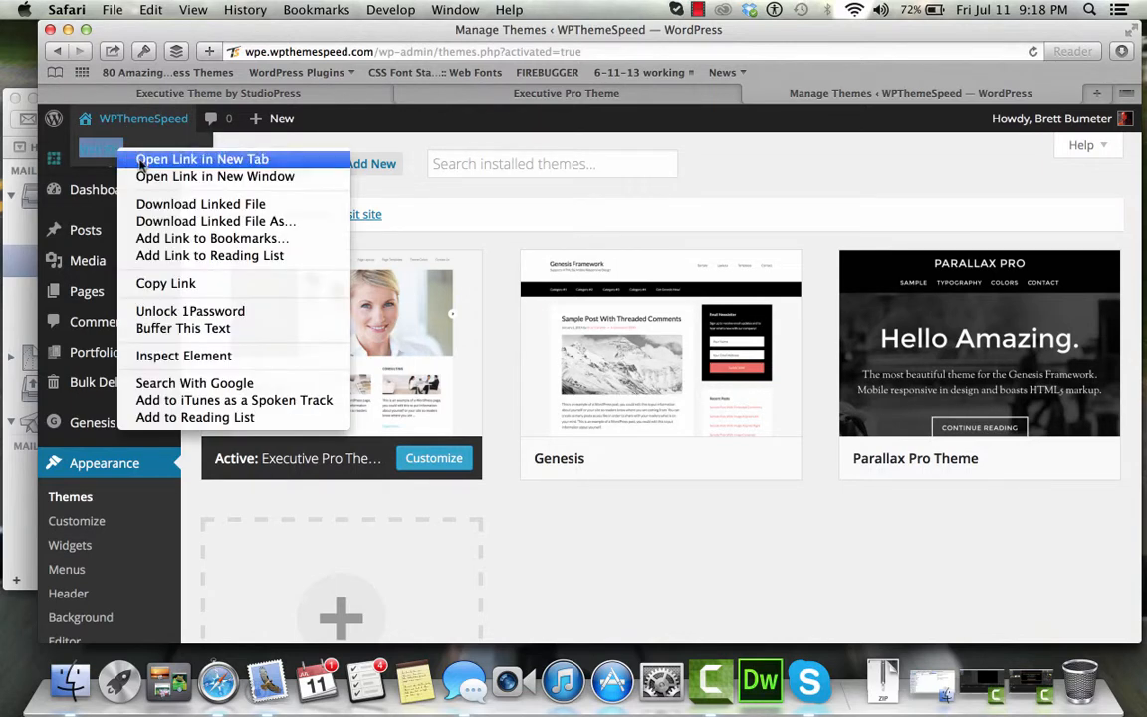
{"action": "left_click", "coordinate": [169, 178]}
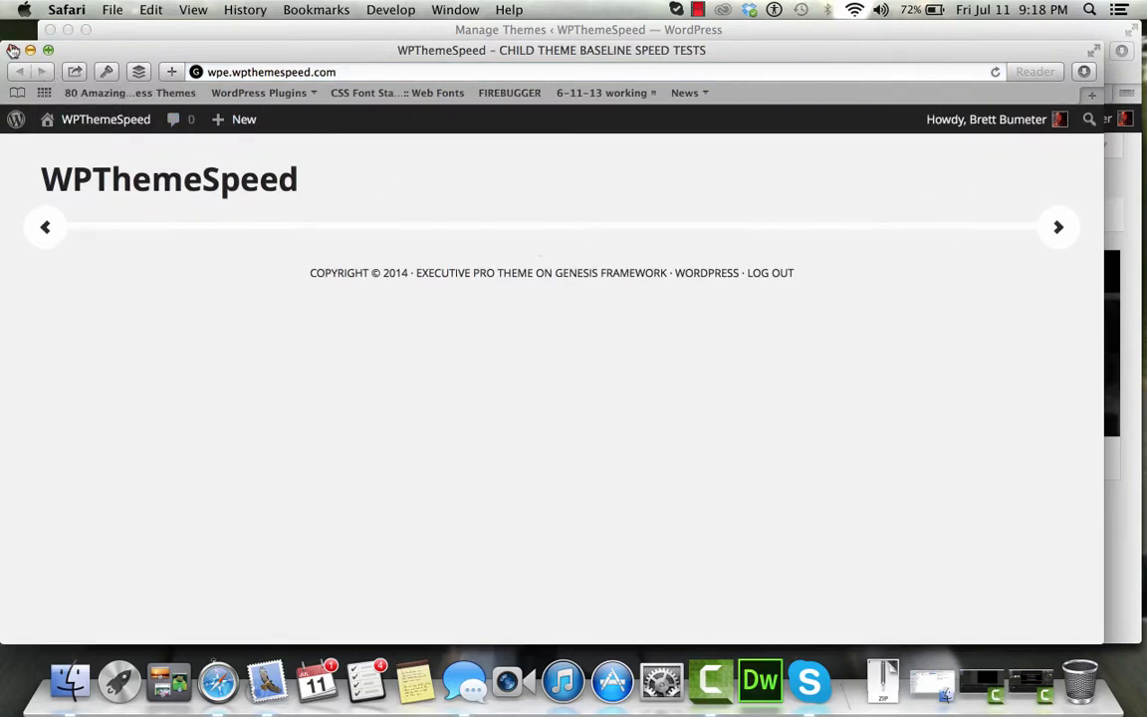
{"action": "left_click", "coordinate": [13, 50]}
Check the StudioPress demo's homepage layout, from the slider to the Development, Design and Consulting sections
{"action": "left_click", "coordinate": [457, 91]}
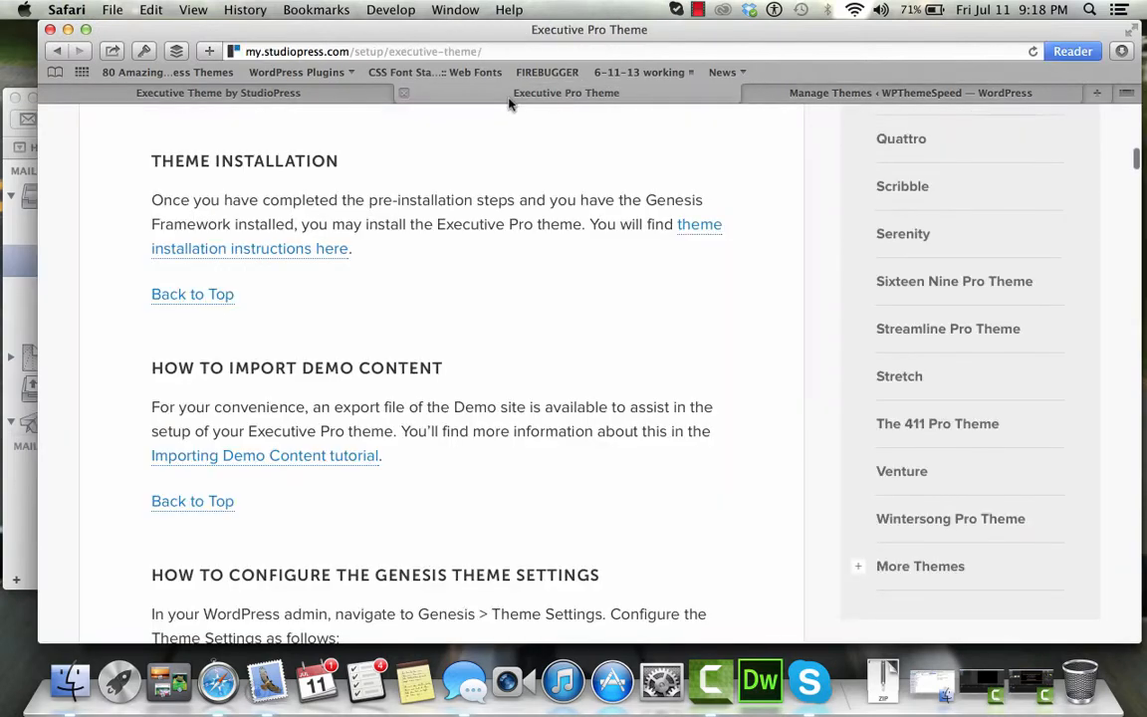
{"action": "left_click", "coordinate": [345, 94]}
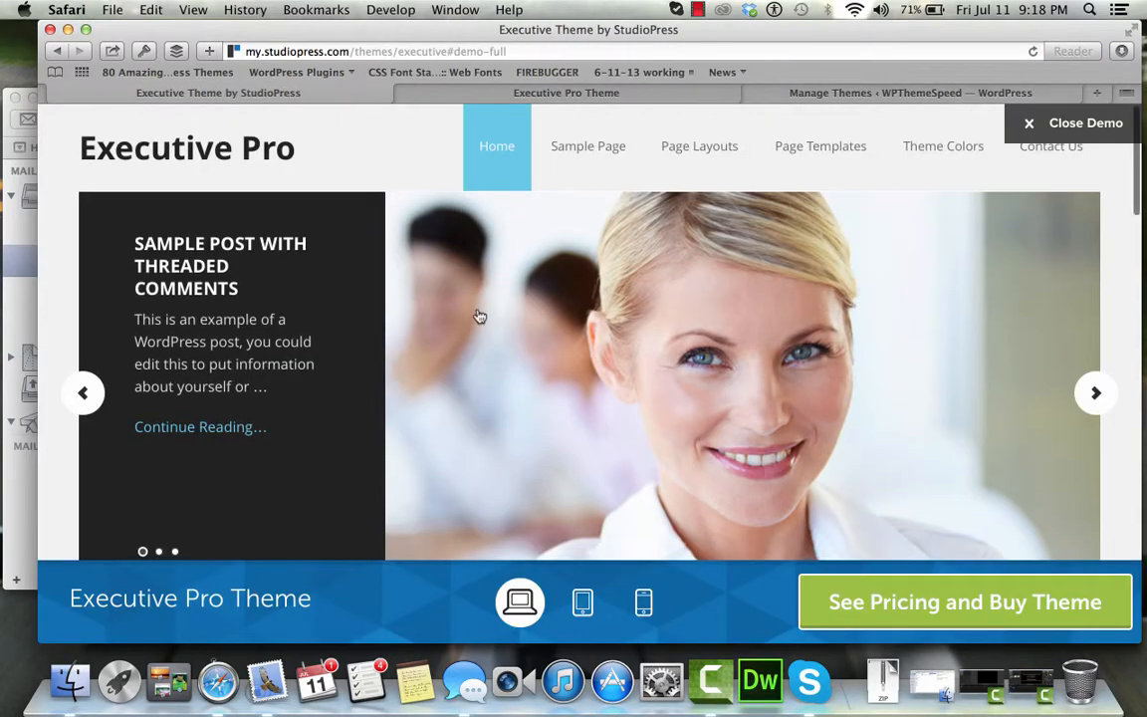
{"action": "scroll", "coordinate": [558, 318], "scroll_direction": "down", "scroll_amount": 5}
{"action": "scroll", "coordinate": [626, 321], "scroll_direction": "up", "scroll_amount": 5}
{"action": "scroll", "coordinate": [625, 321], "scroll_direction": "down", "scroll_amount": 5}
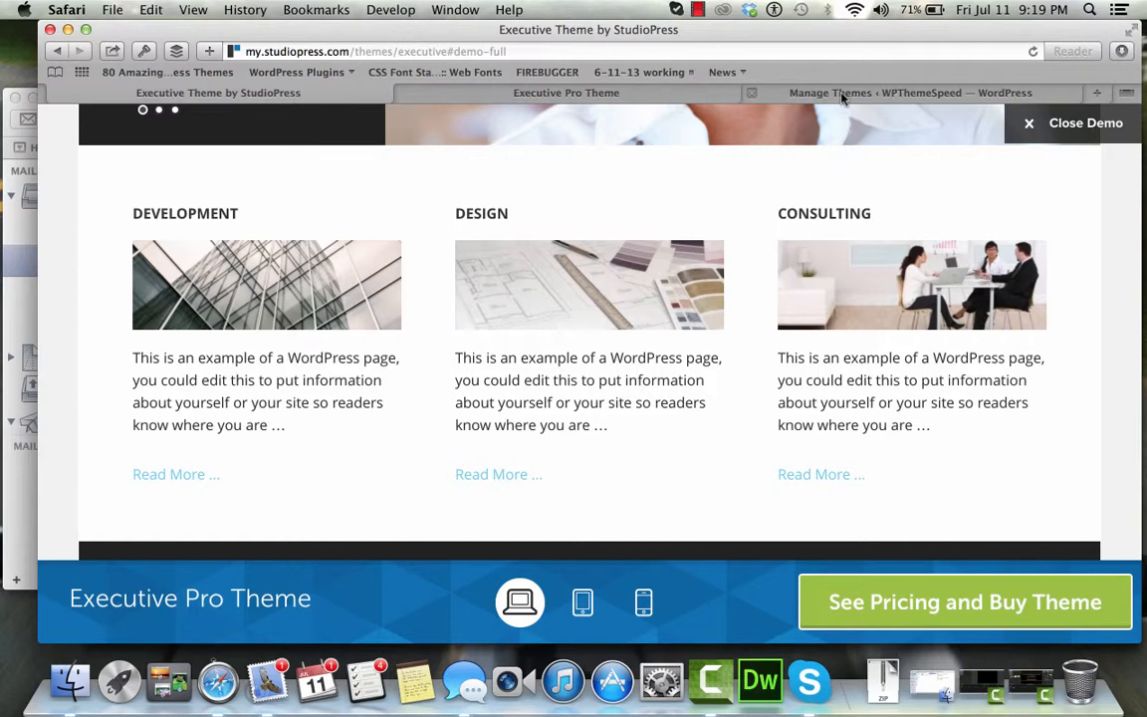
{"action": "scroll", "coordinate": [683, 317], "scroll_direction": "up", "scroll_amount": 5}
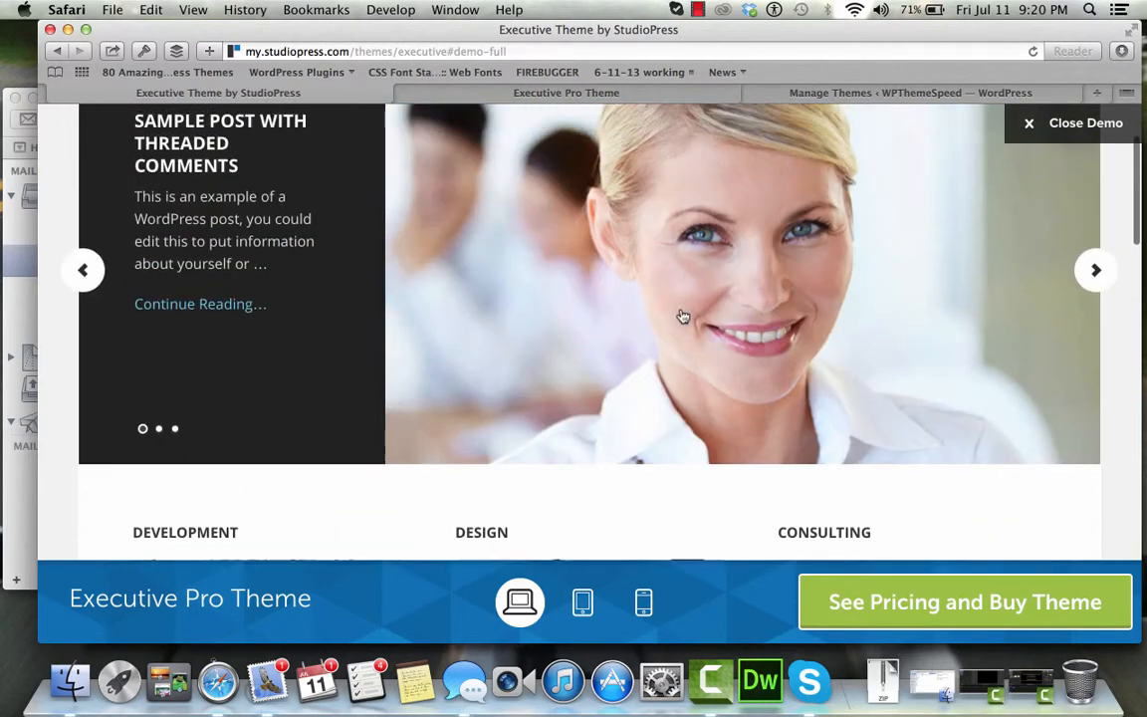
Return to the WPThemeSpeed admin and open the WordPress importer for an export file
{"action": "left_click", "coordinate": [883, 94]}
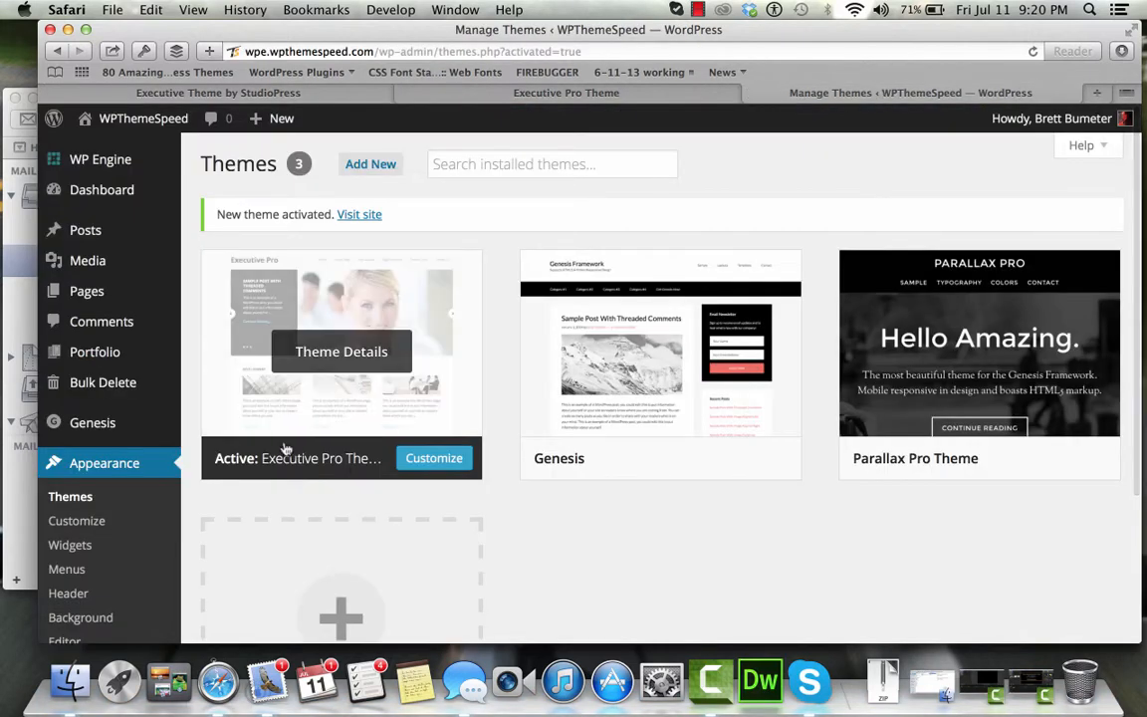
{"action": "scroll", "coordinate": [284, 448], "scroll_direction": "down", "scroll_amount": 4}
{"action": "mouse_move", "coordinate": [138, 533]}
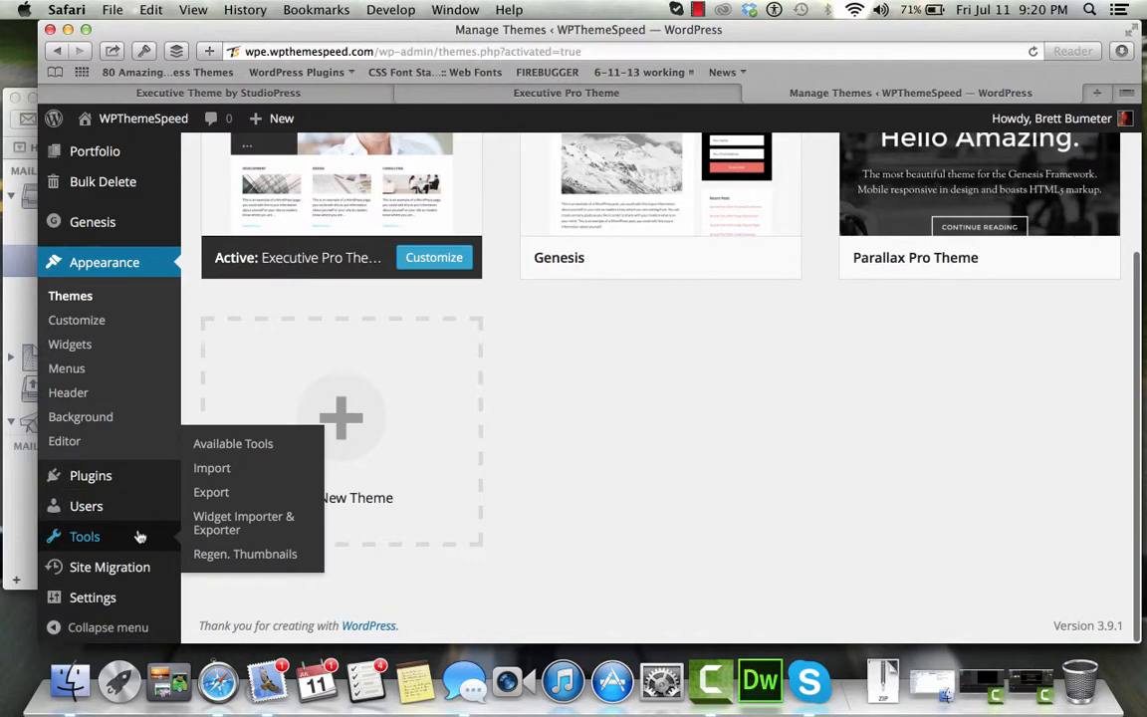
{"action": "left_click", "coordinate": [220, 469]}
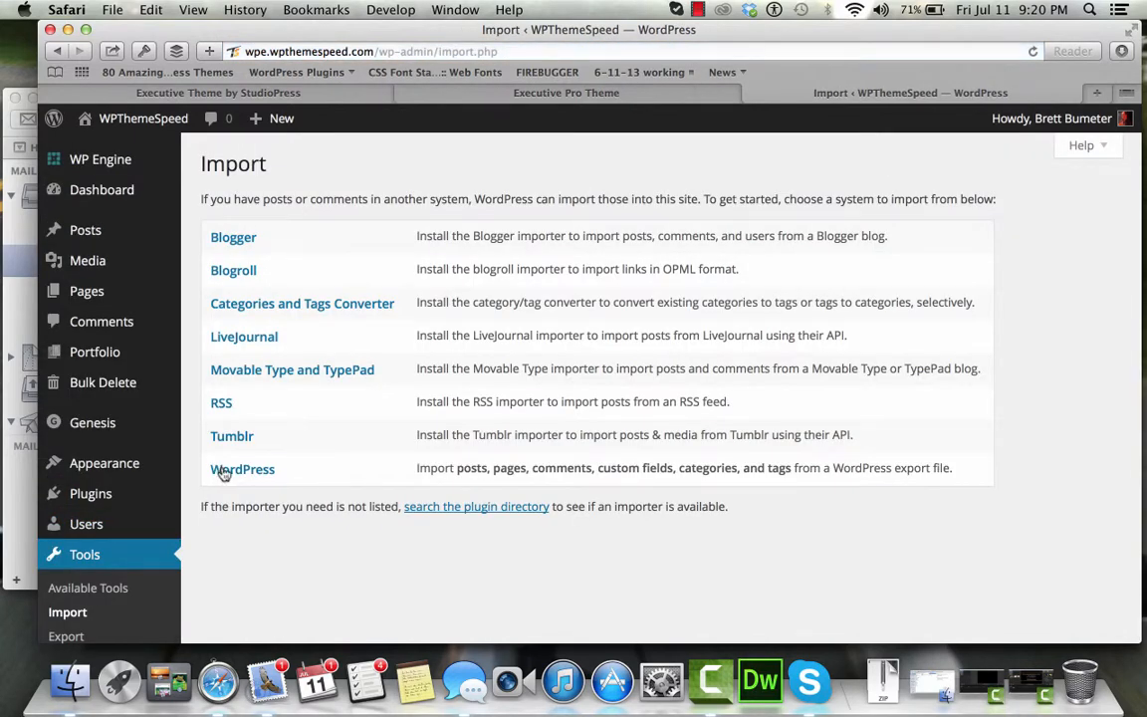
{"action": "left_click", "coordinate": [224, 472]}
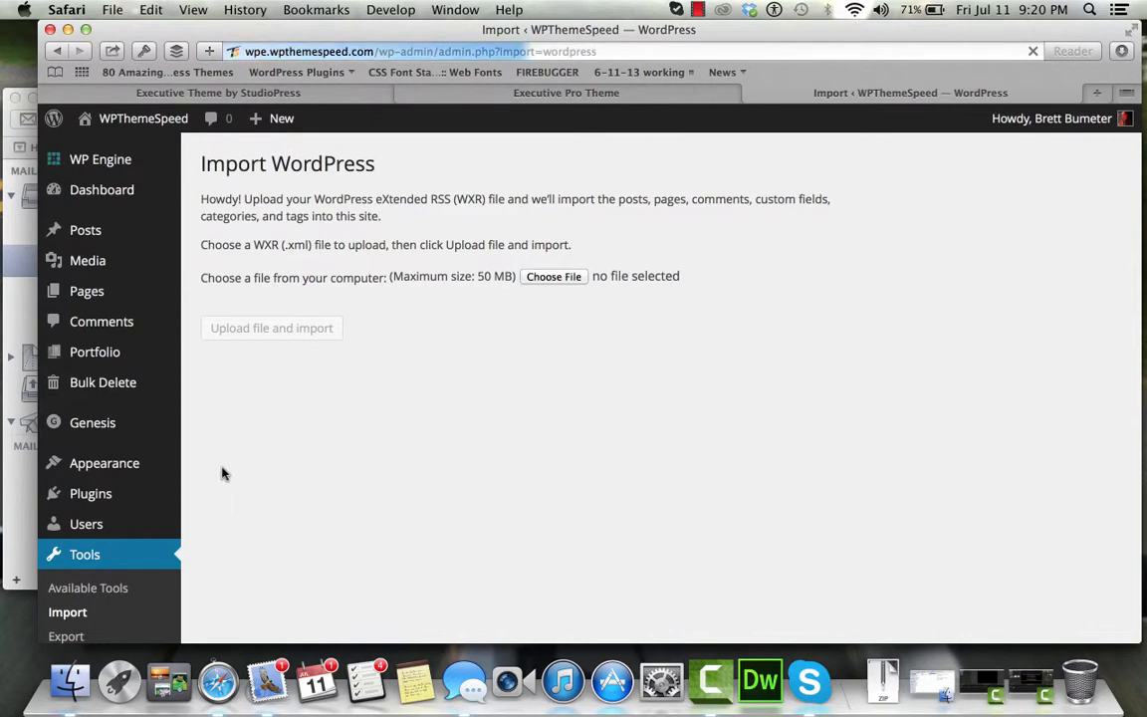
Upload executive-pro.xml from the xml folder inside executive-pro 3 to the WordPress importer
{"action": "left_click", "coordinate": [574, 283]}
{"action": "scroll", "coordinate": [1076, 366], "scroll_direction": "down", "scroll_amount": 10}
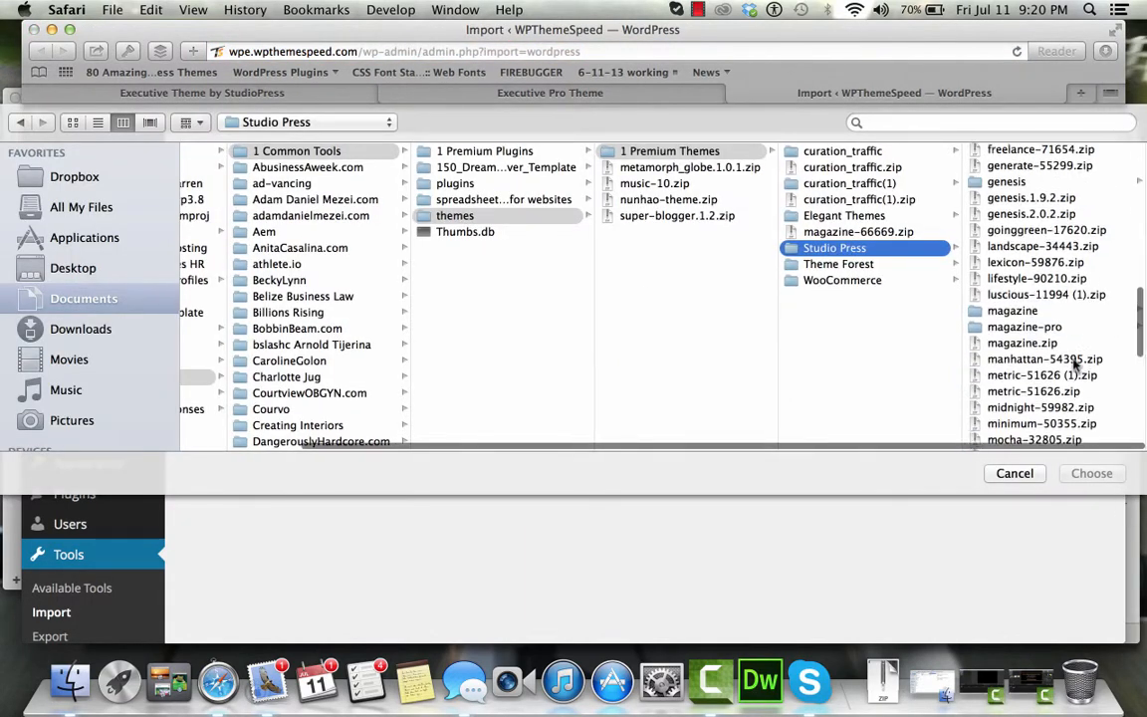
{"action": "scroll", "coordinate": [1073, 363], "scroll_direction": "down", "scroll_amount": 3}
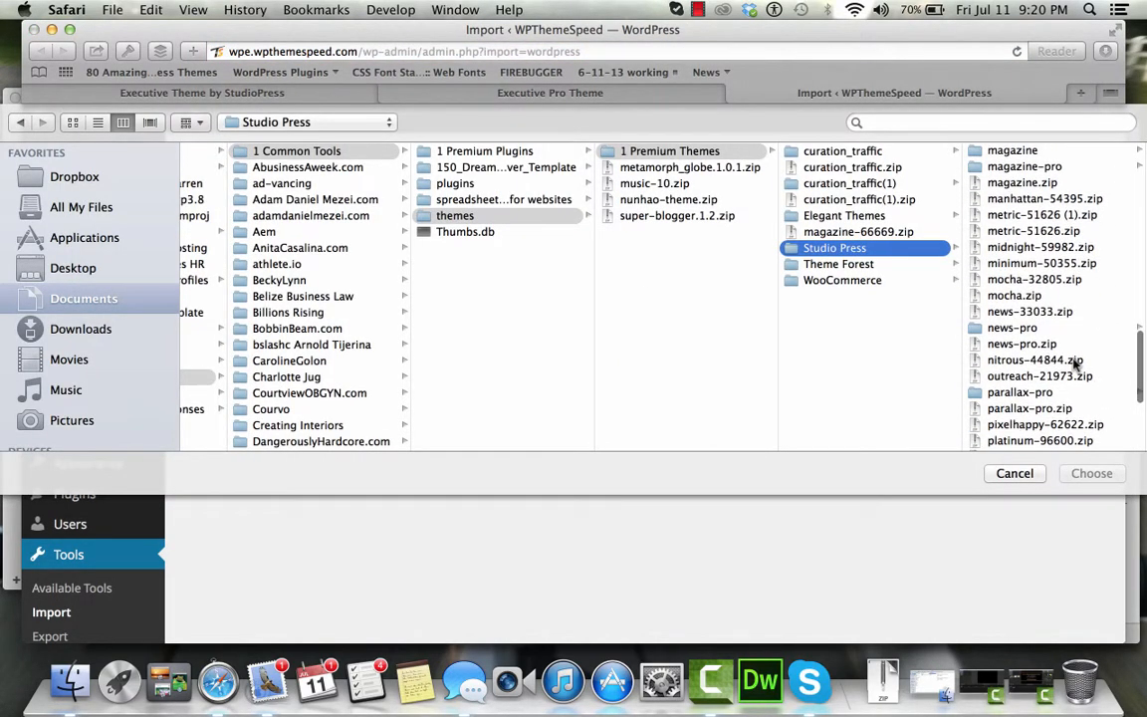
{"action": "scroll", "coordinate": [1076, 299], "scroll_direction": "up", "scroll_amount": 8}
{"action": "left_click", "coordinate": [1029, 215]}
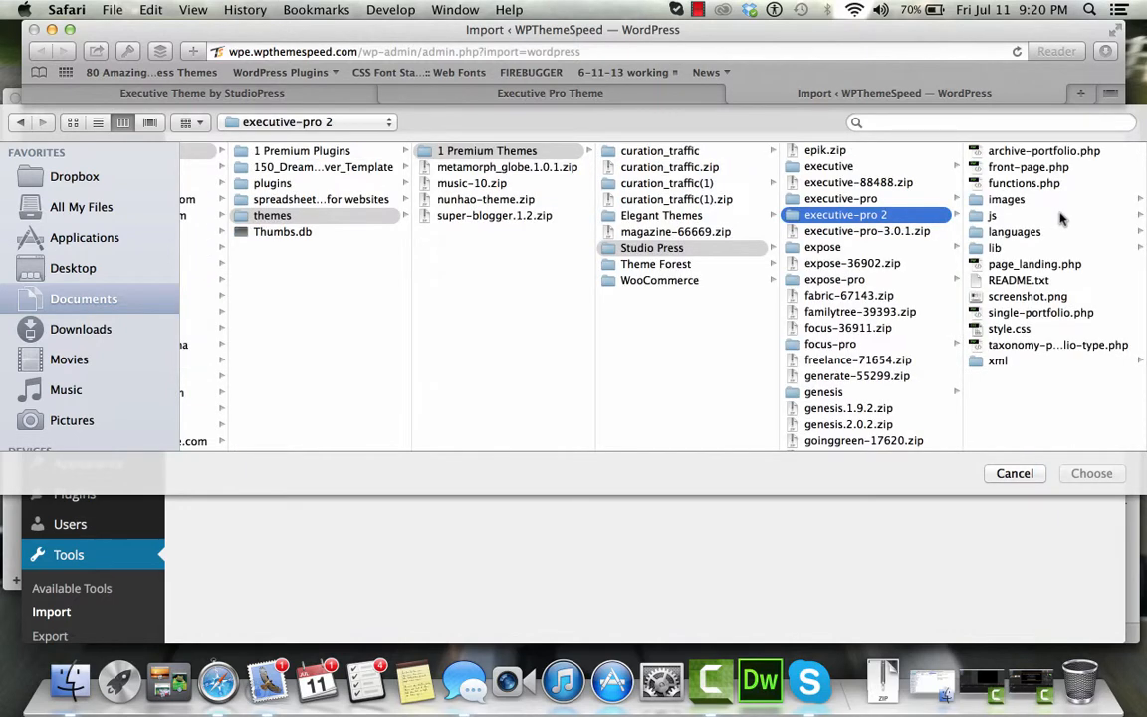
{"action": "left_click", "coordinate": [877, 361]}
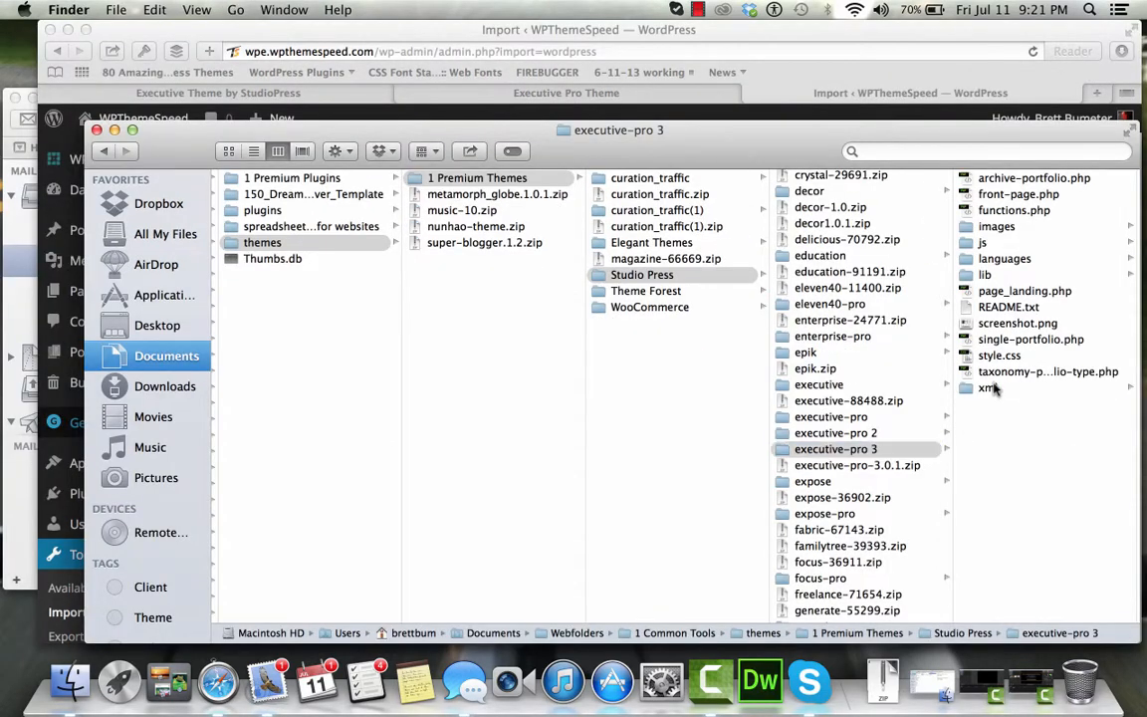
{"action": "left_click", "coordinate": [955, 389]}
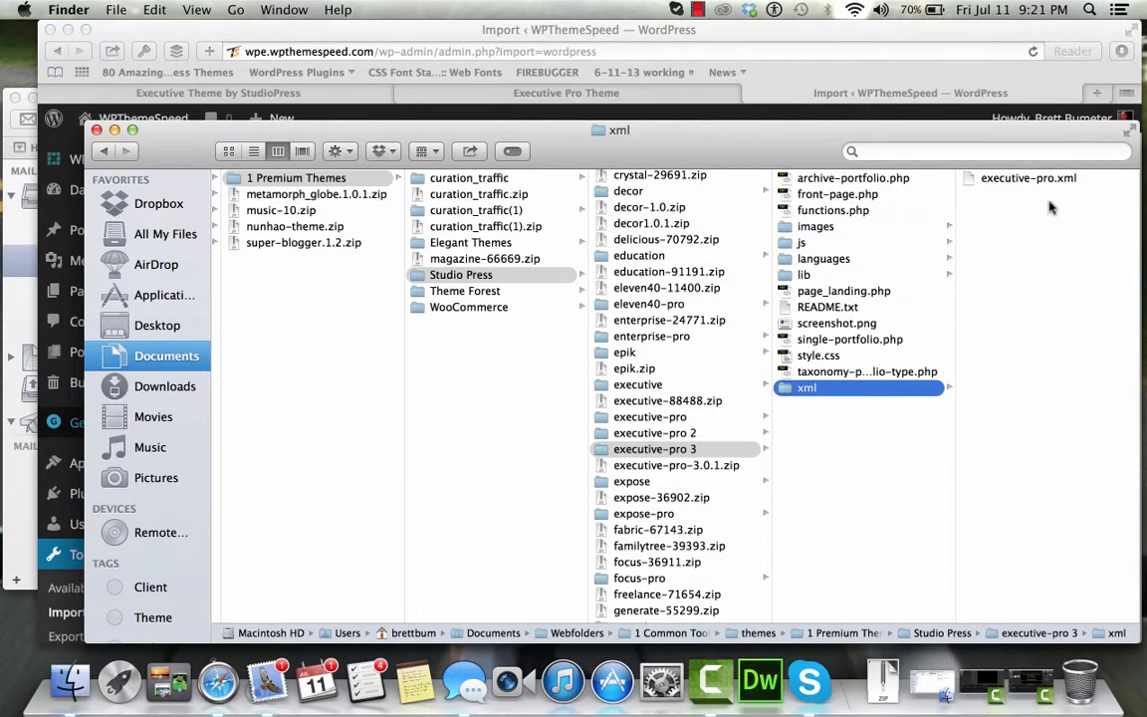
{"action": "left_click", "coordinate": [996, 177]}
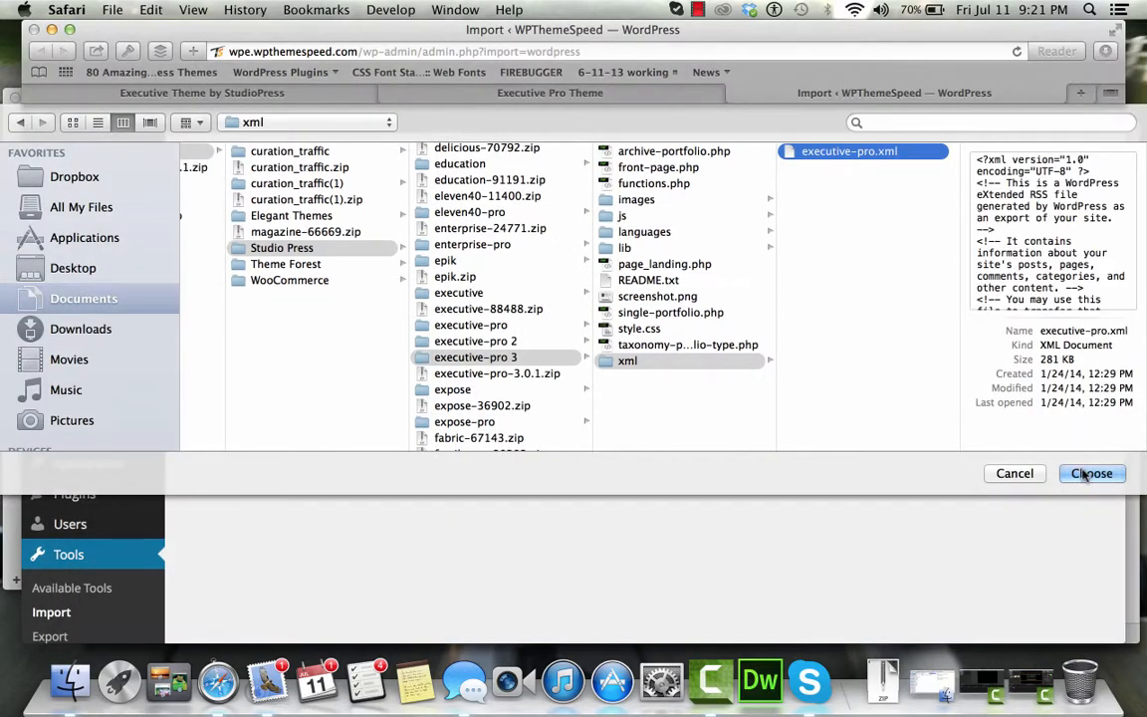
{"action": "left_click", "coordinate": [1092, 474]}
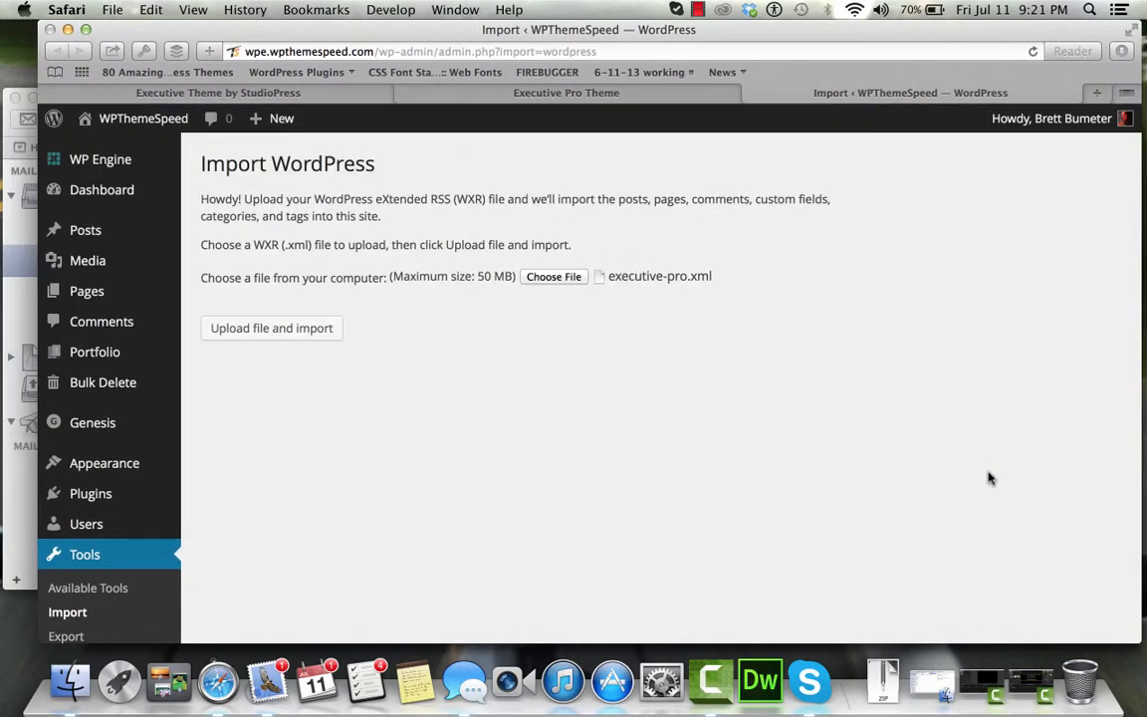
{"action": "left_click", "coordinate": [315, 329]}
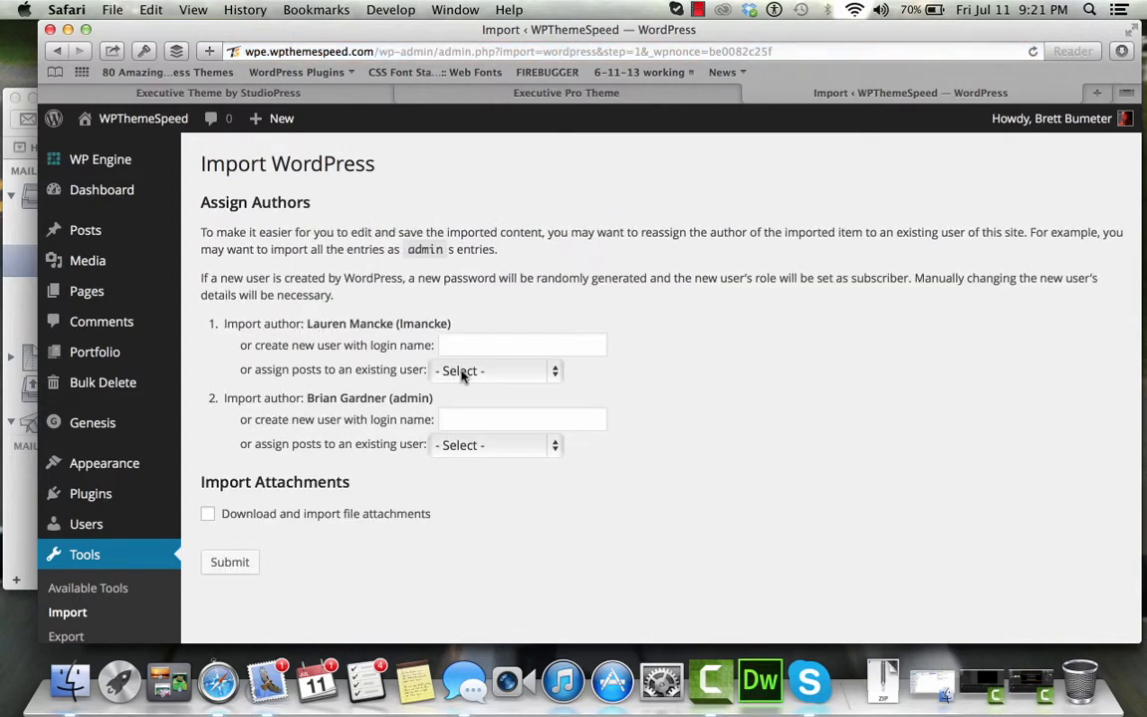
Assign both import authors' posts to the existing users with matching names and run the import with file attachments included
{"action": "left_click", "coordinate": [463, 371]}
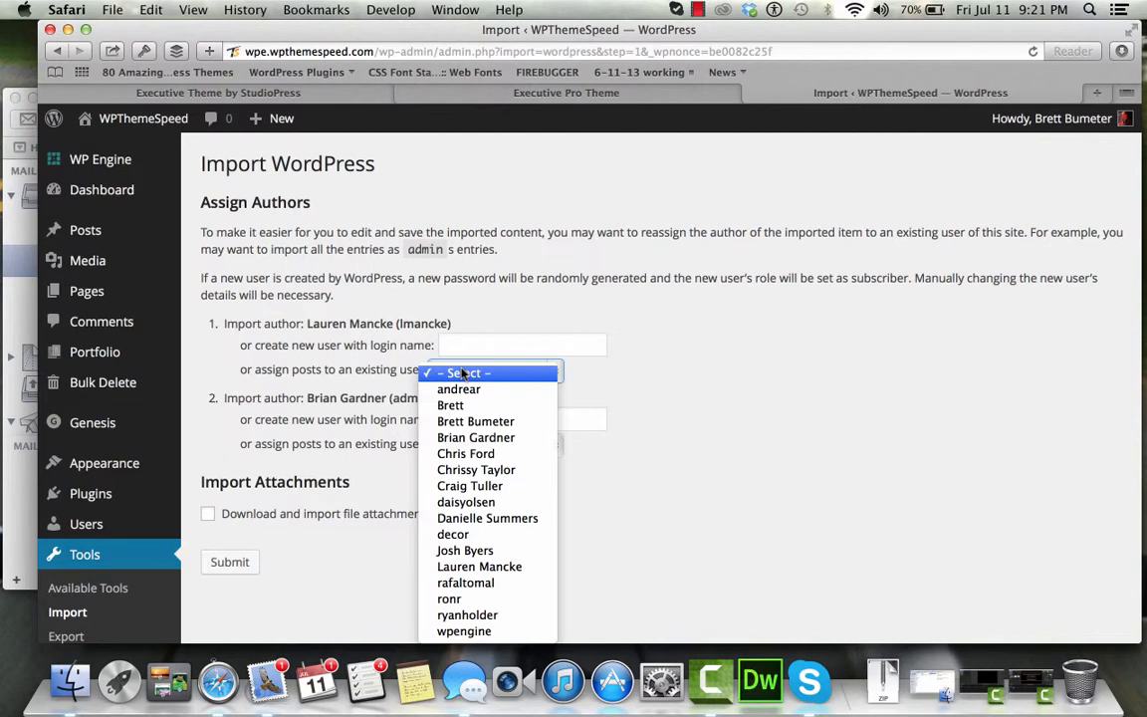
{"action": "left_click", "coordinate": [490, 566]}
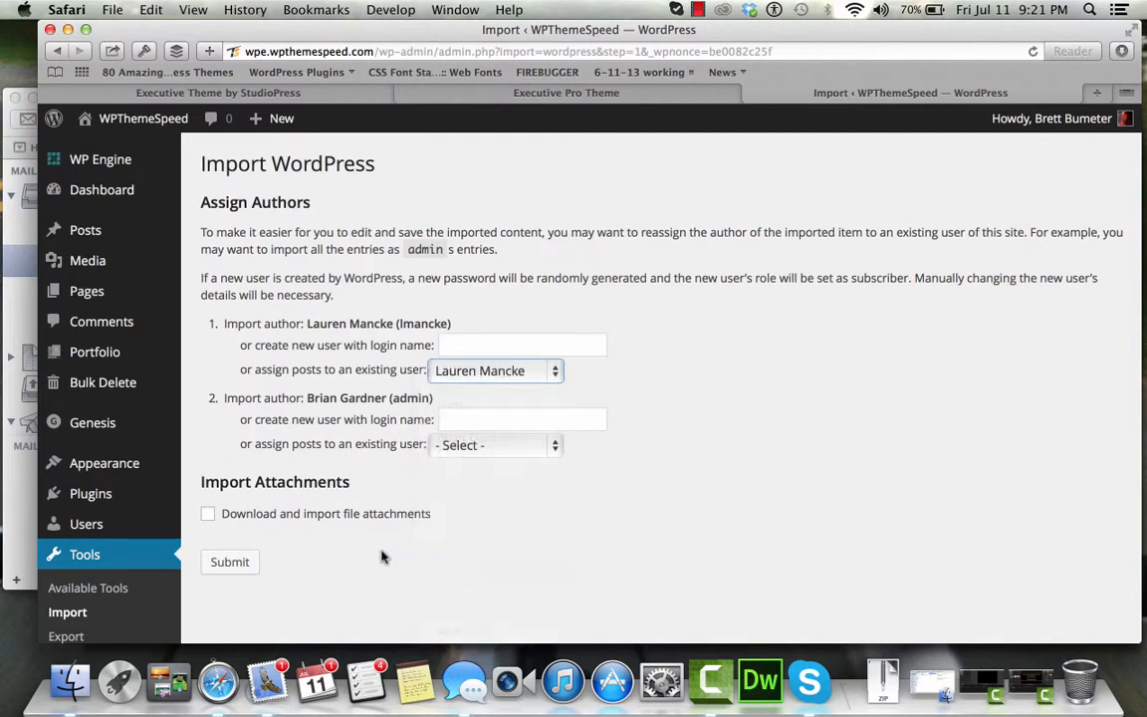
{"action": "left_click", "coordinate": [207, 513]}
{"action": "left_click", "coordinate": [543, 451]}
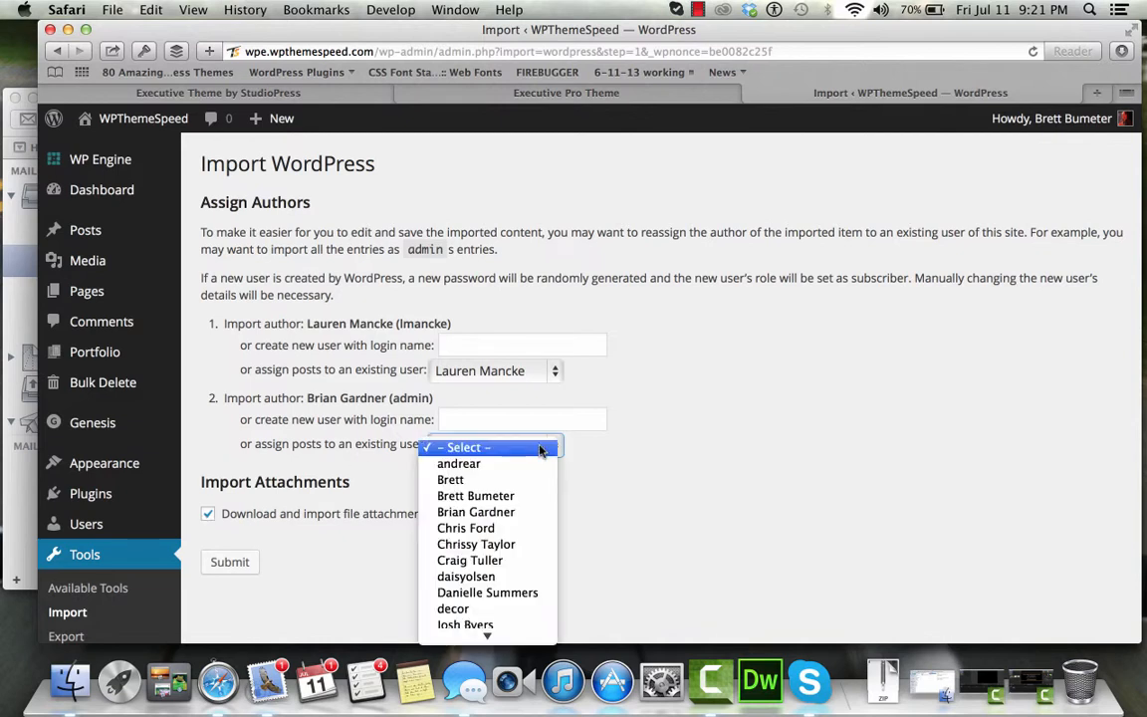
{"action": "left_click", "coordinate": [534, 512]}
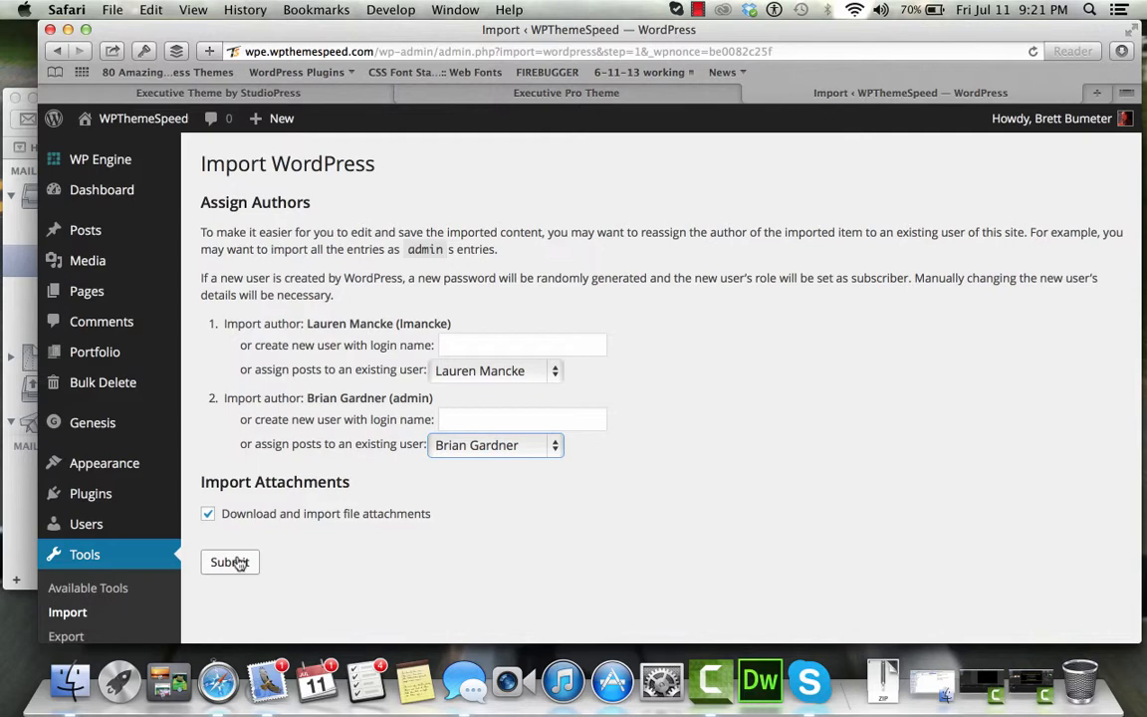
{"action": "scroll", "coordinate": [239, 564], "scroll_direction": "down", "scroll_amount": 3}
{"action": "left_click", "coordinate": [237, 410]}
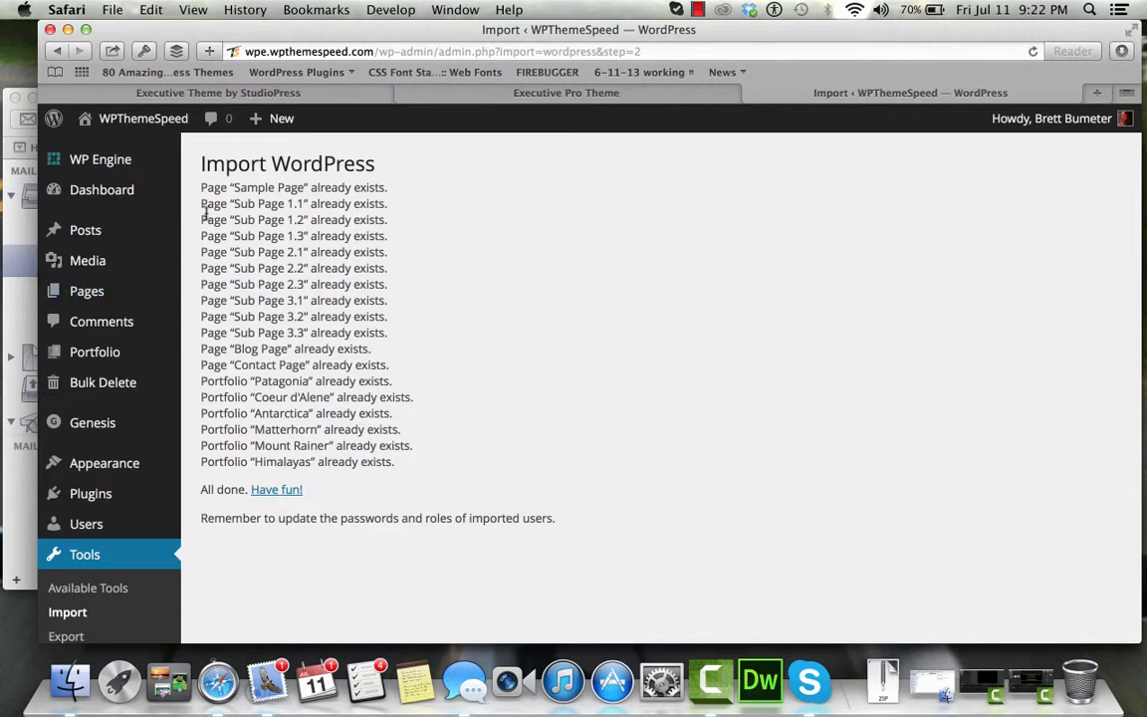
Review the import results for the pages and portfolio items
{"action": "left_click_drag", "start_coordinate": [213, 189], "coordinate": [244, 285]}
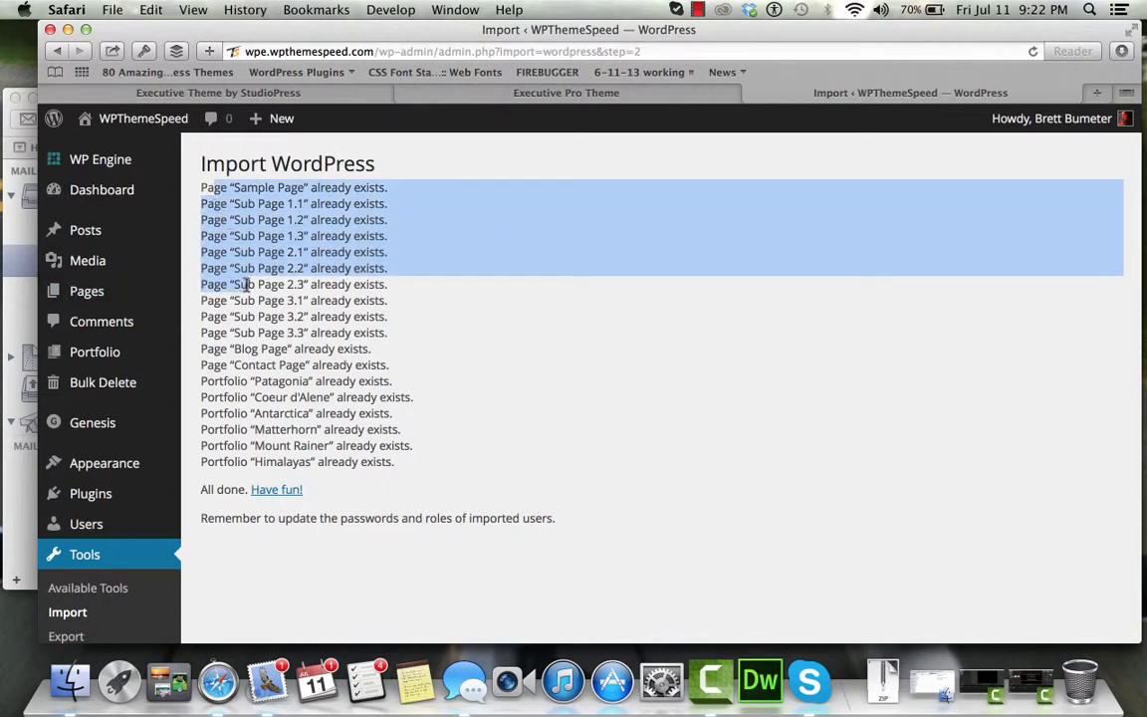
{"action": "left_click_drag", "start_coordinate": [223, 381], "coordinate": [236, 430]}
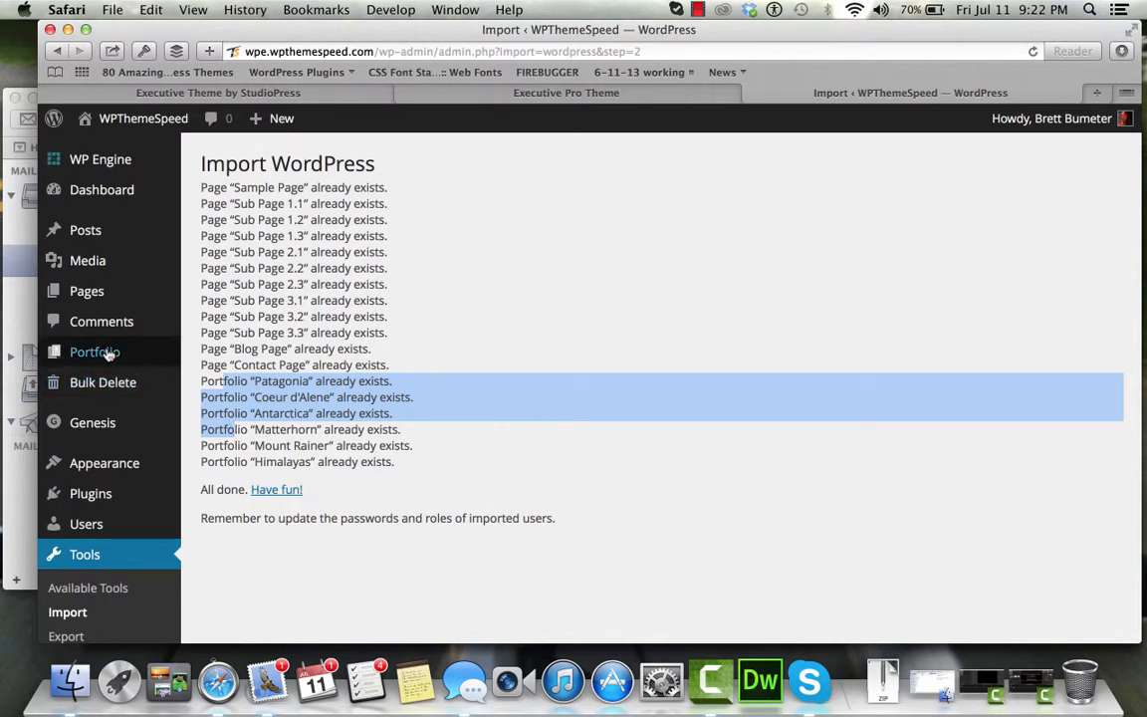
{"action": "mouse_move", "coordinate": [100, 360]}
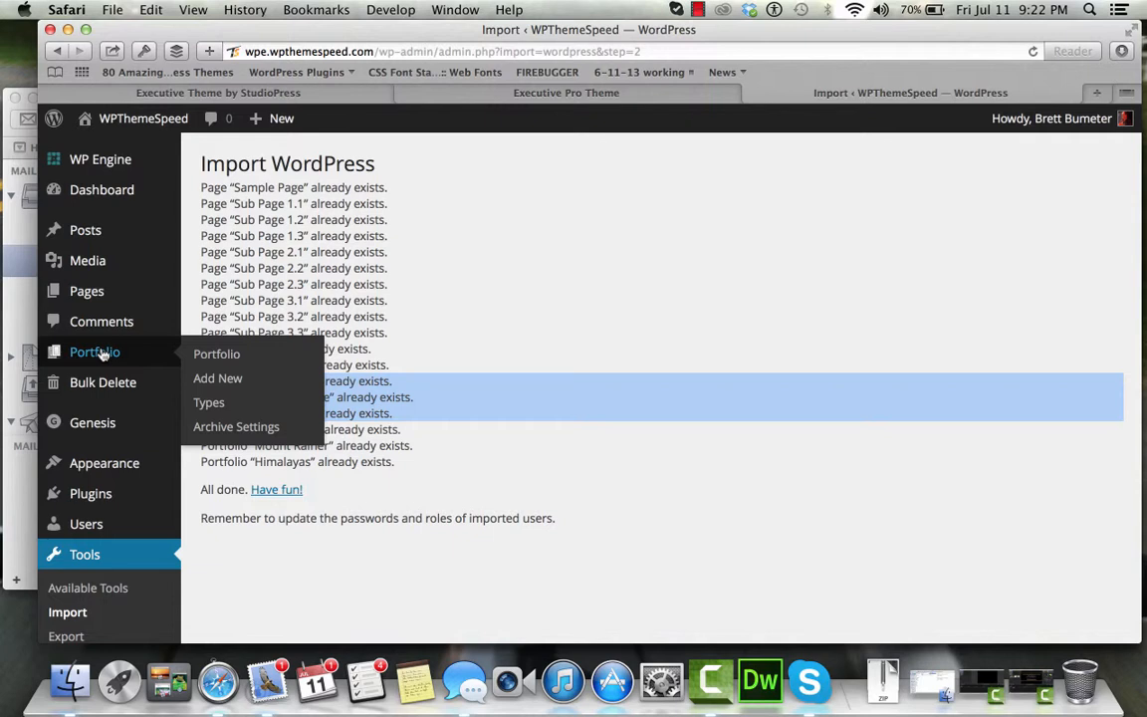
{"action": "mouse_move", "coordinate": [121, 306]}
Open the Portfolio Page template in the StudioPress demo and look over its portfolio items
{"action": "left_click", "coordinate": [513, 93]}
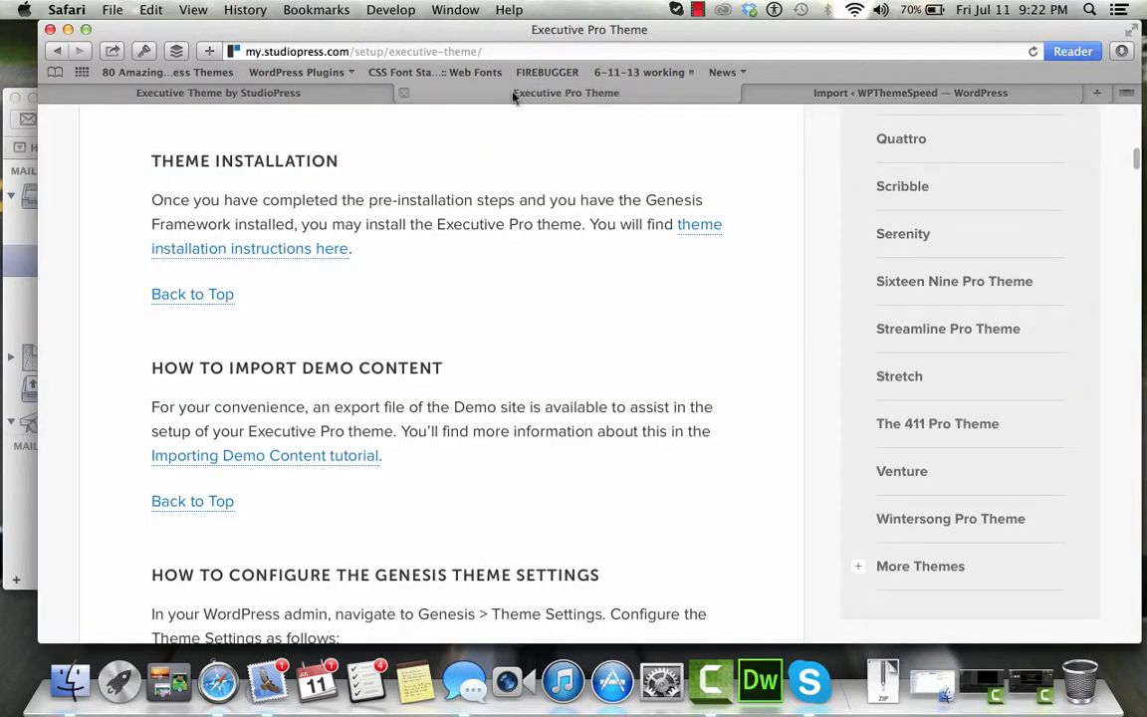
{"action": "left_click", "coordinate": [306, 92]}
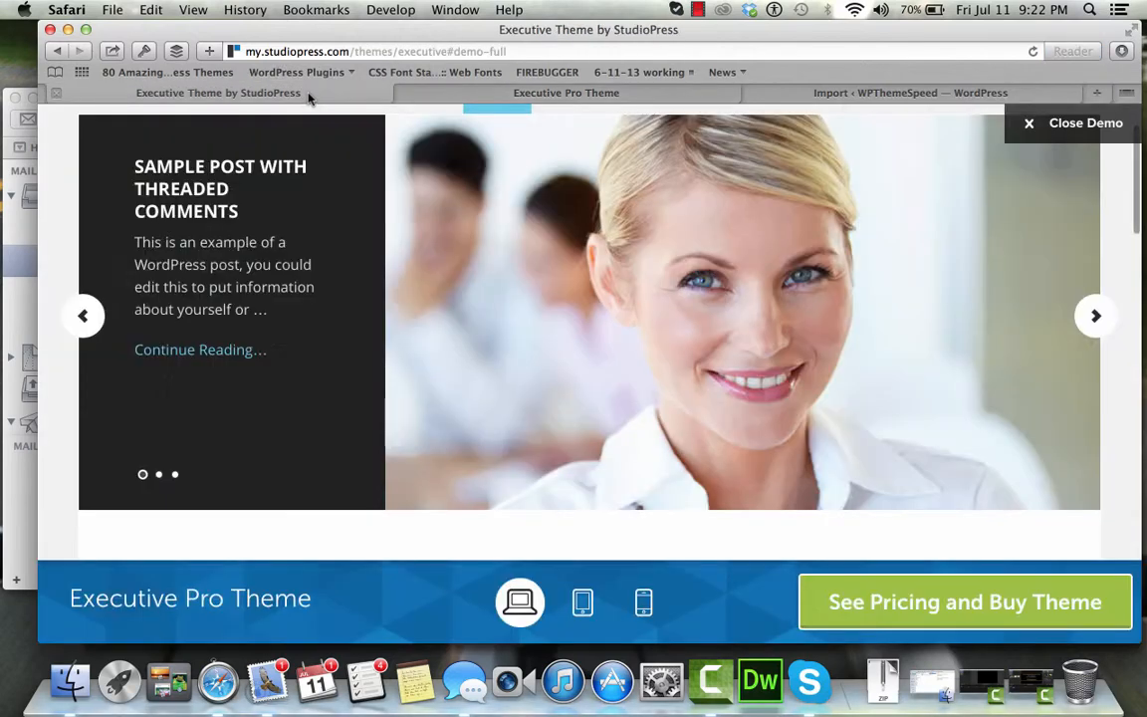
{"action": "mouse_move", "coordinate": [832, 155]}
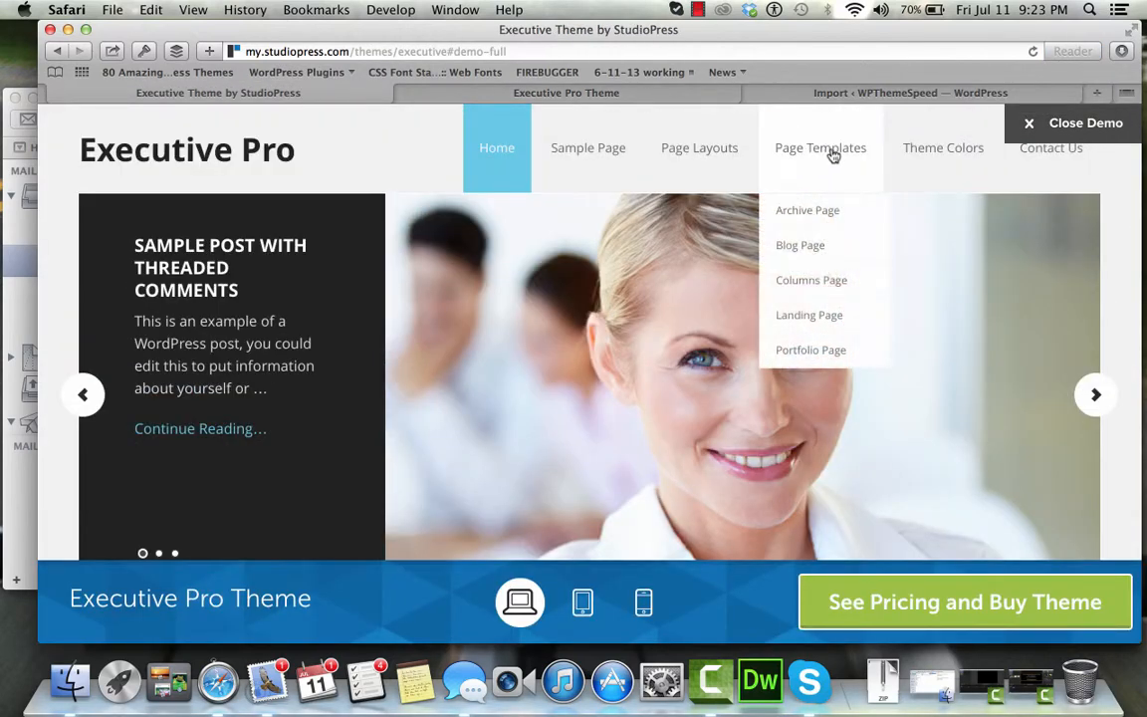
{"action": "left_click", "coordinate": [817, 351]}
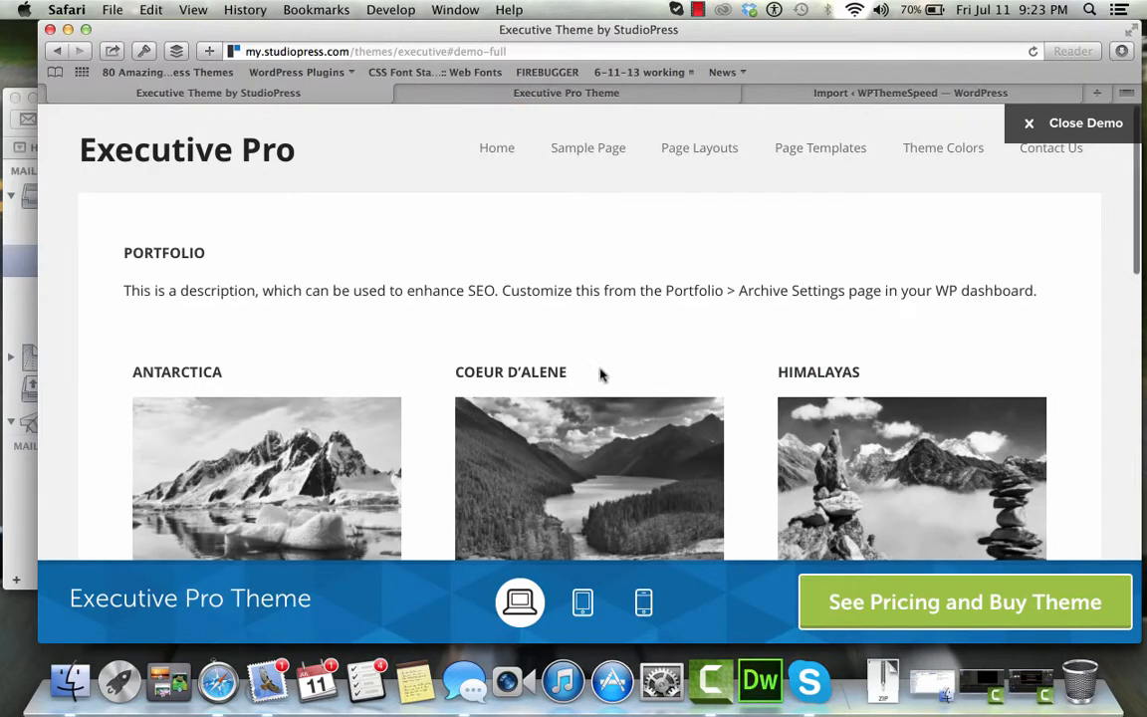
{"action": "scroll", "coordinate": [557, 376], "scroll_direction": "down", "scroll_amount": 3}
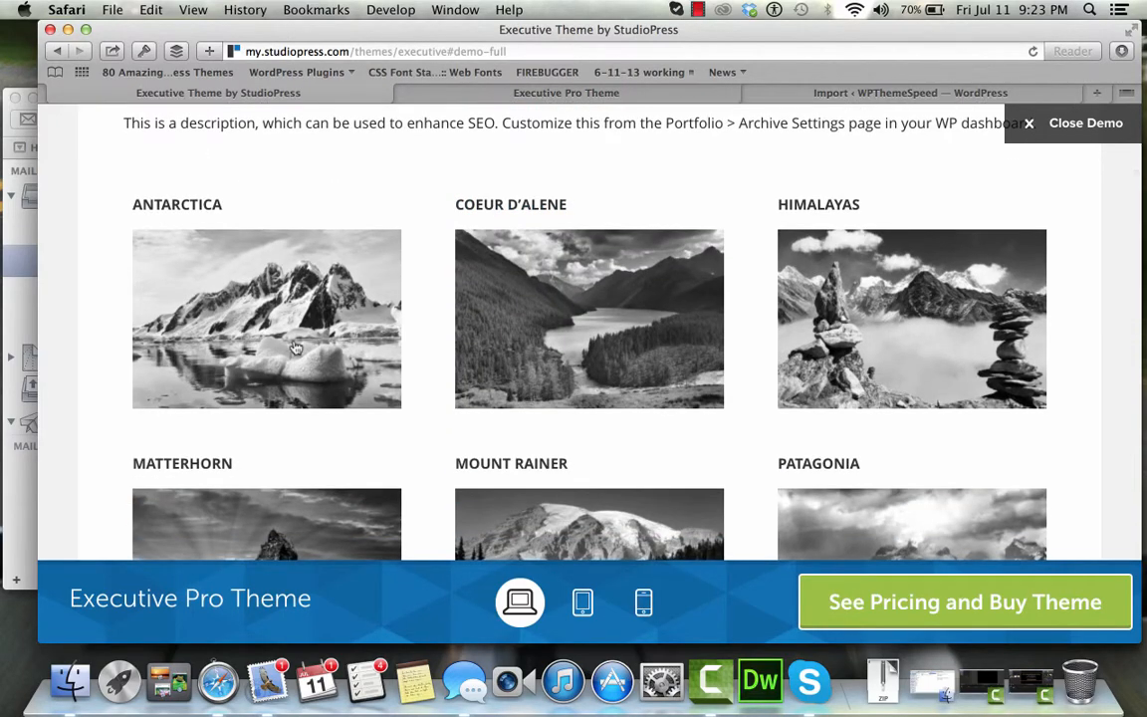
{"action": "scroll", "coordinate": [294, 347], "scroll_direction": "down", "scroll_amount": 3}
{"action": "scroll", "coordinate": [294, 348], "scroll_direction": "up", "scroll_amount": 3}
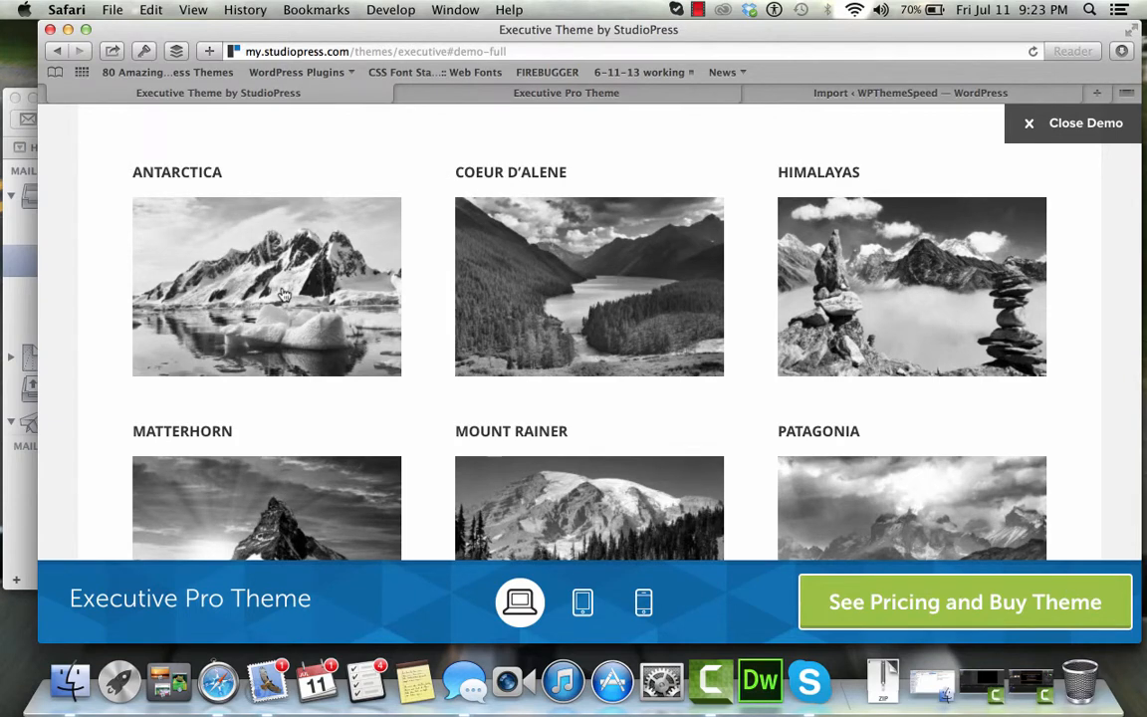
View the demo's Antarctica portfolio item with its image and description, and return to the Portfolio page
{"action": "left_click", "coordinate": [284, 295]}
{"action": "scroll", "coordinate": [308, 318], "scroll_direction": "down", "scroll_amount": 5}
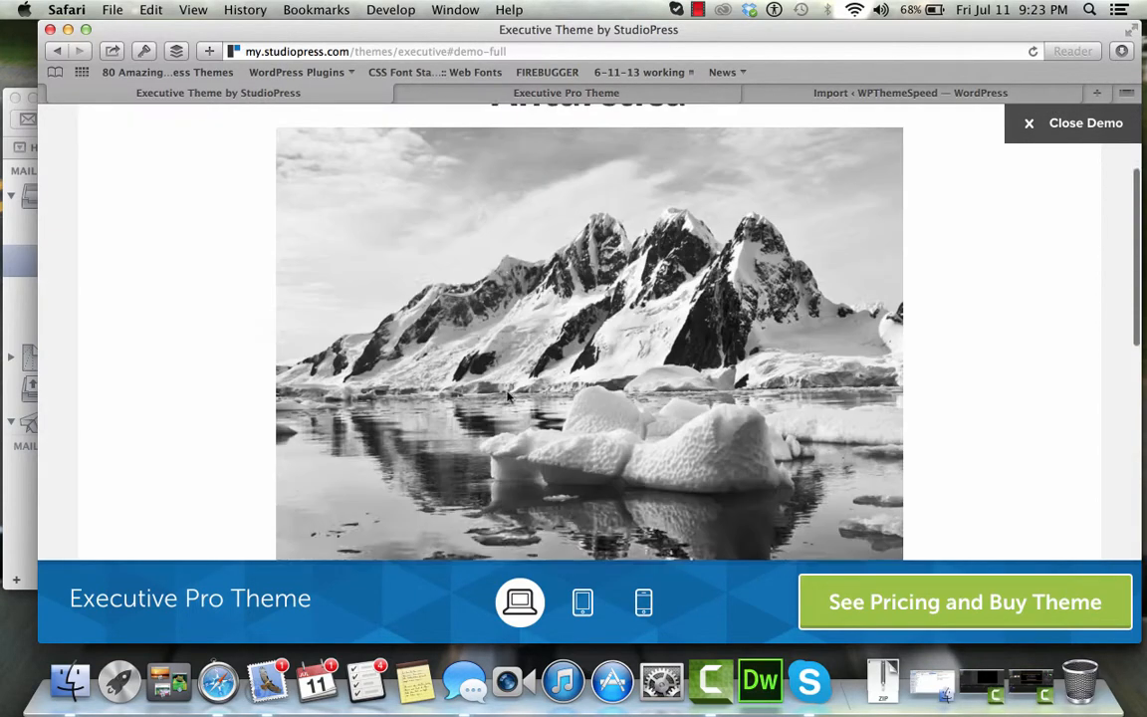
{"action": "scroll", "coordinate": [507, 396], "scroll_direction": "down", "scroll_amount": 3}
{"action": "scroll", "coordinate": [507, 396], "scroll_direction": "up", "scroll_amount": 5}
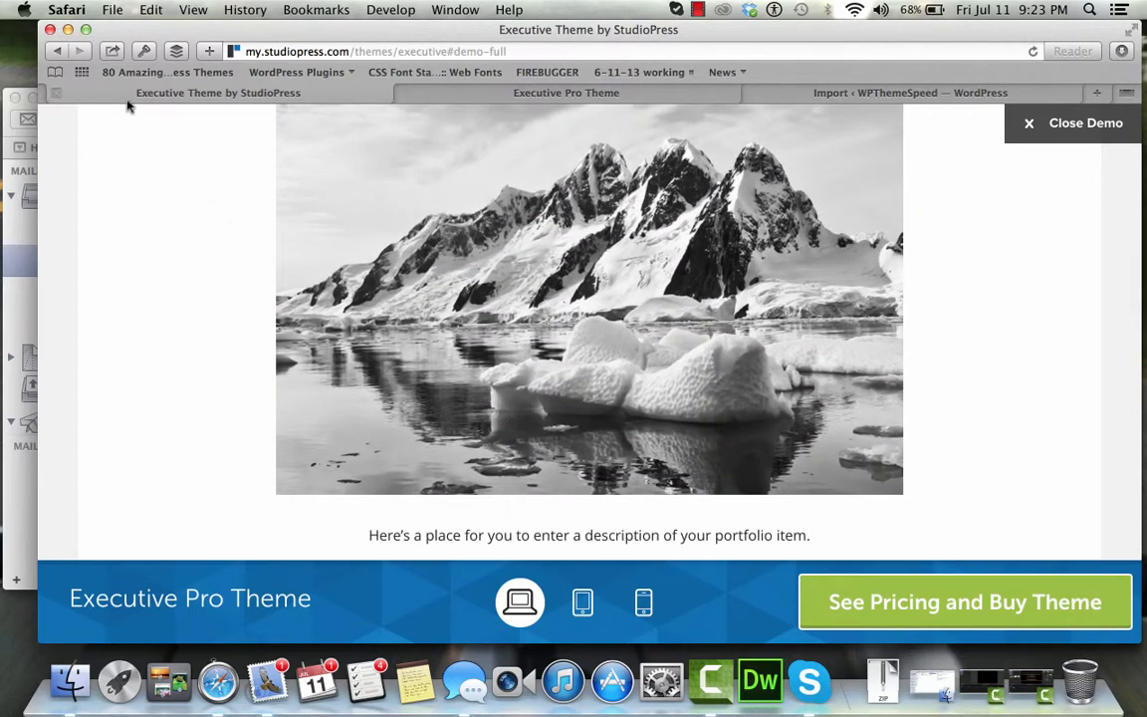
{"action": "left_click", "coordinate": [59, 53]}
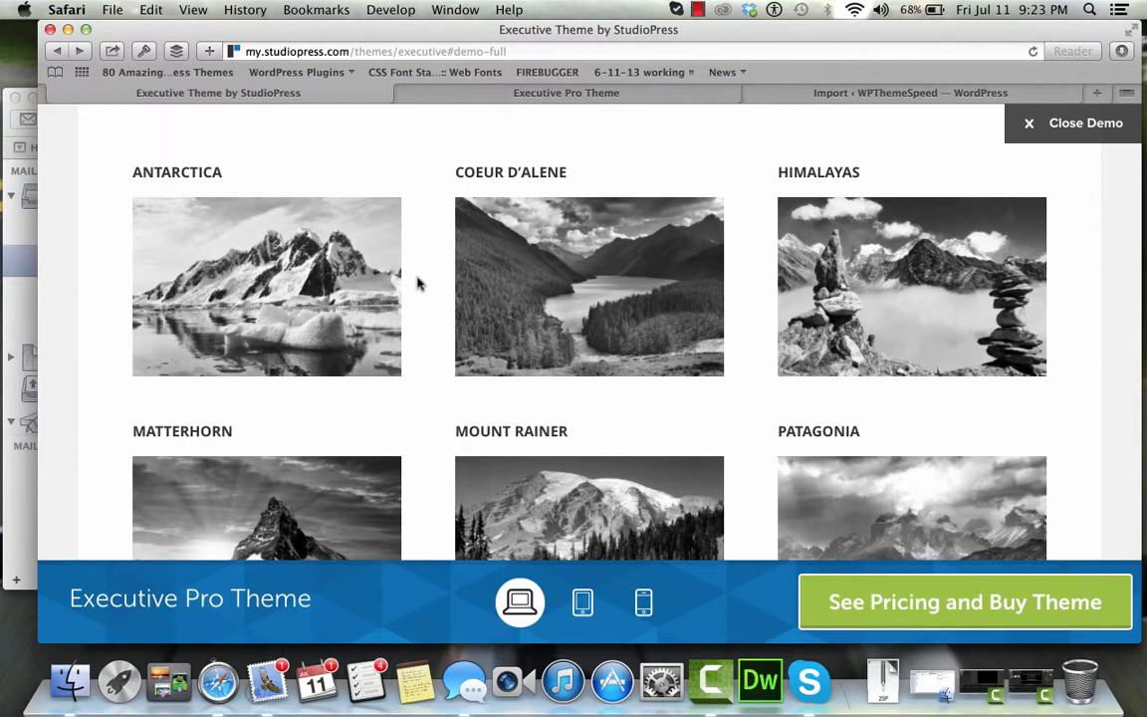
{"action": "scroll", "coordinate": [418, 283], "scroll_direction": "up", "scroll_amount": 3}
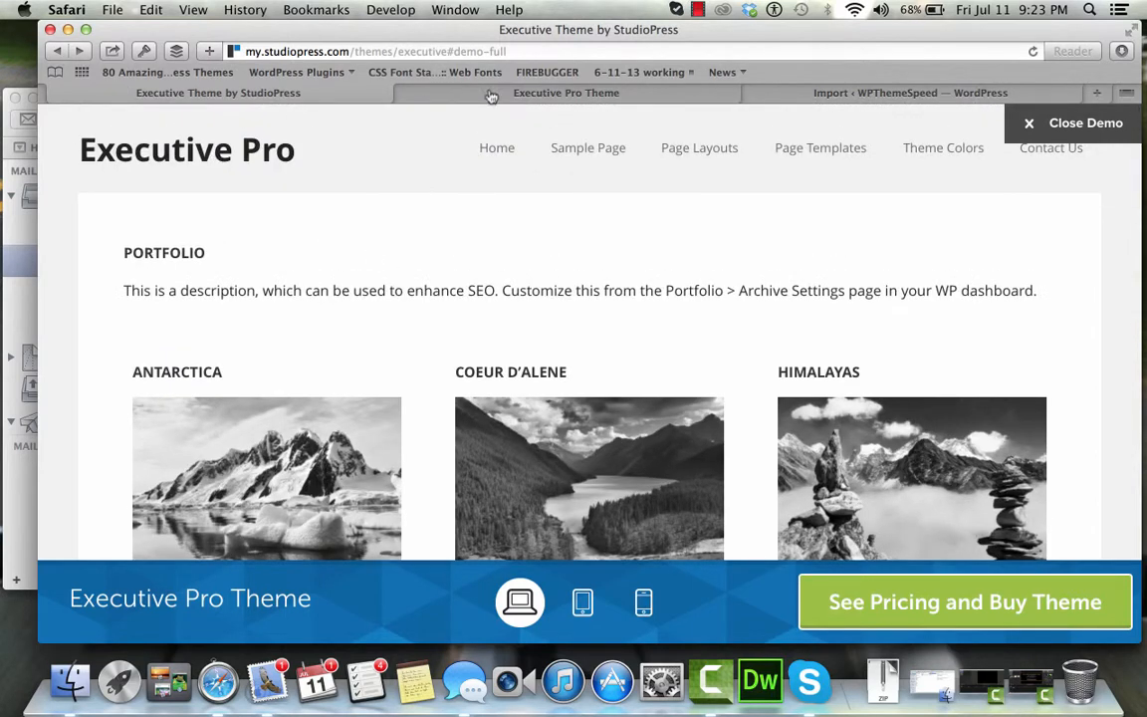
Return to the WPThemeSpeed admin and look through the list of portfolio items
{"action": "left_click", "coordinate": [831, 92]}
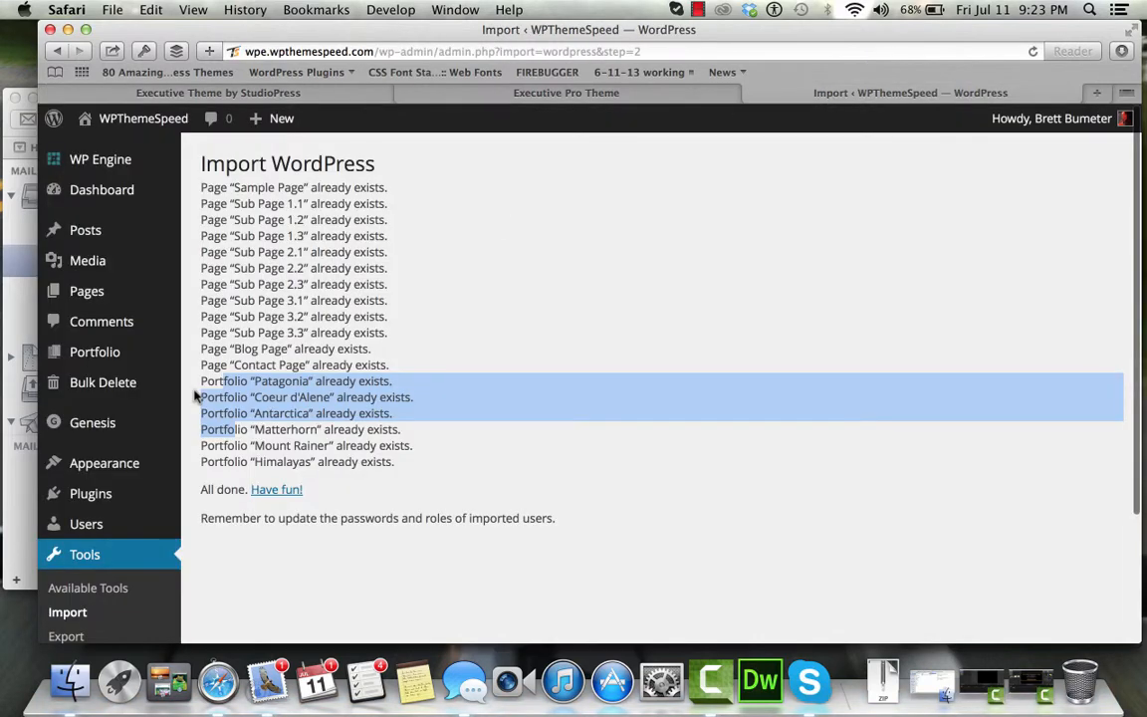
{"action": "mouse_move", "coordinate": [139, 359]}
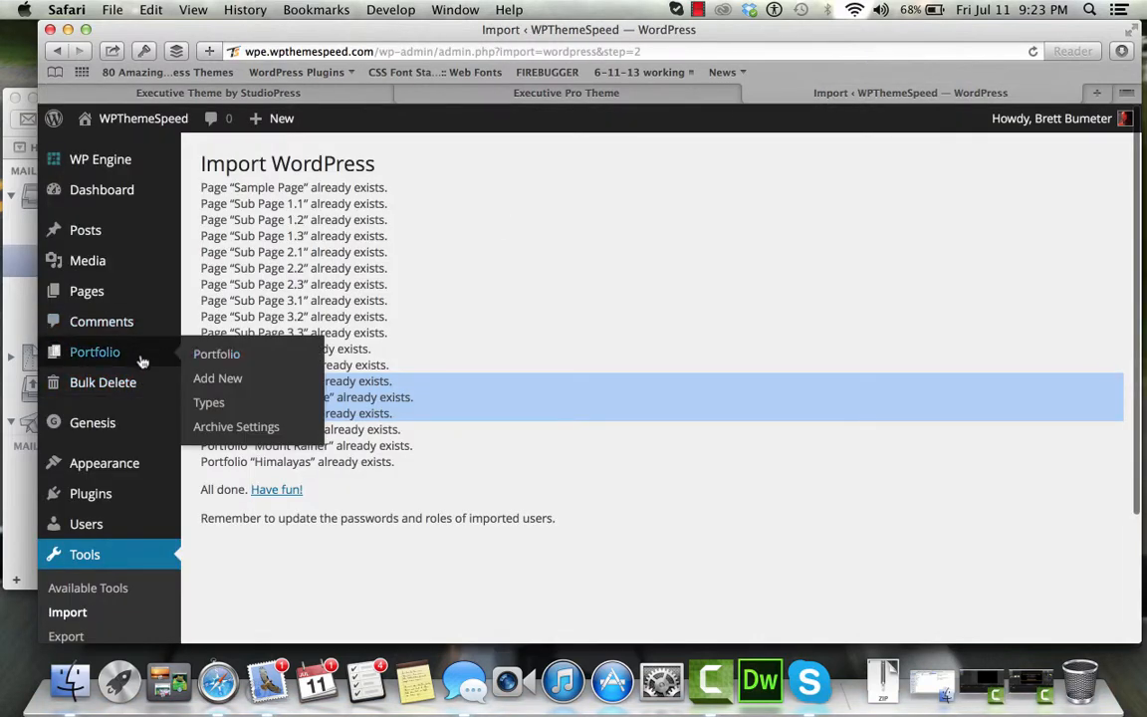
{"action": "left_click", "coordinate": [232, 355]}
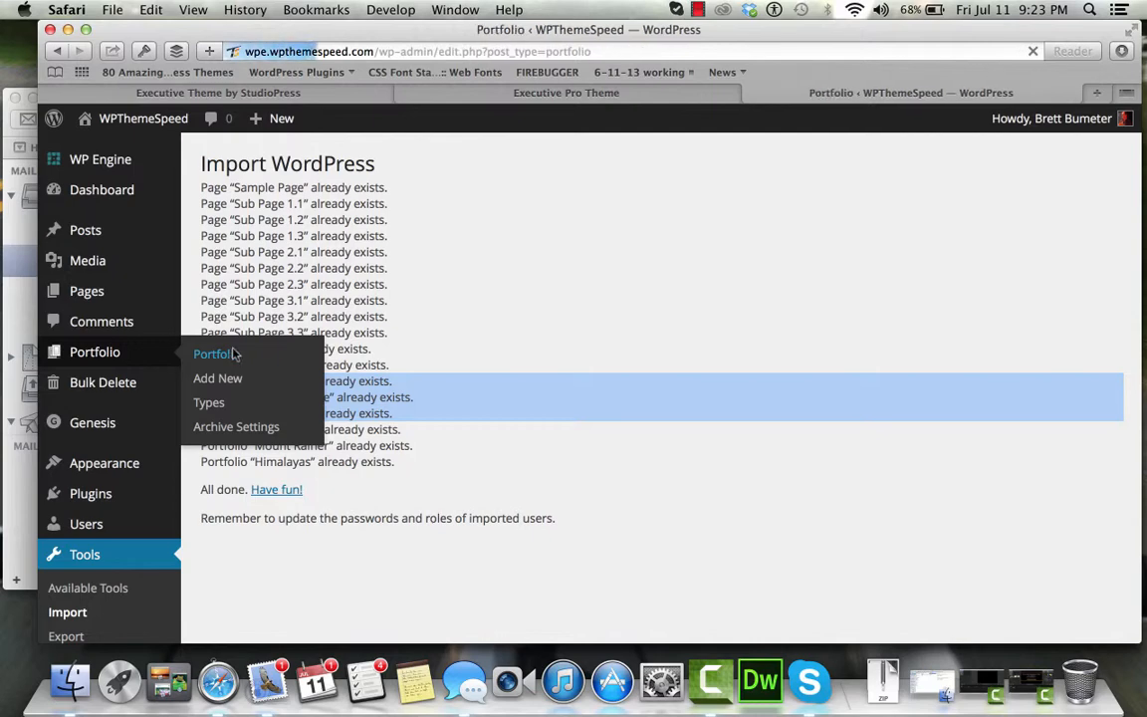
{"action": "scroll", "coordinate": [423, 382], "scroll_direction": "down", "scroll_amount": 3}
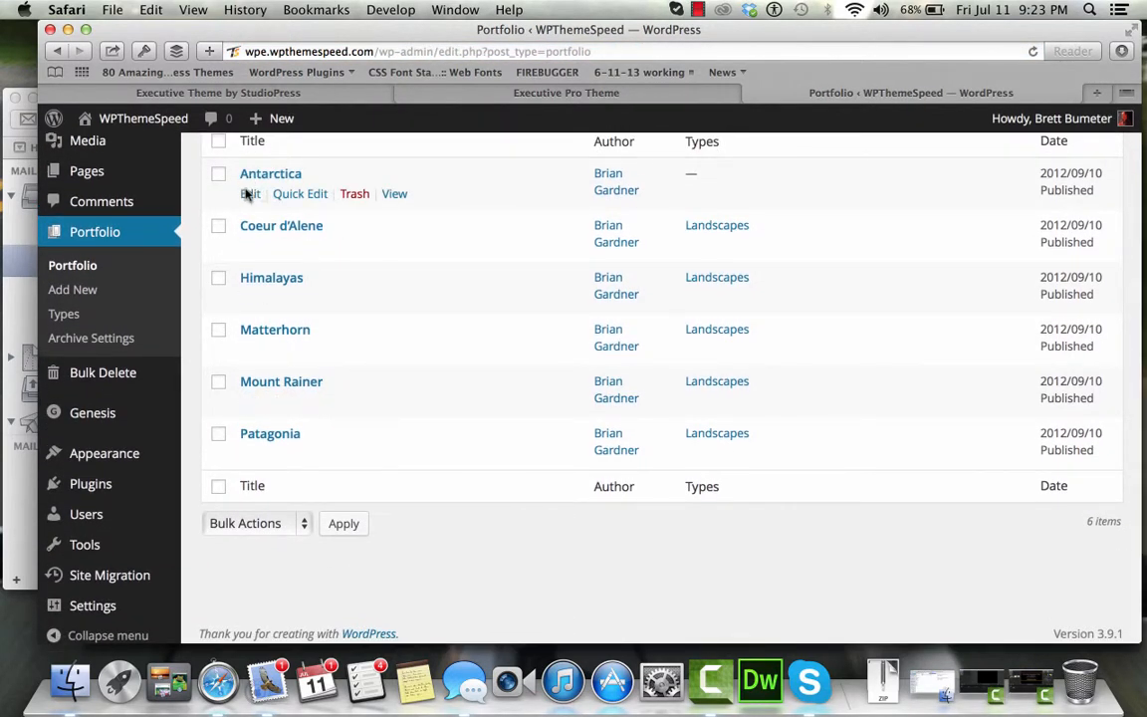
{"action": "scroll", "coordinate": [248, 193], "scroll_direction": "up", "scroll_amount": 3}
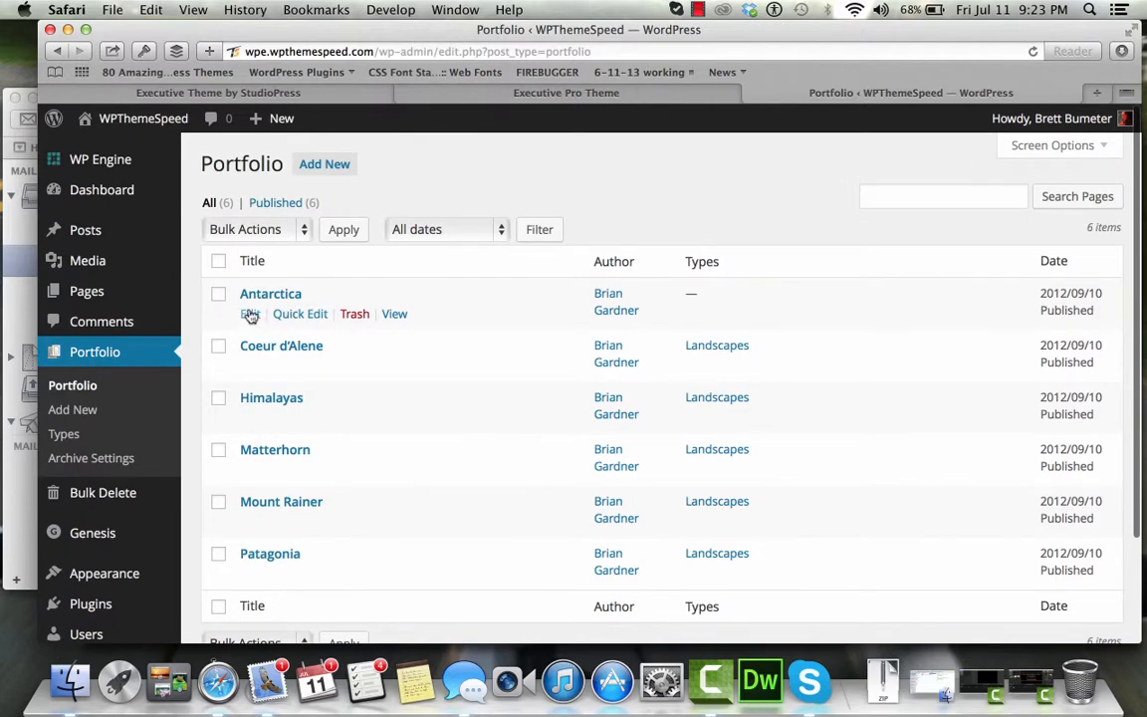
Open the Antarctica portfolio item for editing and examine its content, SEO settings and featured image
{"action": "left_click", "coordinate": [250, 315]}
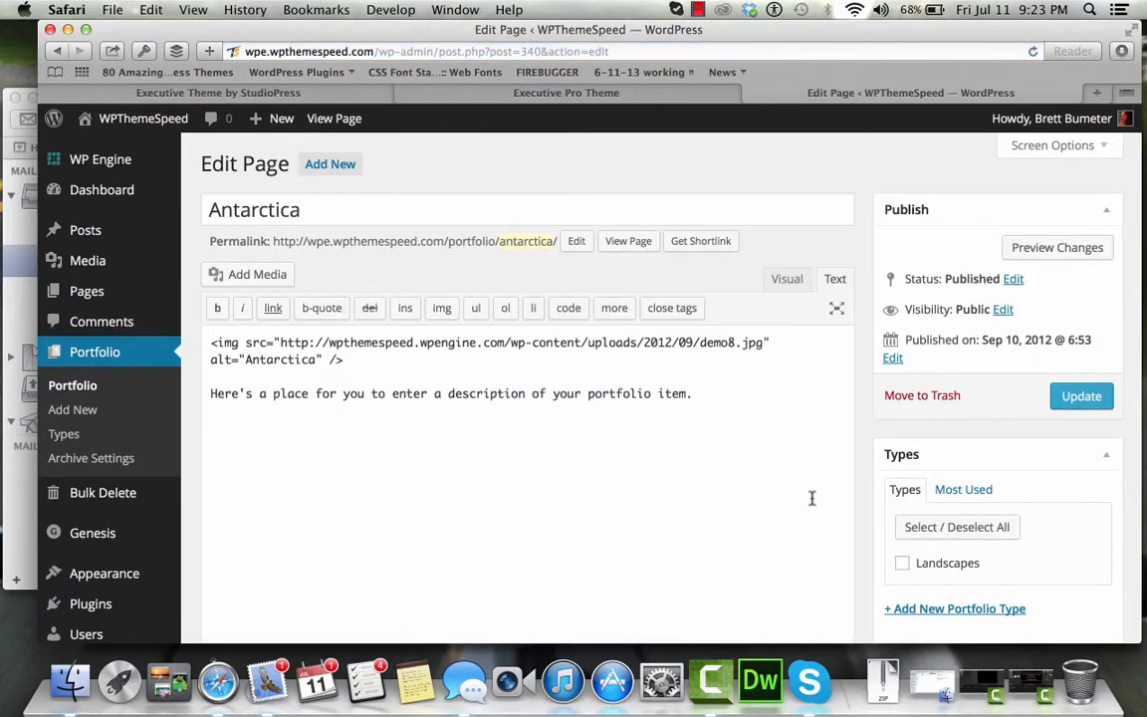
{"action": "scroll", "coordinate": [812, 498], "scroll_direction": "down", "scroll_amount": 10}
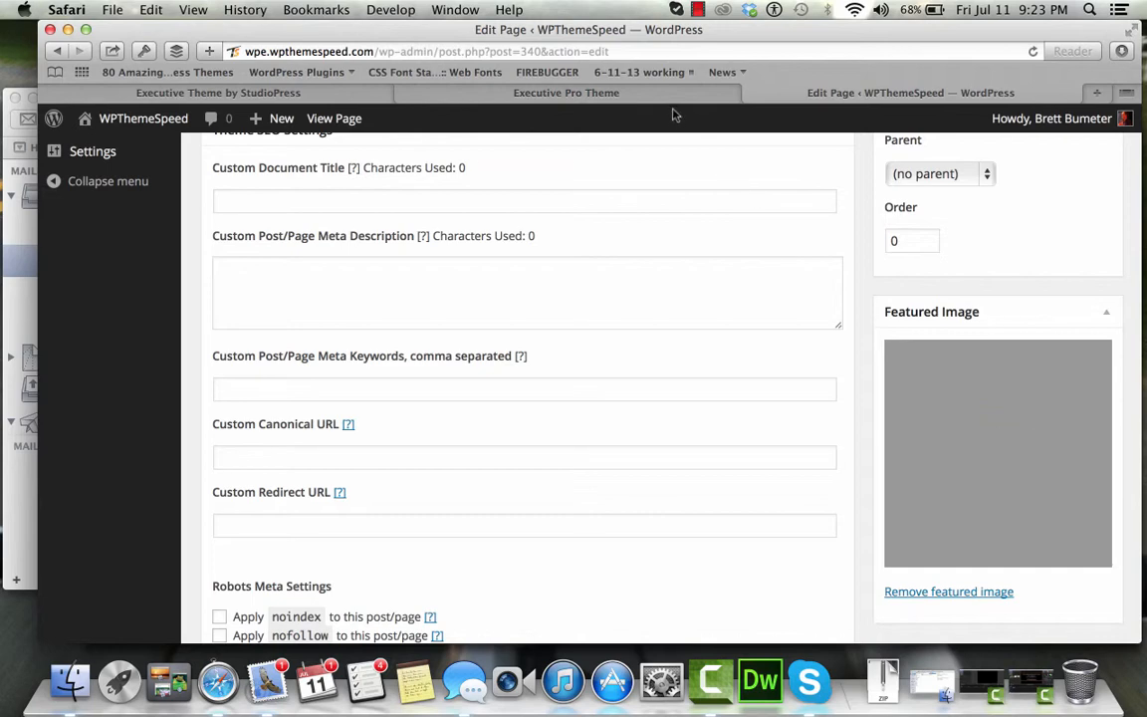
{"action": "scroll", "coordinate": [651, 197], "scroll_direction": "up", "scroll_amount": 15}
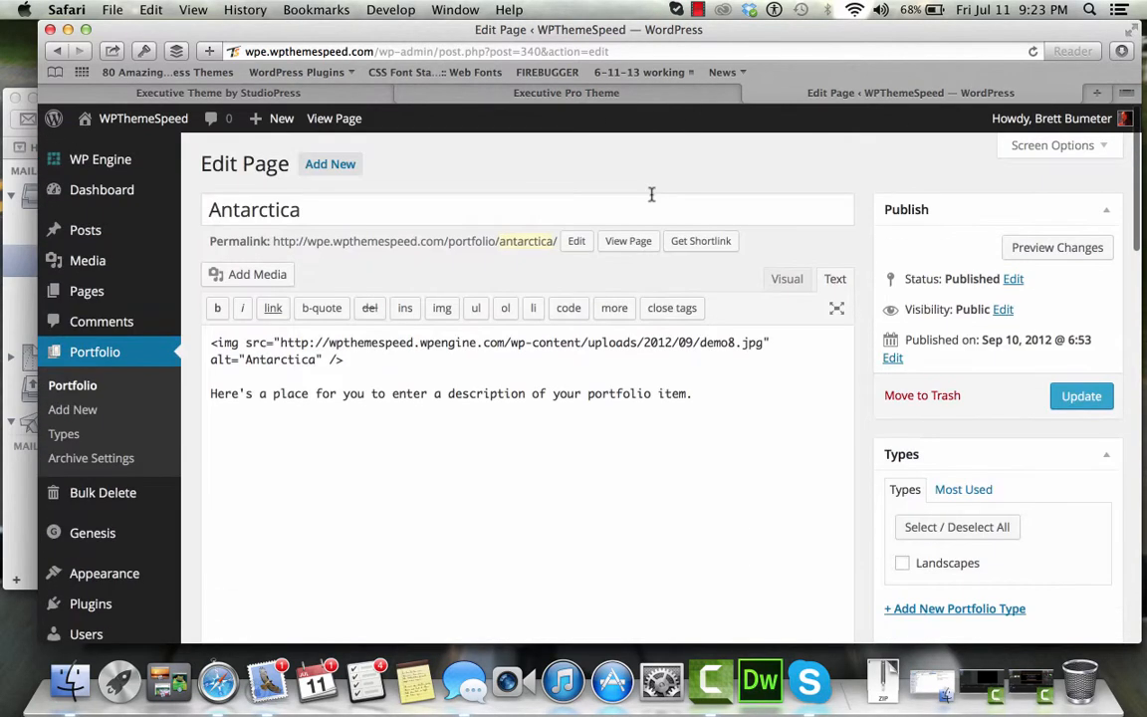
Try to open the StudioPress demo's Antarctica portfolio image in its own tab, and close that tab
{"action": "left_click", "coordinate": [631, 100]}
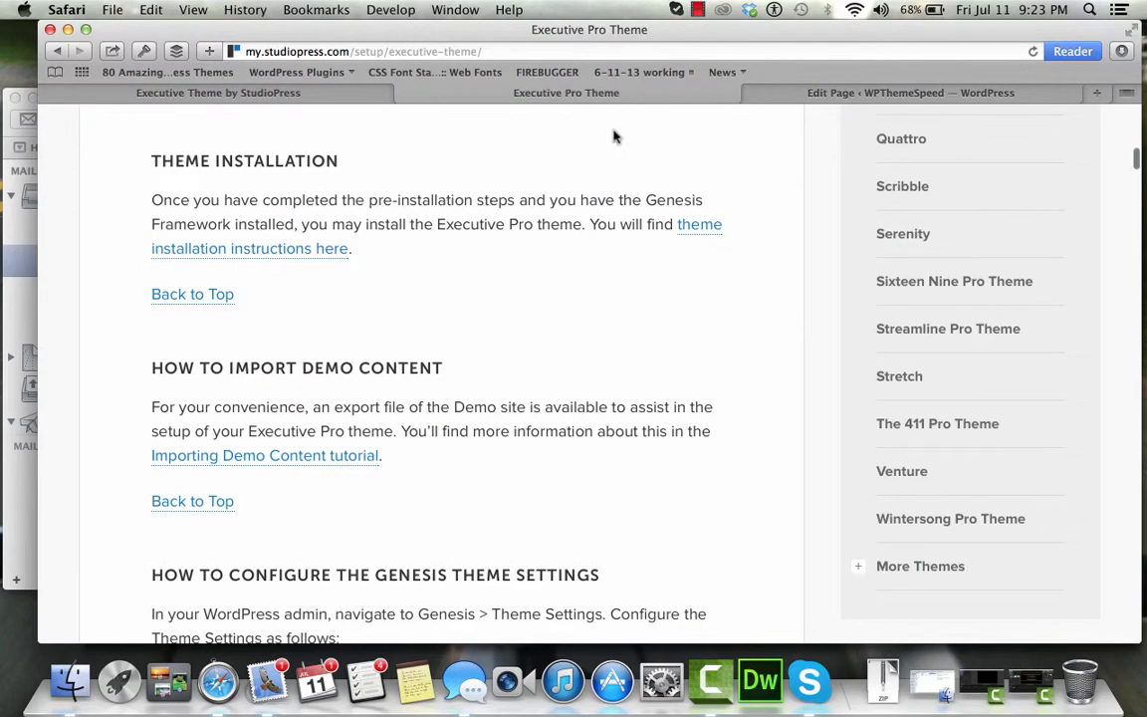
{"action": "left_click", "coordinate": [269, 100]}
{"action": "scroll", "coordinate": [367, 264], "scroll_direction": "down", "scroll_amount": 3}
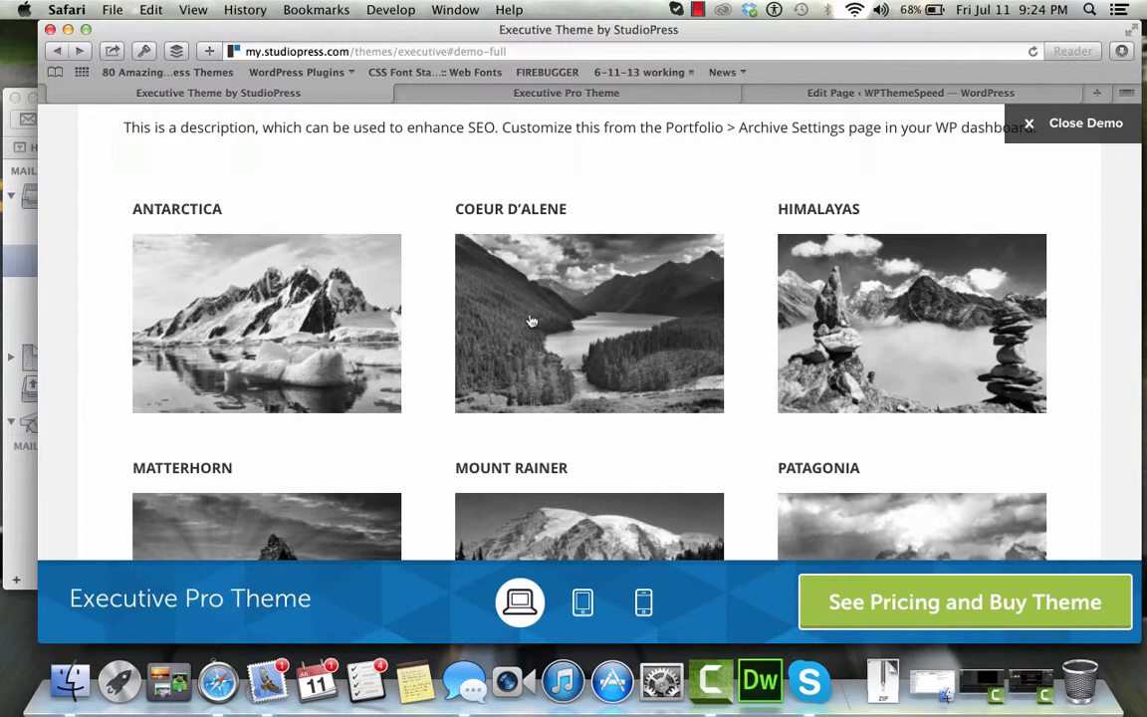
{"action": "scroll", "coordinate": [376, 405], "scroll_direction": "down", "scroll_amount": 2}
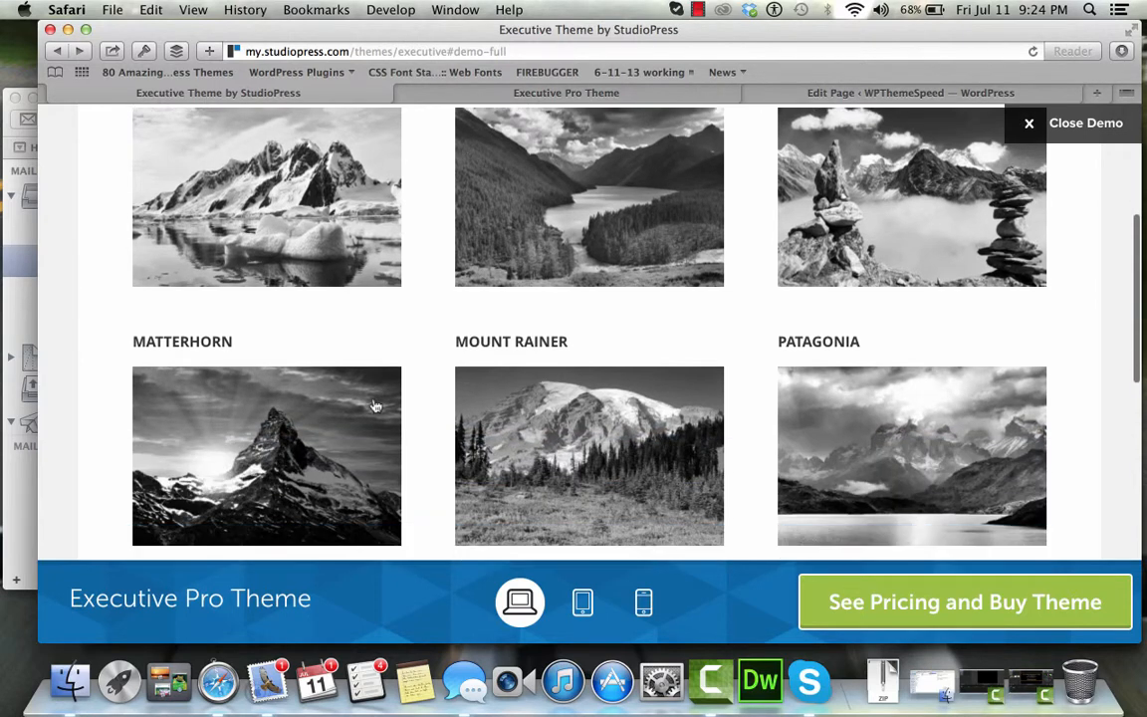
{"action": "right_click", "coordinate": [302, 223]}
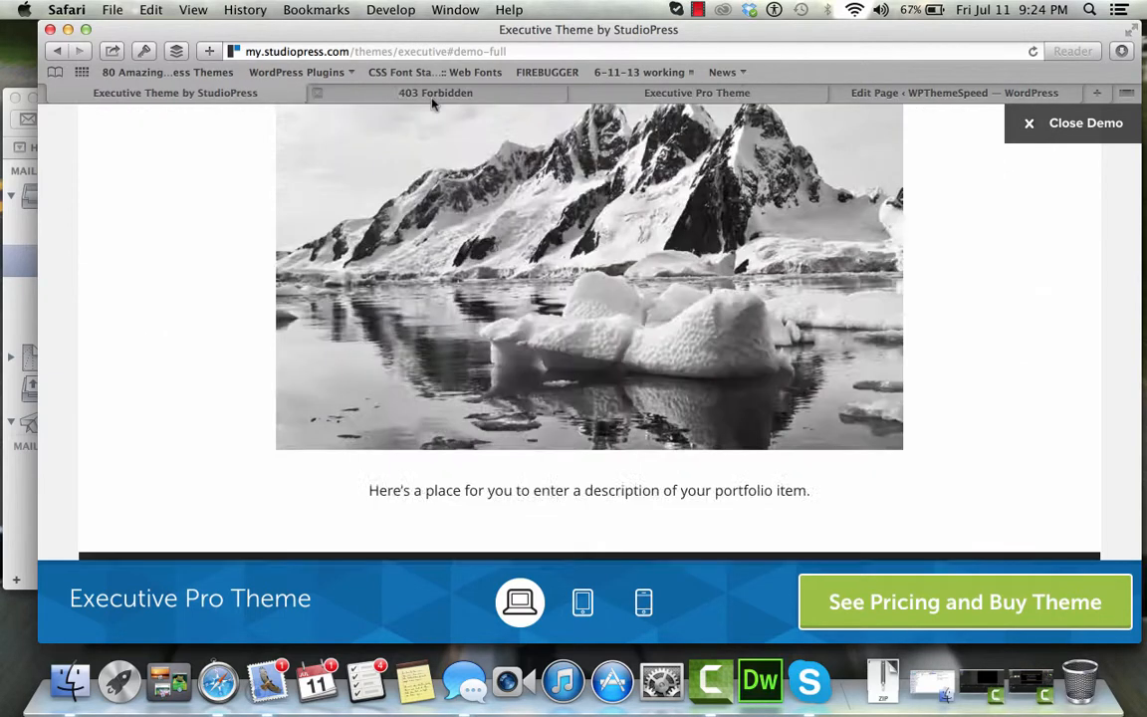
{"action": "left_click", "coordinate": [432, 99]}
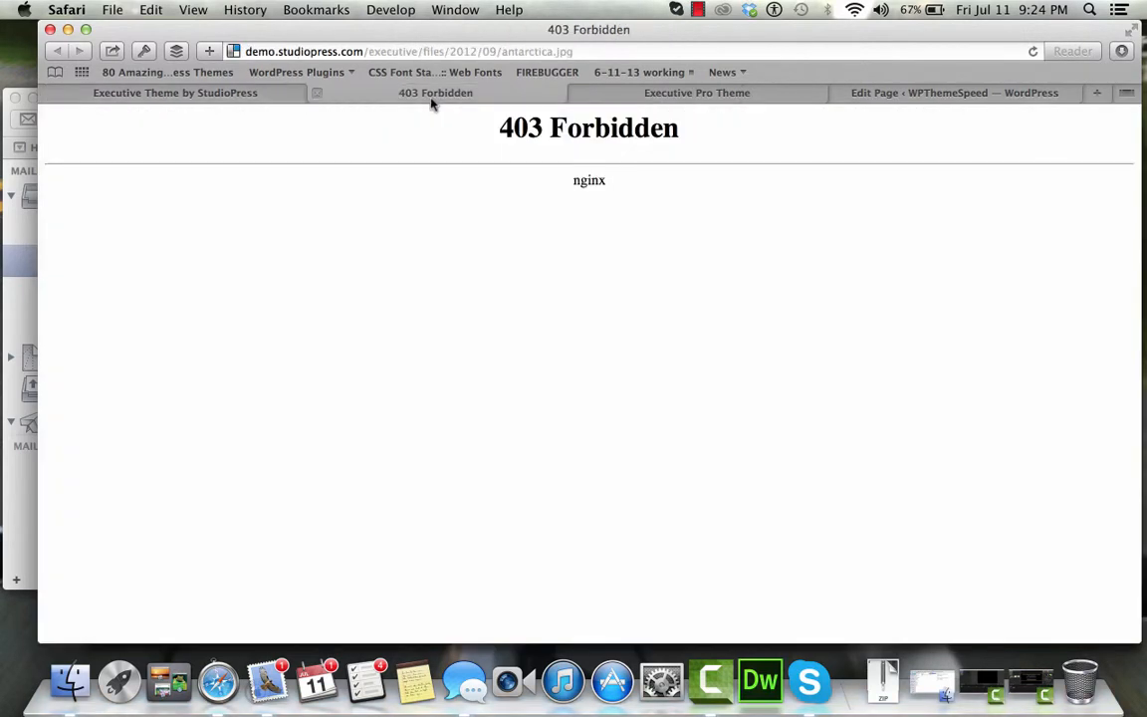
{"action": "left_click", "coordinate": [316, 95]}
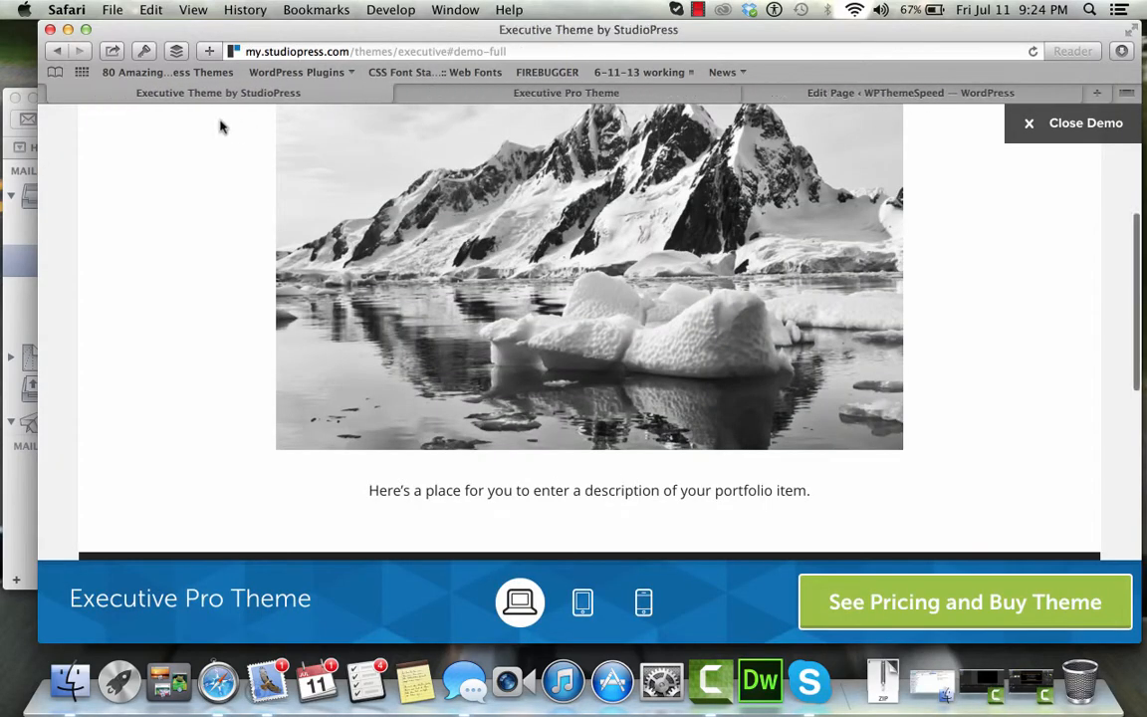
Take a screenshot of the full Antarctica image shown on the demo's portfolio item page
{"action": "scroll", "coordinate": [207, 127], "scroll_direction": "up", "scroll_amount": 3}
{"action": "scroll", "coordinate": [322, 230], "scroll_direction": "down", "scroll_amount": 2}
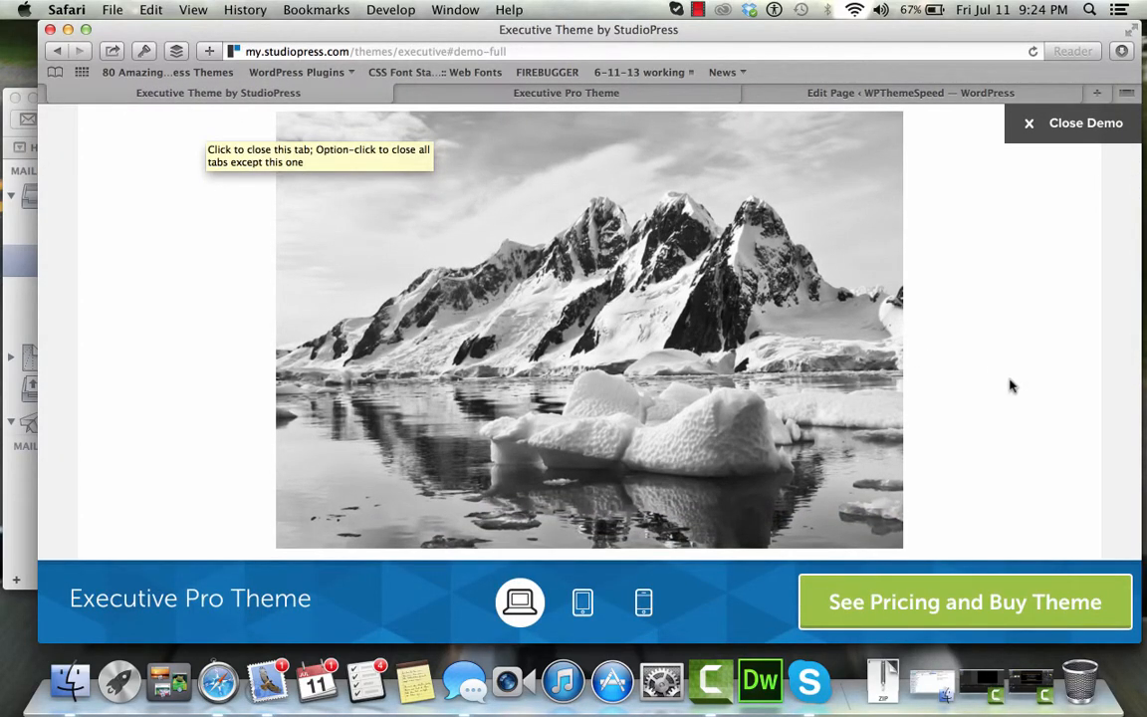
{"action": "key", "text": "super+shift+4"}
{"action": "left_click_drag", "start_coordinate": [903, 547], "coordinate": [251, 103]}
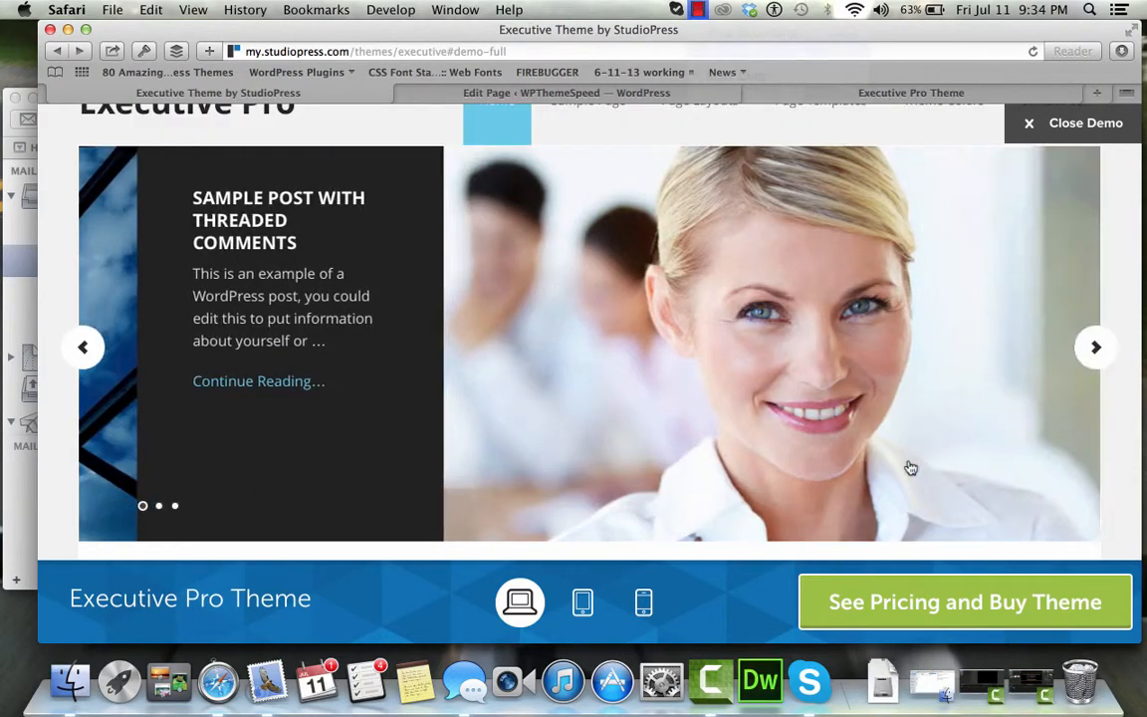
Look over the demo's home page and open the Portfolio Page template to view its portfolio images
{"action": "scroll", "coordinate": [910, 468], "scroll_direction": "down", "scroll_amount": 10}
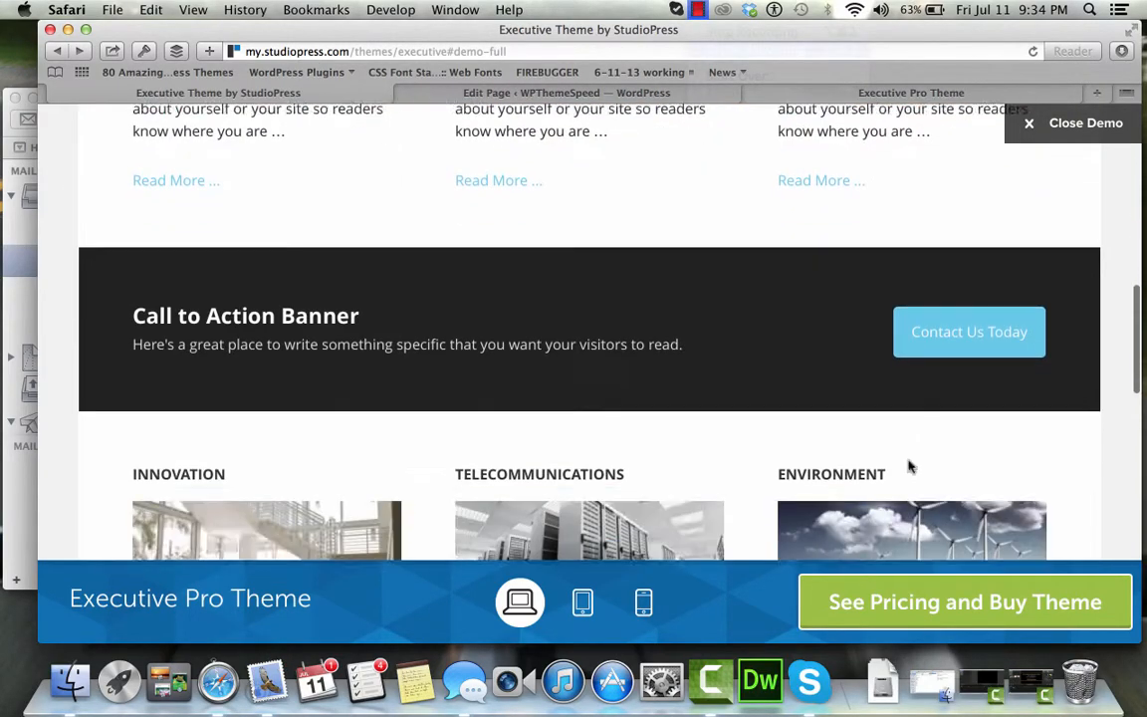
{"action": "scroll", "coordinate": [910, 468], "scroll_direction": "up", "scroll_amount": 7}
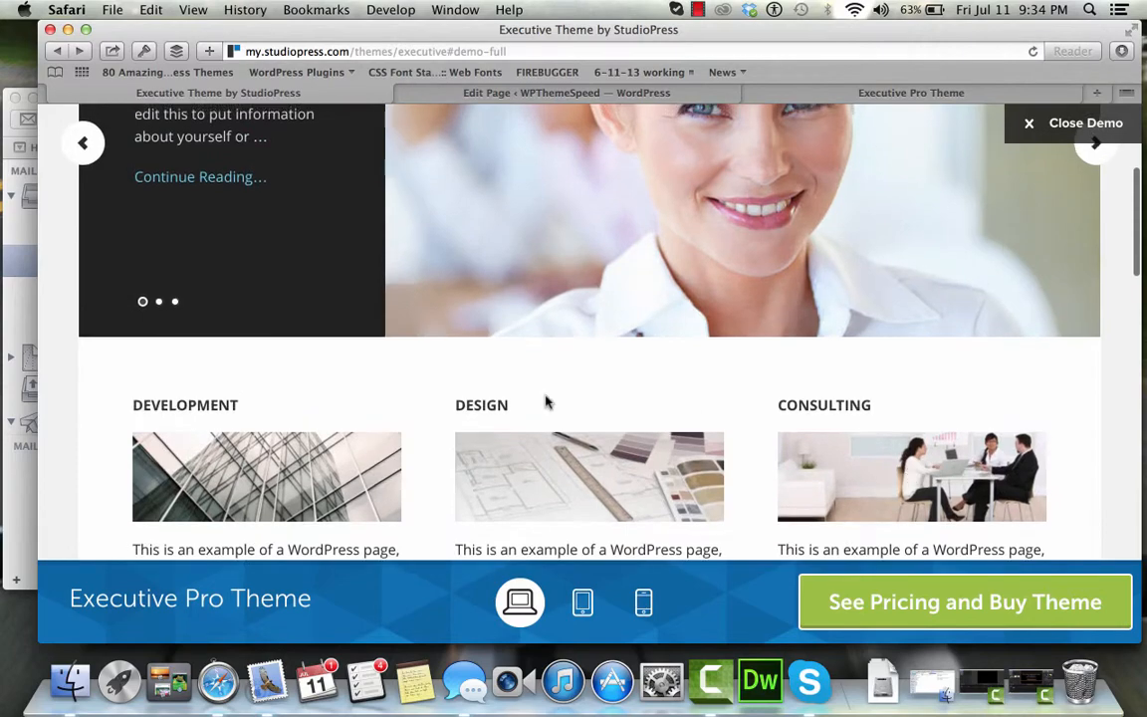
{"action": "scroll", "coordinate": [543, 388], "scroll_direction": "up", "scroll_amount": 5}
{"action": "mouse_move", "coordinate": [835, 152]}
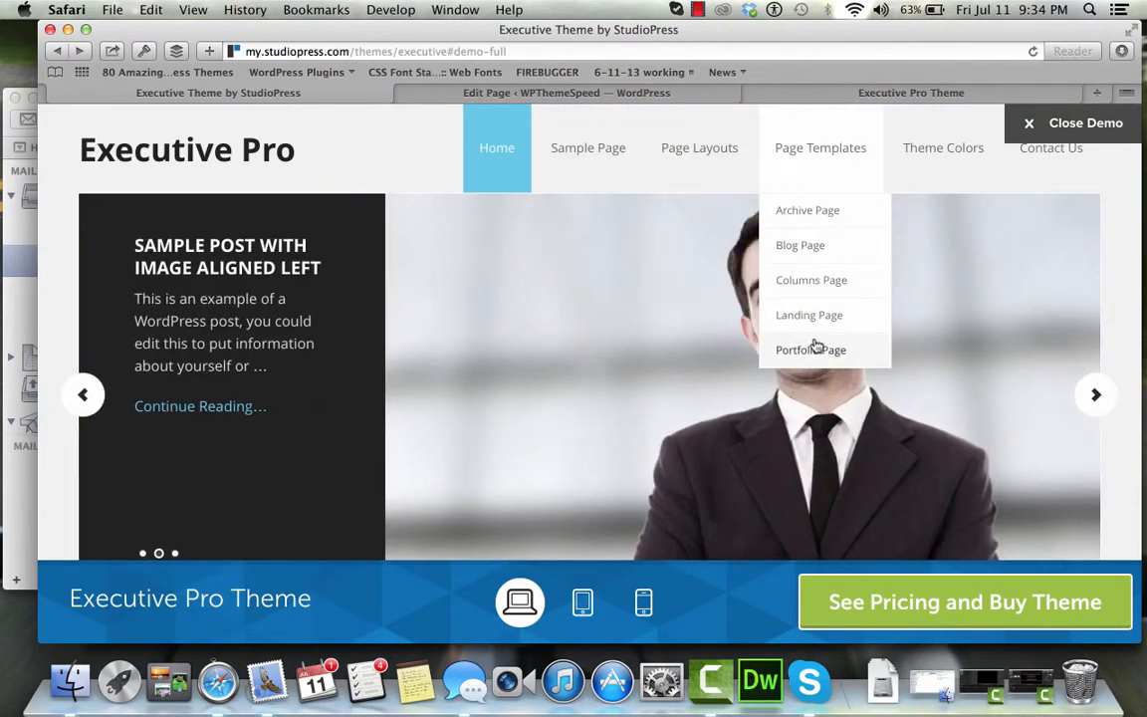
{"action": "left_click", "coordinate": [814, 346]}
{"action": "scroll", "coordinate": [816, 345], "scroll_direction": "down", "scroll_amount": 4}
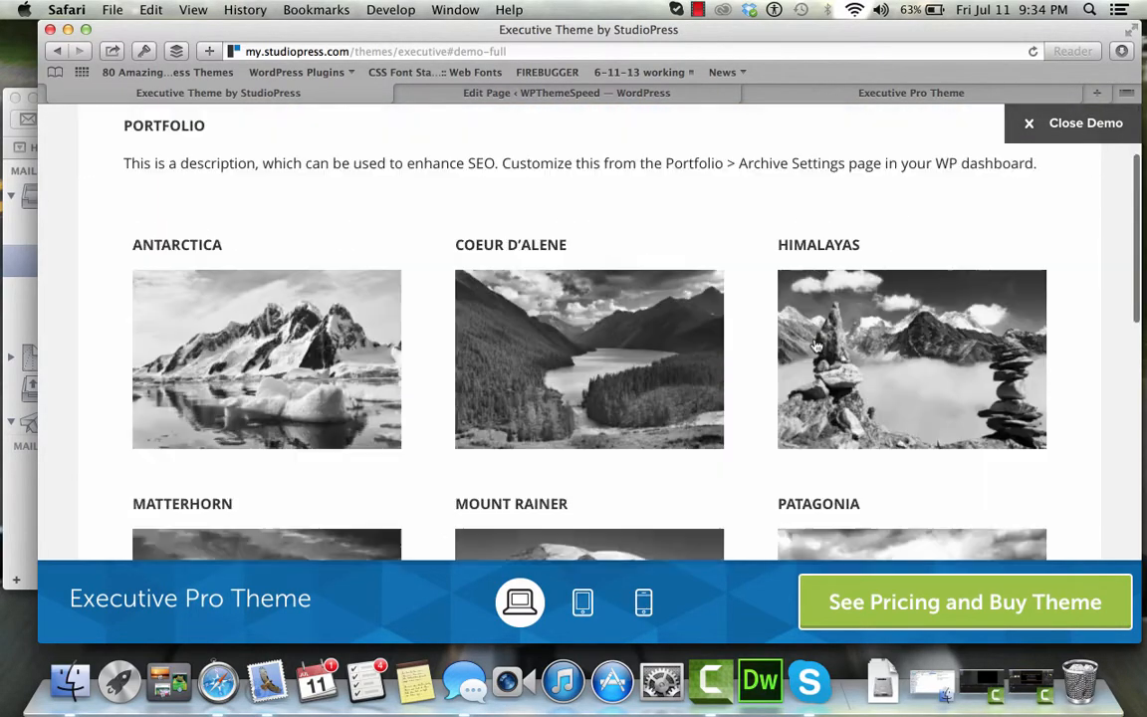
{"action": "scroll", "coordinate": [817, 346], "scroll_direction": "up", "scroll_amount": 4}
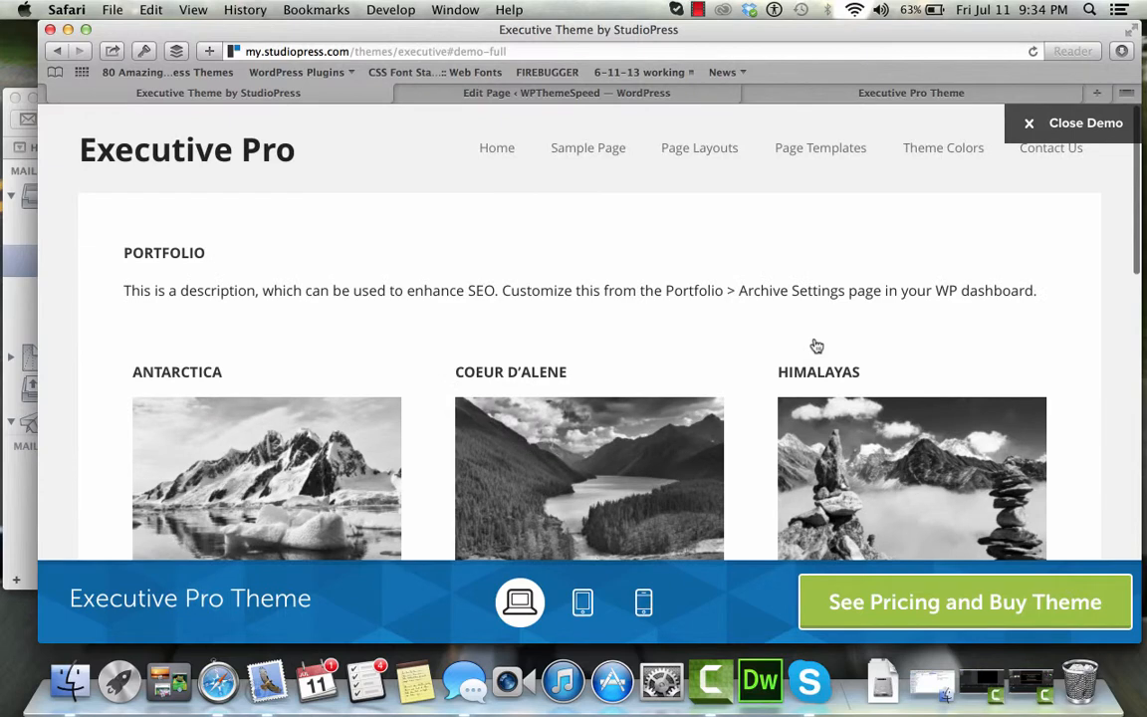
Return to the demo's home page and examine its slider, featured page sections and call to action banner
{"action": "left_click", "coordinate": [485, 136]}
{"action": "scroll", "coordinate": [527, 296], "scroll_direction": "down", "scroll_amount": 3}
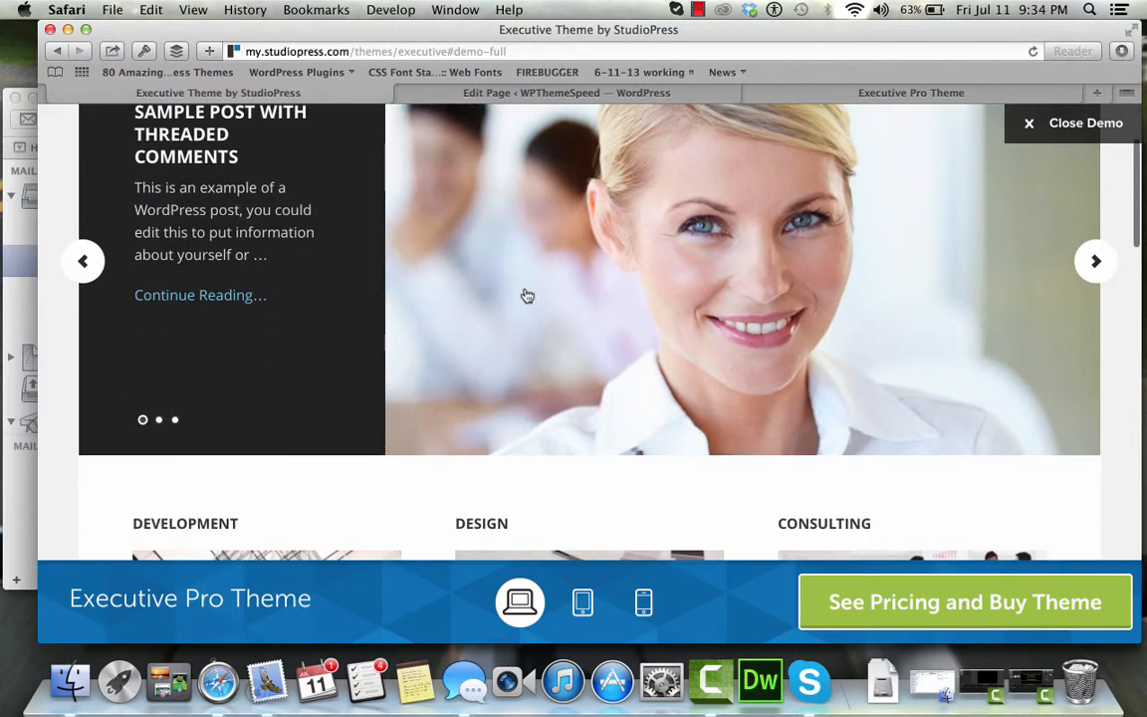
{"action": "scroll", "coordinate": [528, 295], "scroll_direction": "up", "scroll_amount": 3}
{"action": "scroll", "coordinate": [596, 382], "scroll_direction": "down", "scroll_amount": 5}
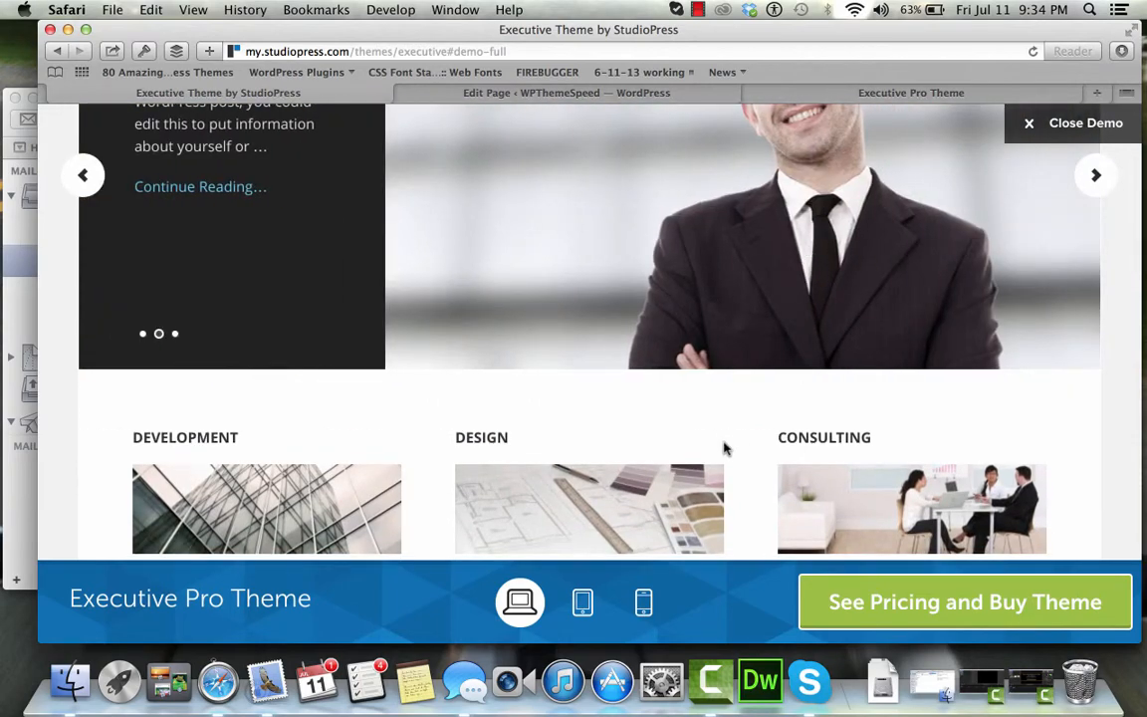
{"action": "scroll", "coordinate": [724, 448], "scroll_direction": "down", "scroll_amount": 3}
{"action": "scroll", "coordinate": [648, 422], "scroll_direction": "down", "scroll_amount": 2}
{"action": "scroll", "coordinate": [641, 423], "scroll_direction": "up", "scroll_amount": 1}
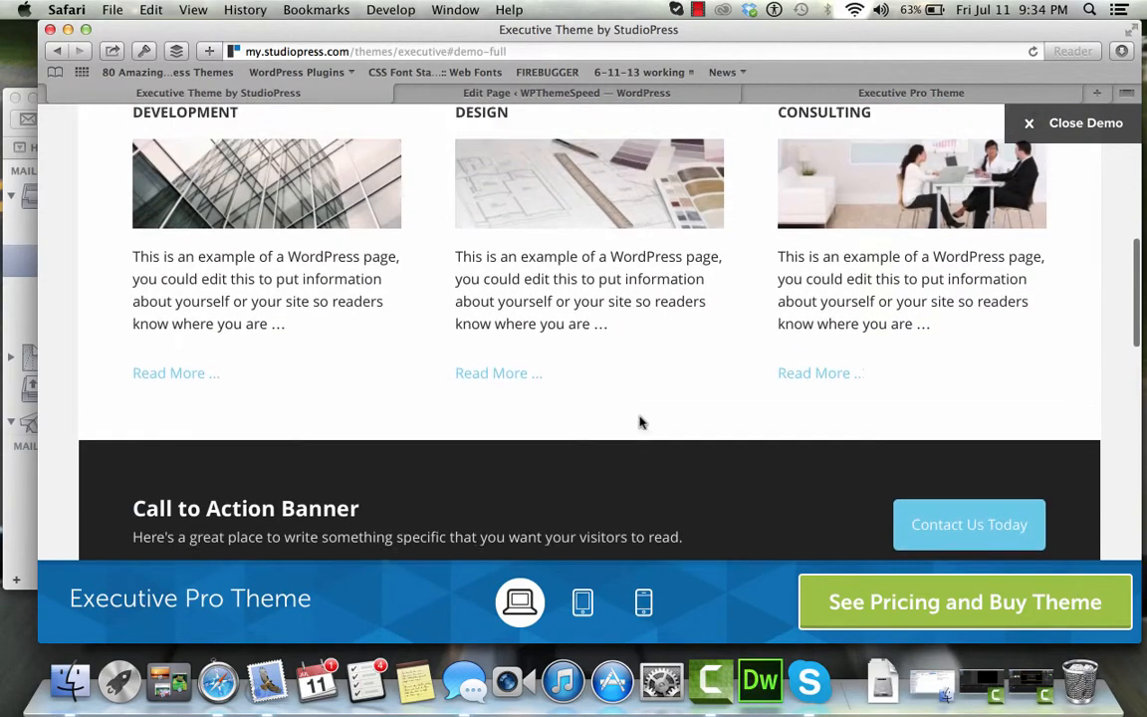
{"action": "scroll", "coordinate": [479, 266], "scroll_direction": "down", "scroll_amount": 3}
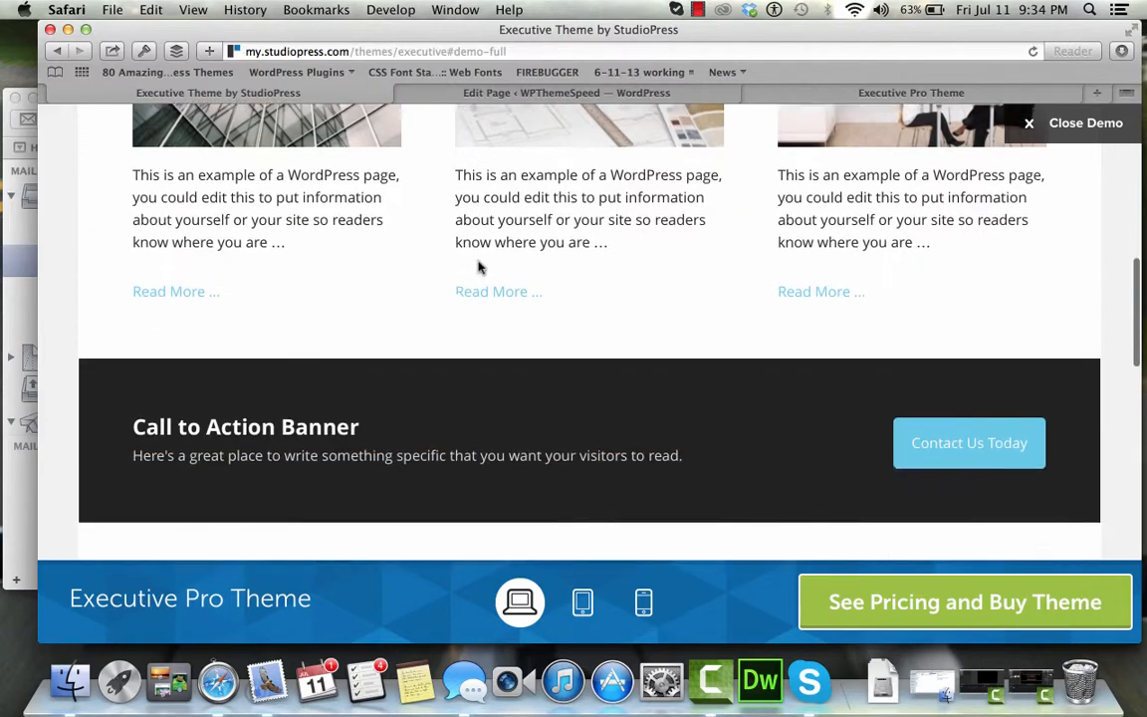
{"action": "scroll", "coordinate": [480, 266], "scroll_direction": "down", "scroll_amount": 5}
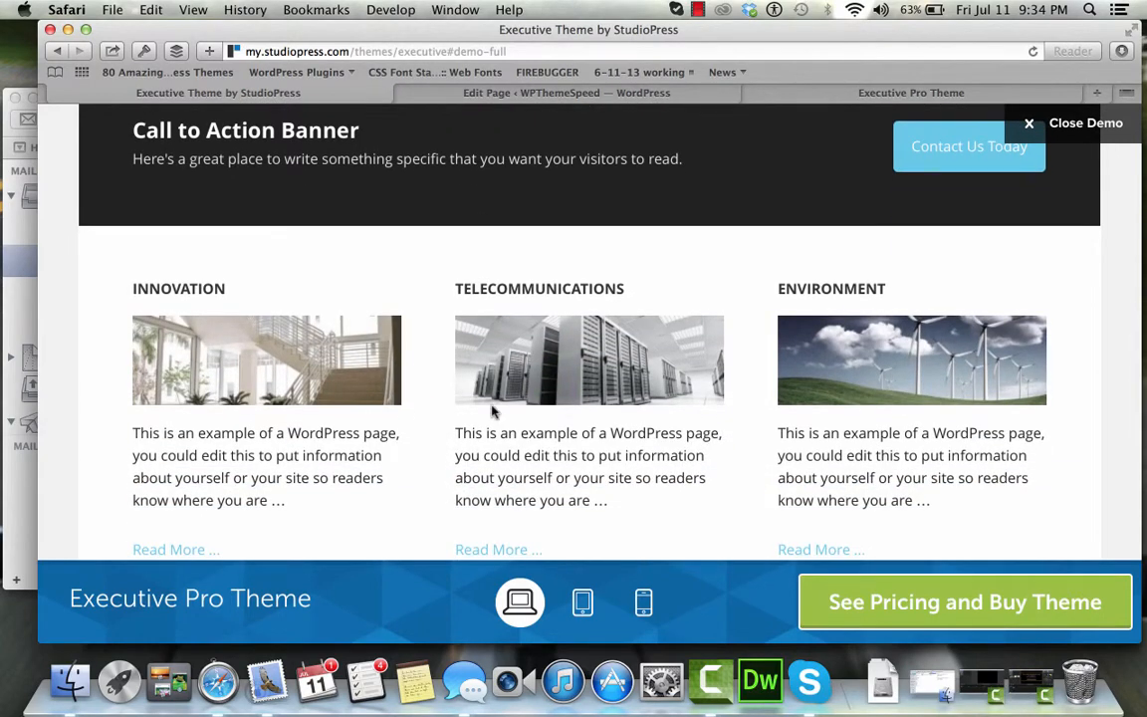
{"action": "scroll", "coordinate": [491, 410], "scroll_direction": "down", "scroll_amount": 3}
{"action": "scroll", "coordinate": [492, 412], "scroll_direction": "up", "scroll_amount": 10}
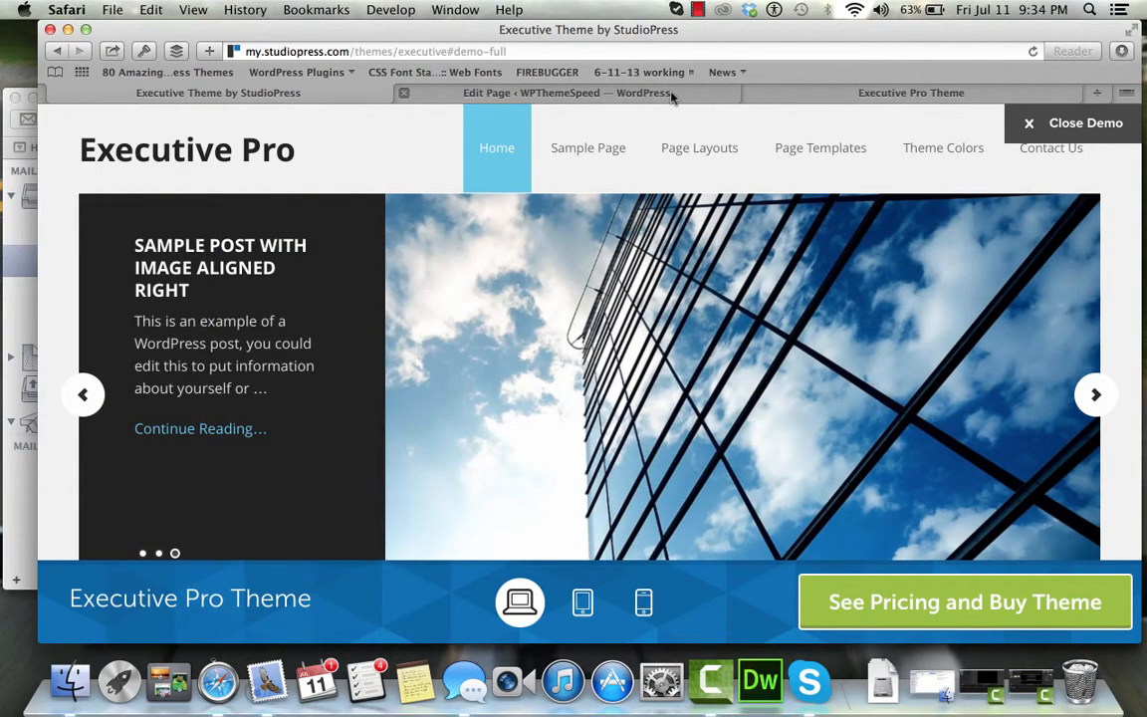
Check the Antarctica item's featured image in the WordPress editor and compare it with the demo's Portfolio page
{"action": "left_click", "coordinate": [669, 93]}
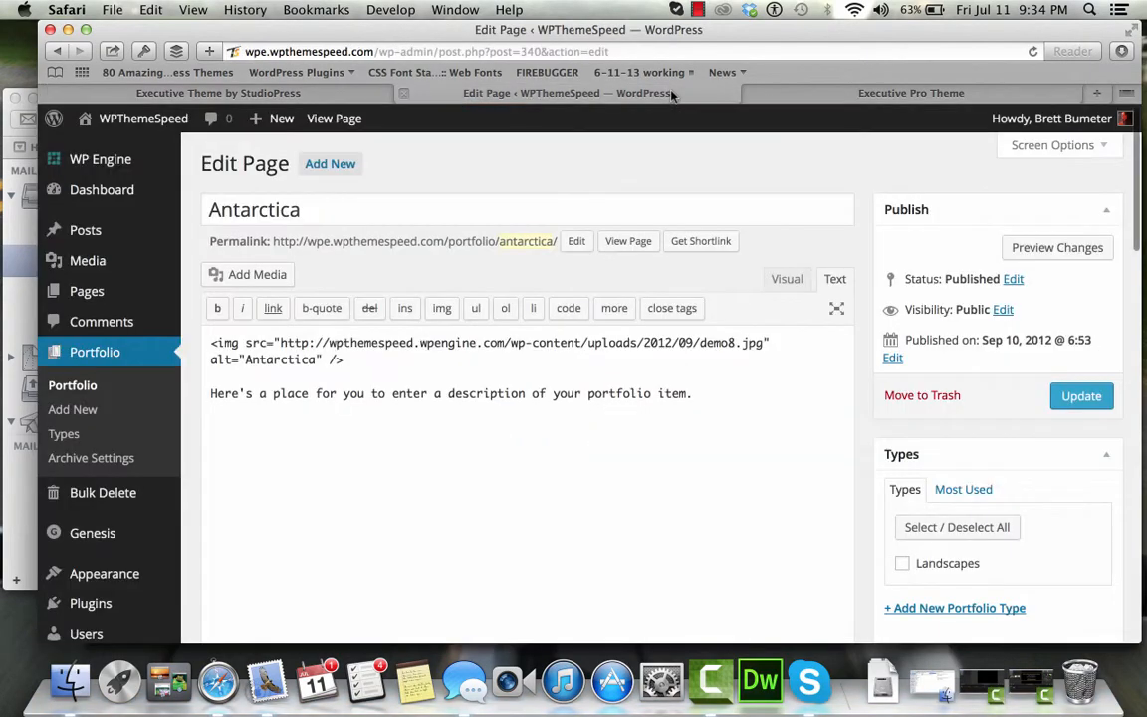
{"action": "scroll", "coordinate": [917, 363], "scroll_direction": "down", "scroll_amount": 3}
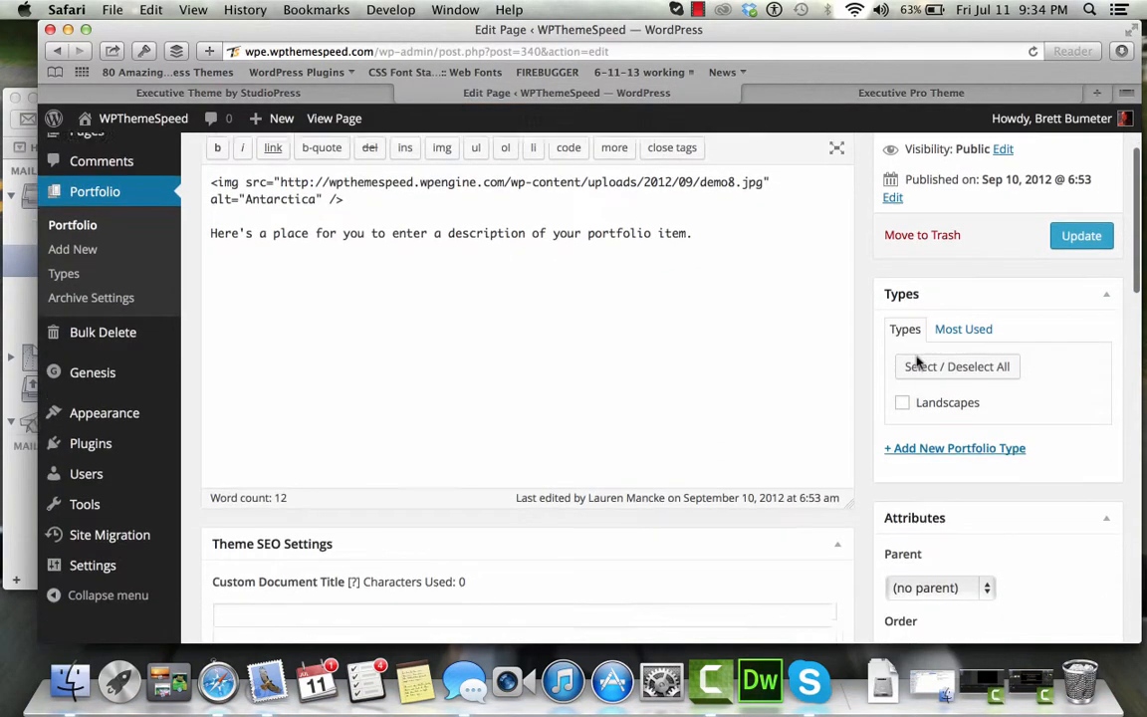
{"action": "scroll", "coordinate": [917, 362], "scroll_direction": "down", "scroll_amount": 10}
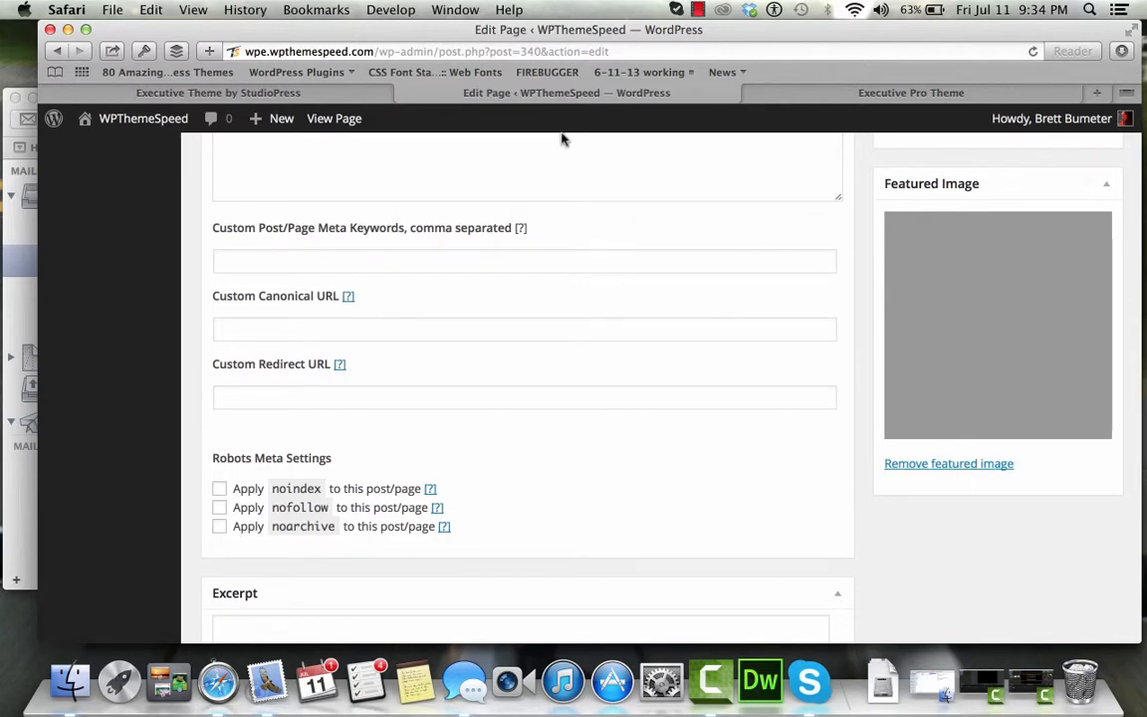
{"action": "left_click", "coordinate": [289, 92]}
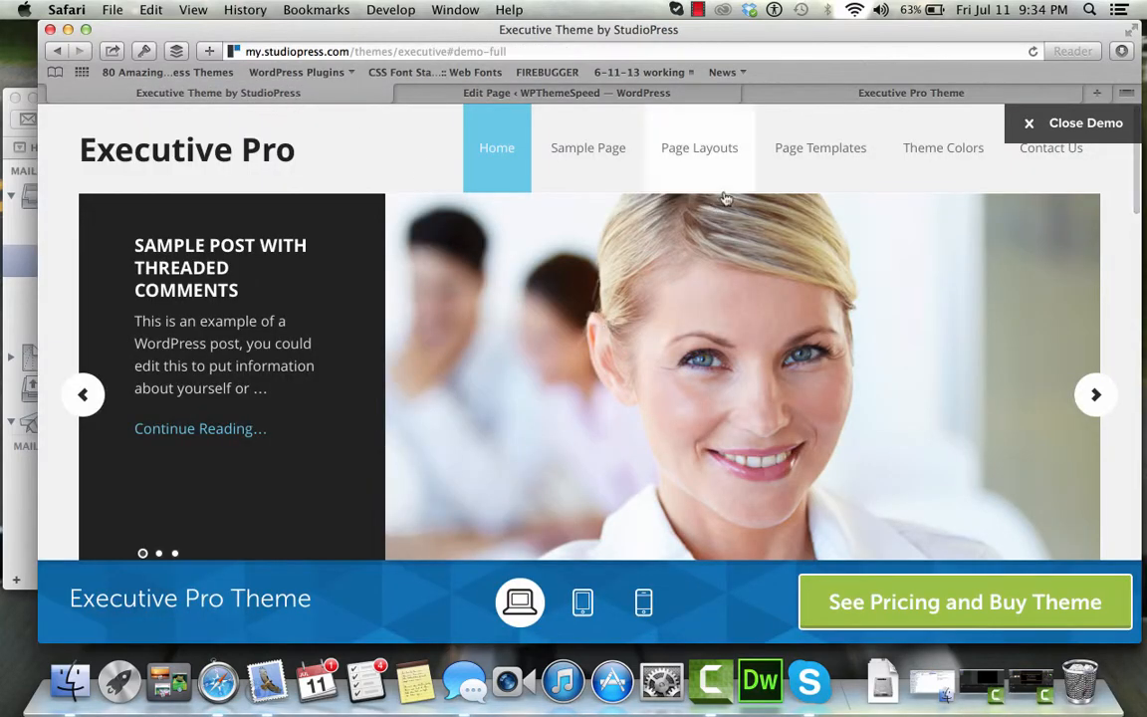
{"action": "mouse_move", "coordinate": [814, 157]}
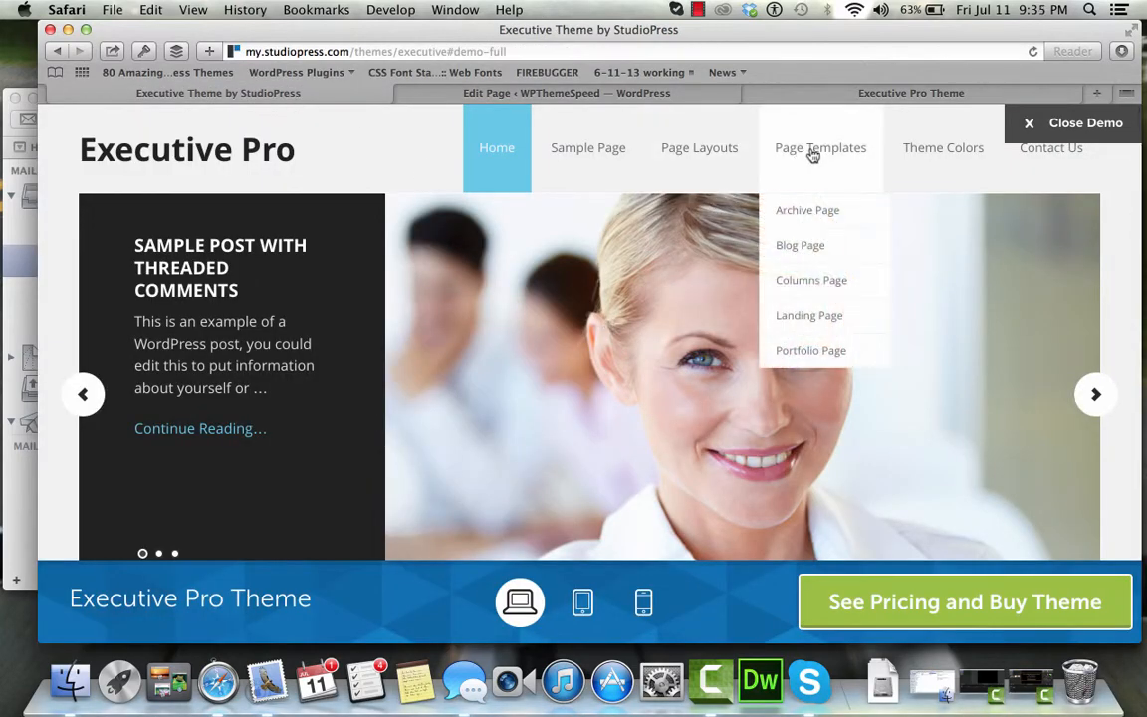
{"action": "left_click", "coordinate": [811, 351]}
{"action": "scroll", "coordinate": [514, 371], "scroll_direction": "down", "scroll_amount": 3}
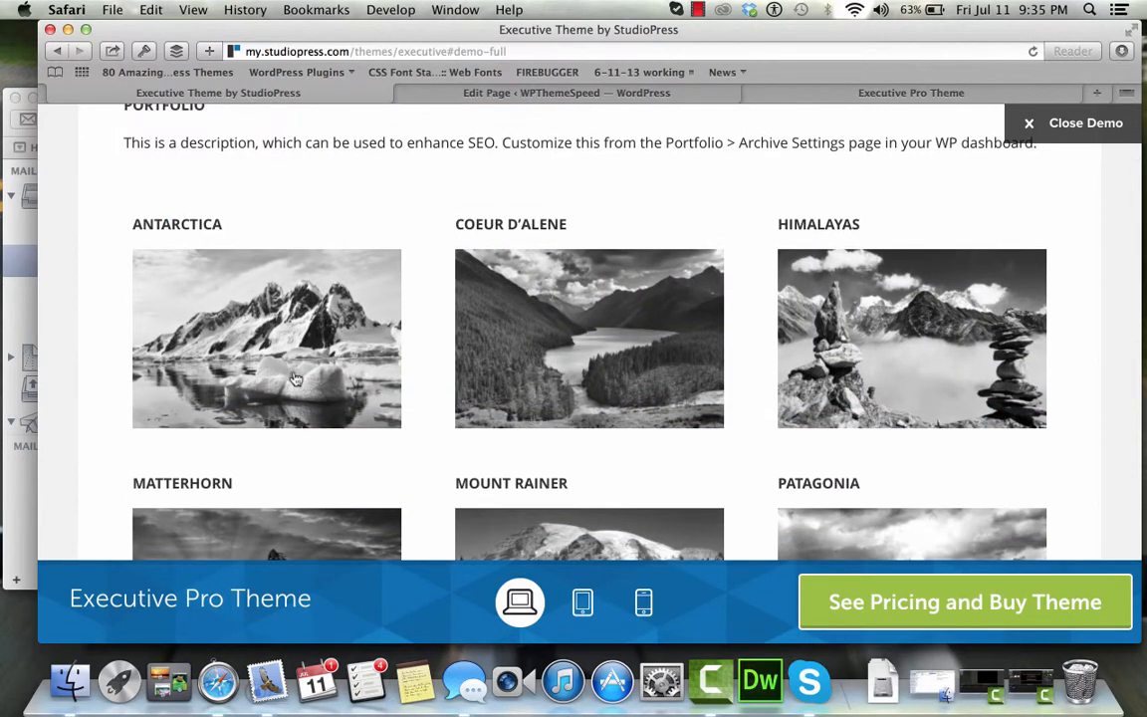
Replace the Antarctica item's featured image in WordPress with an upload of Screen Shot 2014-07-11 at 9.25.01 PM from the executive pro theme folder
{"action": "left_click", "coordinate": [498, 93]}
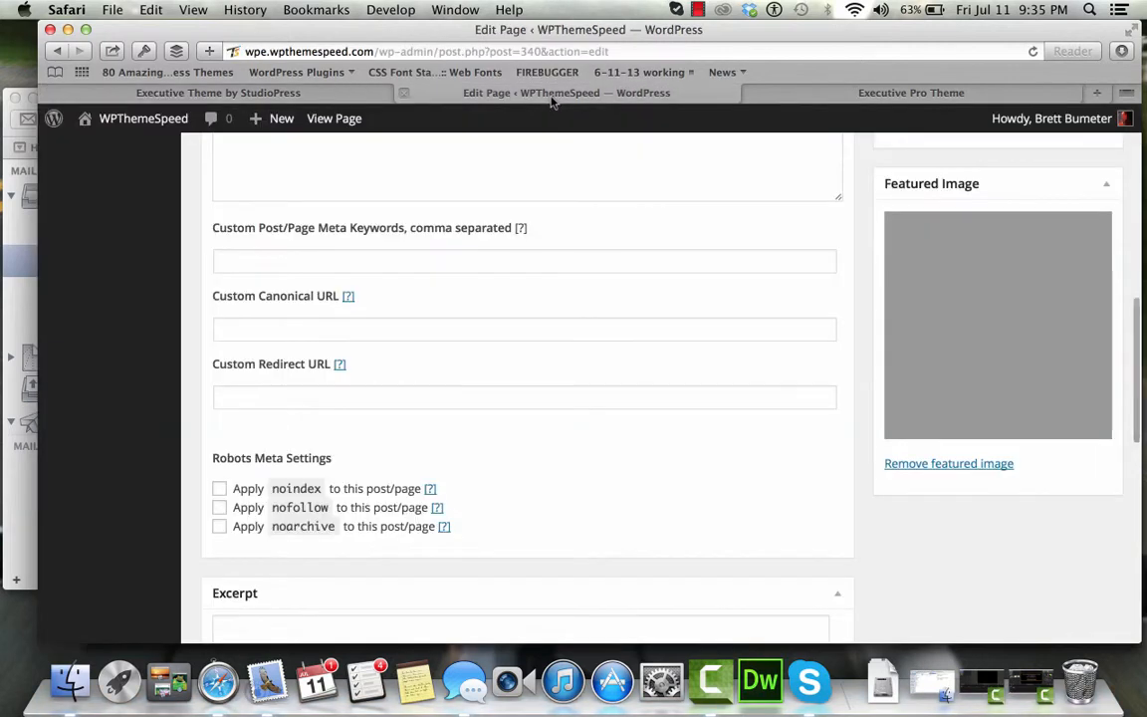
{"action": "left_click", "coordinate": [958, 464]}
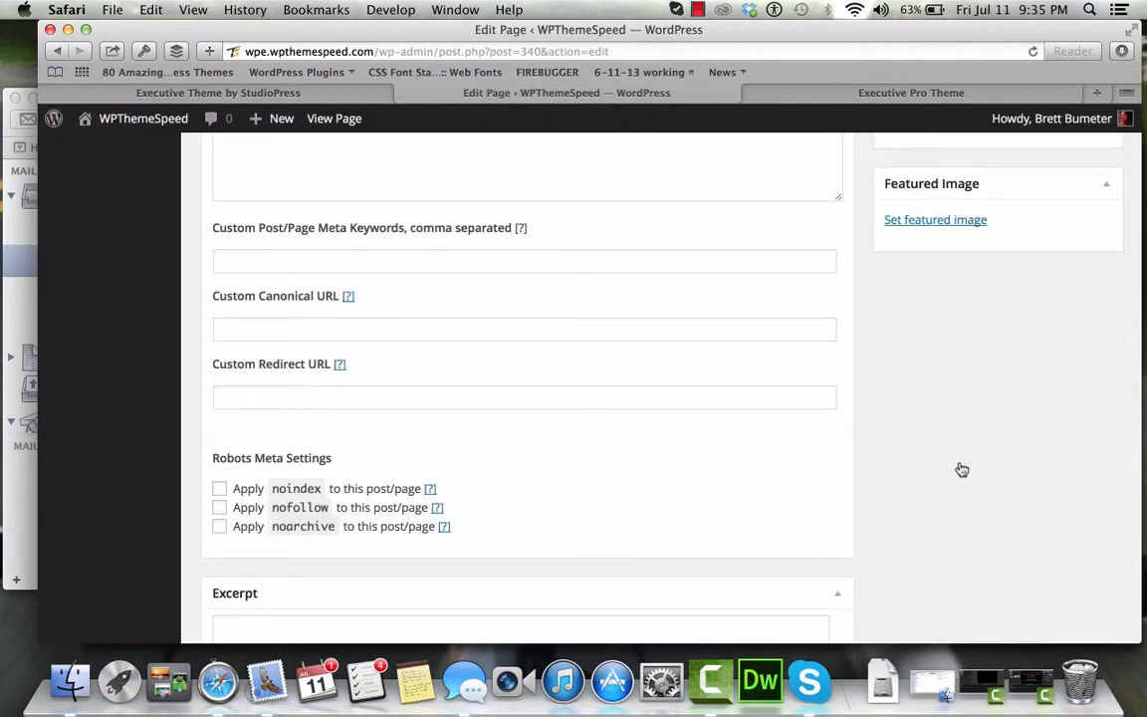
{"action": "left_click", "coordinate": [952, 221]}
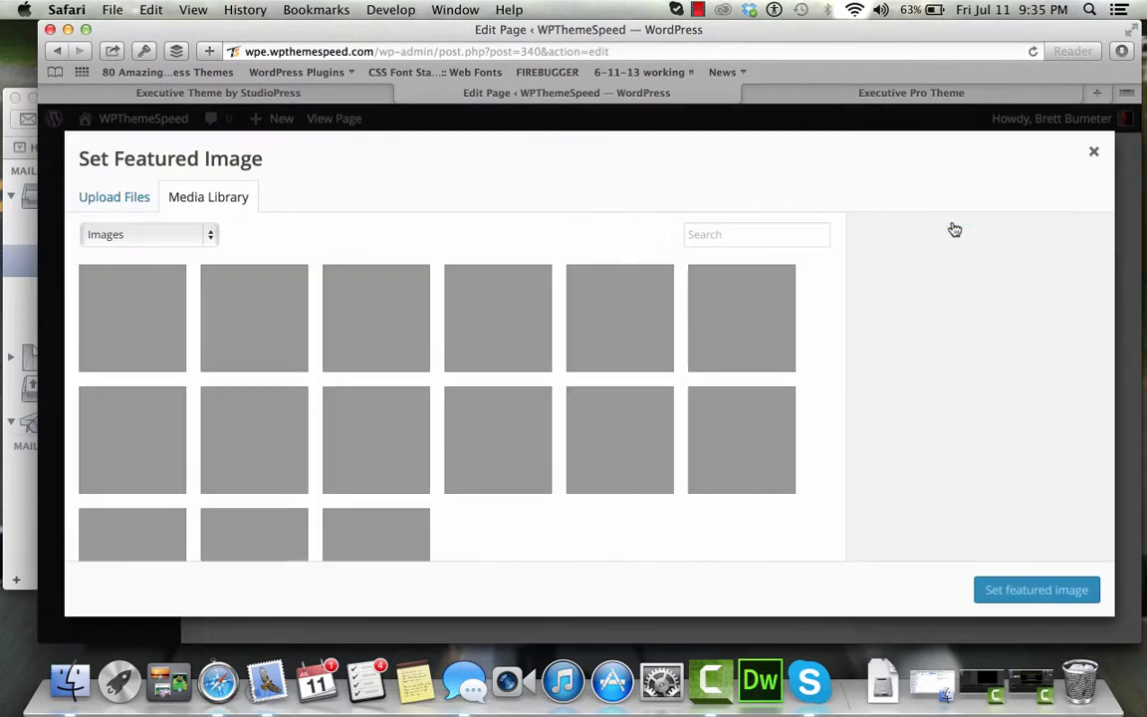
{"action": "left_click", "coordinate": [124, 200]}
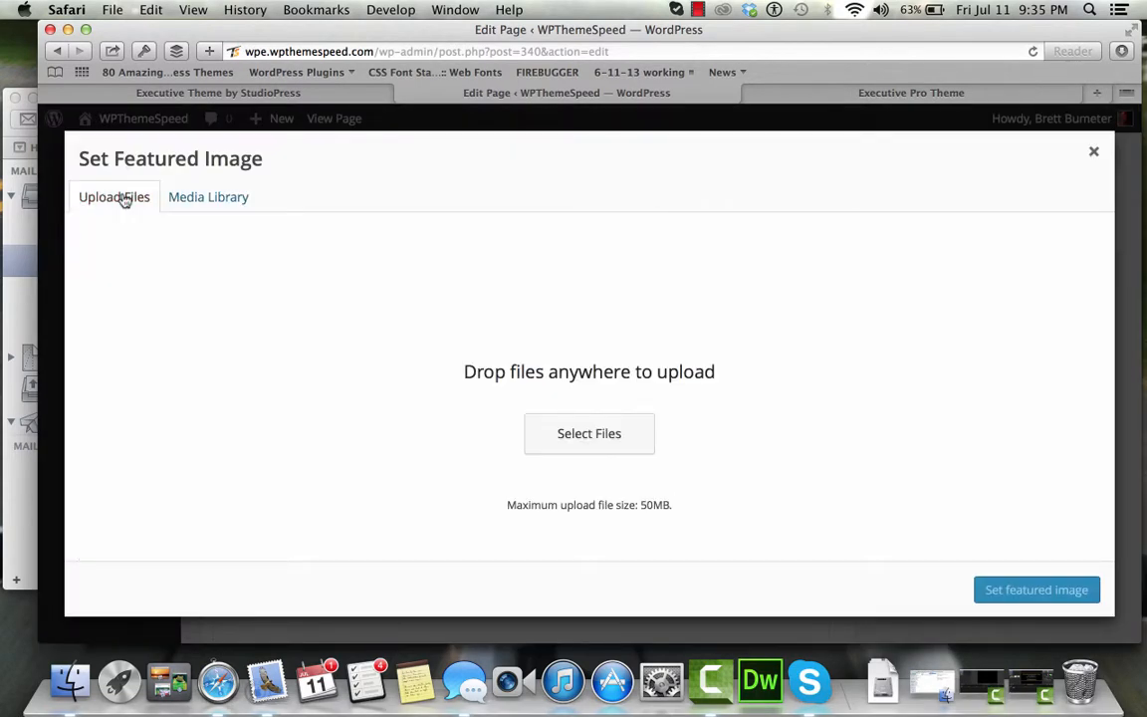
{"action": "left_click", "coordinate": [607, 435]}
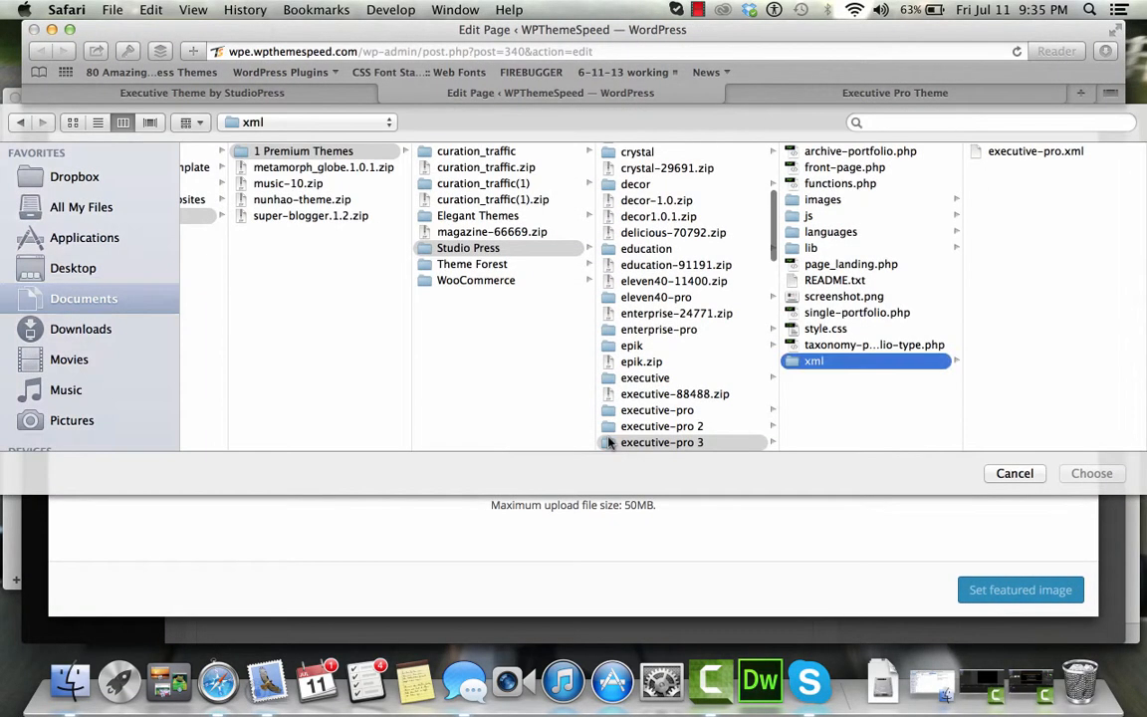
{"action": "left_click", "coordinate": [660, 183]}
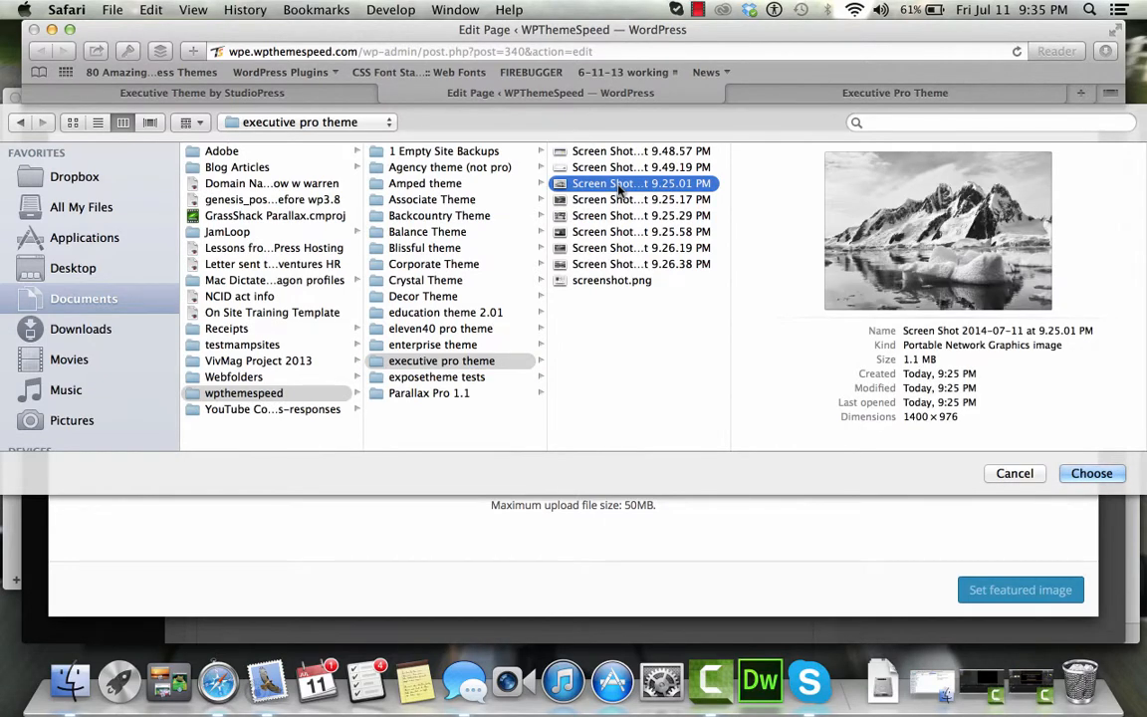
{"action": "left_click", "coordinate": [1088, 474]}
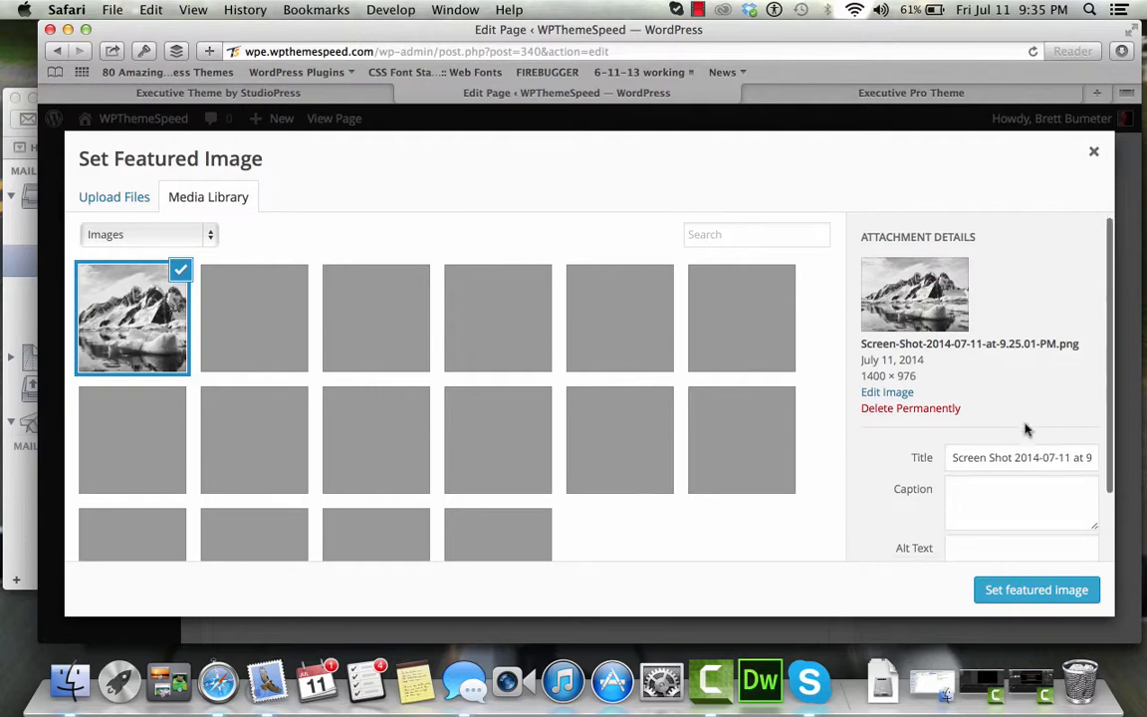
{"action": "scroll", "coordinate": [1025, 431], "scroll_direction": "down", "scroll_amount": 2}
{"action": "left_click", "coordinate": [1035, 590]}
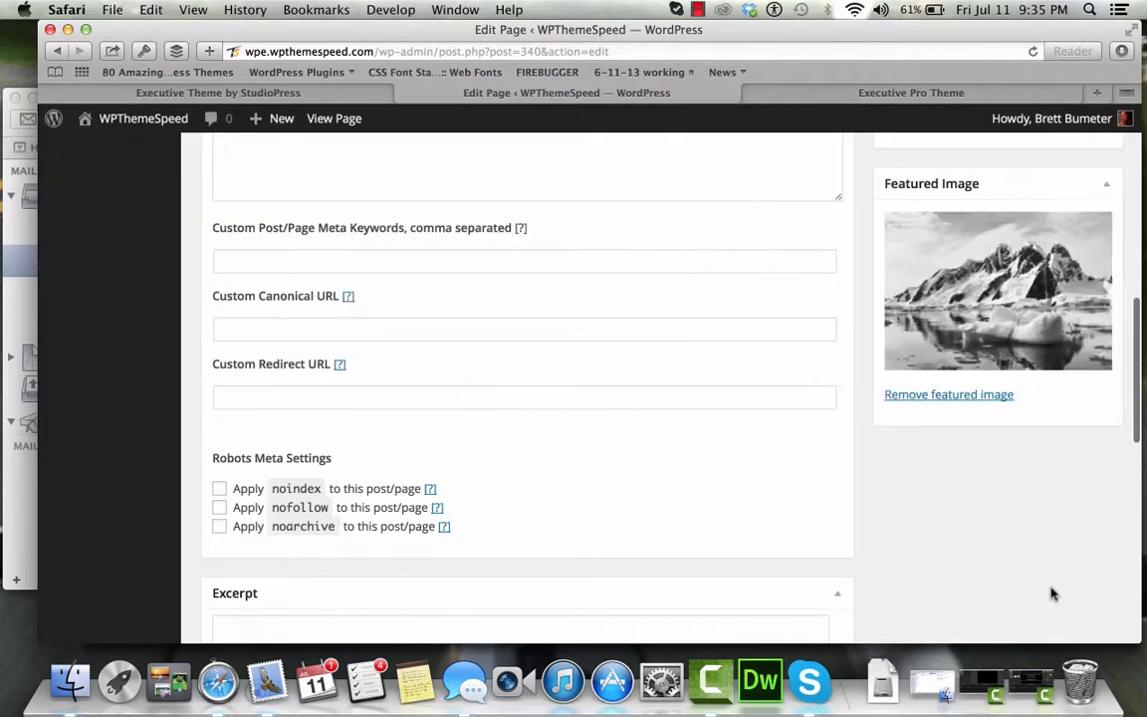
{"action": "scroll", "coordinate": [1051, 594], "scroll_direction": "up", "scroll_amount": 2}
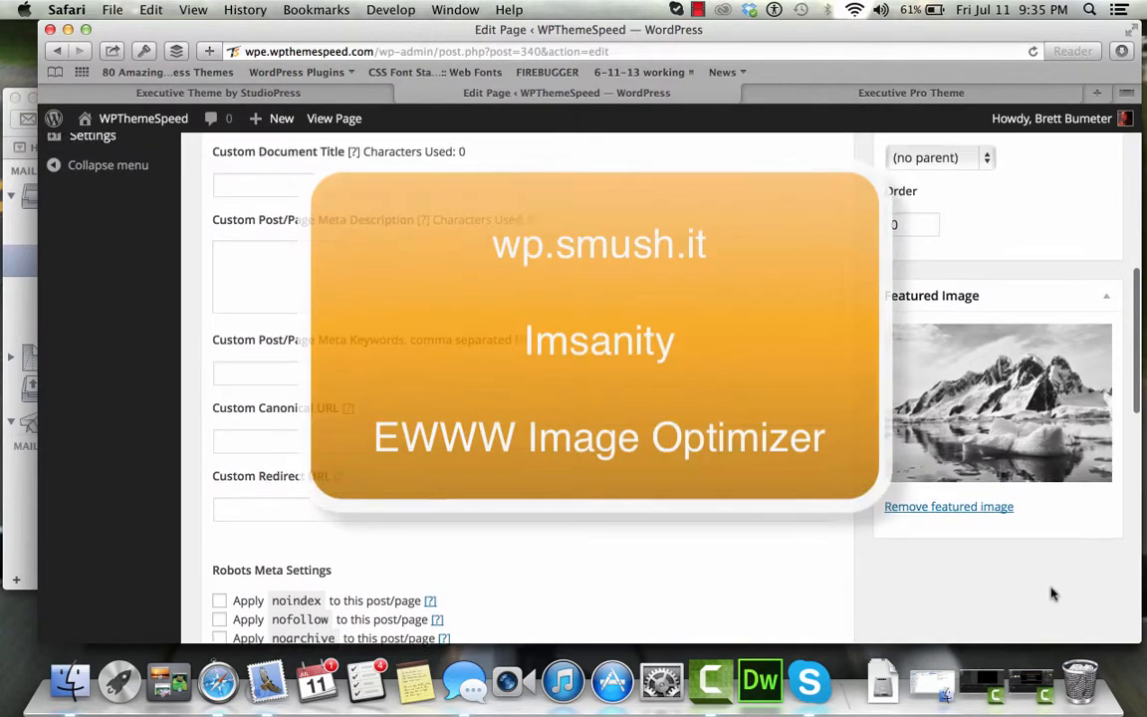
{"action": "scroll", "coordinate": [1051, 594], "scroll_direction": "up", "scroll_amount": 10}
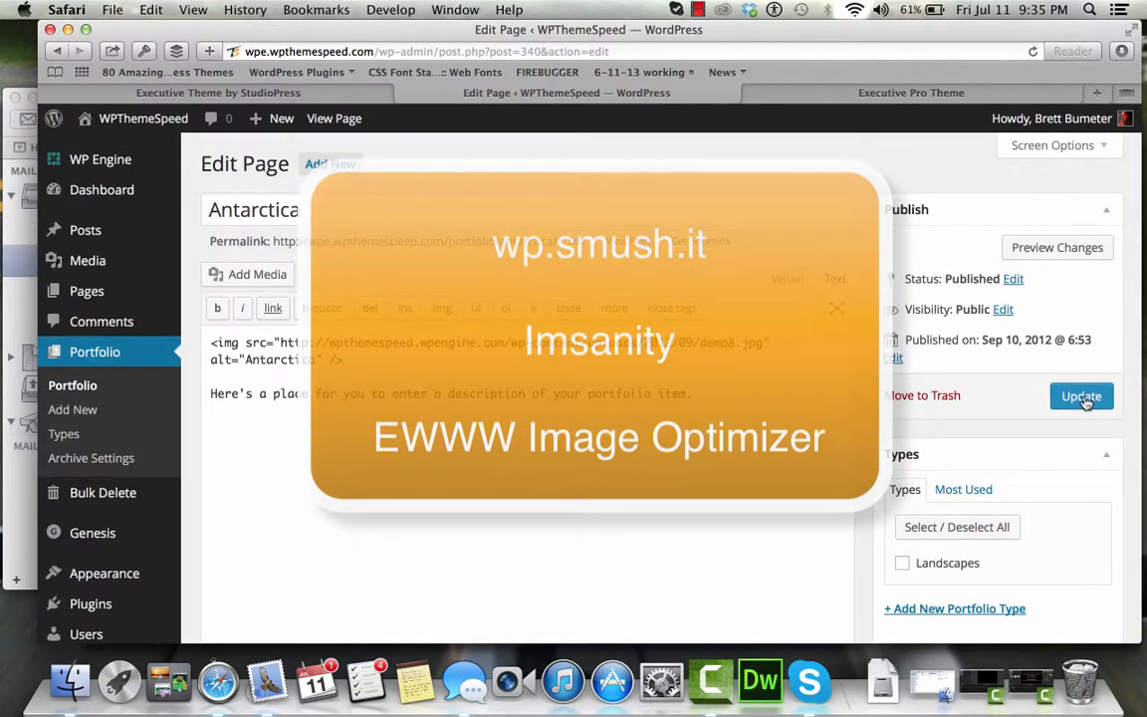
Save the Antarctica item's update, check the demo's portfolio order, and open the Coeur d'Alene portfolio item for editing
{"action": "left_click", "coordinate": [1082, 396]}
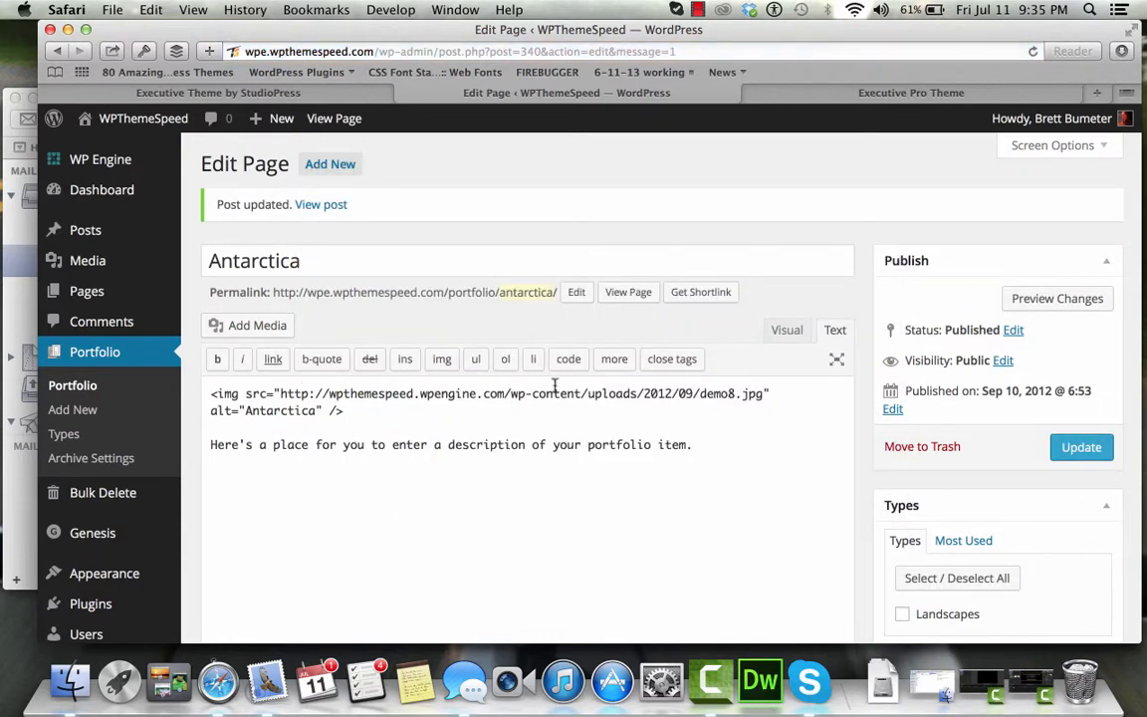
{"action": "left_click", "coordinate": [127, 354]}
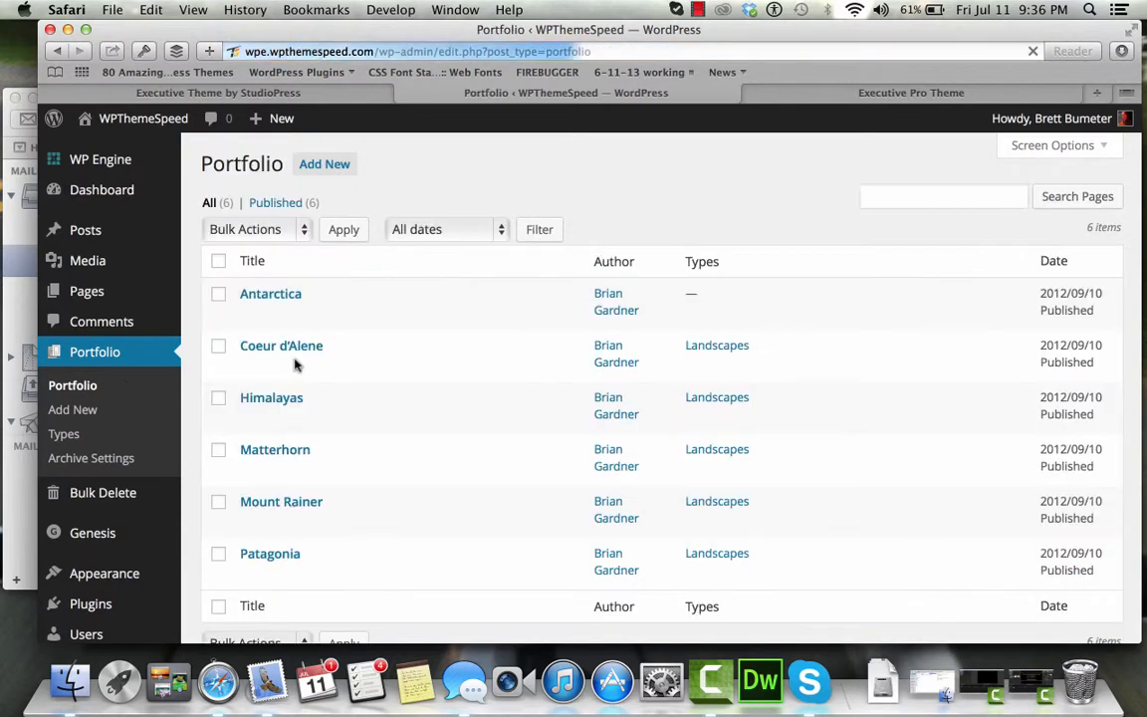
{"action": "left_click", "coordinate": [261, 93]}
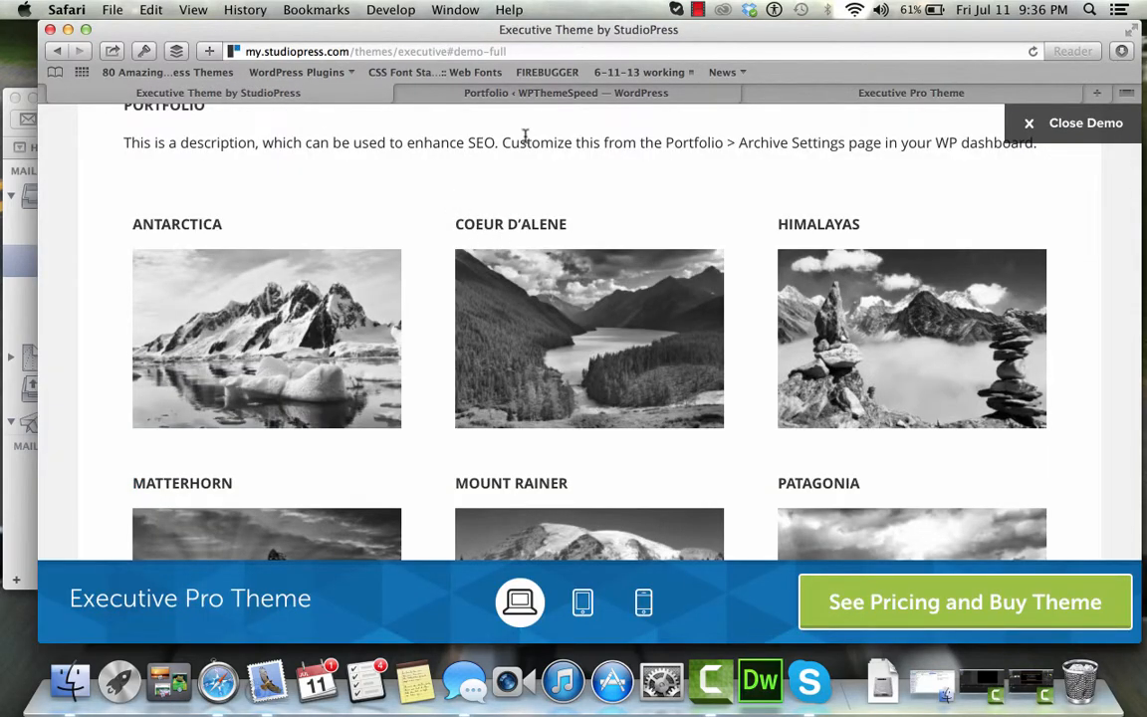
{"action": "left_click", "coordinate": [500, 95]}
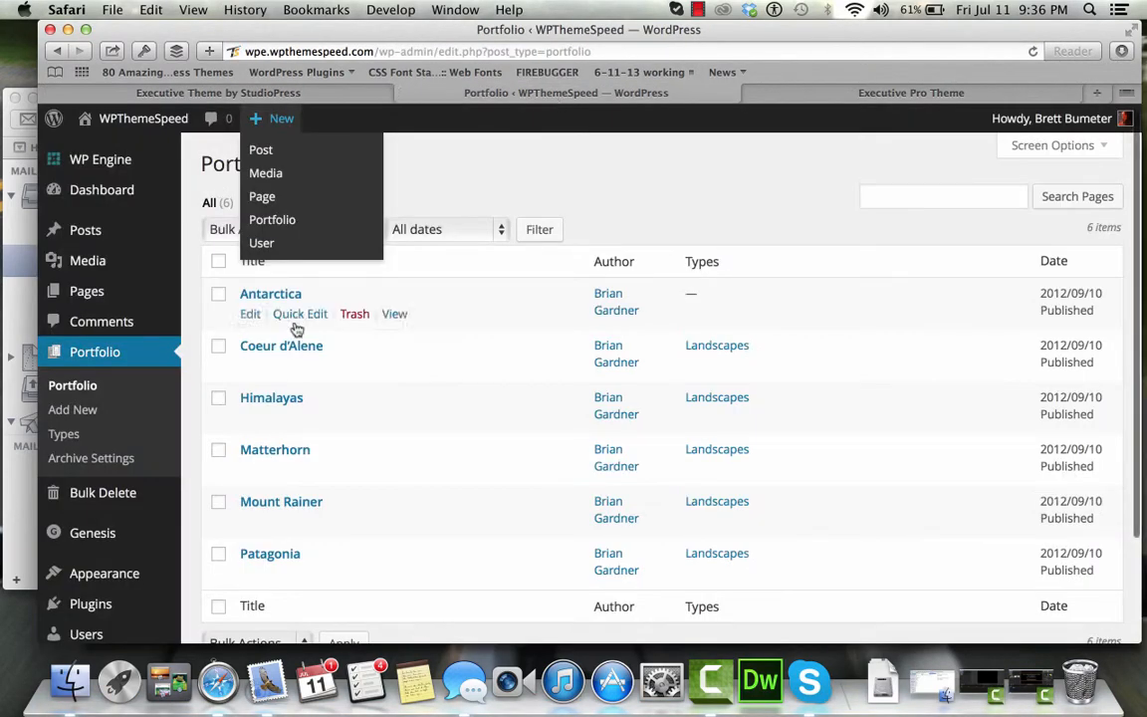
{"action": "left_click", "coordinate": [253, 366]}
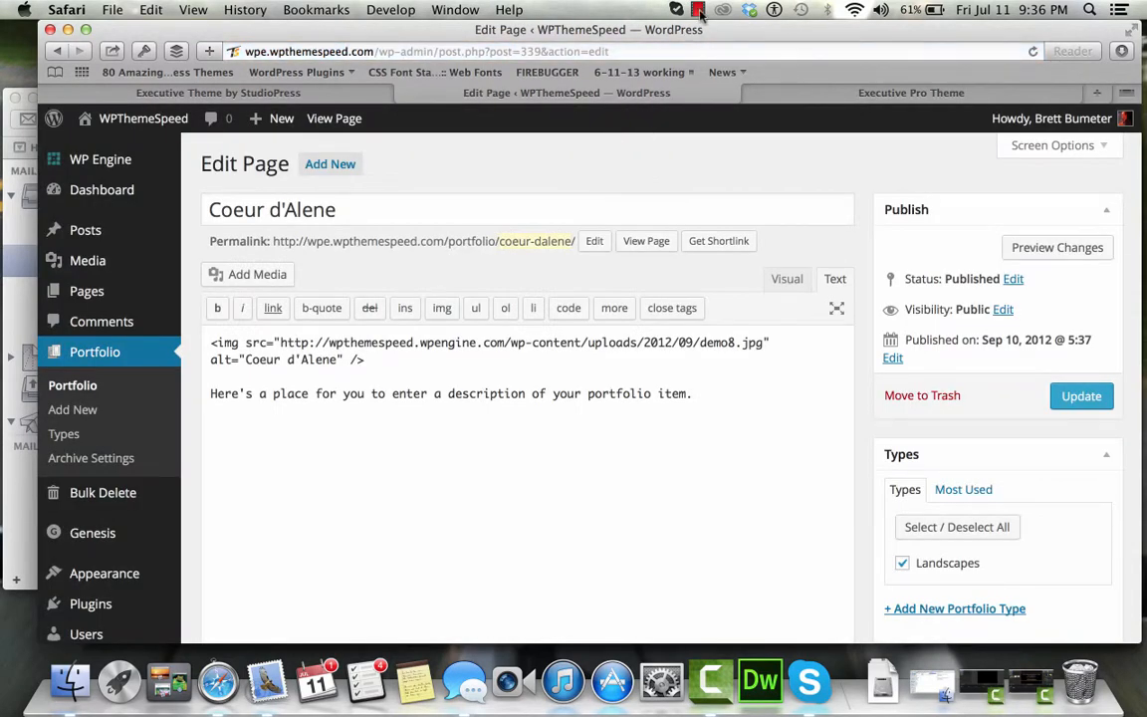
{"action": "left_click", "coordinate": [700, 12]}
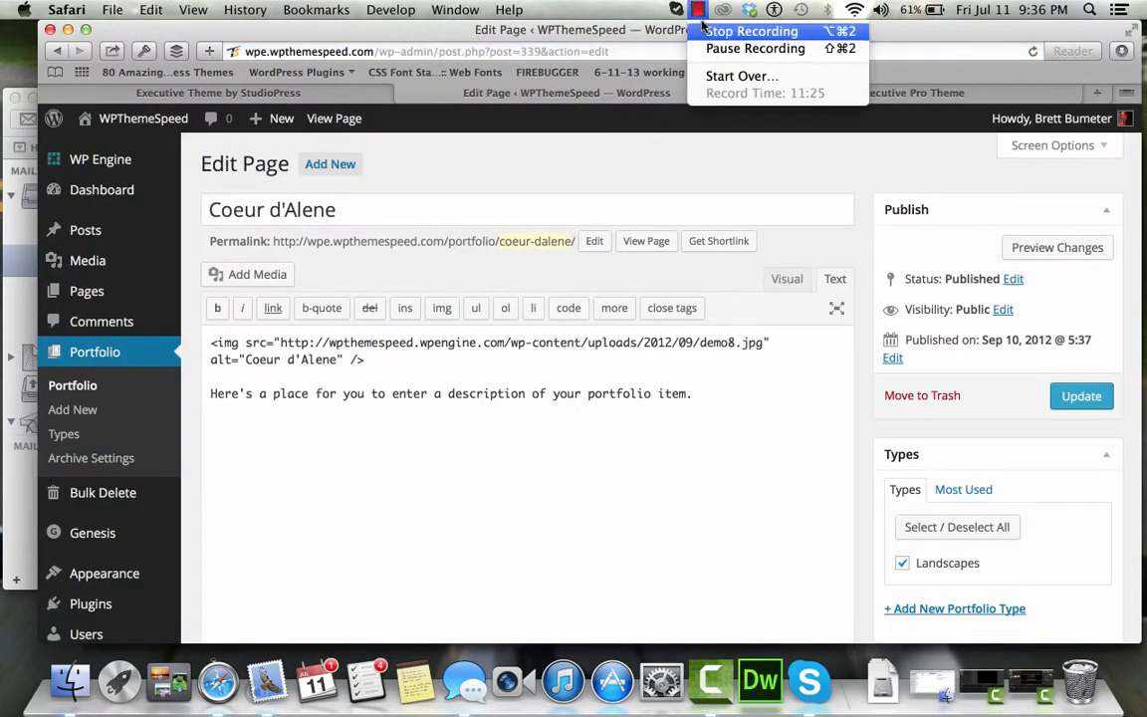
{"action": "left_click", "coordinate": [717, 51]}
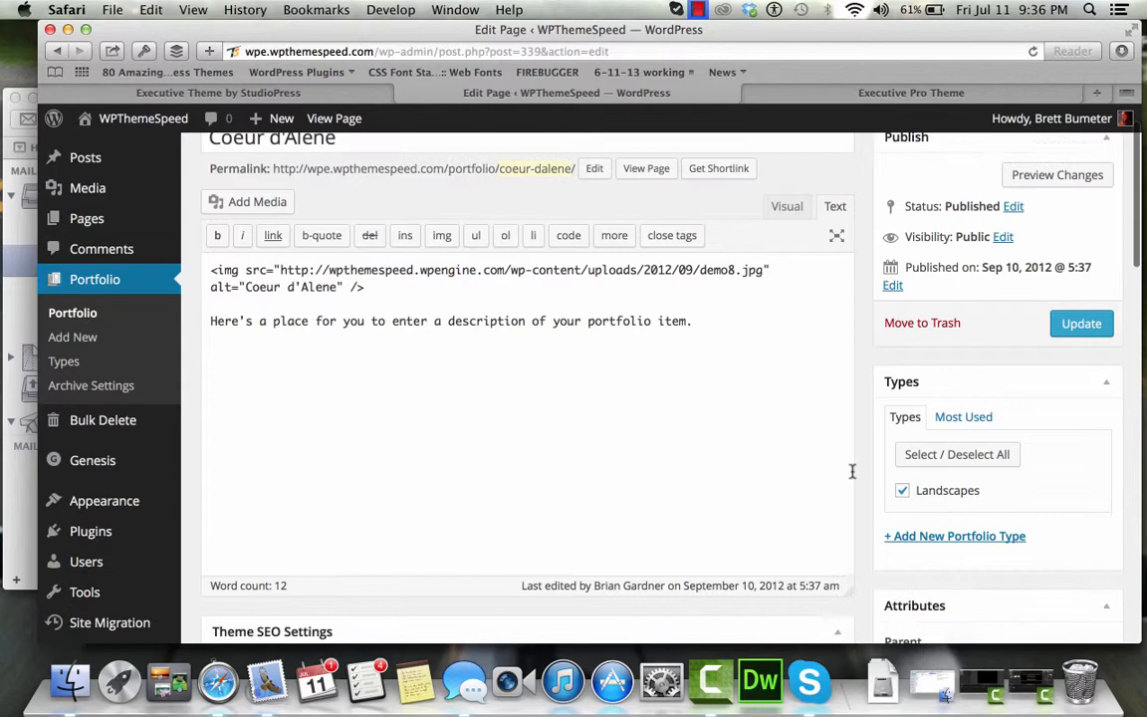
Remove the Coeur d'Alene item's placeholder featured image and upload Screen Shot 2014-07-11 at 9.26.19 PM from the executive pro theme folder
{"action": "scroll", "coordinate": [852, 472], "scroll_direction": "down", "scroll_amount": 10}
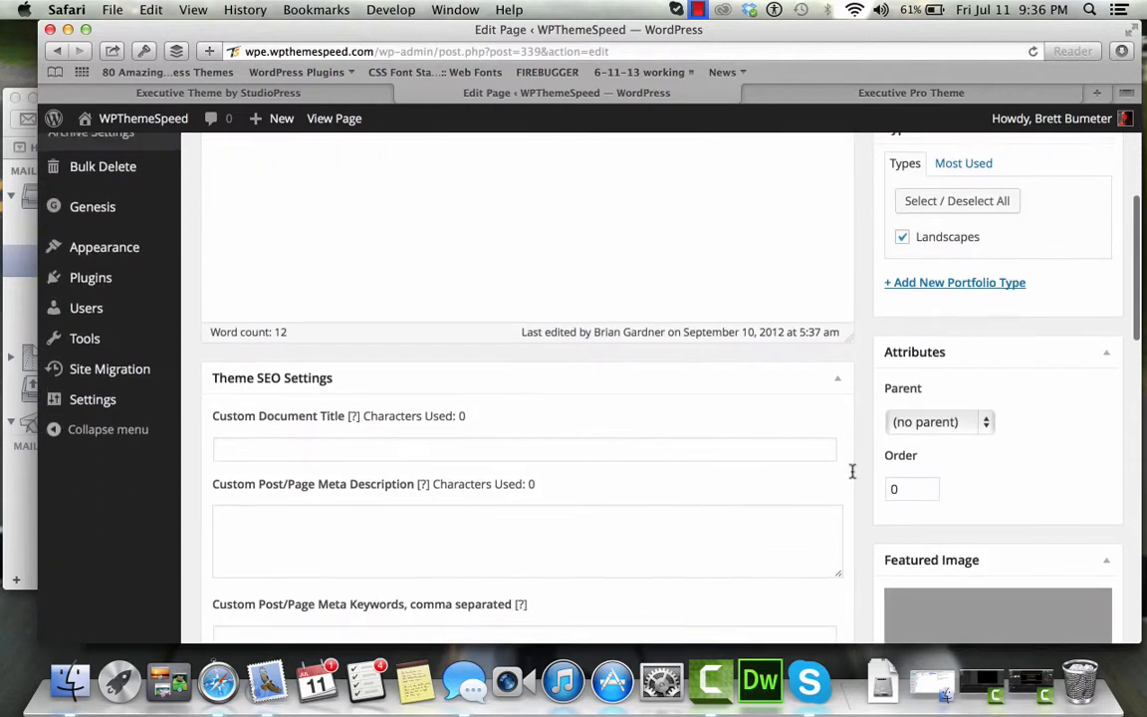
{"action": "left_click", "coordinate": [901, 496]}
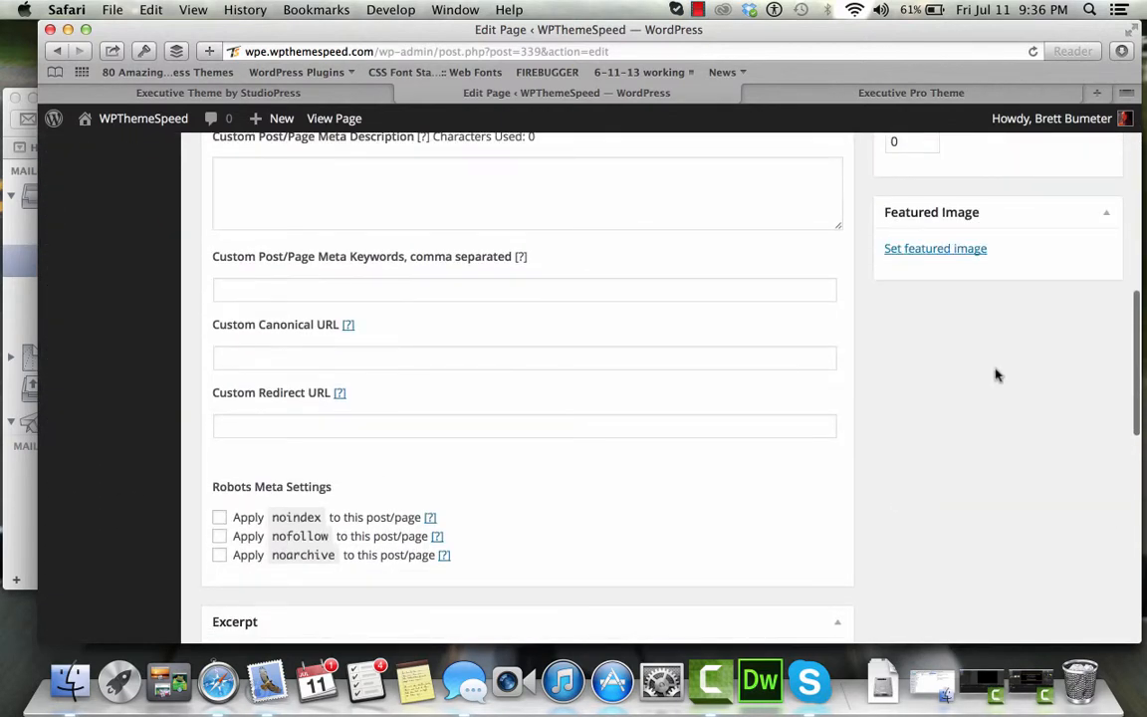
{"action": "left_click", "coordinate": [961, 250]}
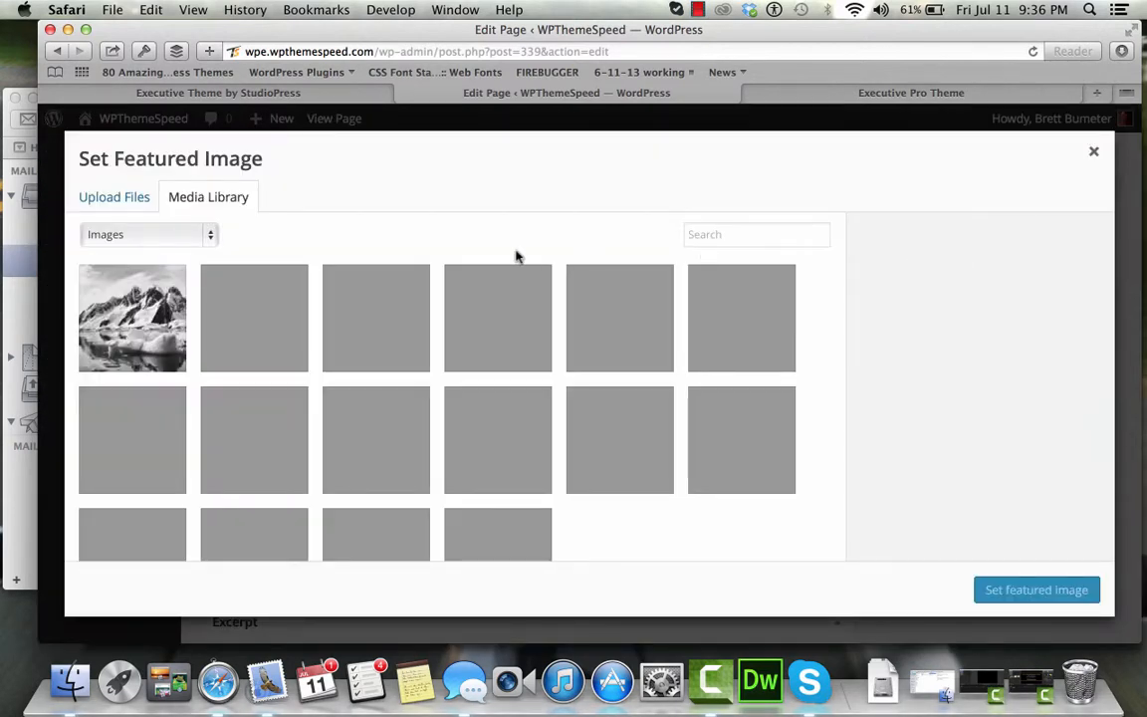
{"action": "left_click", "coordinate": [127, 198]}
{"action": "left_click", "coordinate": [589, 433]}
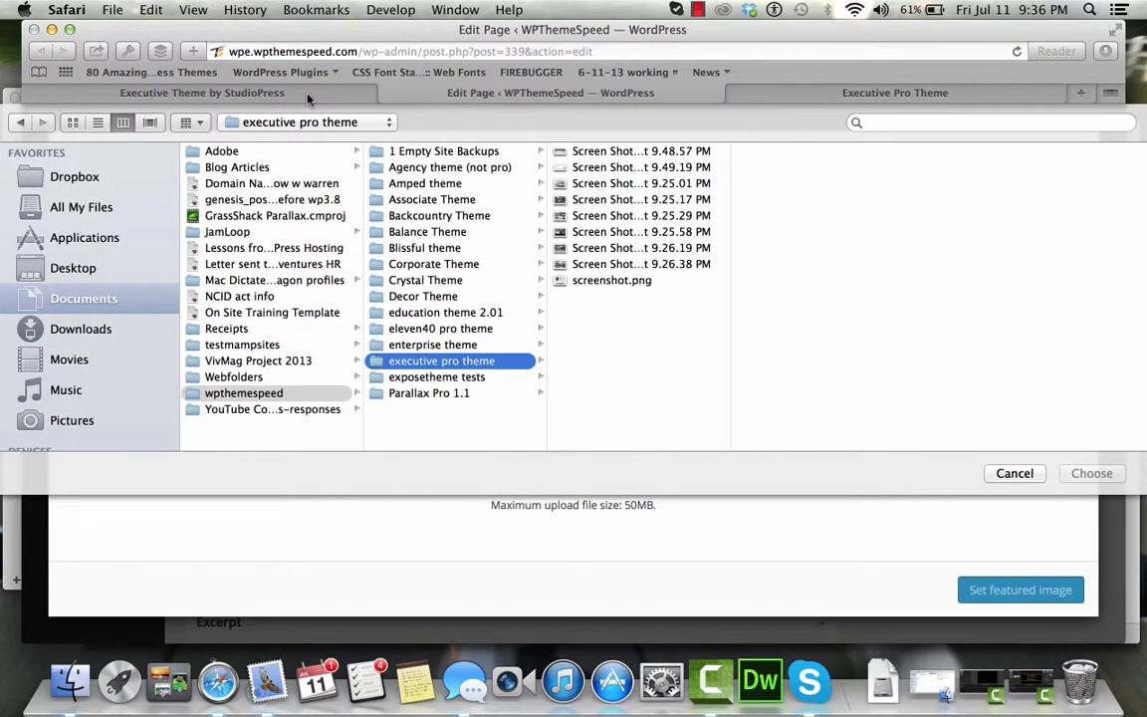
{"action": "left_click", "coordinate": [585, 217]}
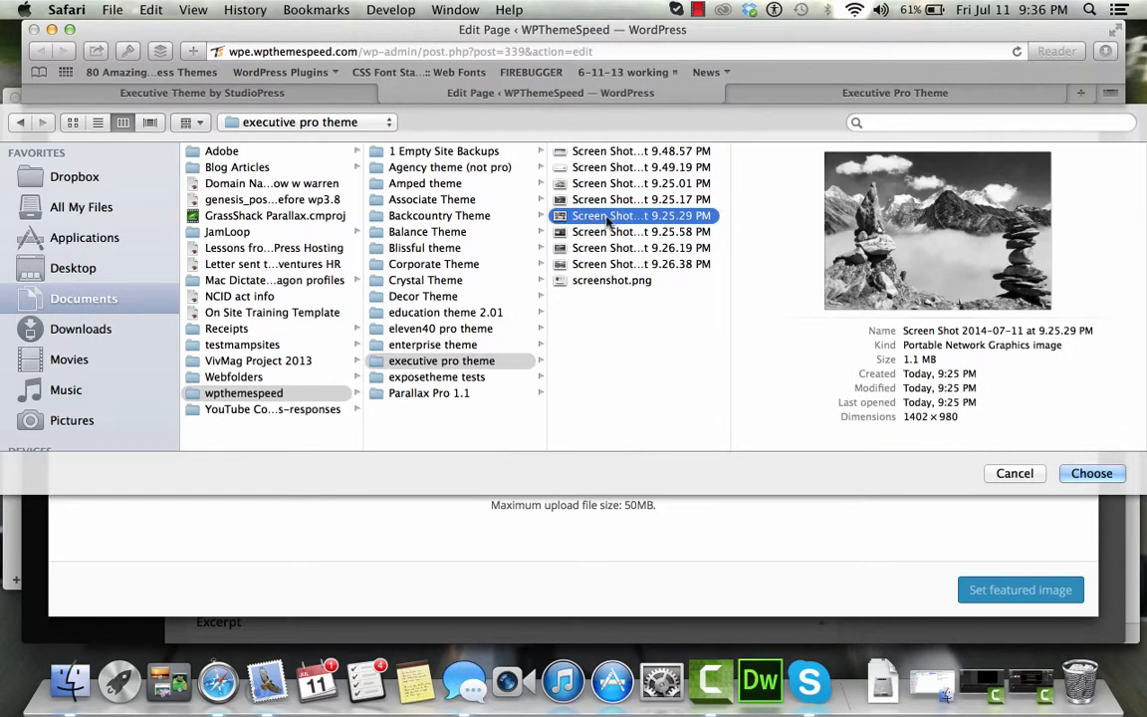
{"action": "left_click", "coordinate": [607, 233]}
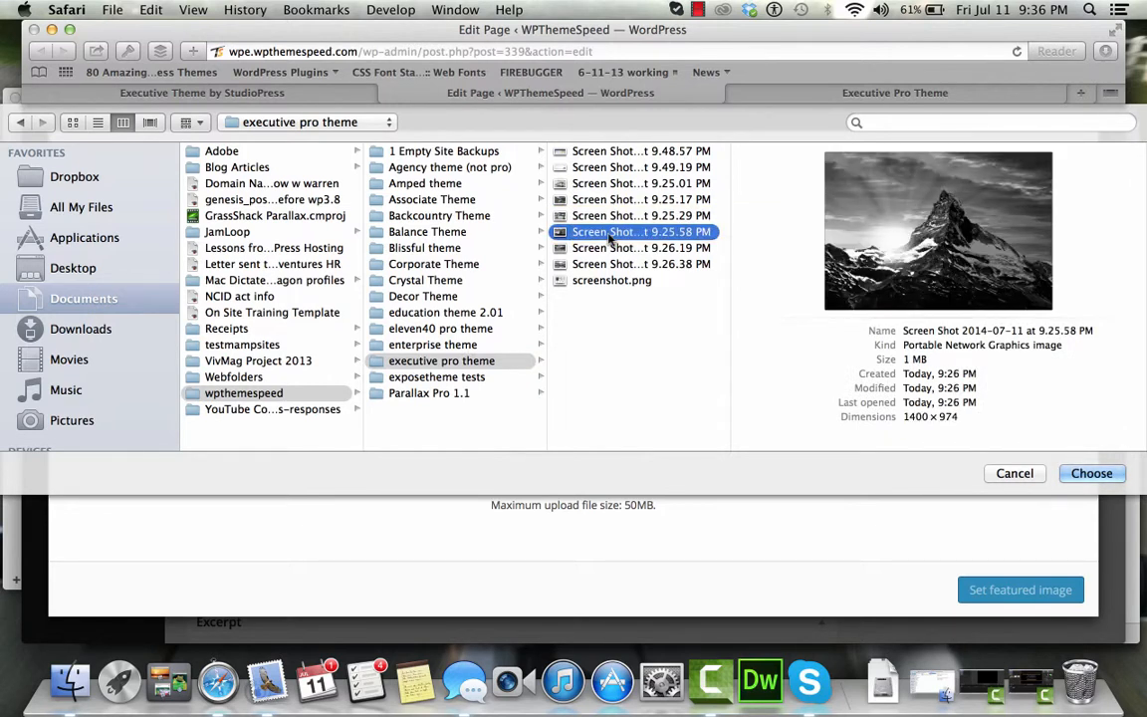
{"action": "key", "text": "Down"}
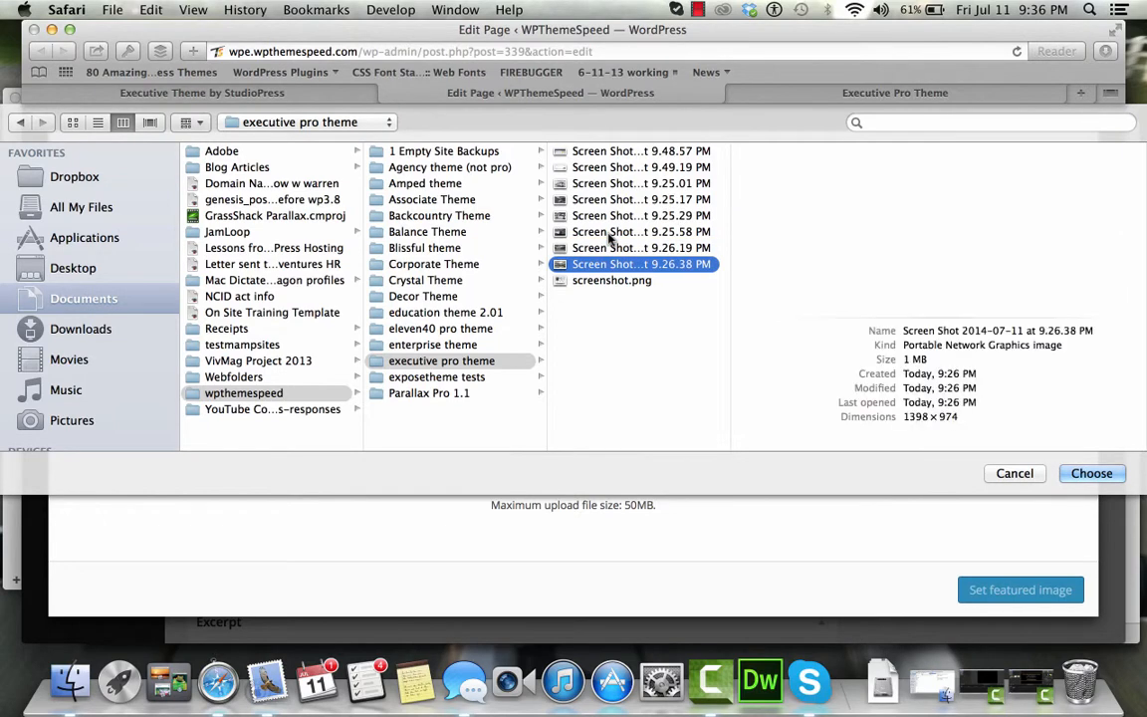
{"action": "left_click", "coordinate": [1081, 477]}
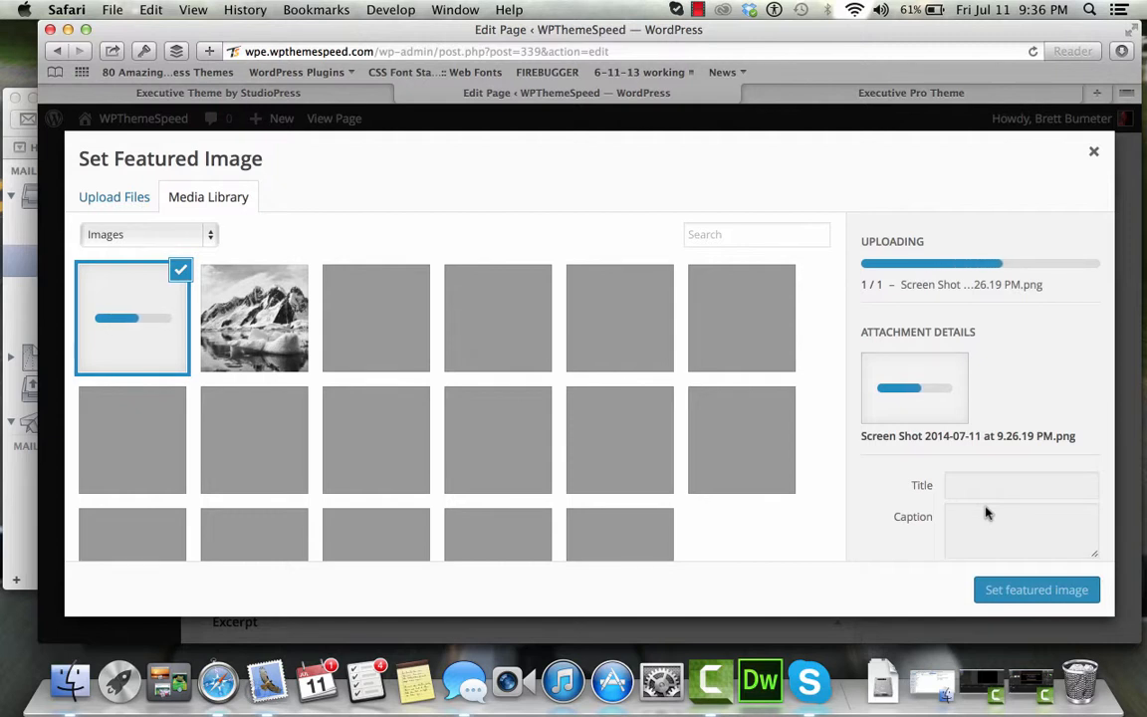
Check the demo's Coeur d'Alene image and upload the matching Screen Shot 2014-07-11 at 9.25.17 PM from the executive pro theme folder
{"action": "left_click", "coordinate": [282, 92]}
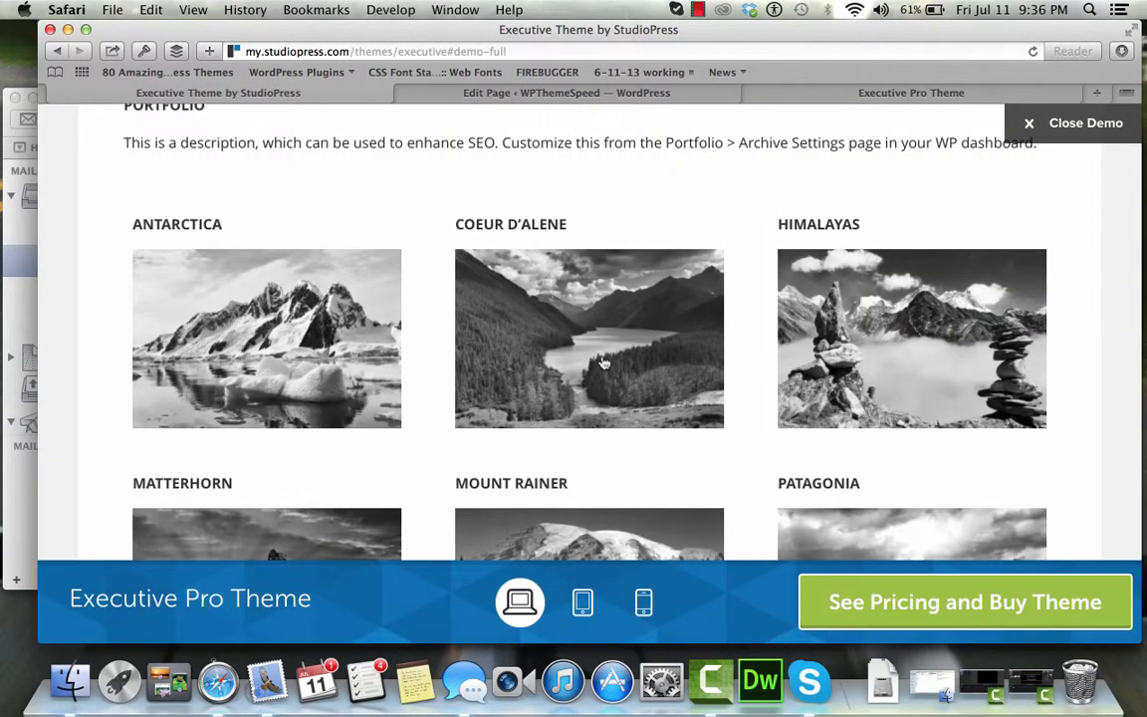
{"action": "left_click", "coordinate": [634, 94]}
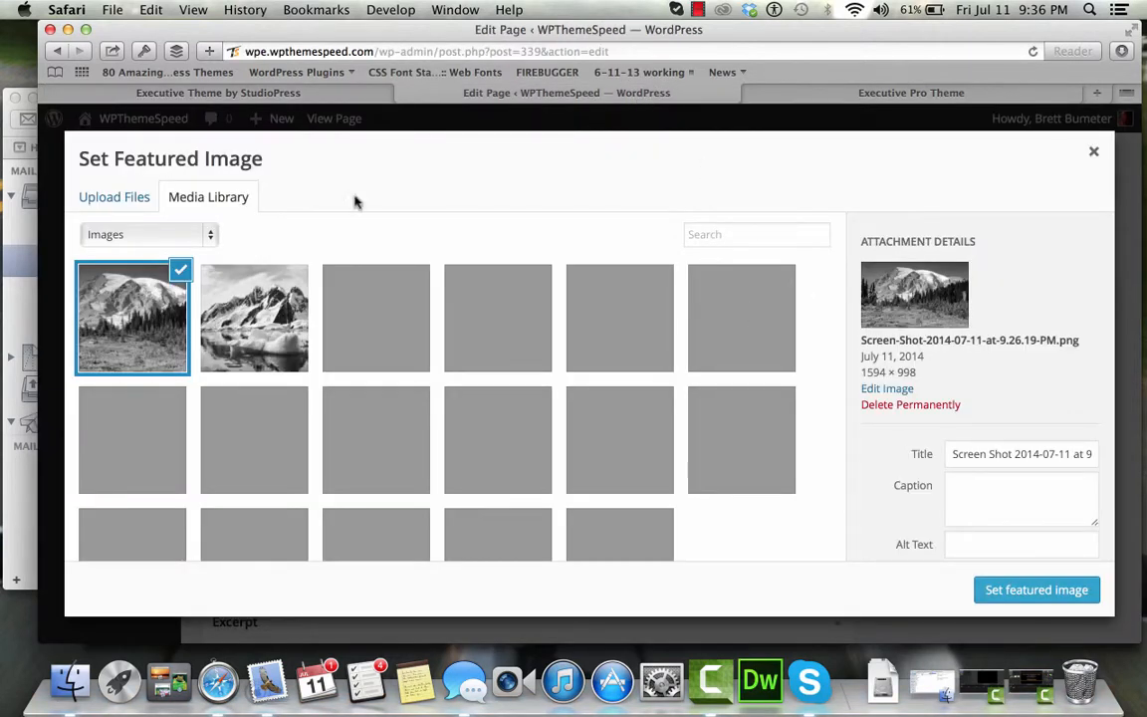
{"action": "left_click", "coordinate": [100, 196]}
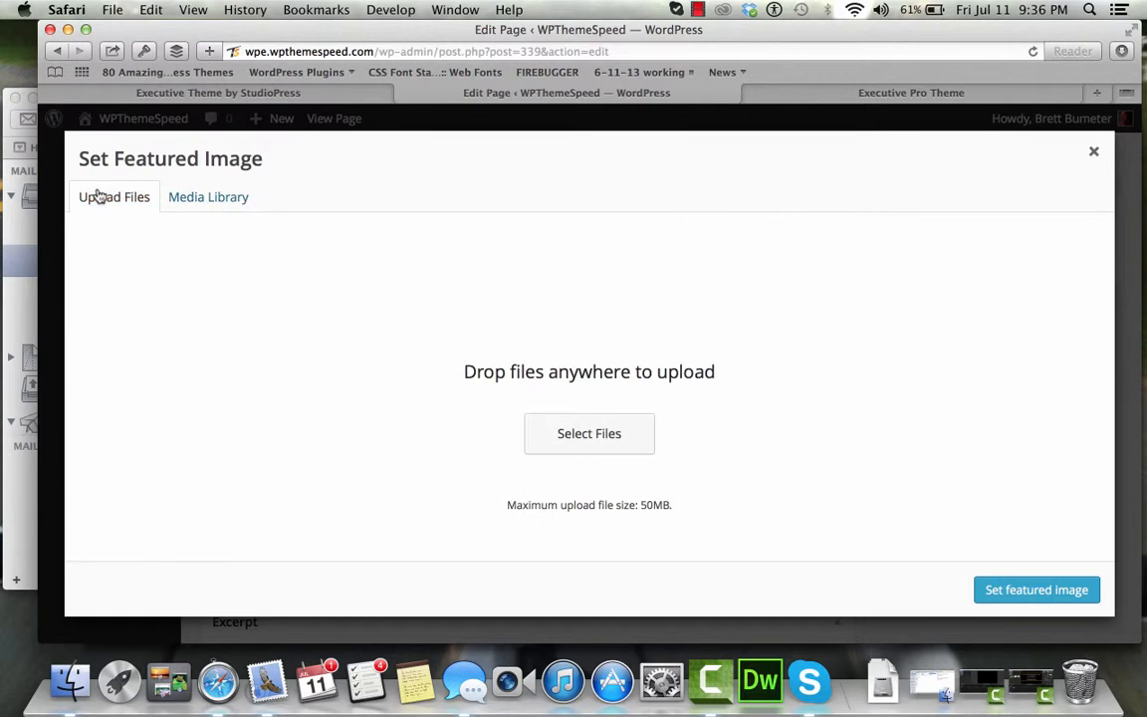
{"action": "left_click", "coordinate": [604, 436]}
{"action": "left_click", "coordinate": [609, 248]}
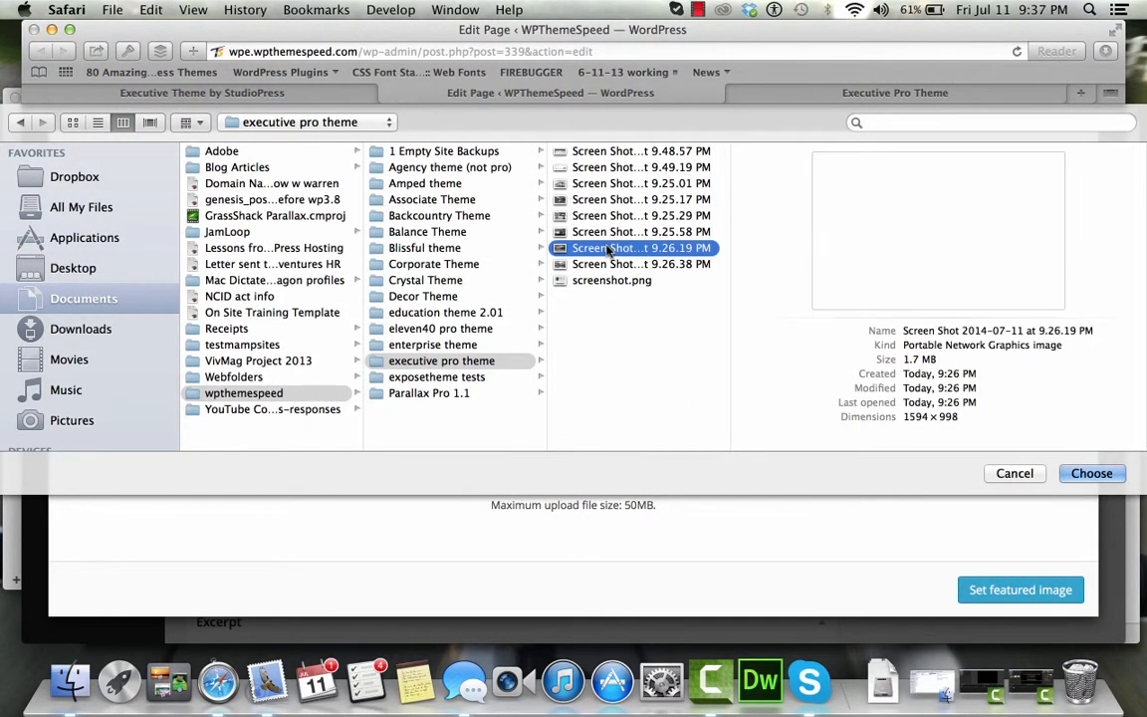
{"action": "key", "text": "Up"}
{"action": "key", "text": "Up"}
{"action": "key", "text": "Up"}
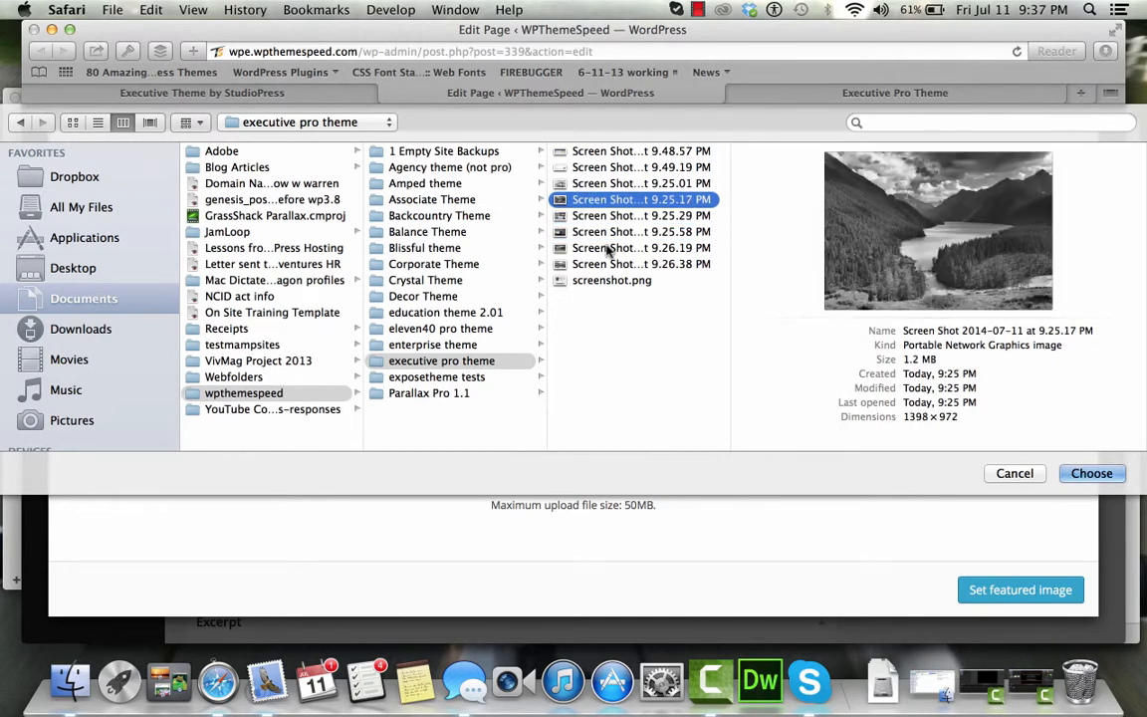
{"action": "left_click", "coordinate": [1076, 478]}
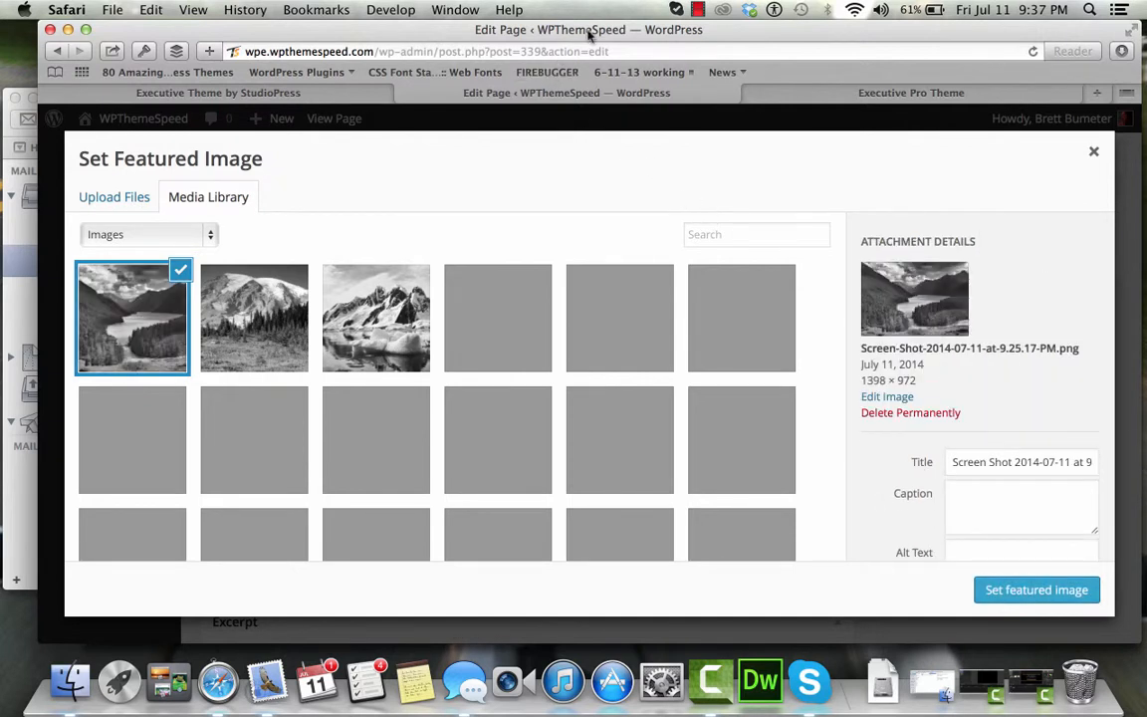
{"action": "left_click", "coordinate": [698, 10]}
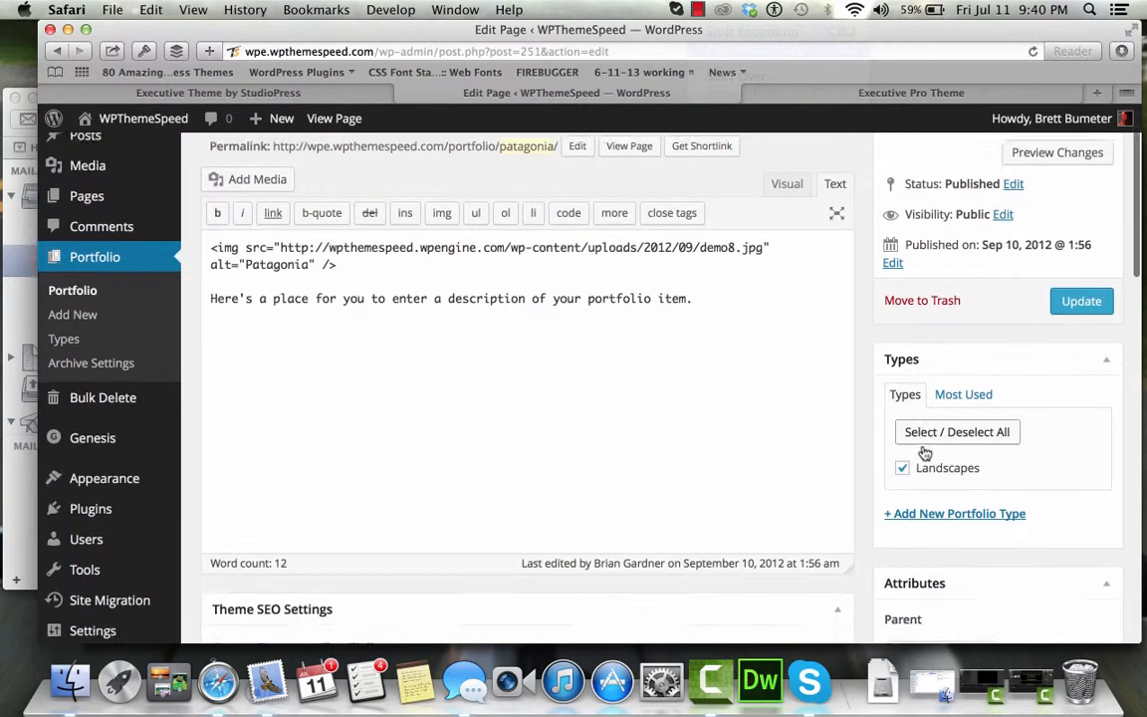
Check the Patagonia item's featured image and save the item's update
{"action": "scroll", "coordinate": [925, 453], "scroll_direction": "down", "scroll_amount": 10}
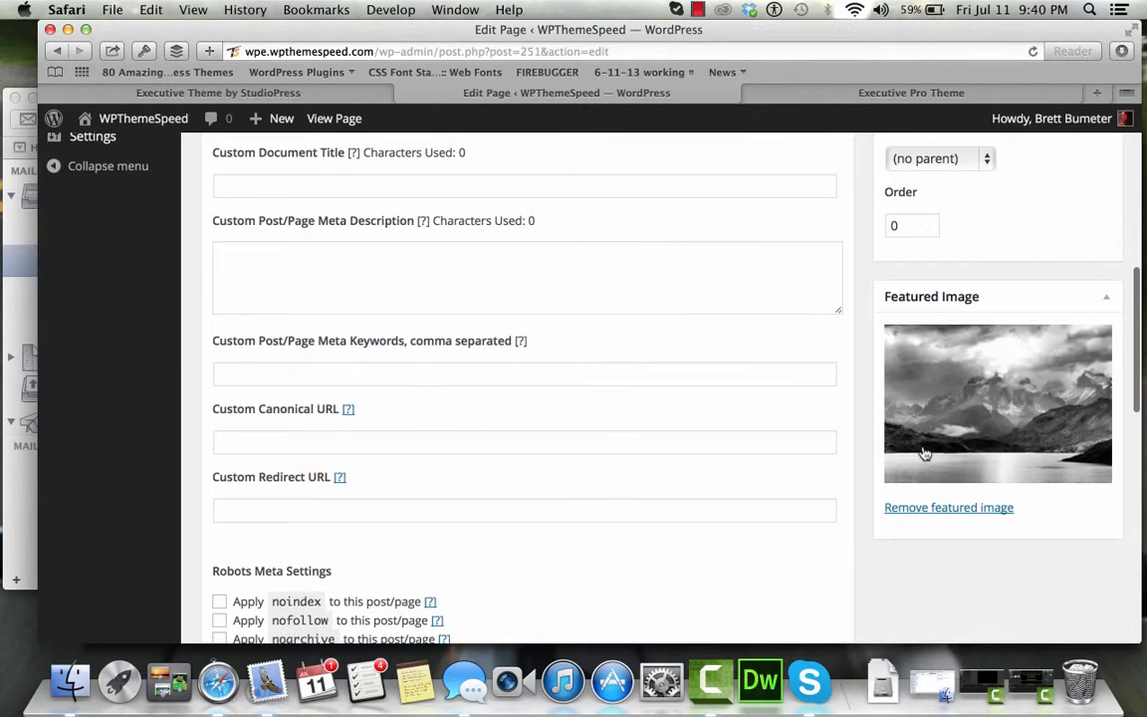
{"action": "scroll", "coordinate": [924, 454], "scroll_direction": "up", "scroll_amount": 9}
{"action": "scroll", "coordinate": [924, 453], "scroll_direction": "up", "scroll_amount": 3}
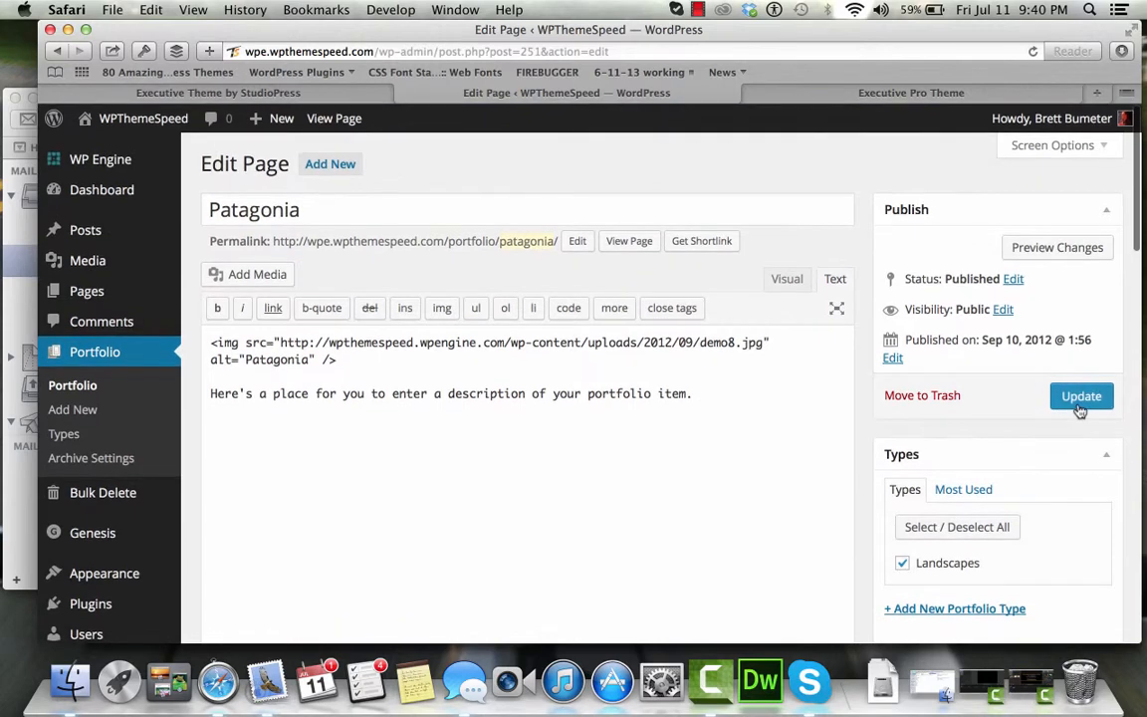
{"action": "left_click", "coordinate": [1078, 400]}
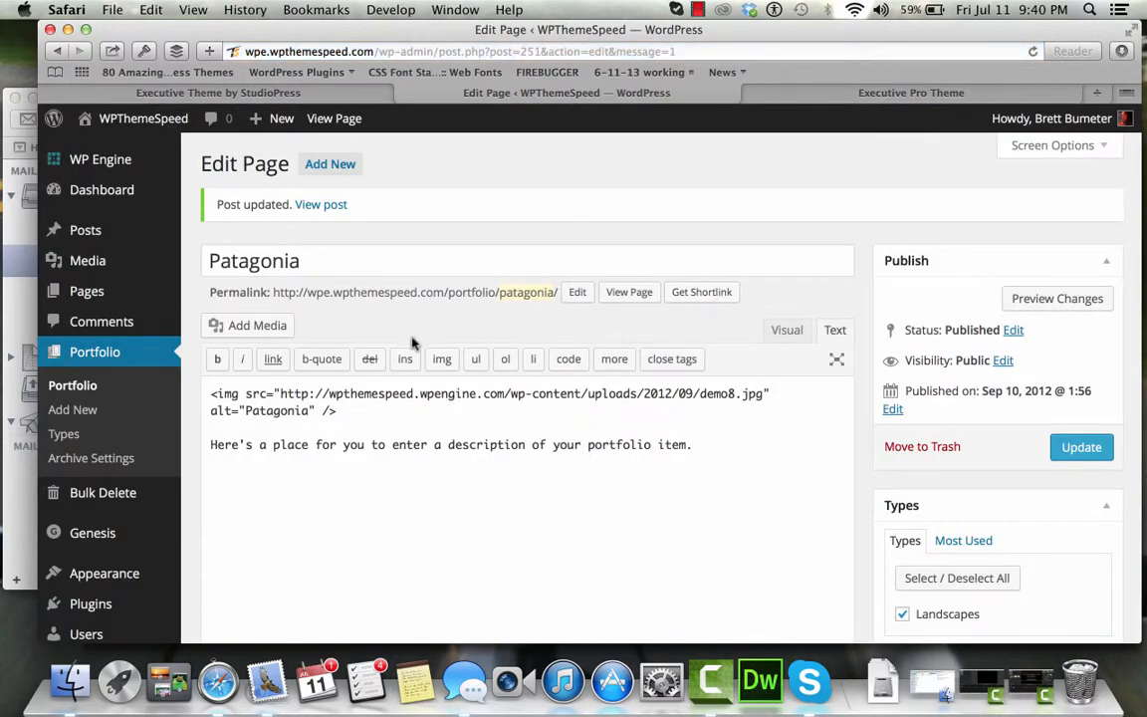
Look over the Portfolio list, view the test site's front page and compare it with the theme demo
{"action": "left_click", "coordinate": [62, 356]}
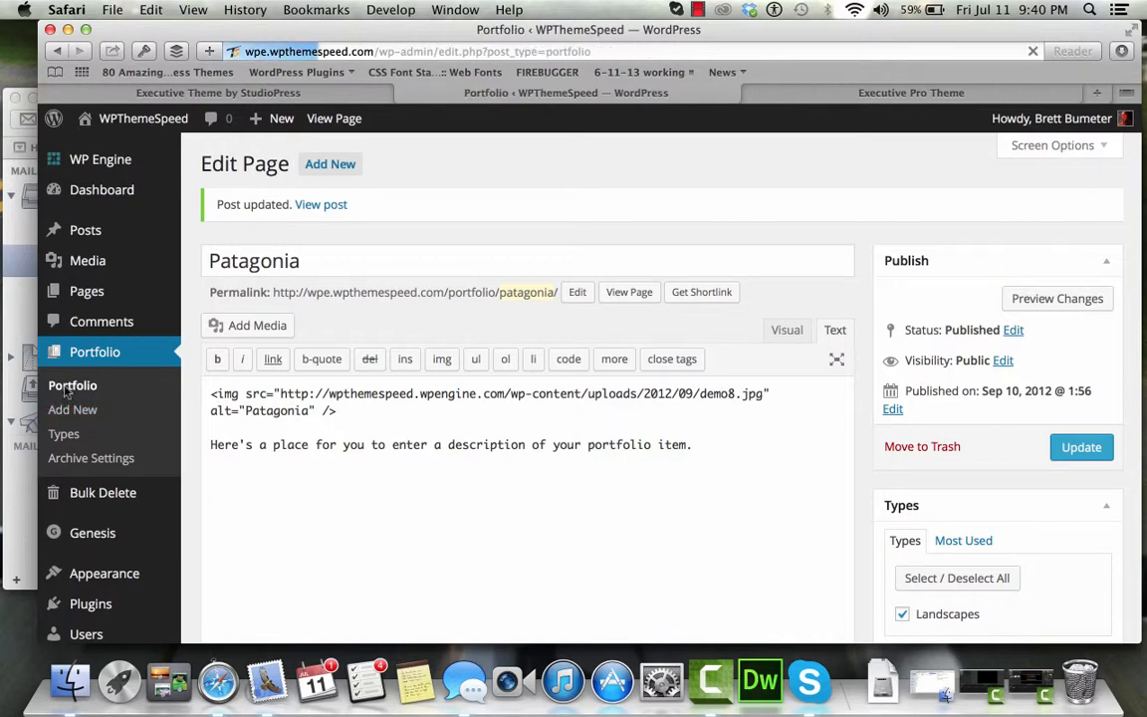
{"action": "scroll", "coordinate": [434, 405], "scroll_direction": "down", "scroll_amount": 3}
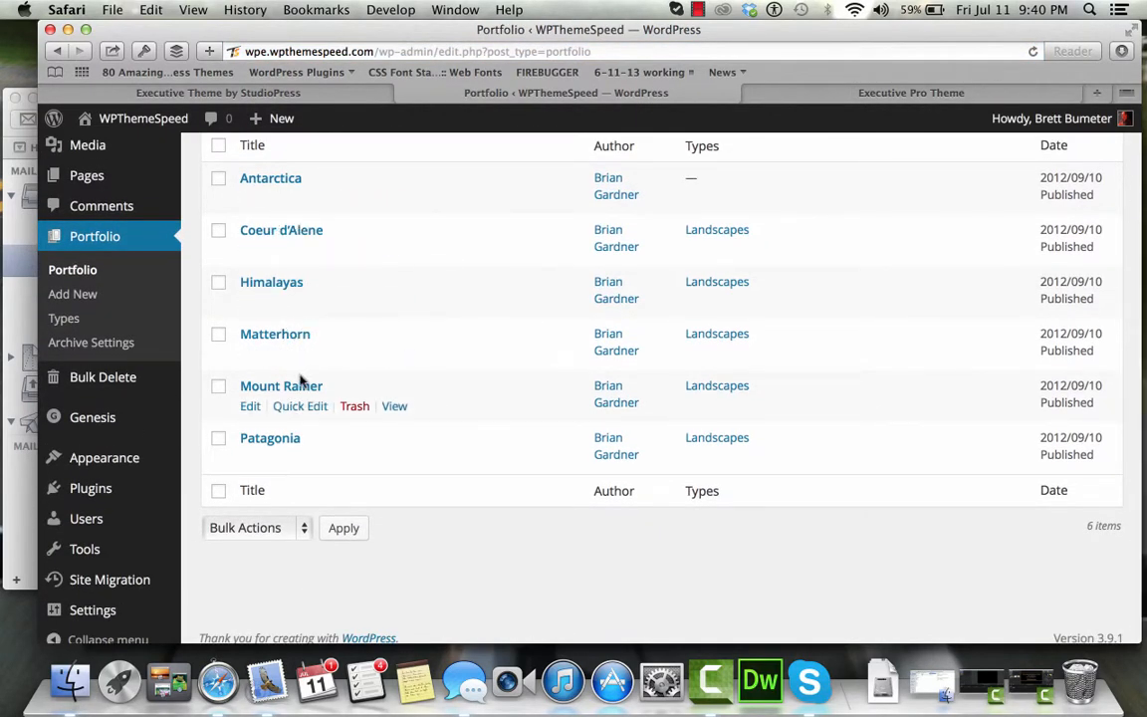
{"action": "scroll", "coordinate": [301, 381], "scroll_direction": "up", "scroll_amount": 3}
{"action": "mouse_move", "coordinate": [166, 121]}
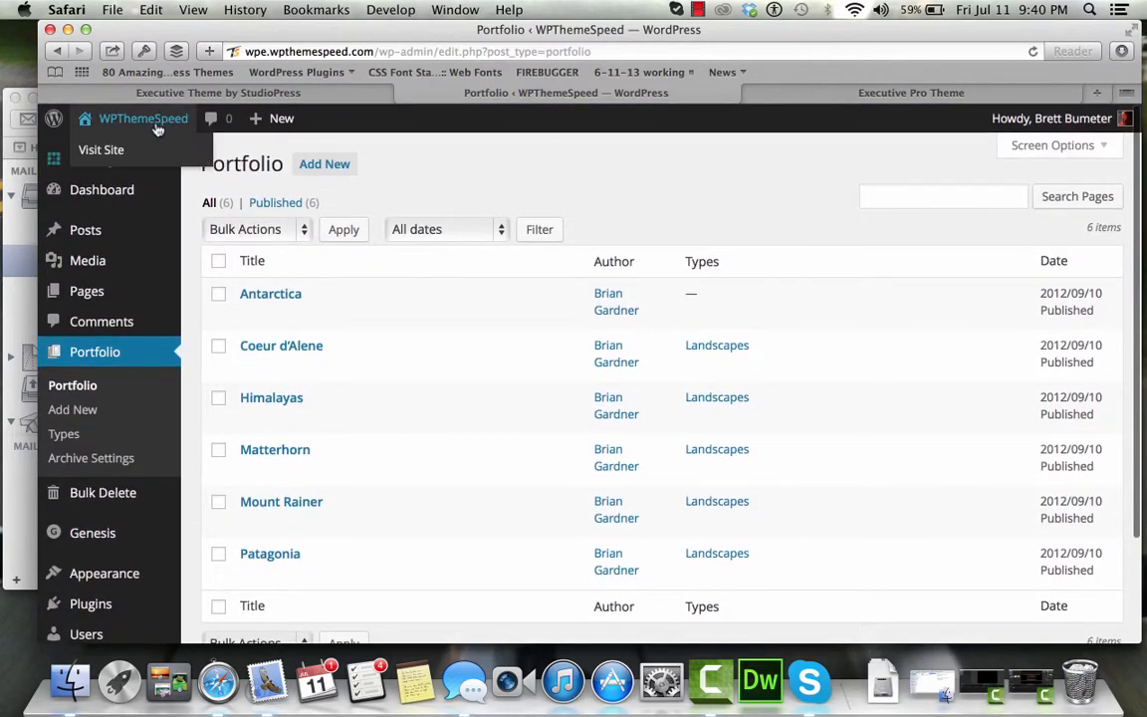
{"action": "left_click", "coordinate": [117, 151]}
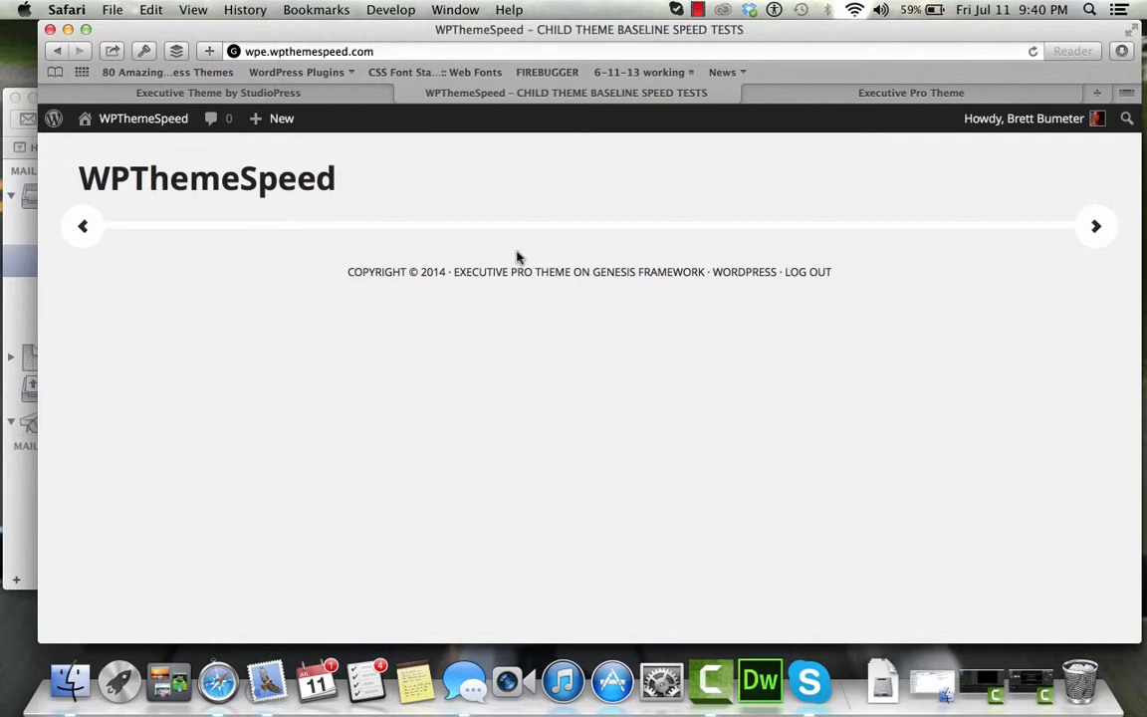
{"action": "left_click", "coordinate": [259, 94]}
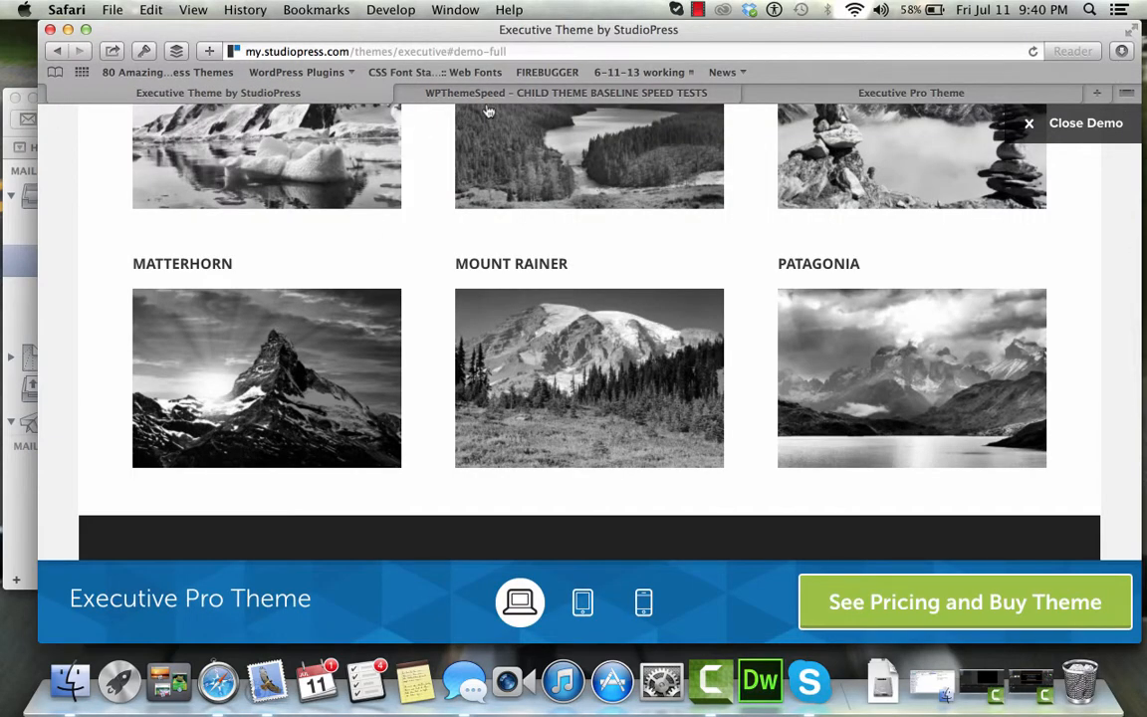
{"action": "left_click", "coordinate": [442, 93]}
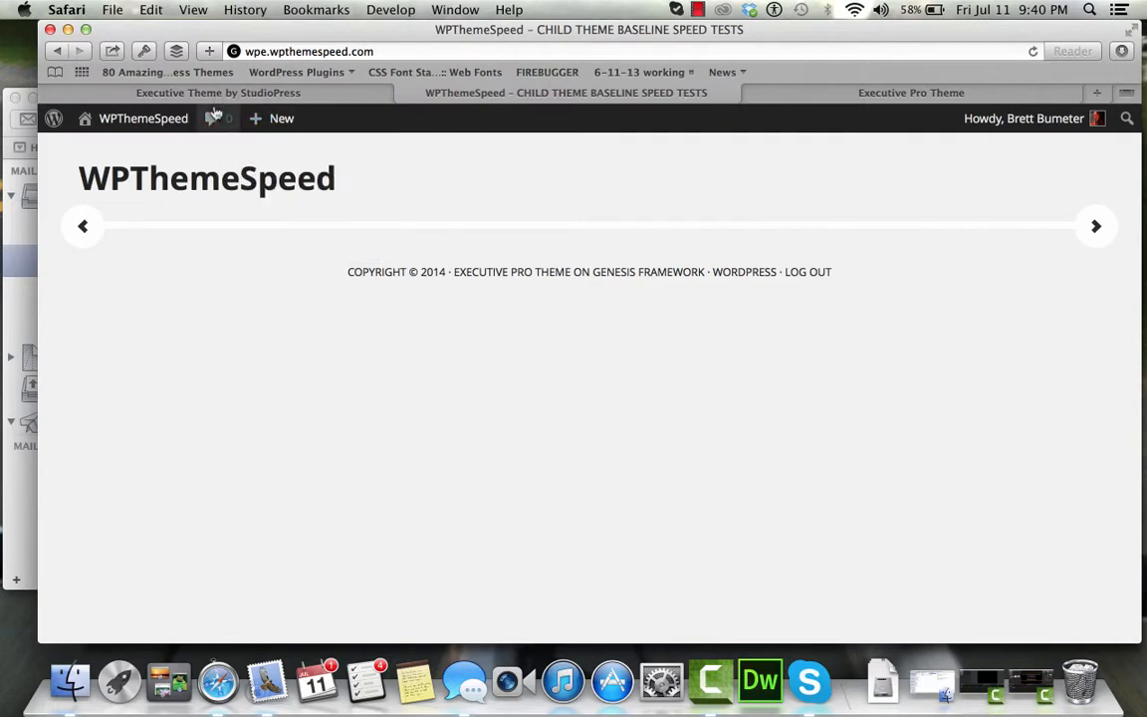
Assign Primary Navigation and Secondary Navigation to their matching theme locations, check the demo's header menu and save the menu locations
{"action": "mouse_move", "coordinate": [159, 121]}
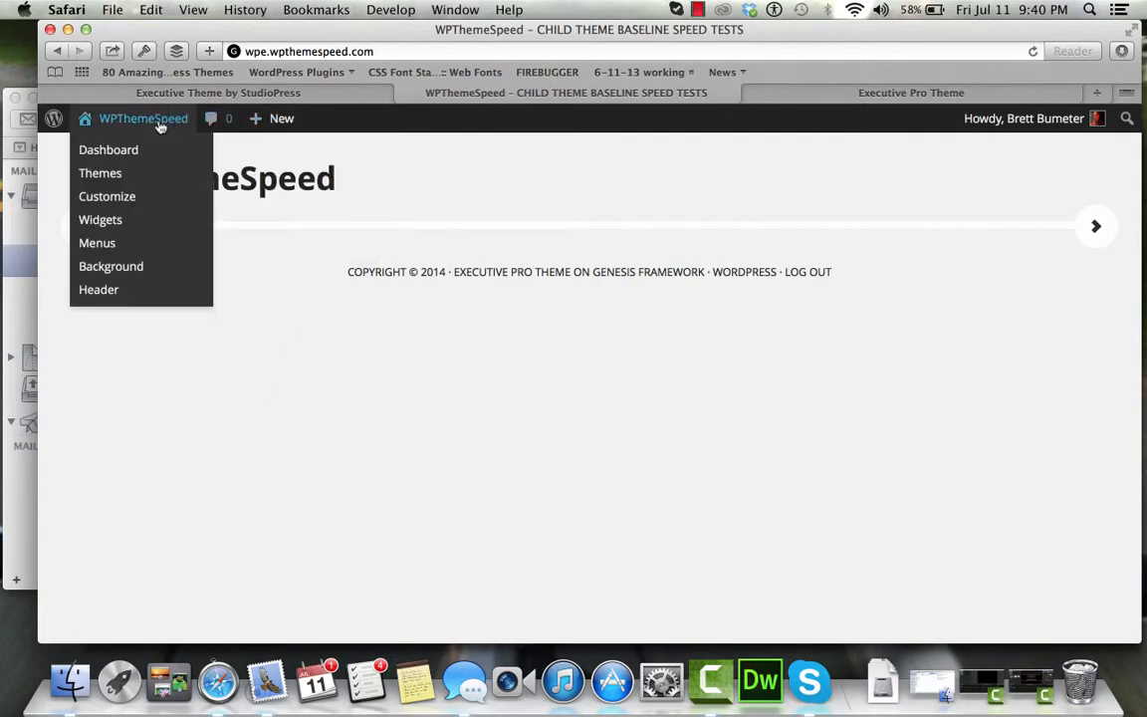
{"action": "left_click", "coordinate": [115, 243]}
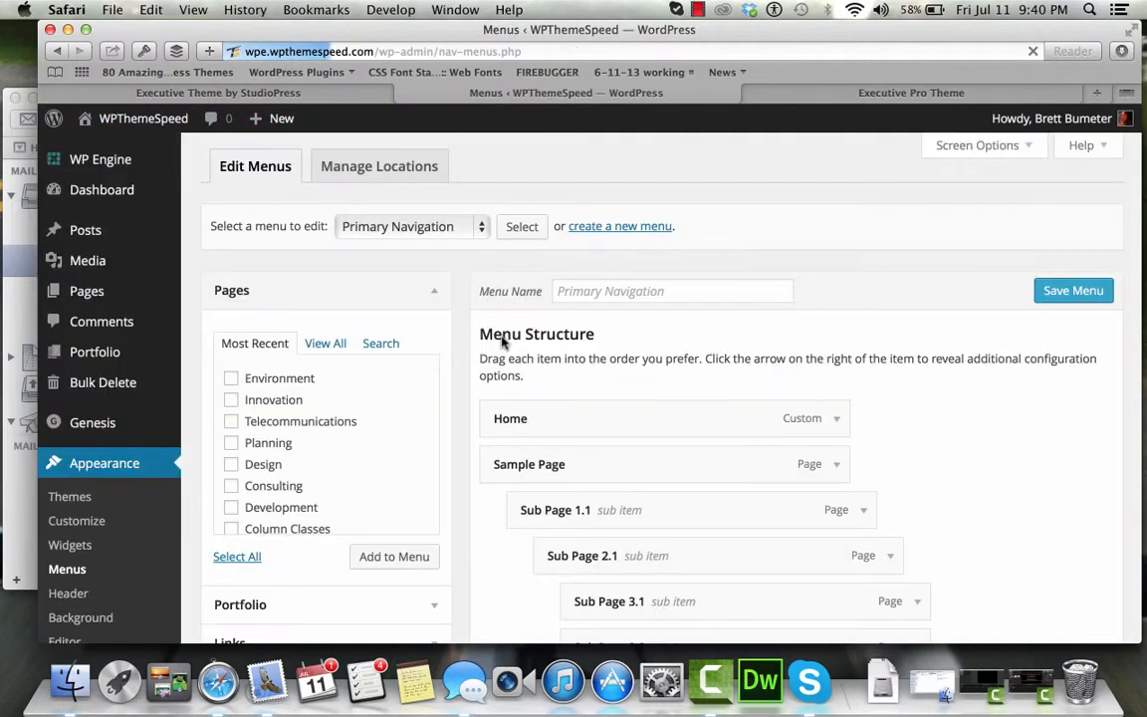
{"action": "left_click", "coordinate": [422, 171]}
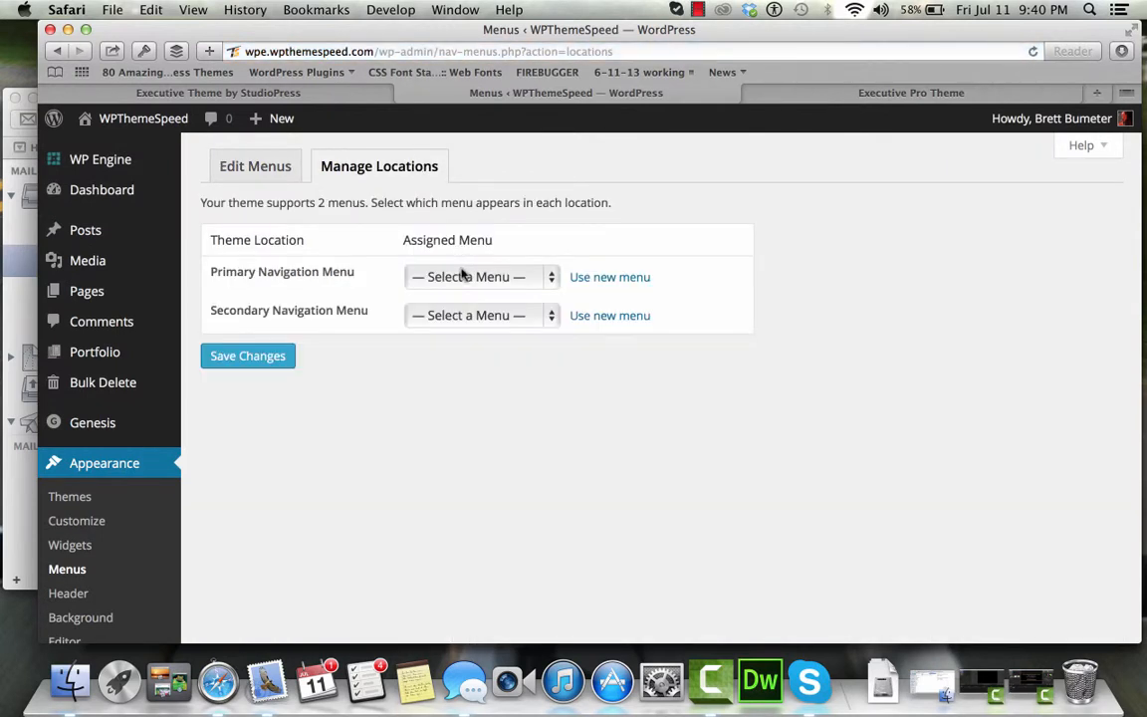
{"action": "left_click", "coordinate": [462, 276]}
{"action": "left_click", "coordinate": [464, 296]}
{"action": "left_click", "coordinate": [464, 317]}
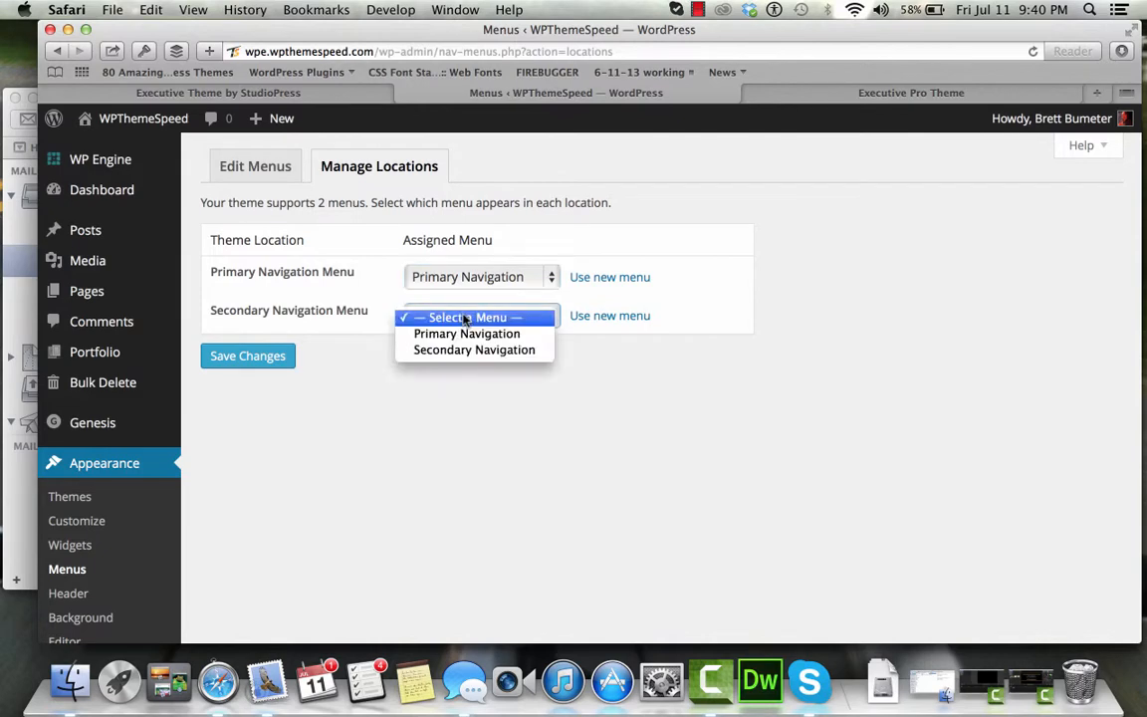
{"action": "left_click", "coordinate": [468, 349]}
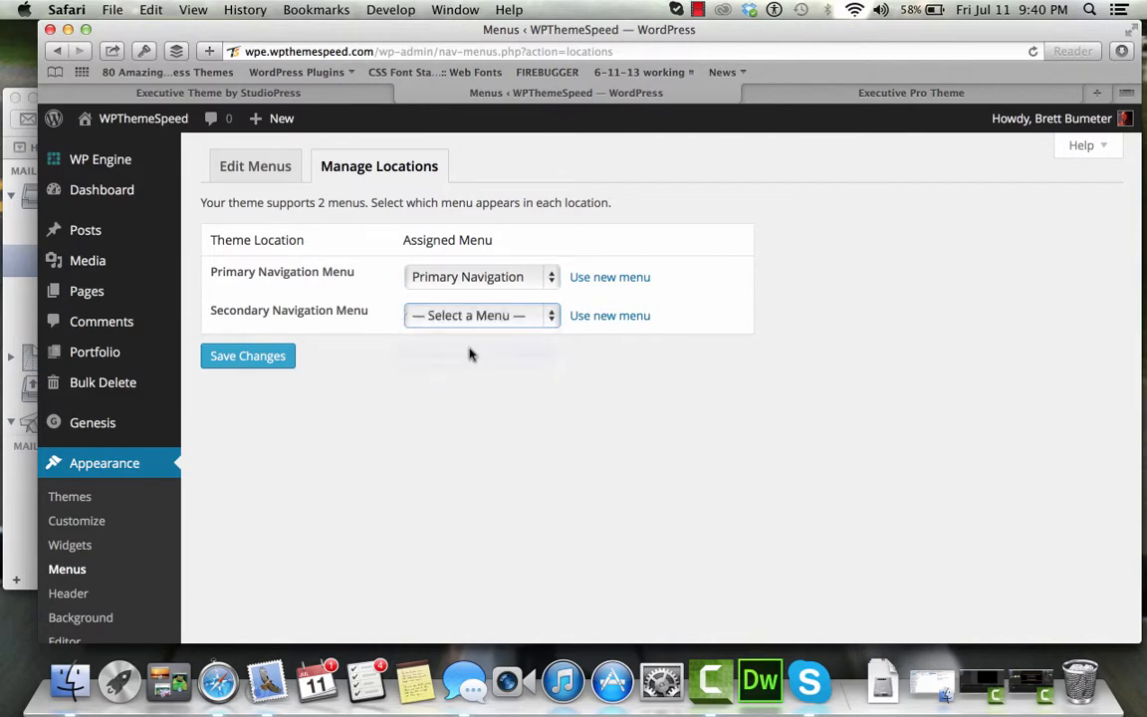
{"action": "left_click", "coordinate": [246, 356]}
{"action": "left_click", "coordinate": [332, 95]}
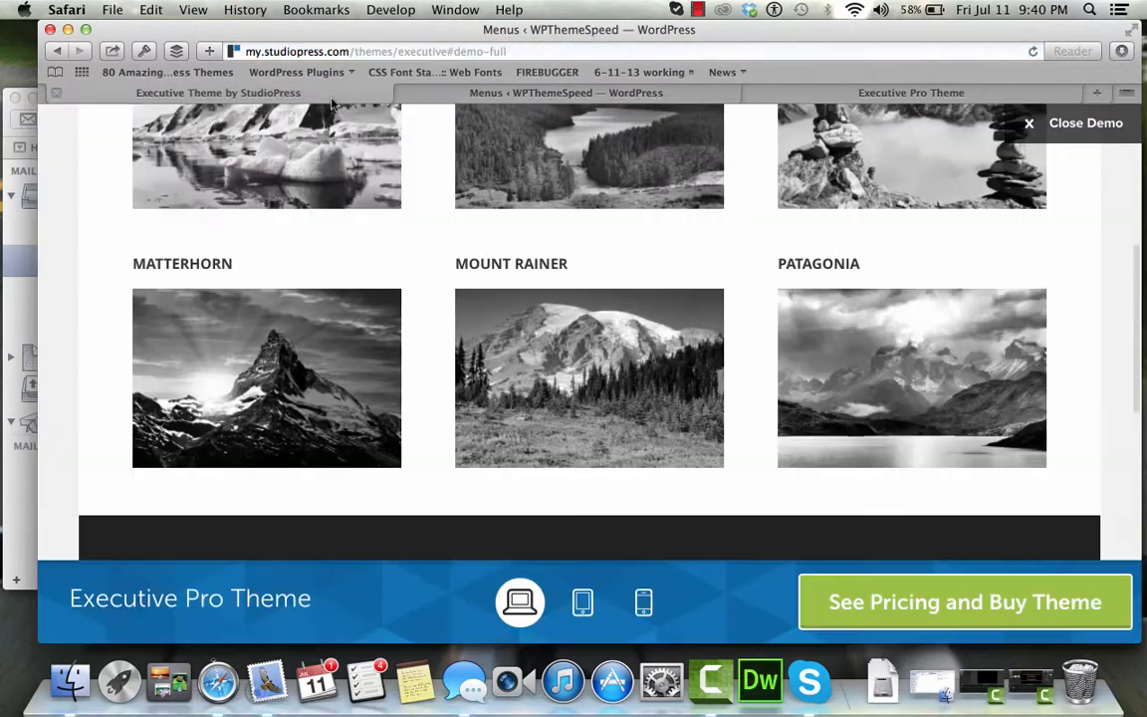
{"action": "scroll", "coordinate": [600, 285], "scroll_direction": "up", "scroll_amount": 5}
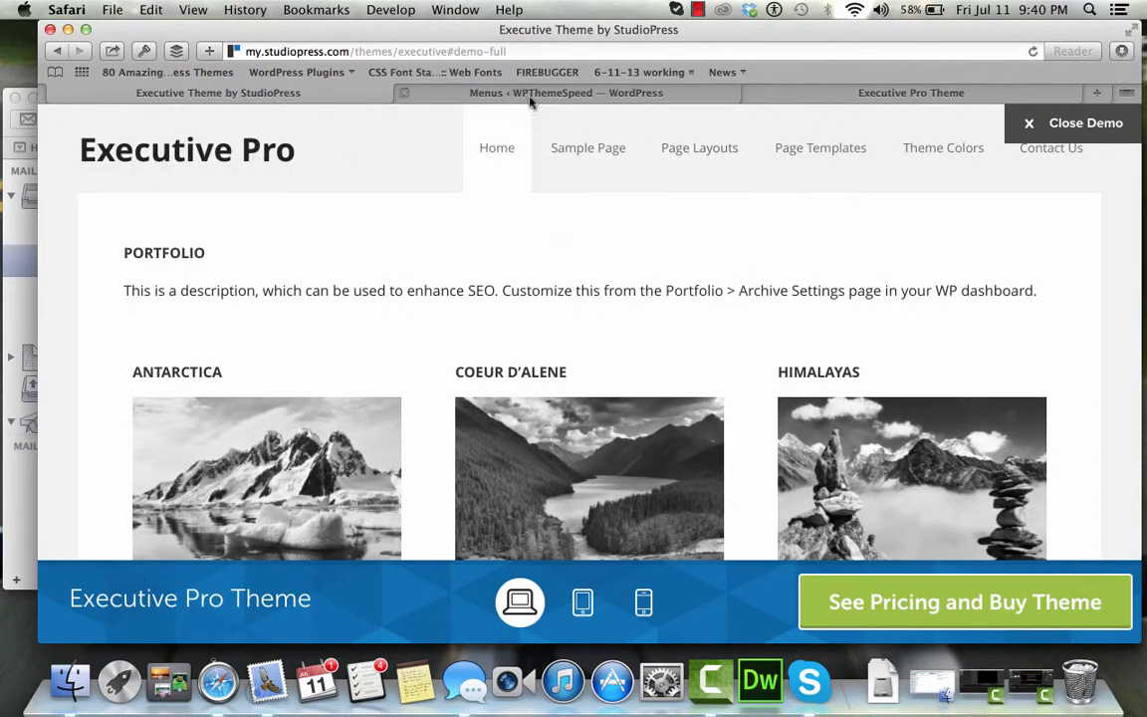
{"action": "left_click", "coordinate": [478, 93]}
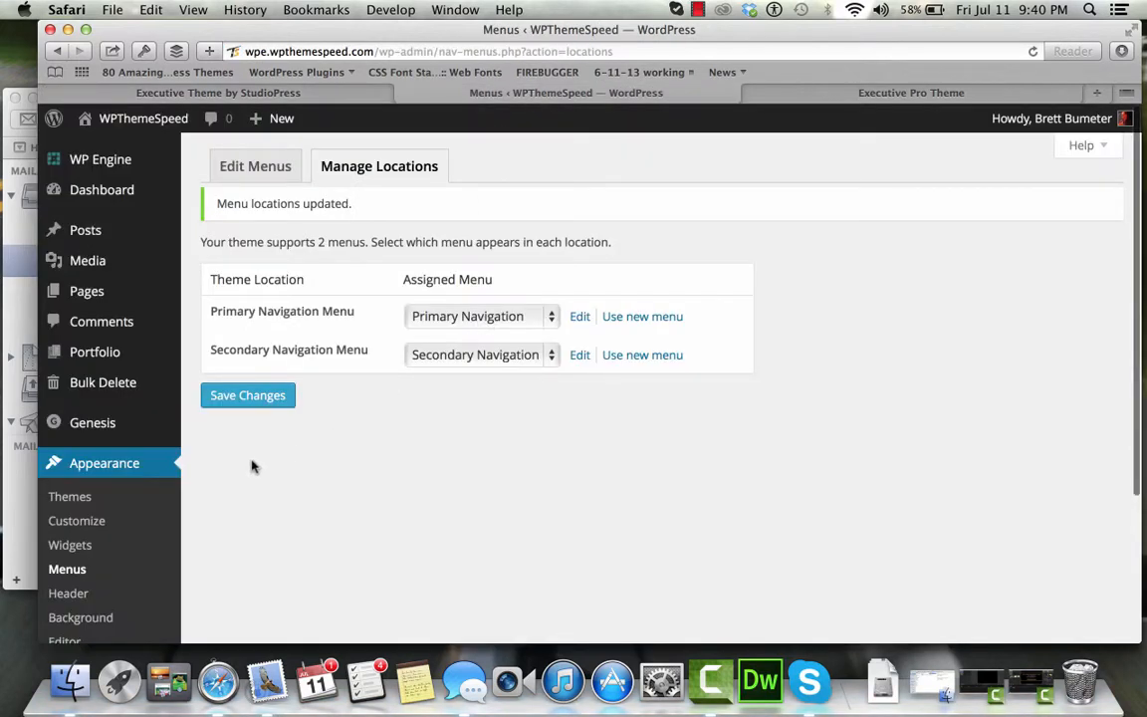
{"action": "left_click", "coordinate": [247, 396]}
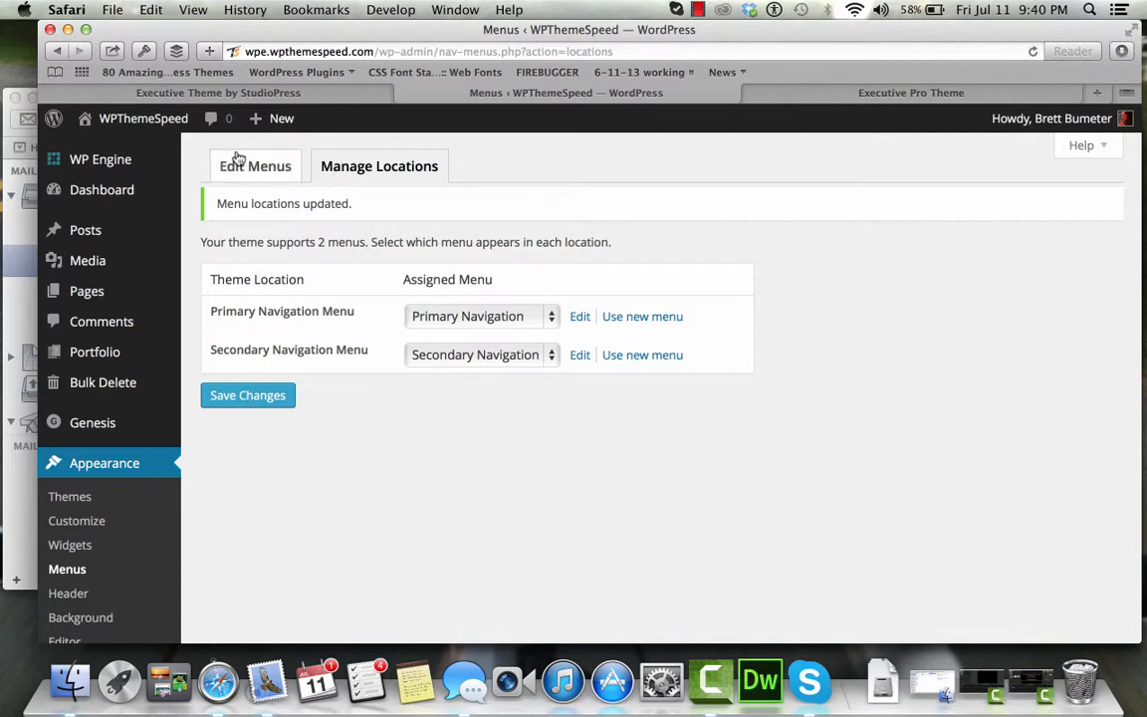
View the test site's front page, inspect the Portfolio Page linked under Page Templates and compare it with the theme demo
{"action": "mouse_move", "coordinate": [172, 121]}
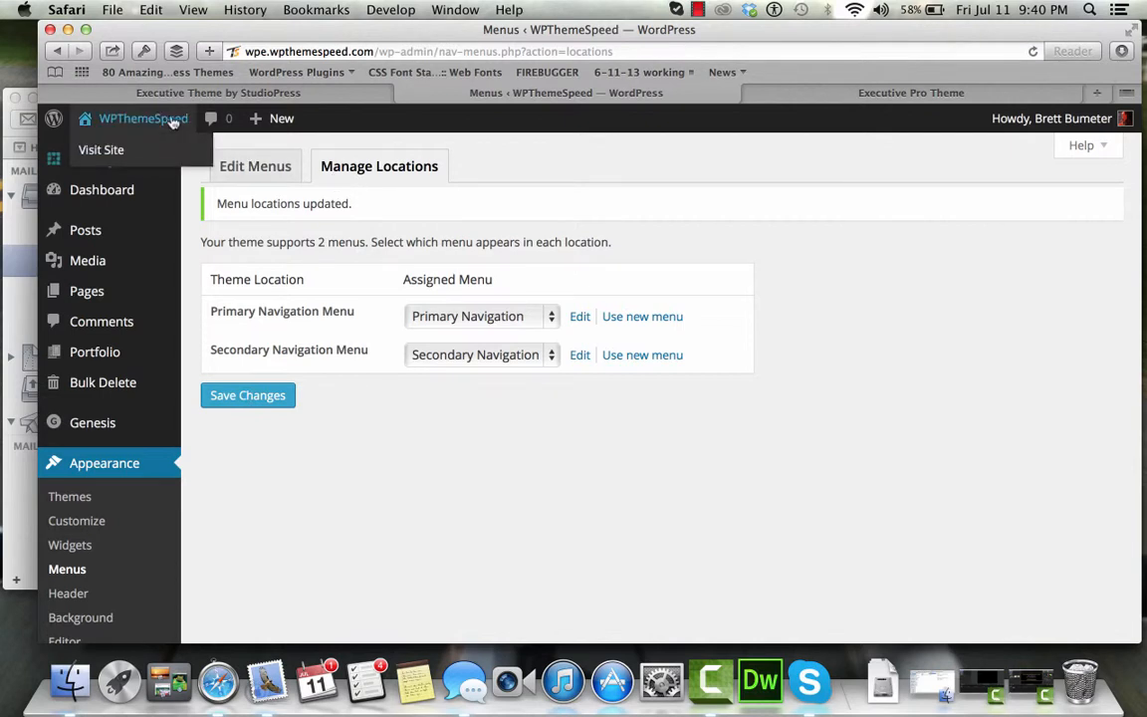
{"action": "left_click", "coordinate": [172, 120]}
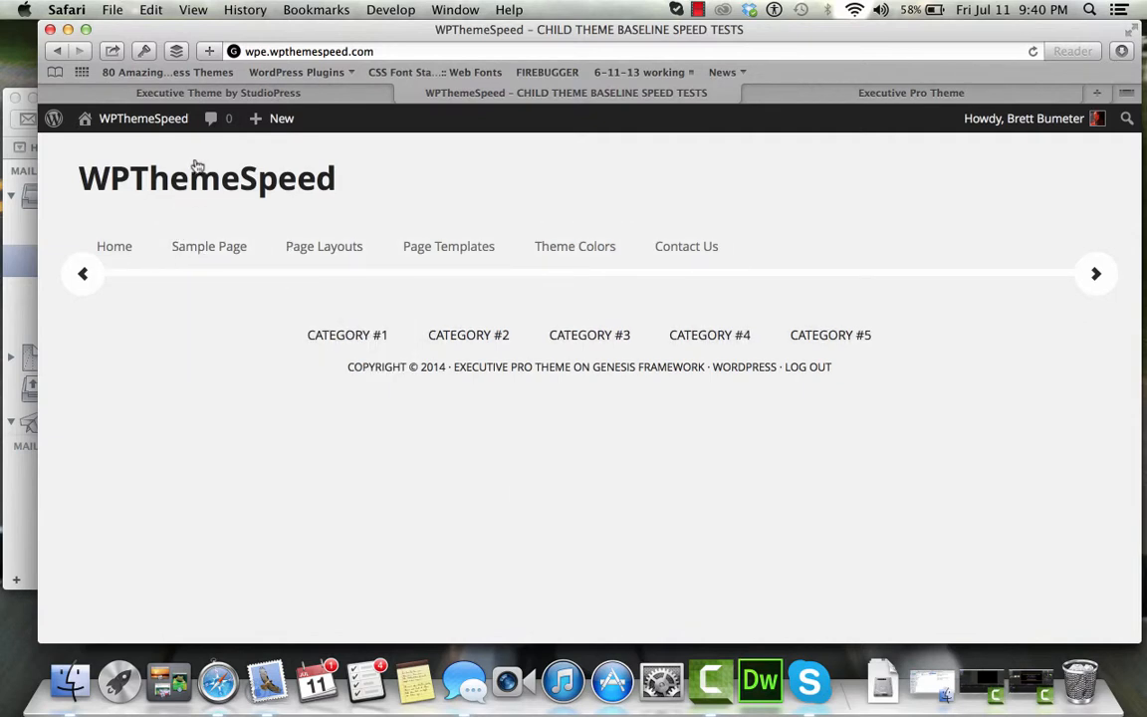
{"action": "mouse_move", "coordinate": [192, 251]}
{"action": "mouse_move", "coordinate": [422, 246]}
{"action": "mouse_move", "coordinate": [468, 249]}
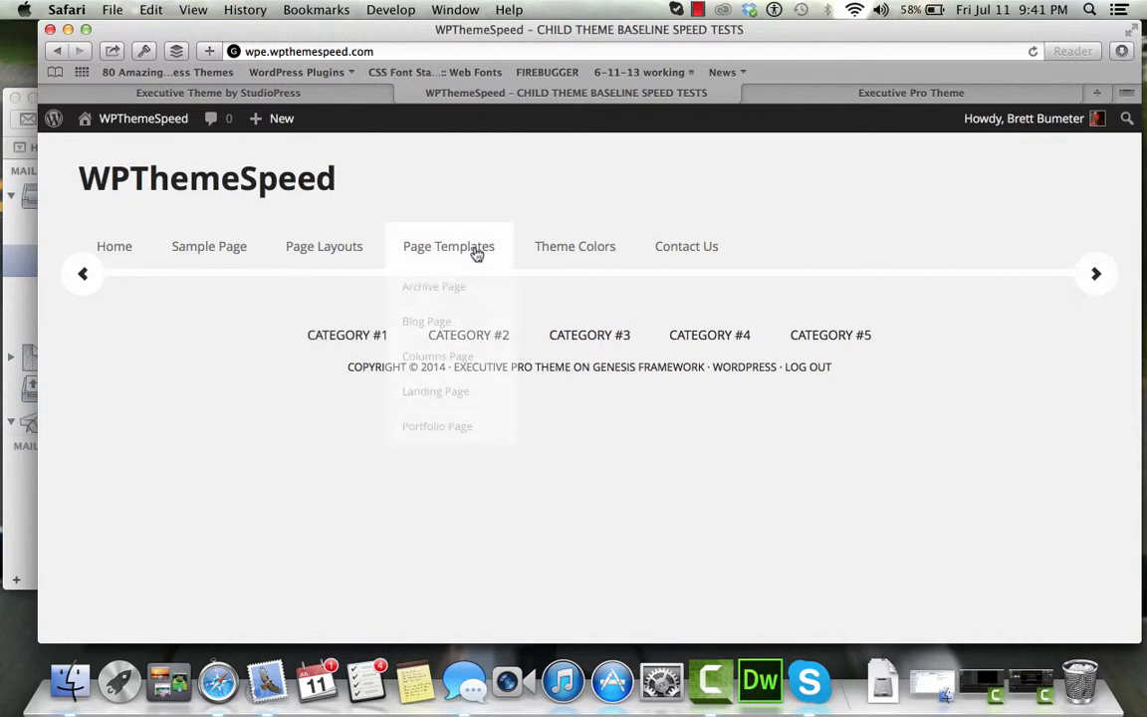
{"action": "left_click", "coordinate": [463, 434]}
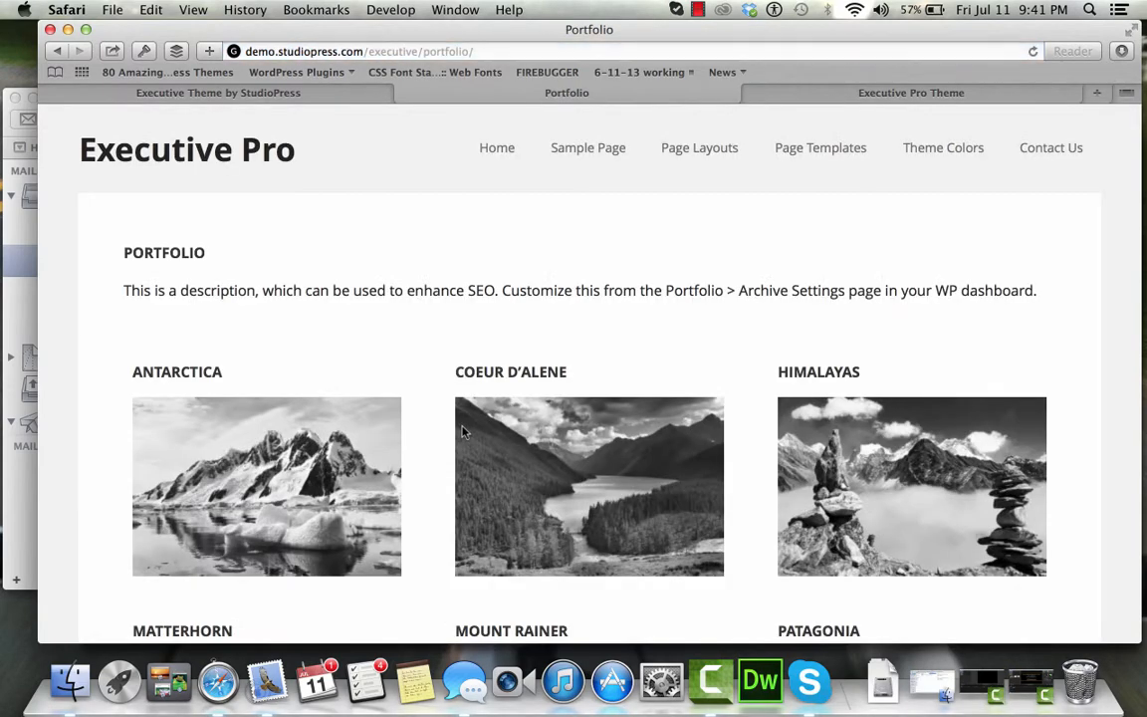
{"action": "scroll", "coordinate": [463, 432], "scroll_direction": "down", "scroll_amount": 10}
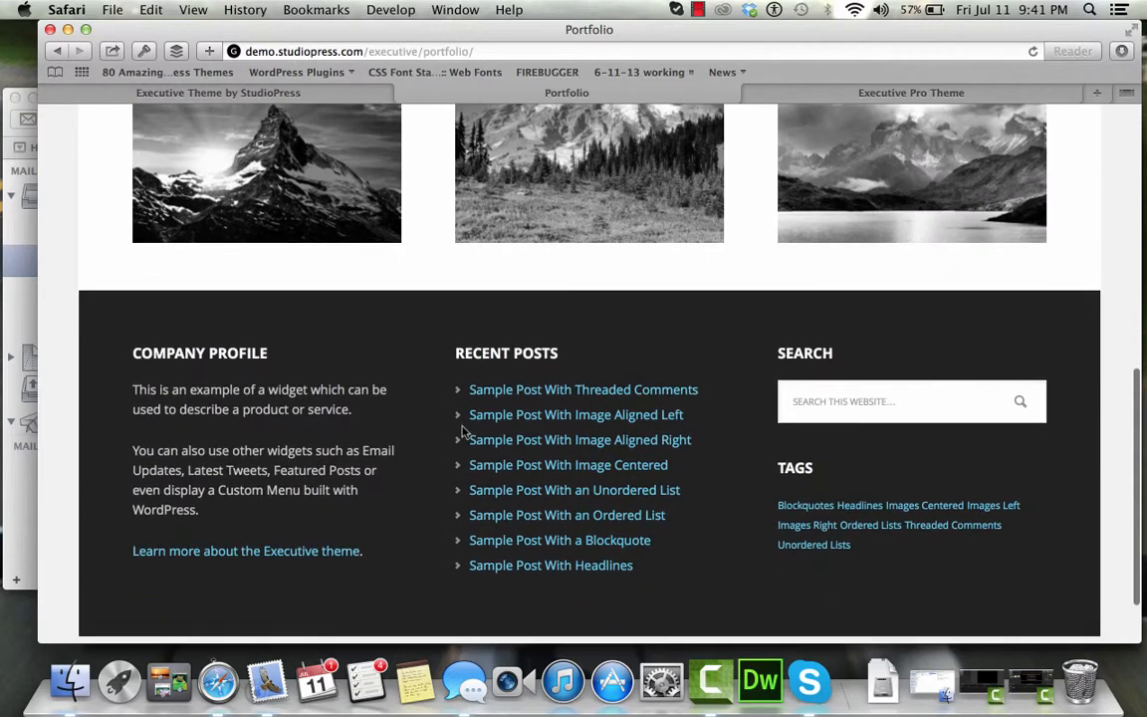
{"action": "scroll", "coordinate": [463, 431], "scroll_direction": "up", "scroll_amount": 6}
{"action": "scroll", "coordinate": [463, 432], "scroll_direction": "up", "scroll_amount": 4}
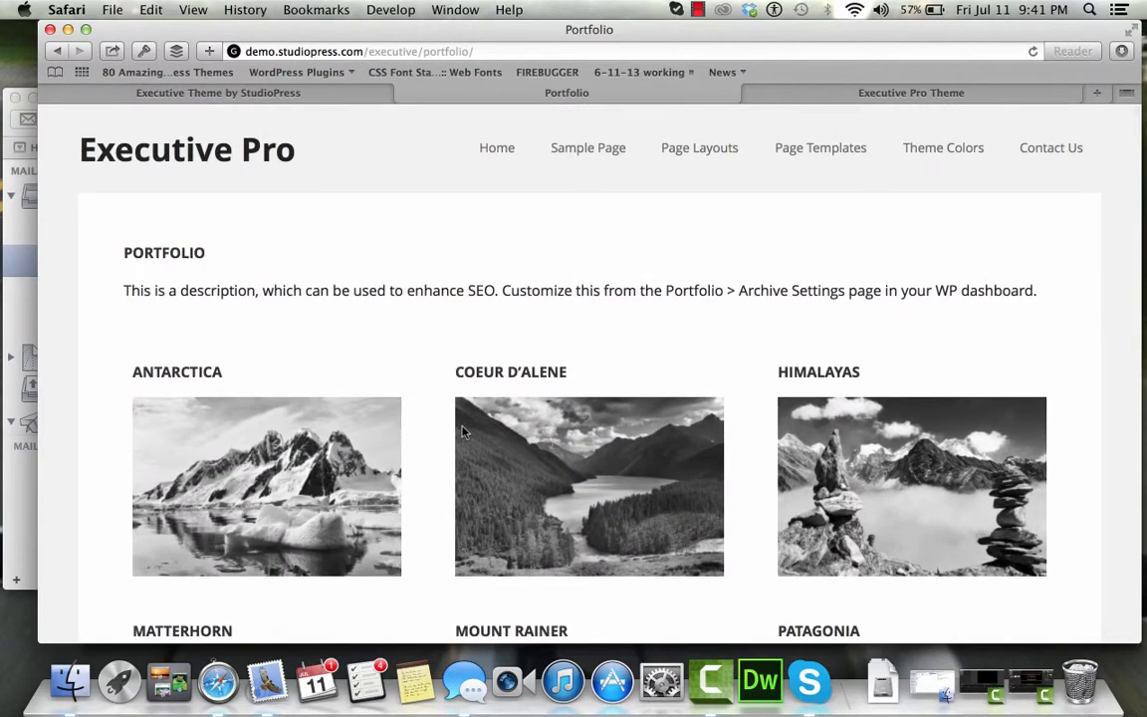
{"action": "left_click", "coordinate": [59, 52]}
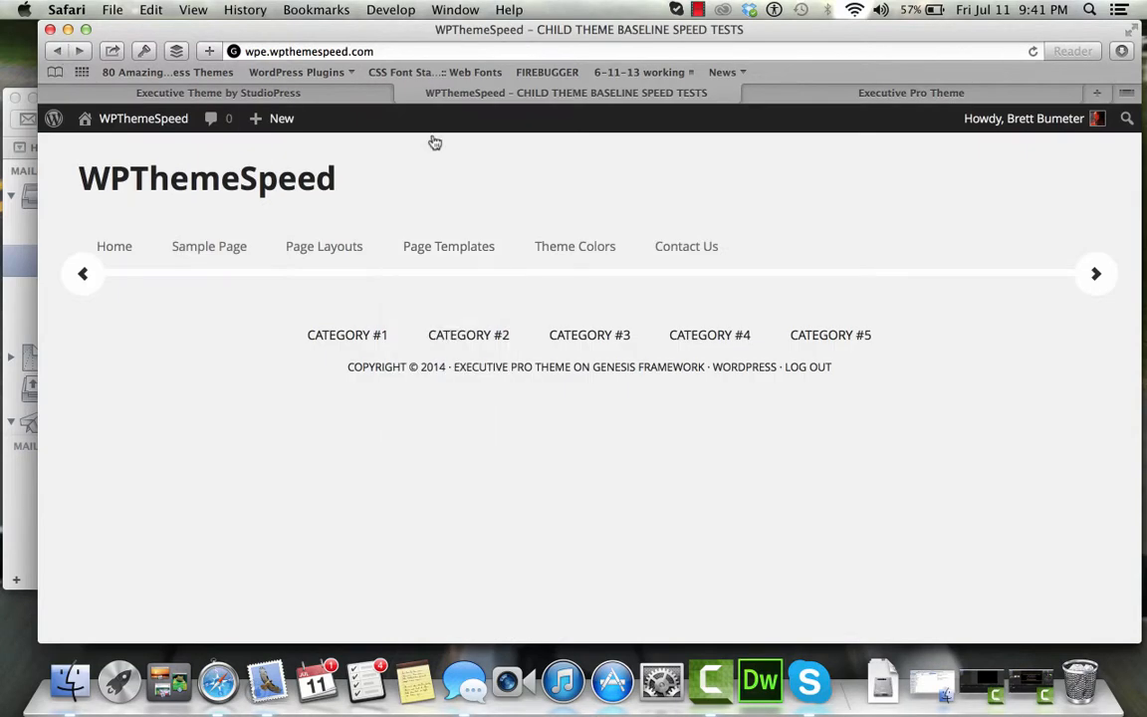
{"action": "left_click", "coordinate": [152, 94]}
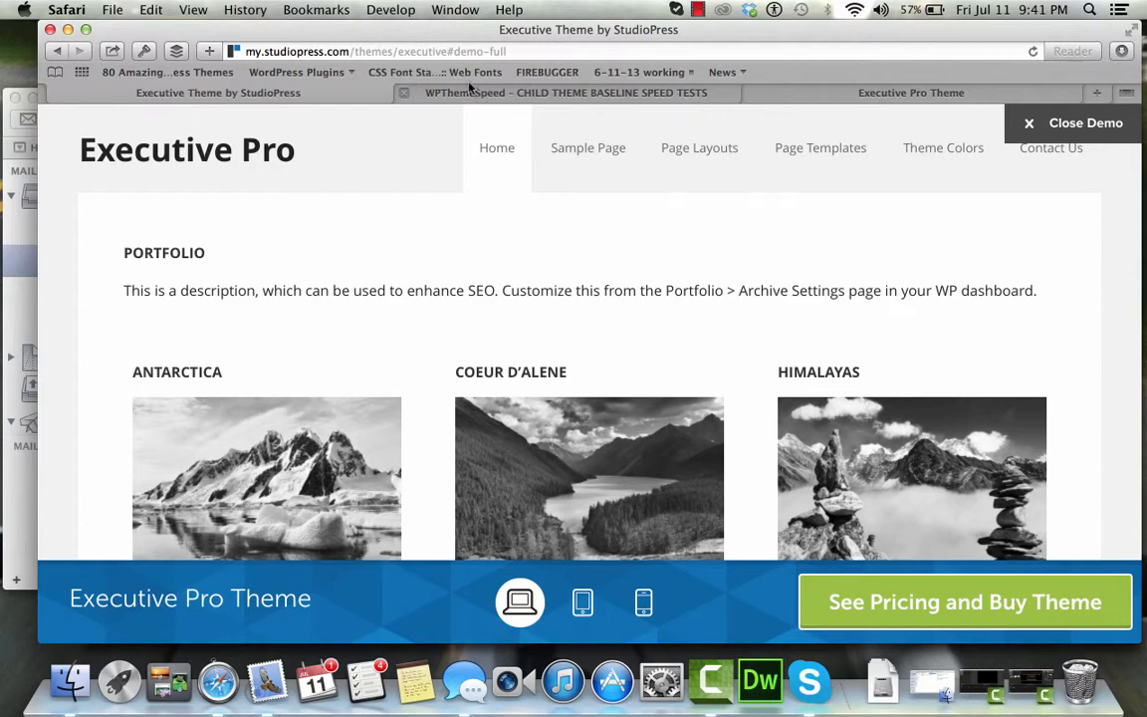
{"action": "left_click", "coordinate": [472, 91]}
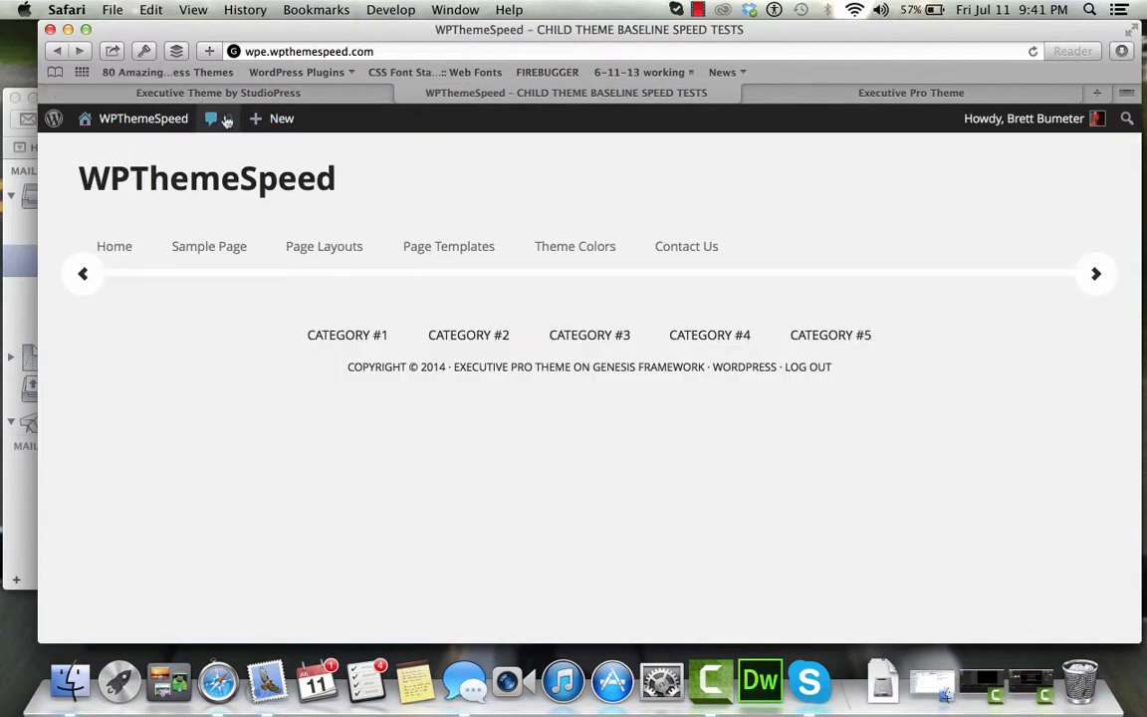
Open the Primary Navigation menu for editing and expand the Portfolio Page item's settings under Page Templates
{"action": "mouse_move", "coordinate": [135, 128]}
{"action": "left_click", "coordinate": [112, 244]}
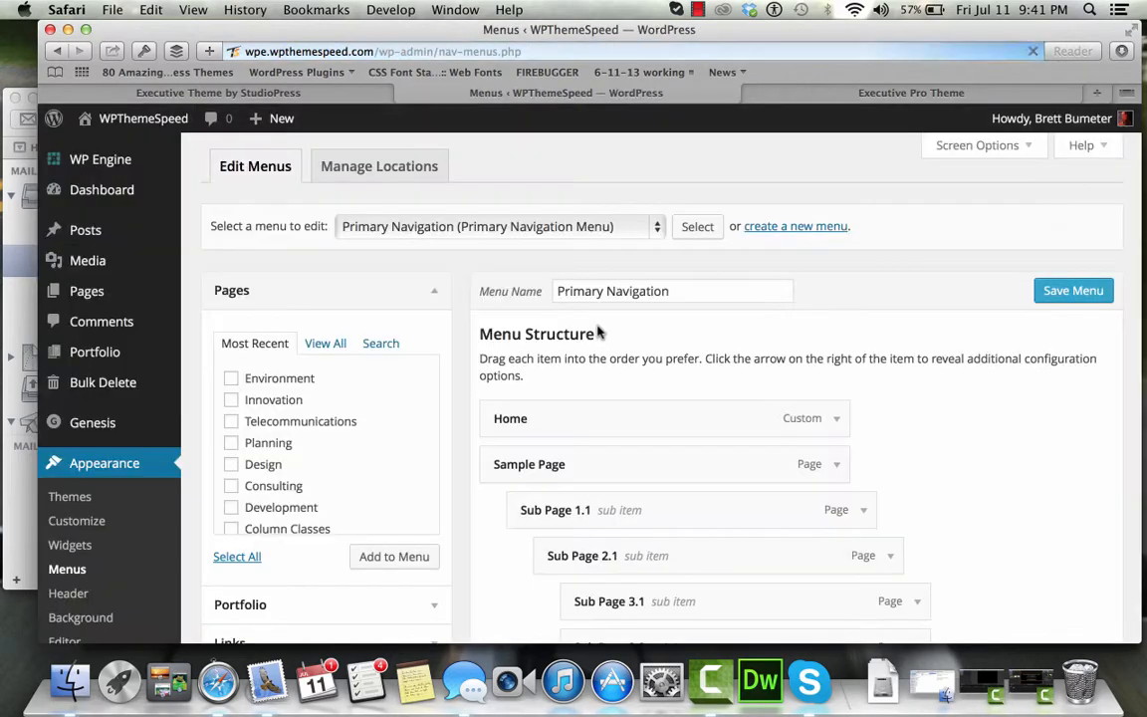
{"action": "scroll", "coordinate": [598, 332], "scroll_direction": "down", "scroll_amount": 10}
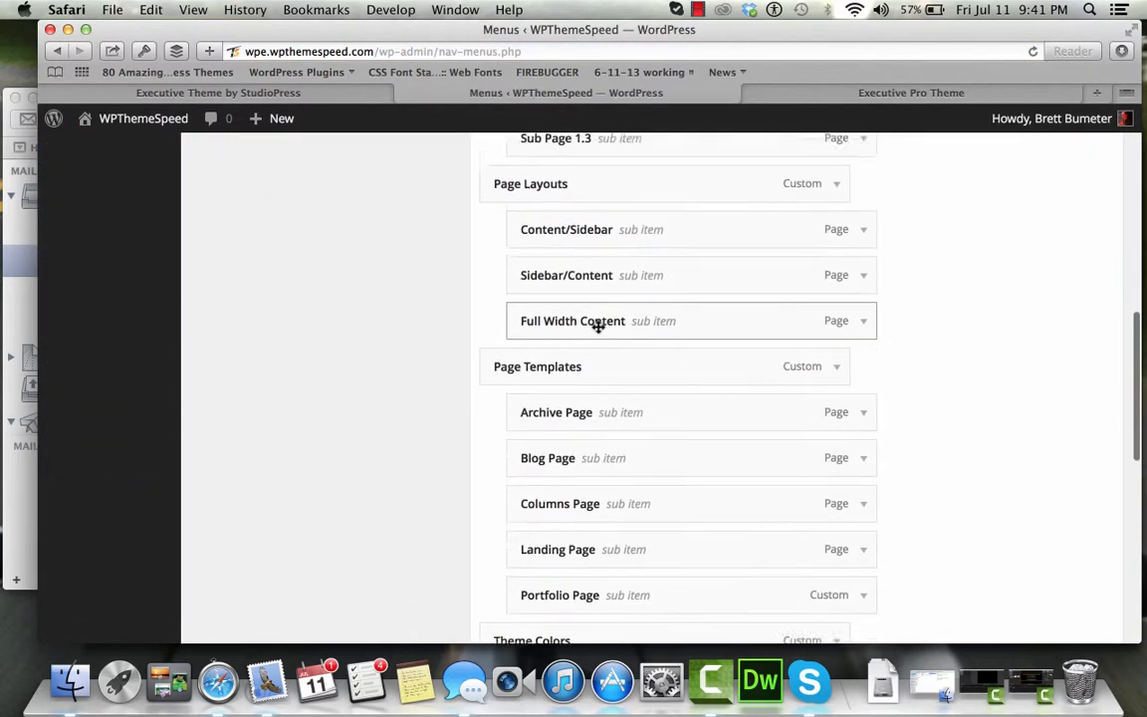
{"action": "scroll", "coordinate": [597, 327], "scroll_direction": "down", "scroll_amount": 4}
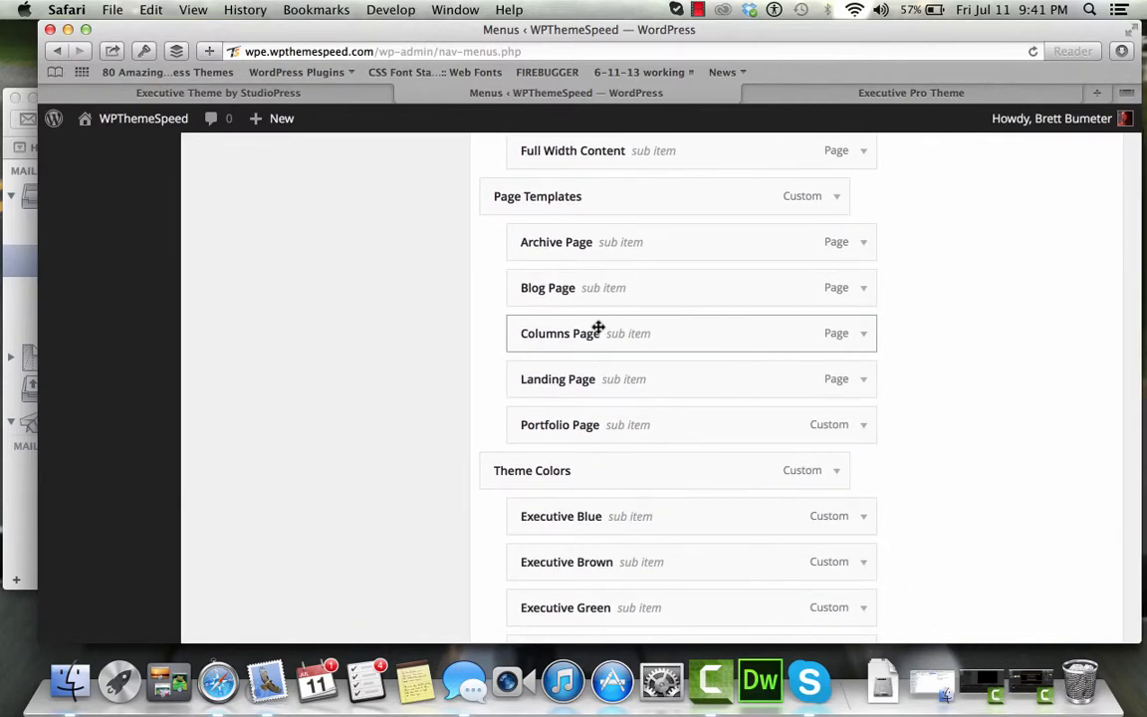
{"action": "left_click", "coordinate": [861, 429]}
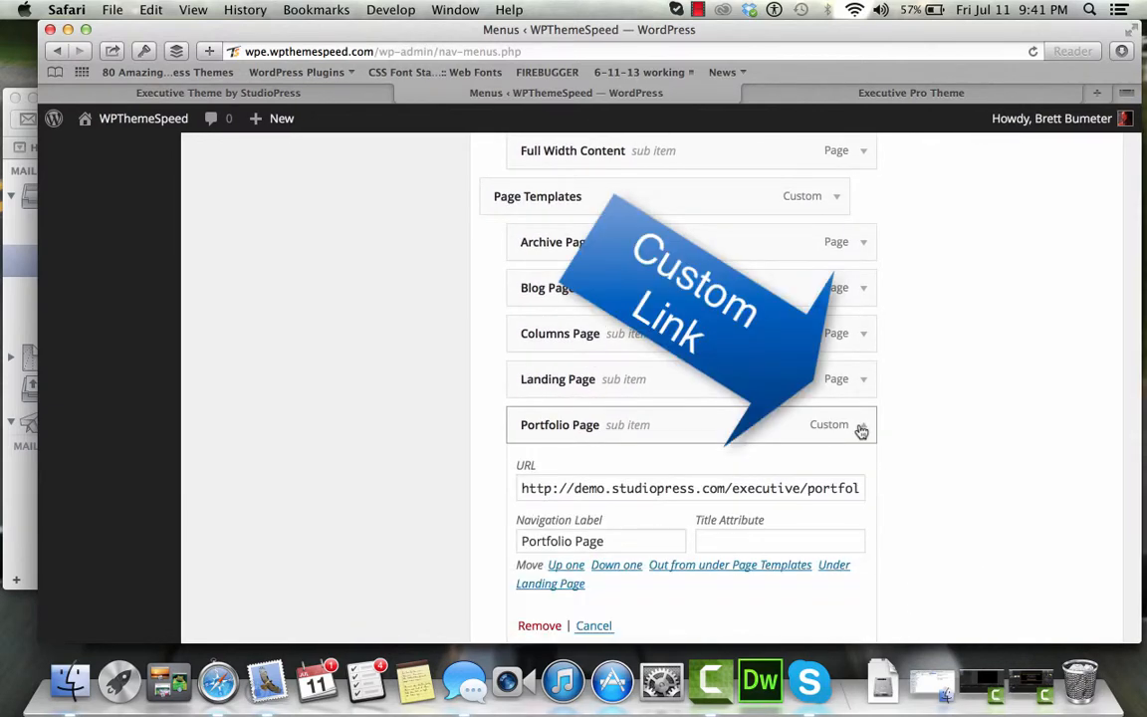
{"action": "scroll", "coordinate": [952, 476], "scroll_direction": "down", "scroll_amount": 2}
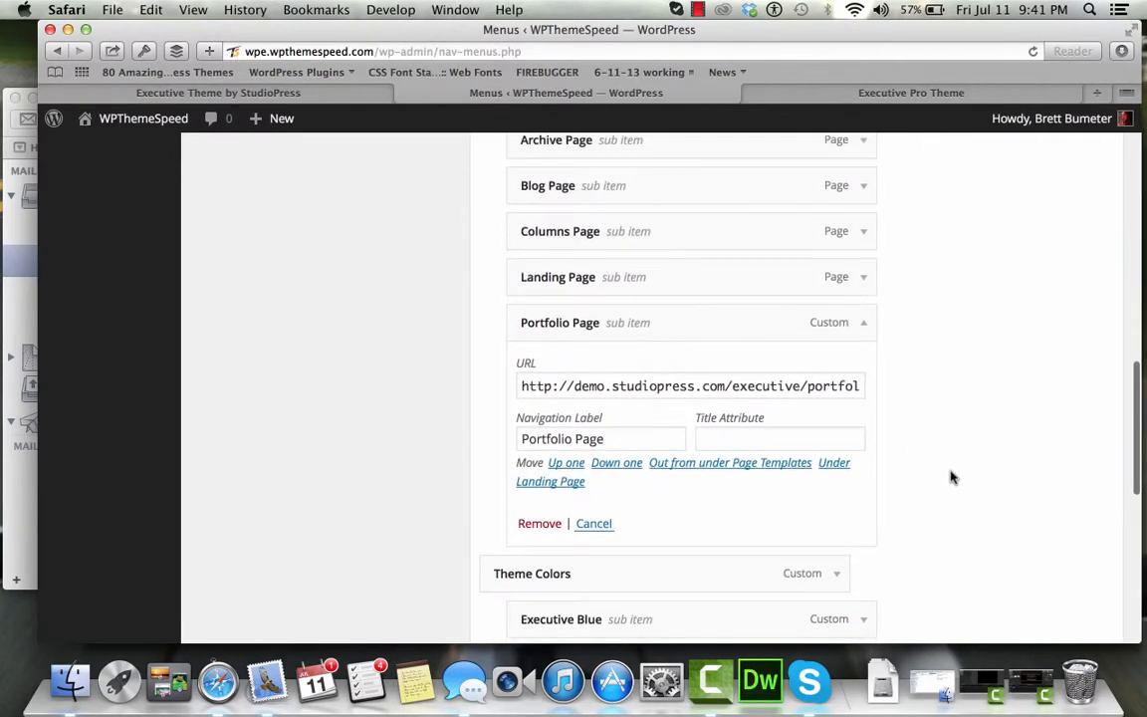
{"action": "scroll", "coordinate": [953, 477], "scroll_direction": "up", "scroll_amount": 1}
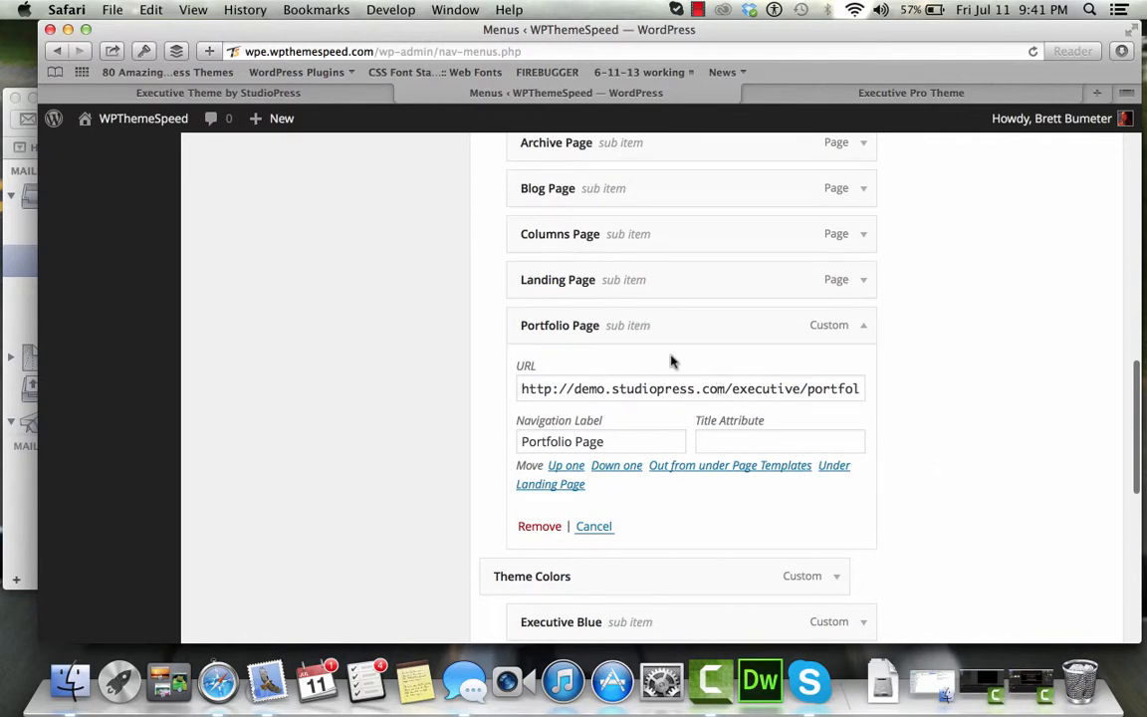
Look over the Portfolio entries that can be added to the Primary Navigation menu
{"action": "scroll", "coordinate": [376, 336], "scroll_direction": "up", "scroll_amount": 15}
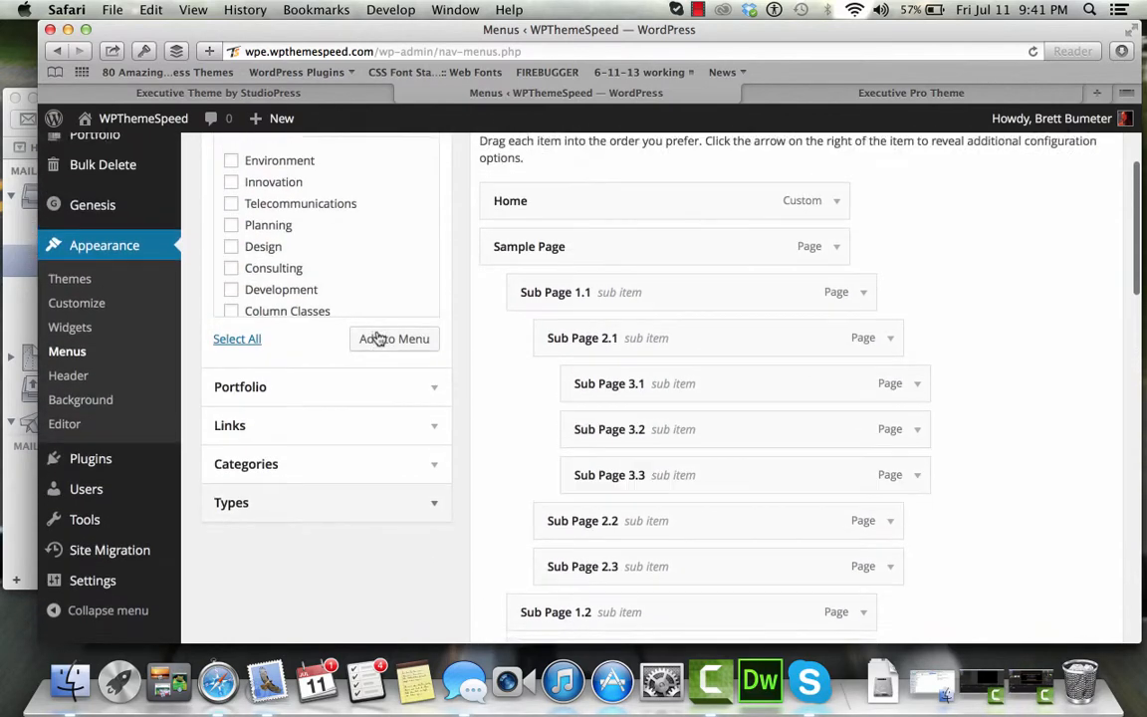
{"action": "left_click", "coordinate": [396, 384]}
{"action": "scroll", "coordinate": [328, 182], "scroll_direction": "up", "scroll_amount": 3}
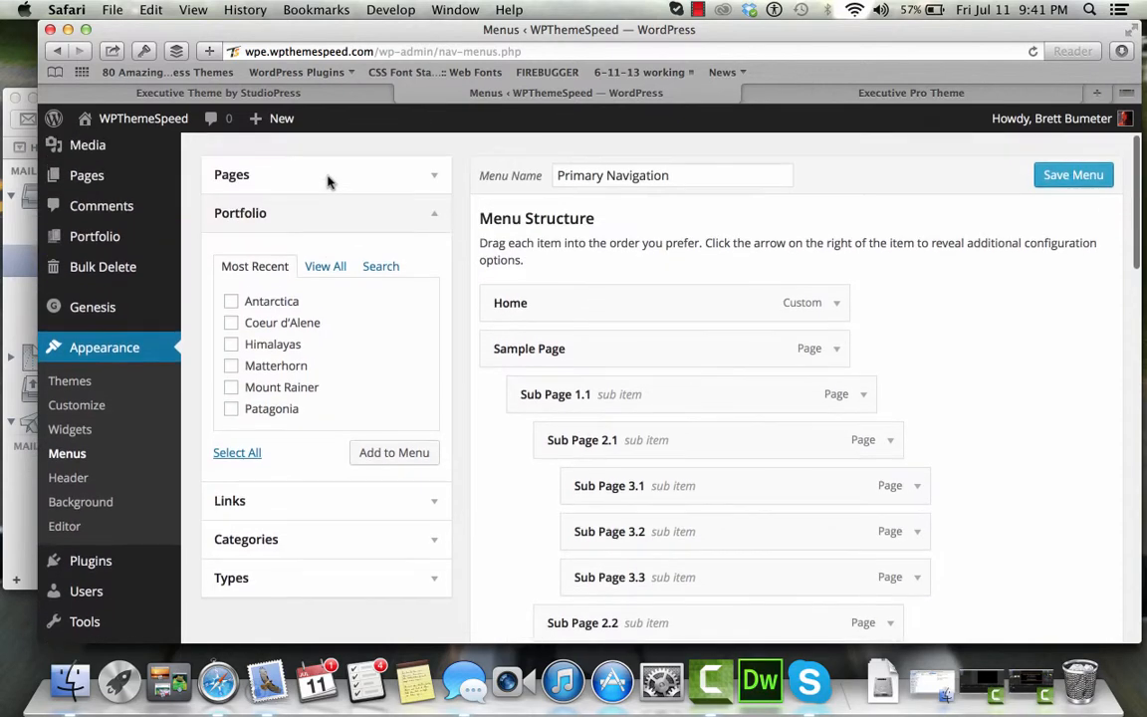
{"action": "scroll", "coordinate": [691, 435], "scroll_direction": "down", "scroll_amount": 10}
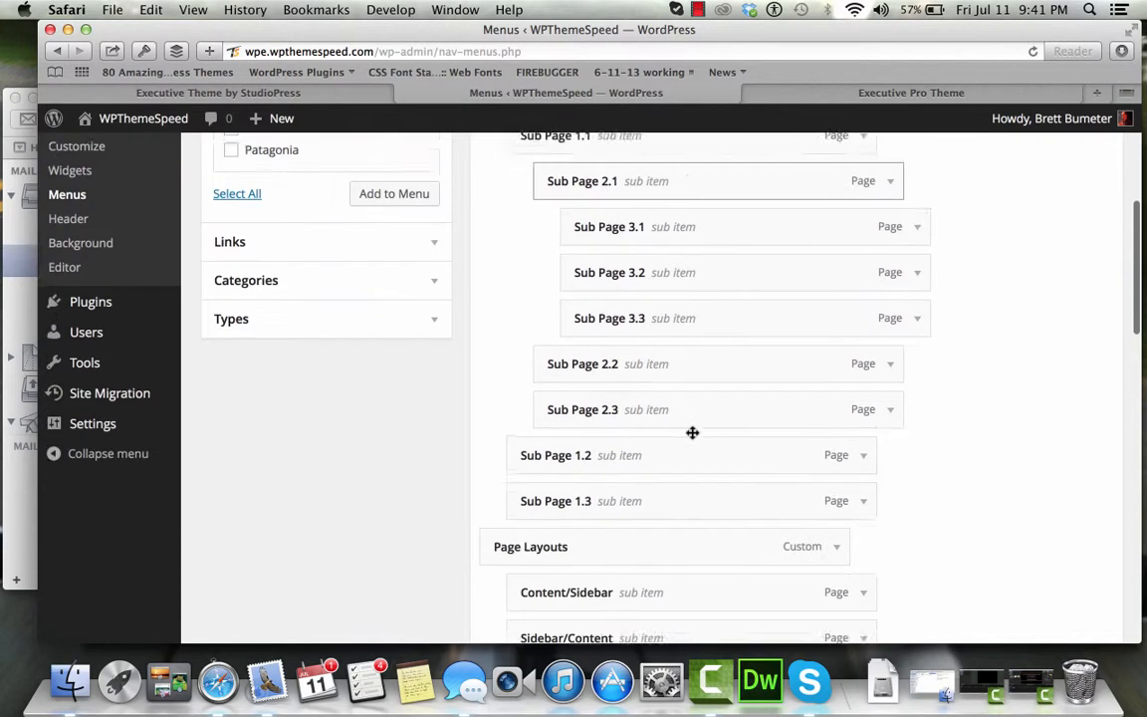
{"action": "left_click", "coordinate": [377, 50]}
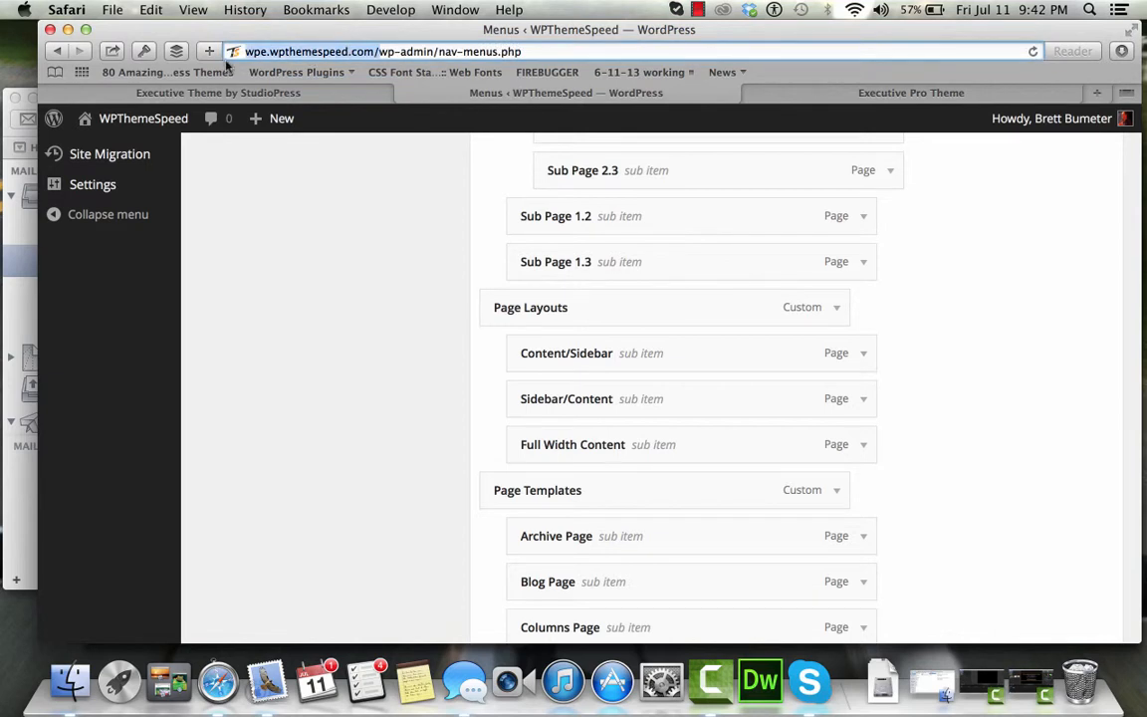
{"action": "scroll", "coordinate": [810, 409], "scroll_direction": "down", "scroll_amount": 5}
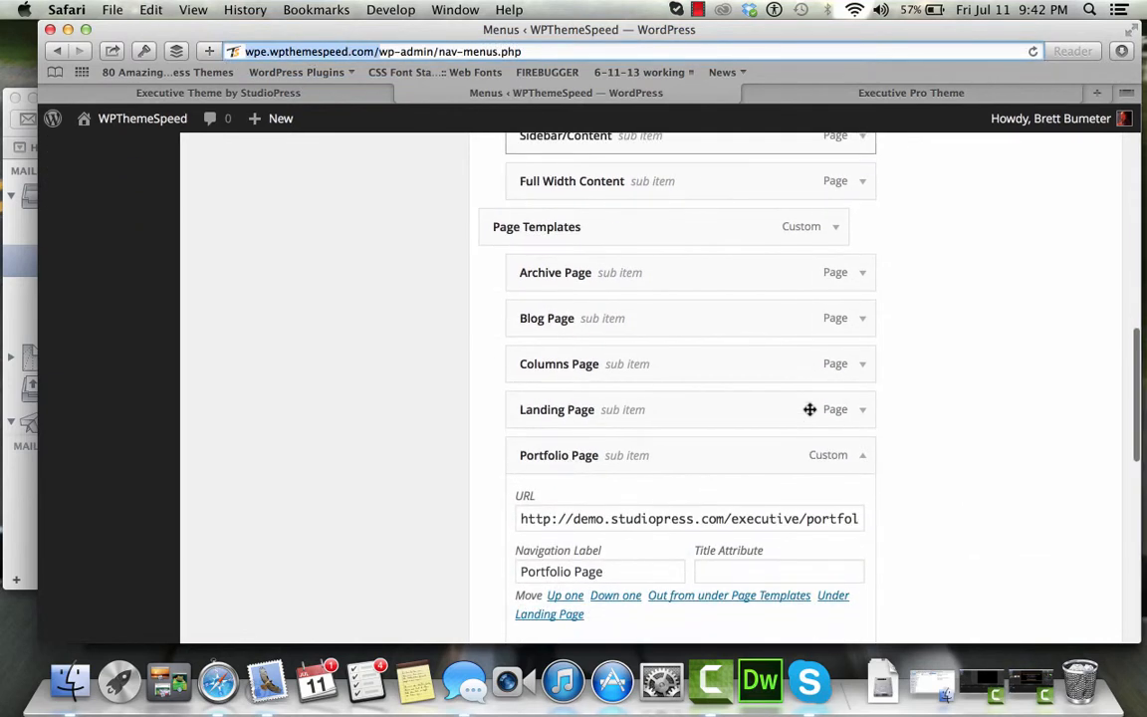
{"action": "left_click", "coordinate": [734, 520]}
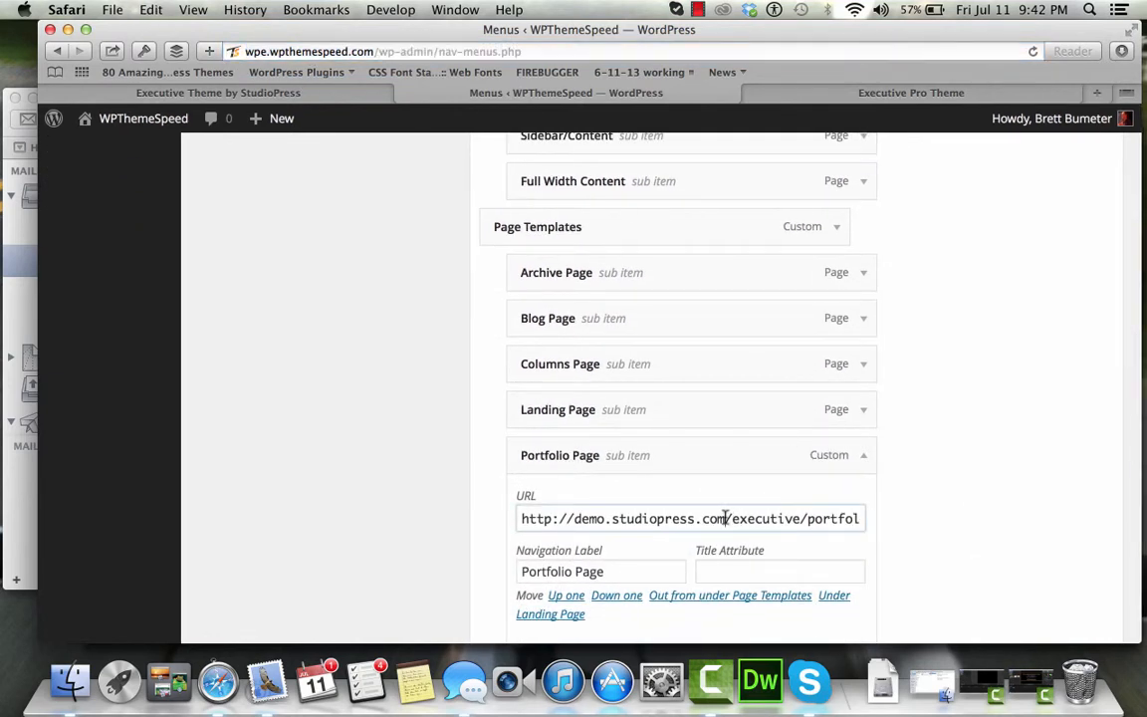
{"action": "left_click_drag", "start_coordinate": [726, 519], "coordinate": [521, 519]}
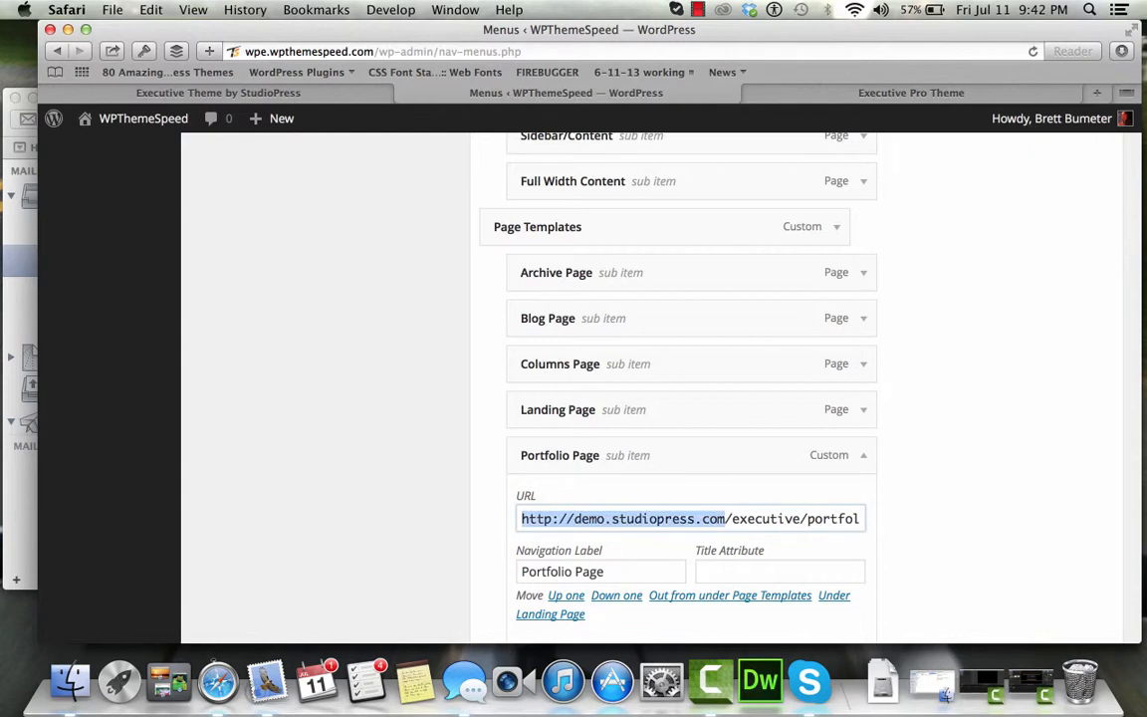
{"action": "type", "text": "http://wpe.wpthemespeed.com/"}
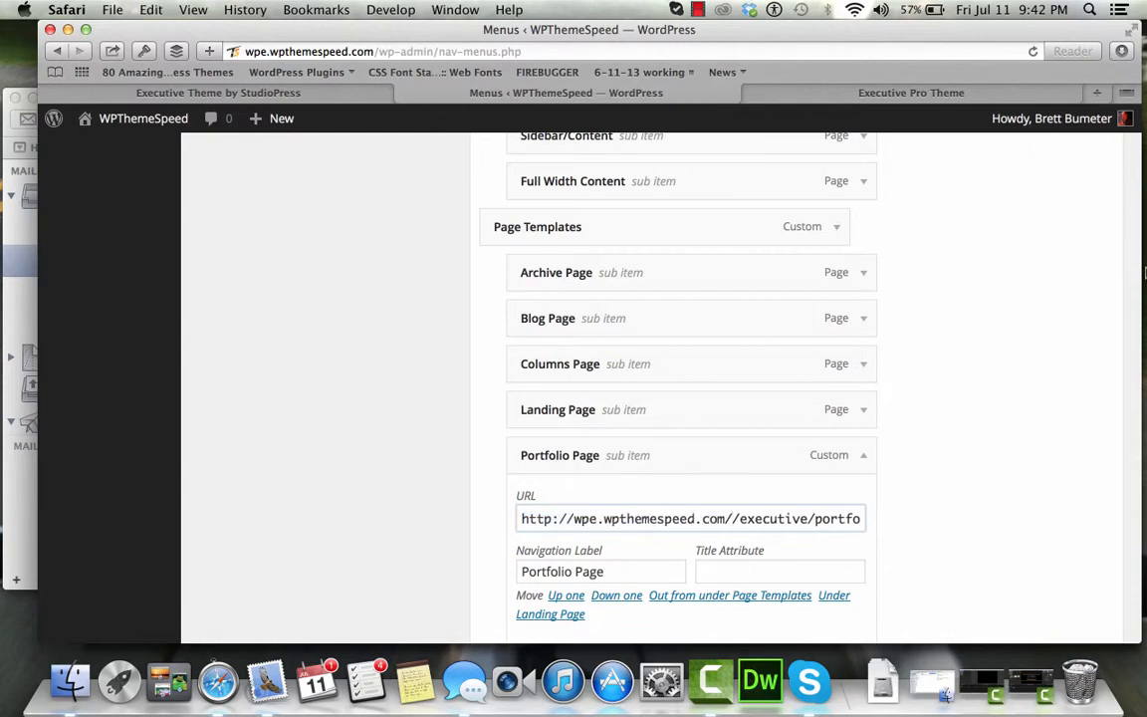
{"action": "key", "text": "BackSpace"}
{"action": "scroll", "coordinate": [981, 450], "scroll_direction": "down", "scroll_amount": 3}
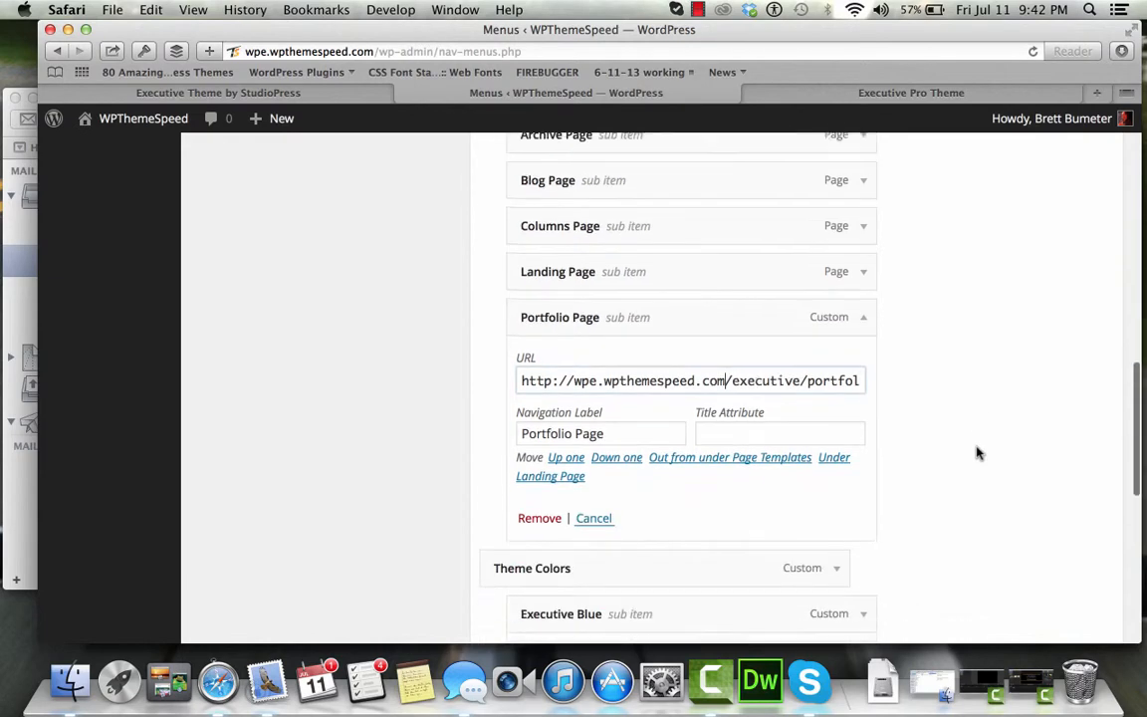
{"action": "left_click", "coordinate": [862, 308]}
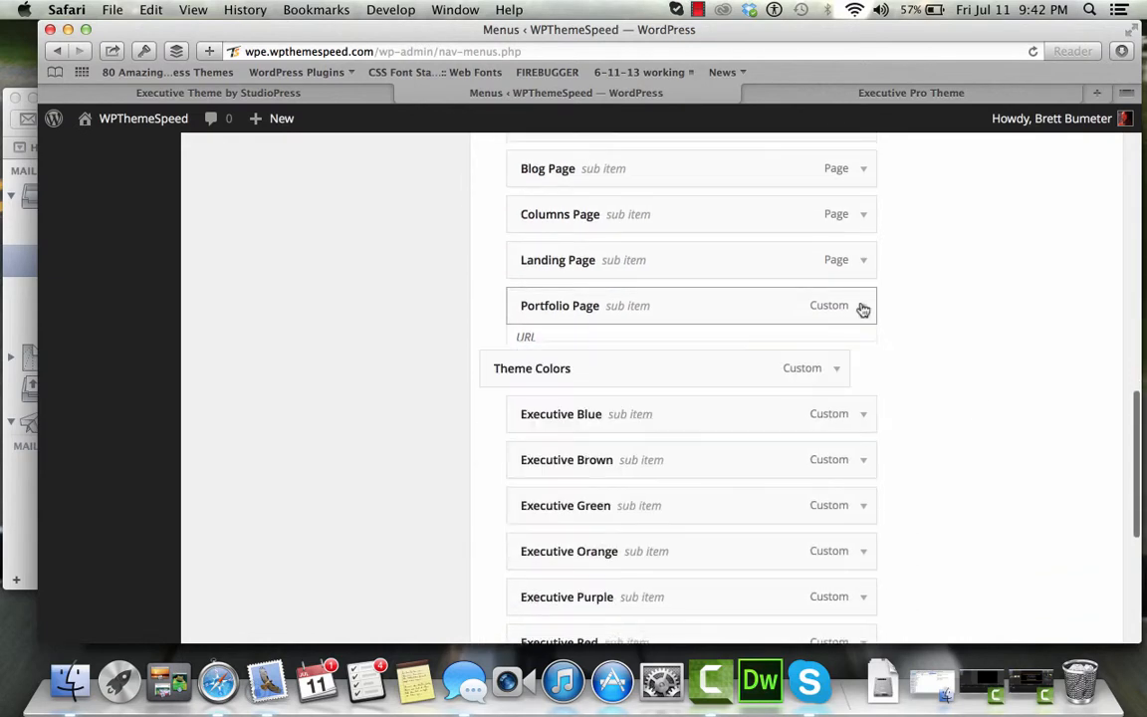
{"action": "scroll", "coordinate": [921, 418], "scroll_direction": "down", "scroll_amount": 6}
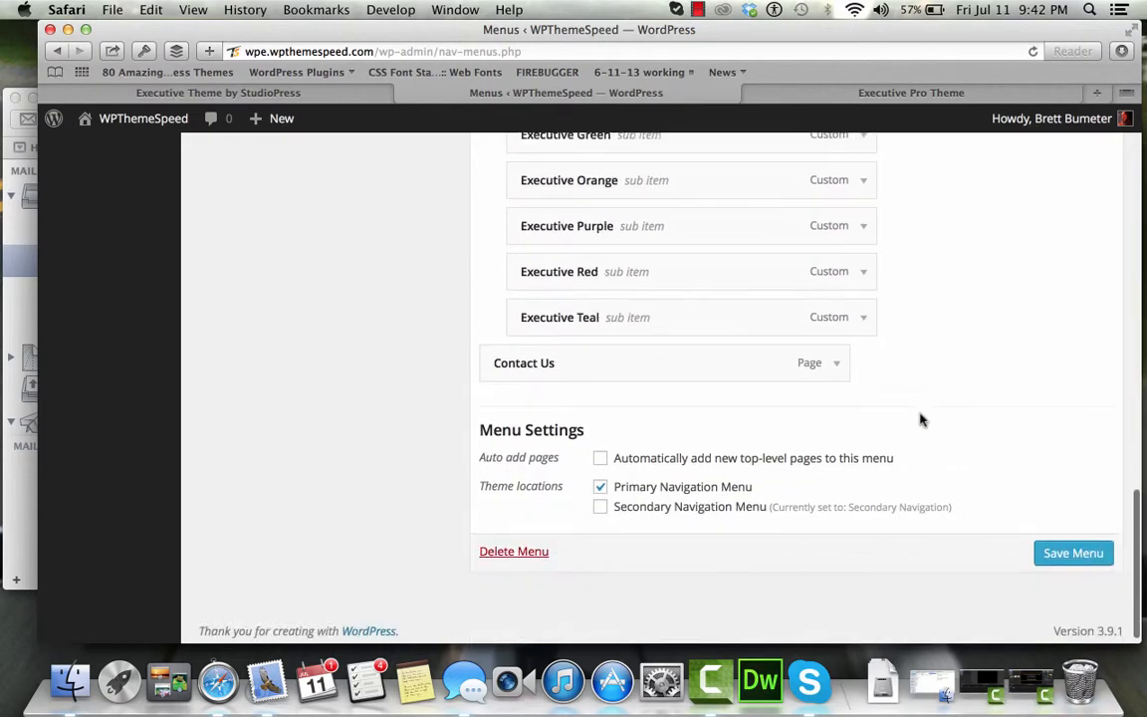
{"action": "left_click", "coordinate": [1056, 551]}
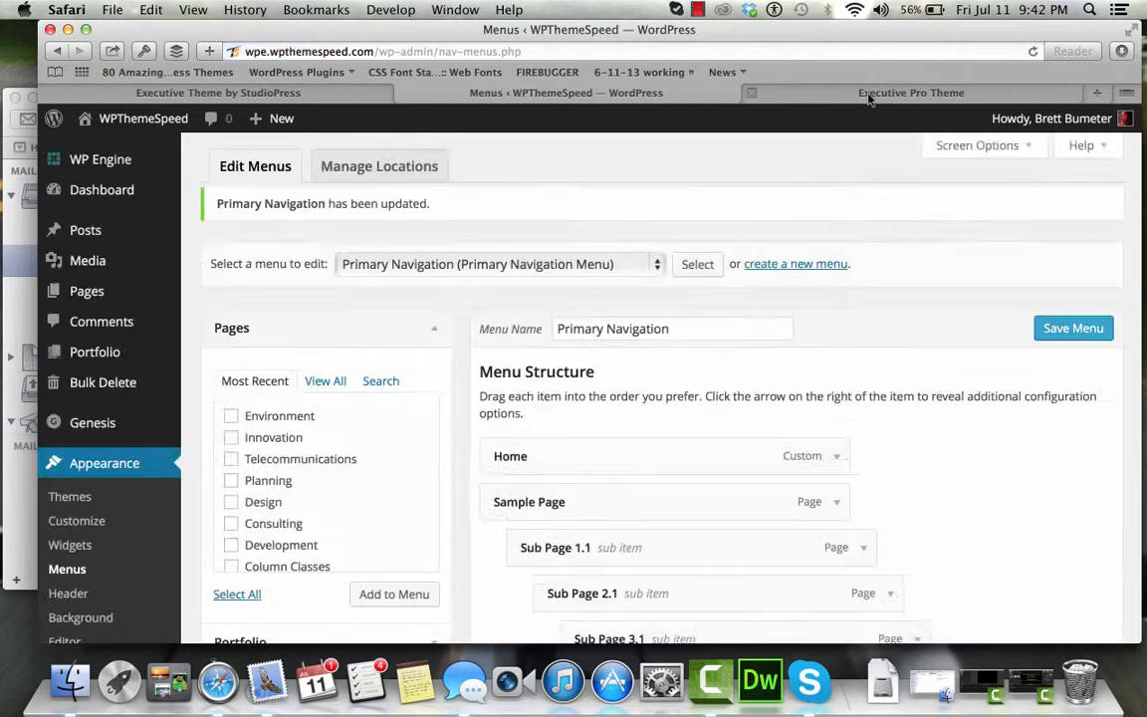
Search the Executive Pro setup guide for "portfolio" and read how to create the portfolio archive page and configure its archive settings
{"action": "left_click", "coordinate": [869, 95]}
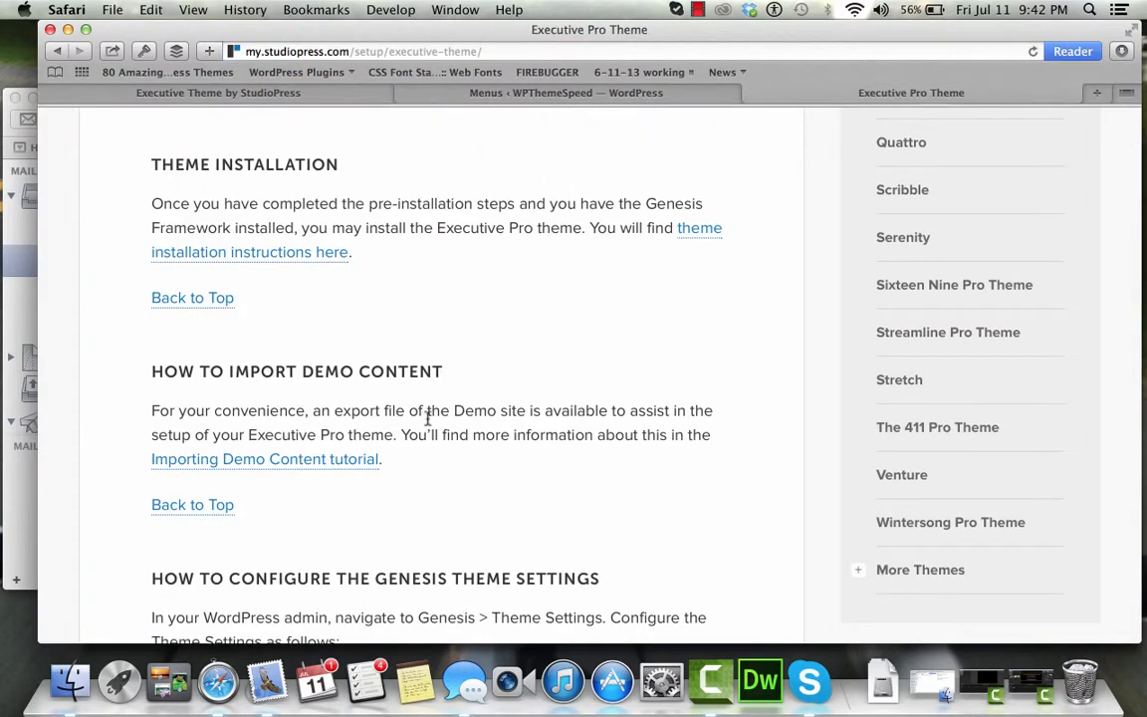
{"action": "key", "text": "super+f"}
{"action": "type", "text": "portfolio"}
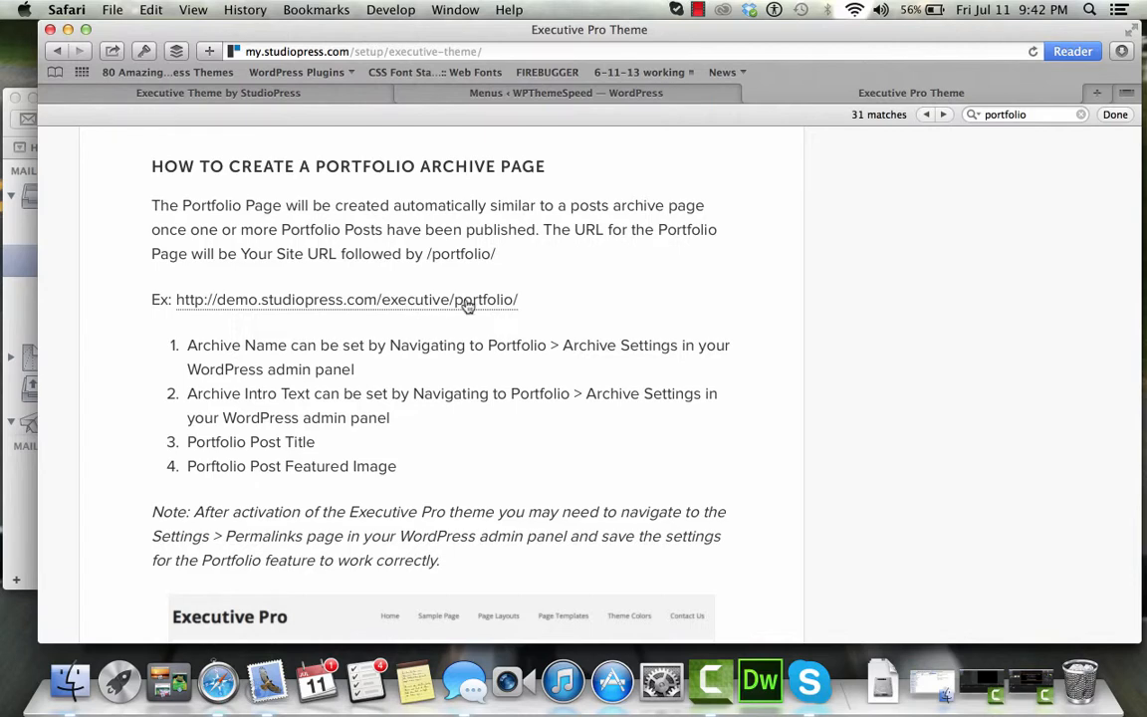
{"action": "scroll", "coordinate": [412, 344], "scroll_direction": "down", "scroll_amount": 2}
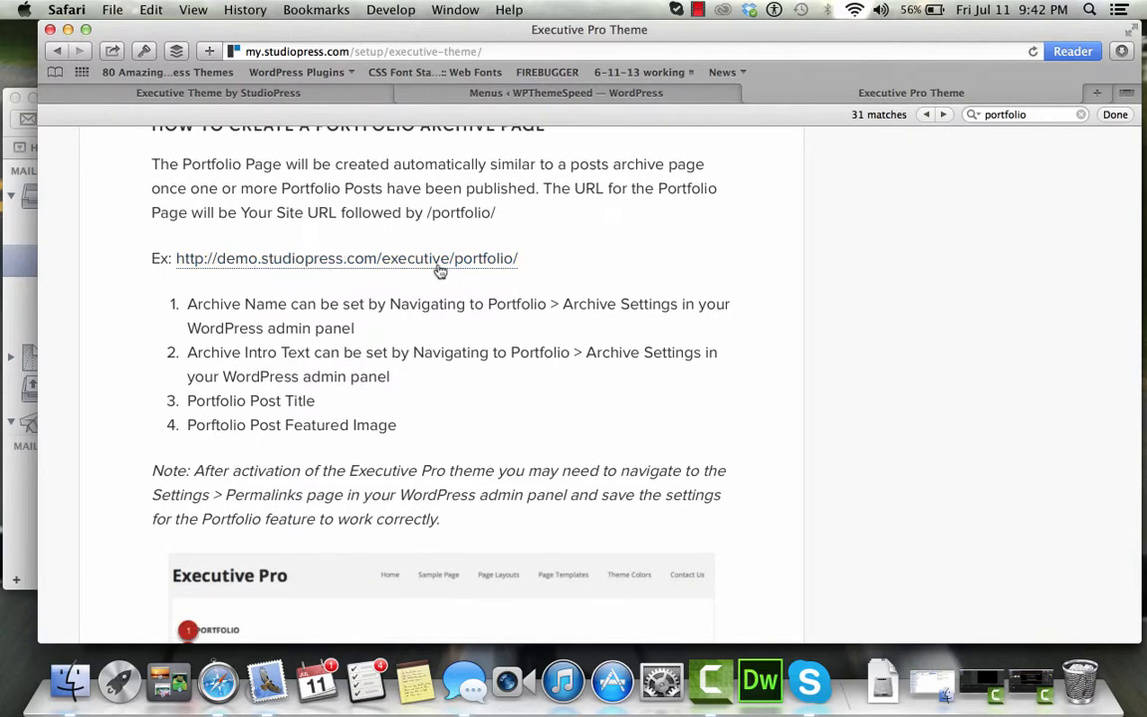
{"action": "scroll", "coordinate": [440, 271], "scroll_direction": "down", "scroll_amount": 3}
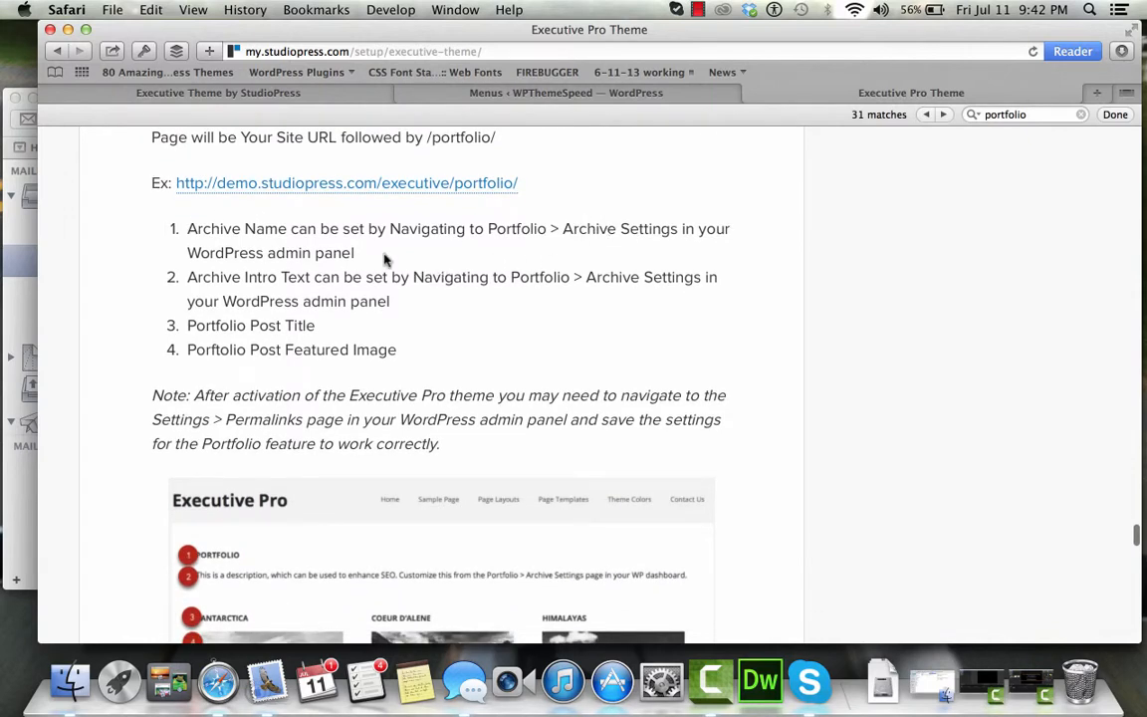
{"action": "scroll", "coordinate": [353, 259], "scroll_direction": "down", "scroll_amount": 15}
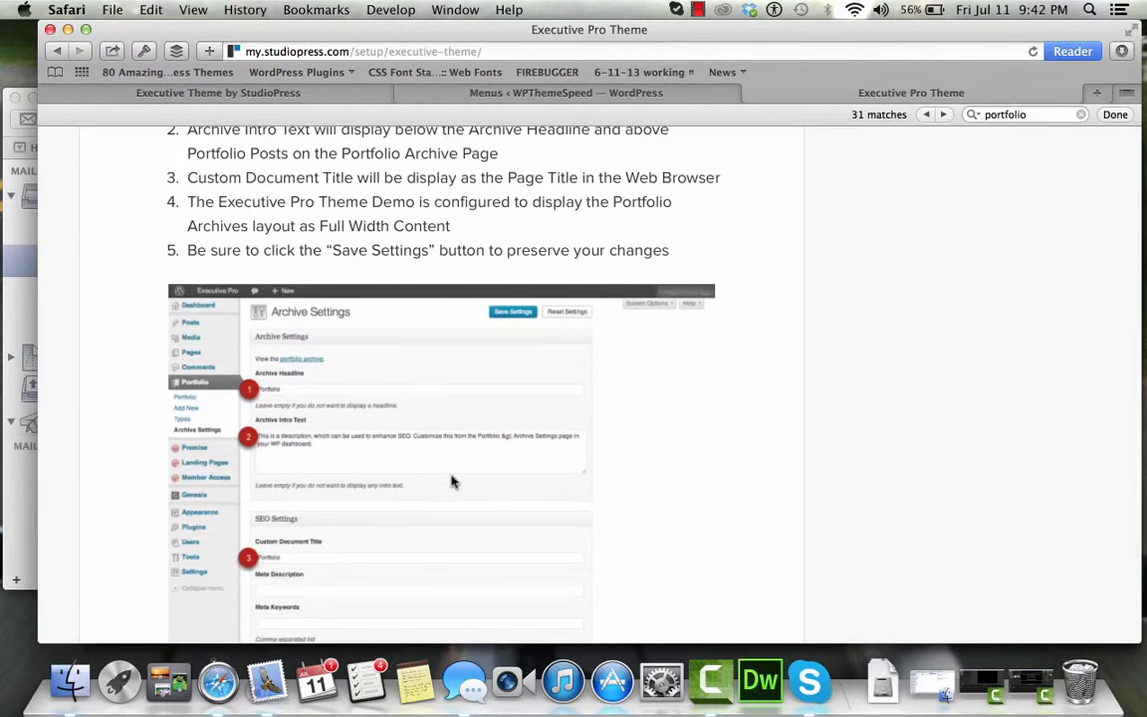
{"action": "scroll", "coordinate": [453, 479], "scroll_direction": "down", "scroll_amount": 4}
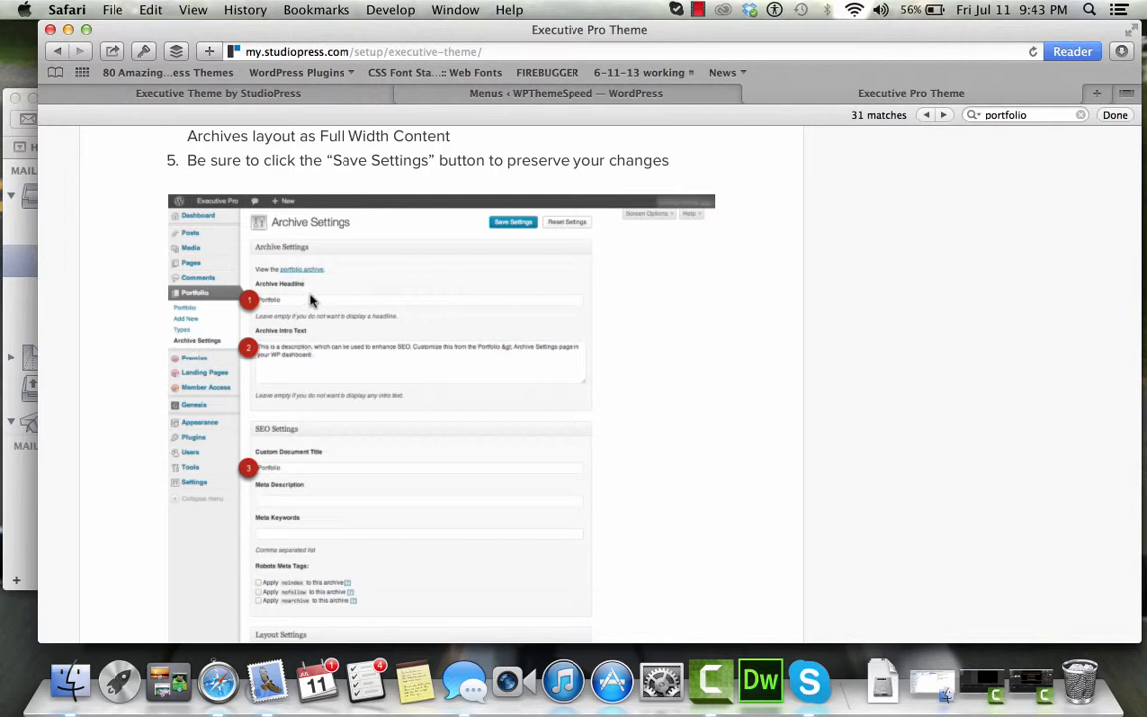
In the Portfolio archive settings, fill the Archive Intro Text with the description copied from the demo's Portfolio page and save
{"action": "left_click", "coordinate": [575, 93]}
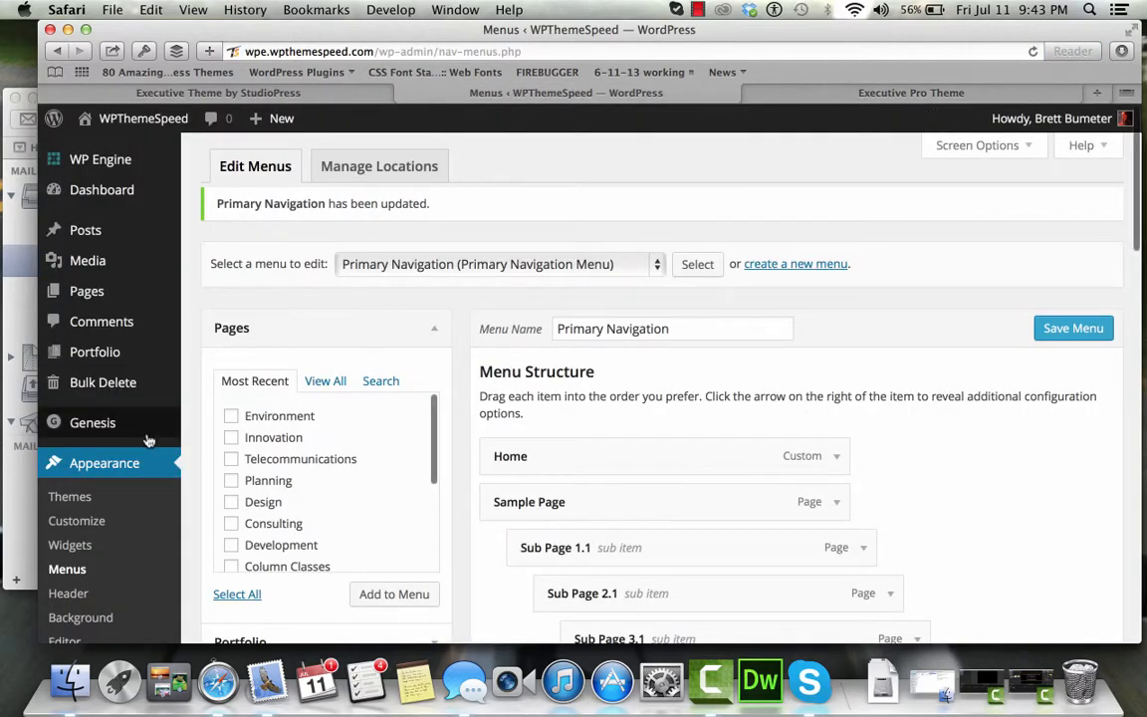
{"action": "mouse_move", "coordinate": [143, 351]}
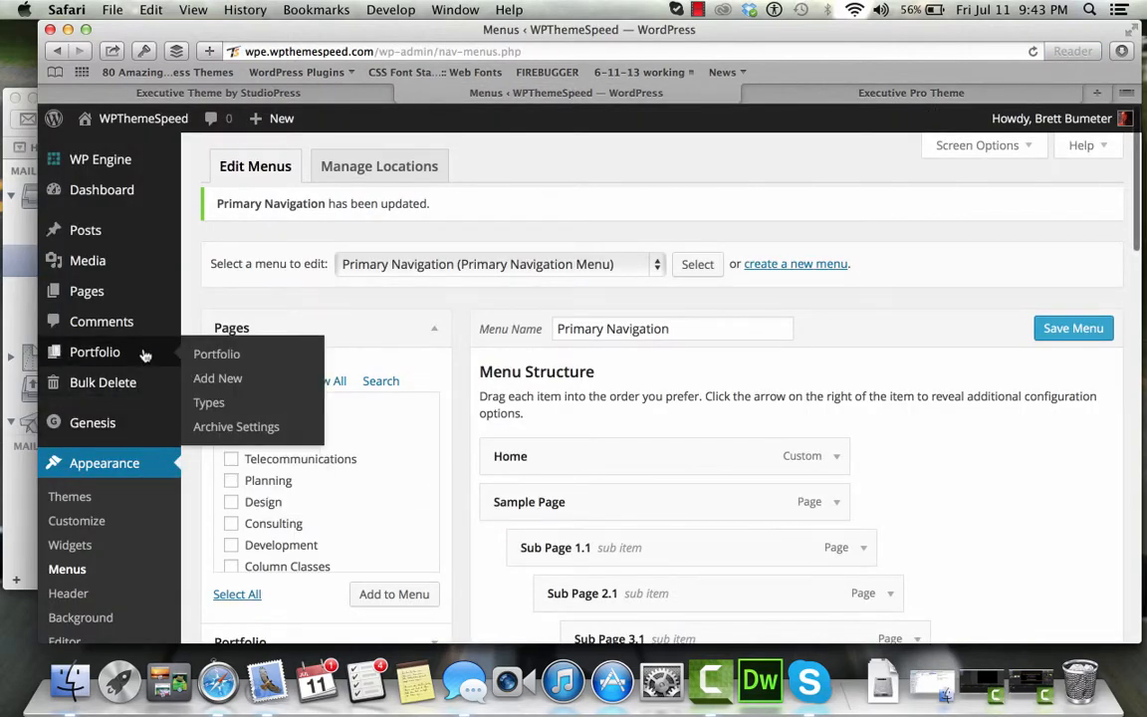
{"action": "left_click", "coordinate": [234, 428]}
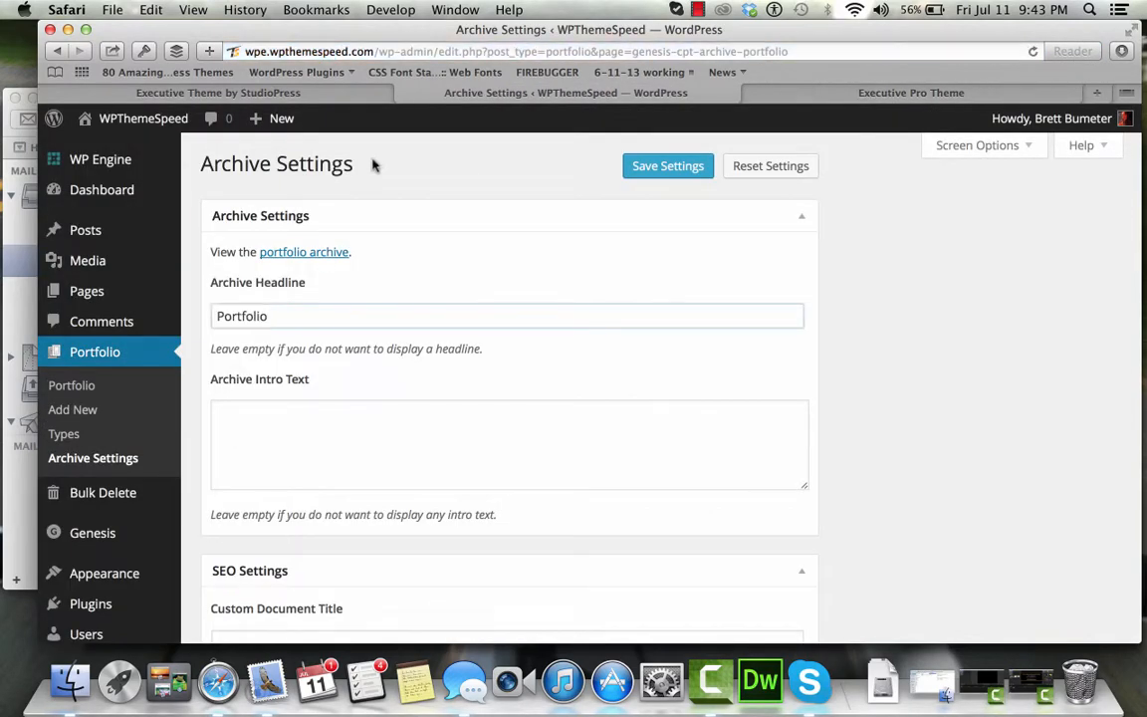
{"action": "left_click", "coordinate": [305, 93]}
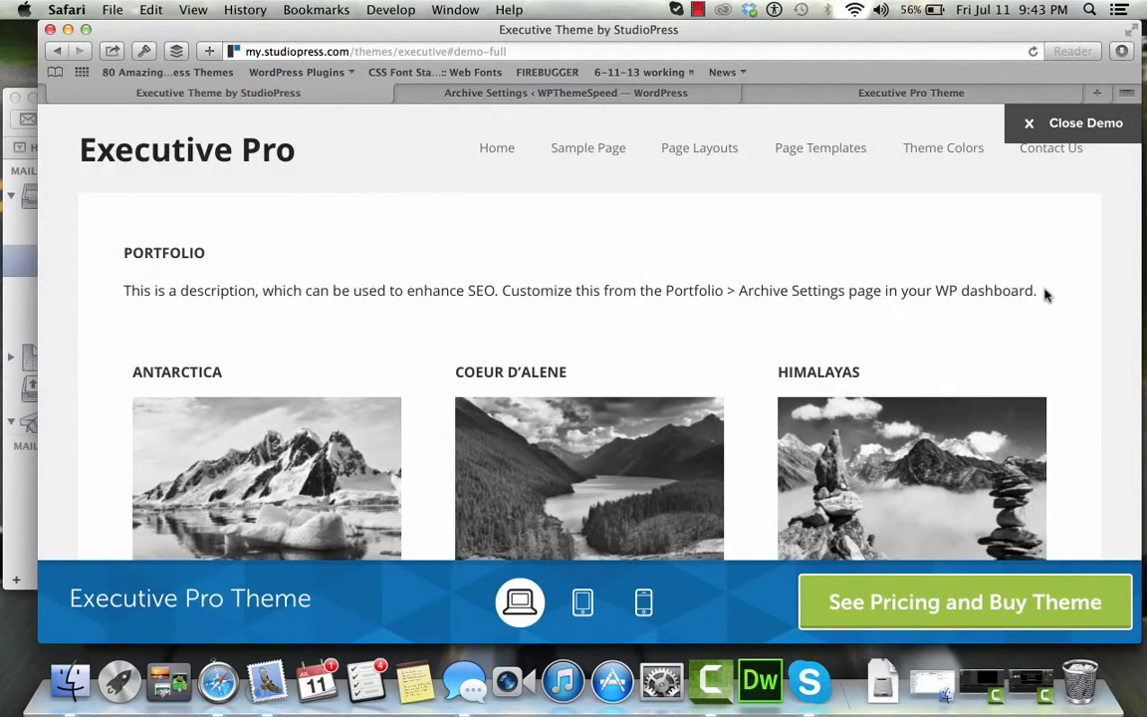
{"action": "left_click_drag", "start_coordinate": [1046, 294], "coordinate": [776, 228]}
{"action": "left_click", "coordinate": [471, 311]}
{"action": "left_click_drag", "start_coordinate": [215, 320], "coordinate": [128, 299]}
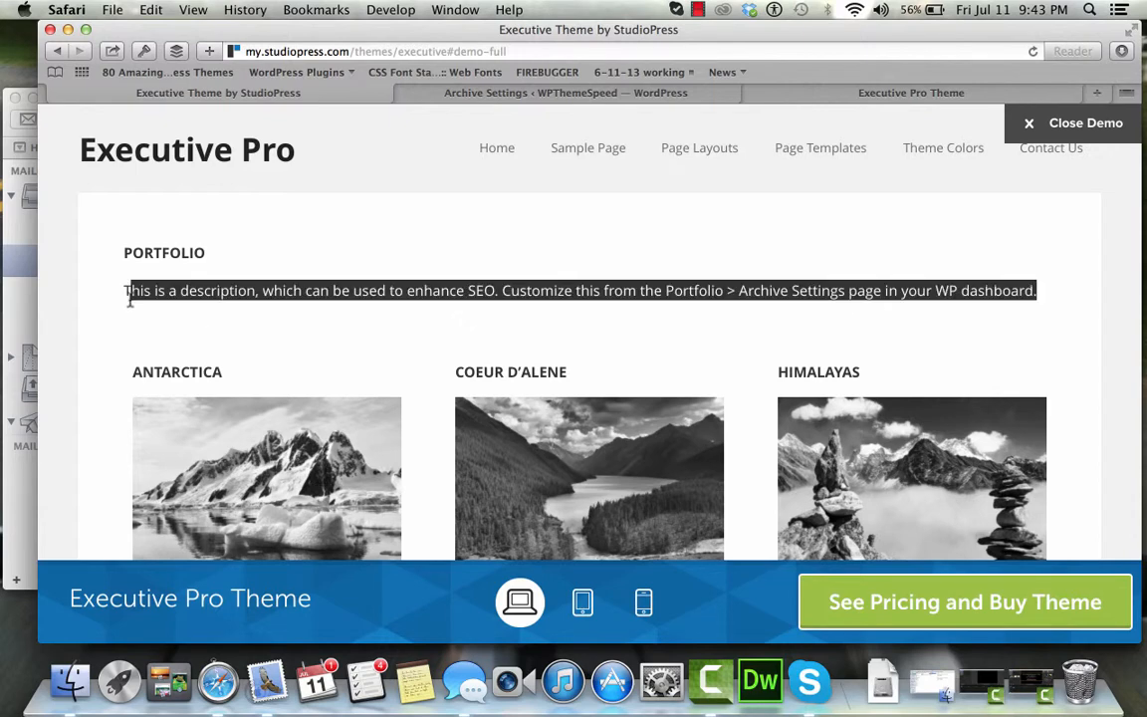
{"action": "left_click", "coordinate": [581, 92]}
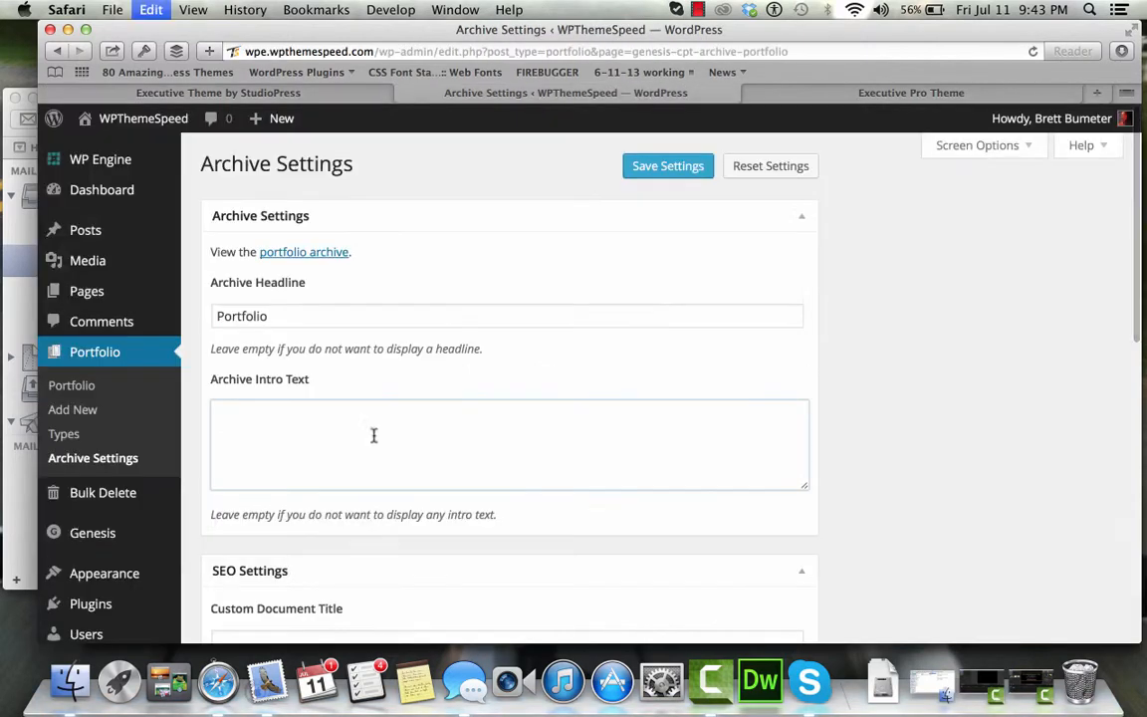
{"action": "scroll", "coordinate": [617, 461], "scroll_direction": "down", "scroll_amount": 8}
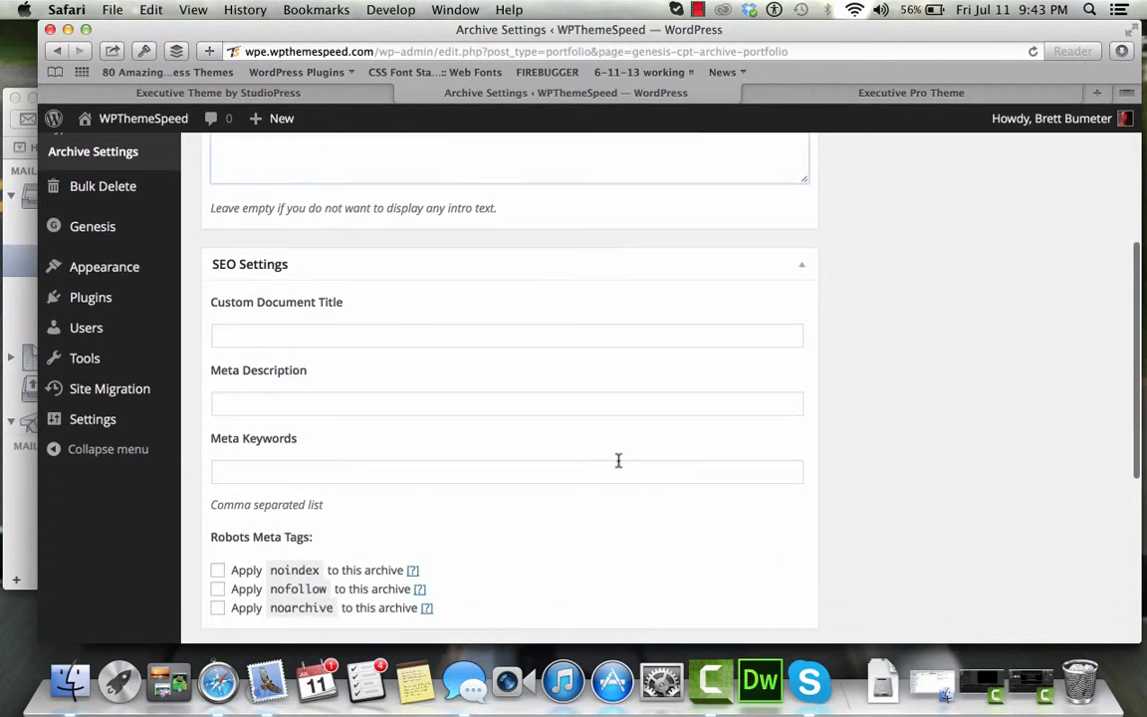
{"action": "scroll", "coordinate": [618, 466], "scroll_direction": "down", "scroll_amount": 5}
{"action": "left_click", "coordinate": [668, 553]}
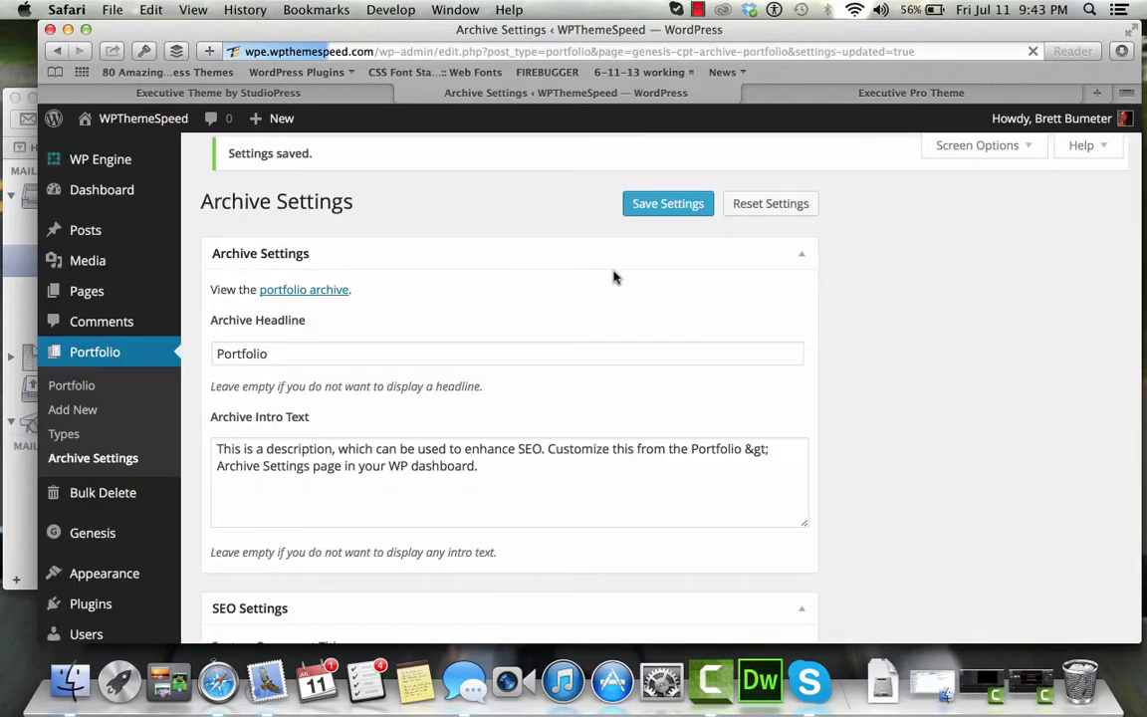
Visit the test site's front page and check the Portfolio Page link under Page Templates
{"action": "mouse_move", "coordinate": [129, 120]}
{"action": "left_click", "coordinate": [137, 149]}
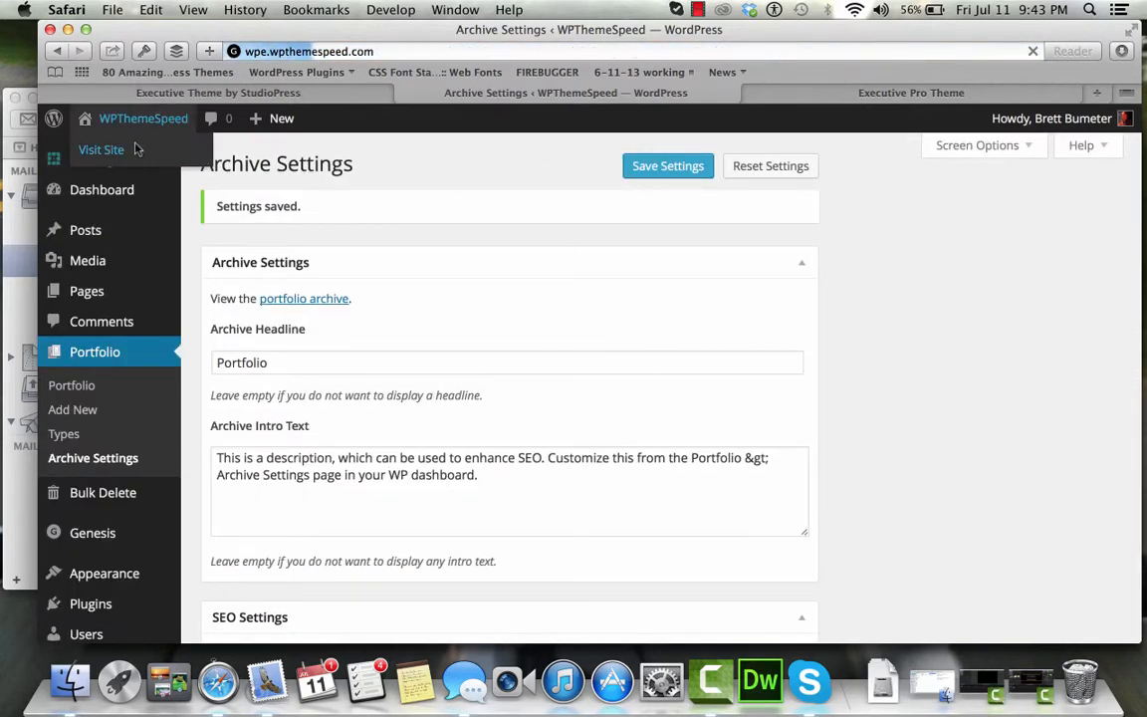
{"action": "mouse_move", "coordinate": [416, 253]}
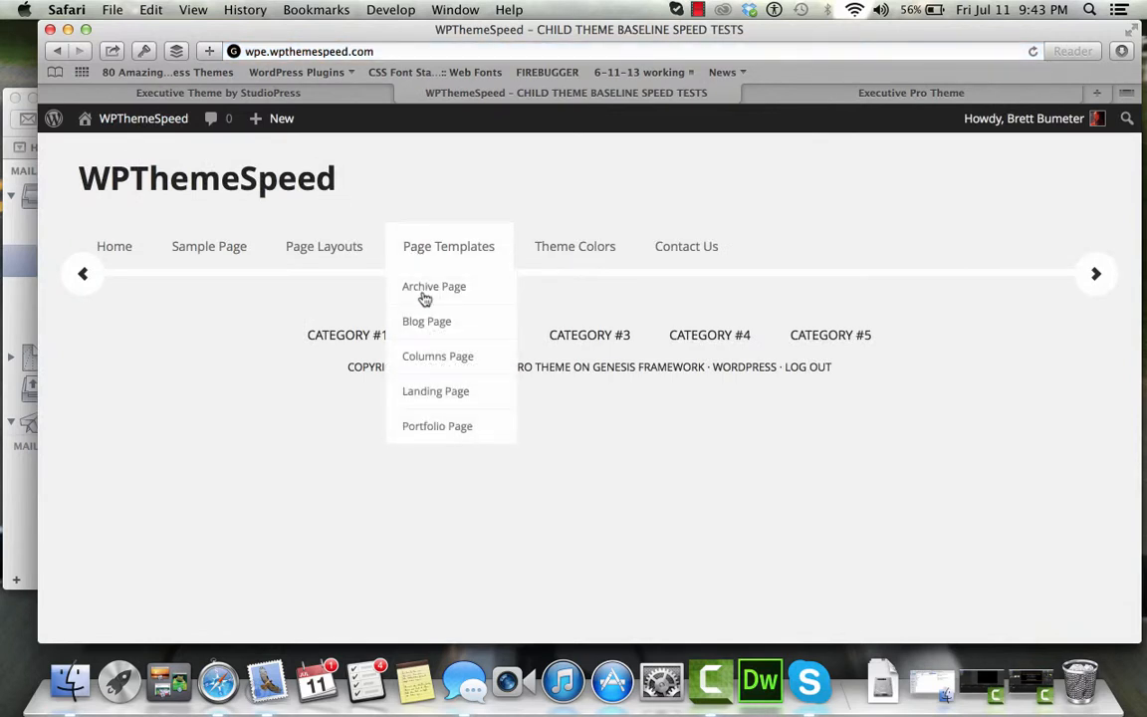
{"action": "left_click", "coordinate": [437, 427]}
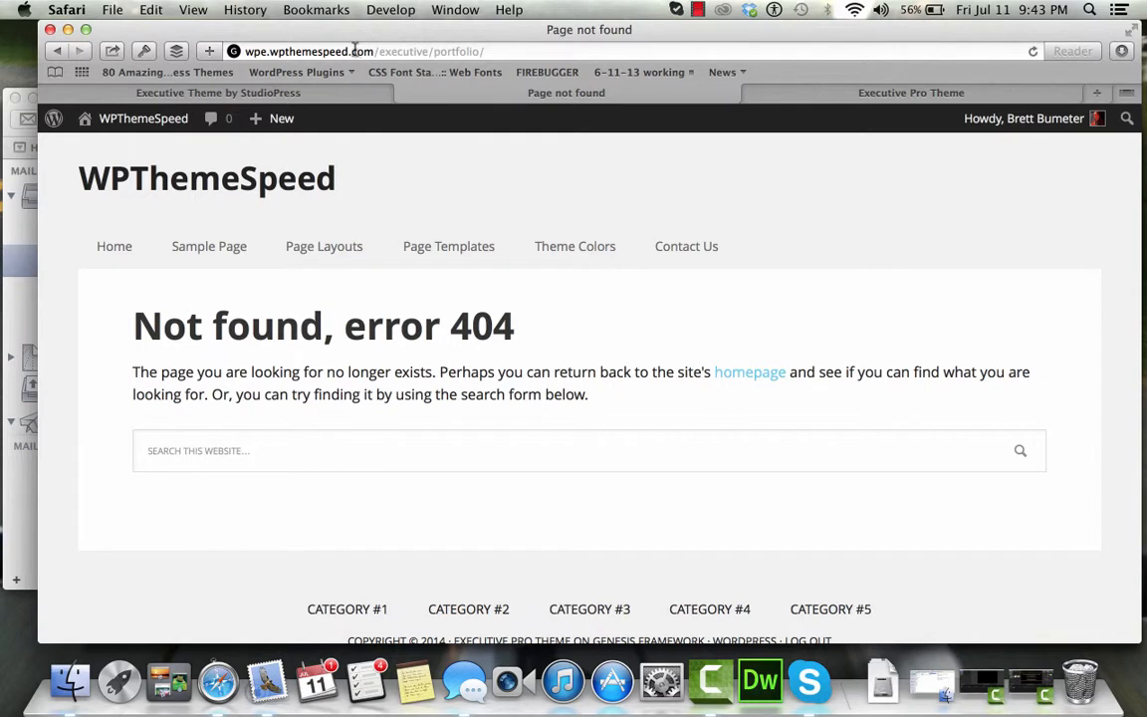
{"action": "mouse_move", "coordinate": [438, 246]}
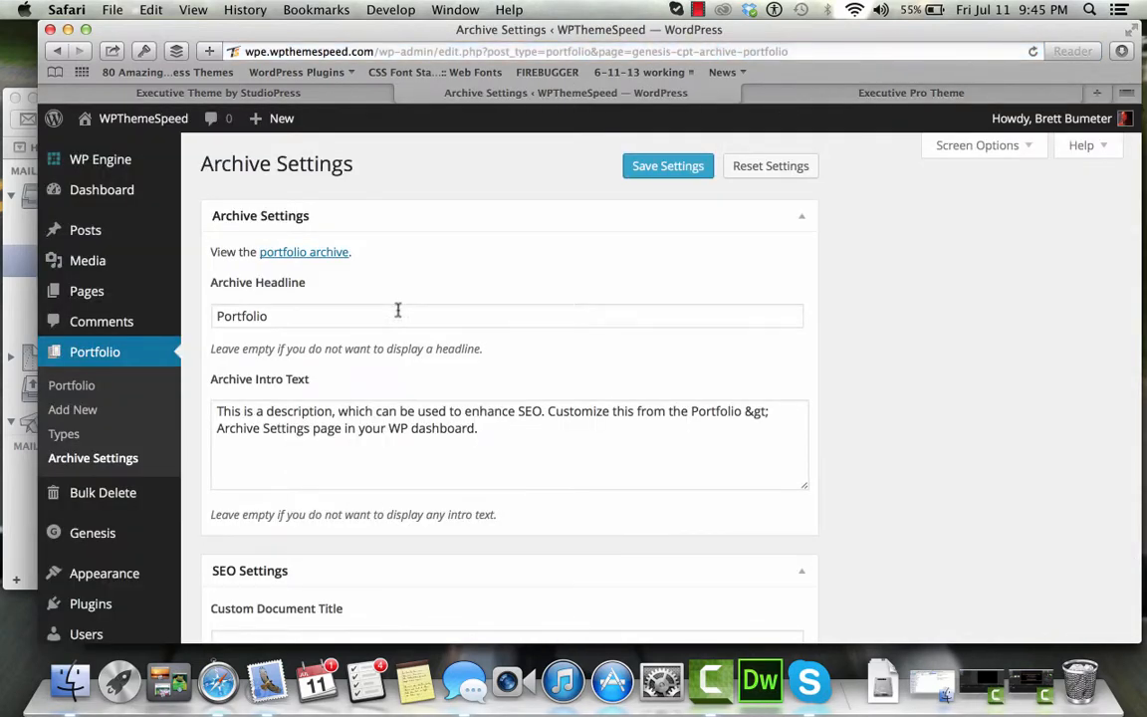
View the portfolio archive in a separate window from the Archive Settings page, copy its URL and close that window
{"action": "right_click", "coordinate": [305, 254]}
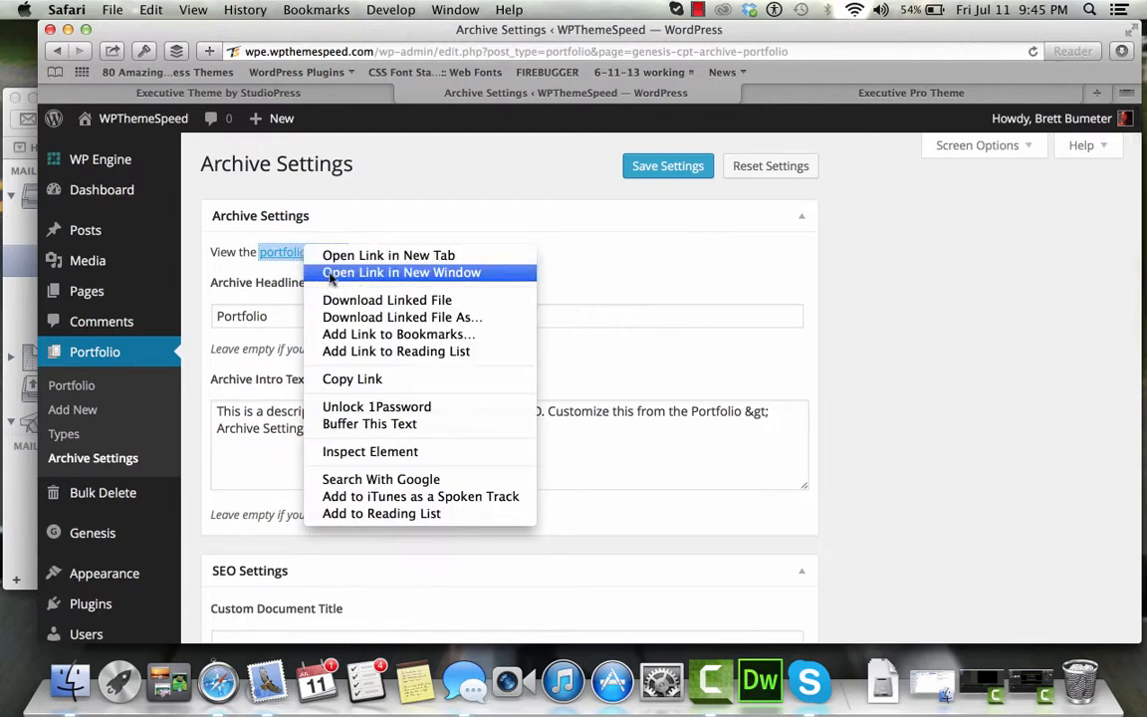
{"action": "left_click", "coordinate": [331, 274]}
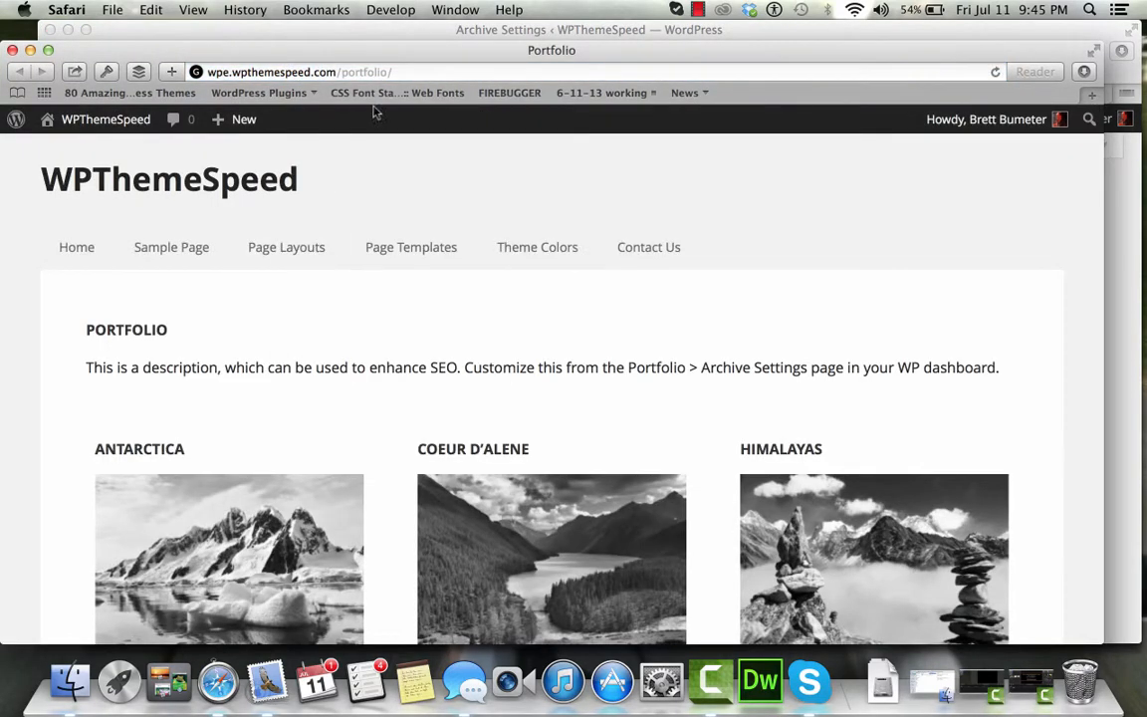
{"action": "left_click", "coordinate": [370, 71]}
{"action": "key", "text": "super+c"}
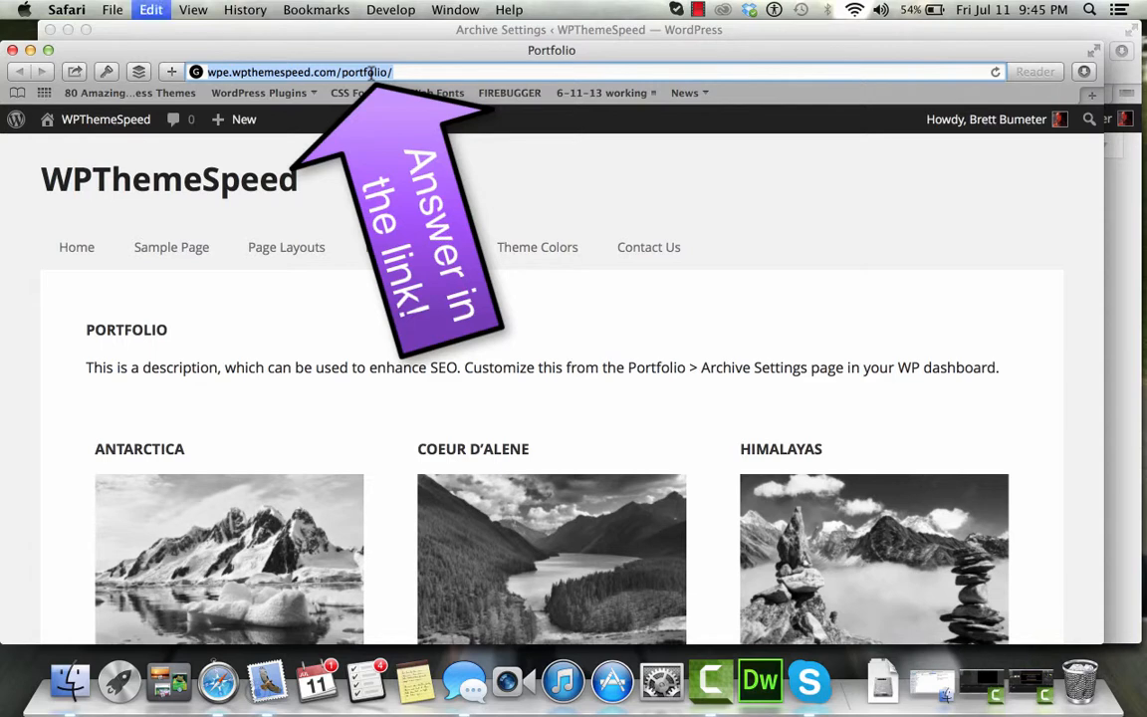
{"action": "left_click", "coordinate": [12, 50]}
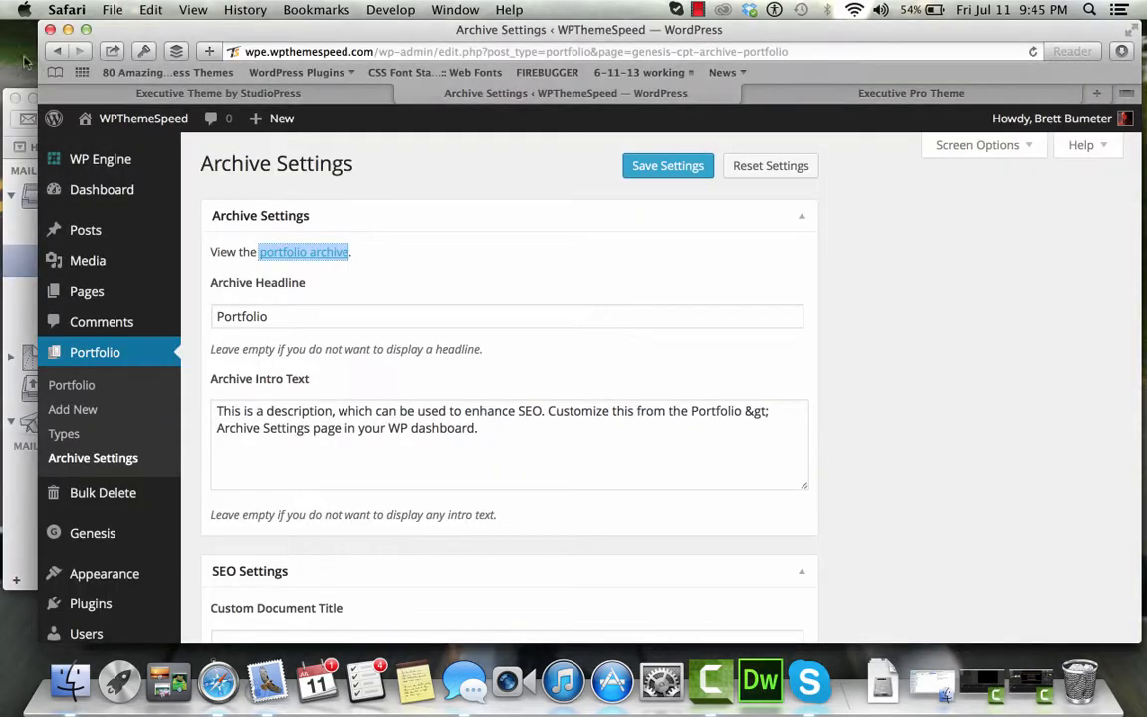
Open the menu editor for the site's Primary Navigation menu
{"action": "scroll", "coordinate": [377, 301], "scroll_direction": "down", "scroll_amount": 1}
{"action": "scroll", "coordinate": [377, 301], "scroll_direction": "down", "scroll_amount": 1}
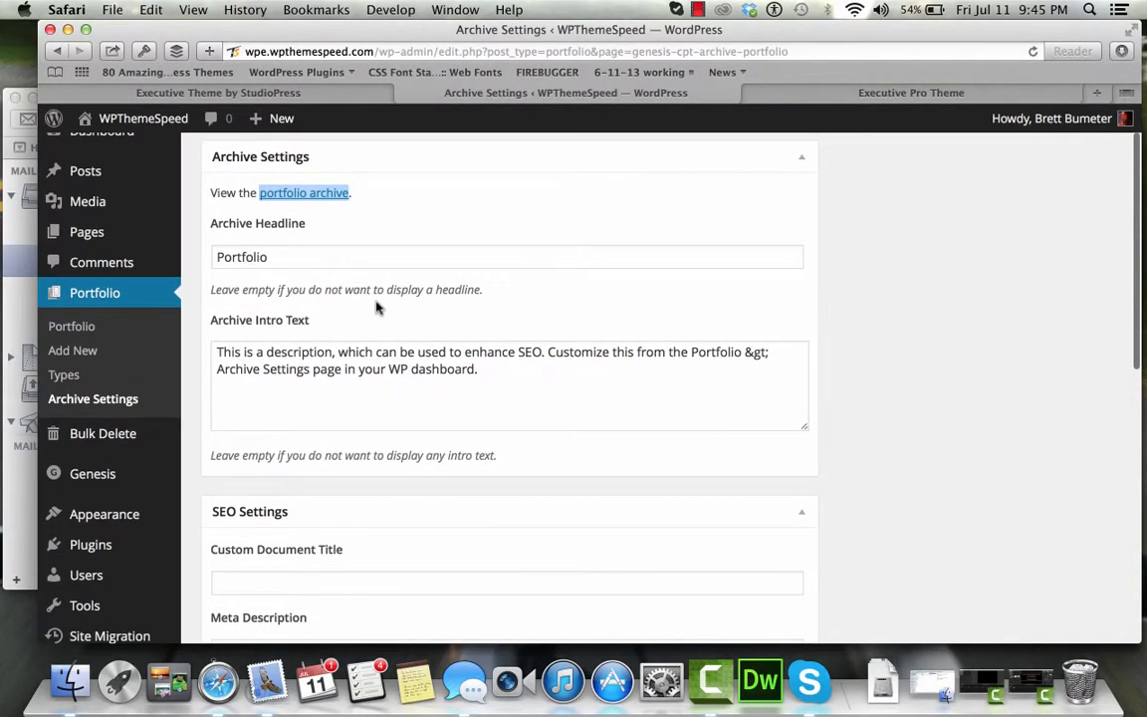
{"action": "scroll", "coordinate": [376, 304], "scroll_direction": "down", "scroll_amount": 5}
{"action": "mouse_move", "coordinate": [107, 403]}
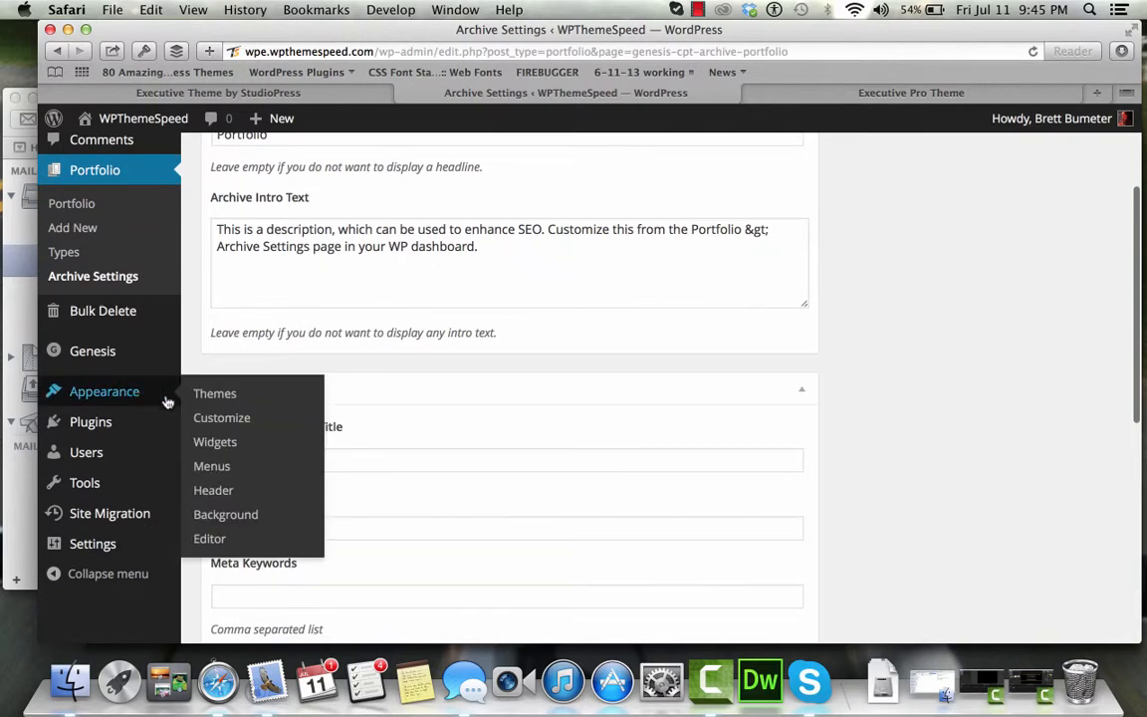
{"action": "left_click", "coordinate": [228, 467]}
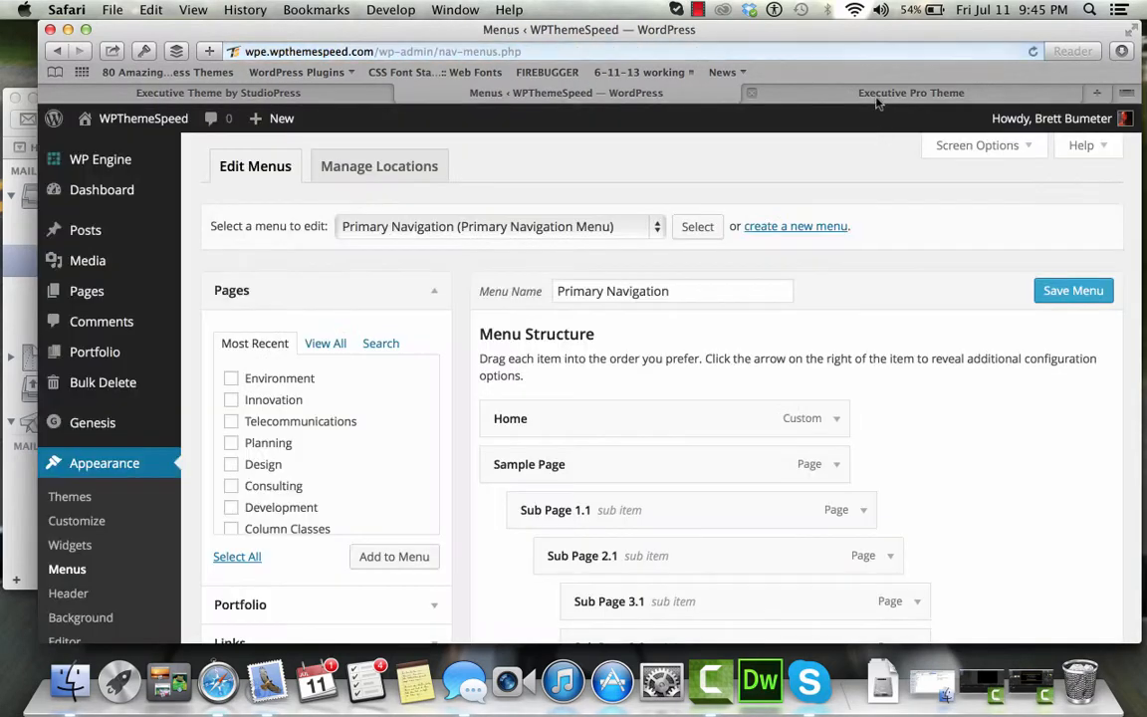
Check the Executive Pro setup guide's section on creating a portfolio archive page for the archive's URL format
{"action": "left_click", "coordinate": [788, 88]}
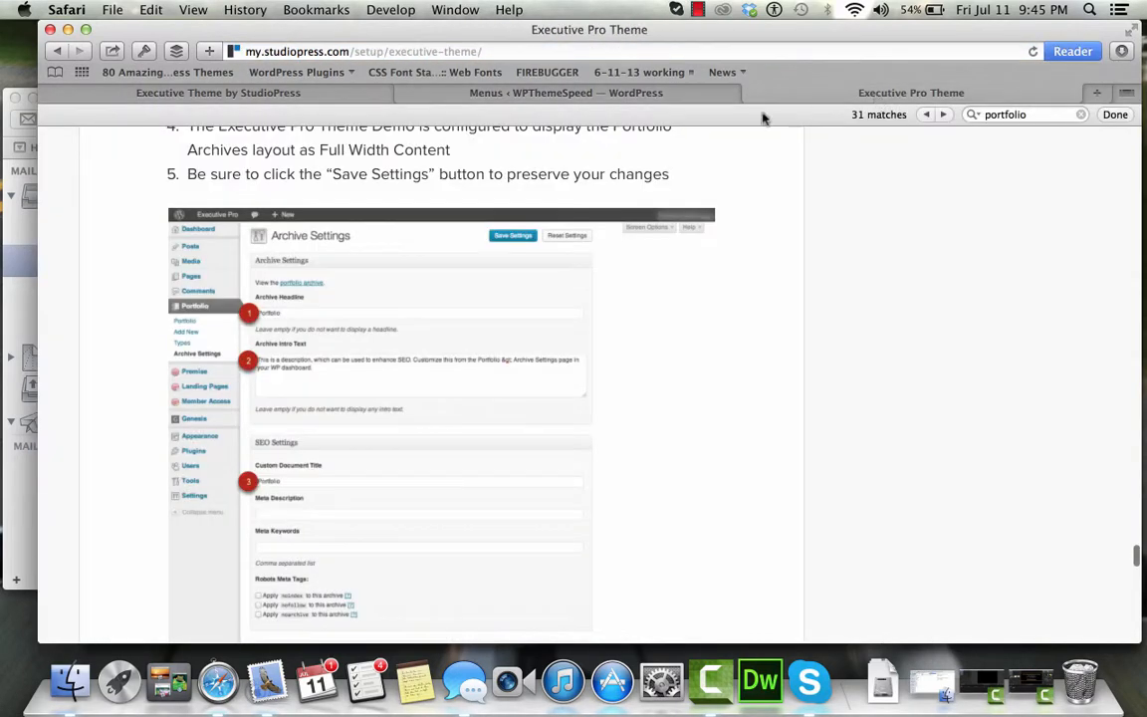
{"action": "scroll", "coordinate": [636, 323], "scroll_direction": "up", "scroll_amount": 10}
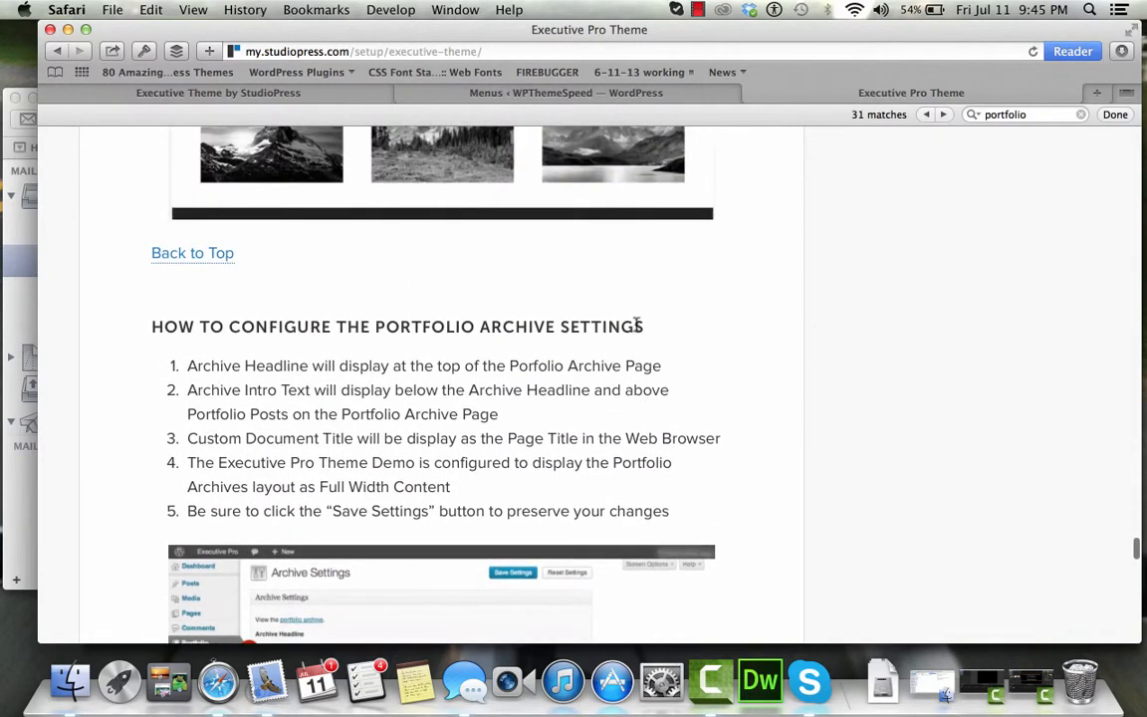
{"action": "scroll", "coordinate": [638, 327], "scroll_direction": "up", "scroll_amount": 15}
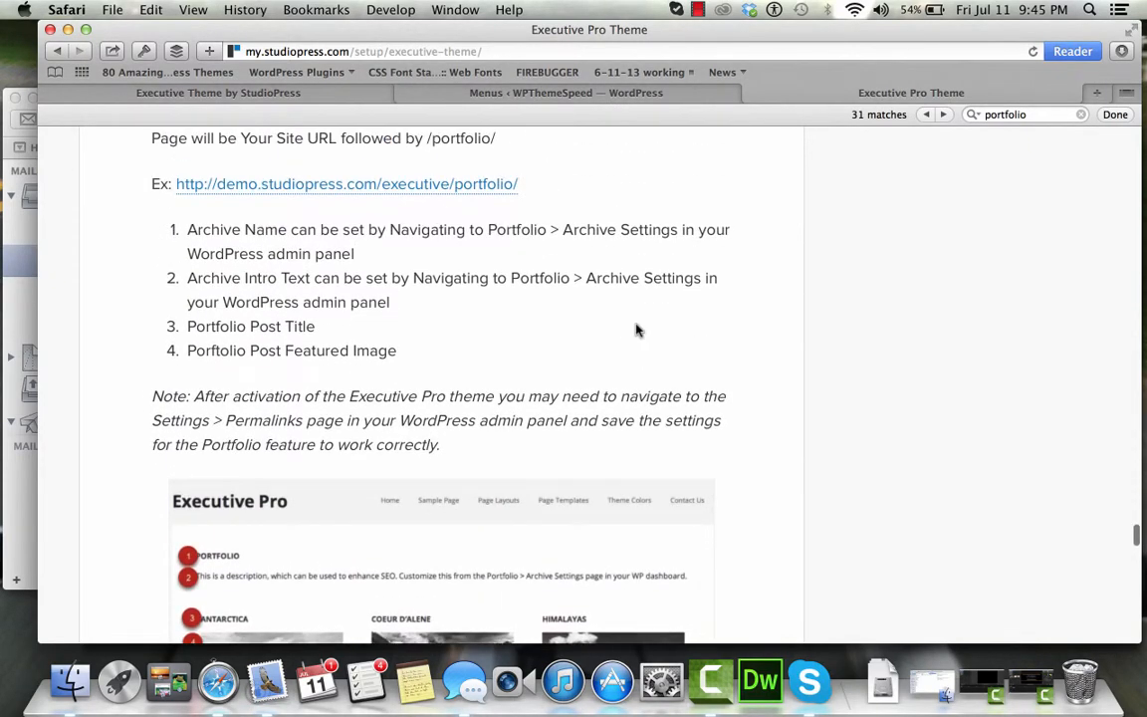
{"action": "scroll", "coordinate": [637, 330], "scroll_direction": "up", "scroll_amount": 4}
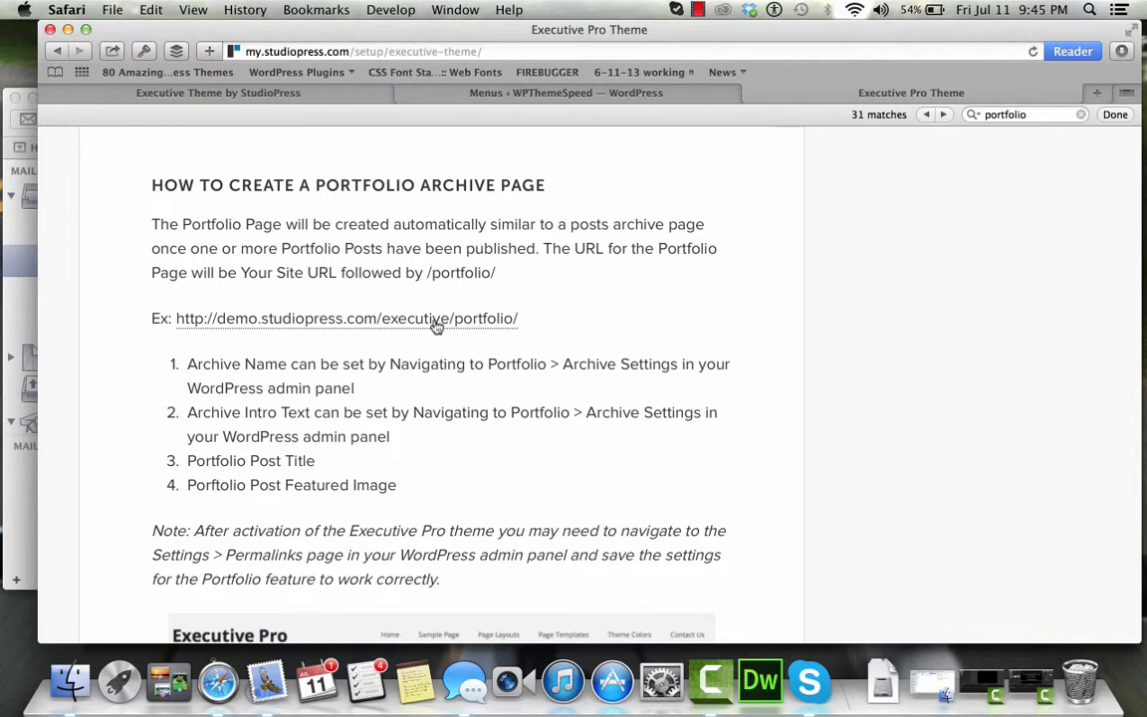
{"action": "left_click", "coordinate": [491, 97]}
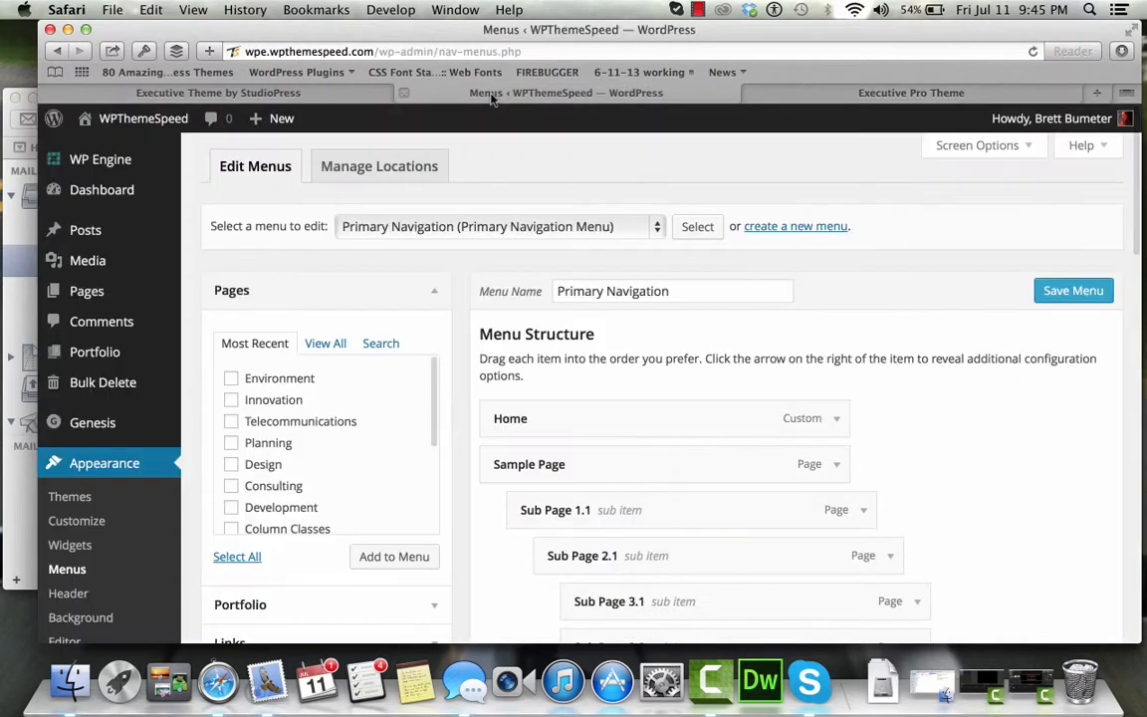
{"action": "scroll", "coordinate": [617, 396], "scroll_direction": "down", "scroll_amount": 10}
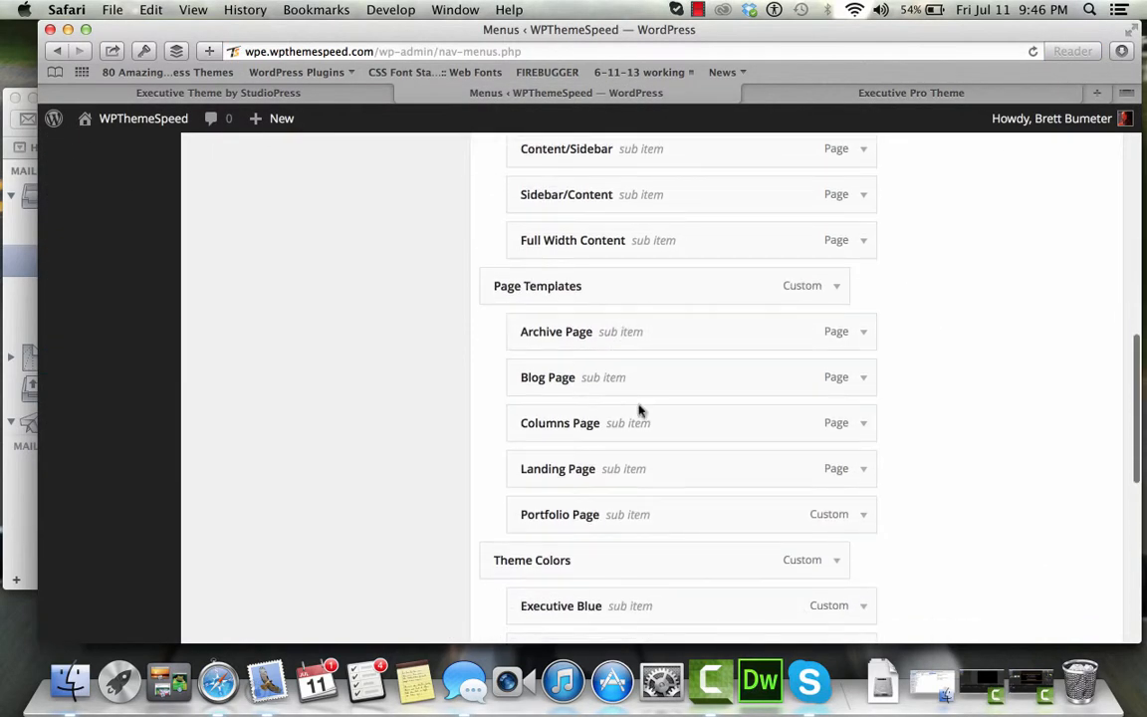
{"action": "left_click", "coordinate": [863, 516]}
{"action": "scroll", "coordinate": [862, 523], "scroll_direction": "down", "scroll_amount": 3}
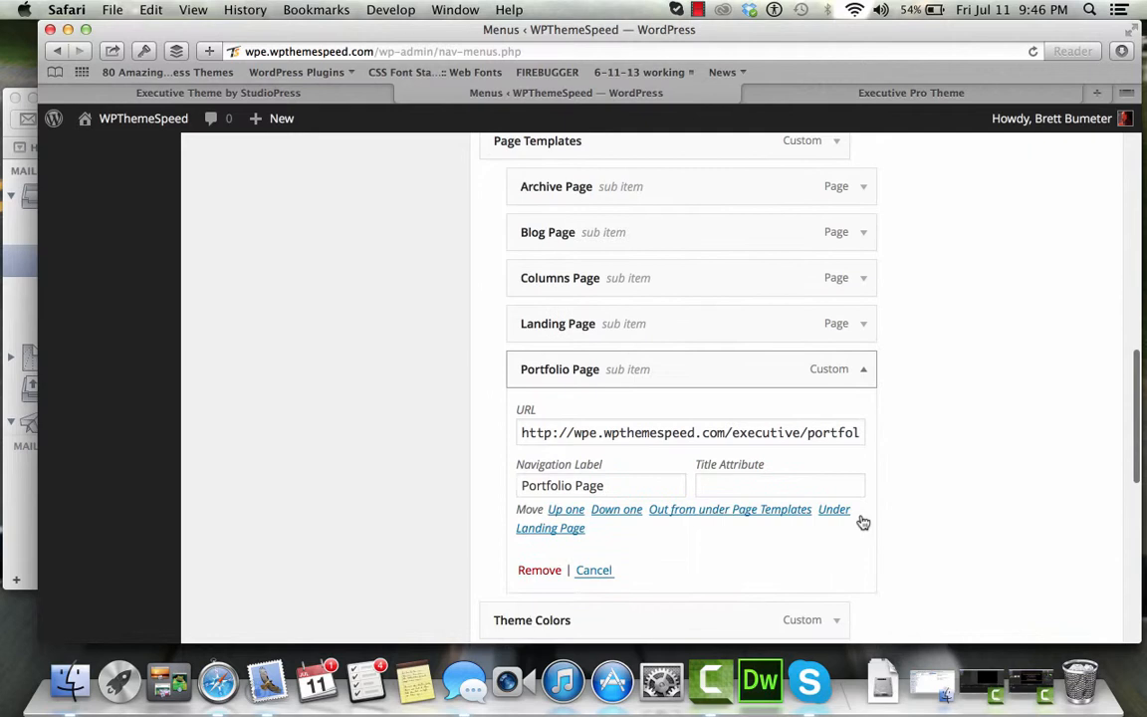
{"action": "left_click", "coordinate": [780, 432]}
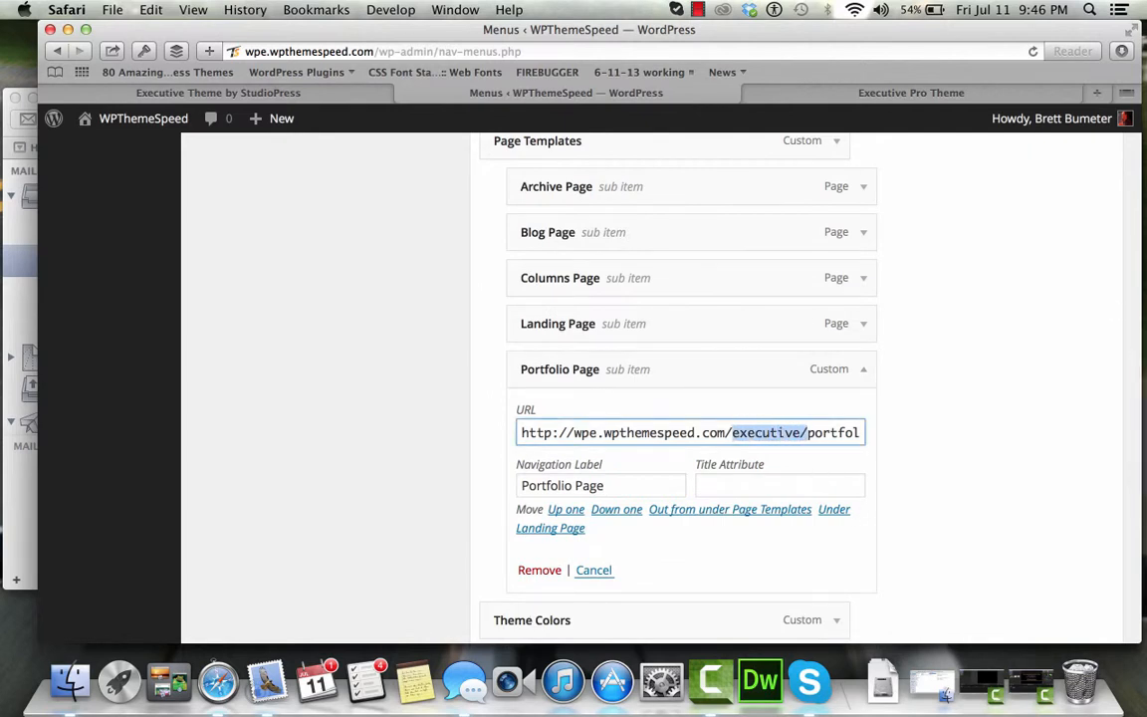
{"action": "key", "text": "BackSpace"}
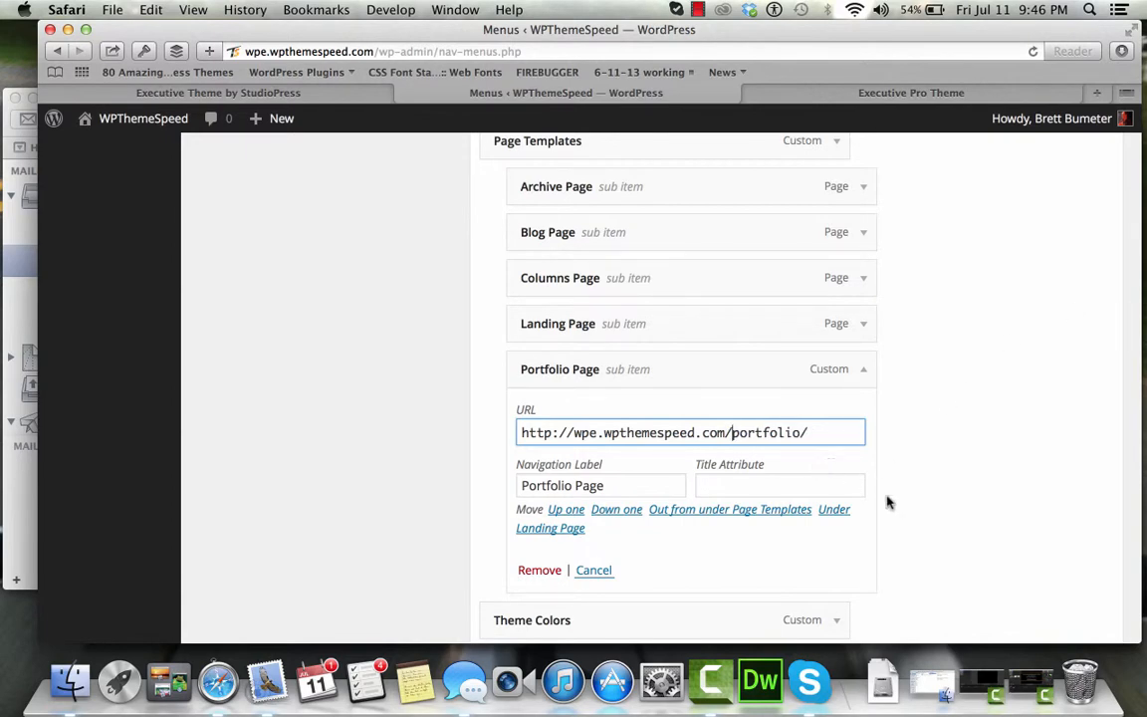
{"action": "scroll", "coordinate": [889, 503], "scroll_direction": "up", "scroll_amount": 15}
{"action": "left_click", "coordinate": [1068, 299]}
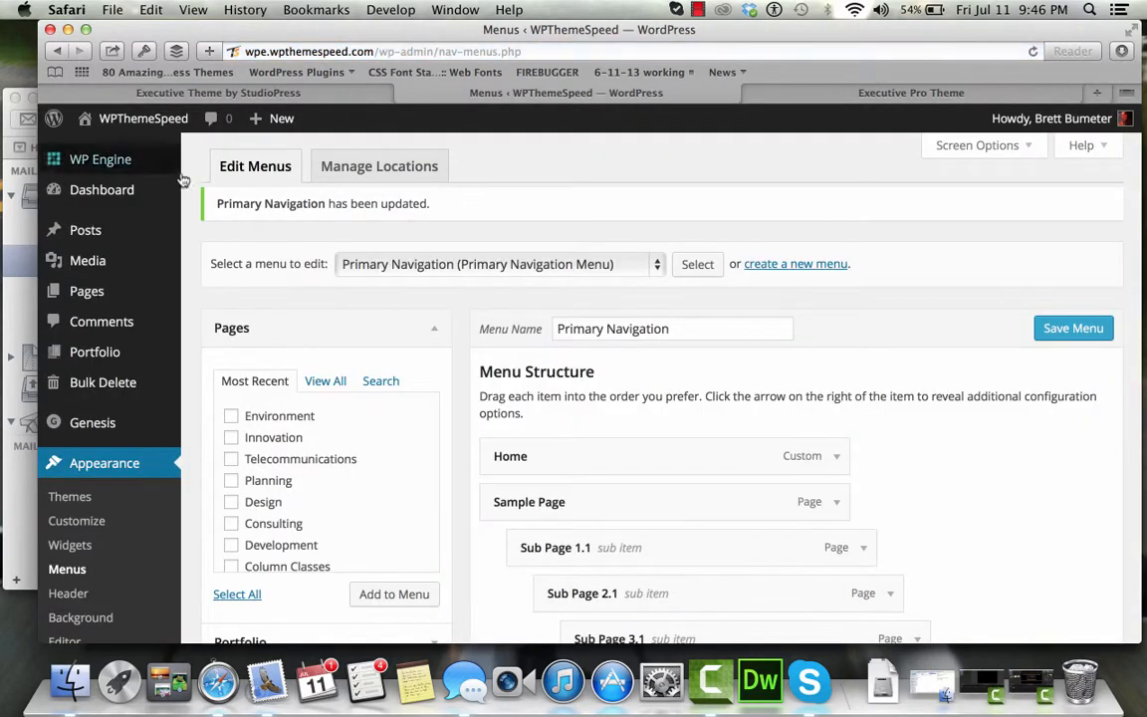
Visit the test site in a separate window, follow Portfolio Page under Page Templates, look through the portfolio and close that window
{"action": "mouse_move", "coordinate": [103, 120]}
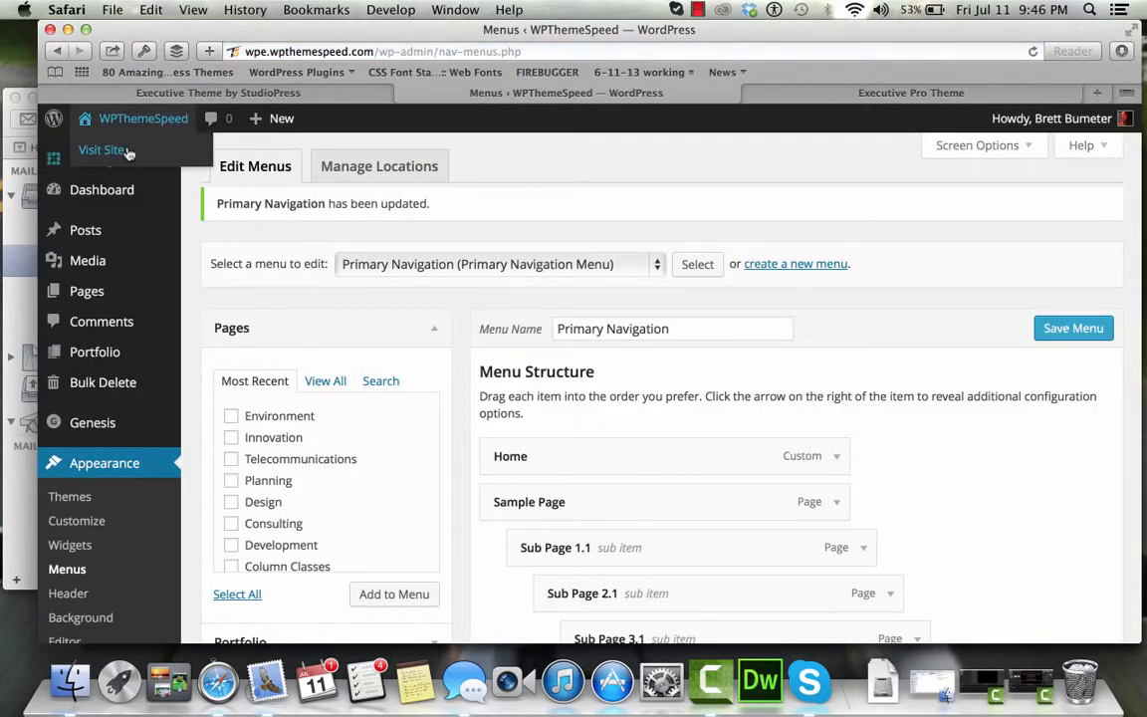
{"action": "right_click", "coordinate": [127, 150]}
{"action": "left_click", "coordinate": [155, 174]}
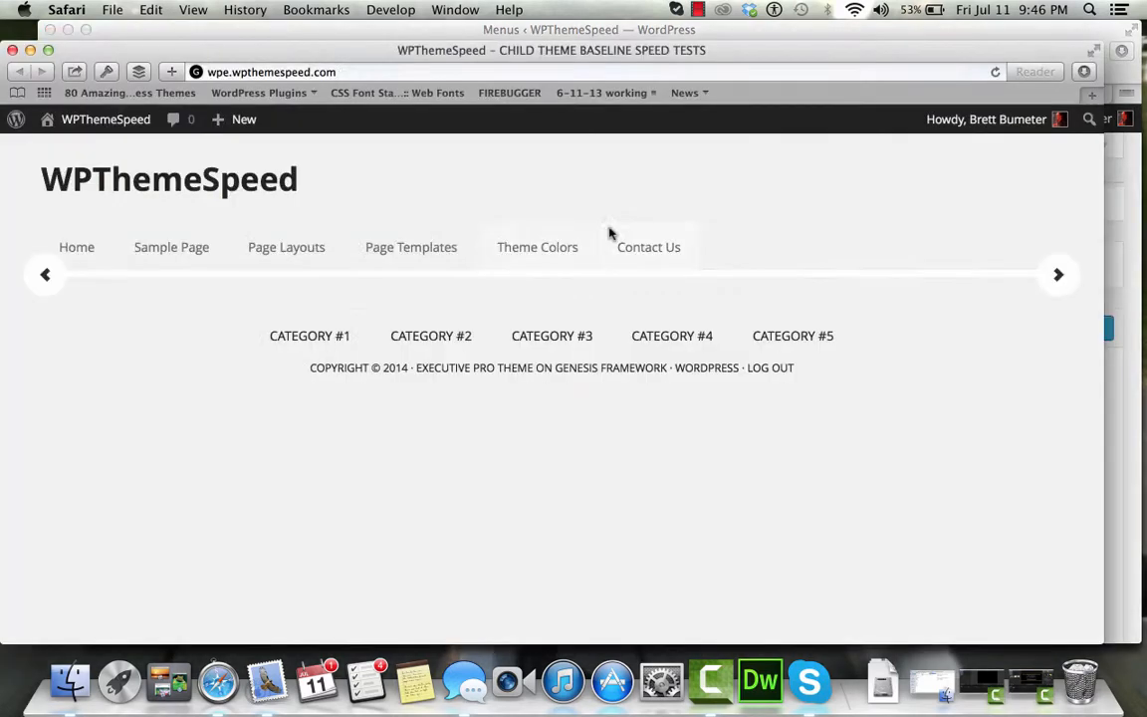
{"action": "mouse_move", "coordinate": [429, 255]}
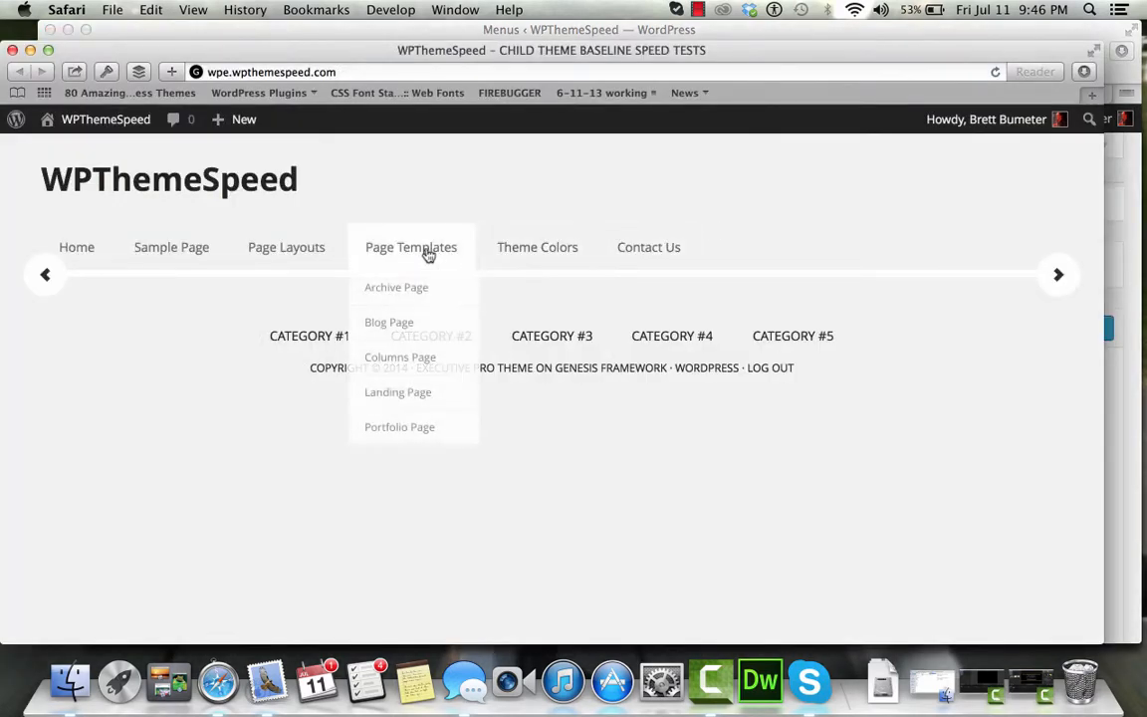
{"action": "left_click", "coordinate": [421, 429]}
{"action": "scroll", "coordinate": [420, 431], "scroll_direction": "down", "scroll_amount": 10}
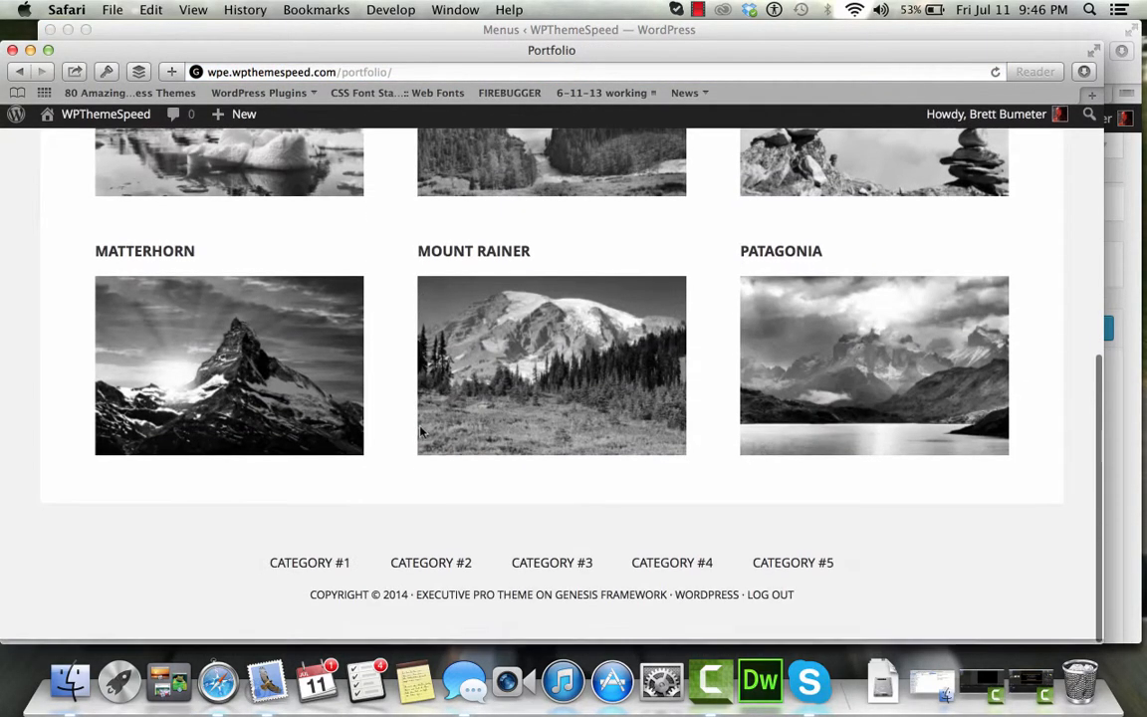
{"action": "scroll", "coordinate": [421, 431], "scroll_direction": "up", "scroll_amount": 10}
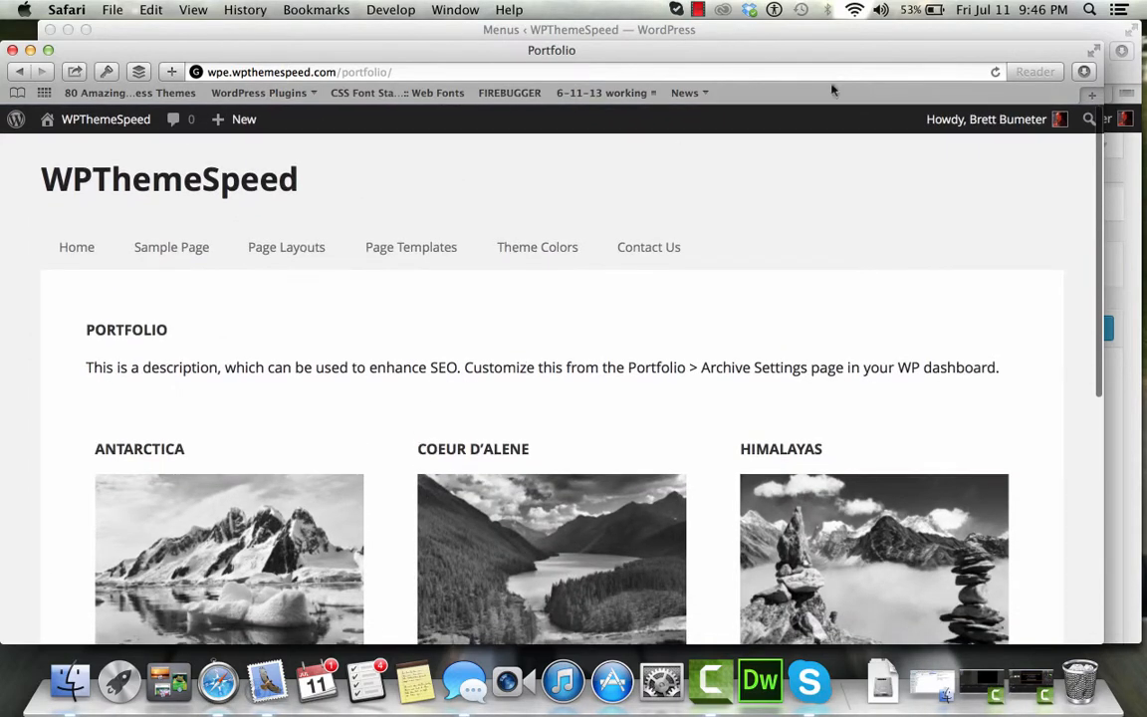
{"action": "left_click", "coordinate": [13, 50]}
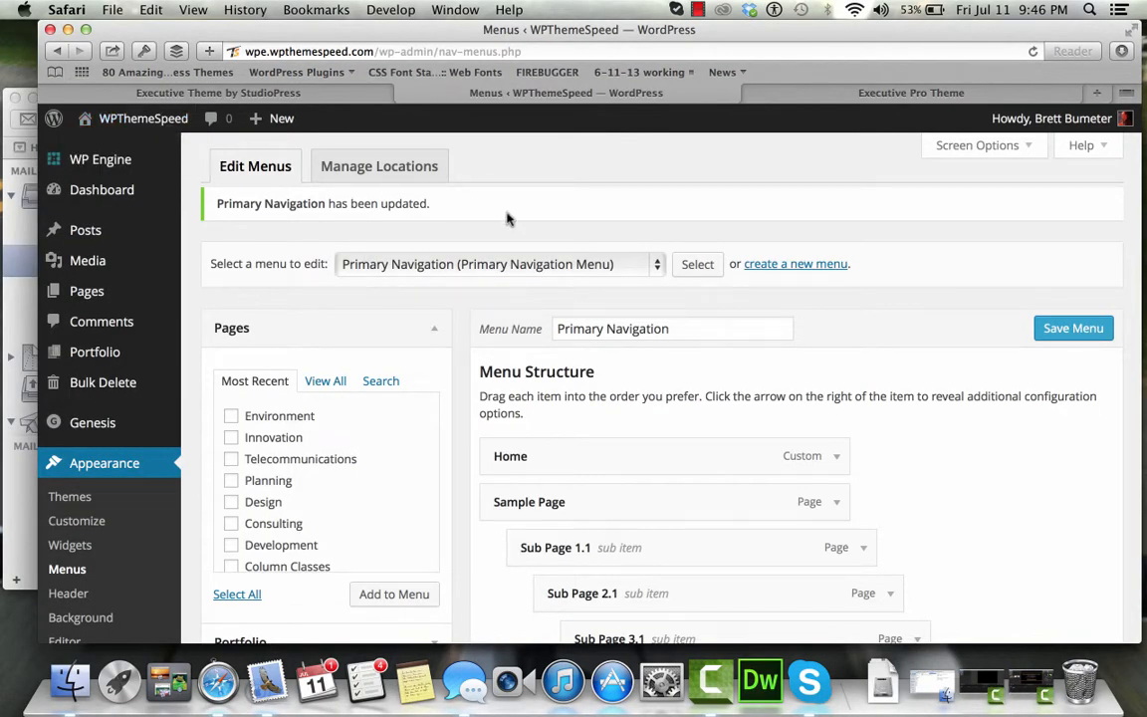
Unassign the menus from the theme's Primary and Secondary Navigation Menu locations and save the changes
{"action": "left_click", "coordinate": [428, 159]}
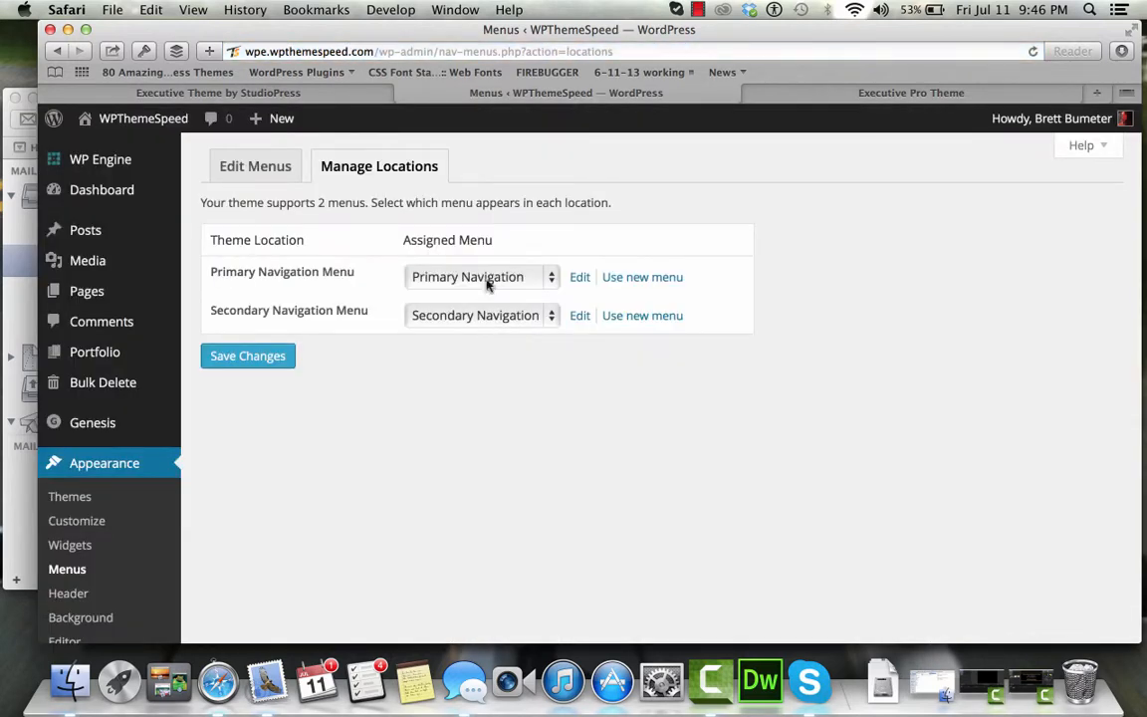
{"action": "left_click", "coordinate": [488, 284]}
{"action": "left_click", "coordinate": [484, 261]}
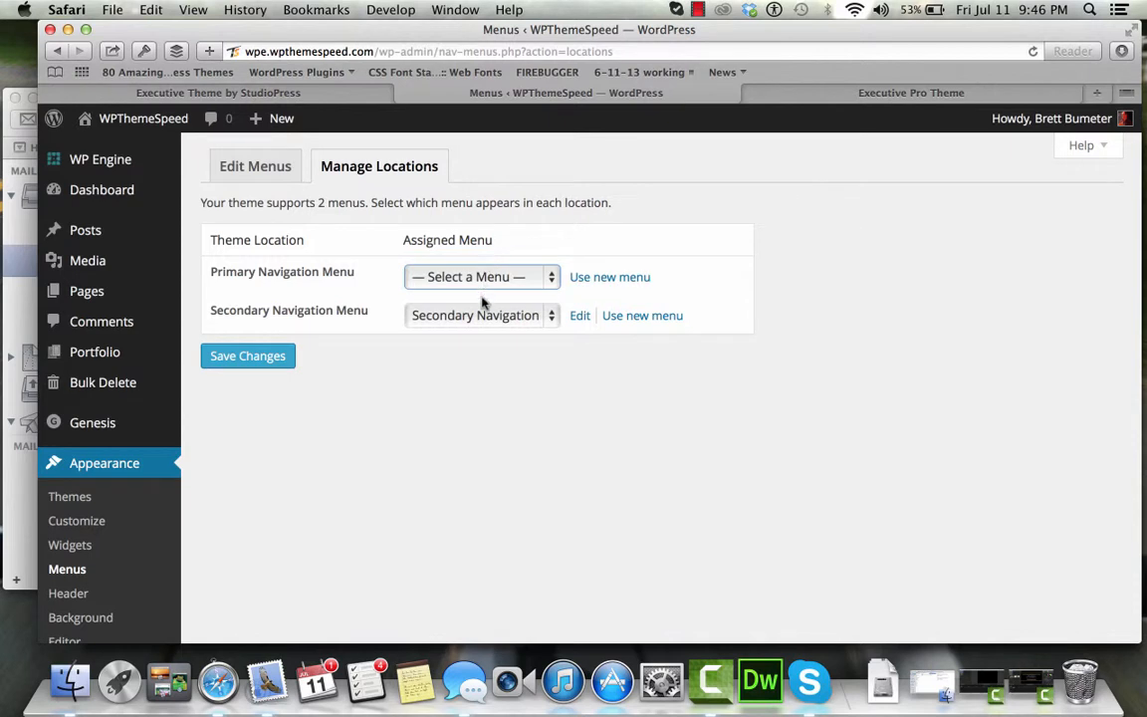
{"action": "left_click", "coordinate": [482, 315]}
{"action": "left_click", "coordinate": [479, 285]}
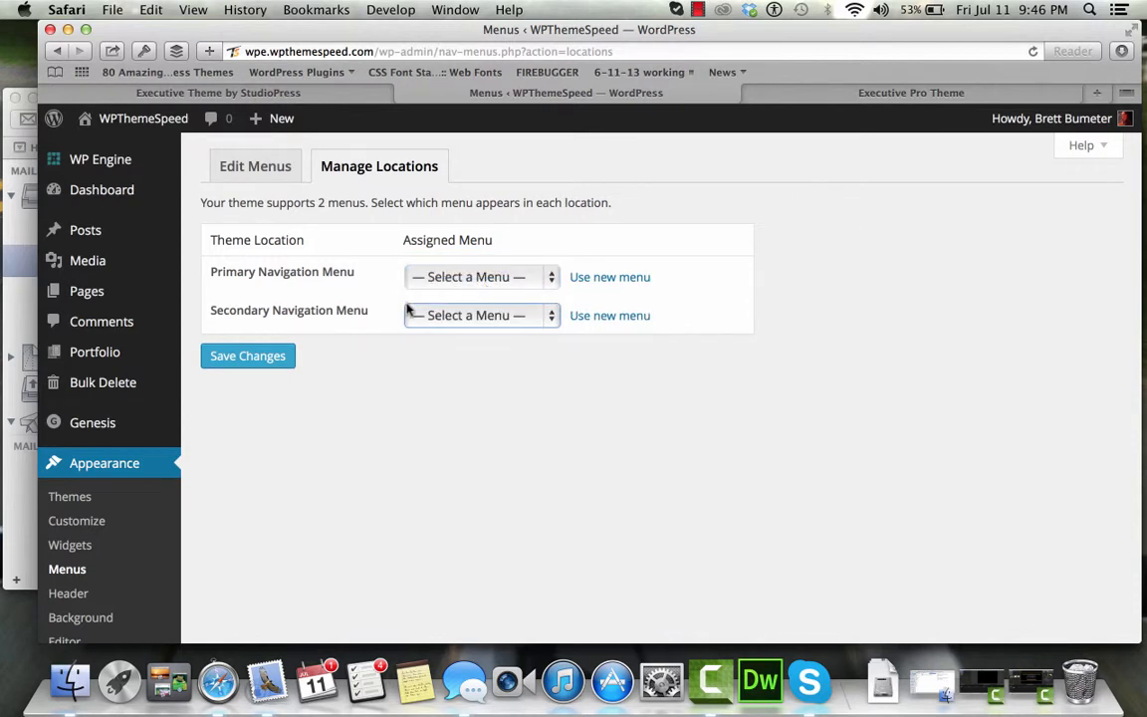
{"action": "left_click", "coordinate": [273, 356]}
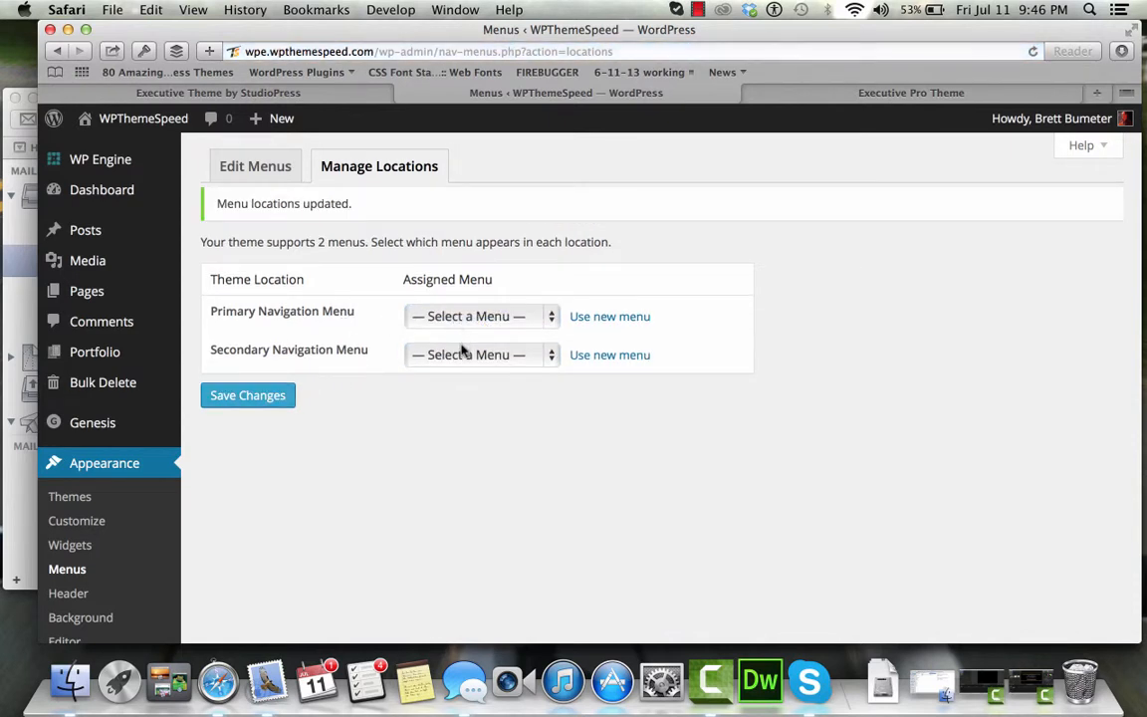
Assign Secondary Navigation to the Secondary Navigation Menu location and save the changes
{"action": "left_click", "coordinate": [463, 350]}
{"action": "left_click", "coordinate": [460, 389]}
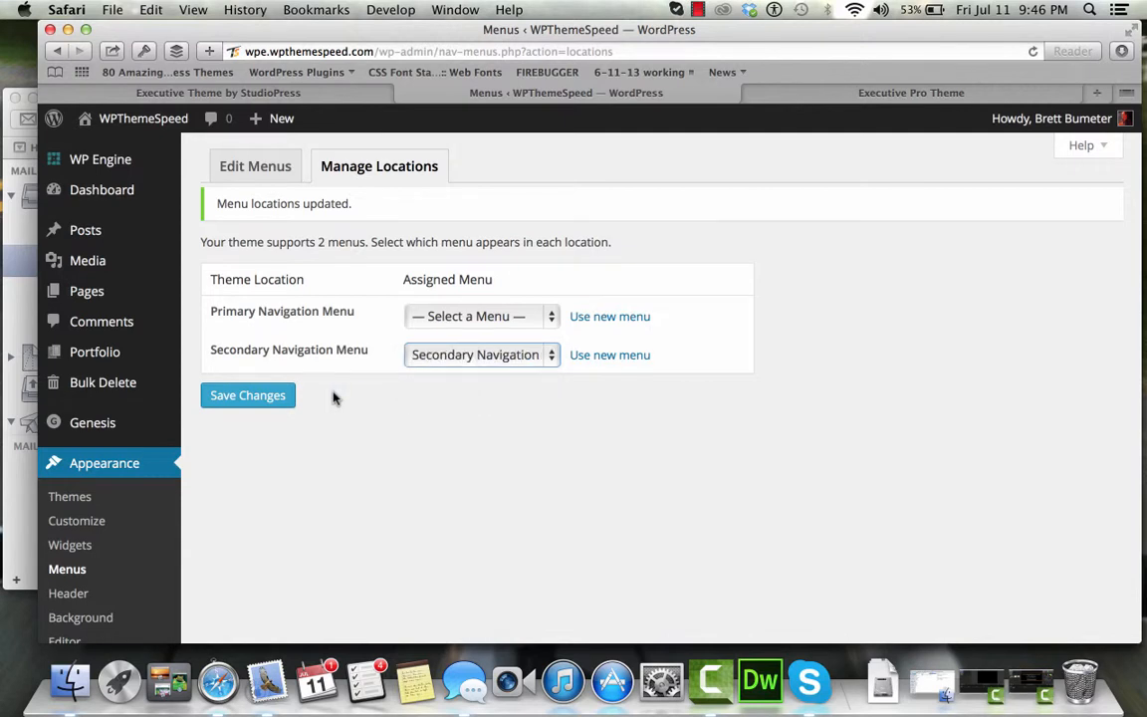
{"action": "left_click", "coordinate": [249, 395]}
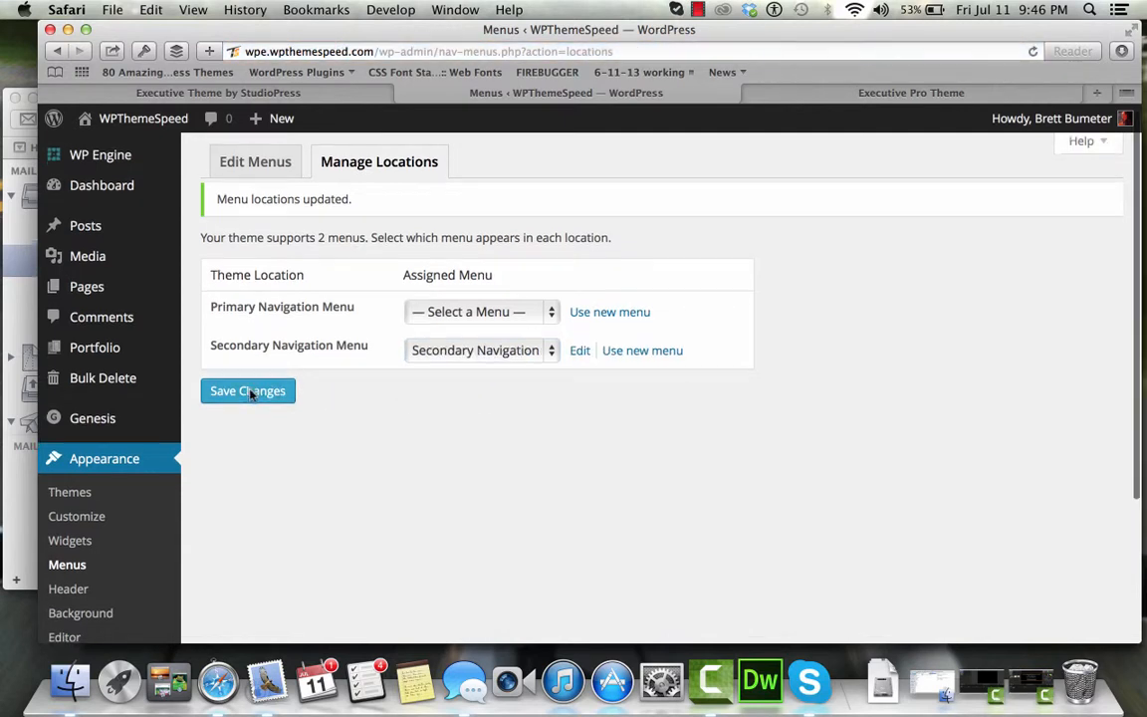
Add a Custom Menu widget to the Header Right widget area, set its menu to Primary Navigation and save it
{"action": "scroll", "coordinate": [251, 395], "scroll_direction": "down", "scroll_amount": 5}
{"action": "left_click", "coordinate": [139, 375]}
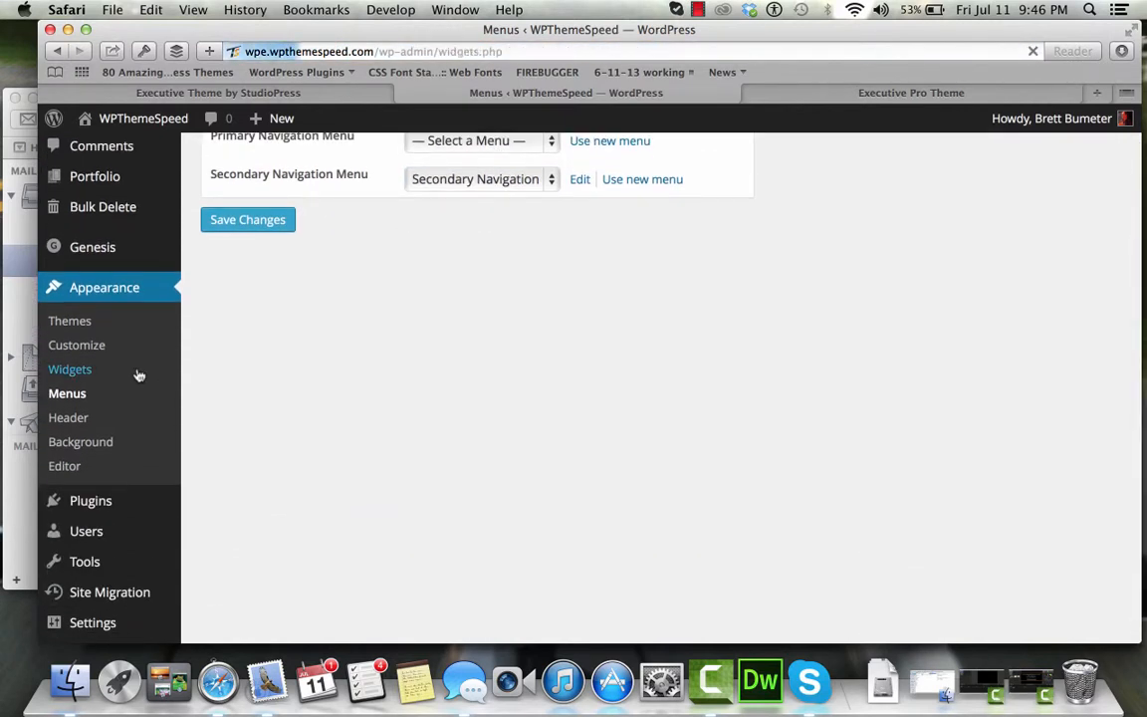
{"action": "scroll", "coordinate": [492, 378], "scroll_direction": "down", "scroll_amount": 3}
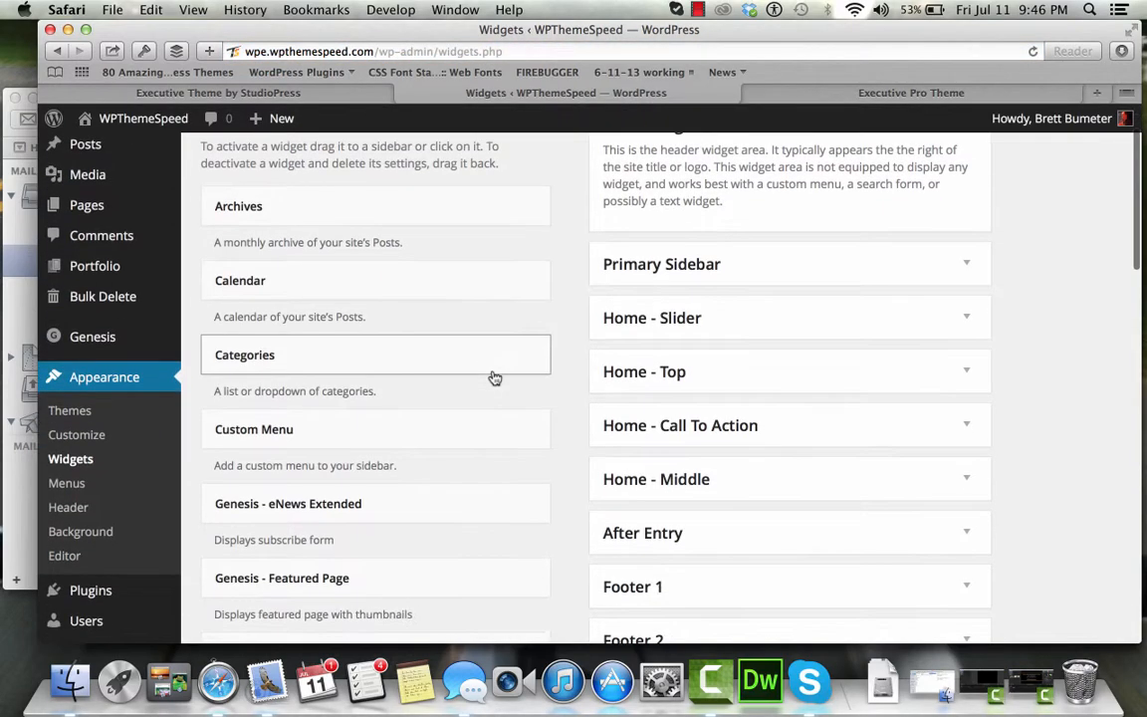
{"action": "scroll", "coordinate": [495, 378], "scroll_direction": "up", "scroll_amount": 3}
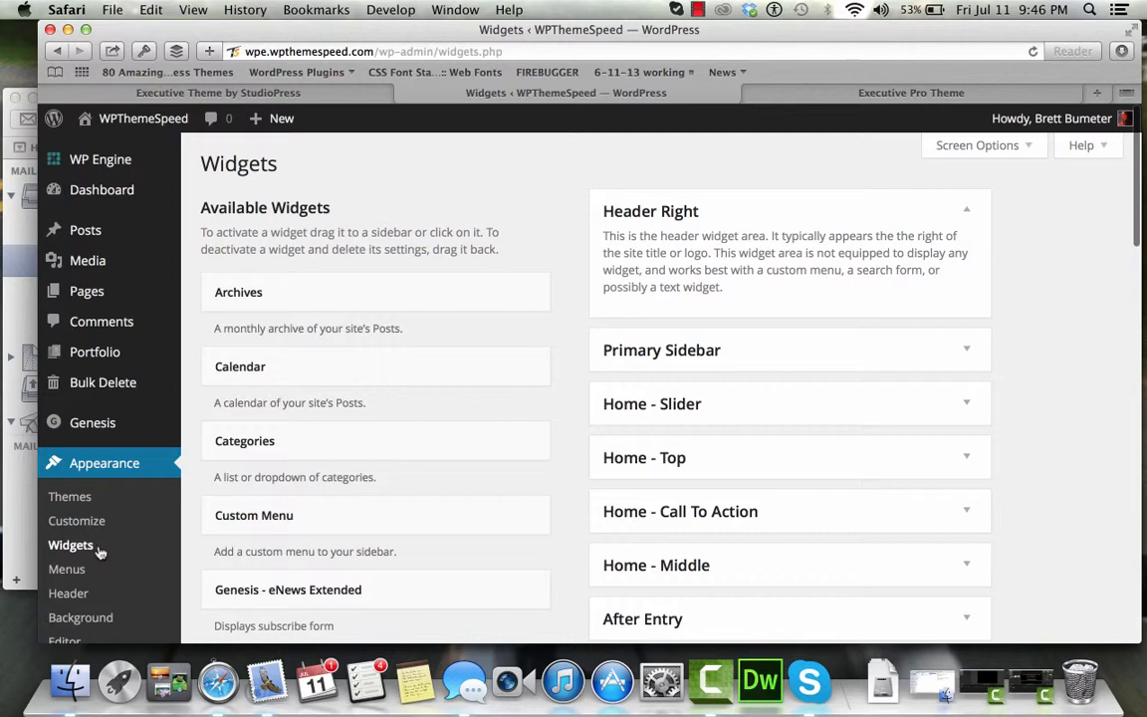
{"action": "scroll", "coordinate": [886, 287], "scroll_direction": "down", "scroll_amount": 10}
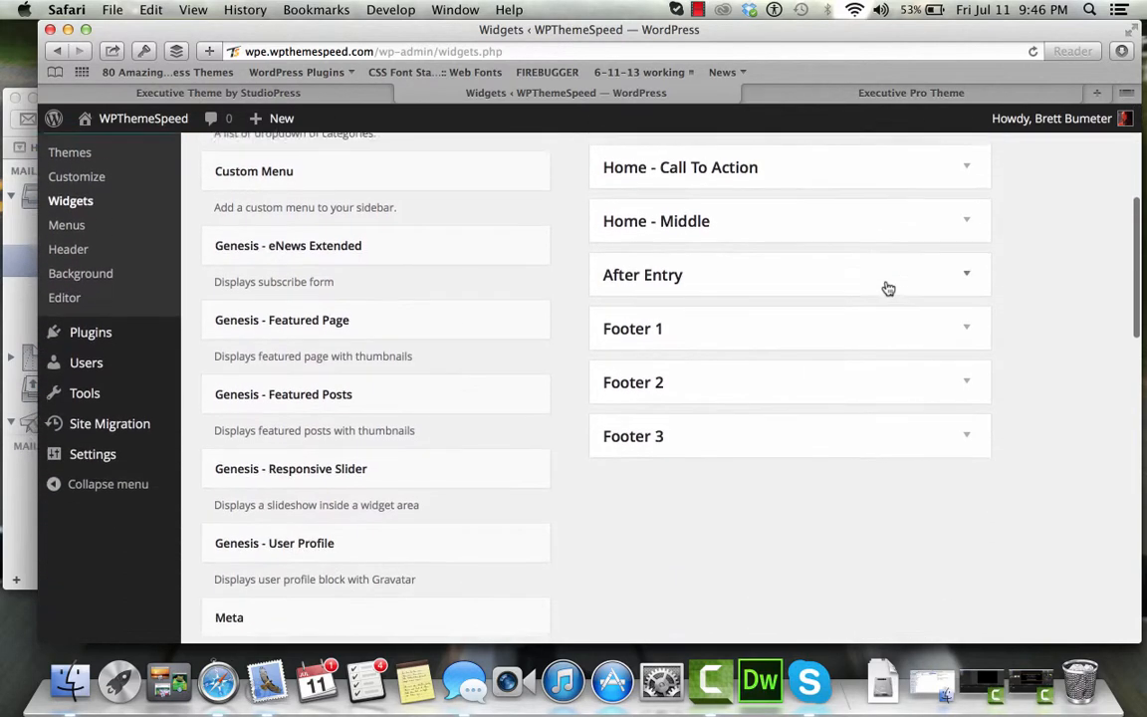
{"action": "scroll", "coordinate": [886, 287], "scroll_direction": "up", "scroll_amount": 7}
{"action": "scroll", "coordinate": [888, 289], "scroll_direction": "up", "scroll_amount": 3}
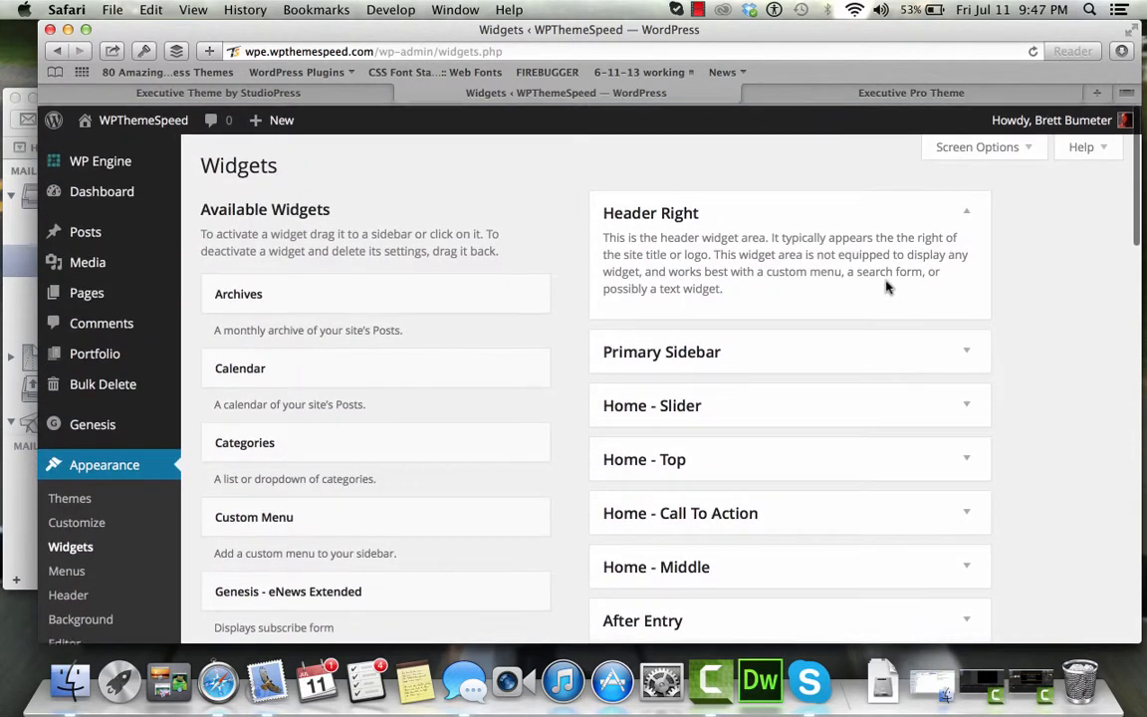
{"action": "left_click_drag", "start_coordinate": [404, 516], "coordinate": [827, 319]}
{"action": "left_click", "coordinate": [816, 430]}
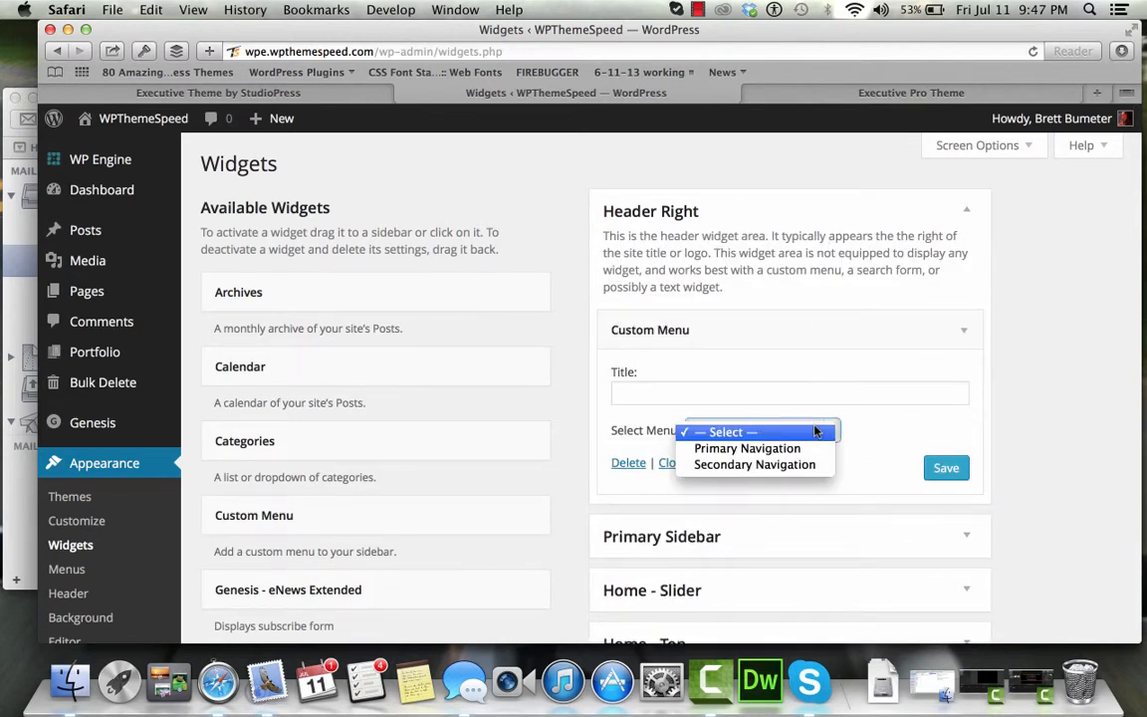
{"action": "left_click", "coordinate": [804, 449]}
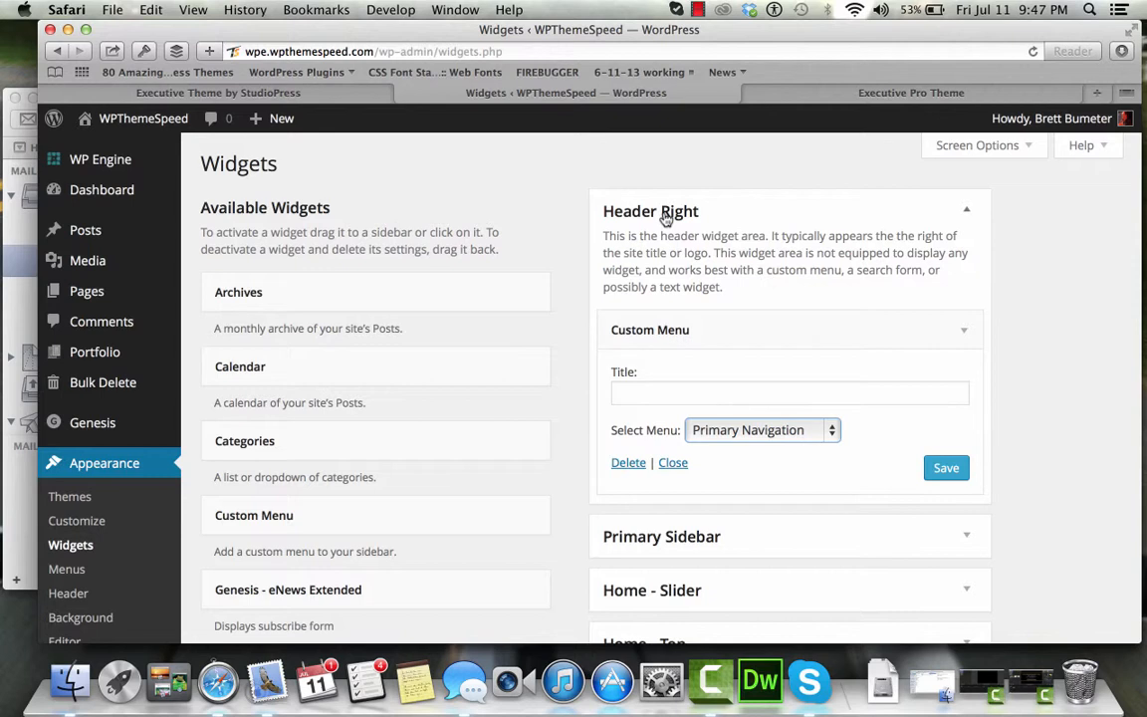
{"action": "left_click", "coordinate": [944, 468]}
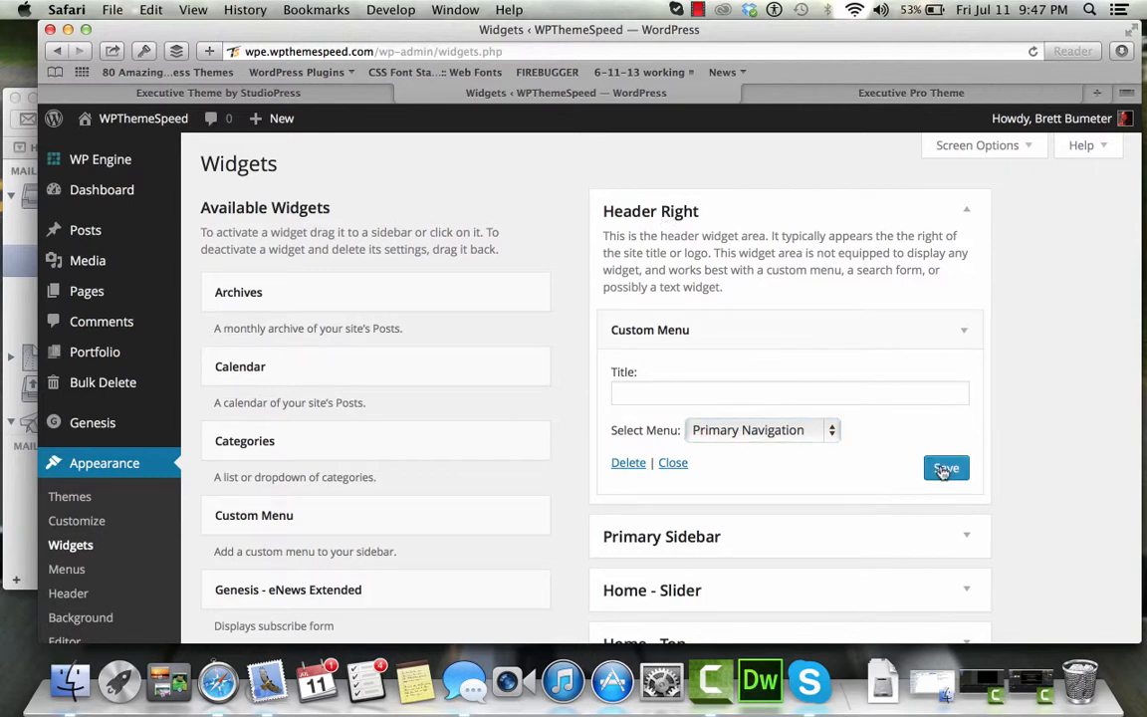
View the test site's front page in a separate window to check the menu in the header
{"action": "mouse_move", "coordinate": [165, 120]}
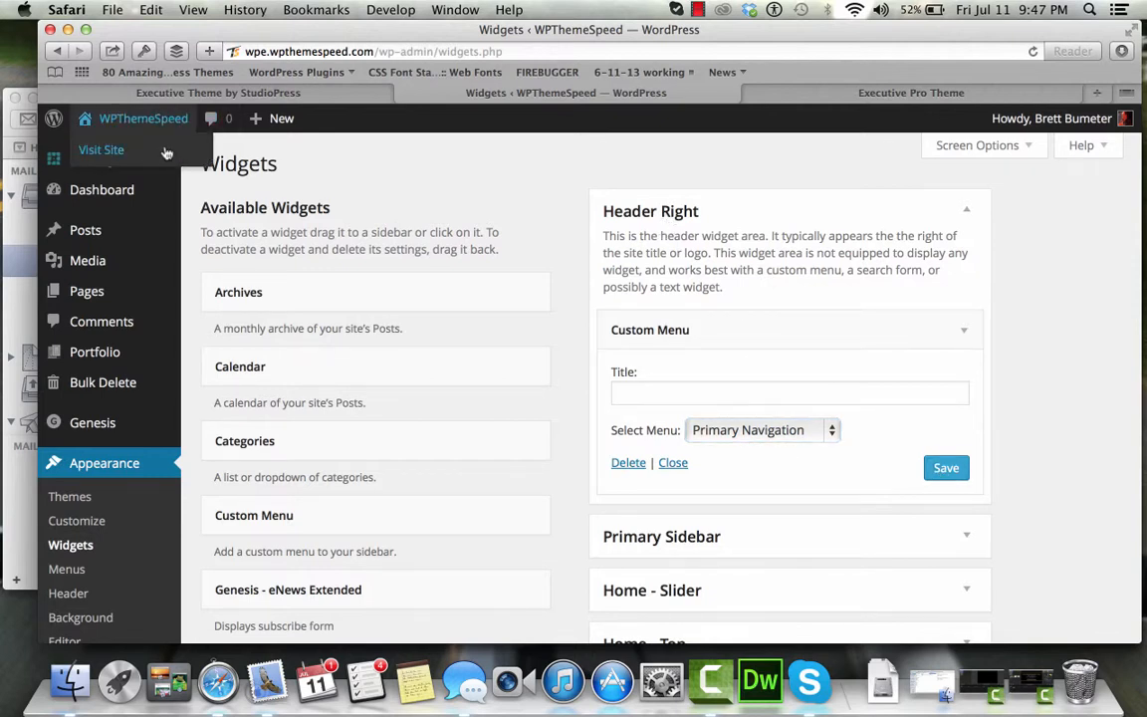
{"action": "right_click", "coordinate": [166, 152]}
{"action": "left_click", "coordinate": [199, 172]}
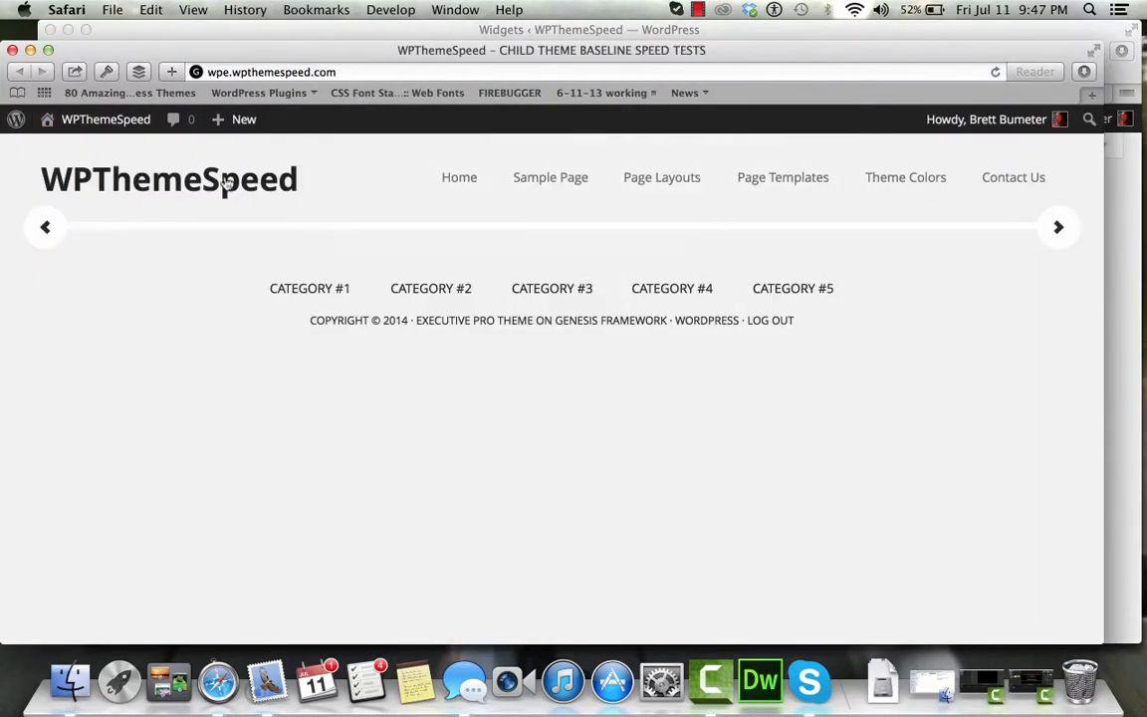
Close the test site's front-page window and view the home page sections of the Executive Pro demo
{"action": "left_click", "coordinate": [12, 49]}
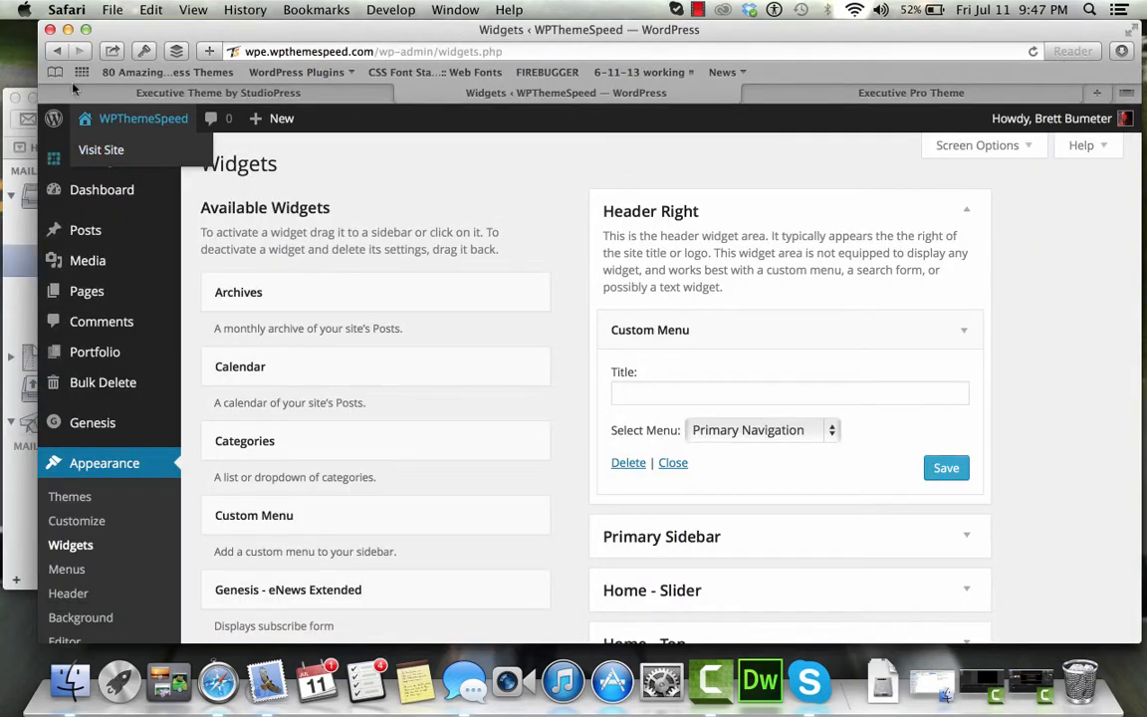
{"action": "left_click", "coordinate": [218, 93]}
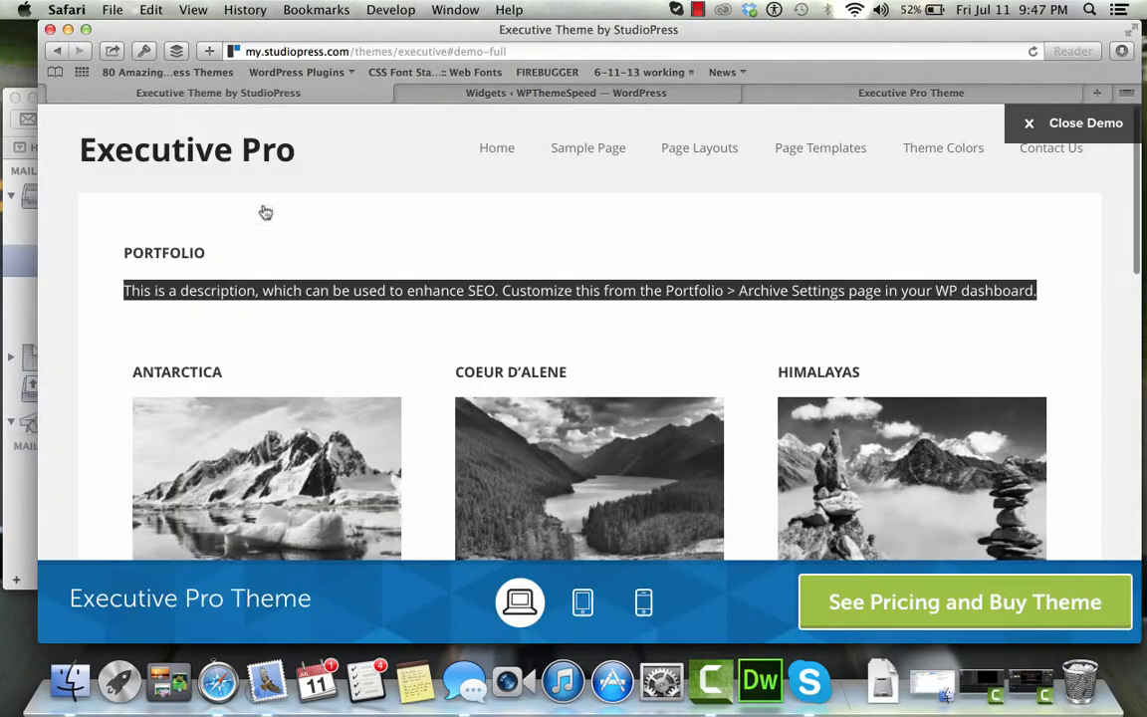
{"action": "left_click", "coordinate": [495, 149]}
{"action": "scroll", "coordinate": [531, 275], "scroll_direction": "down", "scroll_amount": 8}
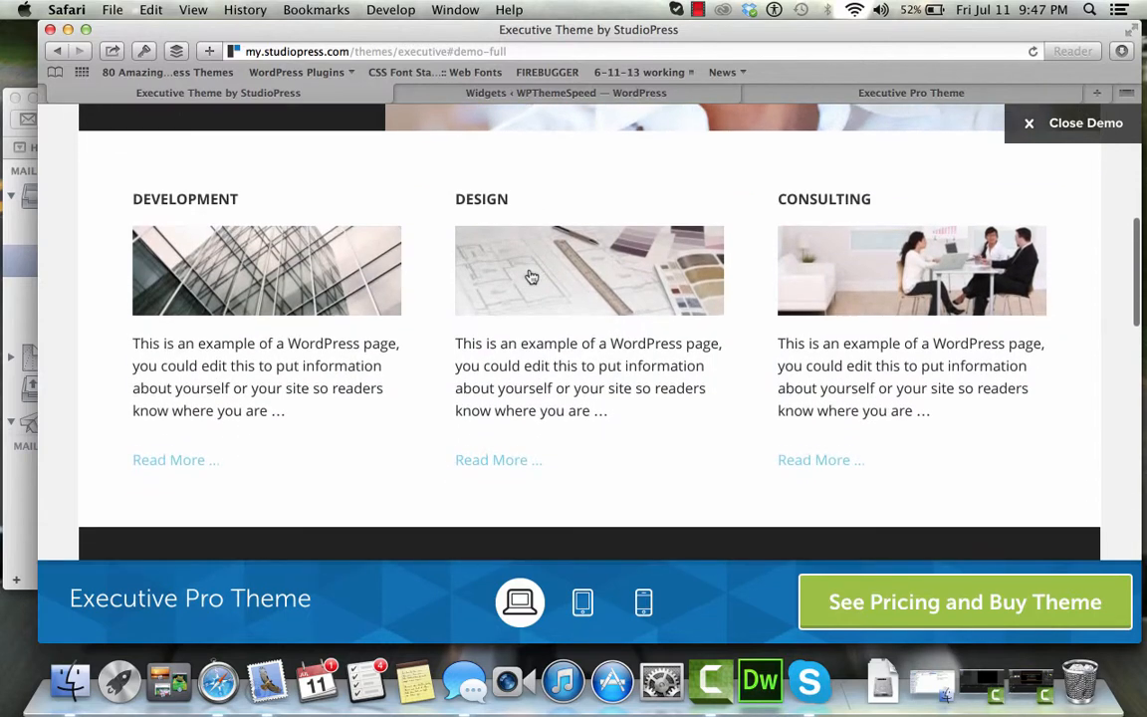
On the Widgets page, collapse Header Right and check the Responsive Slider widget in Home - Slider and the contents of Home - Top
{"action": "left_click", "coordinate": [534, 94]}
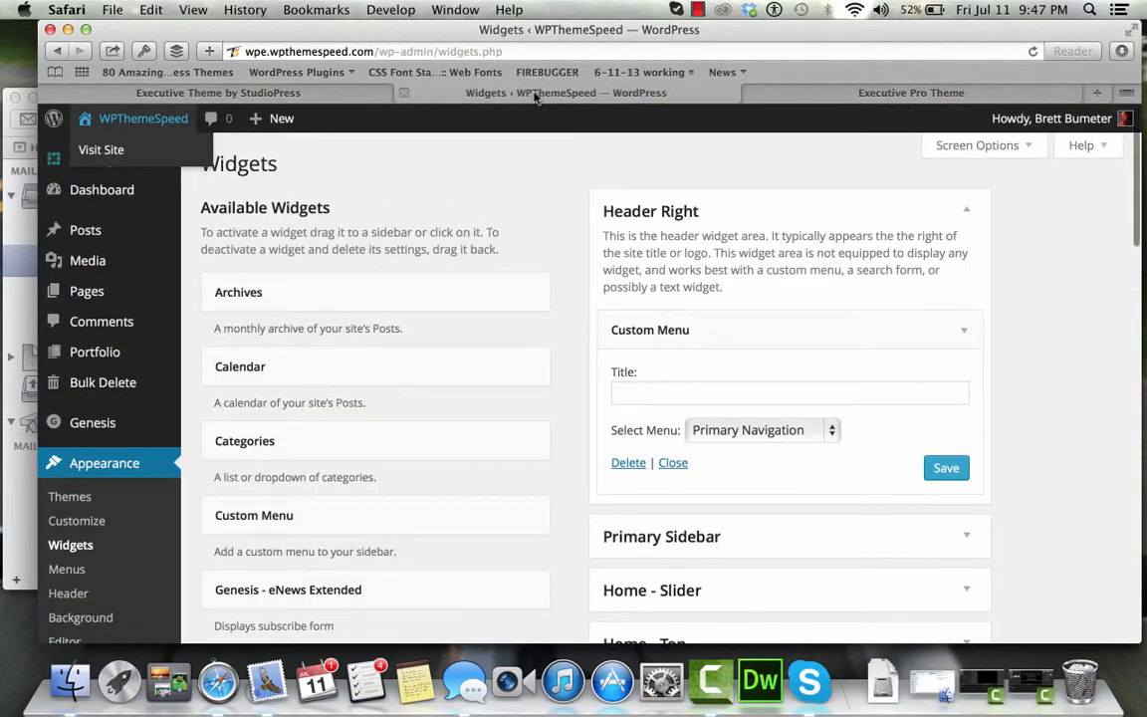
{"action": "left_click", "coordinate": [968, 211]}
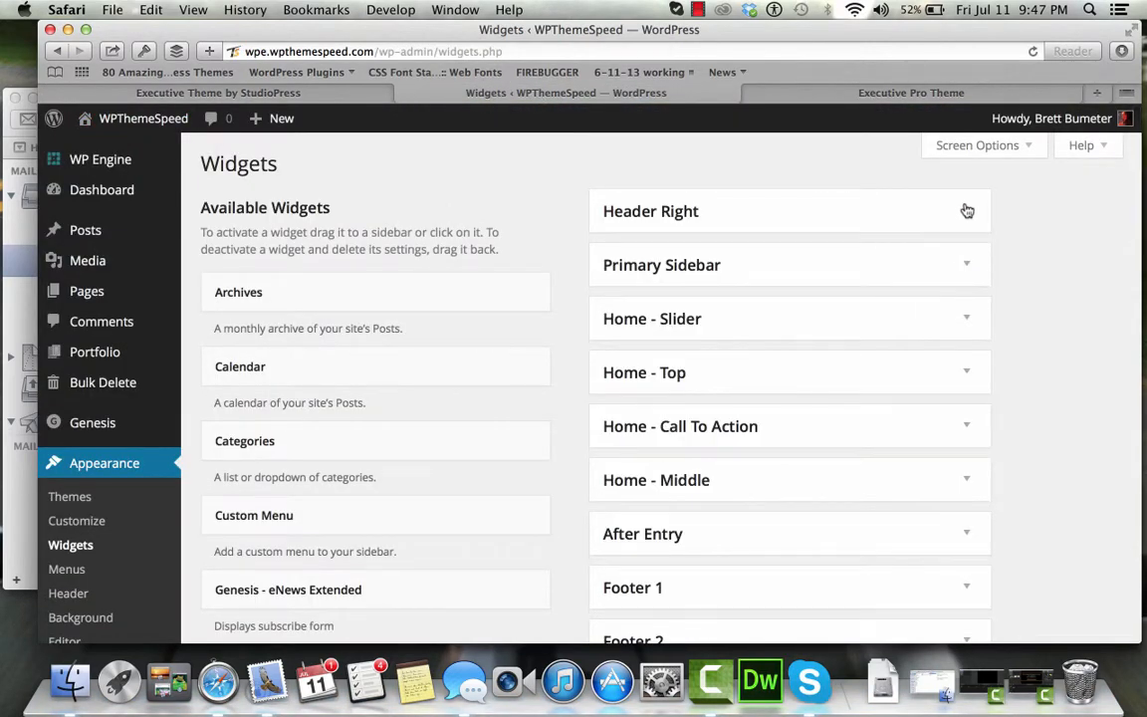
{"action": "left_click", "coordinate": [967, 318]}
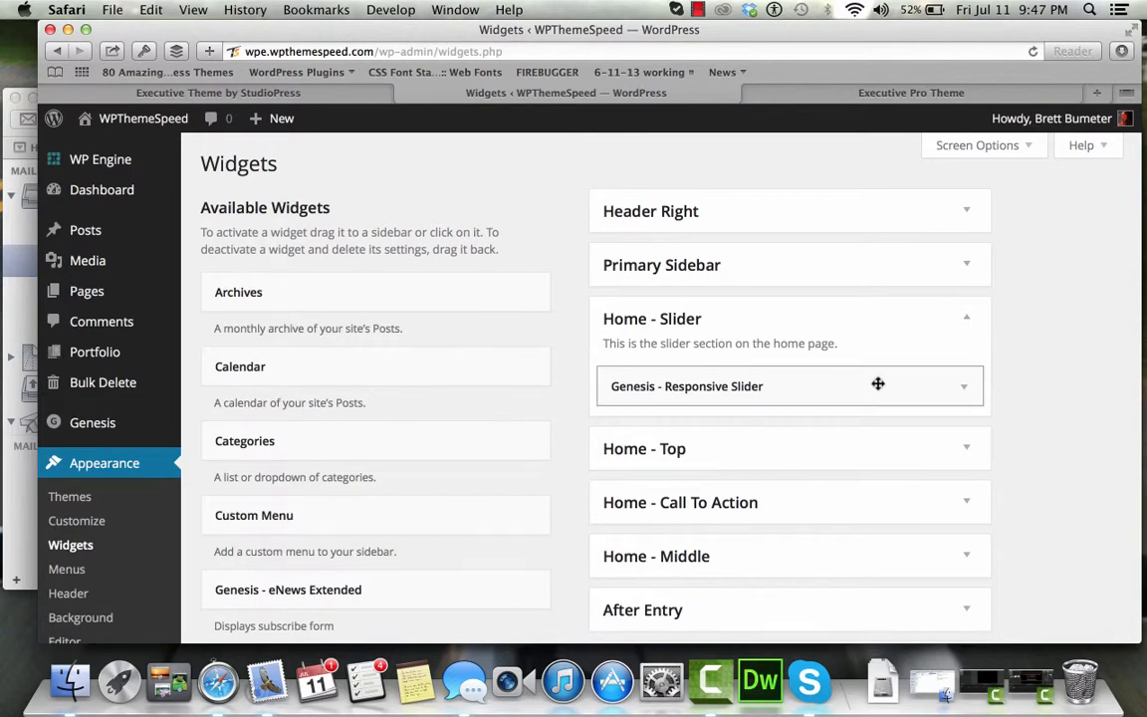
{"action": "left_click", "coordinate": [971, 389]}
{"action": "scroll", "coordinate": [973, 391], "scroll_direction": "down", "scroll_amount": 2}
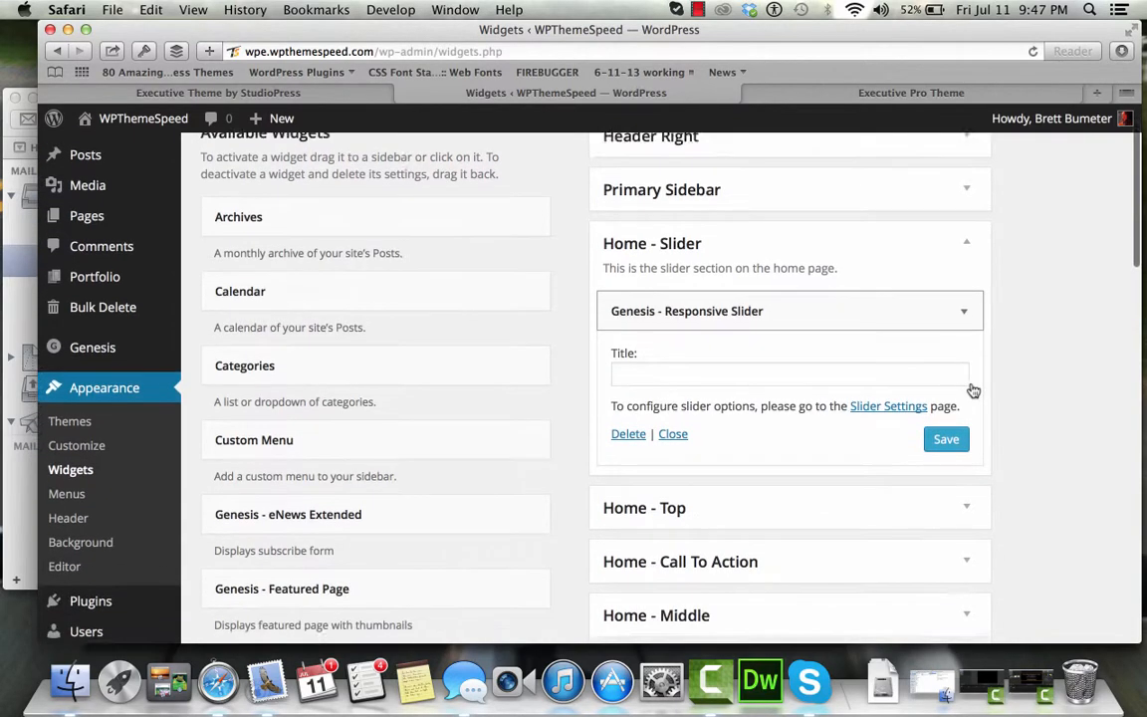
{"action": "scroll", "coordinate": [973, 389], "scroll_direction": "down", "scroll_amount": 2}
{"action": "left_click", "coordinate": [956, 411]}
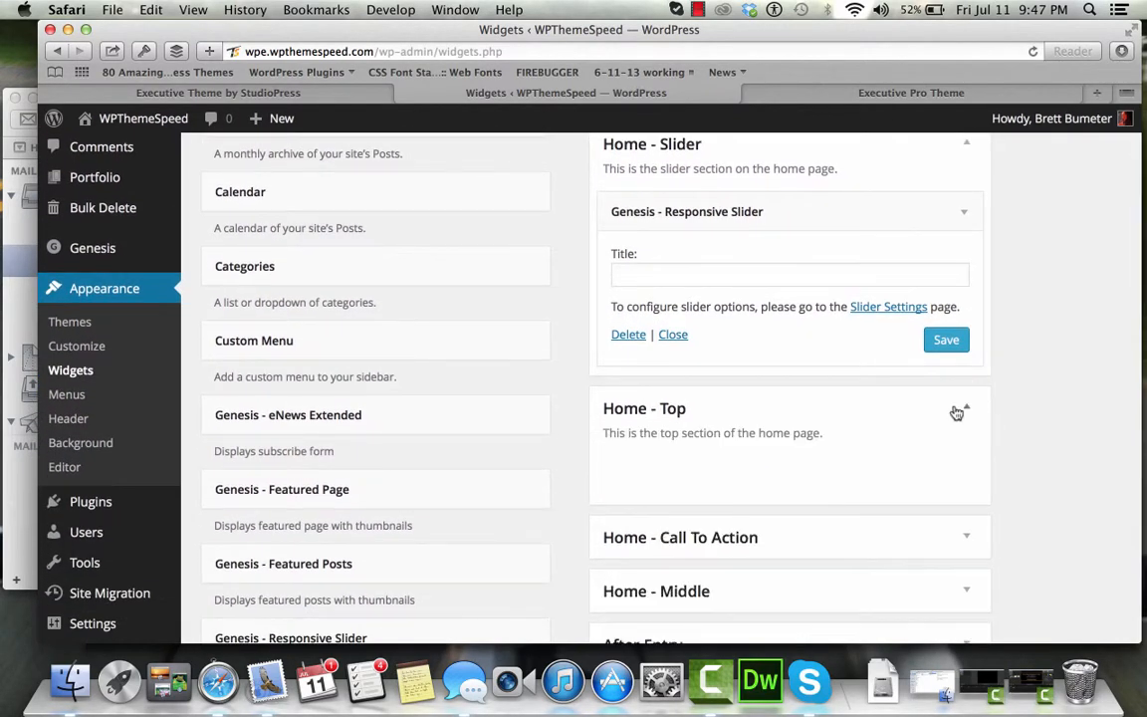
{"action": "left_click", "coordinate": [964, 211]}
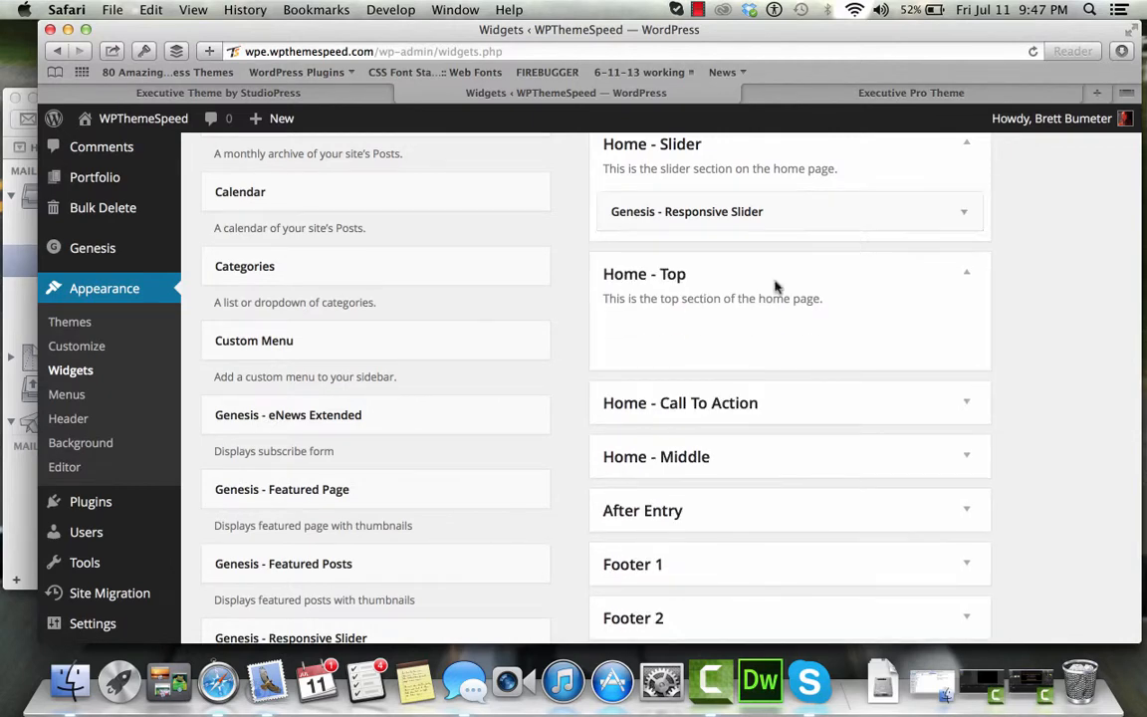
Search the Executive Pro setup instructions for "plugins" and read the list of required plugins
{"action": "scroll", "coordinate": [528, 391], "scroll_direction": "up", "scroll_amount": 3}
{"action": "scroll", "coordinate": [527, 391], "scroll_direction": "down", "scroll_amount": 5}
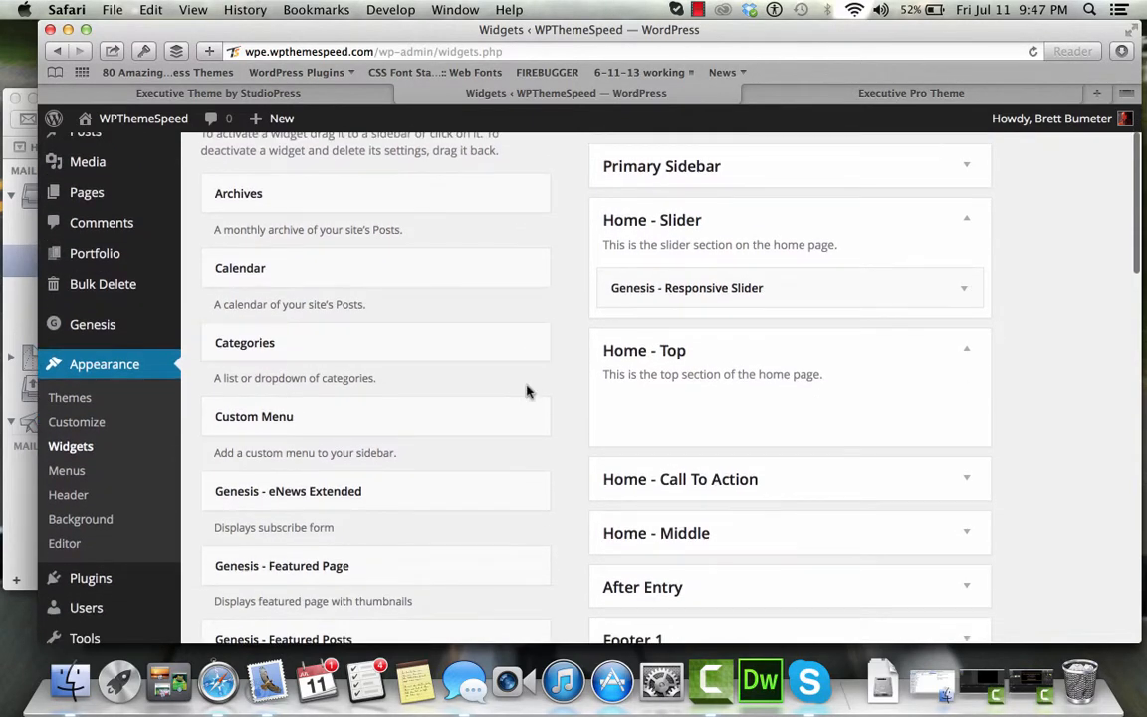
{"action": "scroll", "coordinate": [528, 392], "scroll_direction": "down", "scroll_amount": 2}
{"action": "scroll", "coordinate": [529, 393], "scroll_direction": "down", "scroll_amount": 1}
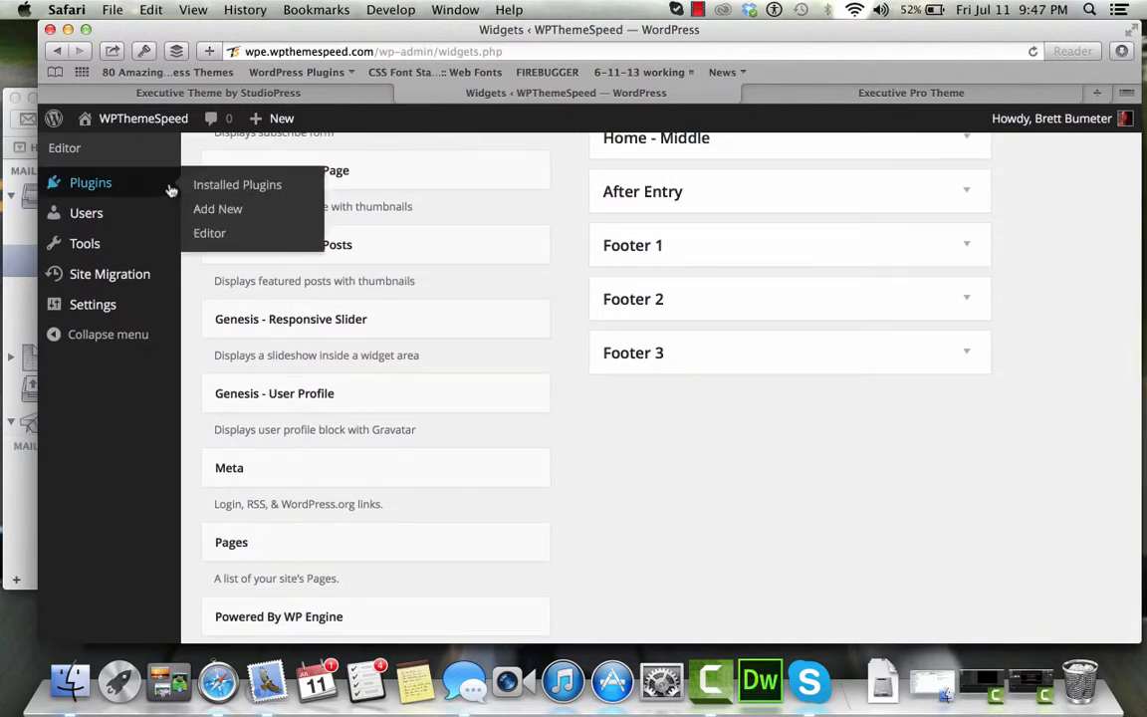
{"action": "left_click", "coordinate": [759, 93]}
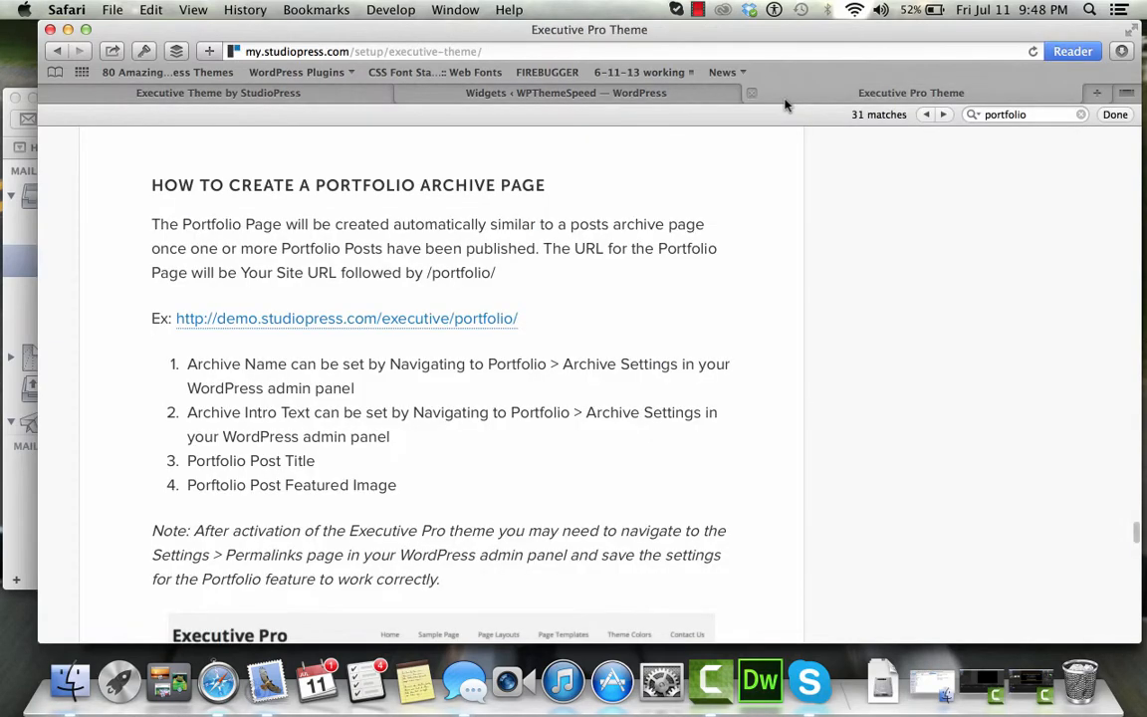
{"action": "type", "text": "plugins"}
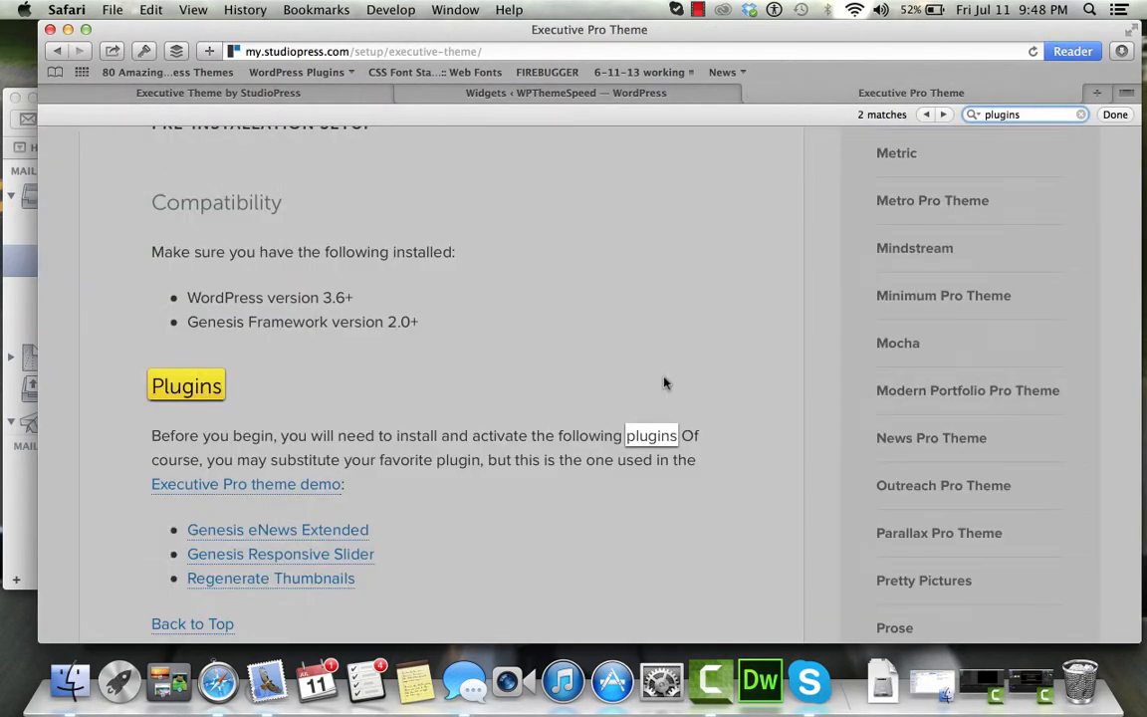
{"action": "scroll", "coordinate": [567, 375], "scroll_direction": "down", "scroll_amount": 2}
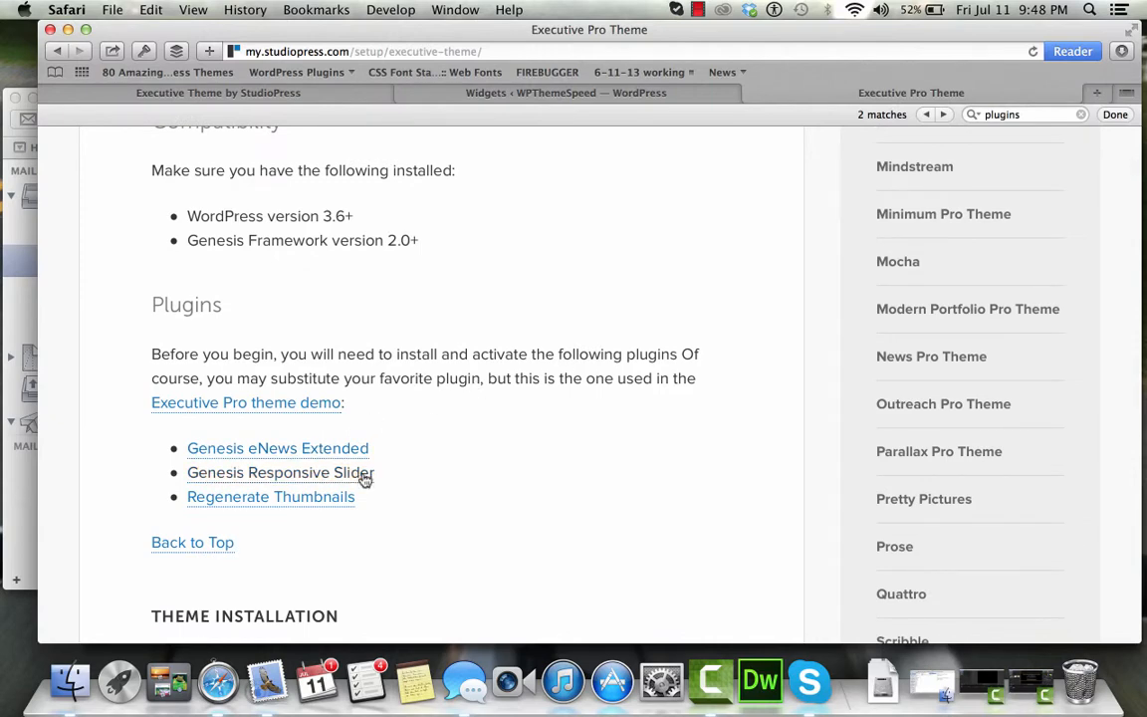
Open the Genesis Responsive Slider settings page on the test site
{"action": "left_click", "coordinate": [553, 93]}
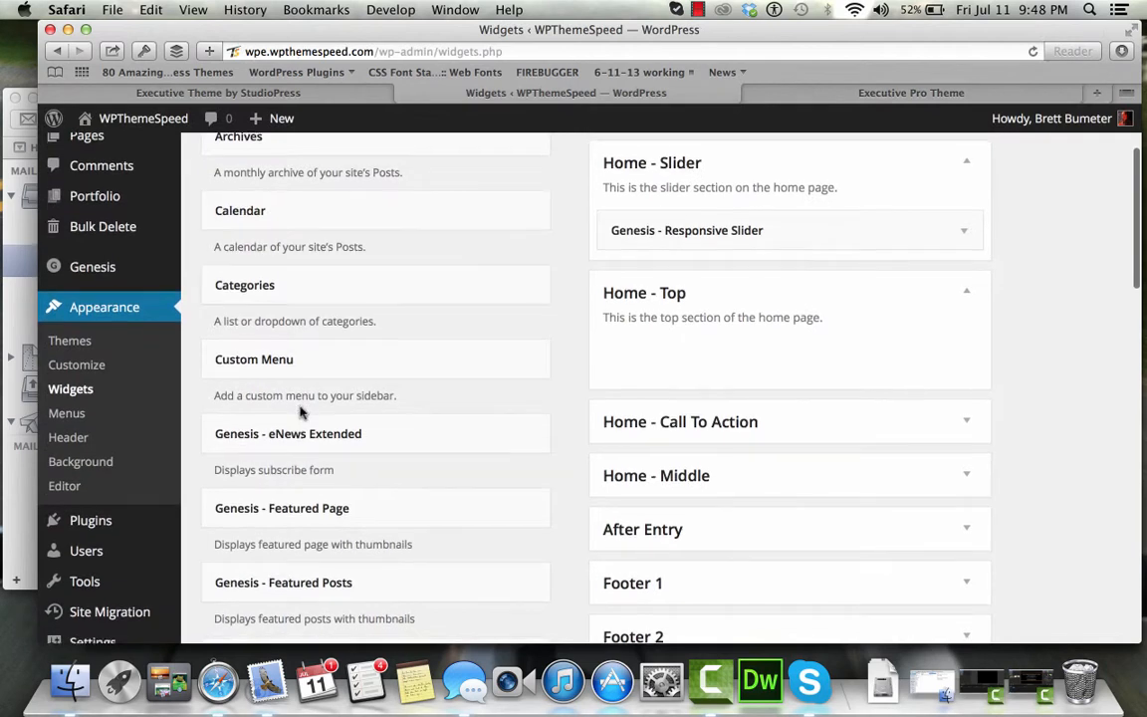
{"action": "mouse_move", "coordinate": [160, 273]}
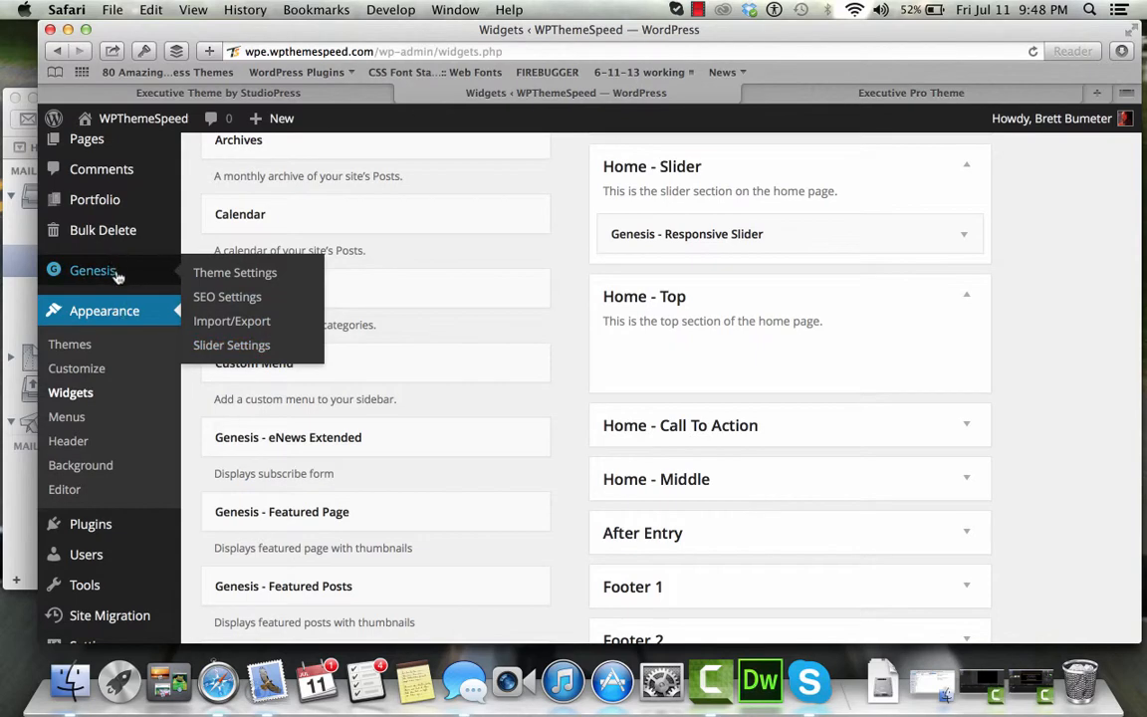
{"action": "left_click", "coordinate": [244, 353]}
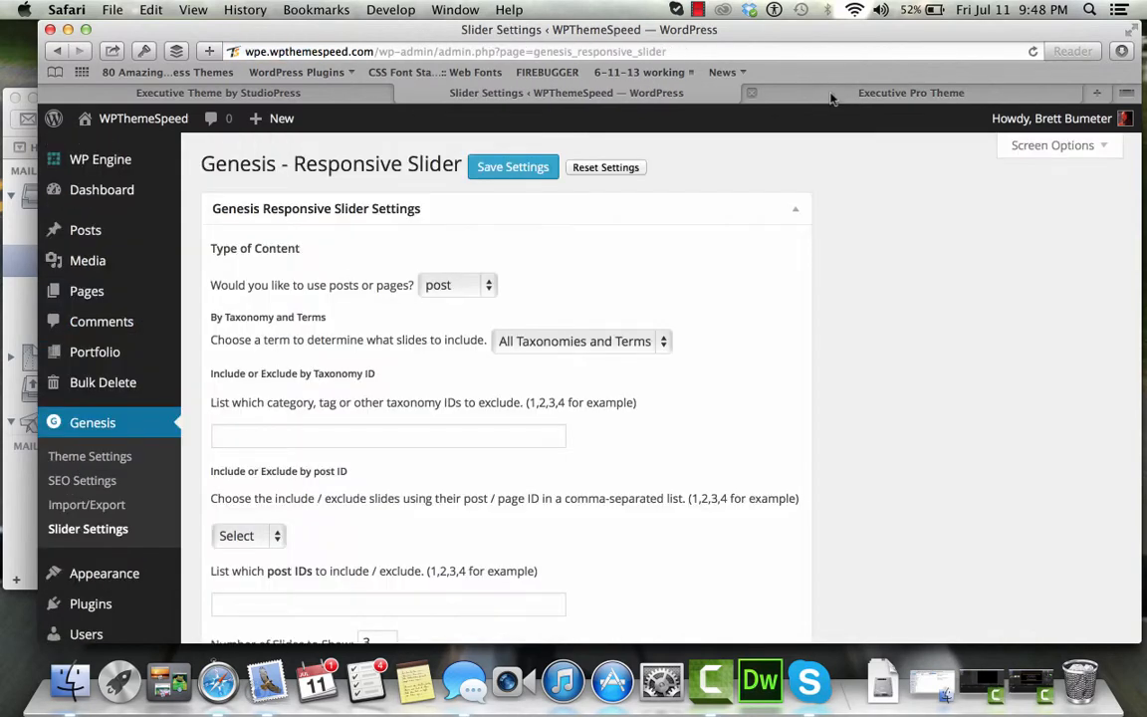
{"action": "scroll", "coordinate": [677, 322], "scroll_direction": "down", "scroll_amount": 2}
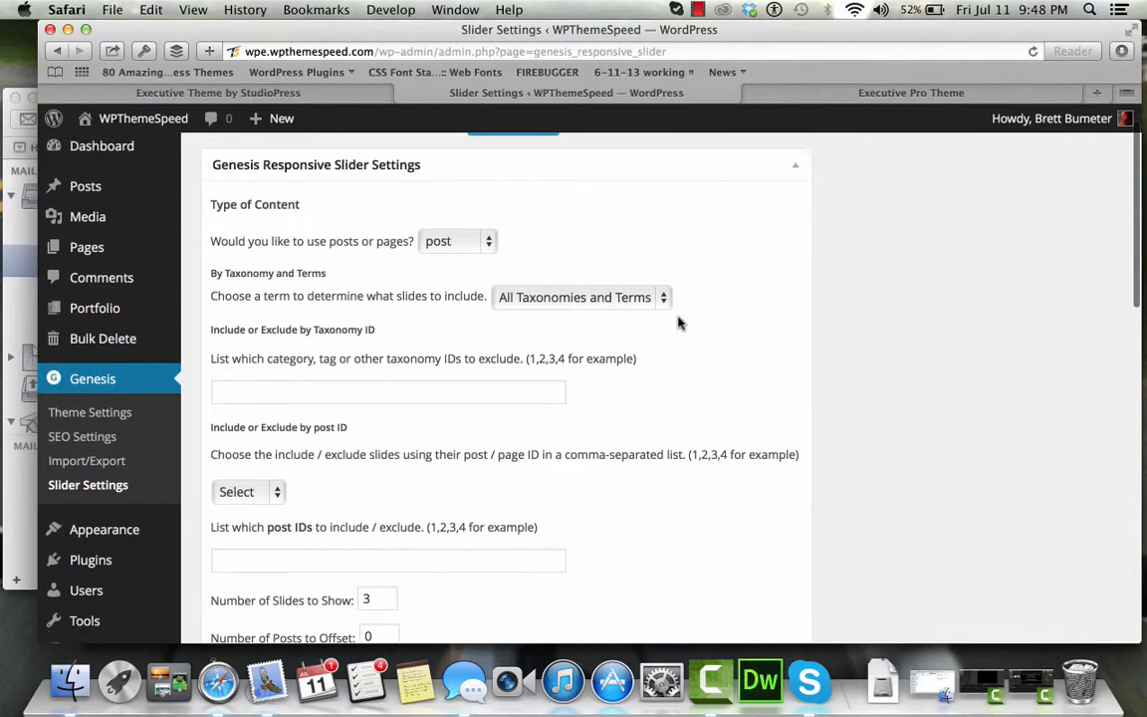
Examine the home page slider of the Executive Pro demo and advance through its slides
{"action": "mouse_move", "coordinate": [274, 117]}
{"action": "left_click", "coordinate": [292, 95]}
{"action": "scroll", "coordinate": [574, 304], "scroll_direction": "up", "scroll_amount": 5}
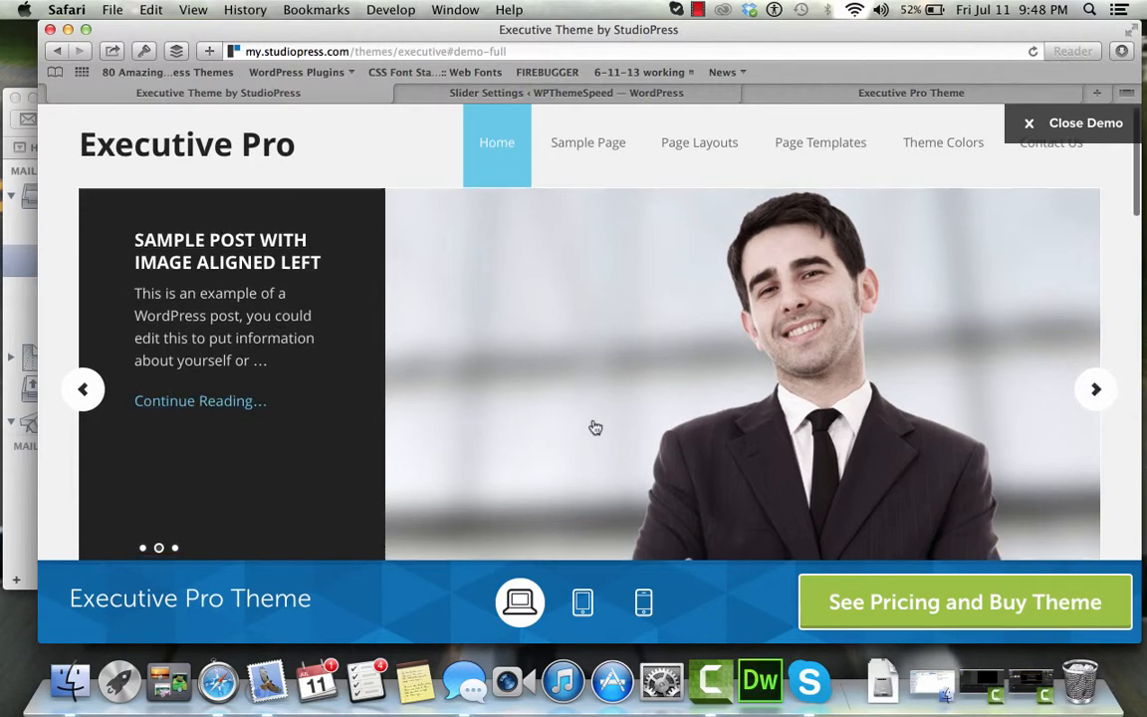
{"action": "scroll", "coordinate": [592, 427], "scroll_direction": "down", "scroll_amount": 2}
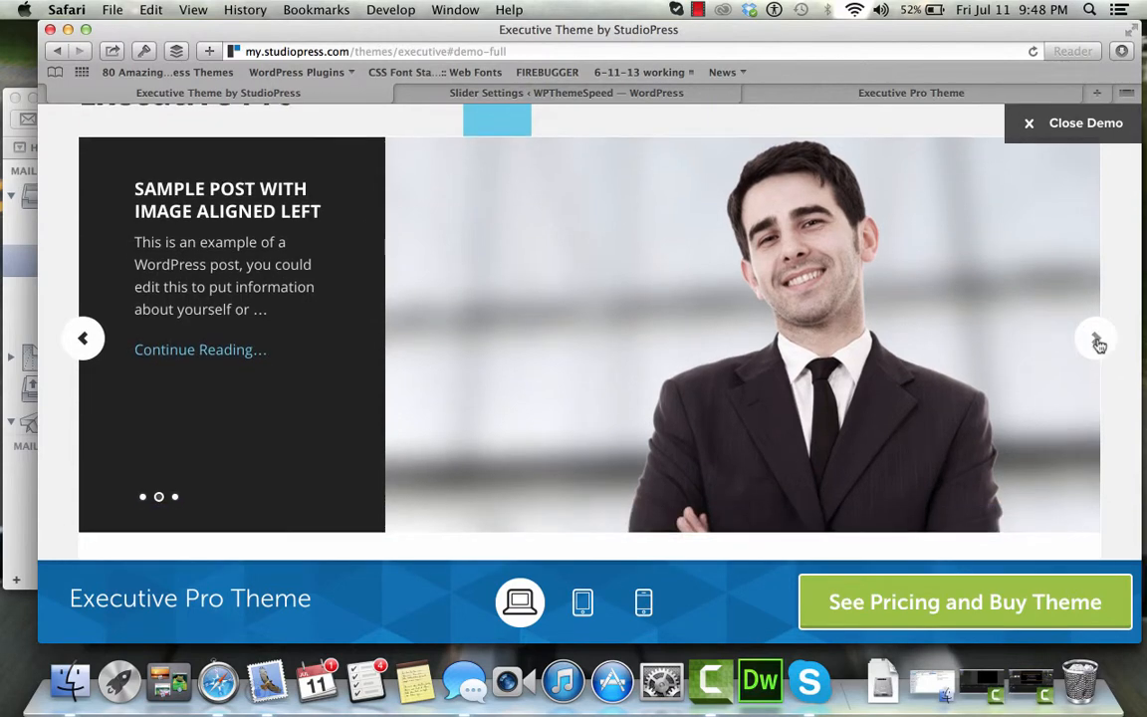
{"action": "scroll", "coordinate": [1098, 344], "scroll_direction": "up", "scroll_amount": 2}
{"action": "left_click", "coordinate": [1098, 398]}
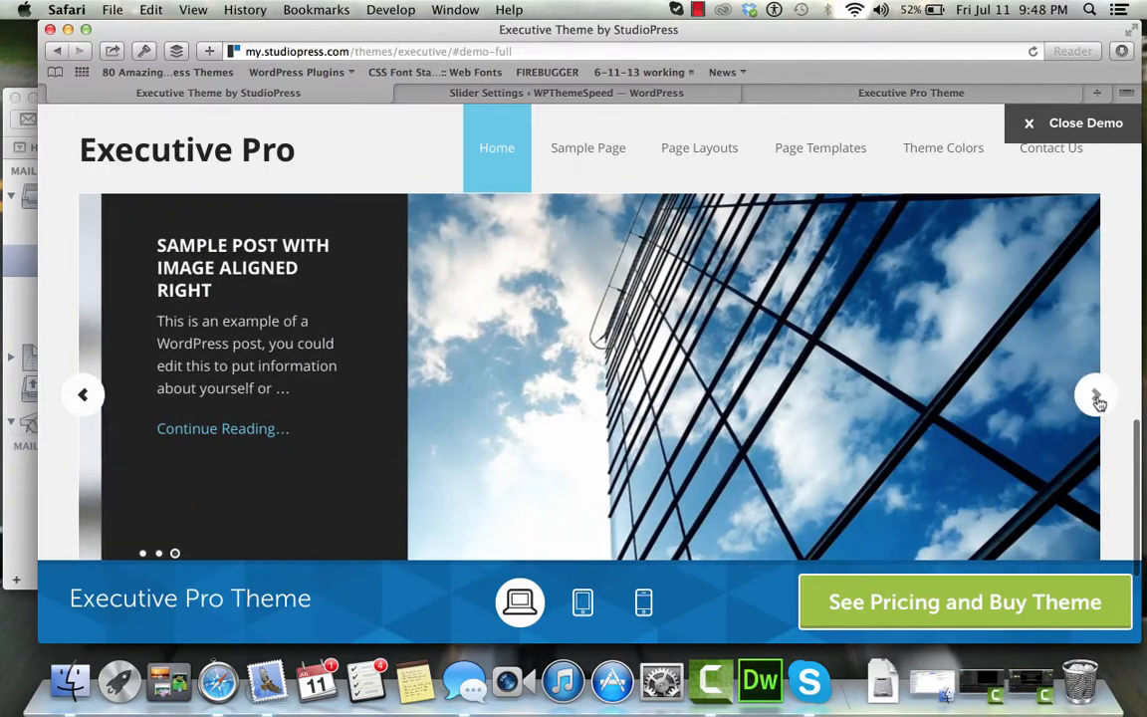
{"action": "left_click", "coordinate": [1097, 397]}
{"action": "left_click", "coordinate": [1097, 397]}
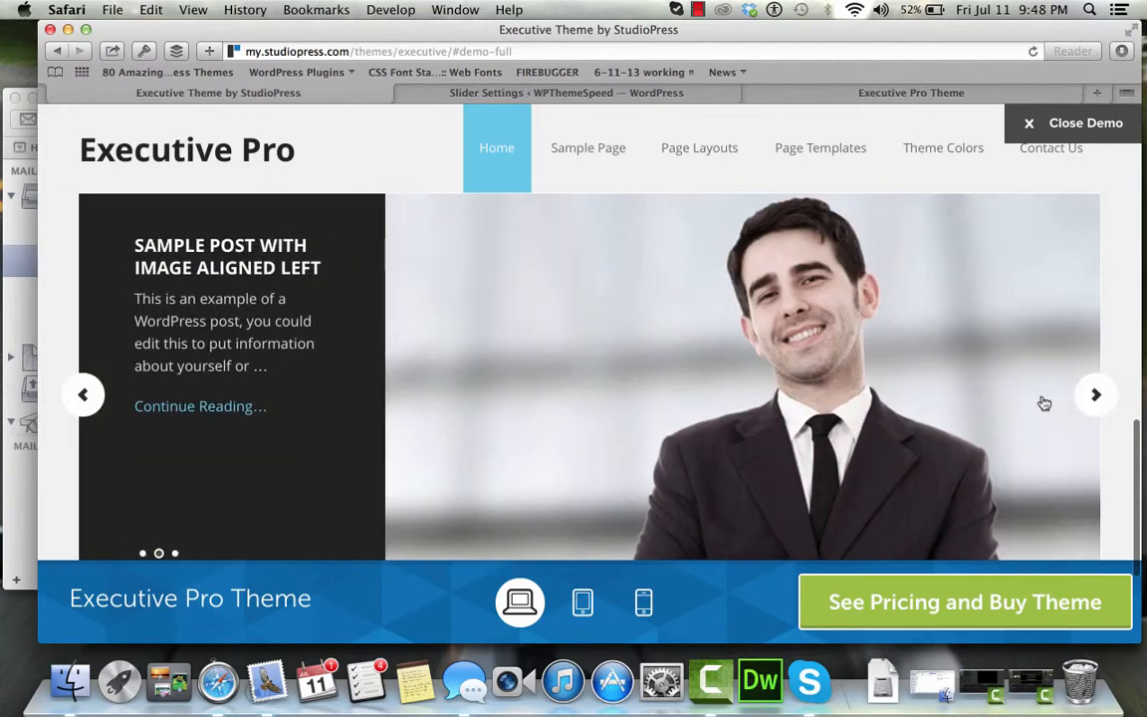
Open the demo's Sample Post With Image Aligned Left from the slider and check which category it belongs to
{"action": "left_click", "coordinate": [213, 408]}
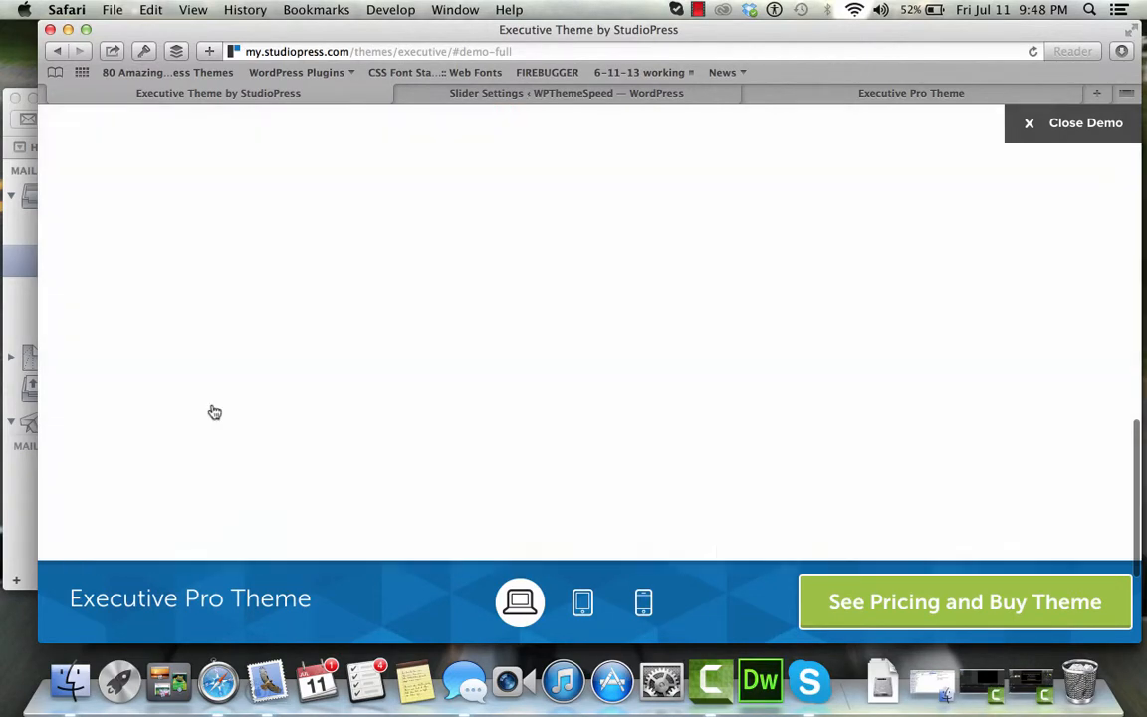
{"action": "scroll", "coordinate": [451, 444], "scroll_direction": "down", "scroll_amount": 1}
{"action": "scroll", "coordinate": [451, 444], "scroll_direction": "down", "scroll_amount": 1}
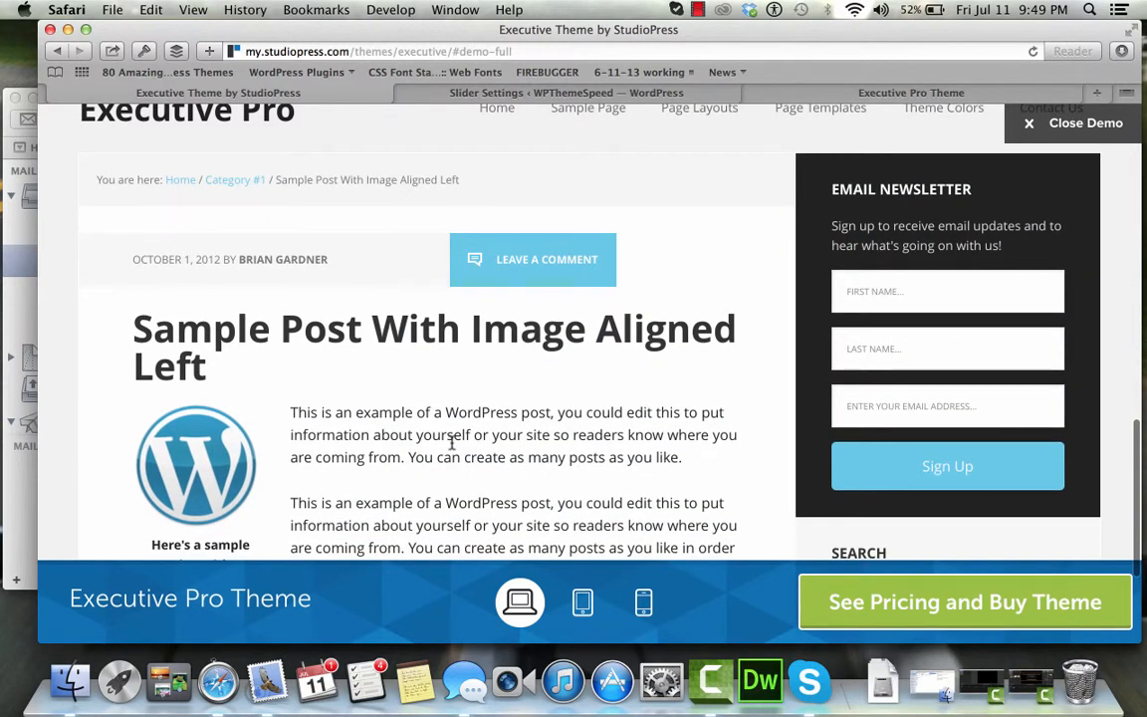
{"action": "scroll", "coordinate": [452, 444], "scroll_direction": "down", "scroll_amount": 2}
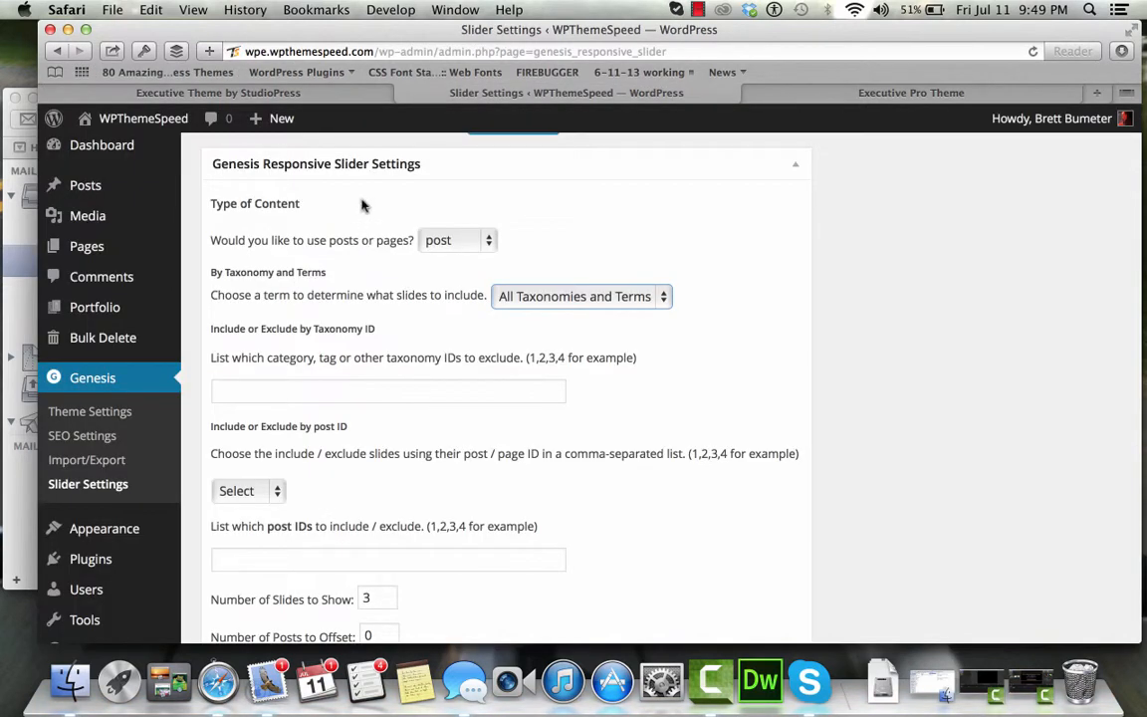
Set the slider's content type to post and its taxonomy term to Category #1
{"action": "left_click", "coordinate": [487, 242]}
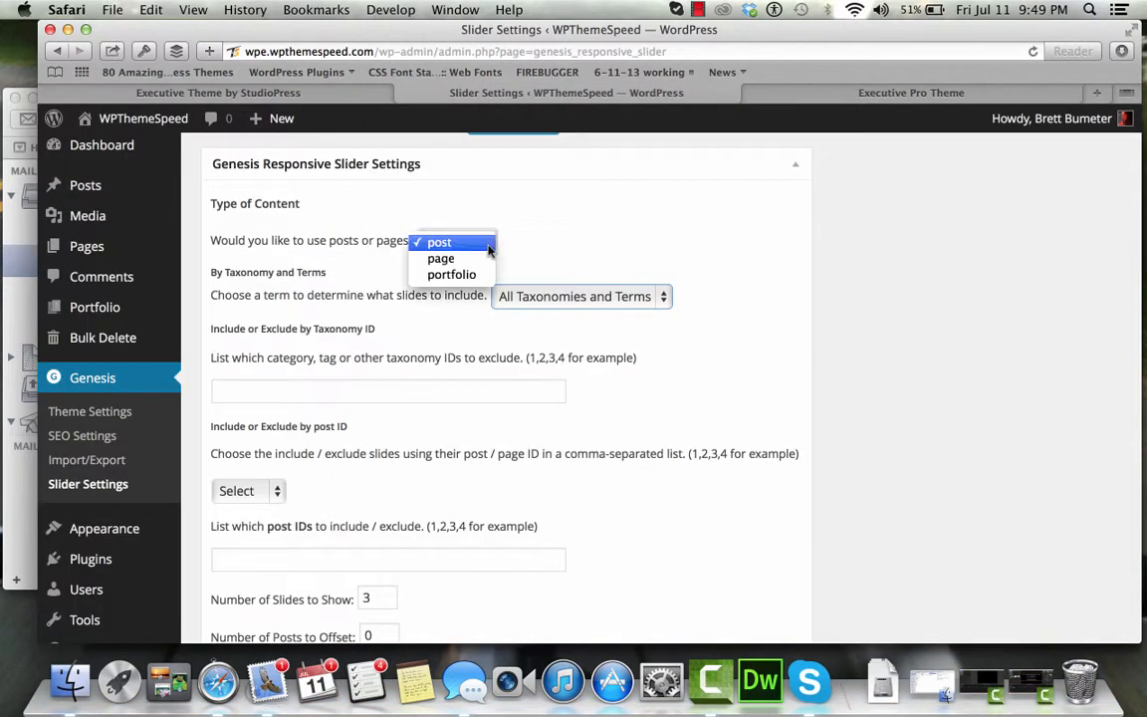
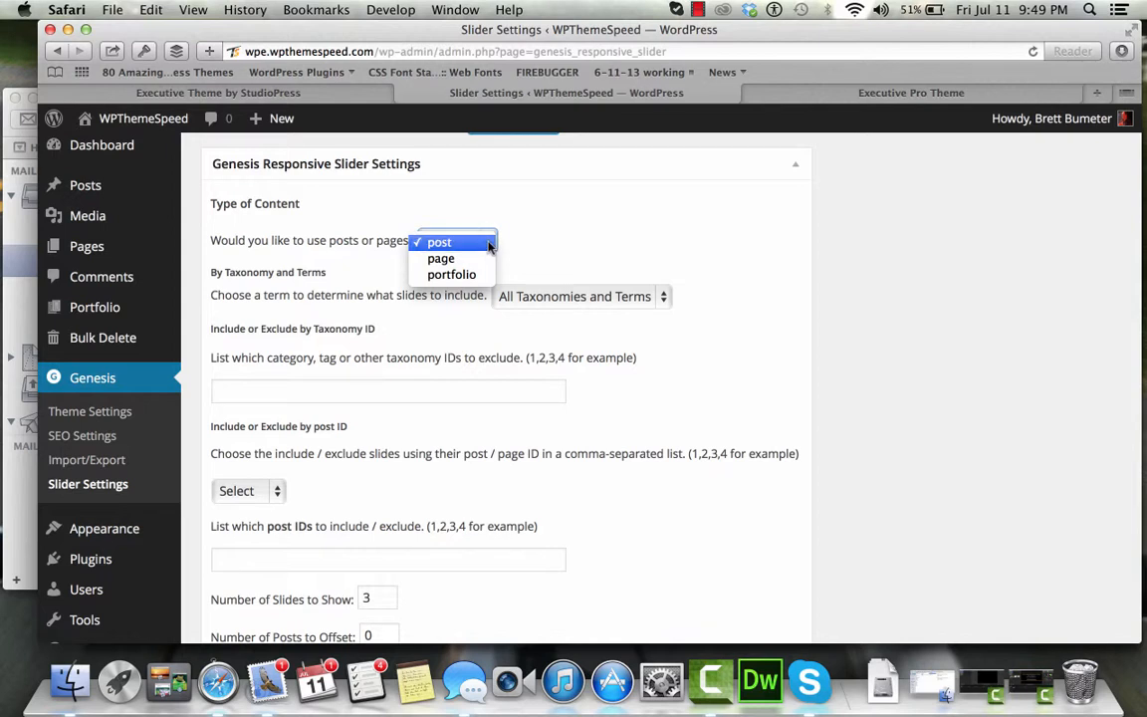
{"action": "left_click", "coordinate": [489, 246]}
{"action": "left_click", "coordinate": [557, 296]}
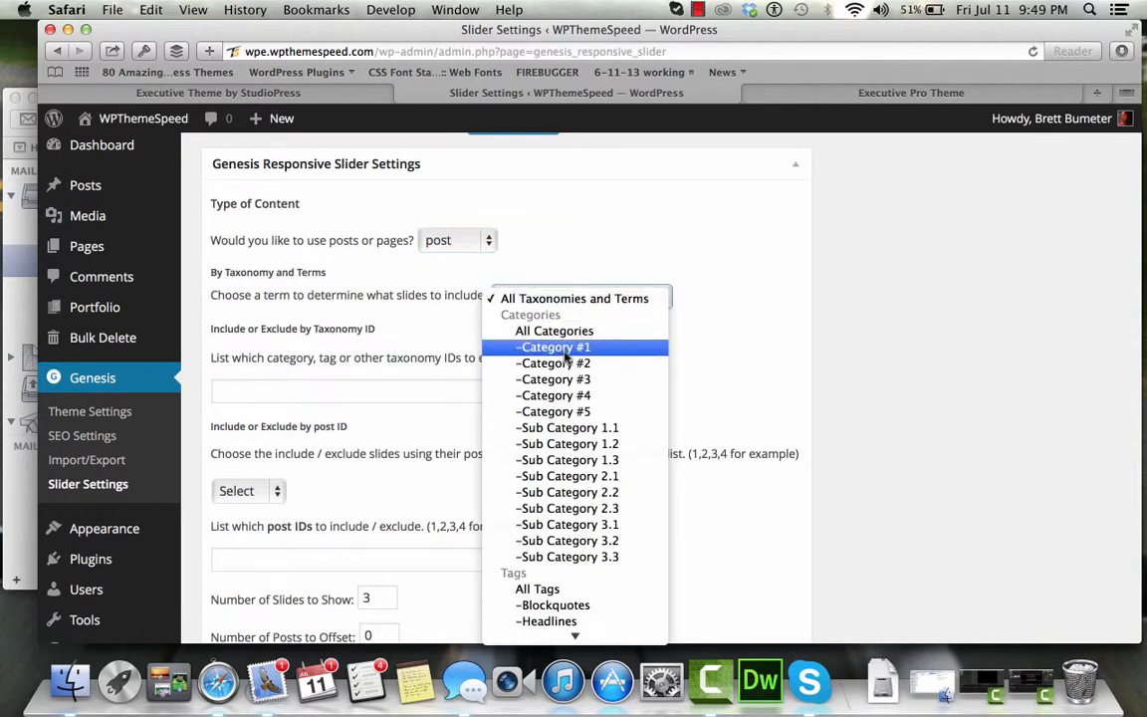
{"action": "left_click", "coordinate": [558, 348]}
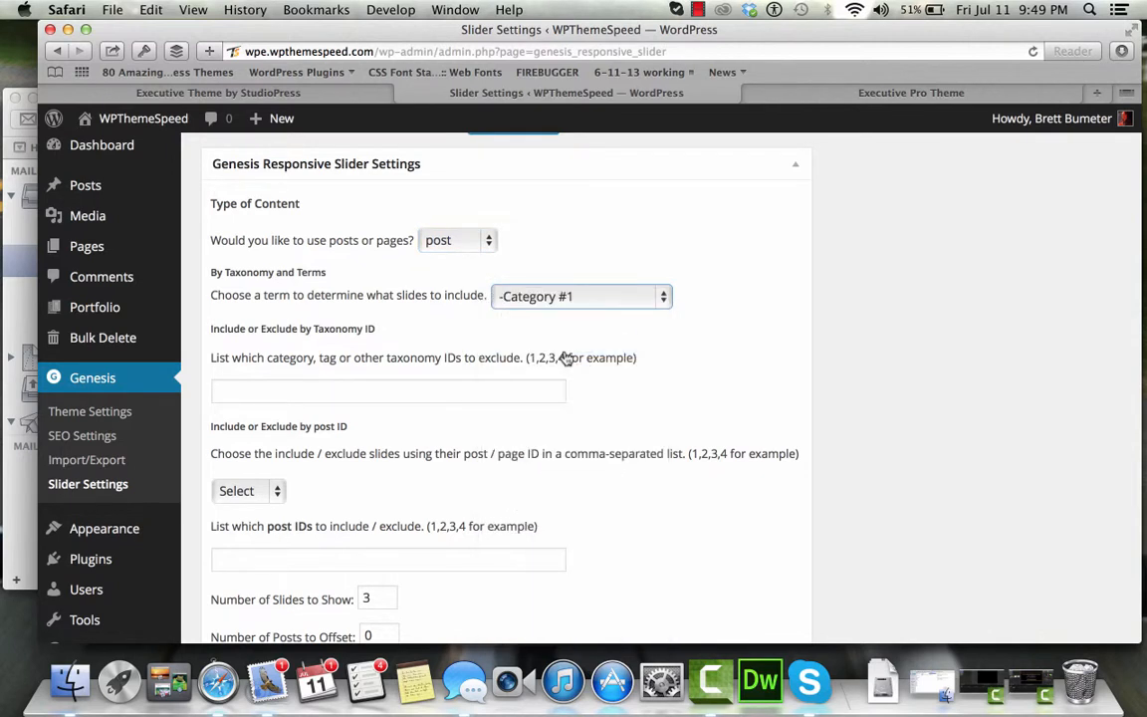
{"action": "left_click", "coordinate": [323, 388]}
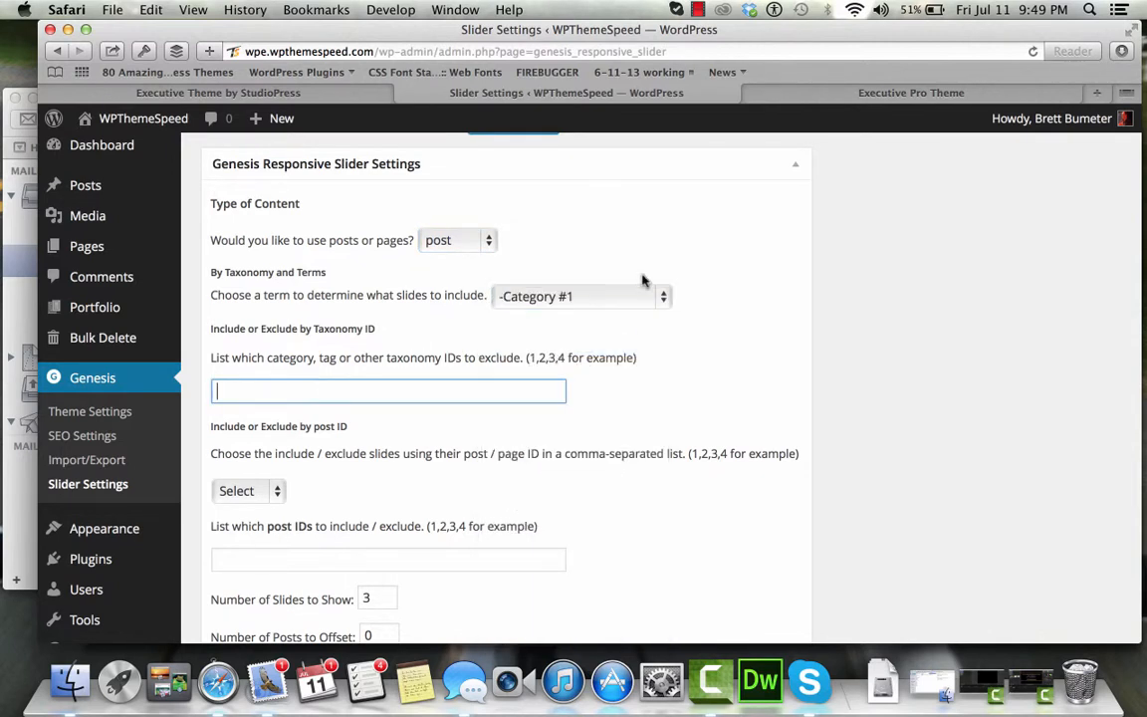
{"action": "left_click", "coordinate": [643, 298]}
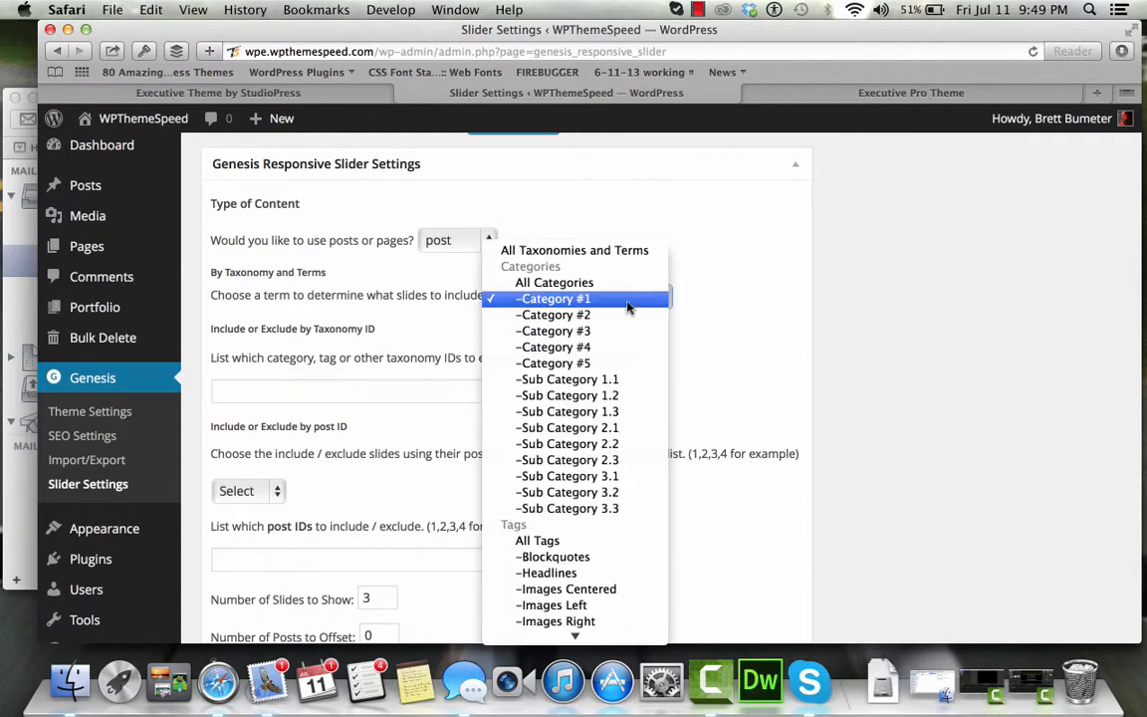
{"action": "left_click", "coordinate": [692, 279]}
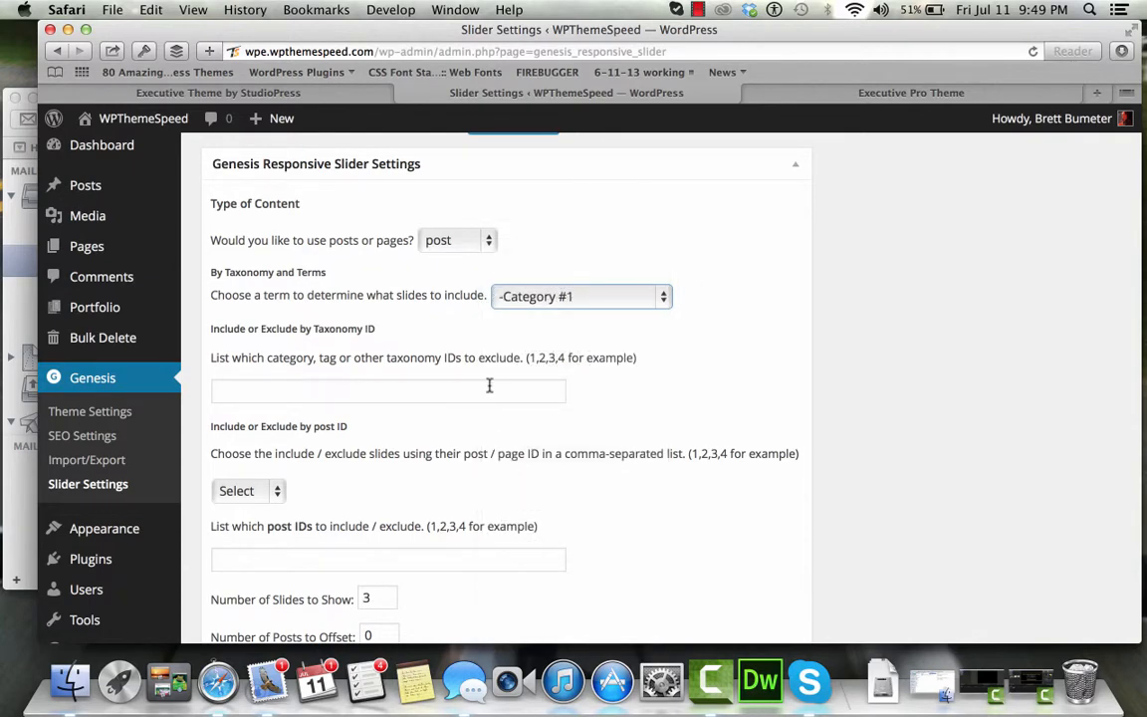
Set the slider's number of slides to show to 3
{"action": "scroll", "coordinate": [398, 450], "scroll_direction": "down", "scroll_amount": 3}
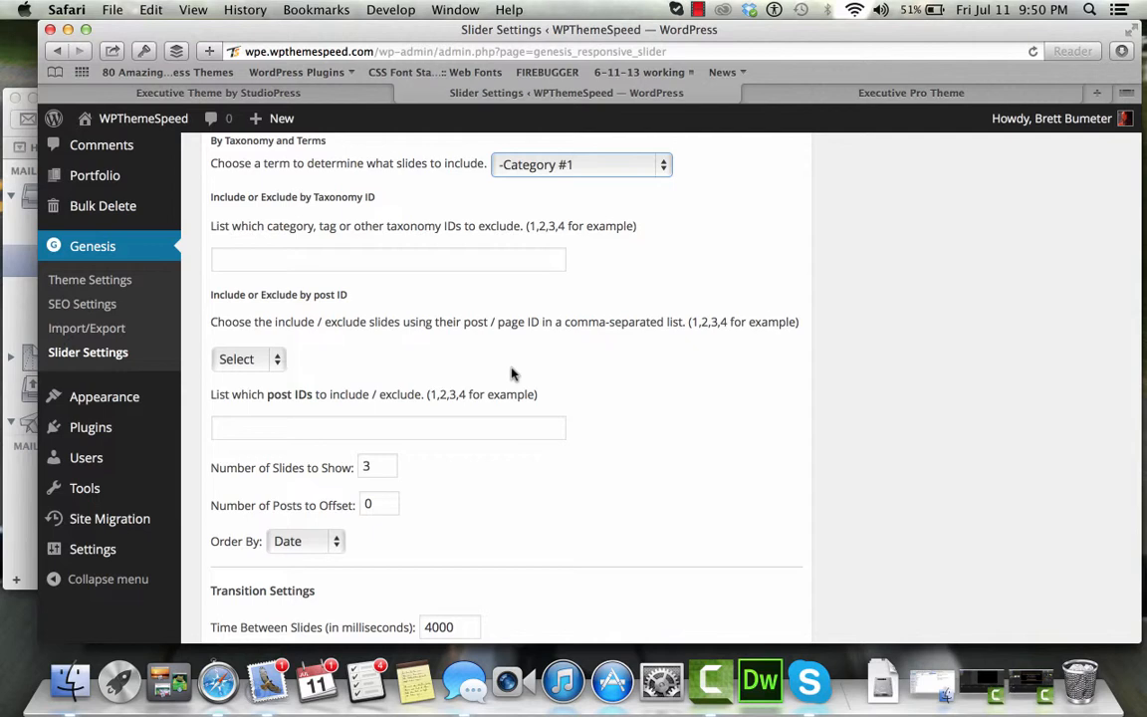
{"action": "left_click", "coordinate": [448, 424]}
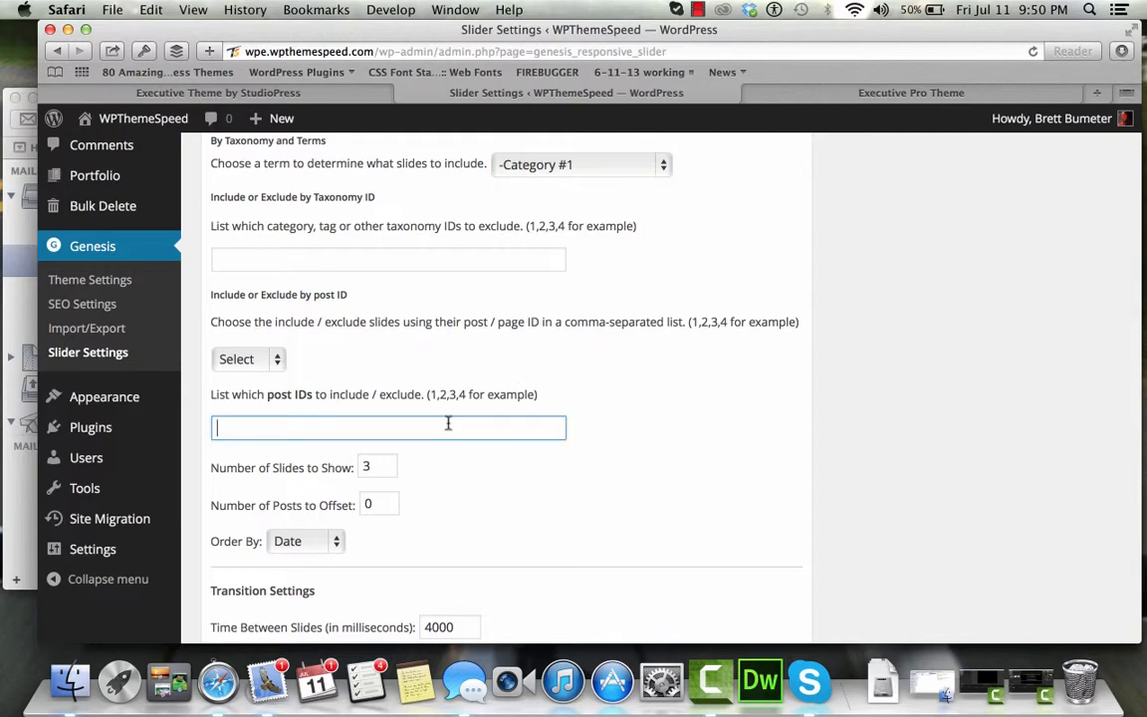
{"action": "scroll", "coordinate": [448, 424], "scroll_direction": "down", "scroll_amount": 3}
{"action": "left_click", "coordinate": [389, 335]}
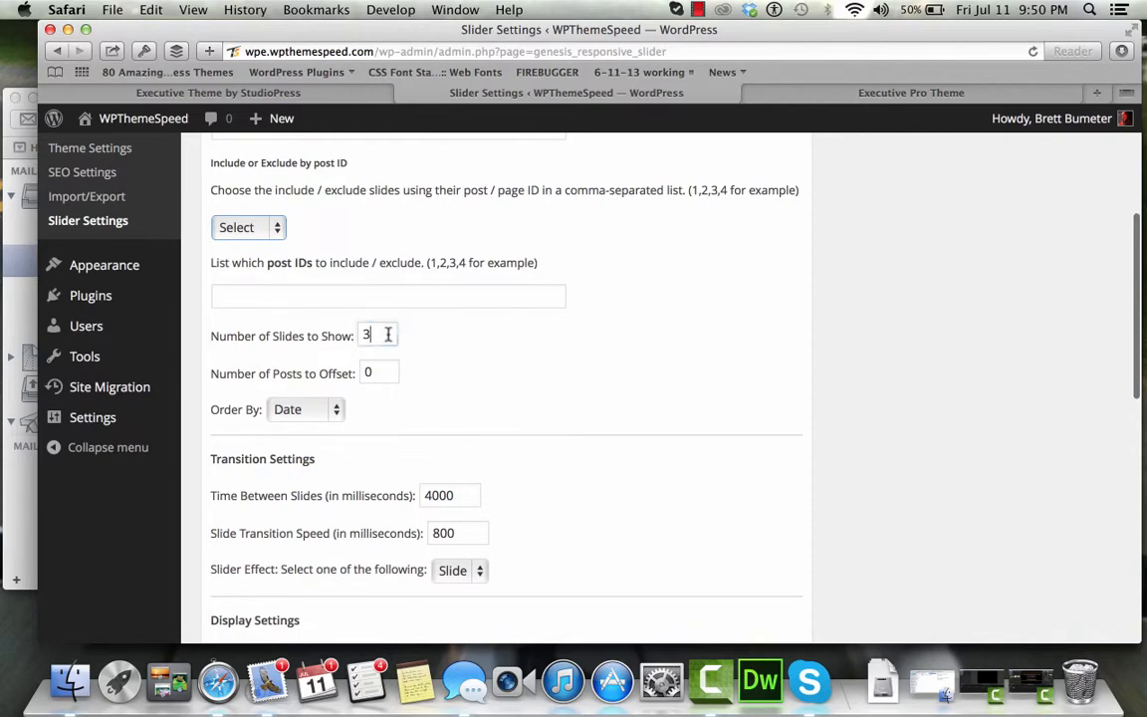
{"action": "key", "text": "BackSpace"}
{"action": "type", "text": "3"}
{"action": "key", "text": "Tab"}
{"action": "scroll", "coordinate": [502, 373], "scroll_direction": "down", "scroll_amount": 5}
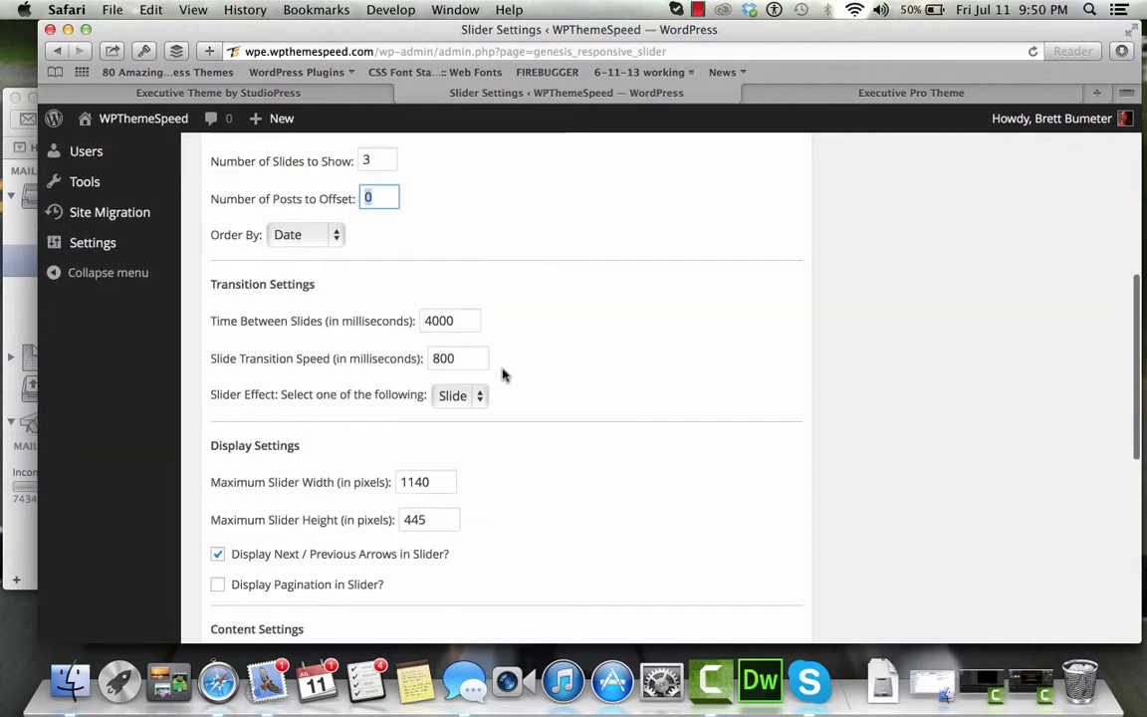
Compare the slider's maximum width, maximum height and post title display settings with the StudioPress setup instructions
{"action": "left_click", "coordinate": [851, 96]}
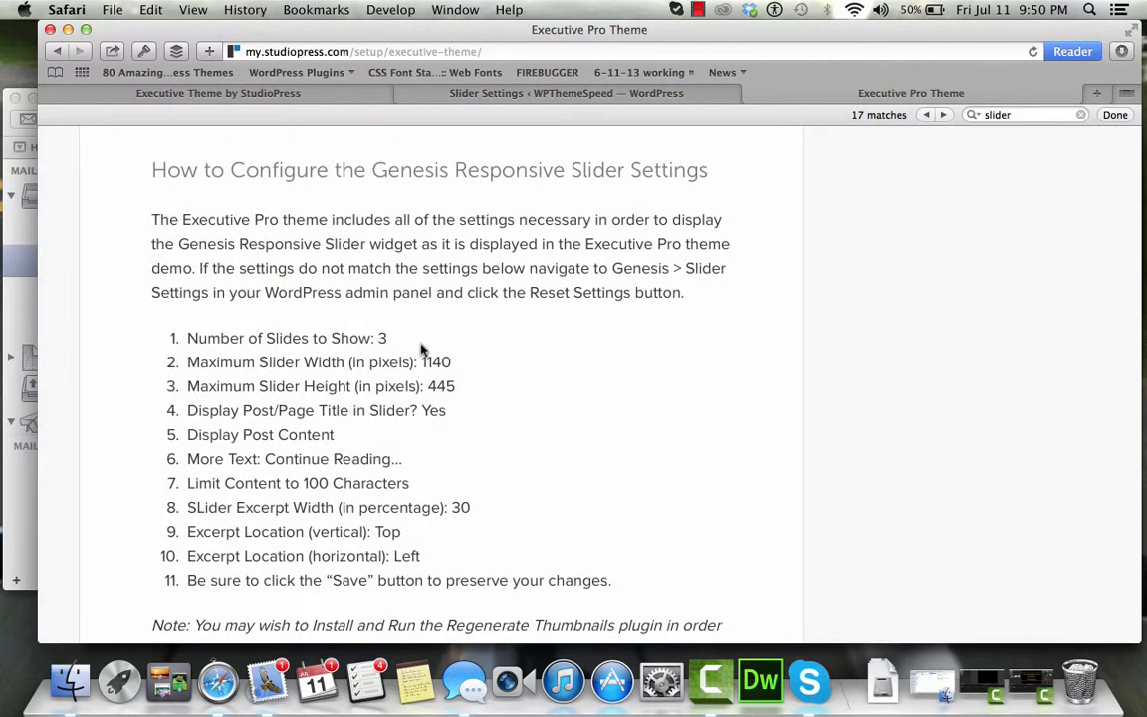
{"action": "scroll", "coordinate": [470, 315], "scroll_direction": "down", "scroll_amount": 1}
{"action": "scroll", "coordinate": [470, 315], "scroll_direction": "down", "scroll_amount": 1}
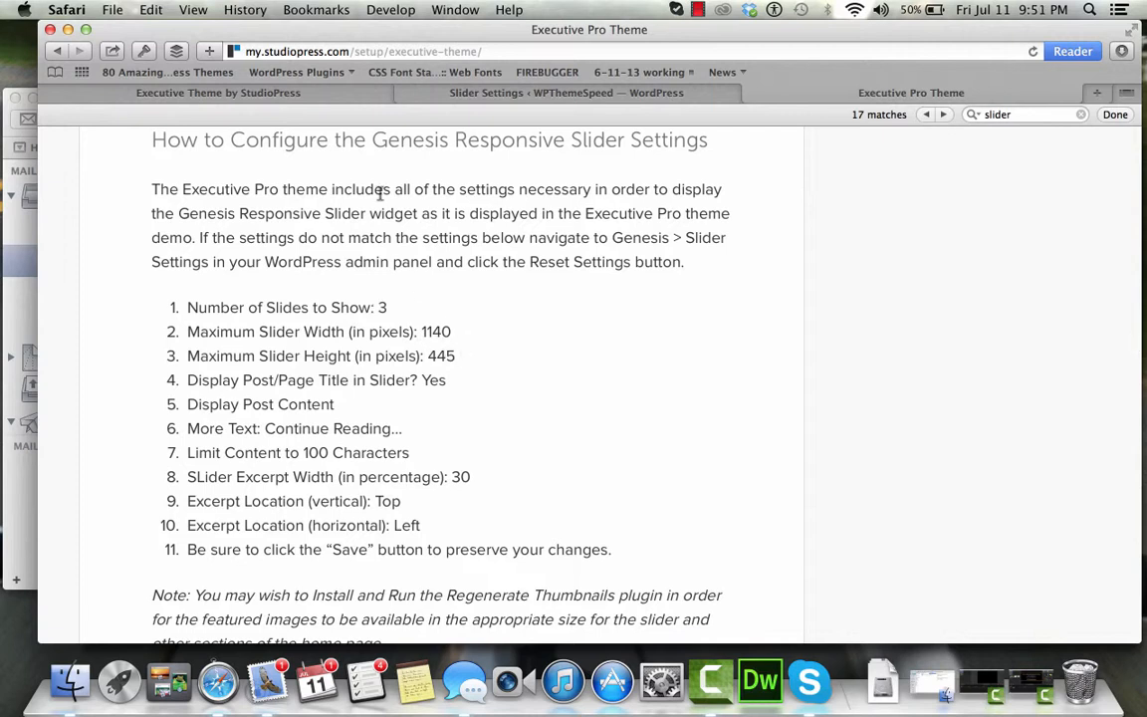
{"action": "left_click", "coordinate": [436, 93]}
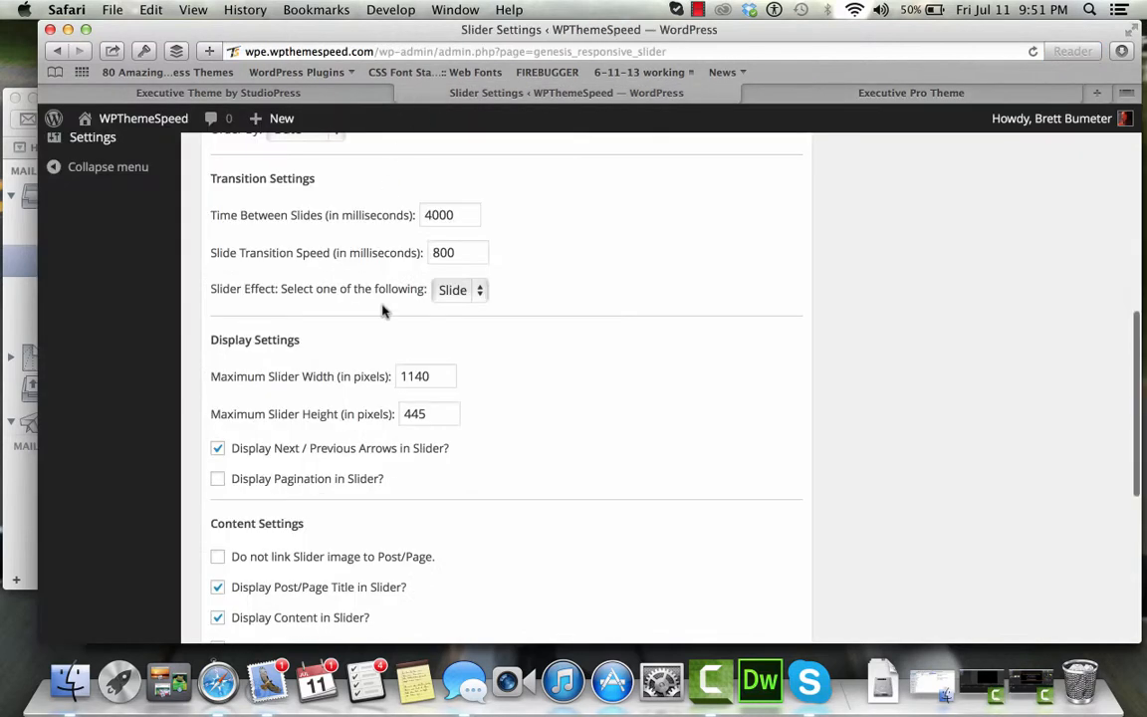
{"action": "scroll", "coordinate": [448, 423], "scroll_direction": "down", "scroll_amount": 2}
{"action": "key", "text": "ctrl+Tab"}
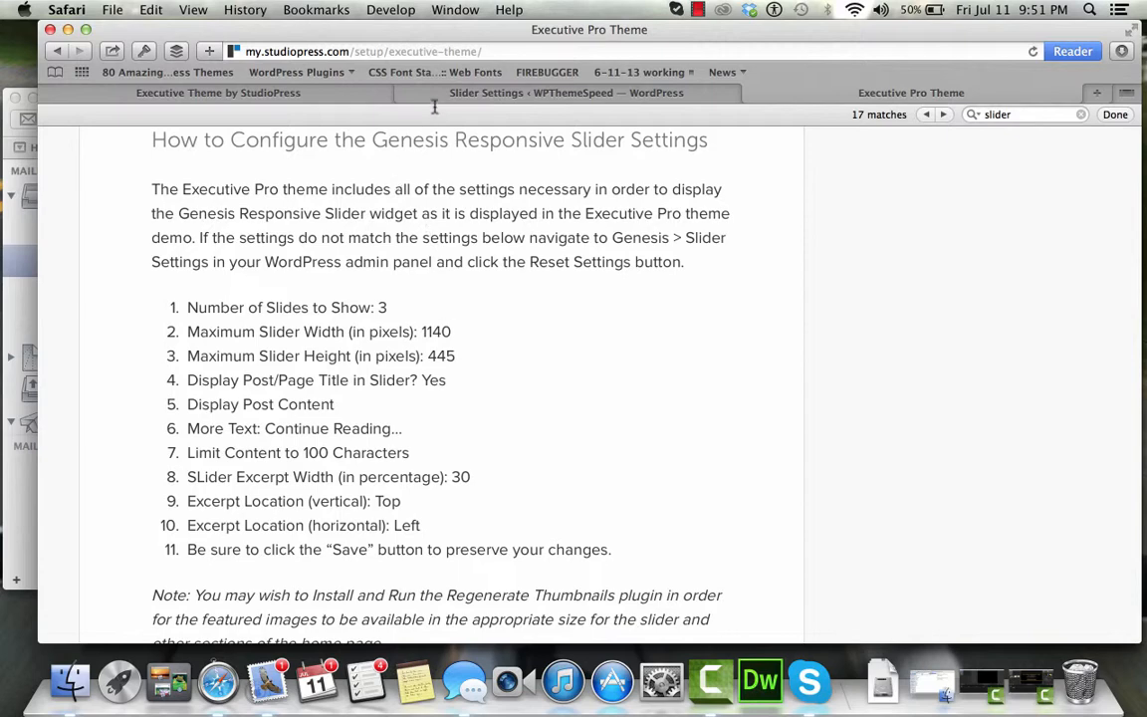
{"action": "left_click", "coordinate": [398, 94]}
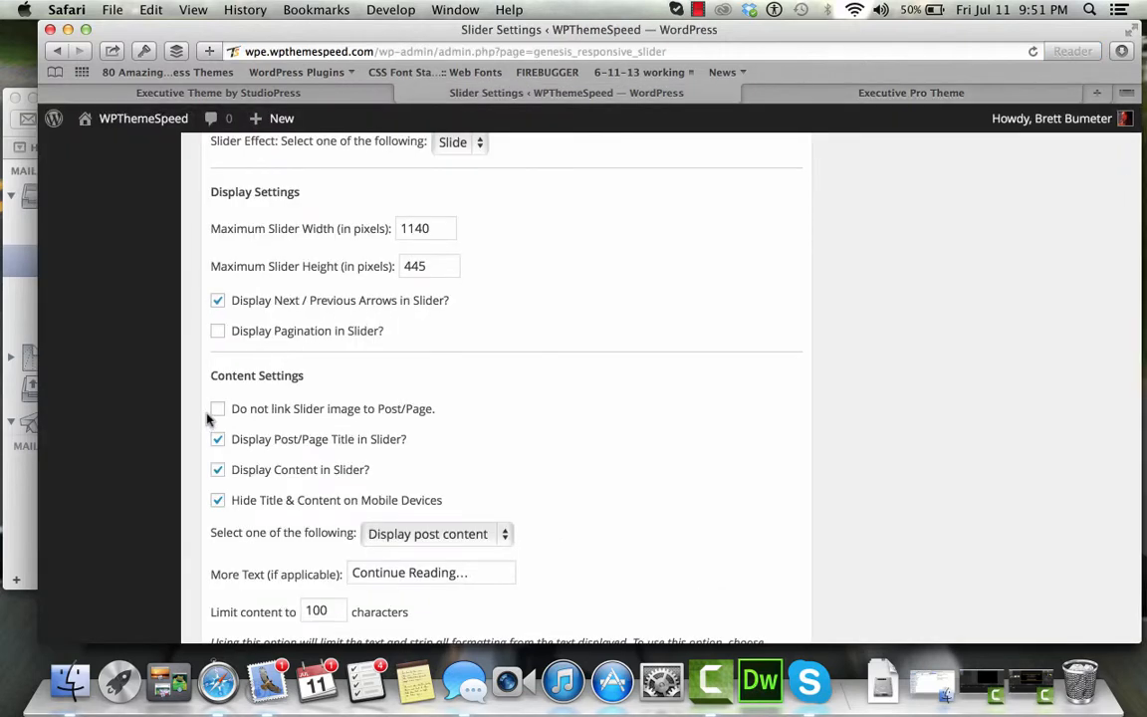
{"action": "left_click", "coordinate": [218, 440]}
{"action": "scroll", "coordinate": [532, 435], "scroll_direction": "down", "scroll_amount": 3}
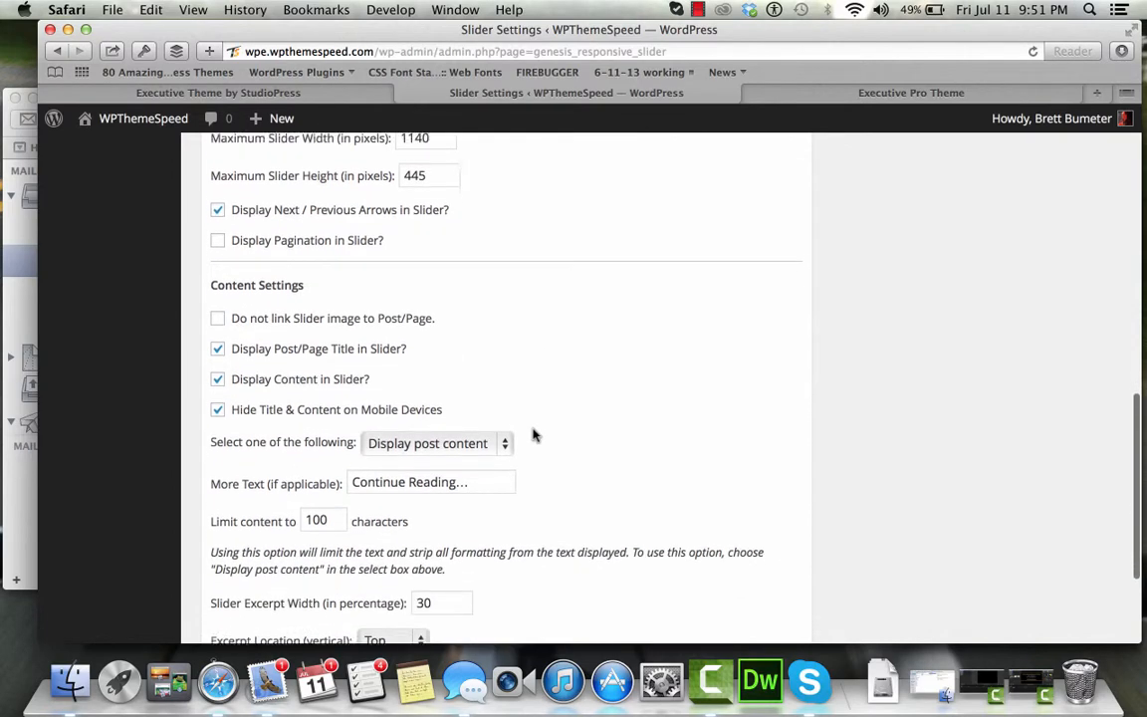
Compare the slider's more text, content character limit and excerpt width with the values in the setup instructions
{"action": "key", "text": "ctrl+Tab"}
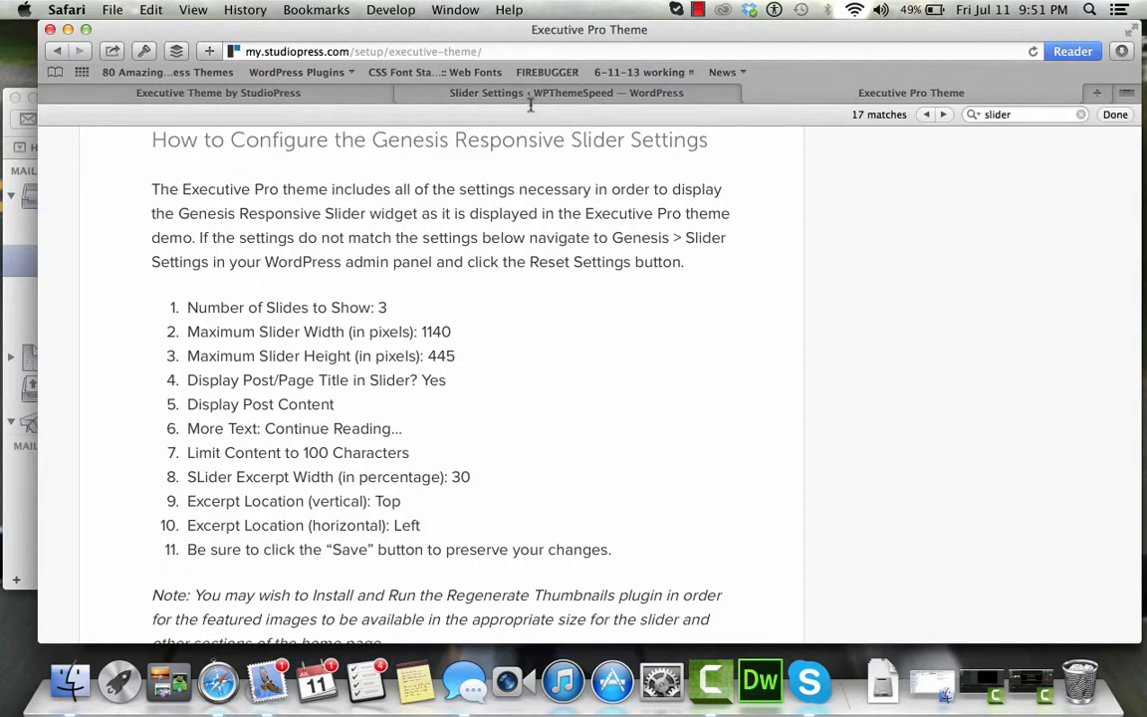
{"action": "left_click", "coordinate": [478, 93]}
{"action": "left_click", "coordinate": [332, 482]}
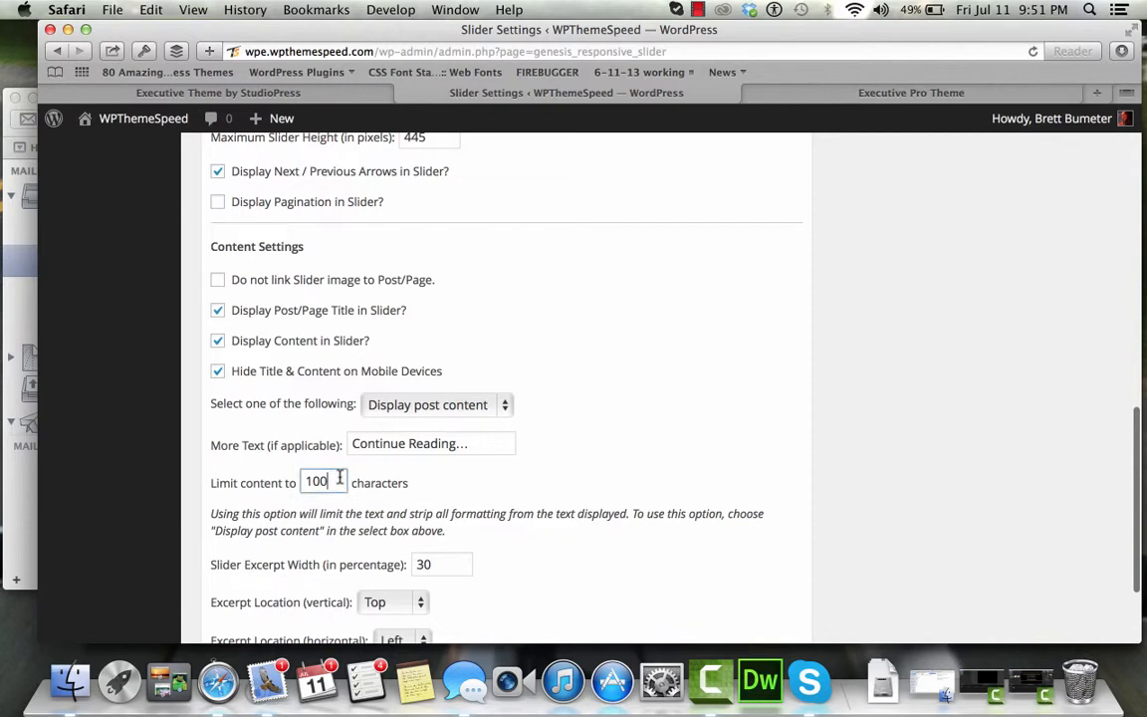
{"action": "key", "text": "ctrl+Tab"}
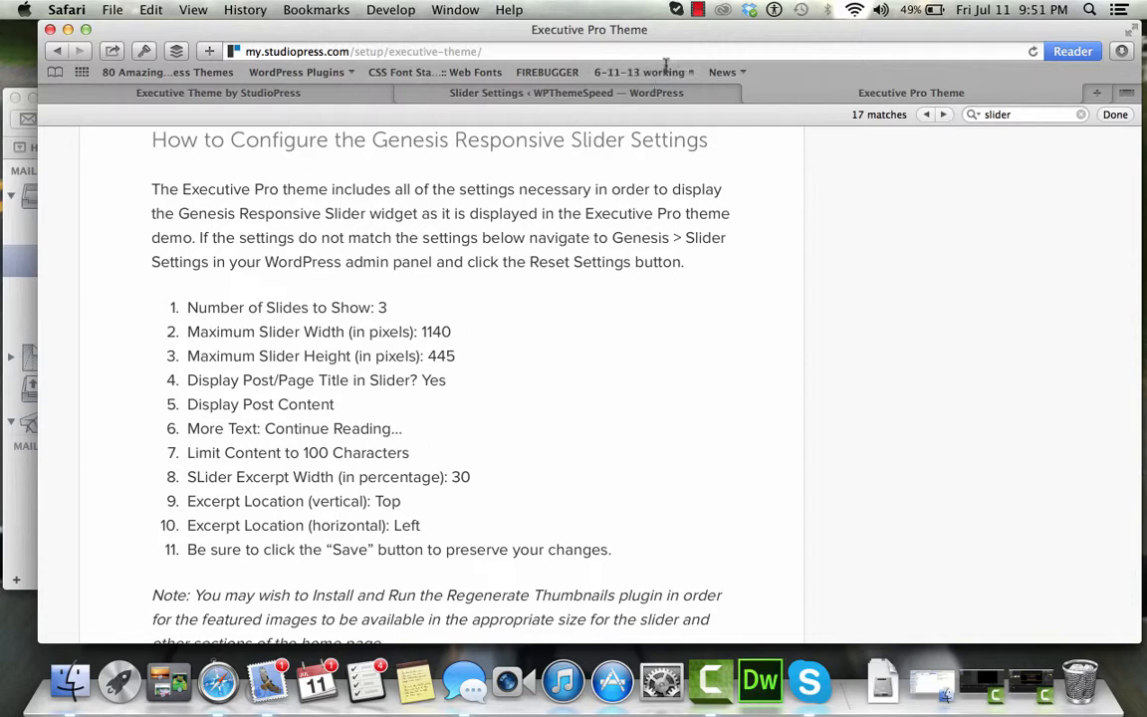
{"action": "left_click", "coordinate": [583, 93]}
{"action": "scroll", "coordinate": [519, 367], "scroll_direction": "down", "scroll_amount": 1}
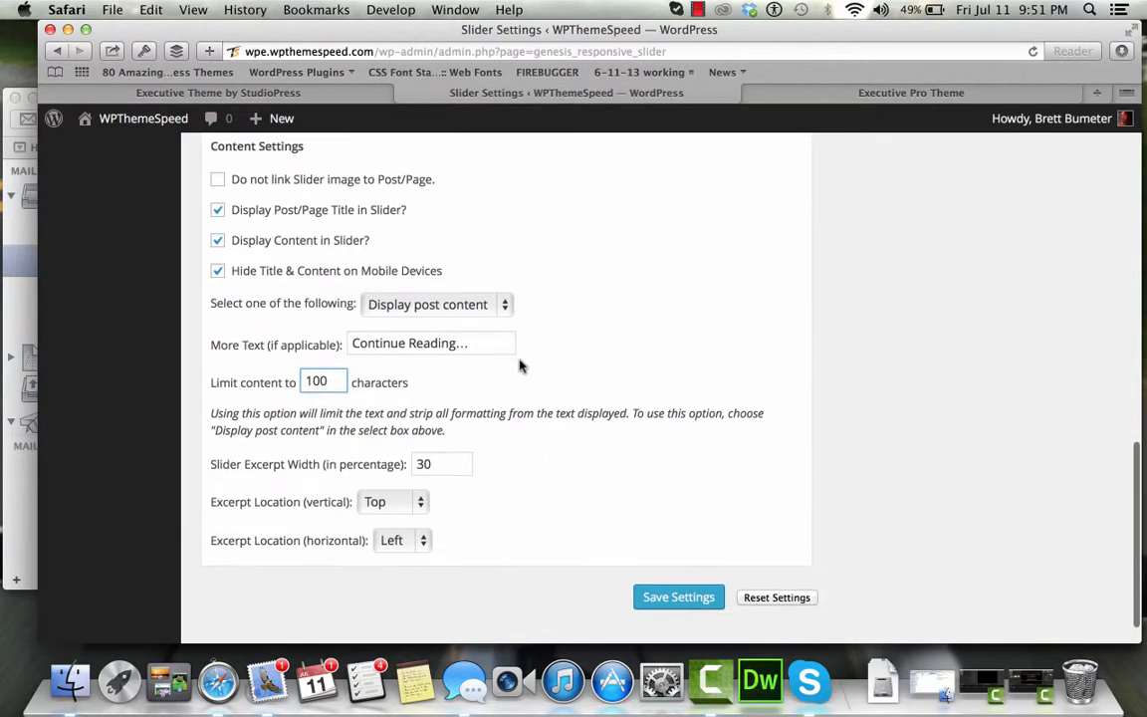
{"action": "left_click", "coordinate": [458, 464]}
{"action": "key", "text": "ctrl+Tab"}
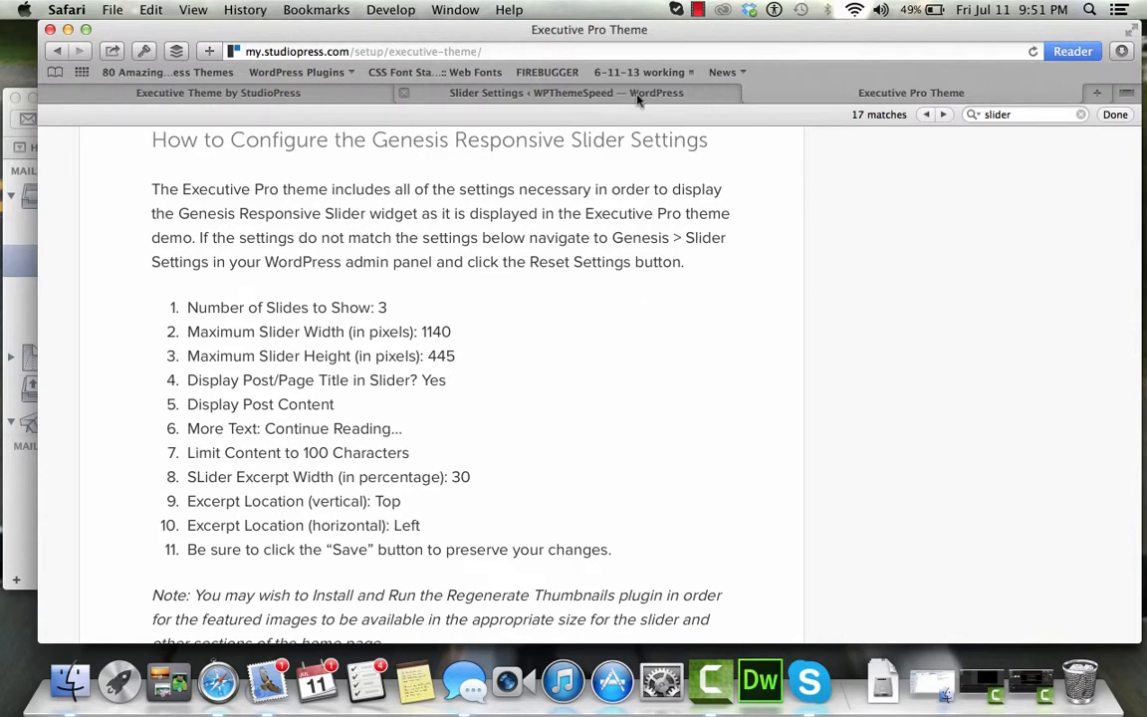
{"action": "left_click", "coordinate": [576, 93]}
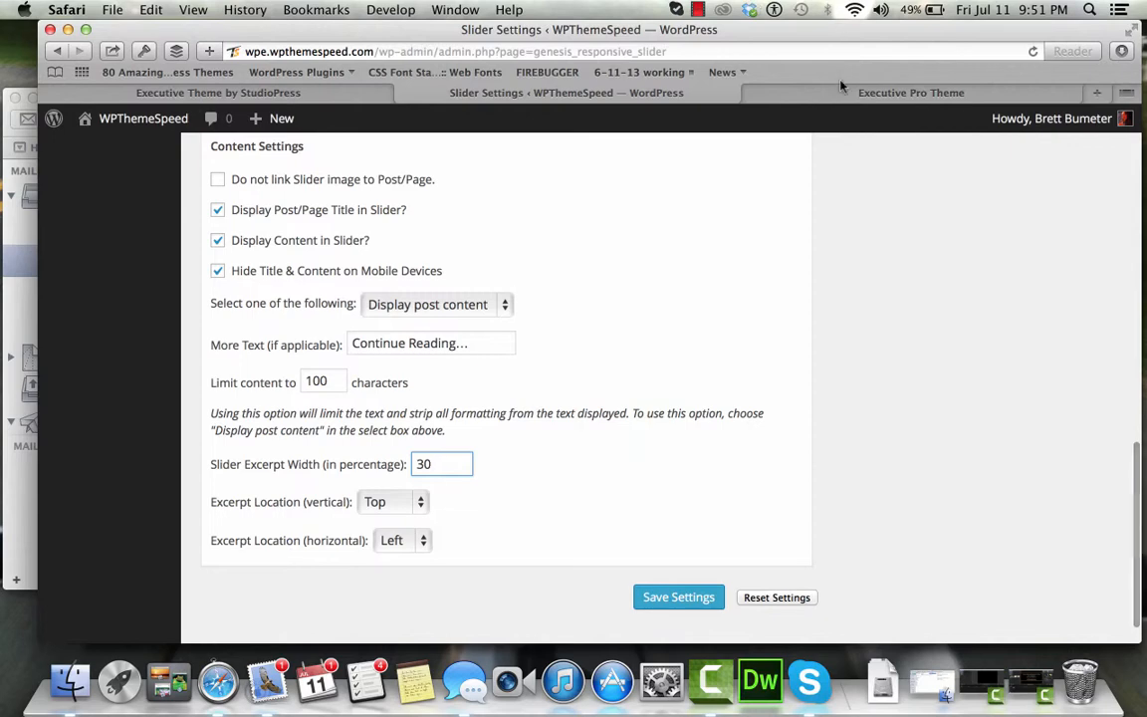
Check the excerpt location settings against the setup instructions and save the slider settings
{"action": "key", "text": "ctrl+Tab"}
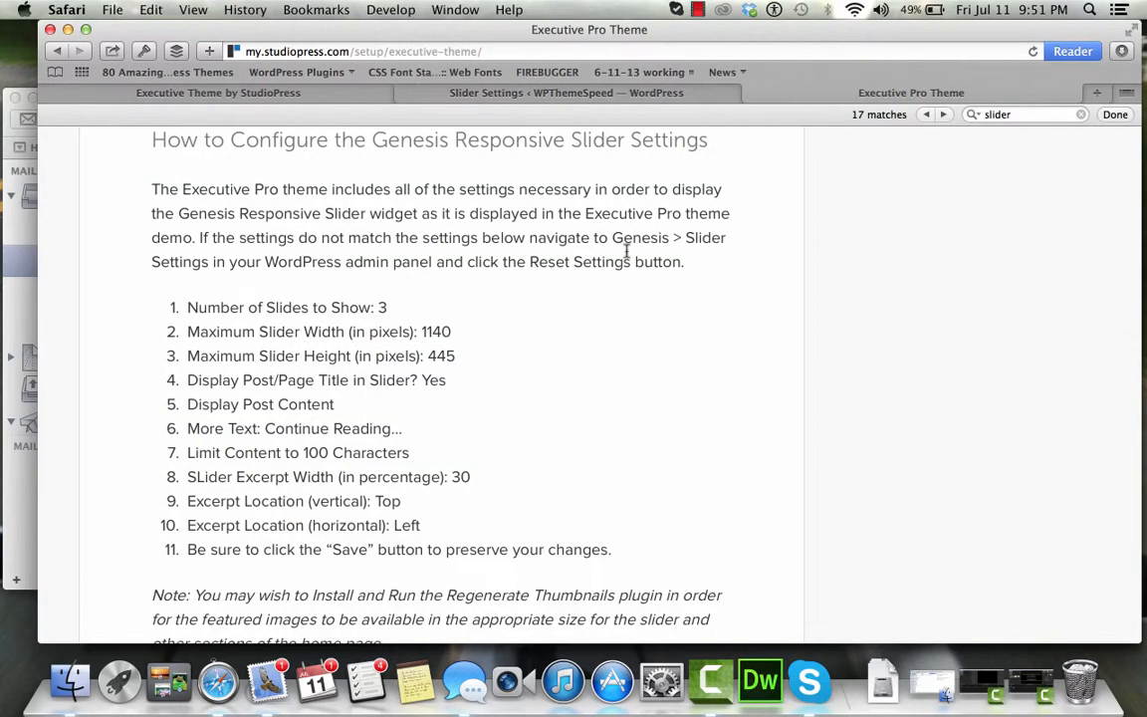
{"action": "left_click", "coordinate": [516, 90]}
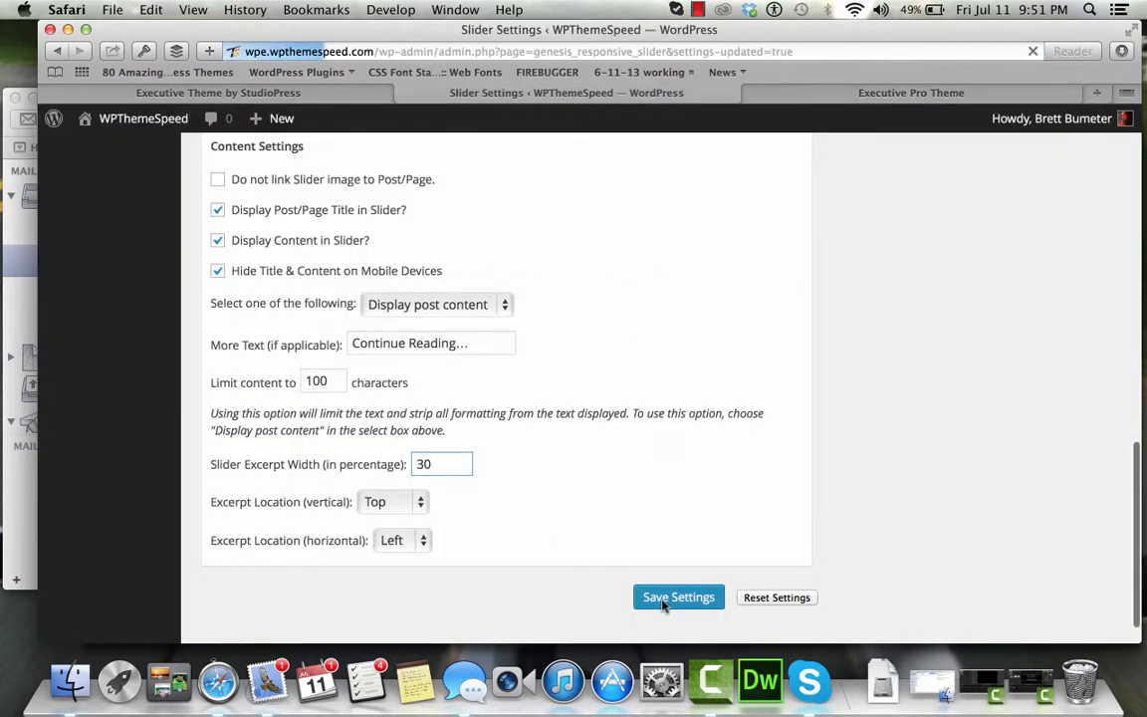
{"action": "left_click", "coordinate": [664, 601]}
Open the test site's front end in a new window and advance through the home page slider's slides
{"action": "mouse_move", "coordinate": [142, 118]}
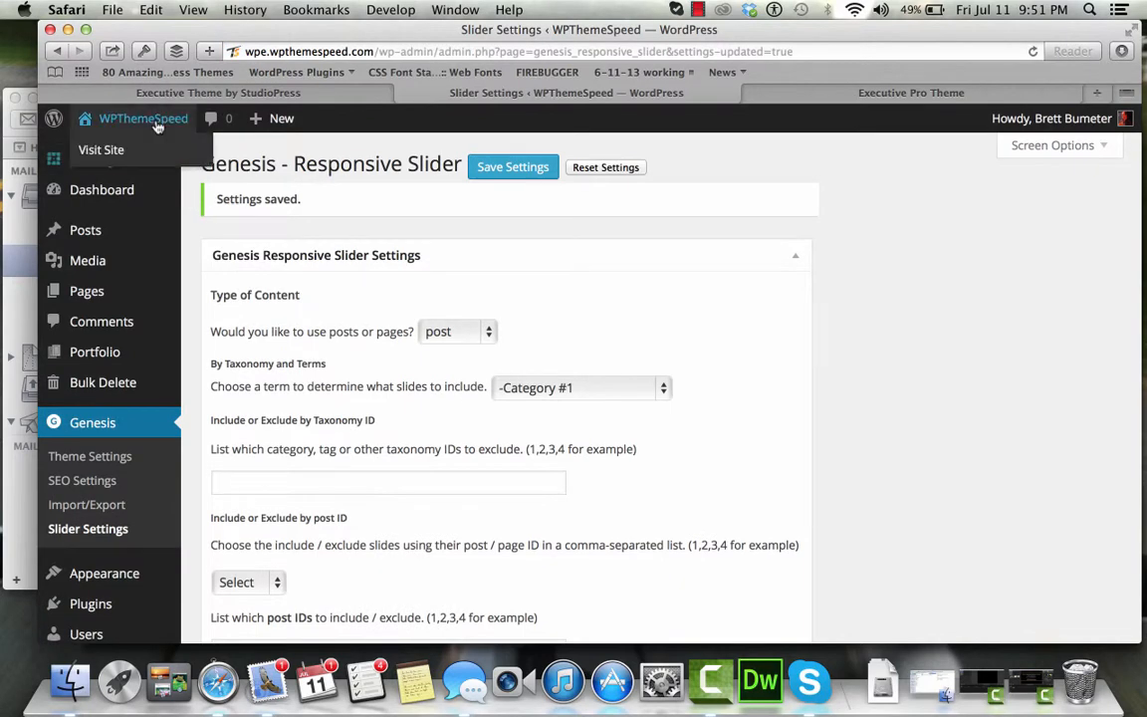
{"action": "right_click", "coordinate": [152, 153]}
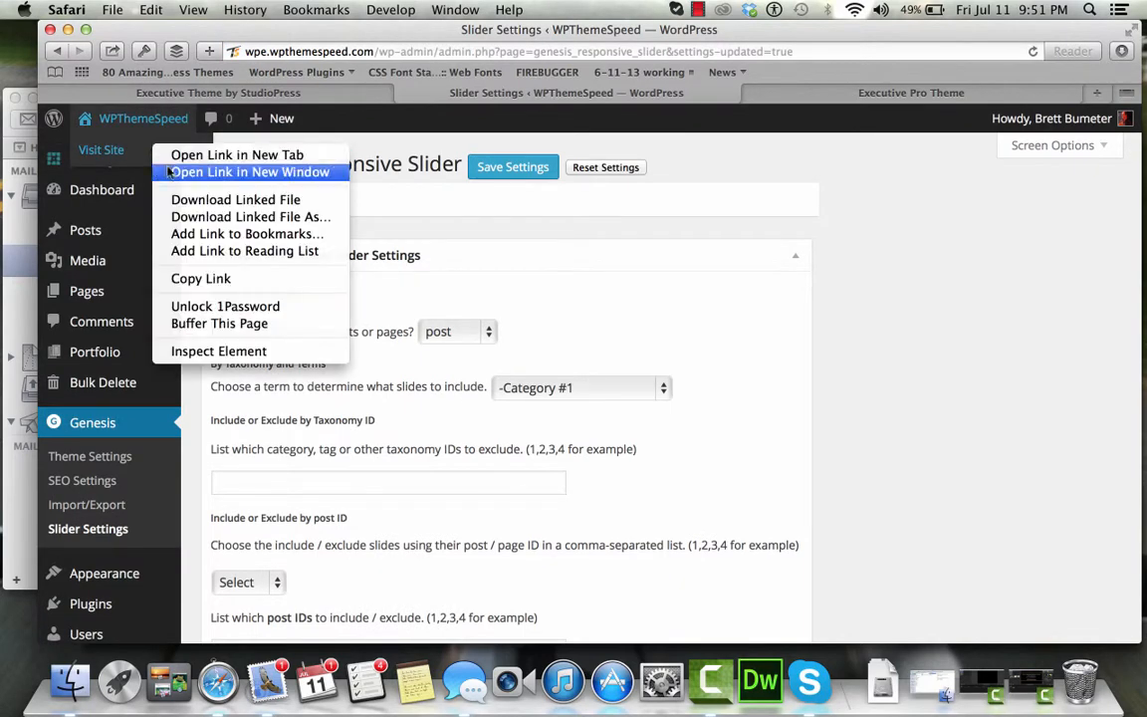
{"action": "left_click", "coordinate": [243, 175]}
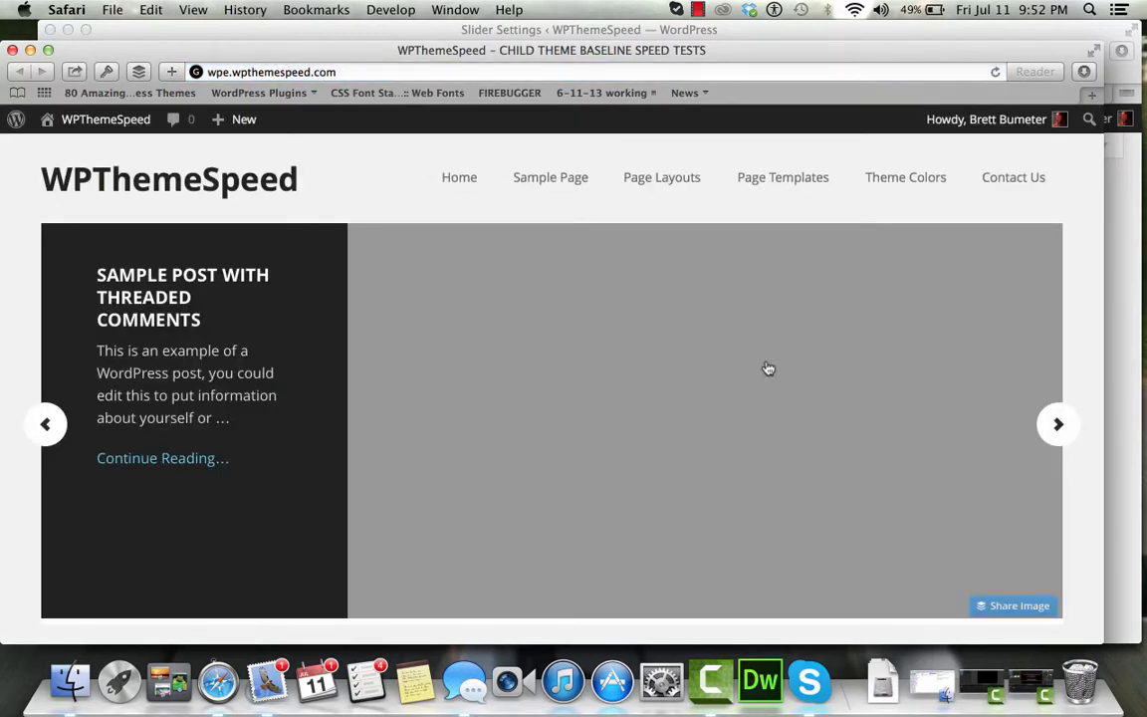
{"action": "left_click", "coordinate": [1061, 424]}
{"action": "left_click", "coordinate": [1061, 425]}
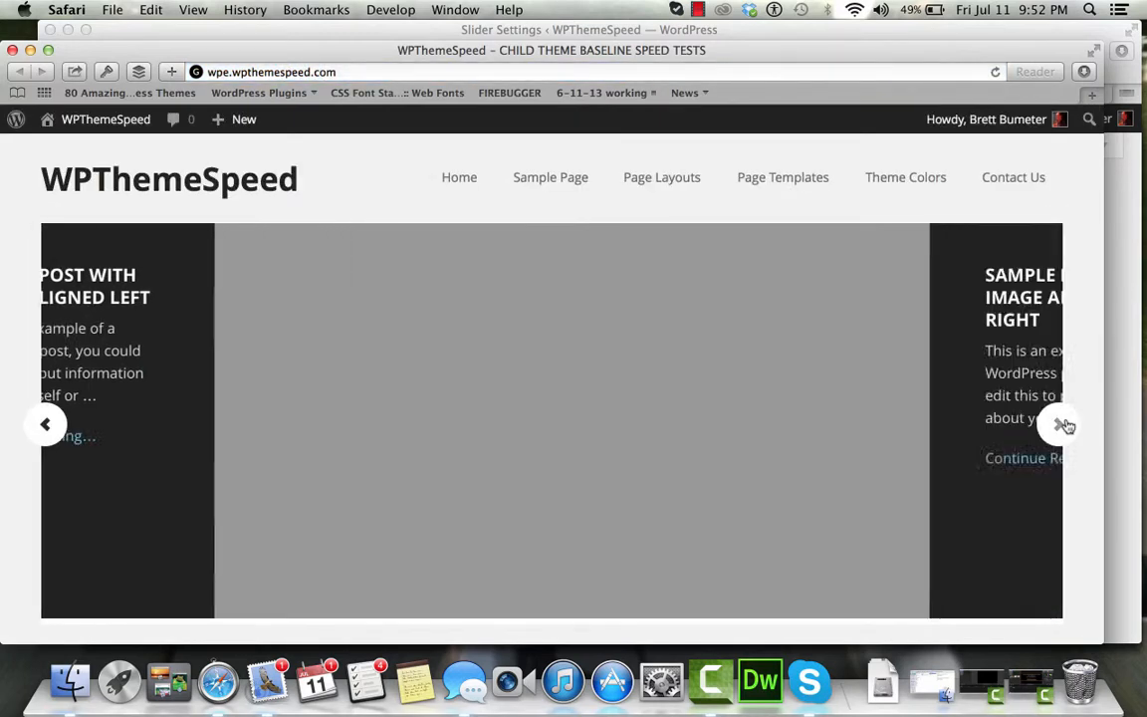
{"action": "left_click", "coordinate": [1062, 424]}
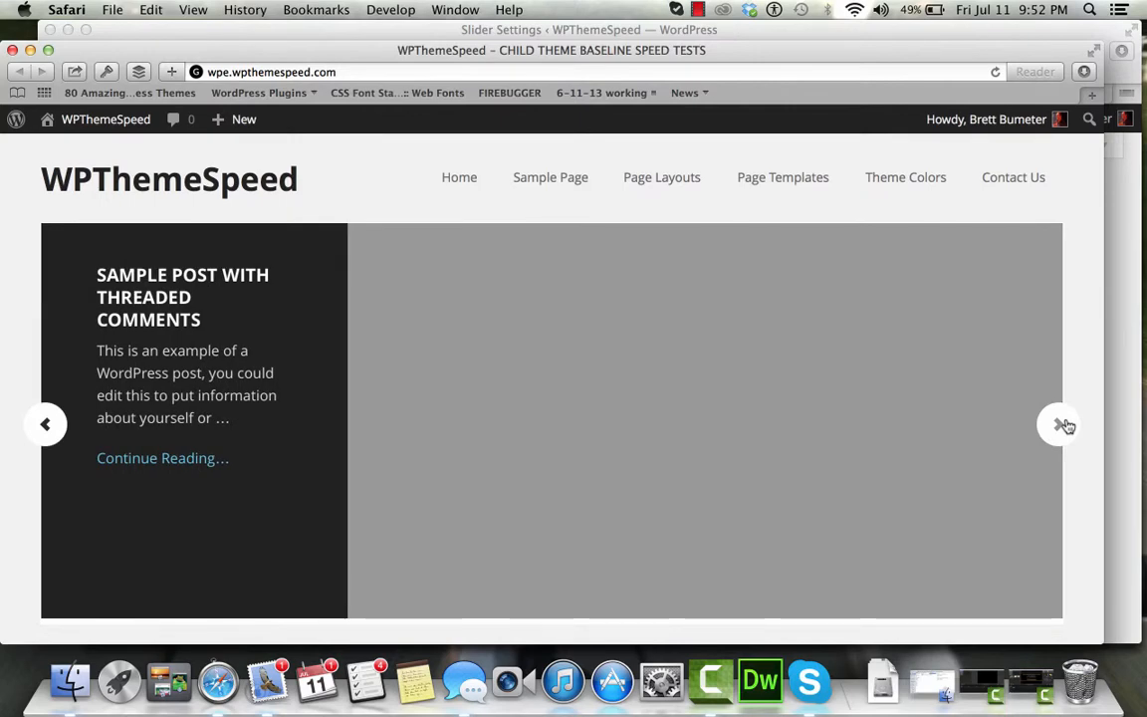
{"action": "left_click", "coordinate": [1062, 424]}
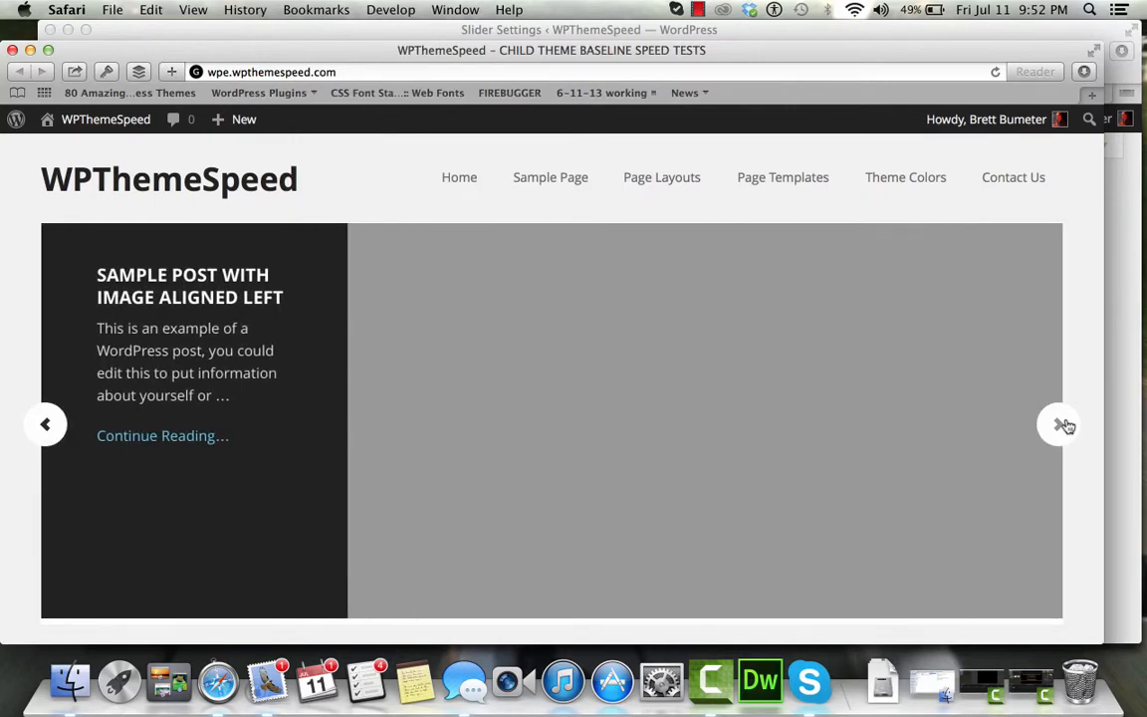
{"action": "left_click", "coordinate": [1036, 427]}
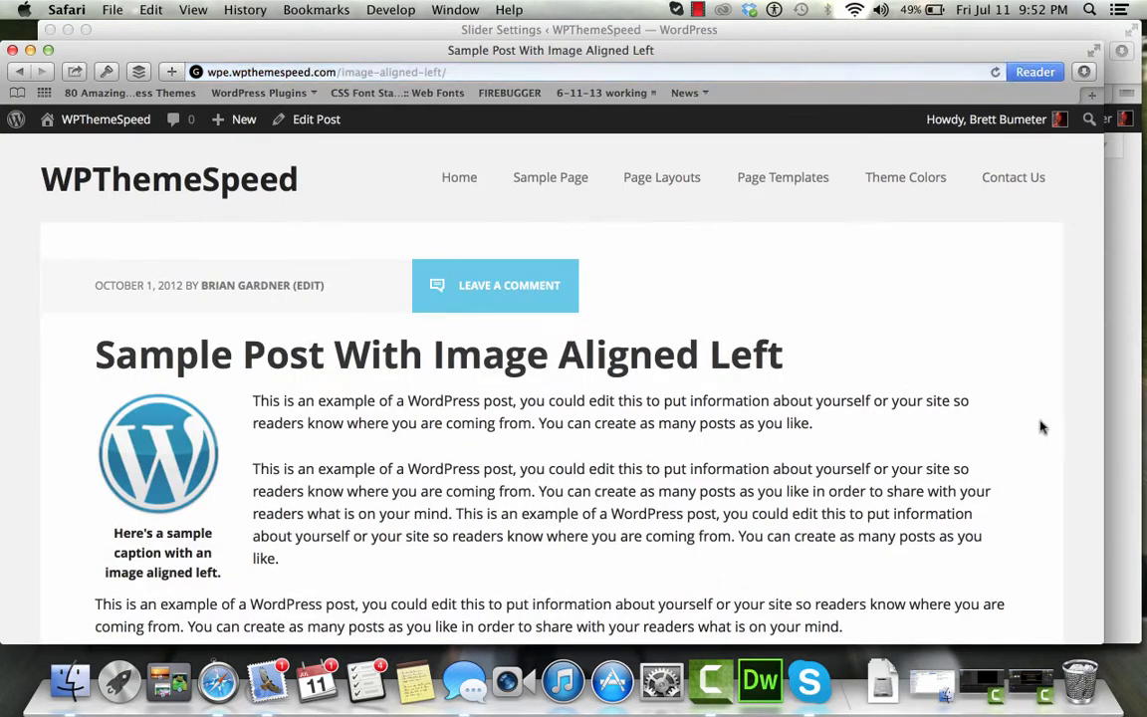
Open the test site's list of all posts and filter it by Category #1
{"action": "left_click", "coordinate": [139, 124]}
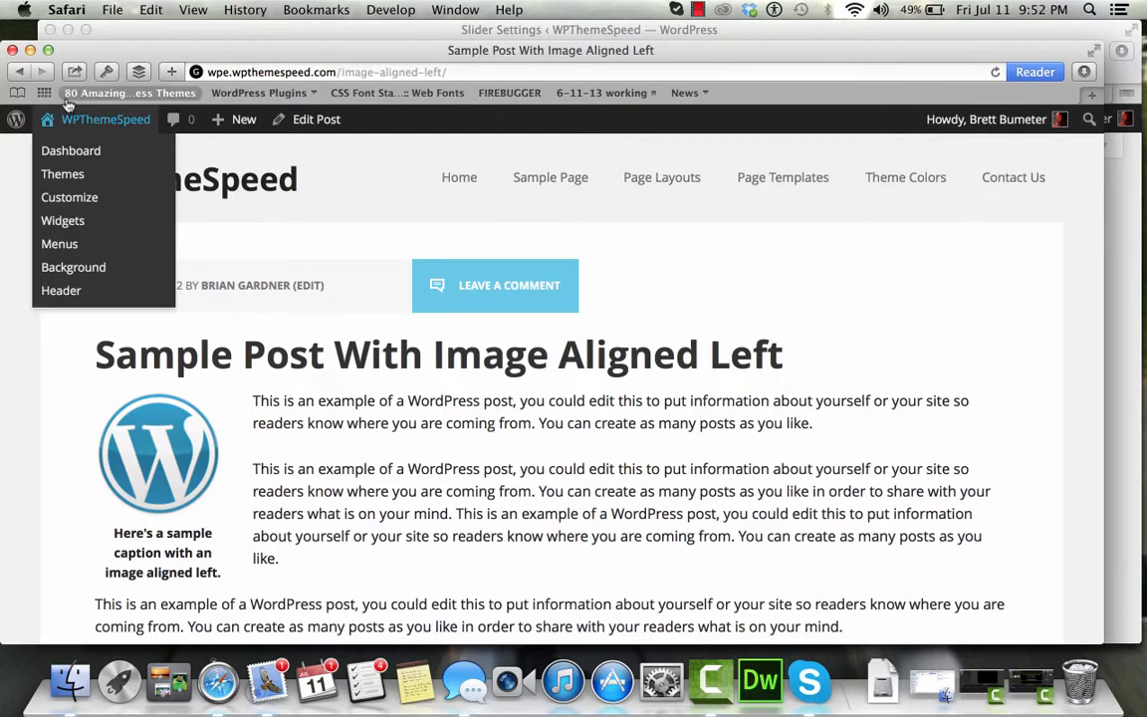
{"action": "left_click", "coordinate": [110, 151]}
{"action": "mouse_move", "coordinate": [59, 293]}
{"action": "left_click", "coordinate": [182, 297]}
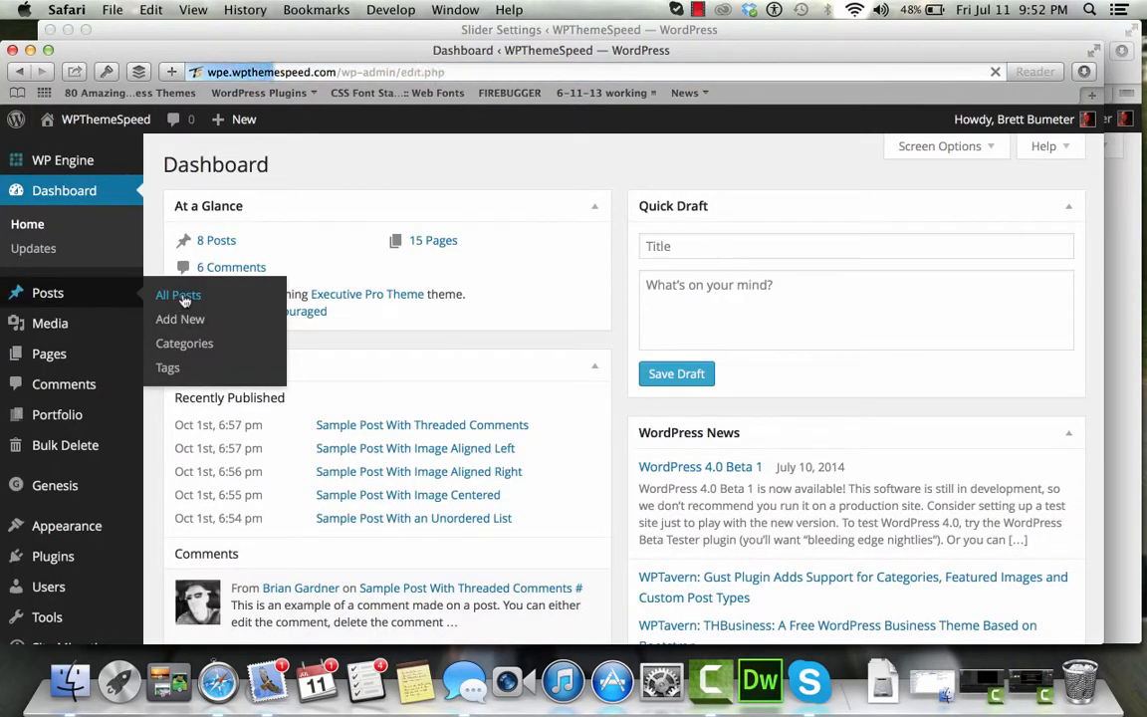
{"action": "left_click", "coordinate": [496, 230]}
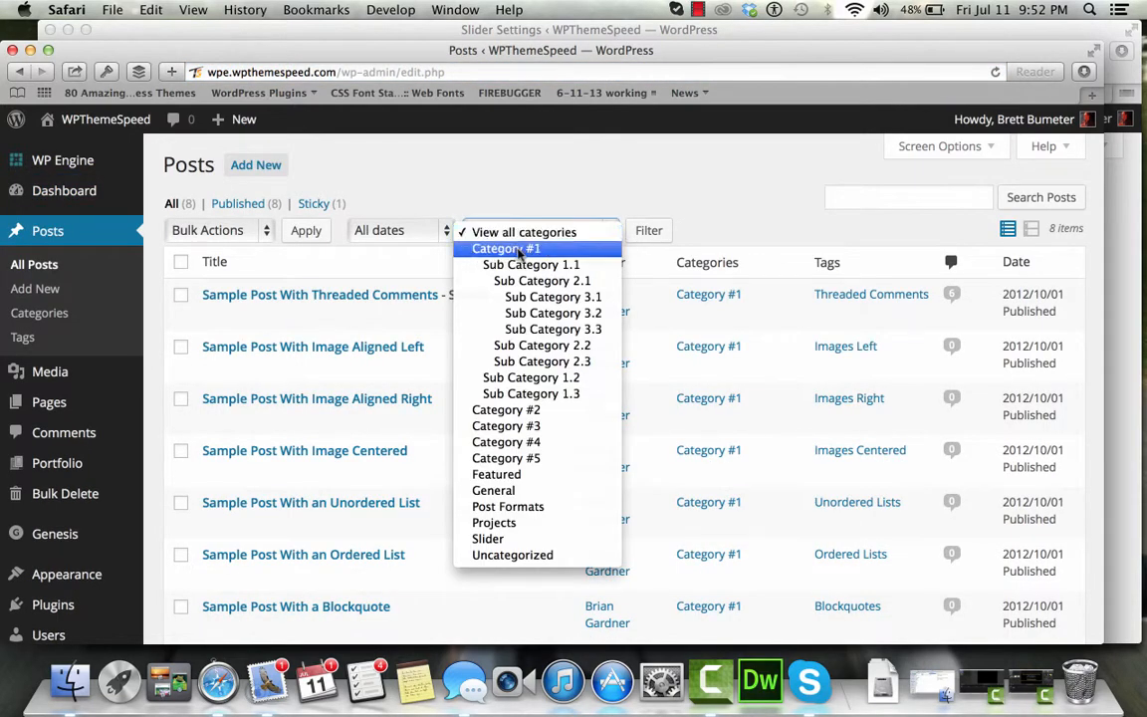
{"action": "left_click", "coordinate": [517, 250]}
{"action": "left_click", "coordinate": [646, 233]}
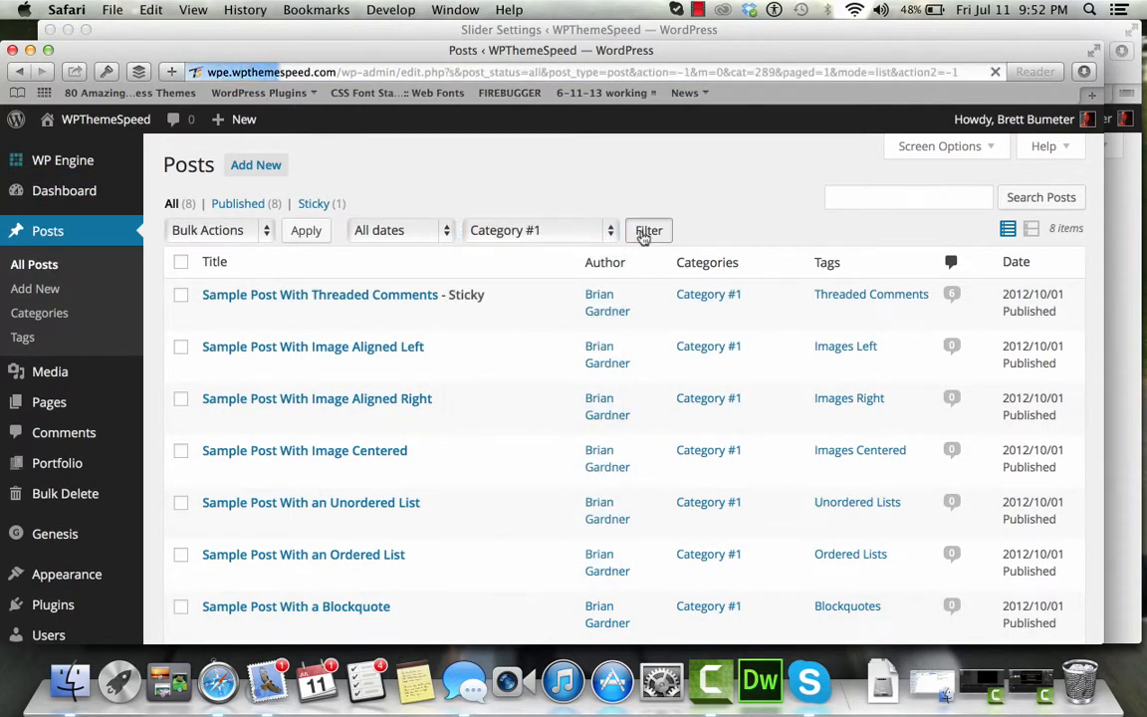
{"action": "scroll", "coordinate": [824, 373], "scroll_direction": "down", "scroll_amount": 4}
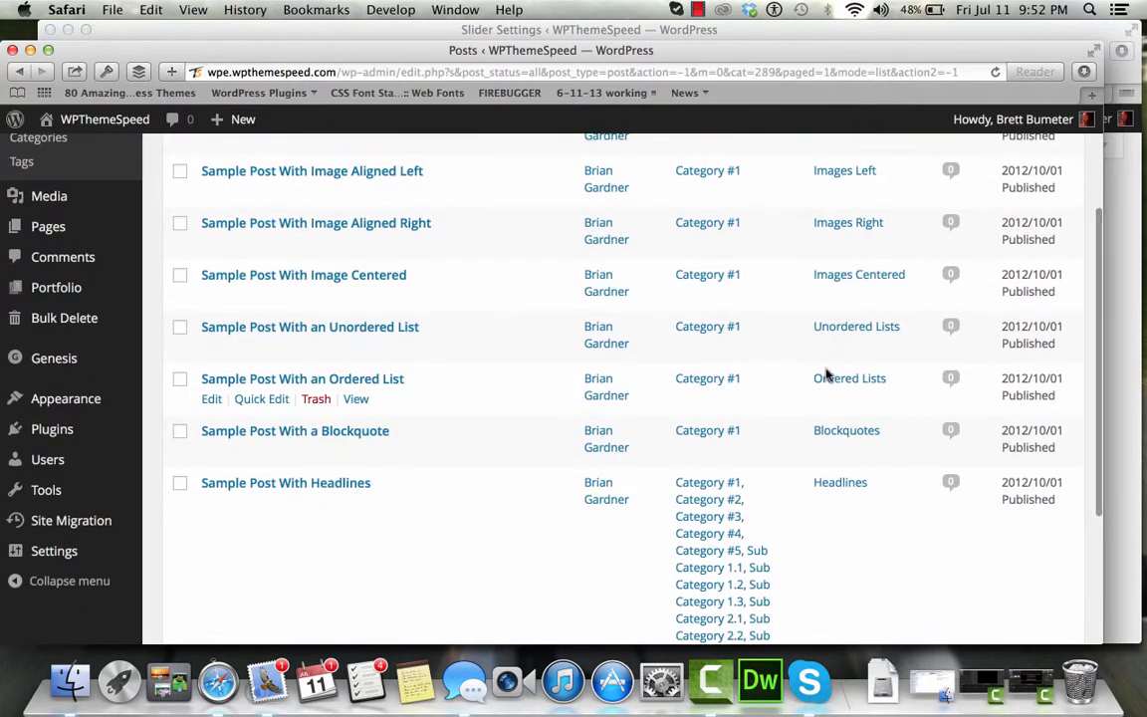
{"action": "scroll", "coordinate": [825, 374], "scroll_direction": "up", "scroll_amount": 5}
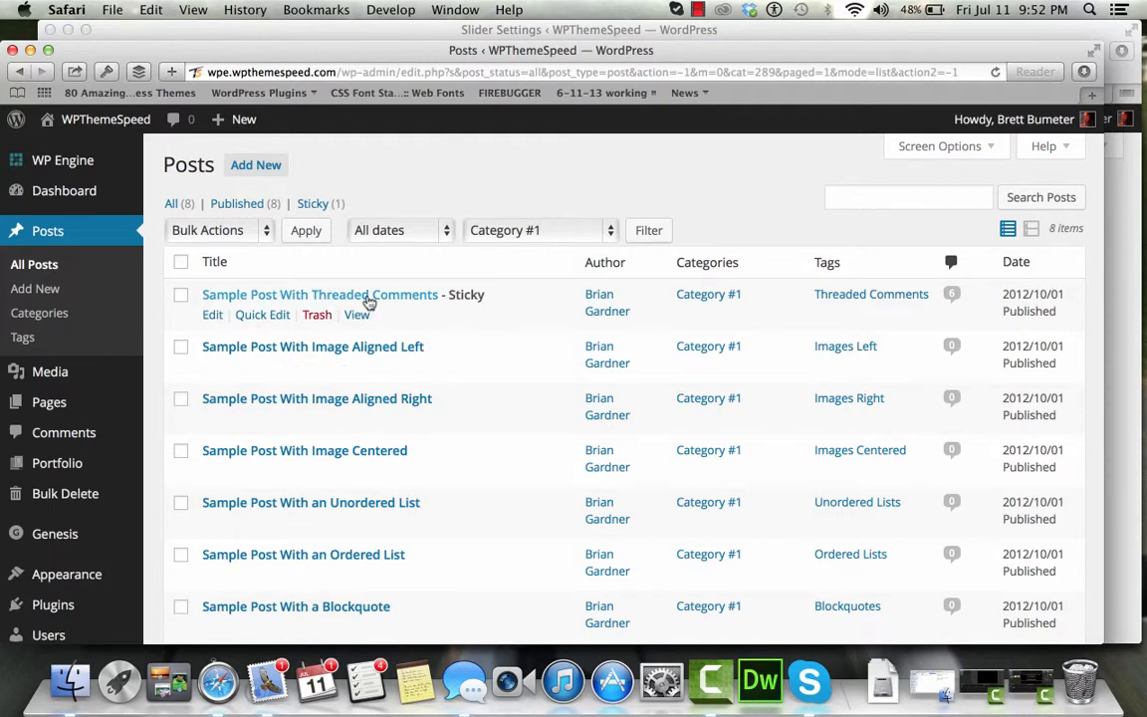
Check which posts the Executive Pro demo slider shows and return to the test site's Posts window
{"action": "left_click", "coordinate": [122, 29]}
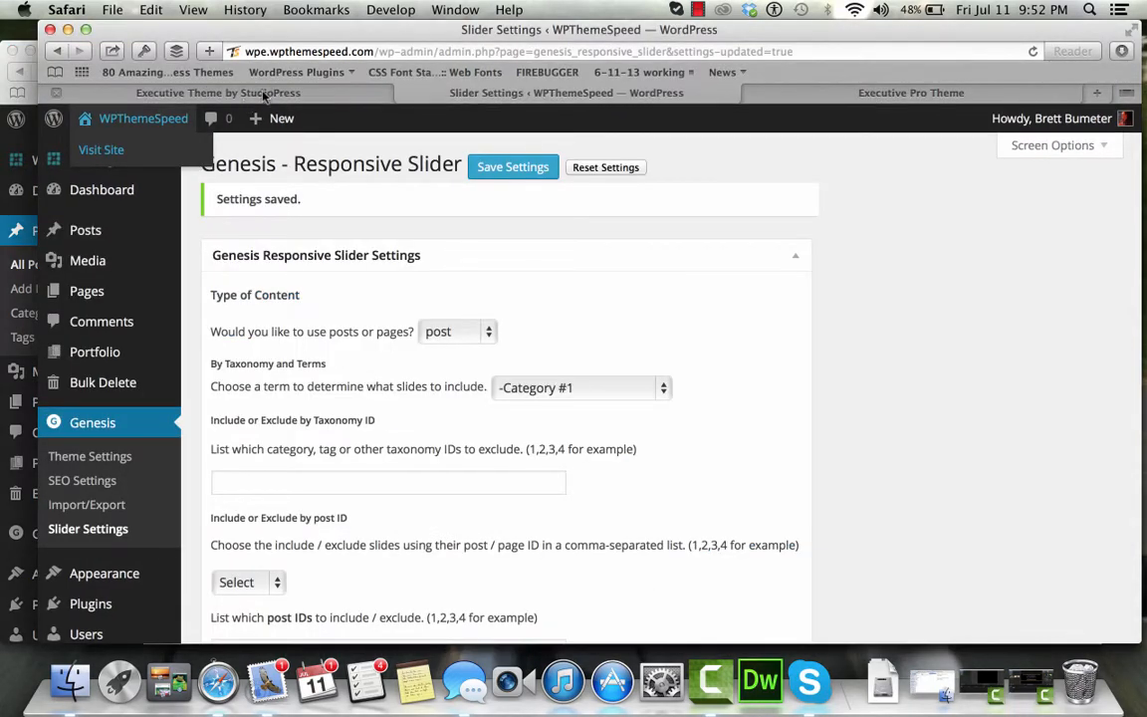
{"action": "left_click", "coordinate": [264, 93]}
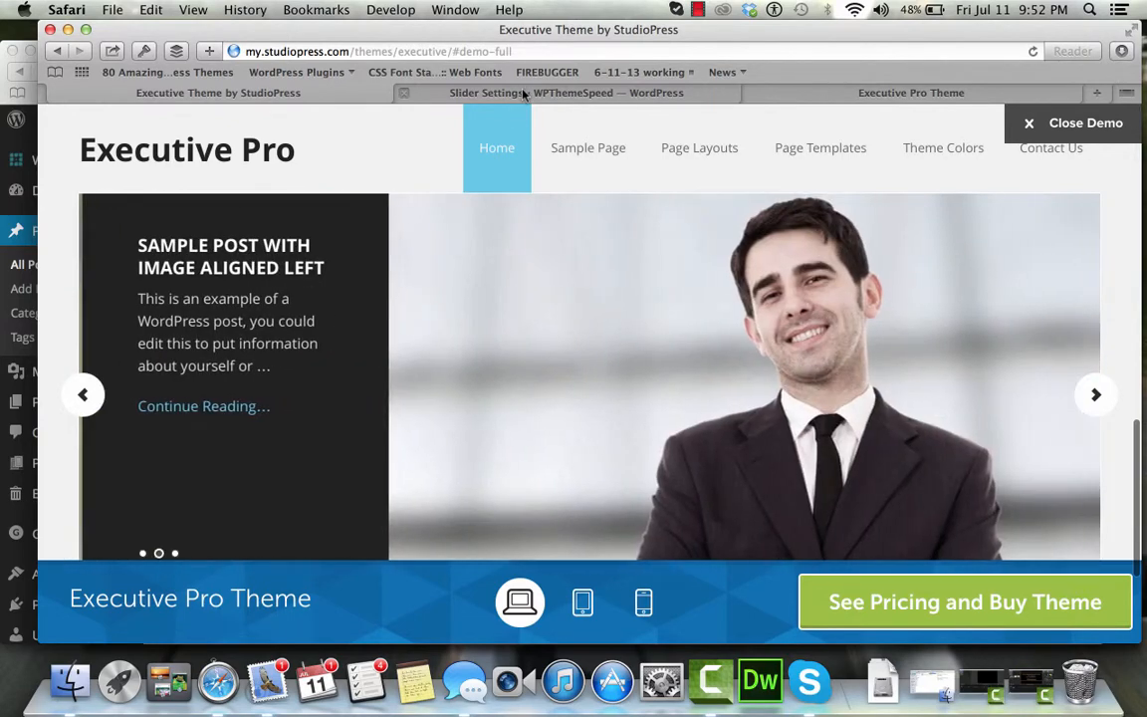
{"action": "right_click", "coordinate": [218, 682]}
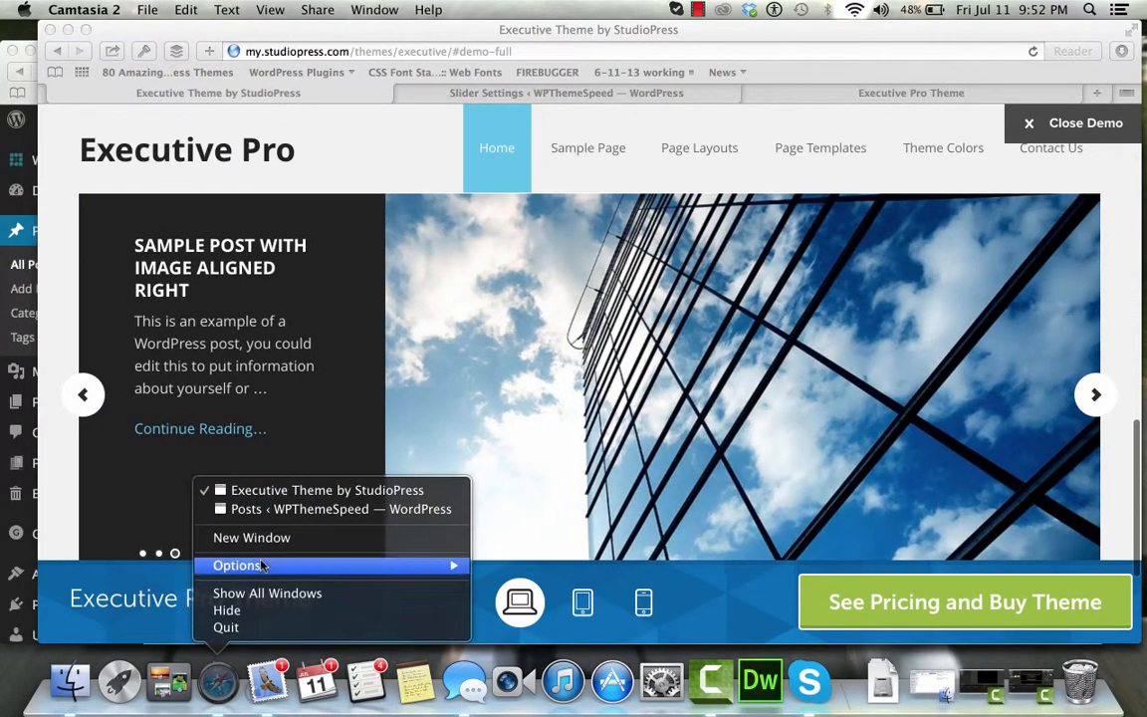
{"action": "left_click", "coordinate": [269, 509]}
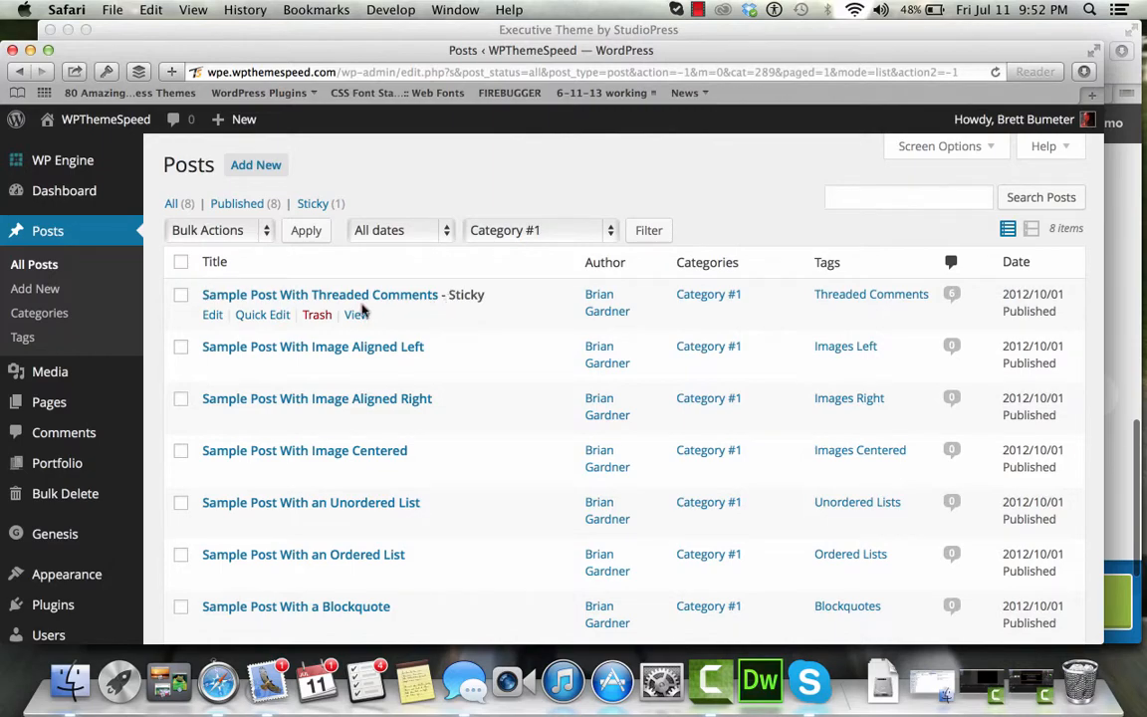
Open Sample Post With Threaded Comments for editing and bring up the file upload view for its featured image
{"action": "left_click", "coordinate": [212, 315]}
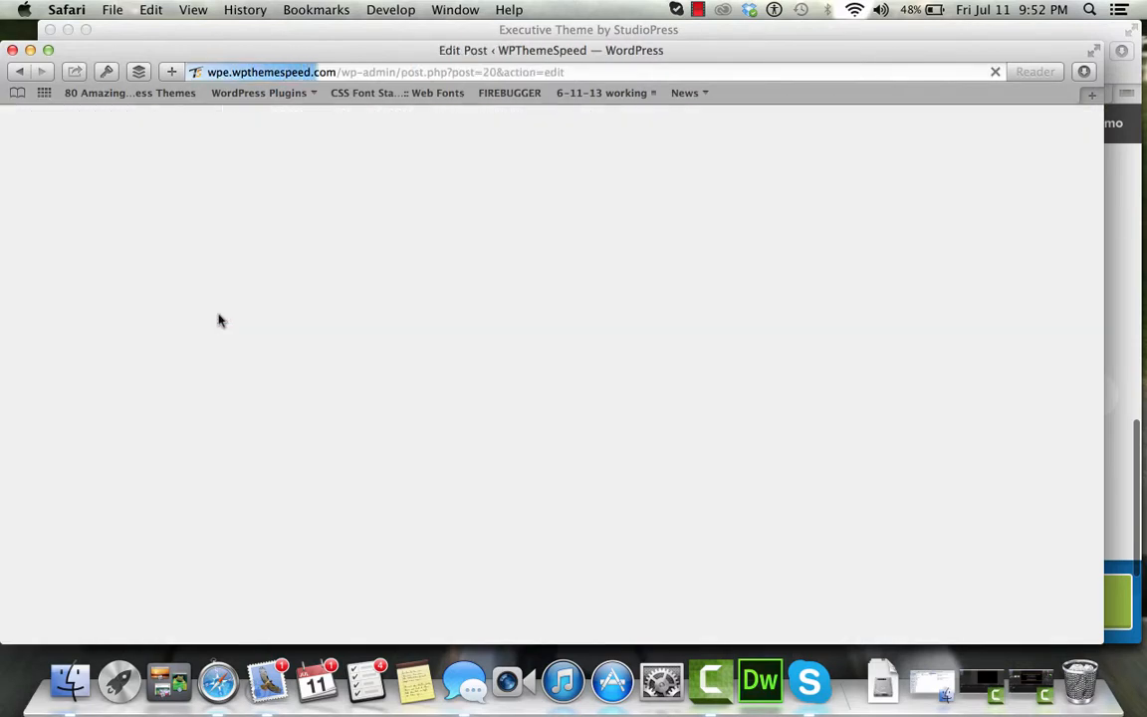
{"action": "scroll", "coordinate": [897, 458], "scroll_direction": "down", "scroll_amount": 10}
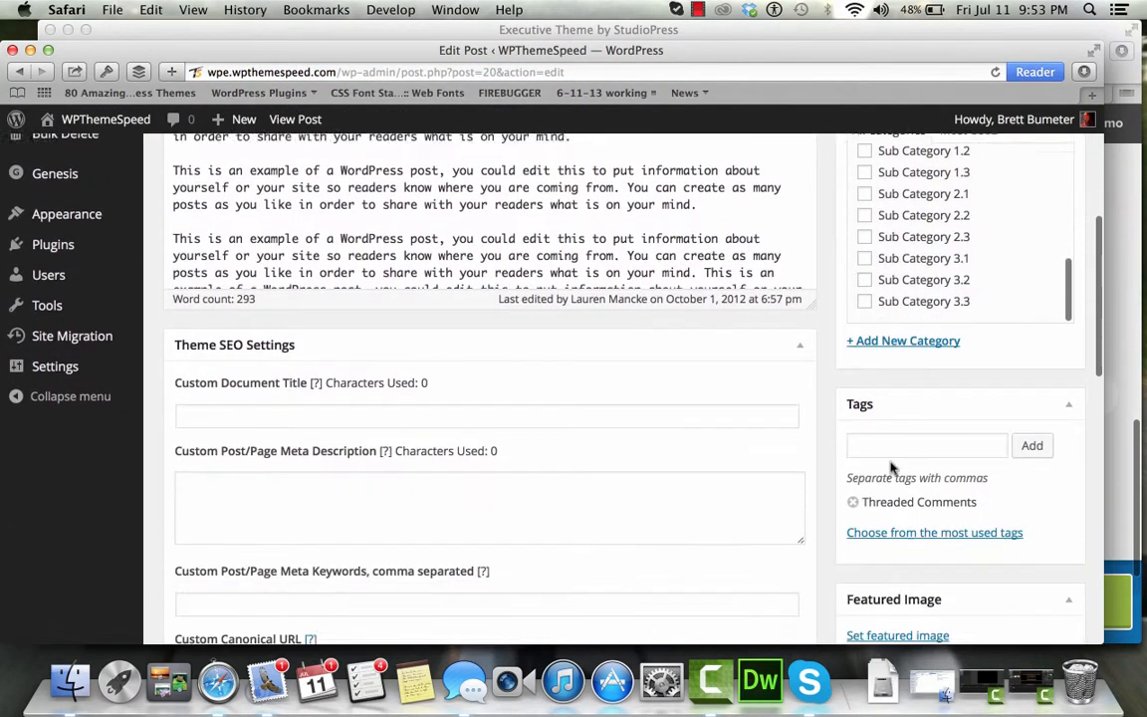
{"action": "scroll", "coordinate": [891, 468], "scroll_direction": "down", "scroll_amount": 5}
{"action": "left_click", "coordinate": [897, 325]}
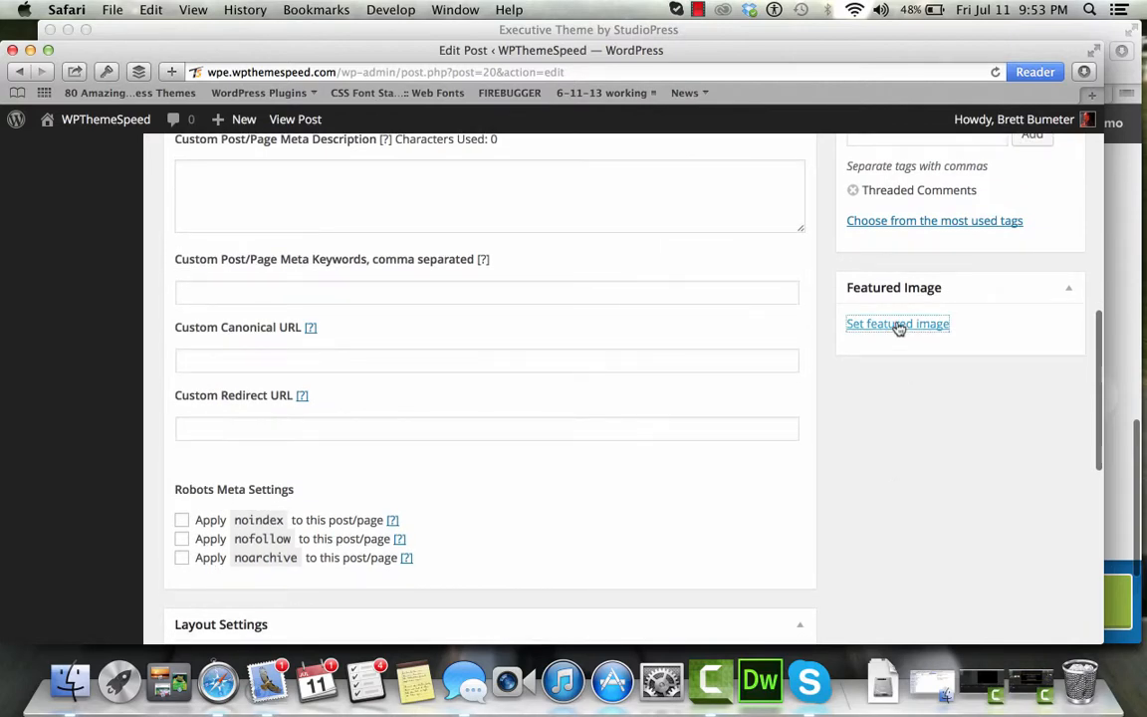
{"action": "left_click", "coordinate": [93, 199]}
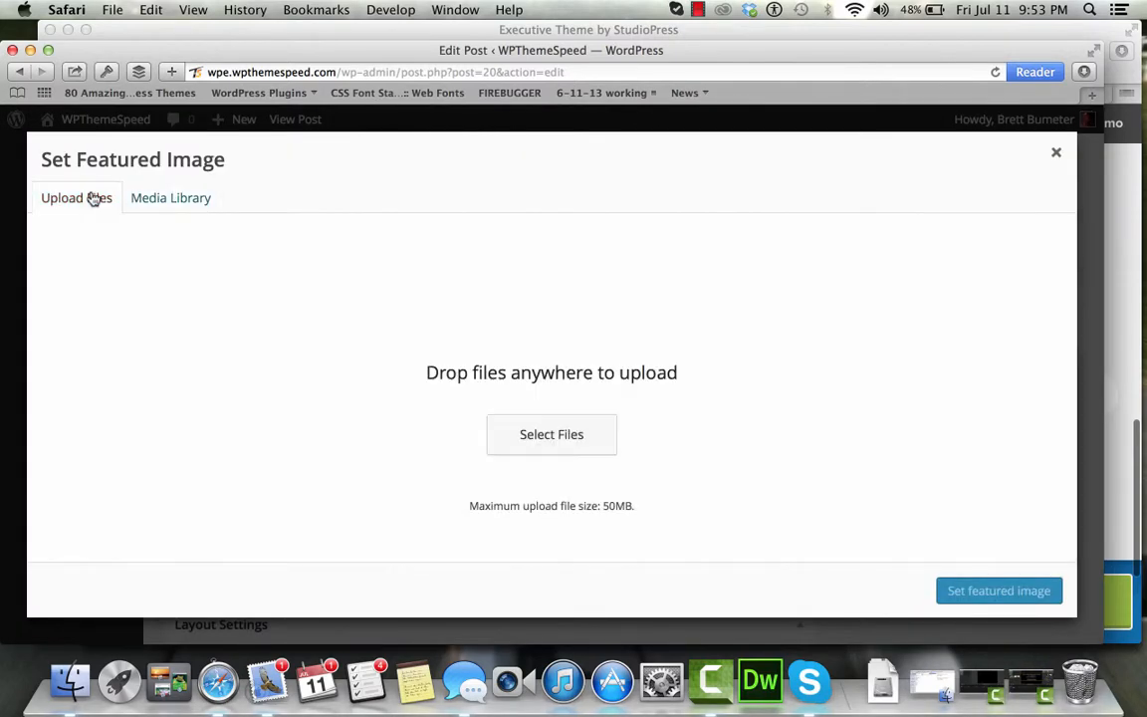
{"action": "left_click", "coordinate": [697, 9]}
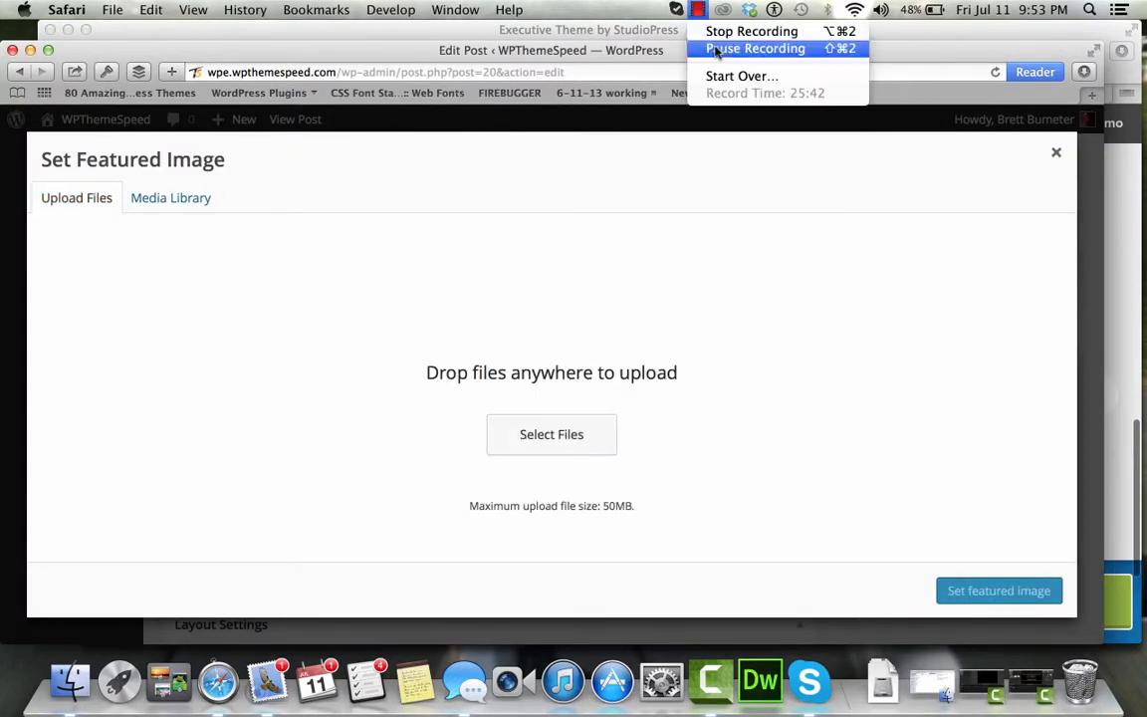
{"action": "left_click", "coordinate": [743, 46]}
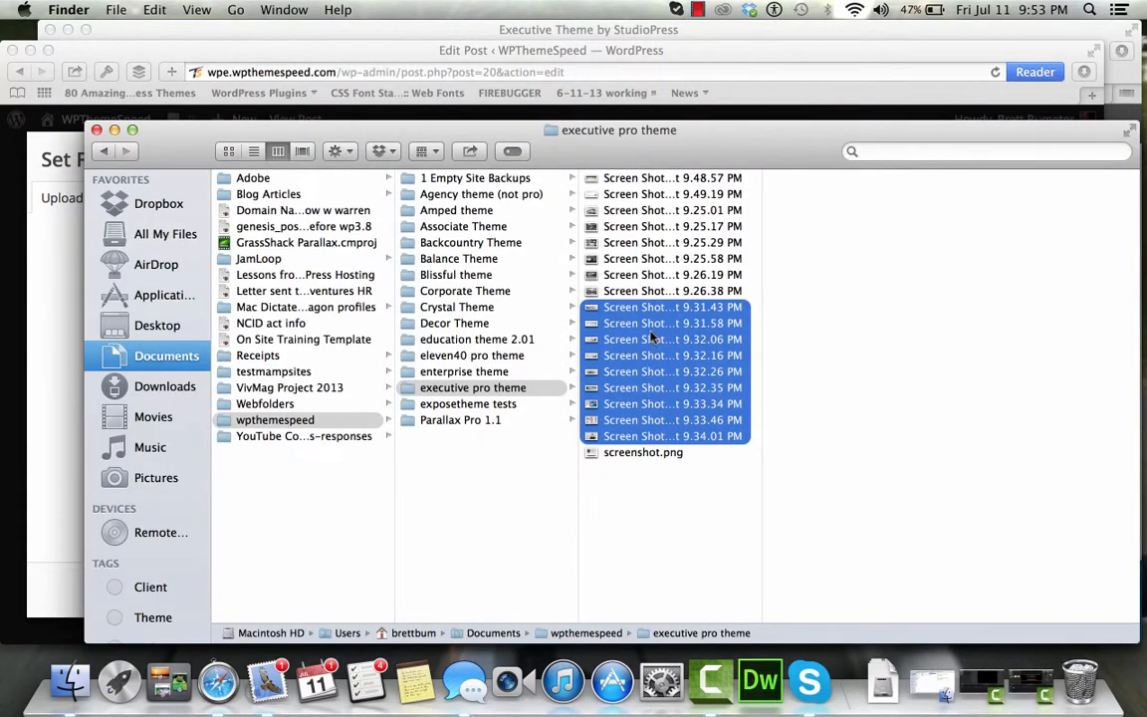
Preview the screenshots in Finder's executive pro theme folder, select Screen Shot 2014-07-11 at 9.33.46 PM, and return to the upload dialog in Safari
{"action": "left_click", "coordinate": [652, 339]}
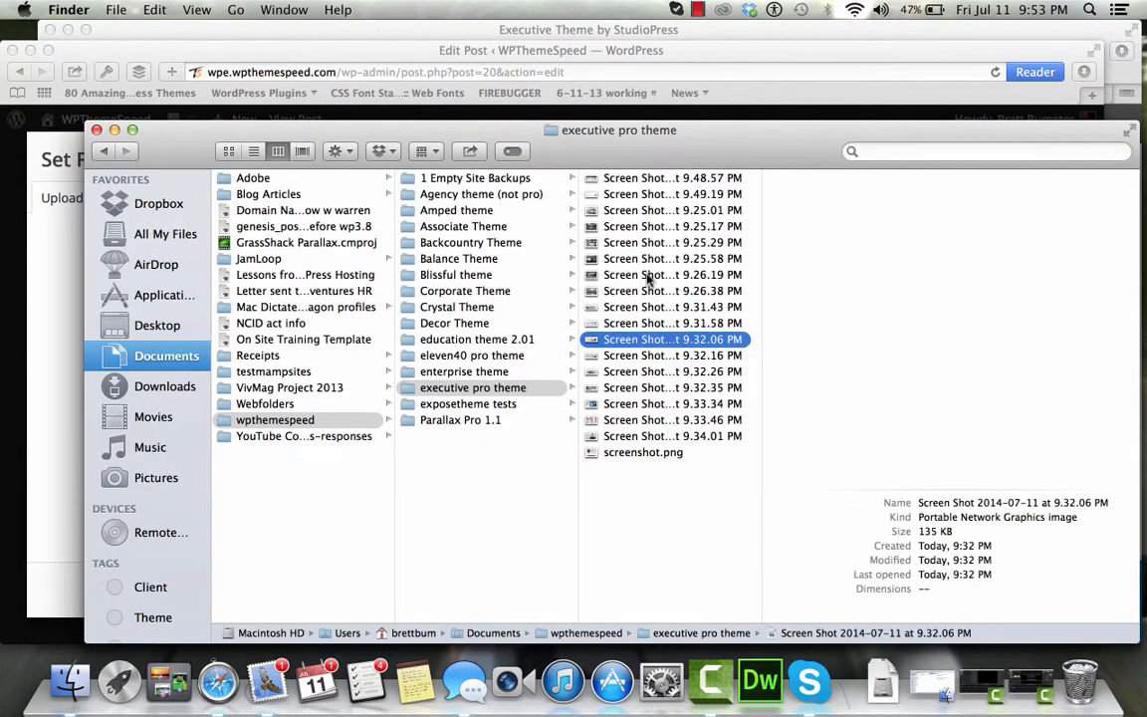
{"action": "left_click", "coordinate": [644, 326]}
{"action": "key", "text": "Down"}
{"action": "key", "text": "Down"}
{"action": "key", "text": "Down"}
{"action": "key", "text": "Down"}
{"action": "key", "text": "Down"}
{"action": "key", "text": "Down"}
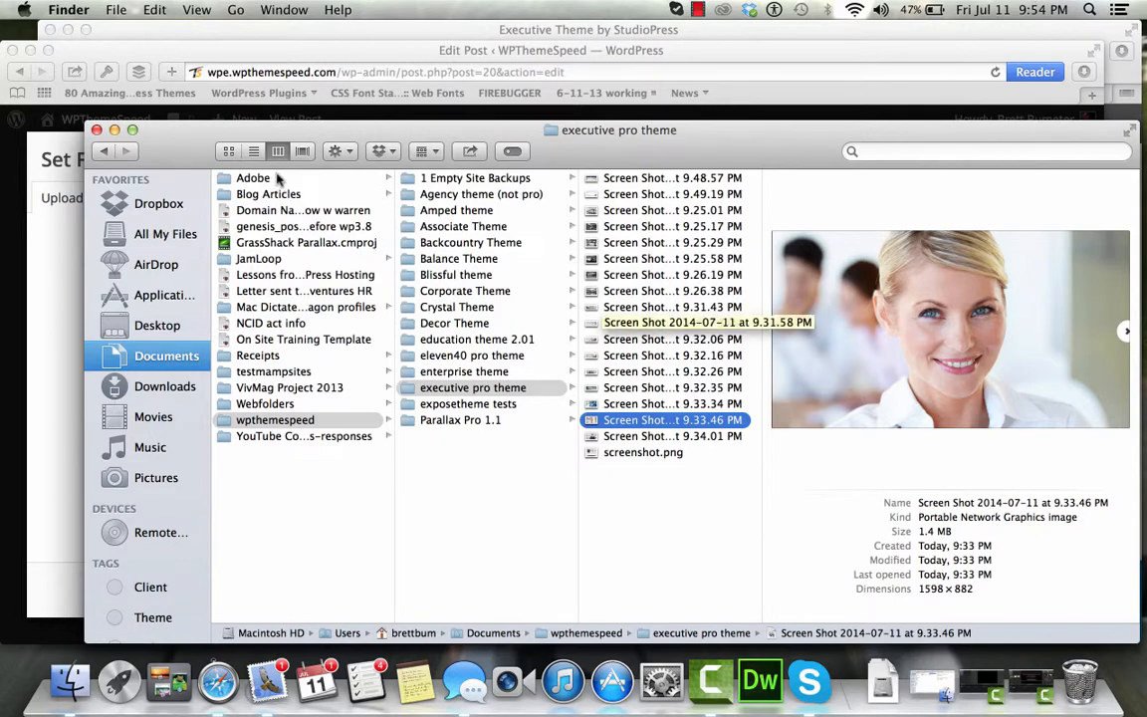
{"action": "left_click", "coordinate": [61, 225]}
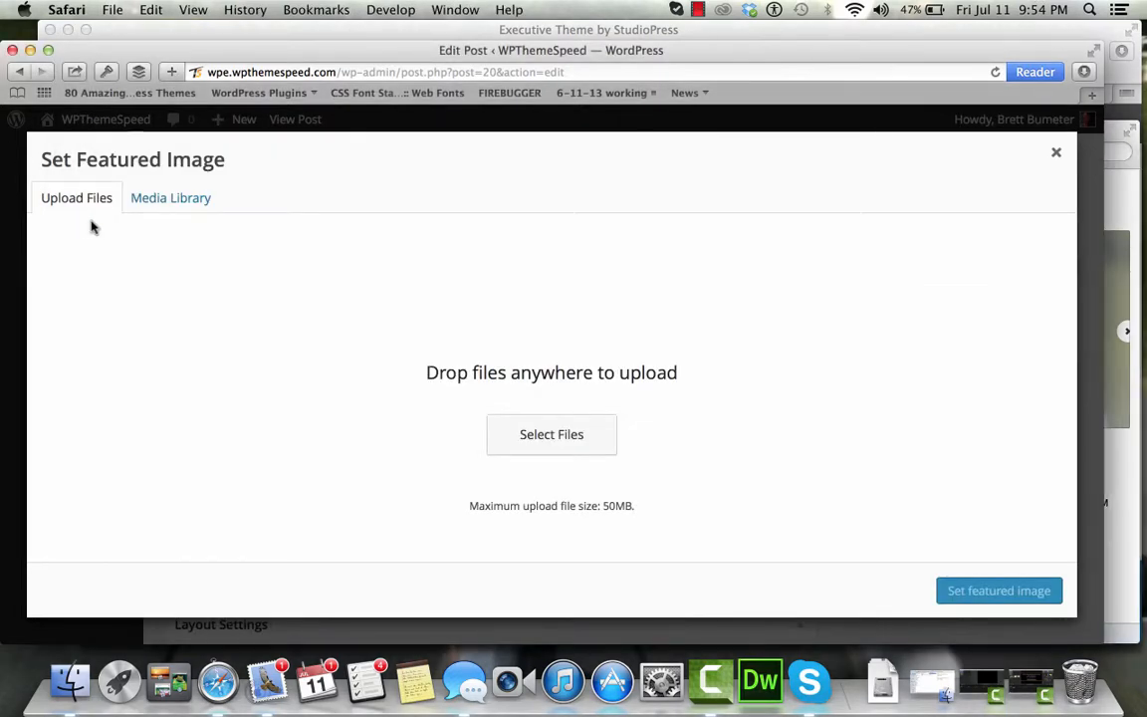
Upload Screen Shot 2014-07-11 at 9.33.46 PM as the post's featured image and update the post
{"action": "left_click", "coordinate": [552, 436]}
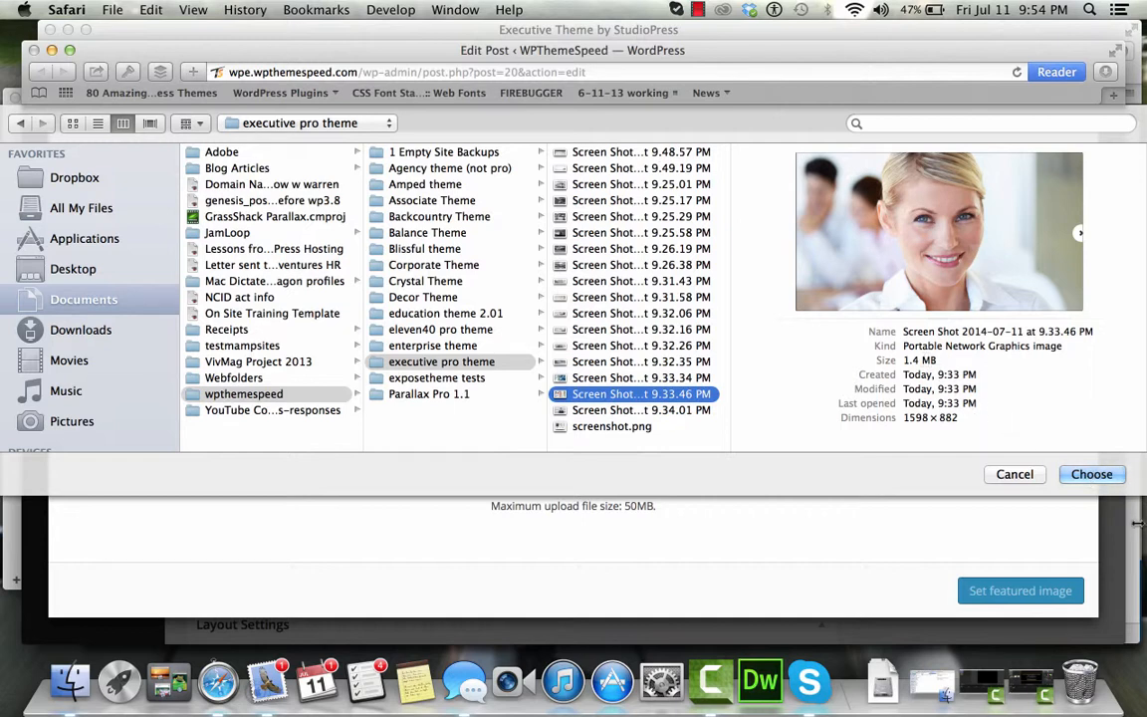
{"action": "left_click", "coordinate": [1093, 474]}
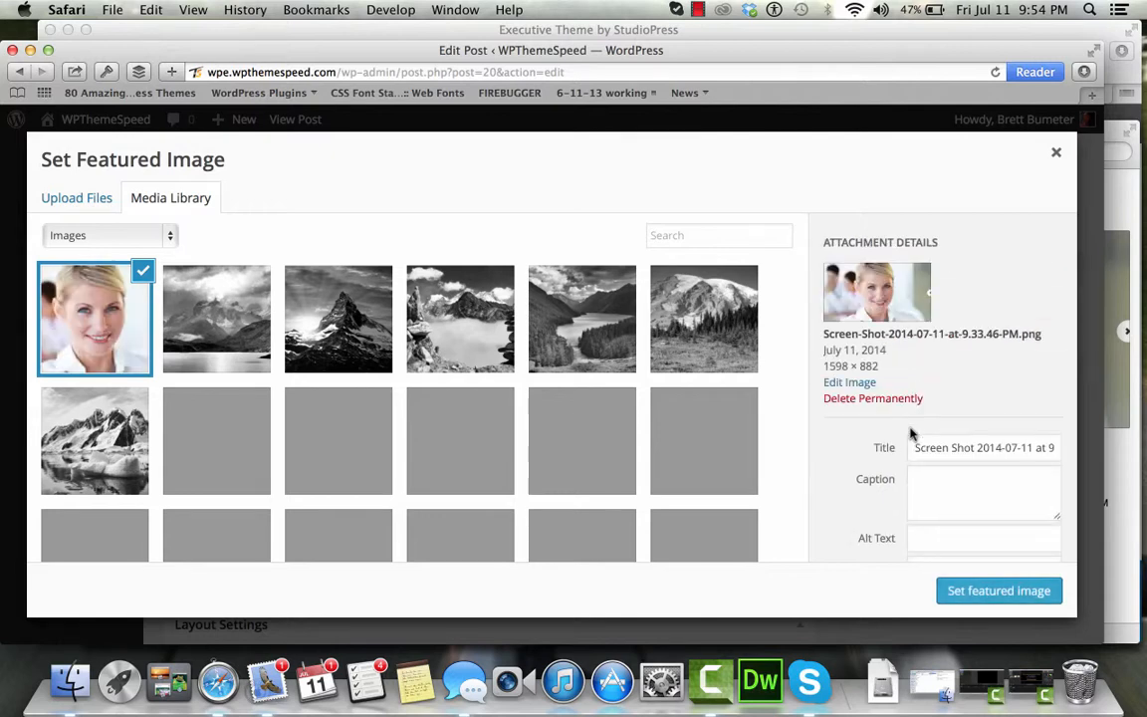
{"action": "left_click", "coordinate": [972, 592]}
{"action": "scroll", "coordinate": [973, 595], "scroll_direction": "up", "scroll_amount": 10}
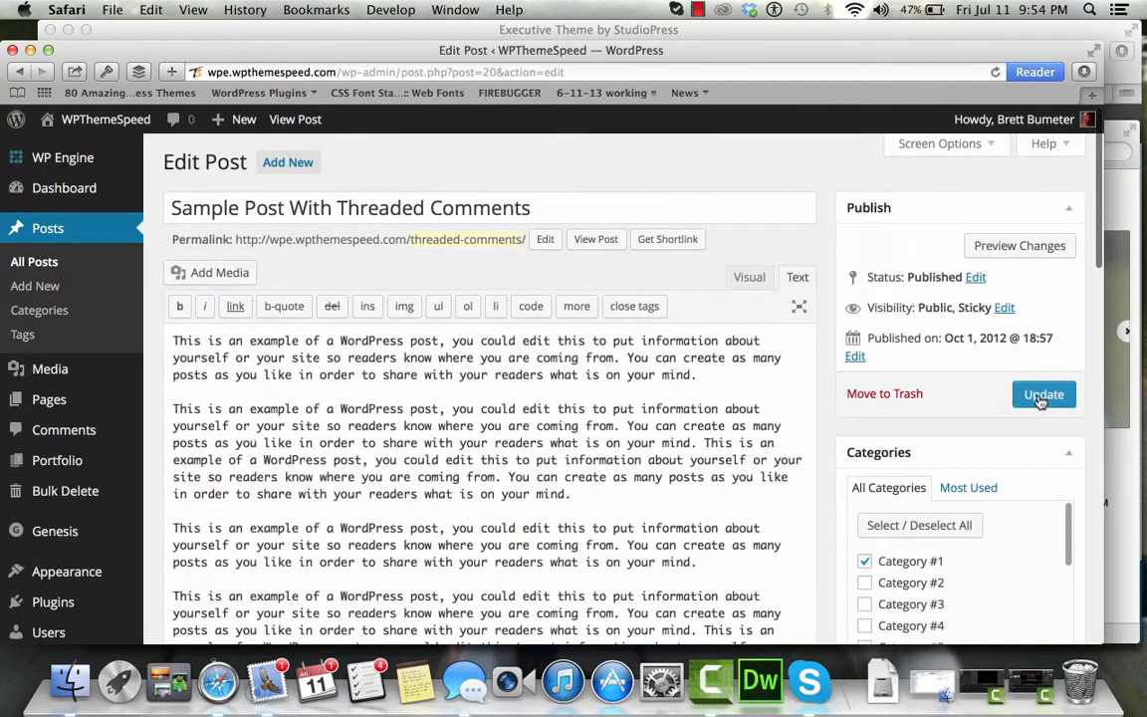
{"action": "left_click", "coordinate": [1042, 395]}
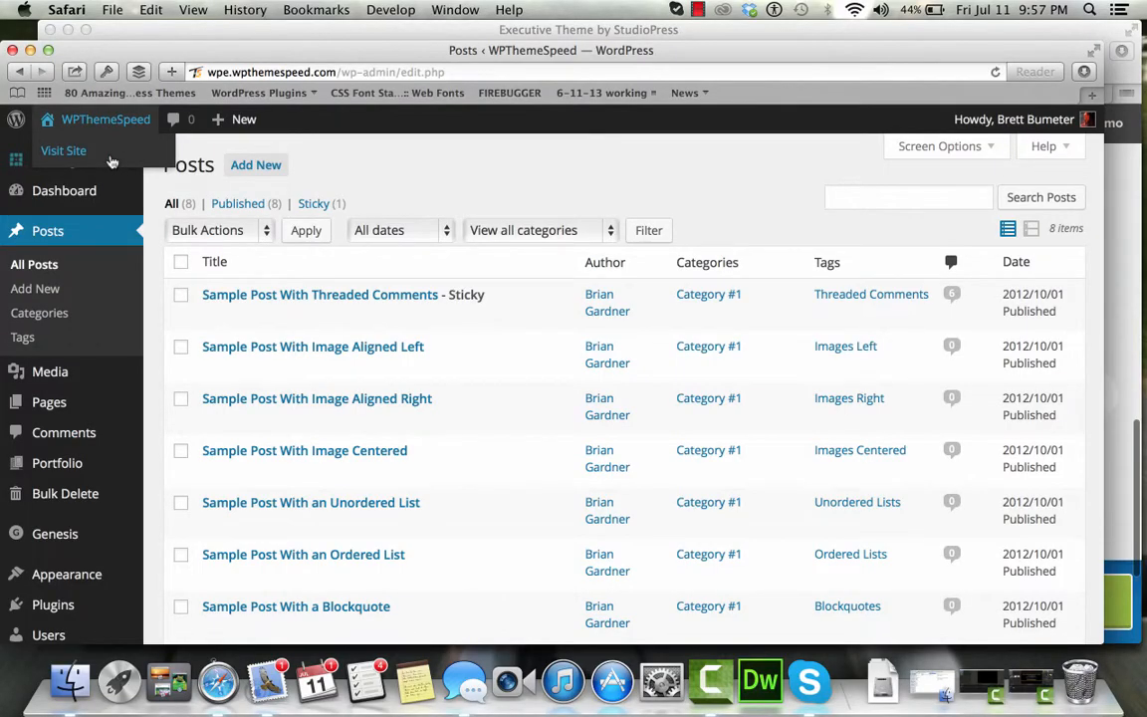
Check the home page slider's images on the test site in a new window, and close that window and the Posts window
{"action": "right_click", "coordinate": [113, 163]}
{"action": "left_click", "coordinate": [117, 179]}
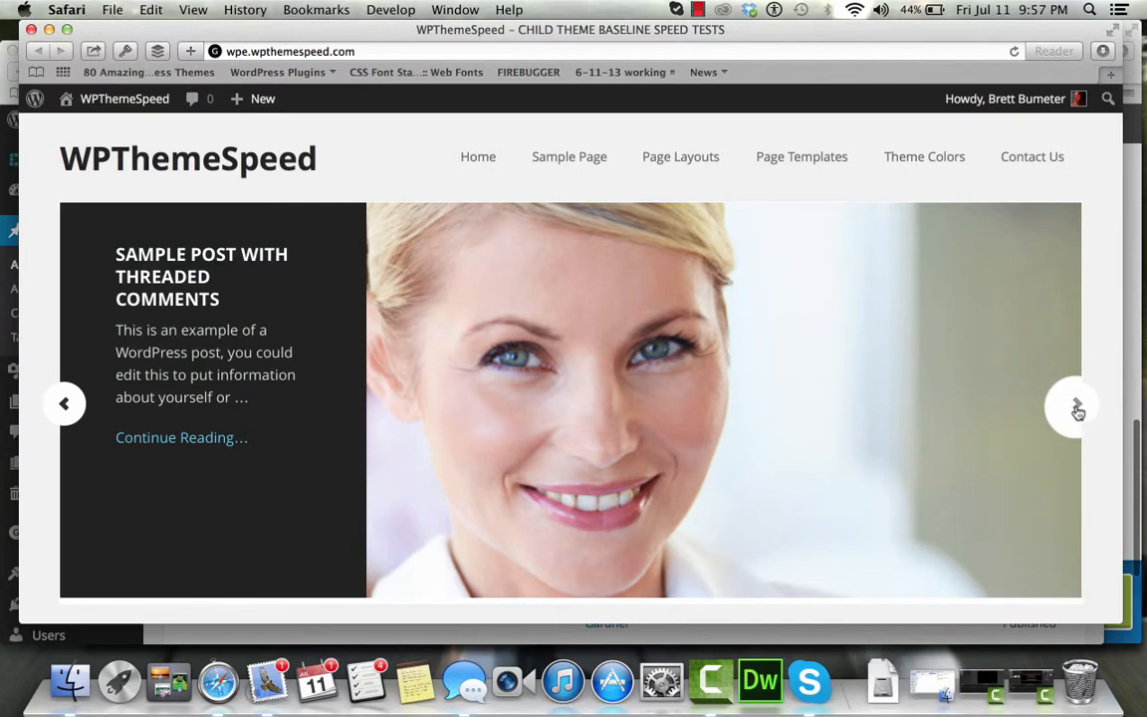
{"action": "left_click", "coordinate": [1077, 406]}
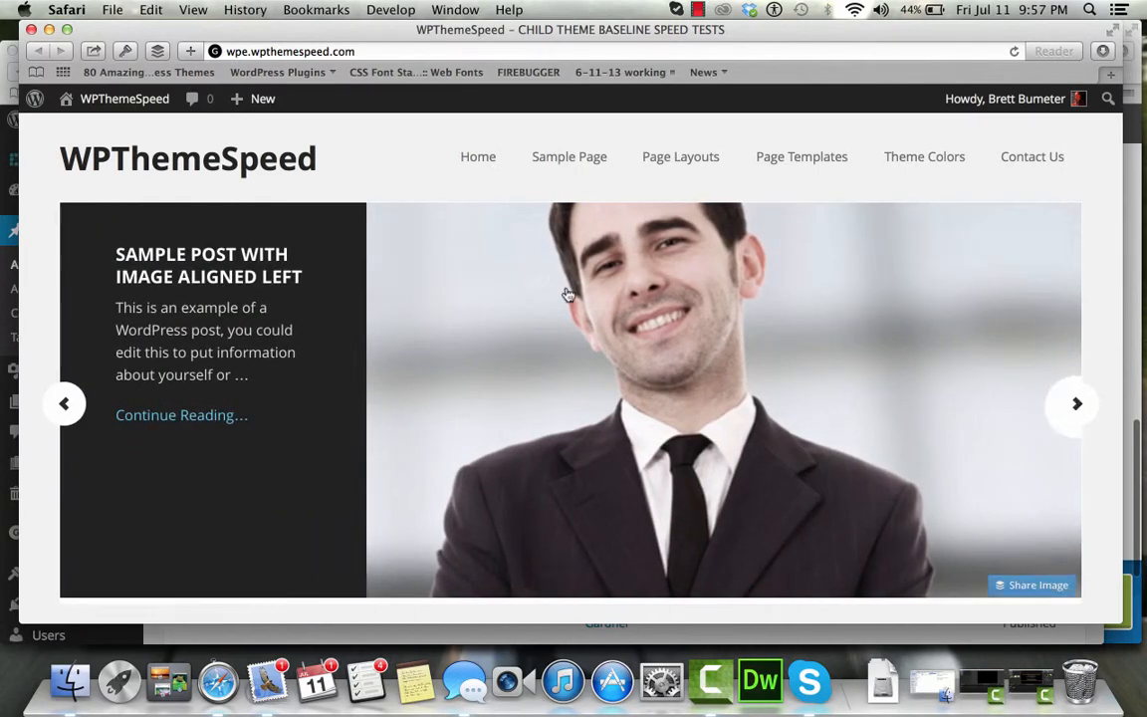
{"action": "scroll", "coordinate": [567, 295], "scroll_direction": "down", "scroll_amount": 1}
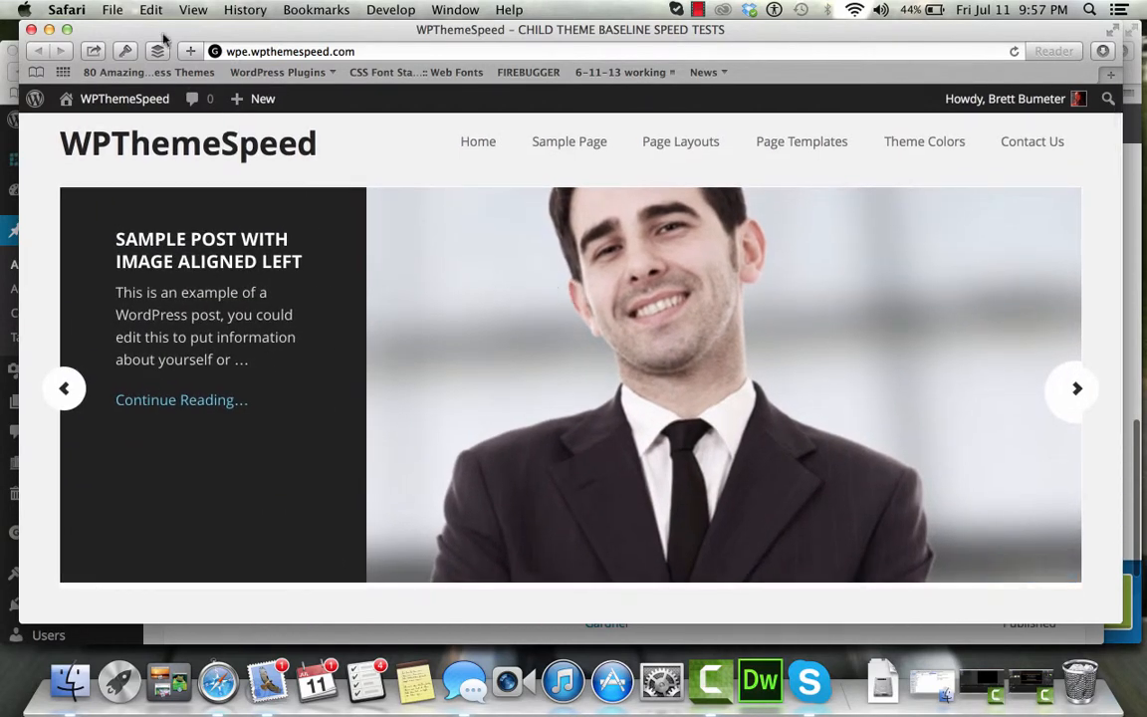
{"action": "left_click", "coordinate": [30, 30]}
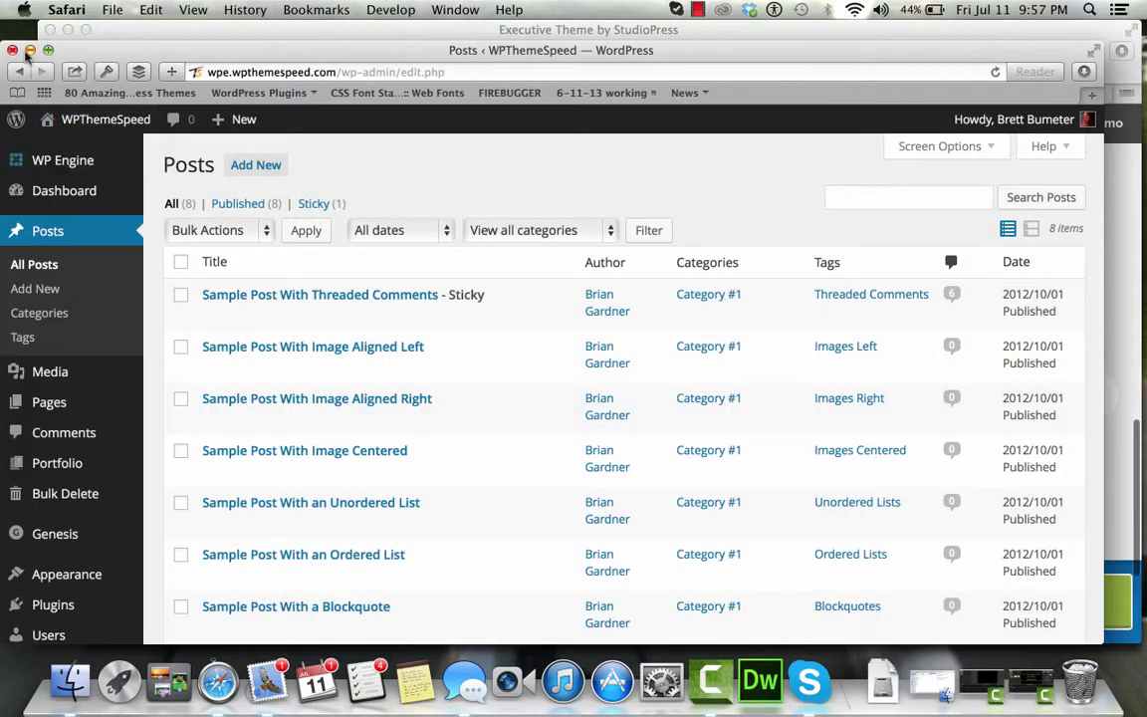
{"action": "left_click", "coordinate": [10, 50]}
Advance through the Executive Pro demo's slider slides and view the section below the slider
{"action": "scroll", "coordinate": [348, 200], "scroll_direction": "down", "scroll_amount": 3}
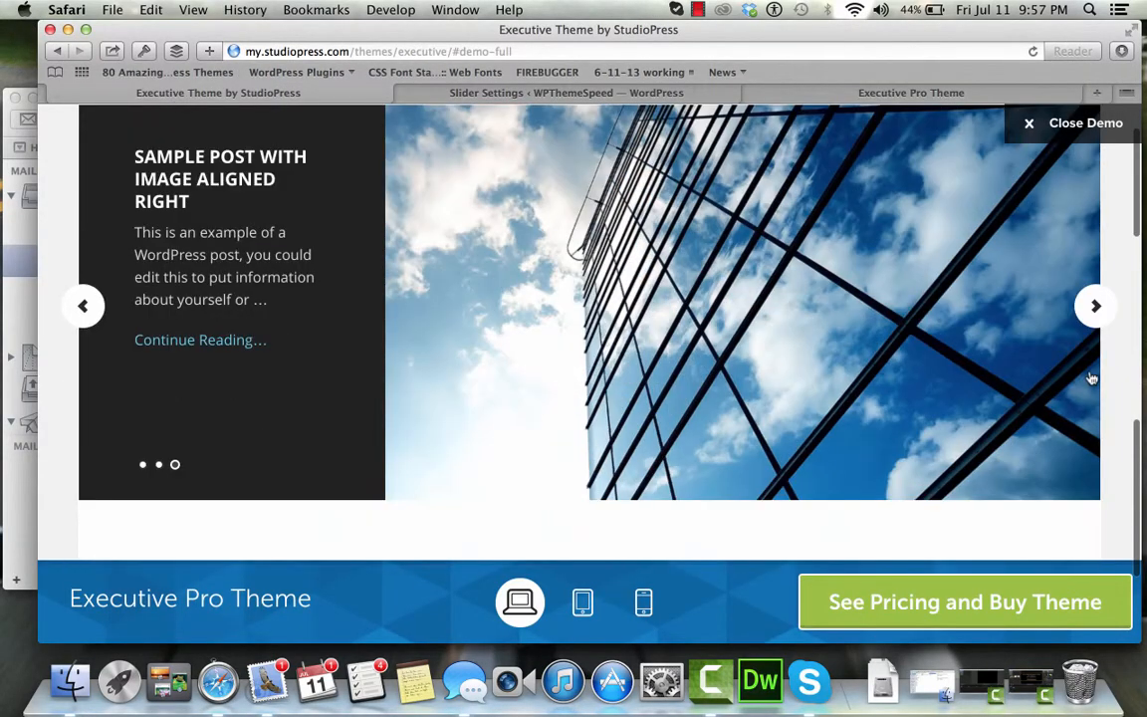
{"action": "left_click", "coordinate": [1095, 315]}
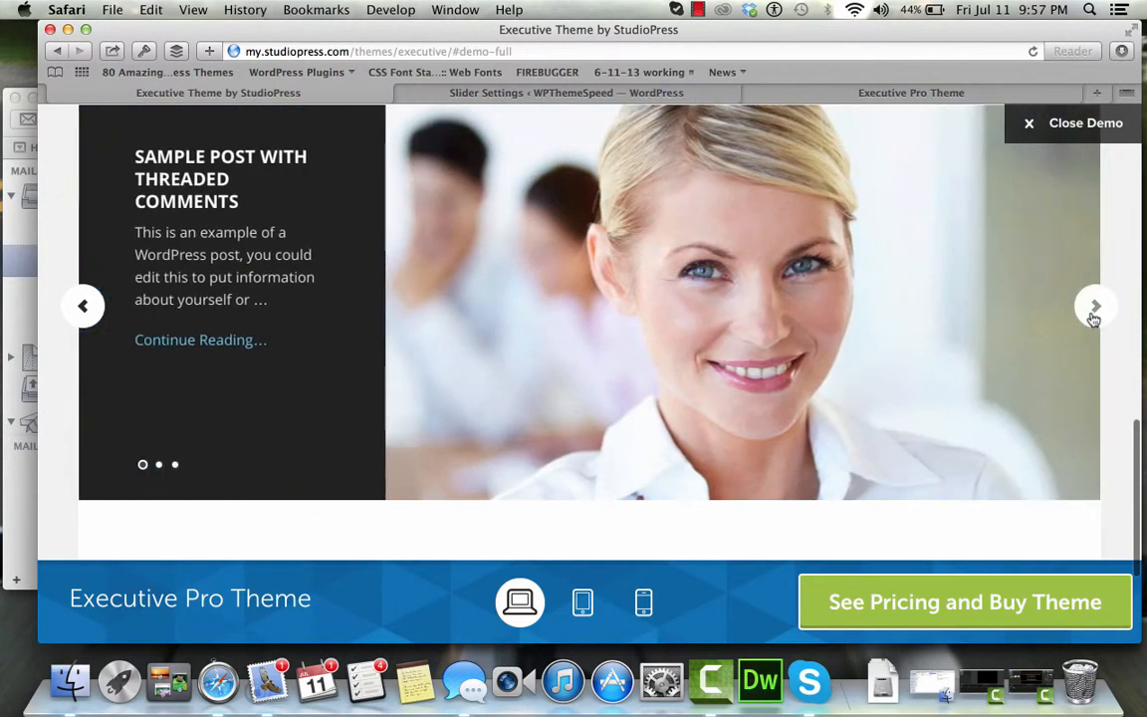
{"action": "left_click", "coordinate": [1095, 314]}
{"action": "scroll", "coordinate": [1094, 318], "scroll_direction": "up", "scroll_amount": 3}
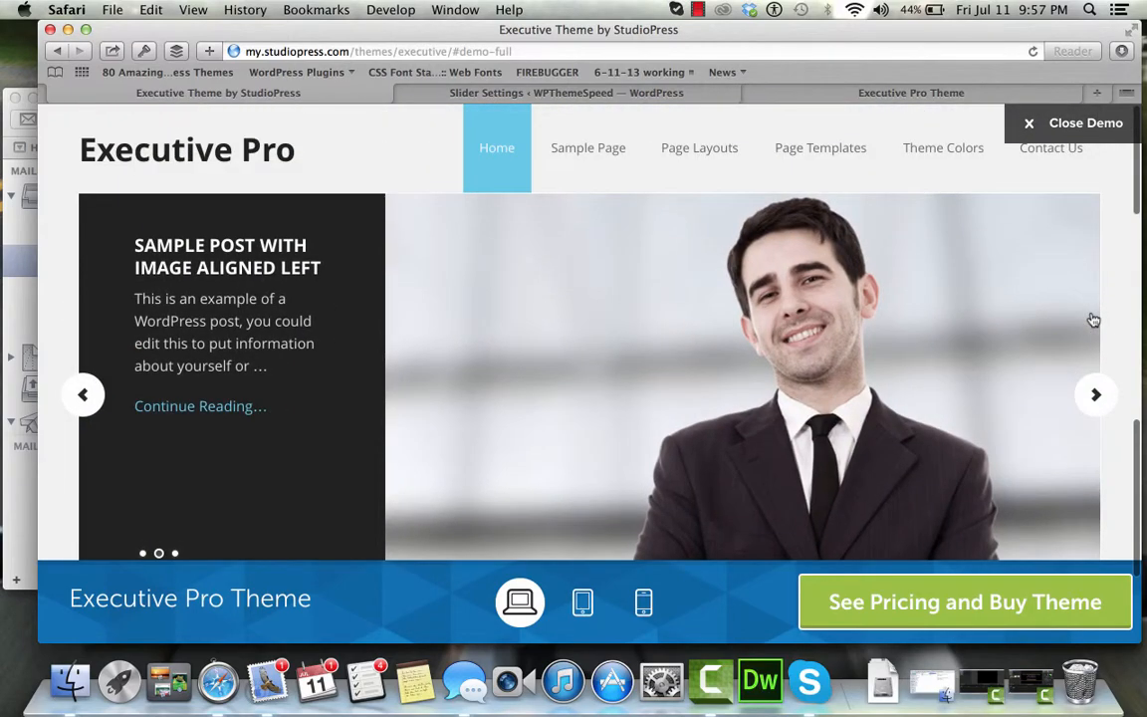
{"action": "left_click", "coordinate": [1093, 396]}
{"action": "scroll", "coordinate": [1093, 398], "scroll_direction": "down", "scroll_amount": 4}
{"action": "scroll", "coordinate": [1046, 393], "scroll_direction": "down", "scroll_amount": 4}
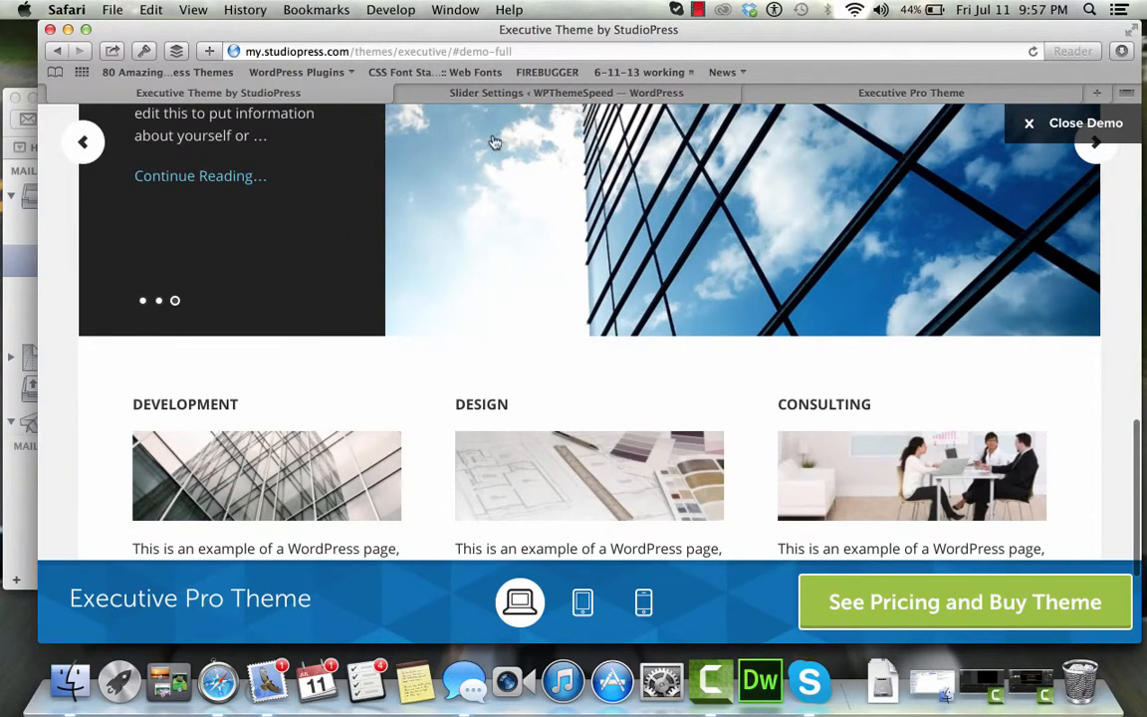
Load the test site's Posts list in its browser tab and return to the Executive Pro demo
{"action": "left_click", "coordinate": [494, 93]}
{"action": "left_click", "coordinate": [111, 231]}
{"action": "left_click", "coordinate": [218, 92]}
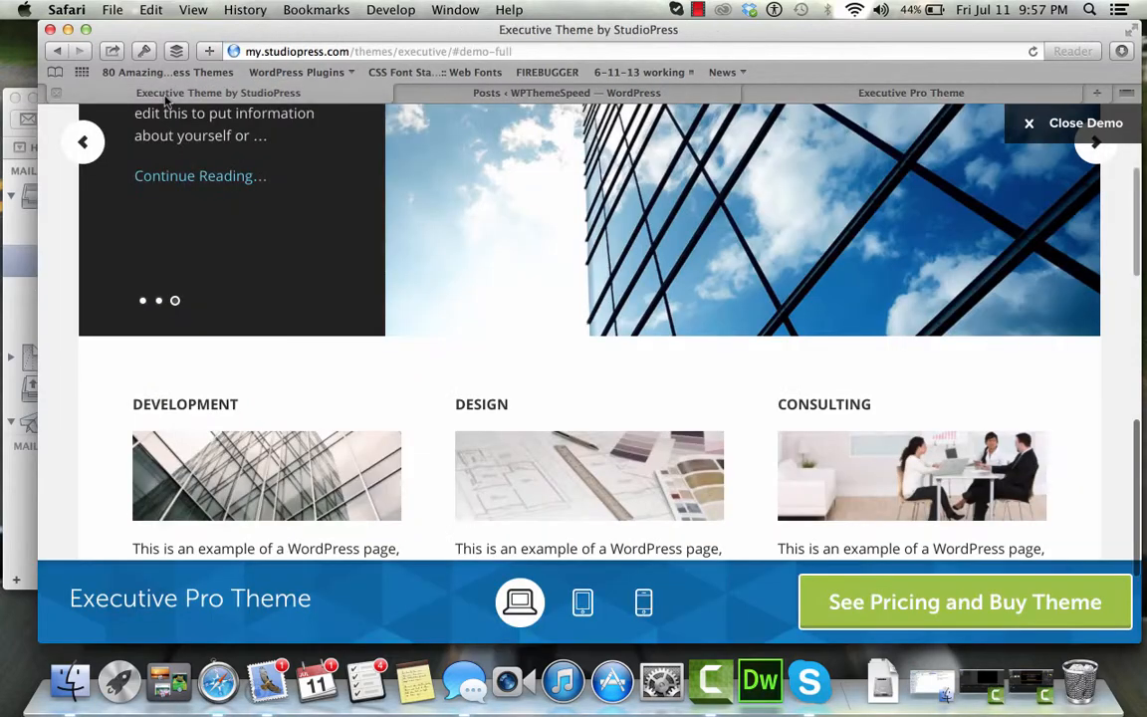
Inspect the Read More link under Development in the demo and examine the code of its widget title and enclosing featured-page-2 section
{"action": "scroll", "coordinate": [437, 352], "scroll_direction": "down", "scroll_amount": 3}
{"action": "scroll", "coordinate": [436, 352], "scroll_direction": "down", "scroll_amount": 2}
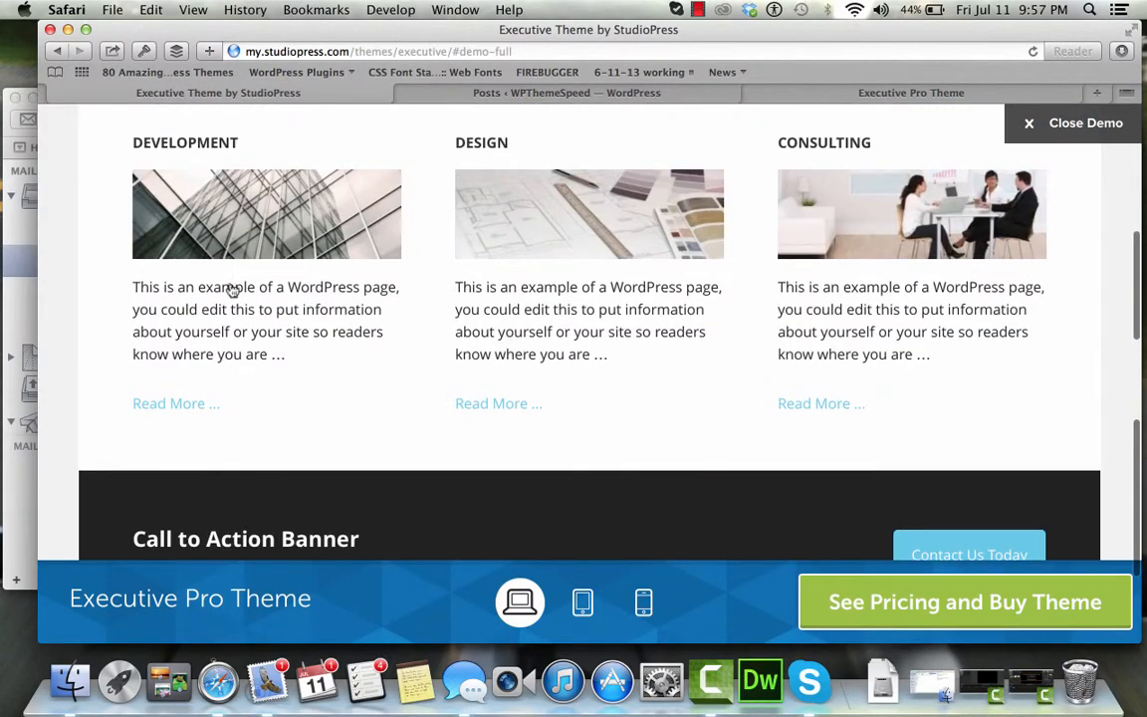
{"action": "scroll", "coordinate": [557, 266], "scroll_direction": "up", "scroll_amount": 3}
{"action": "scroll", "coordinate": [541, 207], "scroll_direction": "down", "scroll_amount": 3}
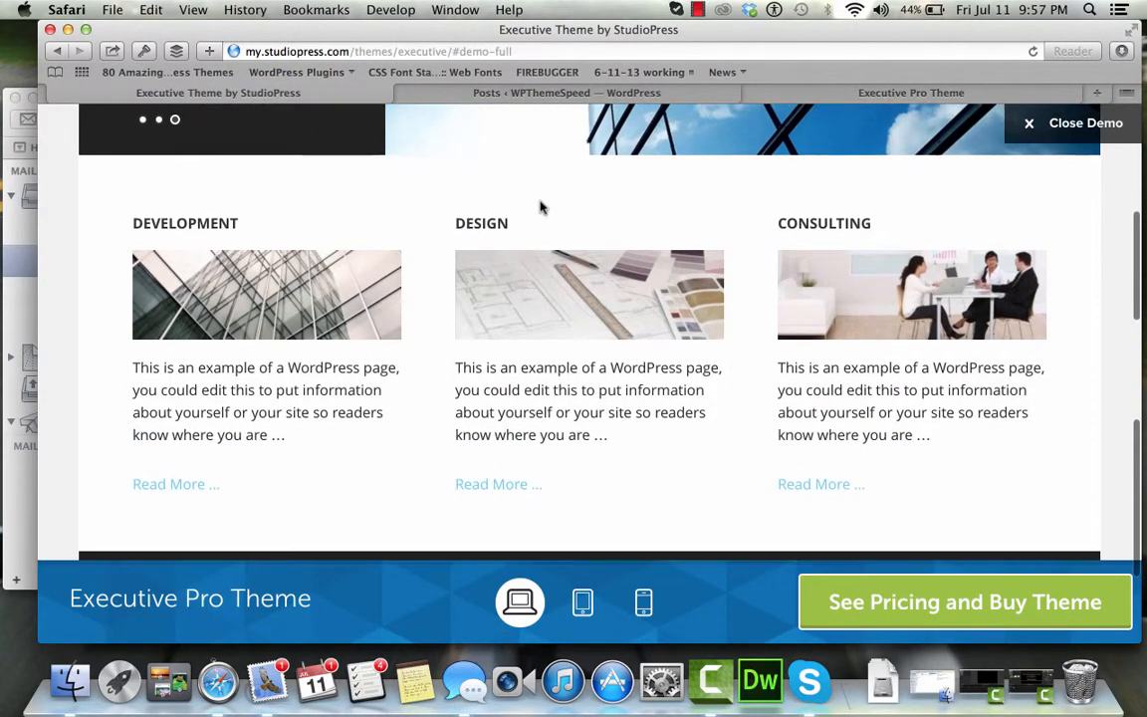
{"action": "scroll", "coordinate": [289, 428], "scroll_direction": "down", "scroll_amount": 3}
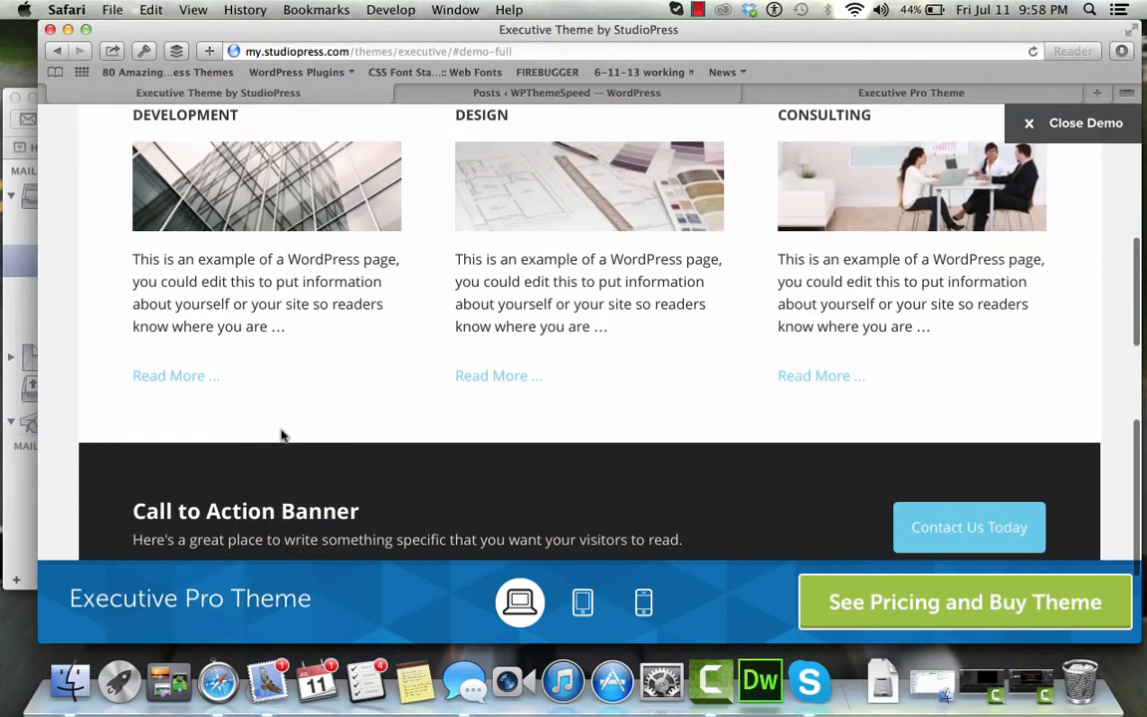
{"action": "right_click", "coordinate": [182, 376]}
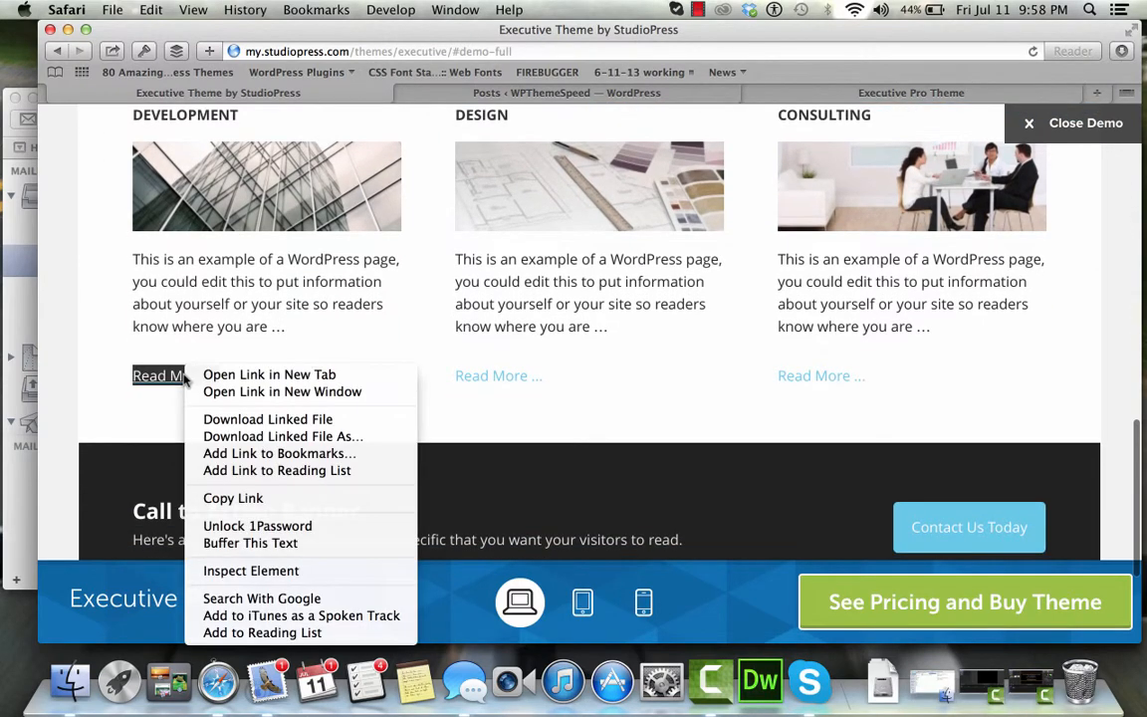
{"action": "left_click", "coordinate": [254, 574]}
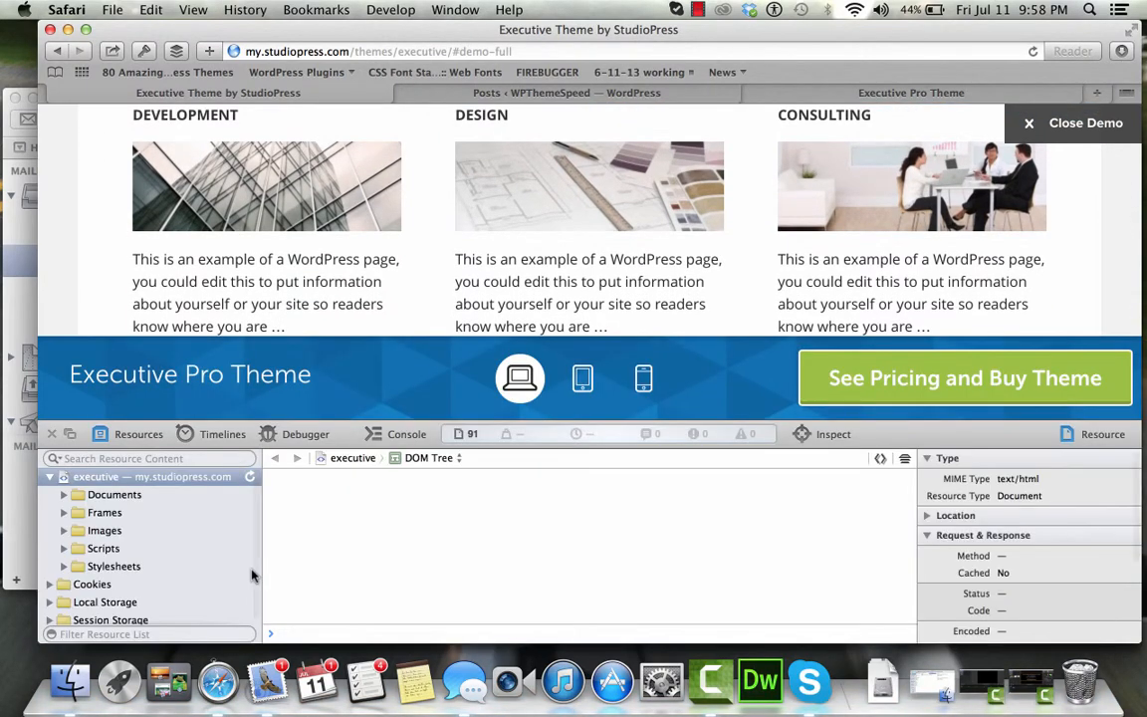
{"action": "scroll", "coordinate": [247, 274], "scroll_direction": "down", "scroll_amount": 1}
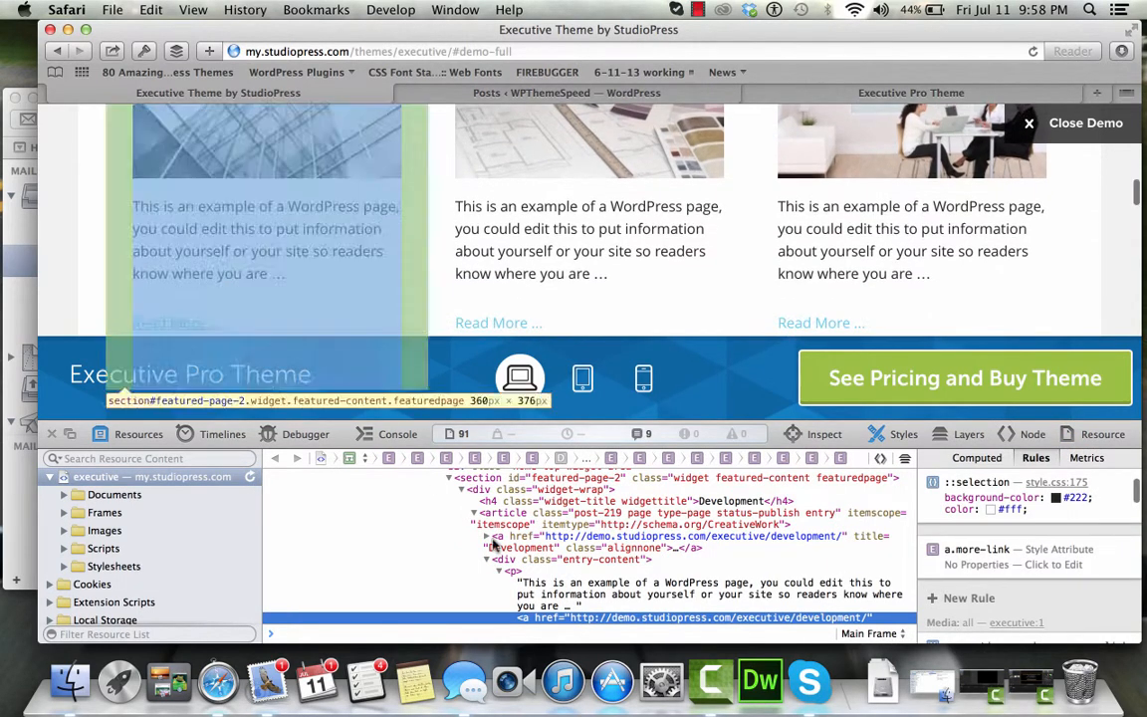
{"action": "left_click", "coordinate": [571, 503]}
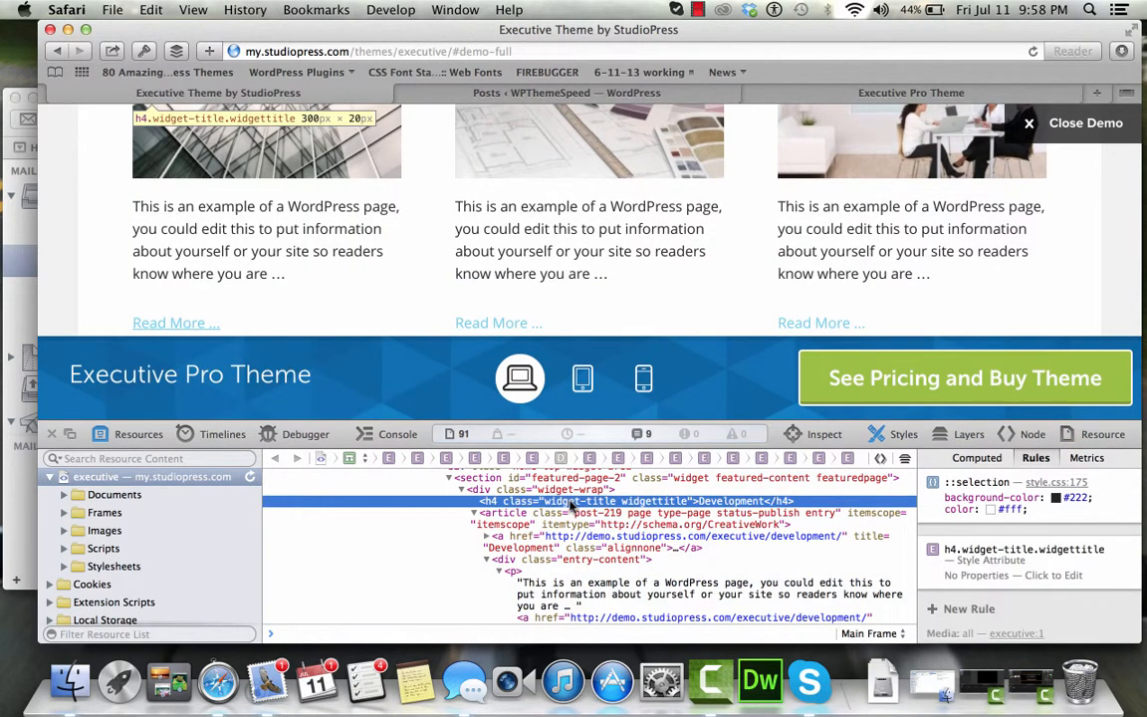
{"action": "scroll", "coordinate": [570, 503], "scroll_direction": "up", "scroll_amount": 1}
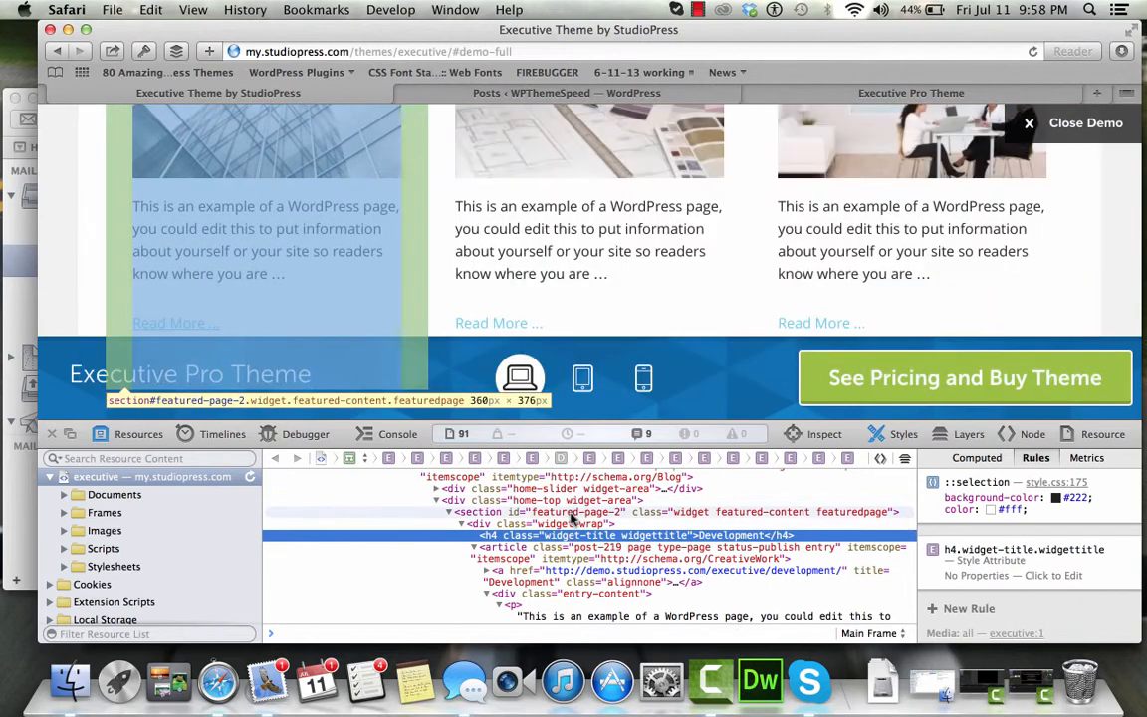
{"action": "left_click", "coordinate": [571, 512]}
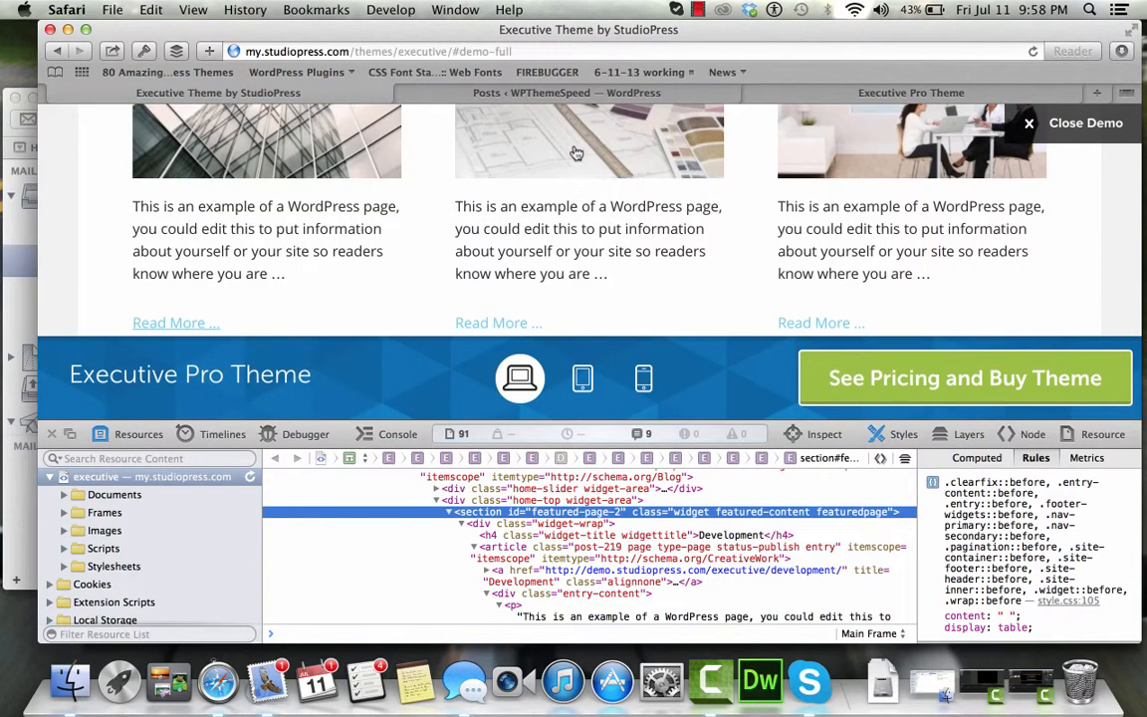
Open the test site's Widgets page and expand the Home - Slider and Home - Top widget areas
{"action": "left_click", "coordinate": [576, 93]}
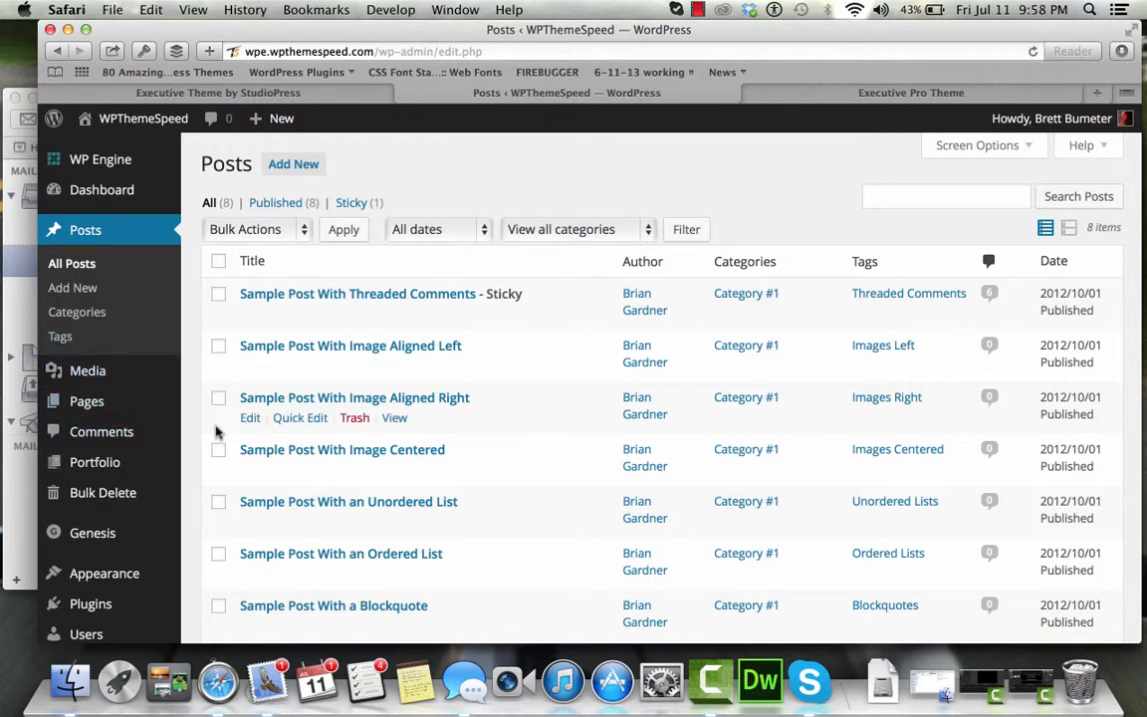
{"action": "mouse_move", "coordinate": [110, 568]}
{"action": "left_click", "coordinate": [203, 533]}
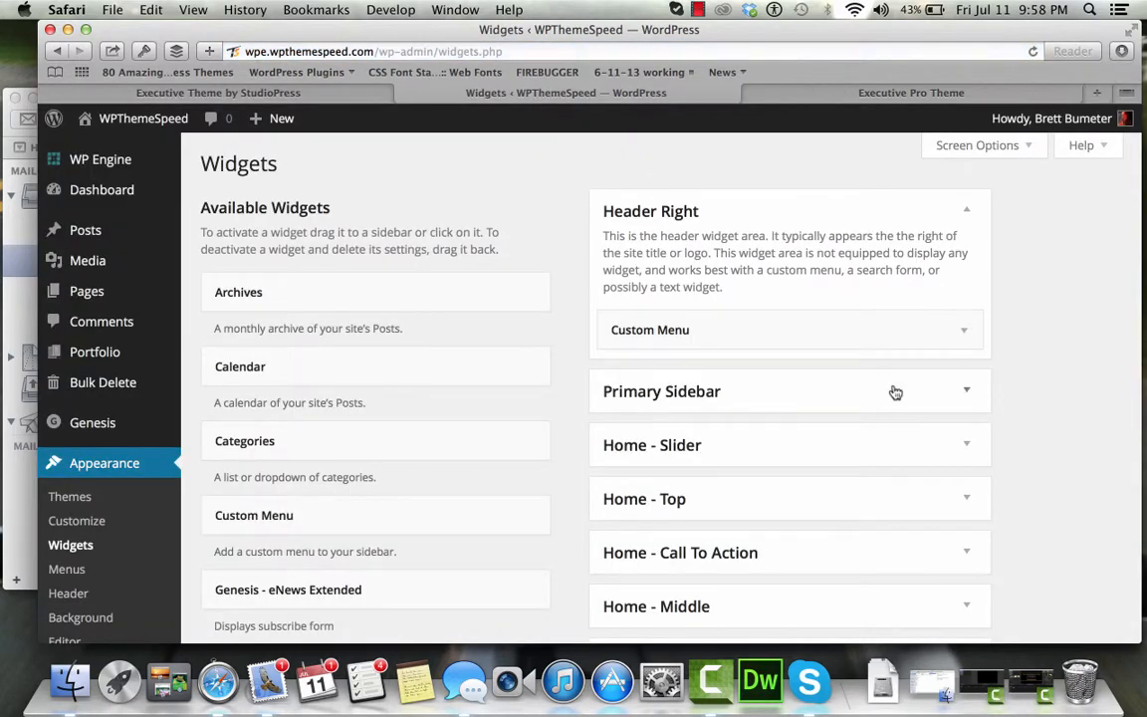
{"action": "scroll", "coordinate": [895, 392], "scroll_direction": "down", "scroll_amount": 2}
{"action": "left_click", "coordinate": [963, 362]}
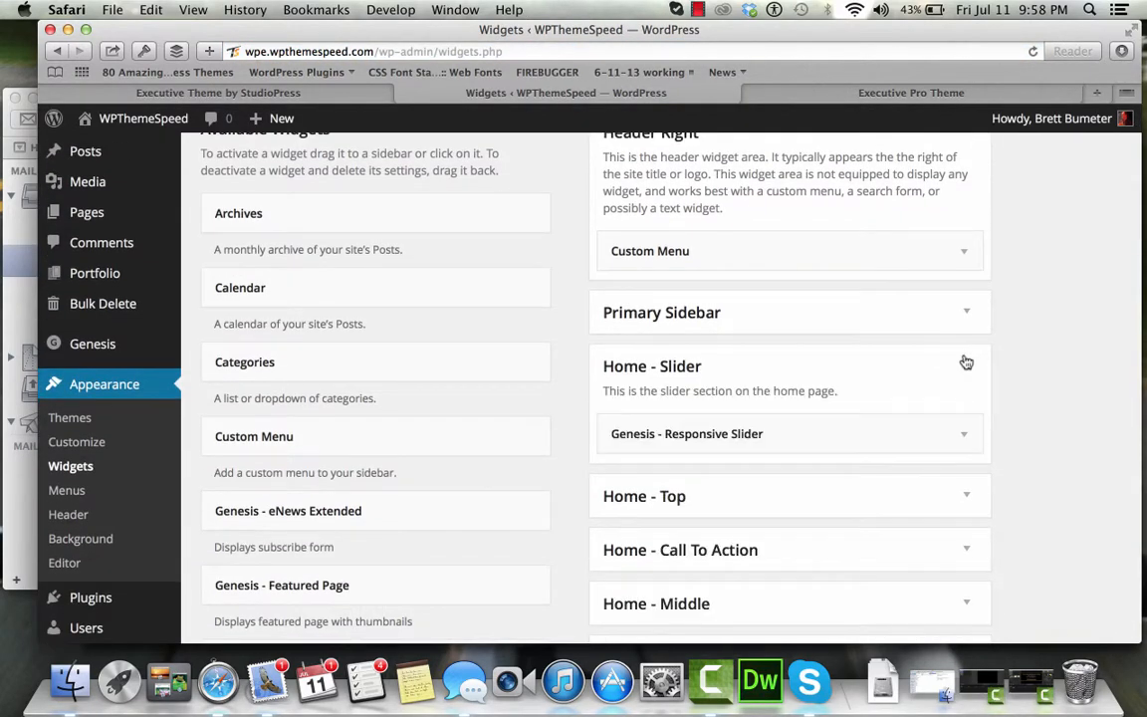
{"action": "scroll", "coordinate": [964, 361], "scroll_direction": "down", "scroll_amount": 1}
{"action": "scroll", "coordinate": [965, 361], "scroll_direction": "down", "scroll_amount": 2}
{"action": "left_click", "coordinate": [968, 380]}
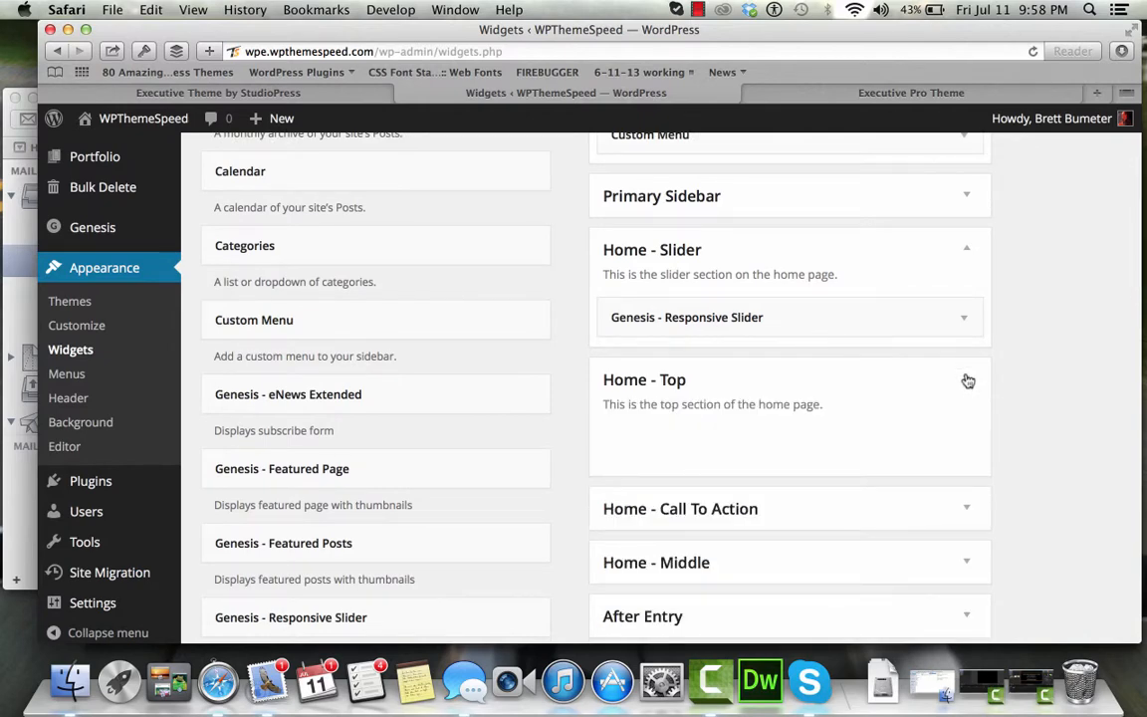
Add three Genesis - Featured Page widgets to the Home - Top widget area and collapse their settings
{"action": "scroll", "coordinate": [397, 384], "scroll_direction": "down", "scroll_amount": 2}
{"action": "left_click_drag", "start_coordinate": [410, 389], "coordinate": [761, 345]}
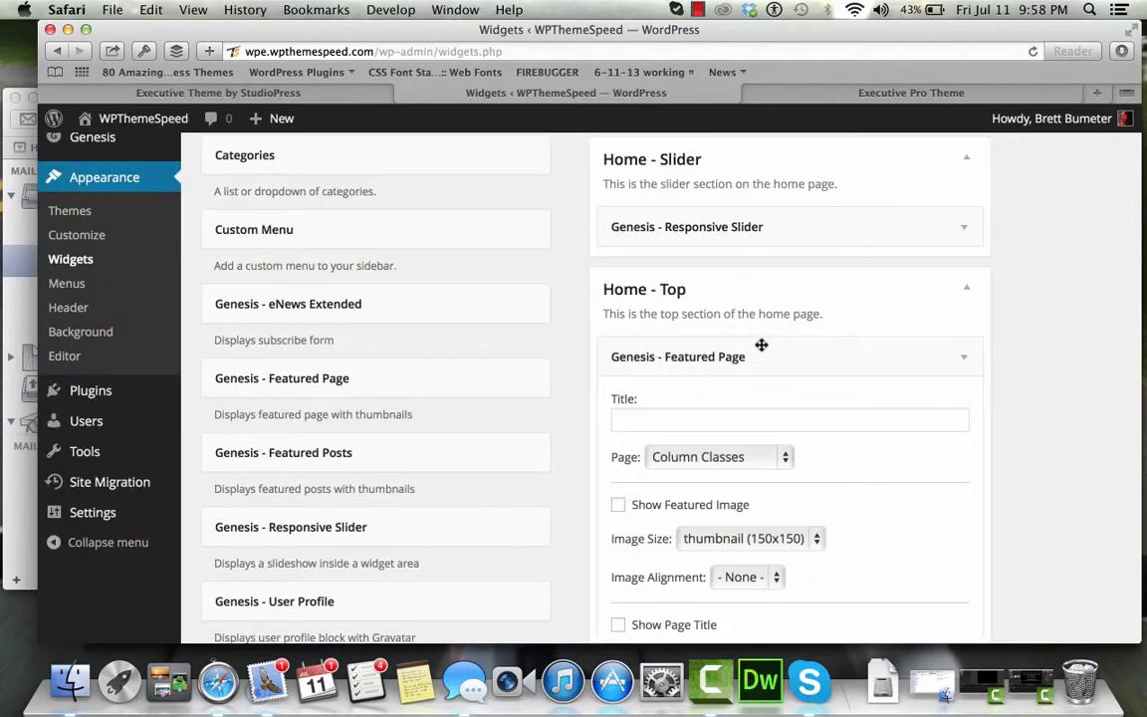
{"action": "left_click", "coordinate": [958, 357]}
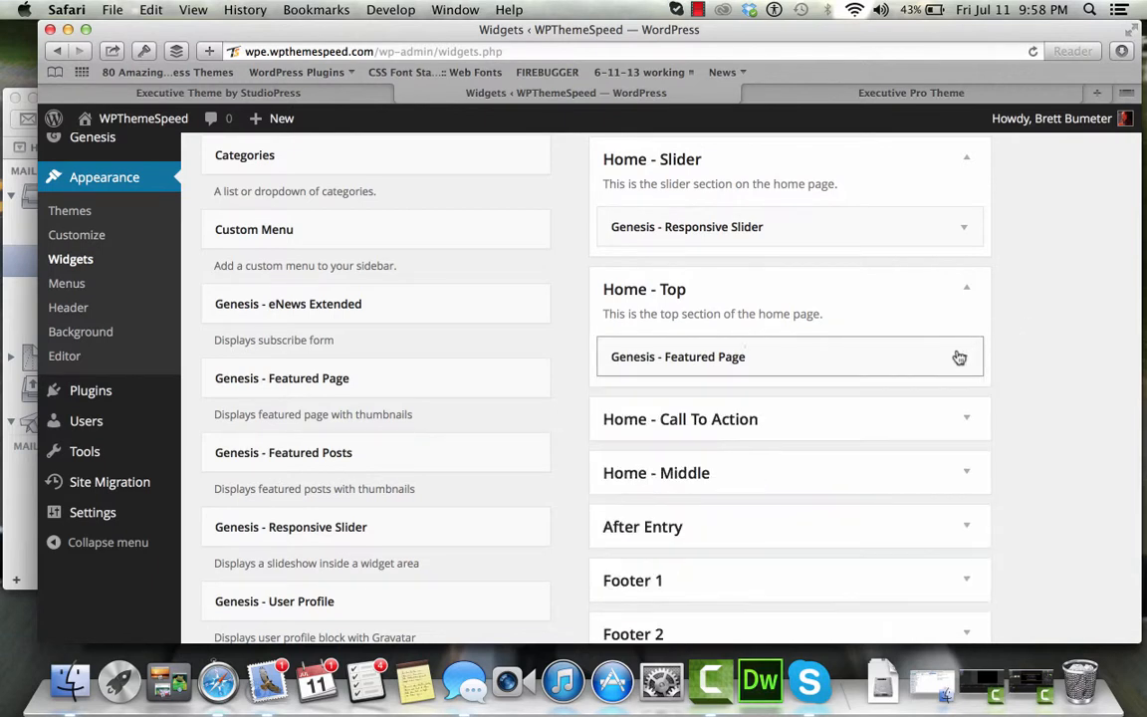
{"action": "left_click_drag", "start_coordinate": [465, 369], "coordinate": [771, 384]}
{"action": "left_click", "coordinate": [966, 410]}
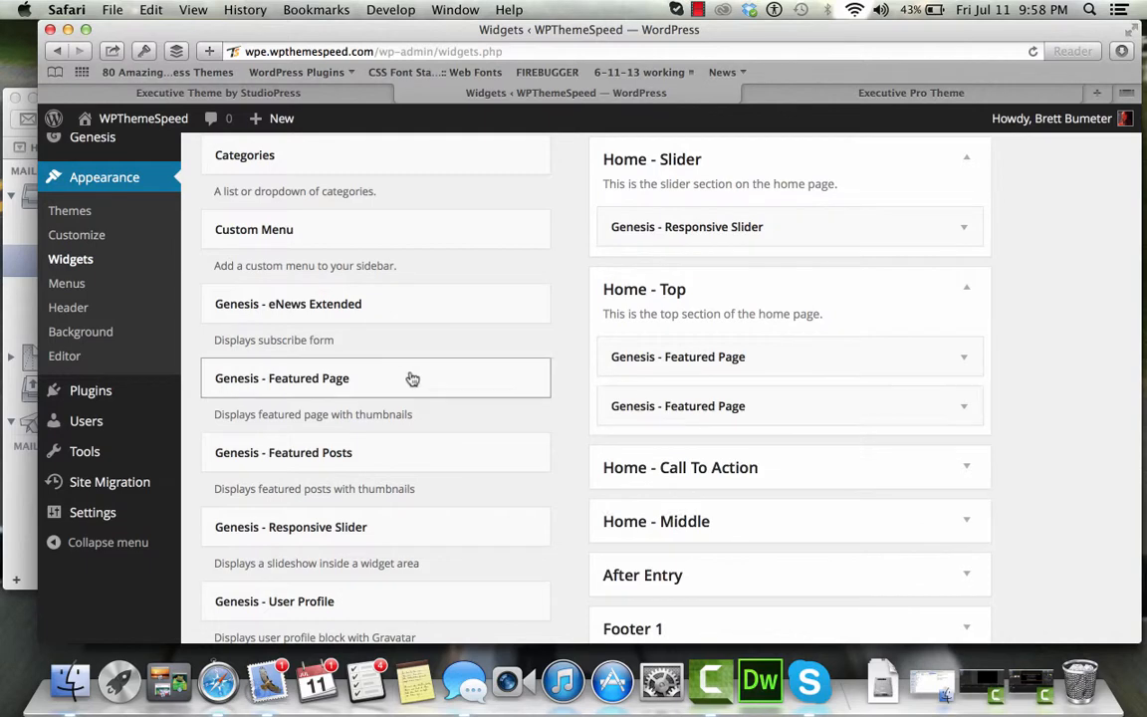
{"action": "left_click_drag", "start_coordinate": [410, 379], "coordinate": [821, 462]}
{"action": "left_click", "coordinate": [821, 463]}
Return to the Executive Pro demo, close the web inspector and view the featured page columns below the slider
{"action": "key", "text": "ctrl+shift+Tab"}
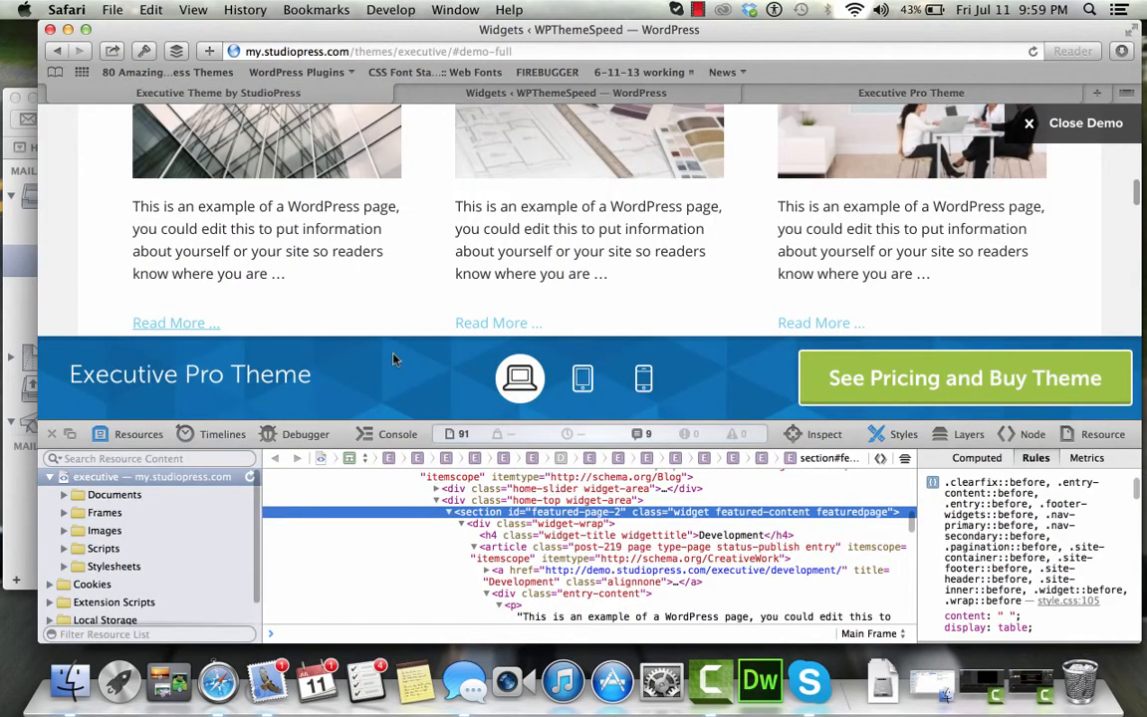
{"action": "scroll", "coordinate": [384, 323], "scroll_direction": "up", "scroll_amount": 3}
{"action": "key", "text": "super+alt+i"}
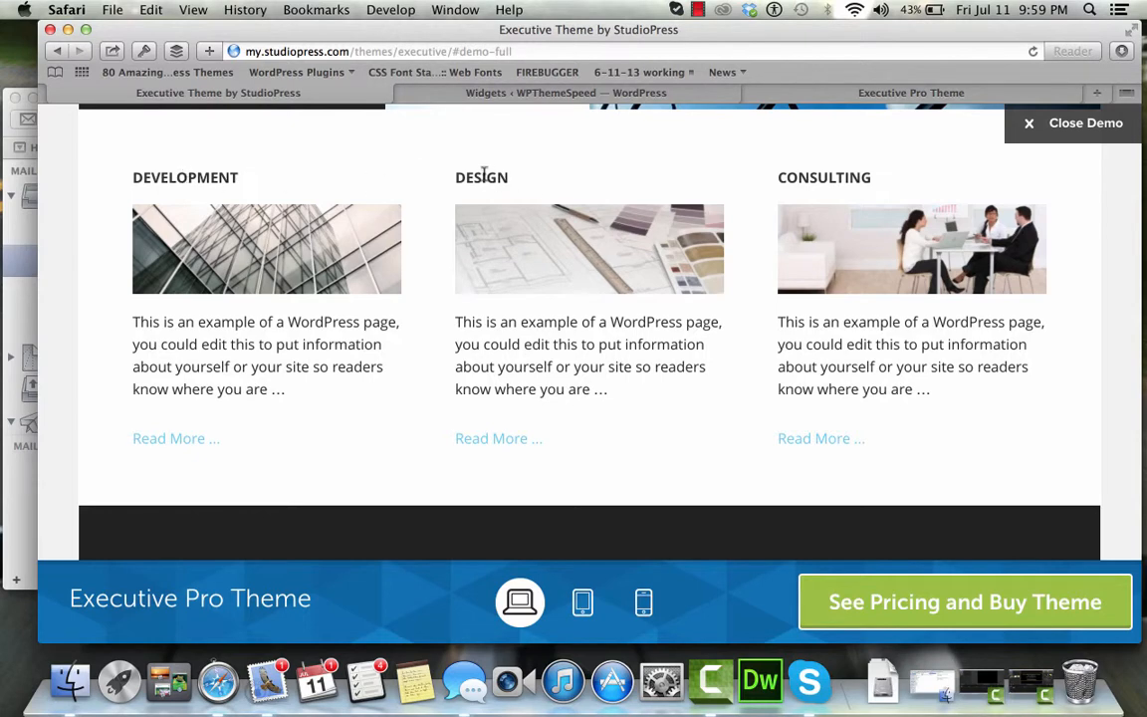
On the test site's Widgets page, set the first Home - Top Featured Page widget to the Development page
{"action": "left_click", "coordinate": [492, 94]}
{"action": "left_click", "coordinate": [963, 356]}
{"action": "left_click", "coordinate": [783, 458]}
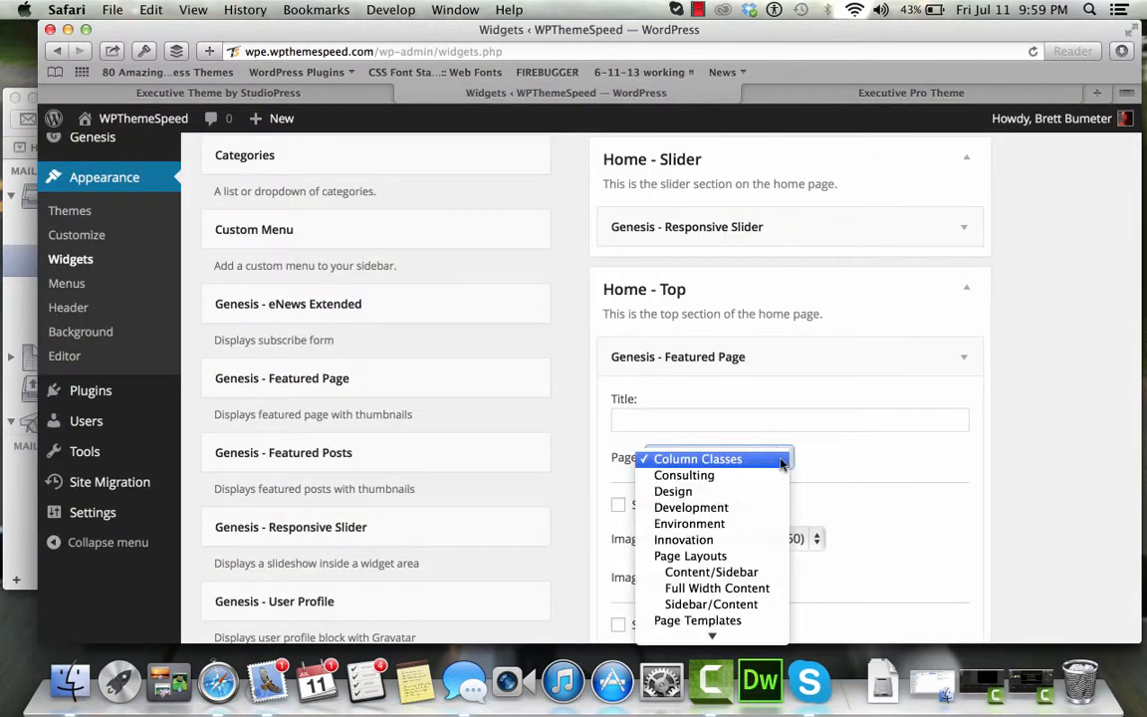
{"action": "left_click", "coordinate": [692, 507]}
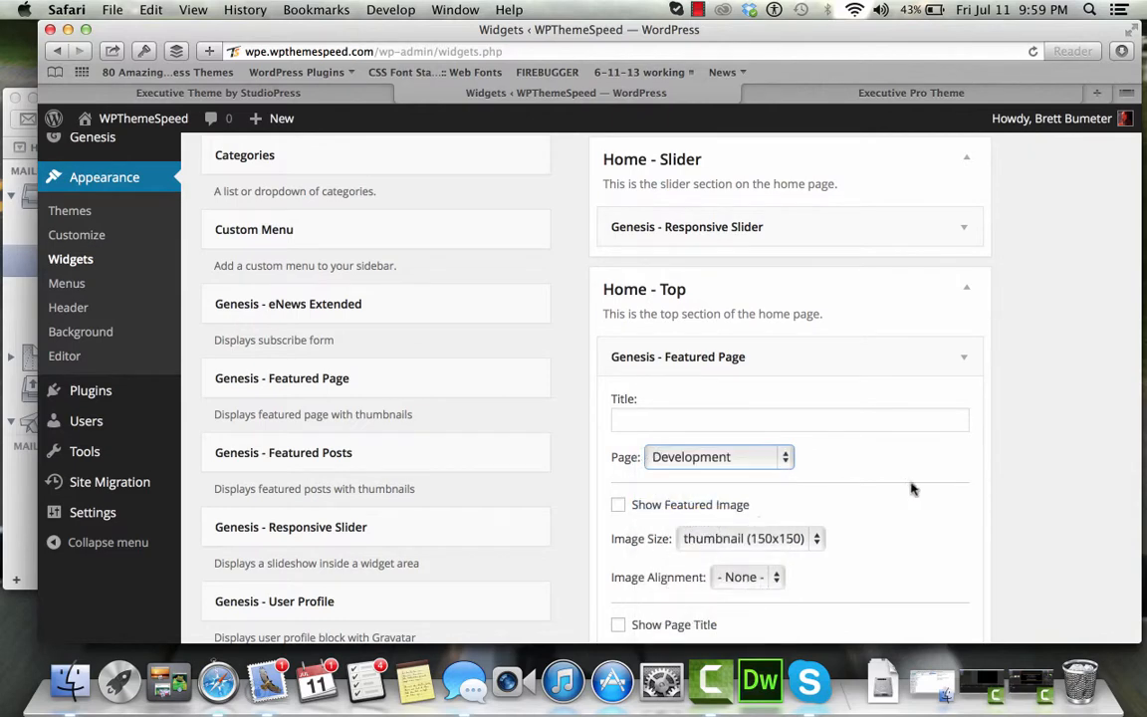
Enable the page title and page content in the Development widget and set its content character limit to 100
{"action": "scroll", "coordinate": [909, 487], "scroll_direction": "down", "scroll_amount": 3}
{"action": "scroll", "coordinate": [926, 488], "scroll_direction": "down", "scroll_amount": 2}
{"action": "left_click", "coordinate": [618, 411]}
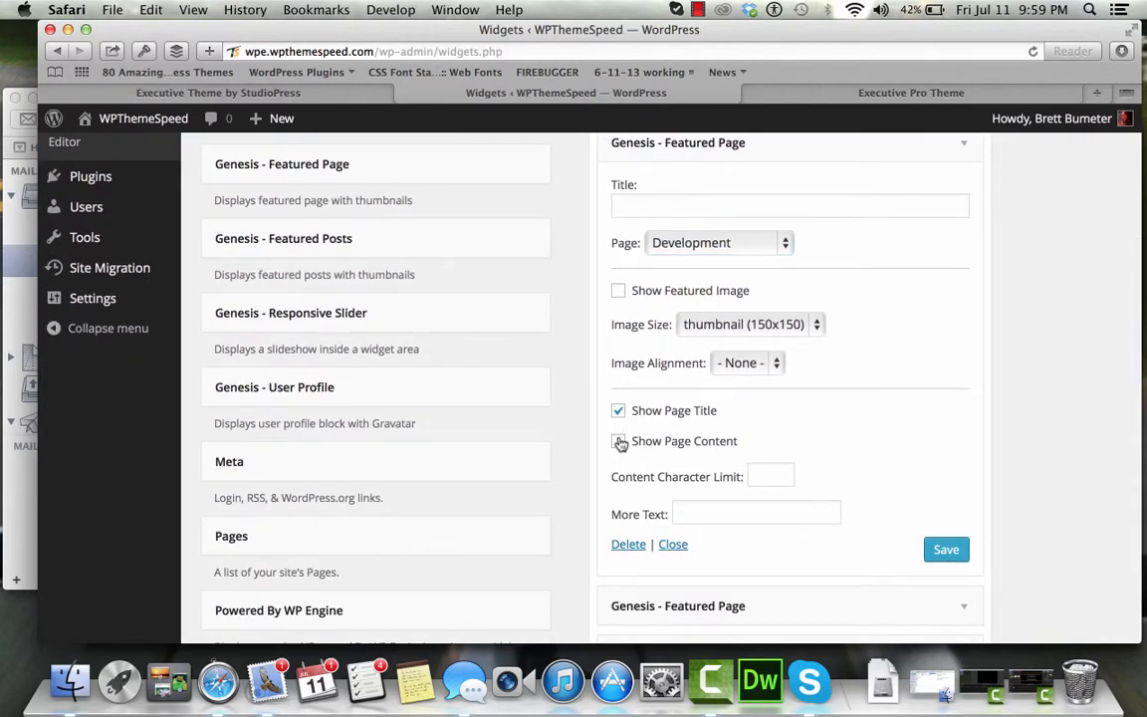
{"action": "left_click", "coordinate": [617, 440]}
{"action": "left_click", "coordinate": [777, 476]}
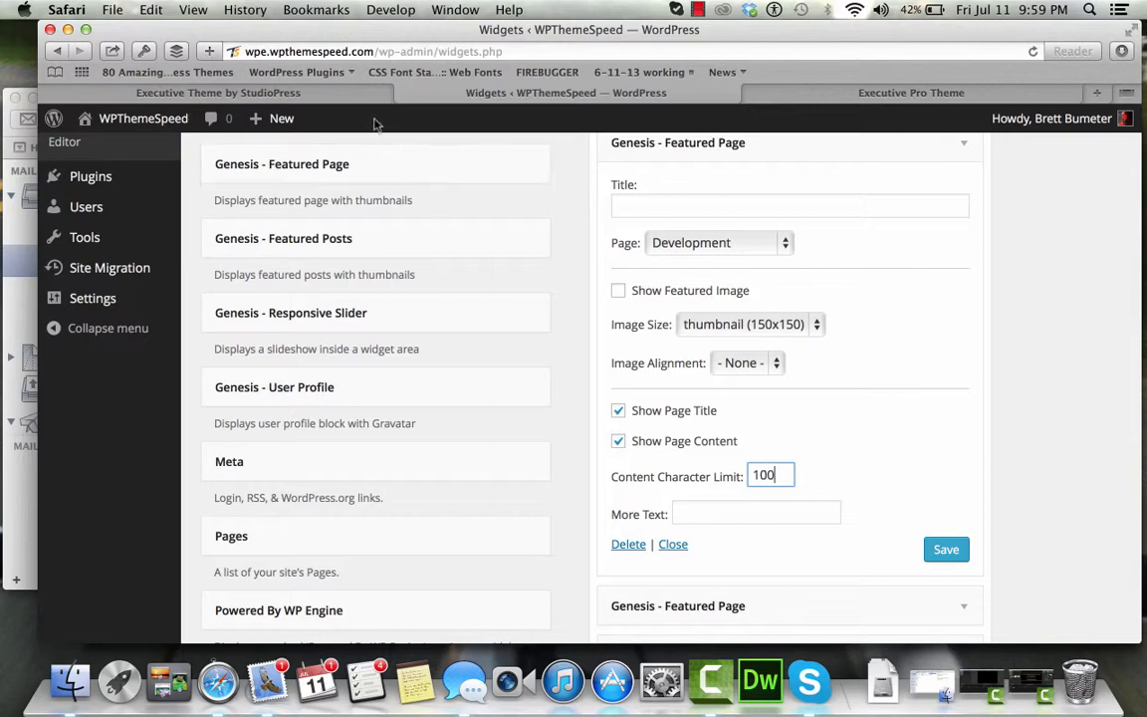
Check the demo's link wording, set the Development widget's more text to "Read more" and save the widget
{"action": "left_click", "coordinate": [353, 95]}
{"action": "left_click", "coordinate": [455, 96]}
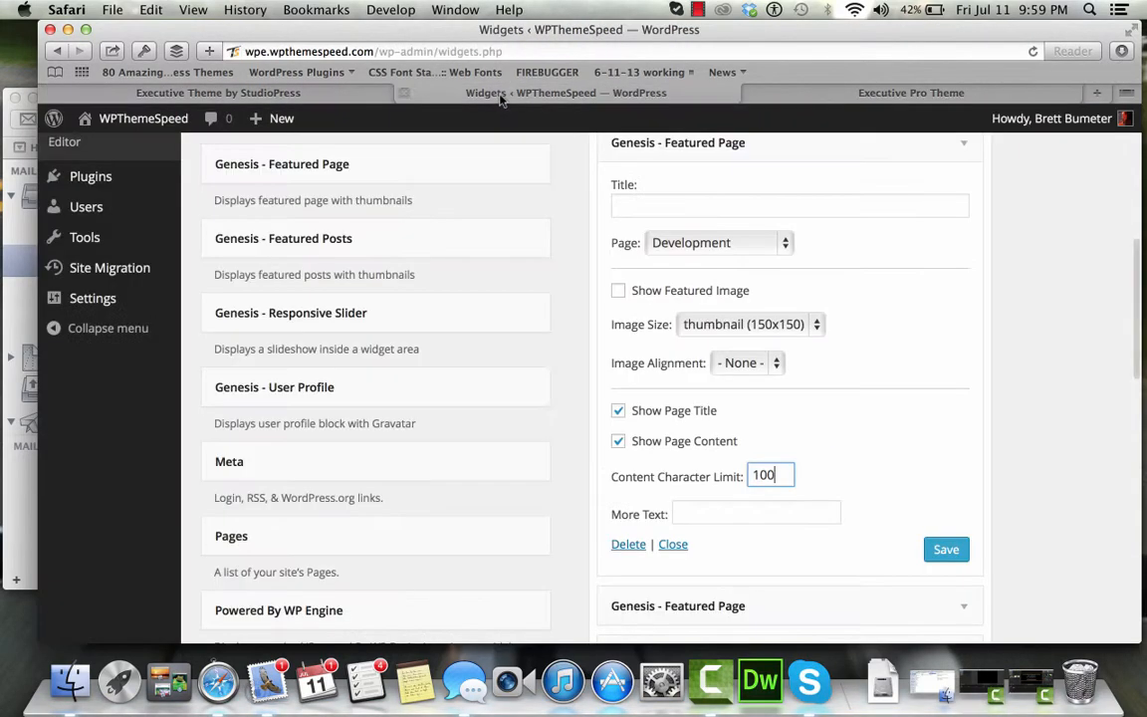
{"action": "left_click", "coordinate": [799, 511]}
{"action": "type", "text": "Read more"}
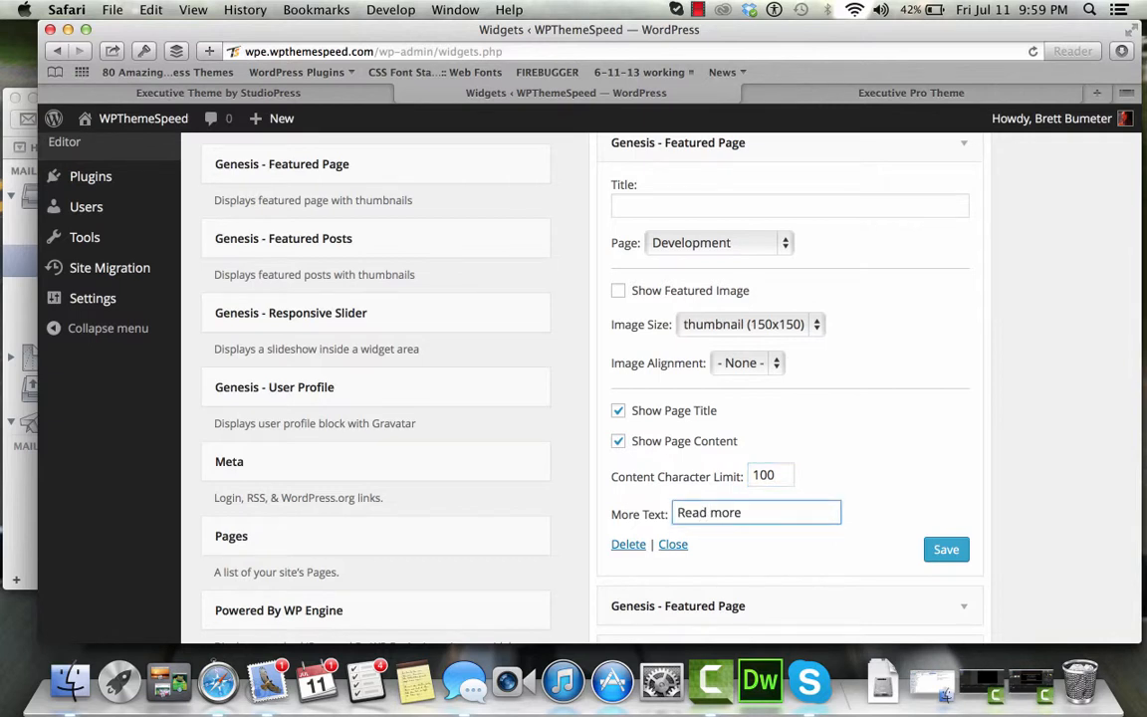
{"action": "left_click", "coordinate": [942, 549]}
Set the Development widget's image size to featured (300x100)
{"action": "scroll", "coordinate": [825, 335], "scroll_direction": "up", "scroll_amount": 1}
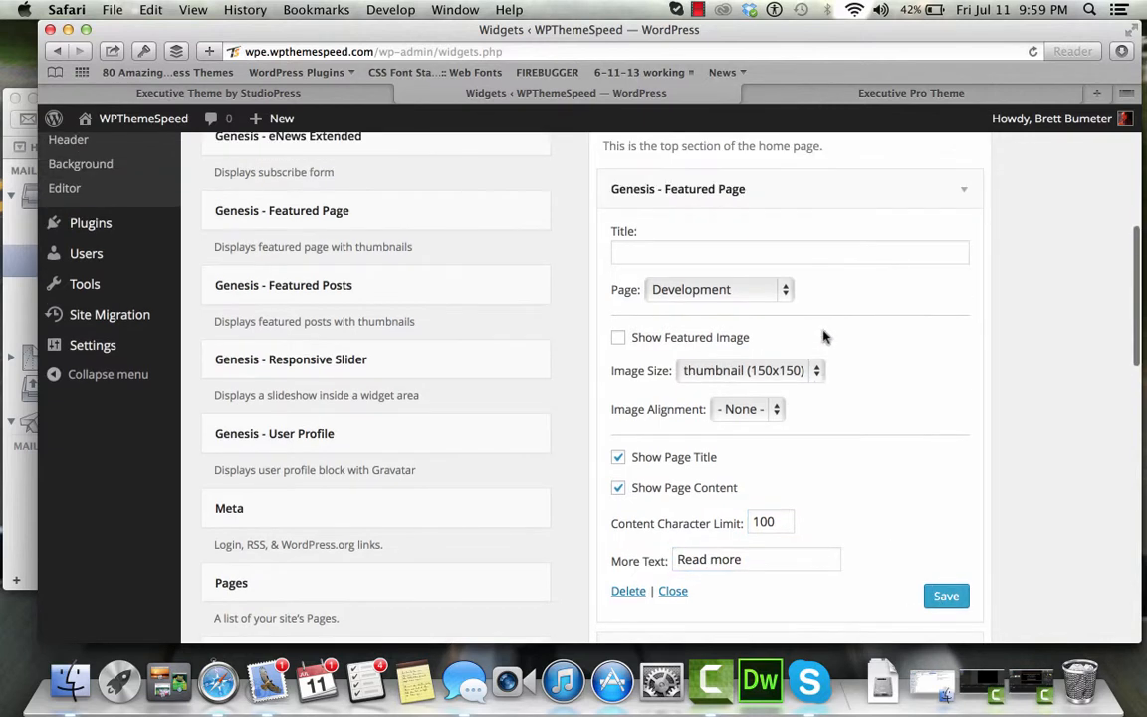
{"action": "left_click", "coordinate": [717, 374]}
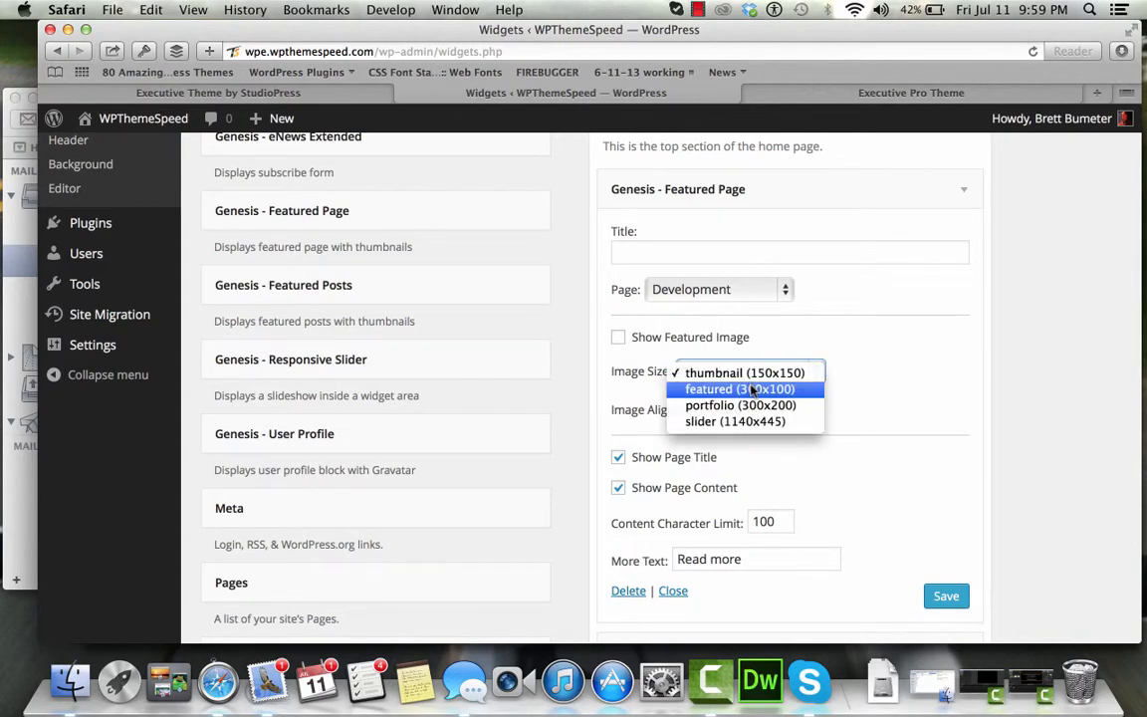
{"action": "left_click", "coordinate": [752, 389]}
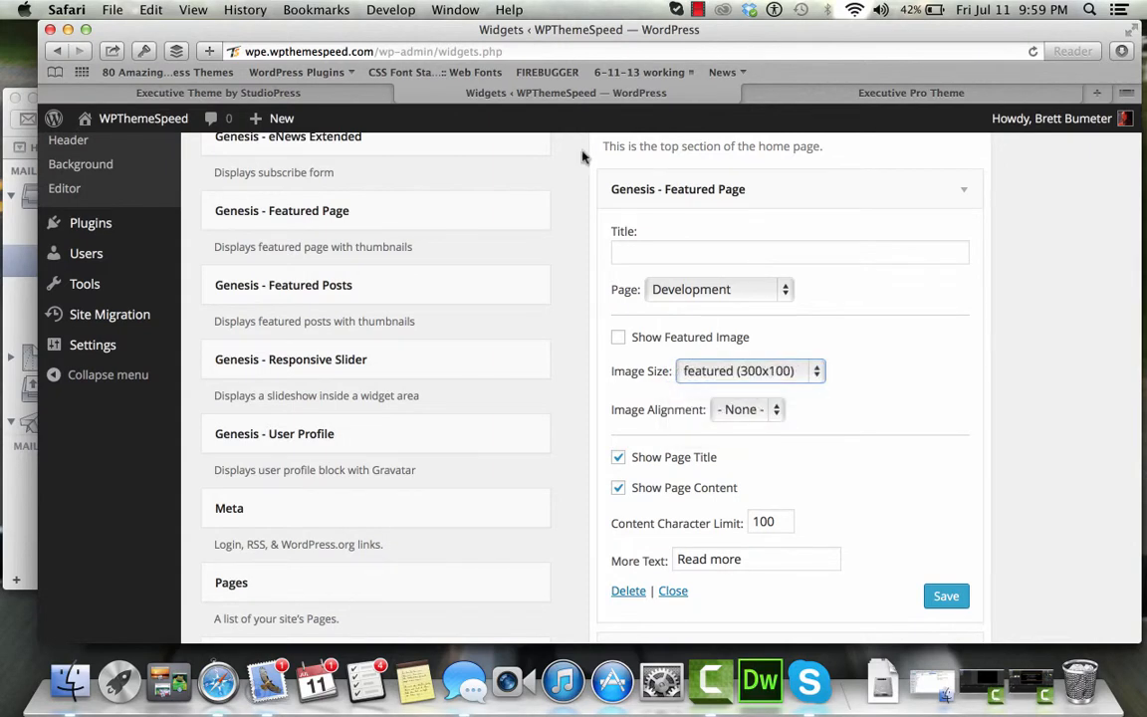
Return to the Executive Pro demo and bring up the available actions for the Development column's image
{"action": "left_click", "coordinate": [391, 94]}
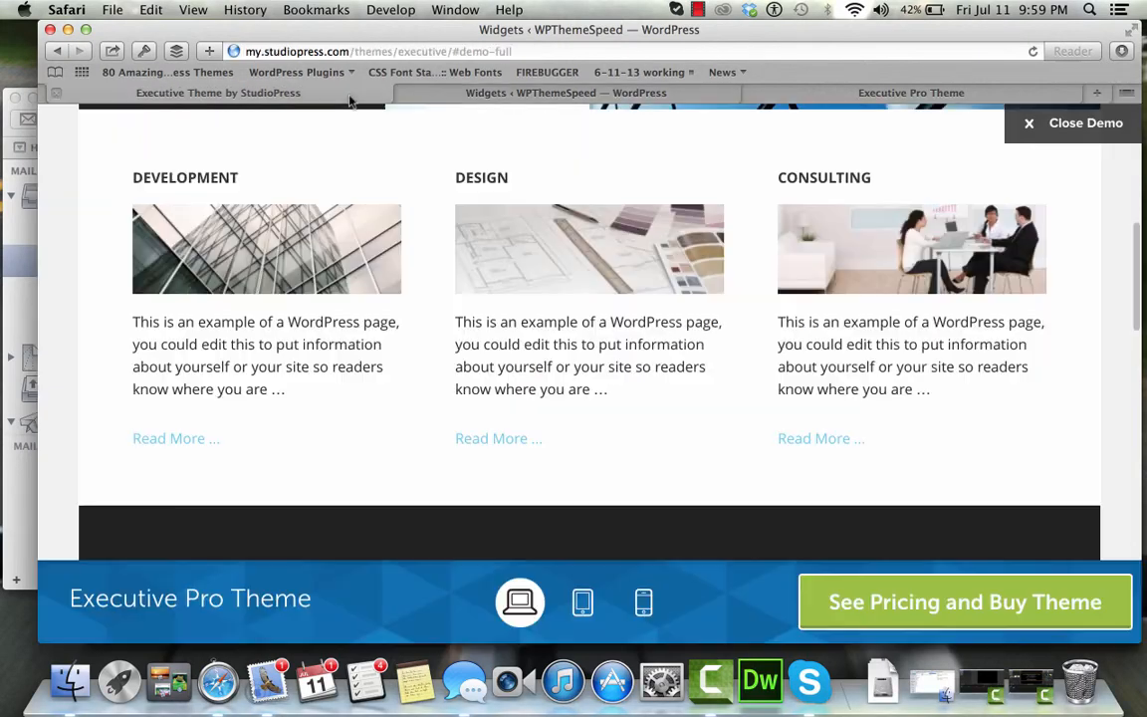
{"action": "right_click", "coordinate": [271, 237]}
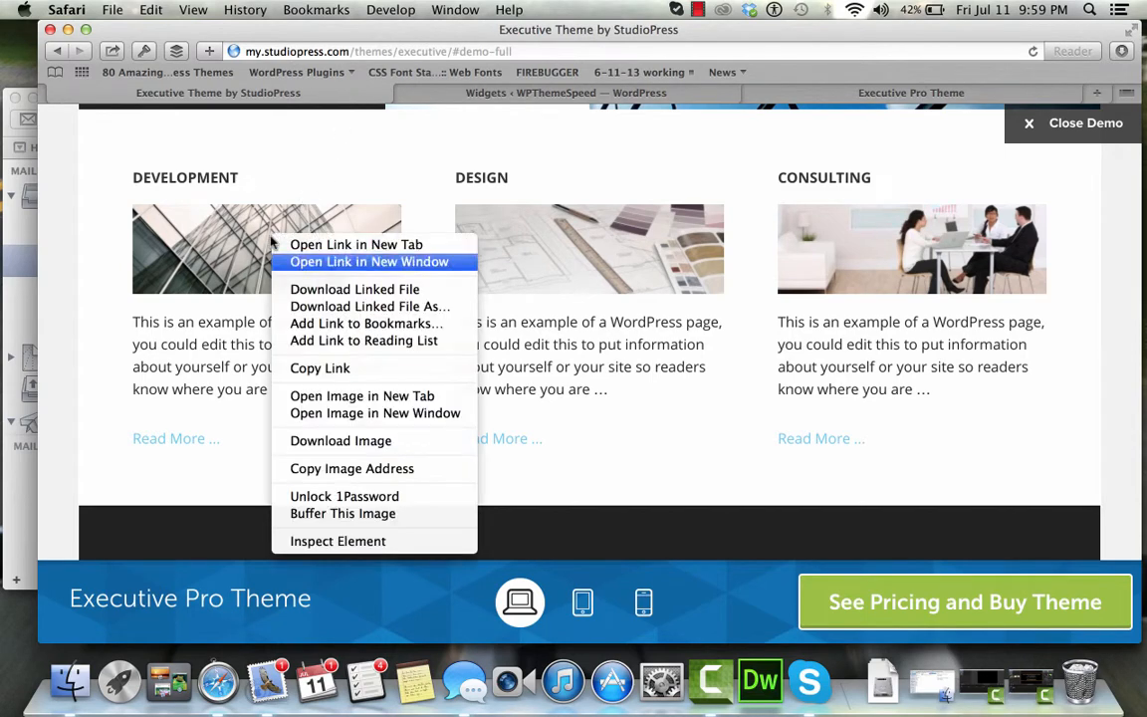
Inspect the Development image on the theme demo page to check its pixel dimensions, and close the inspector
{"action": "left_click", "coordinate": [379, 541]}
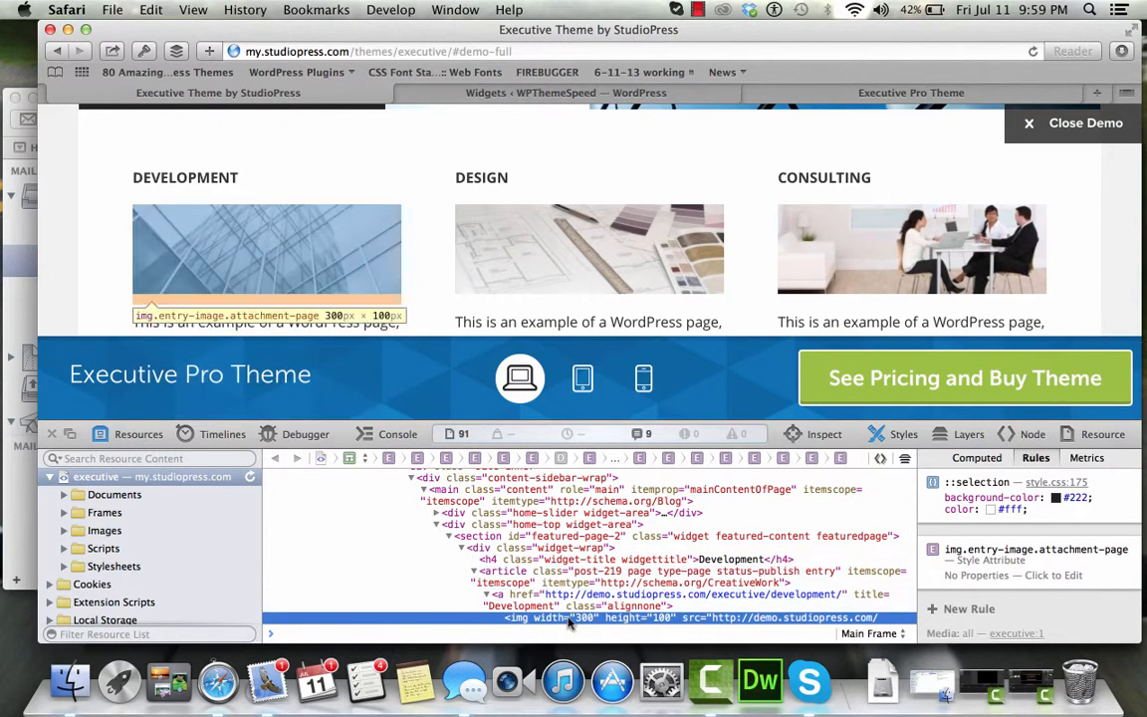
{"action": "mouse_move", "coordinate": [571, 622]}
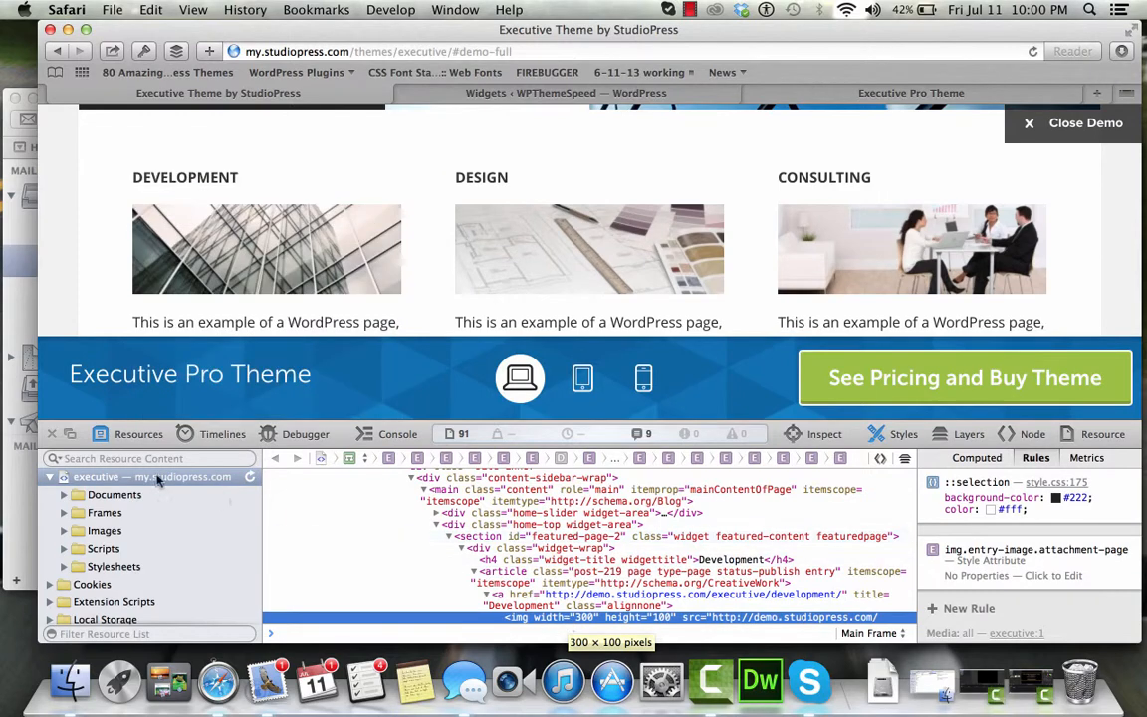
{"action": "left_click", "coordinate": [52, 435]}
In the Development featured page widget, keep the image size at featured (300x100), enable Show Featured Image and save
{"action": "left_click", "coordinate": [487, 97]}
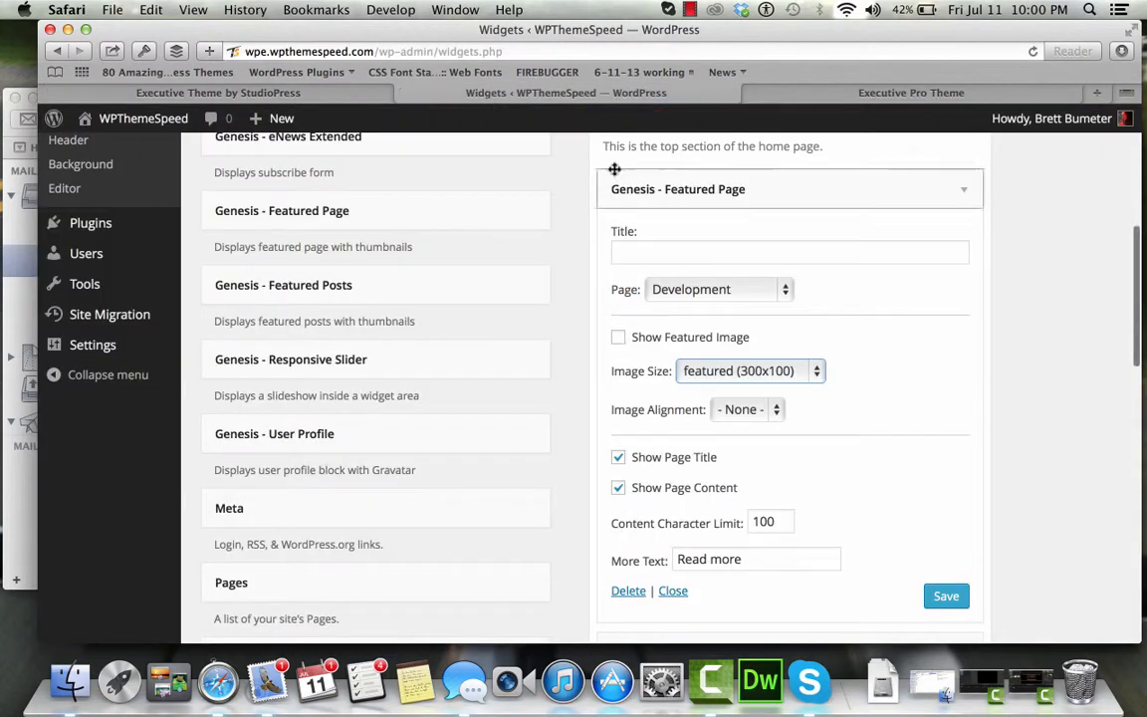
{"action": "left_click", "coordinate": [764, 373]}
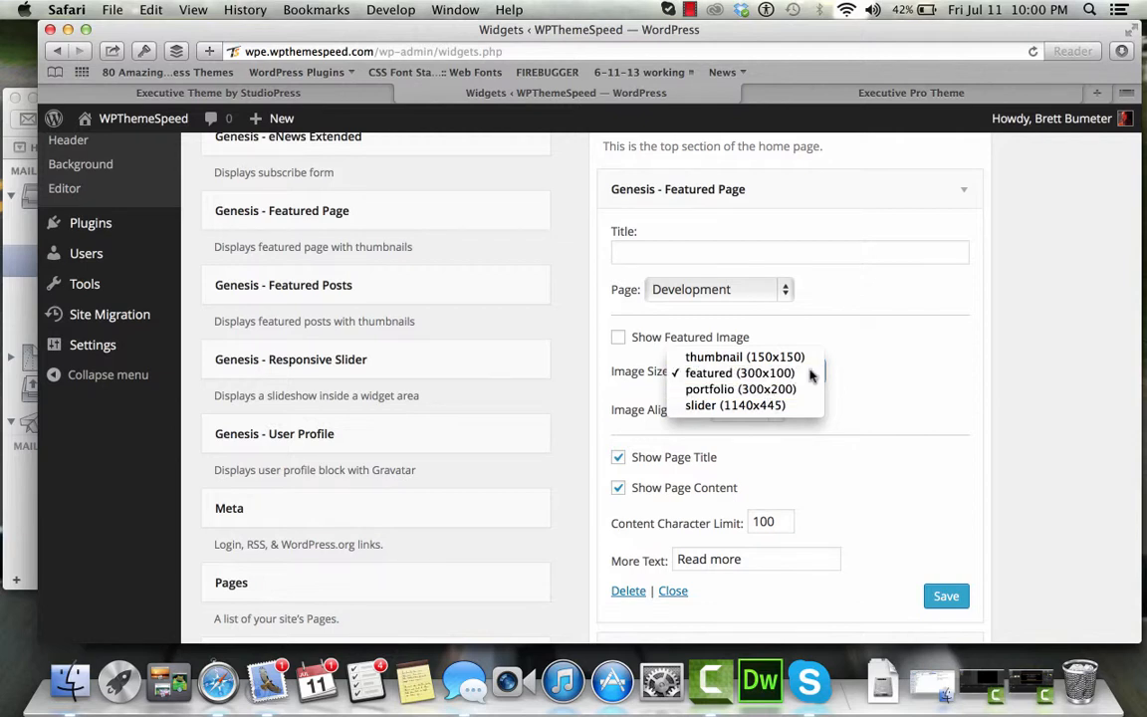
{"action": "left_click", "coordinate": [864, 372]}
{"action": "left_click", "coordinate": [618, 336]}
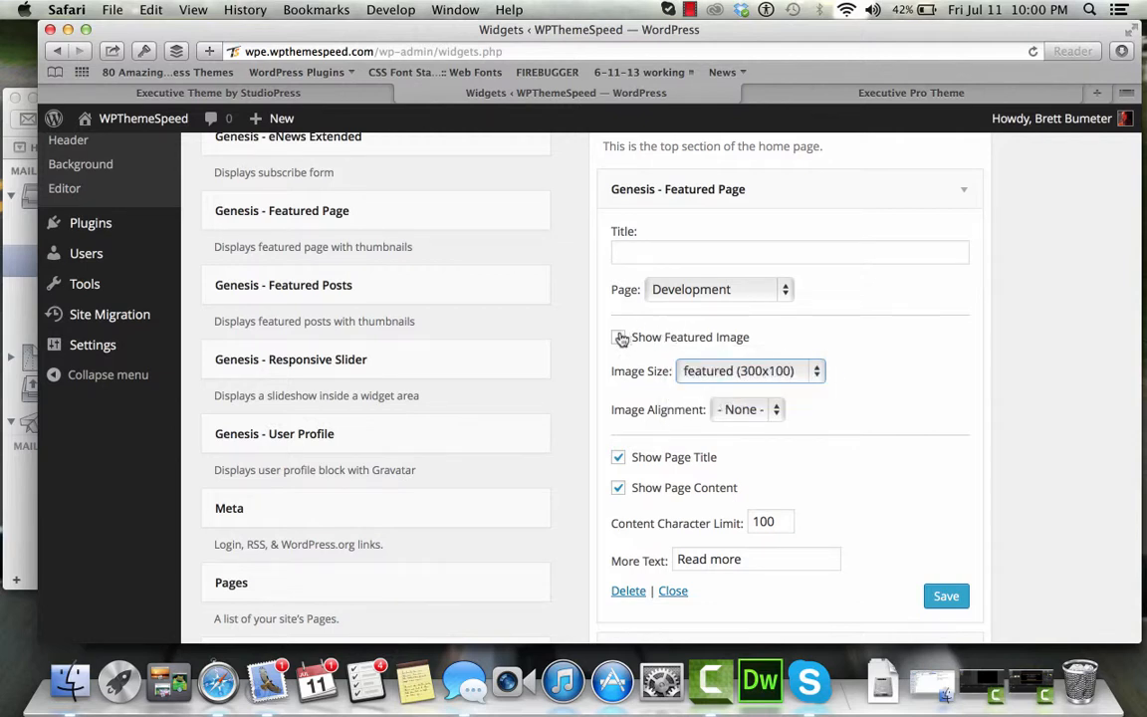
{"action": "left_click", "coordinate": [941, 592]}
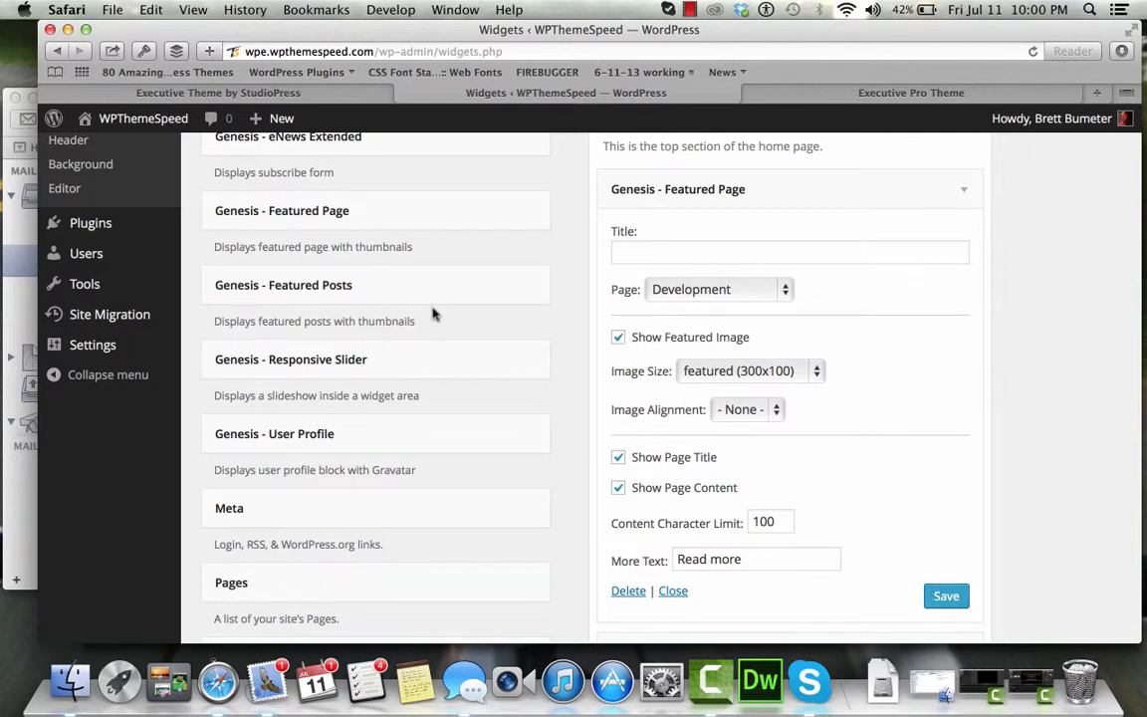
View the site's home page in a new window and compare its Development section with the theme demo
{"action": "mouse_move", "coordinate": [153, 119]}
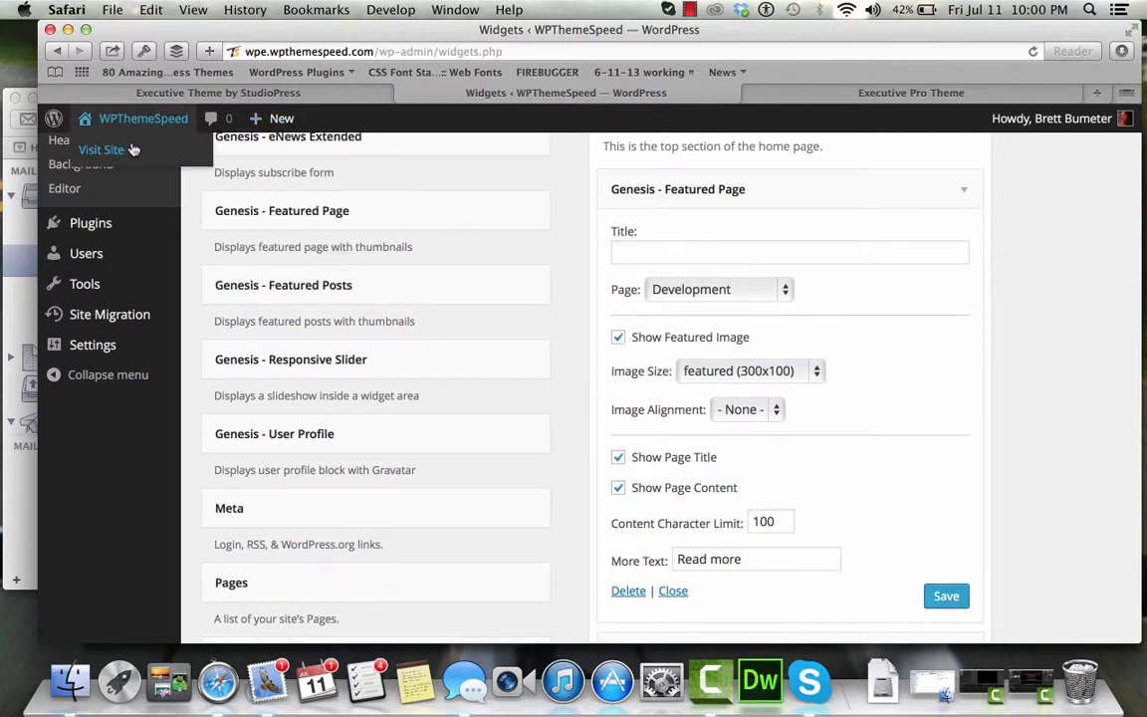
{"action": "right_click", "coordinate": [133, 150]}
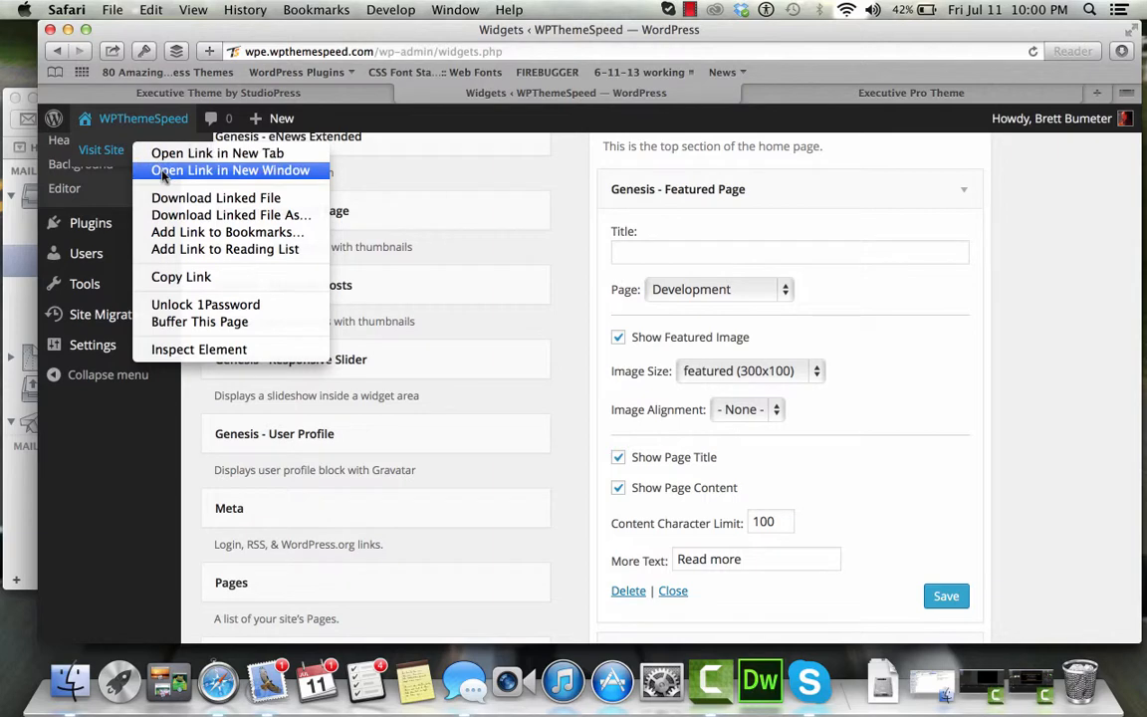
{"action": "left_click", "coordinate": [165, 171]}
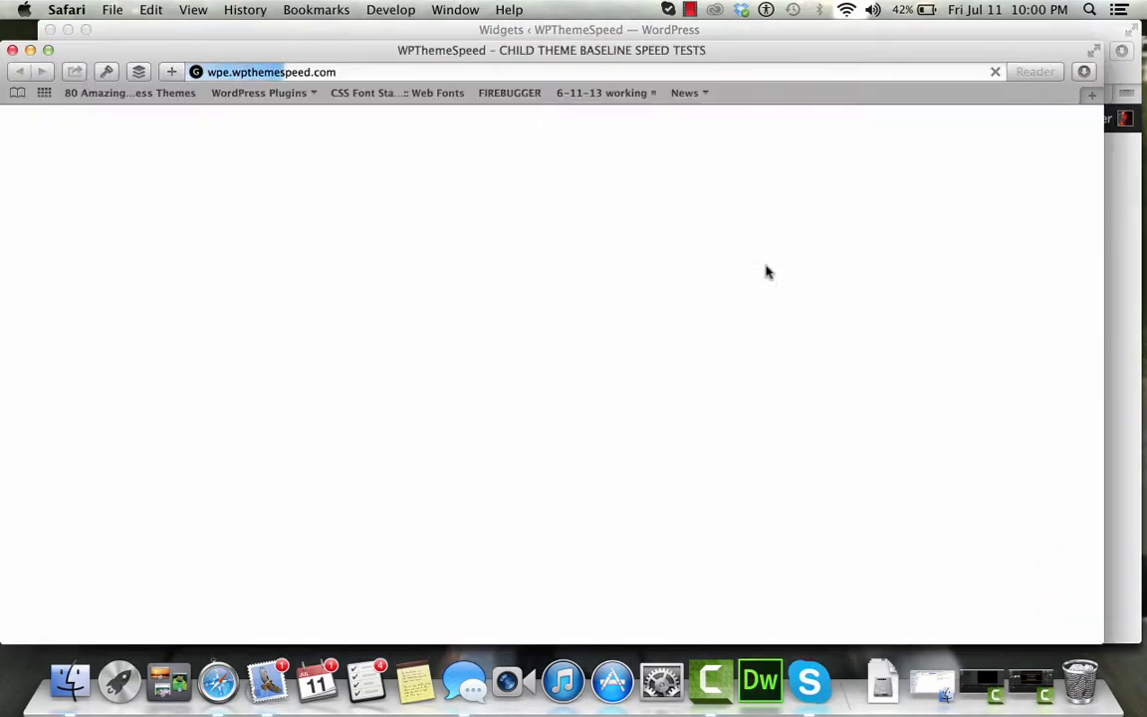
{"action": "scroll", "coordinate": [766, 269], "scroll_direction": "down", "scroll_amount": 5}
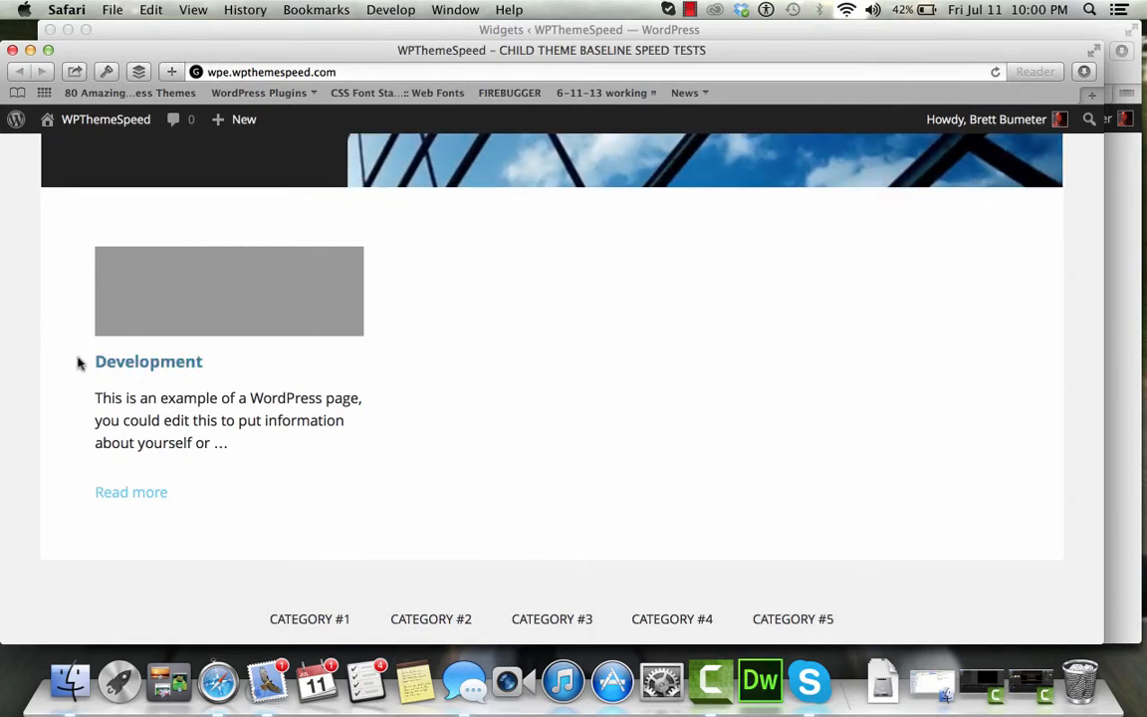
{"action": "left_click", "coordinate": [180, 35]}
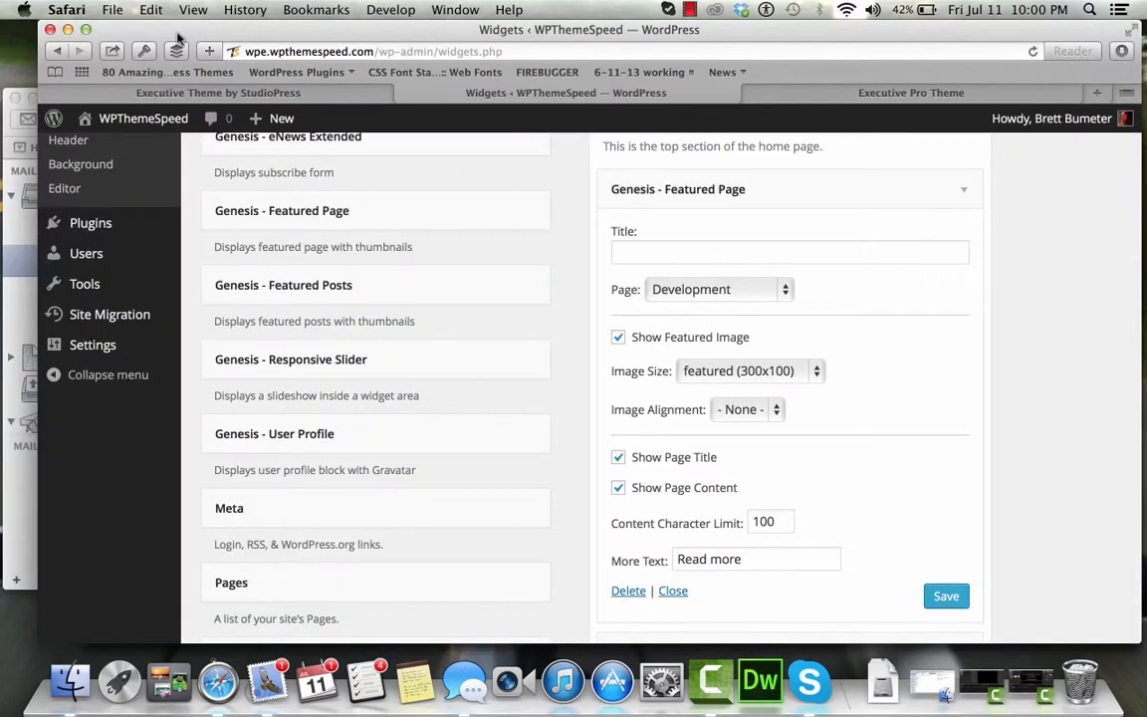
{"action": "left_click", "coordinate": [171, 93]}
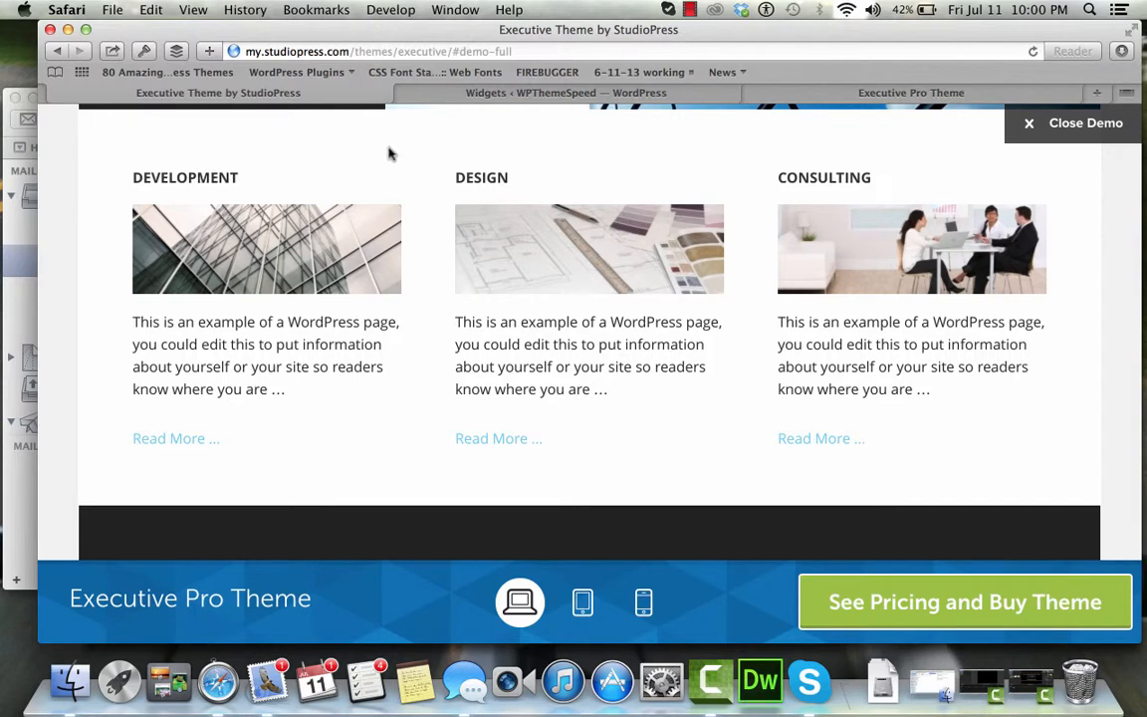
Title the first featured page widget Development, disable Show Page Title, save it and collapse it
{"action": "left_click", "coordinate": [468, 93]}
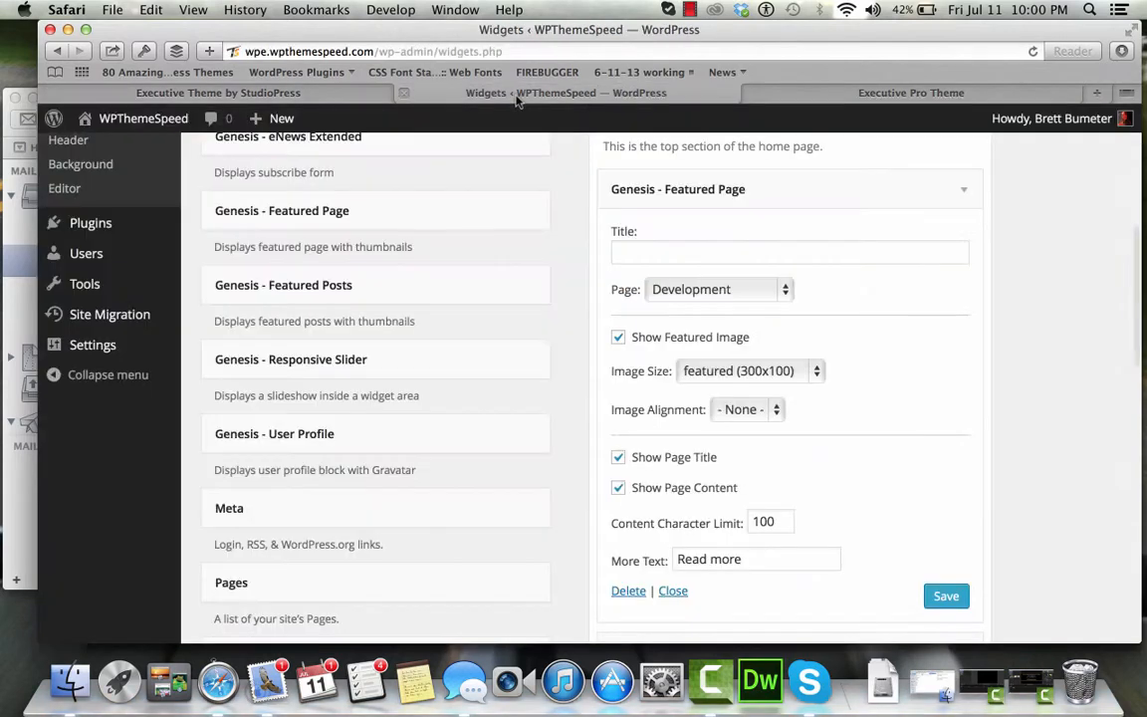
{"action": "left_click", "coordinate": [696, 251]}
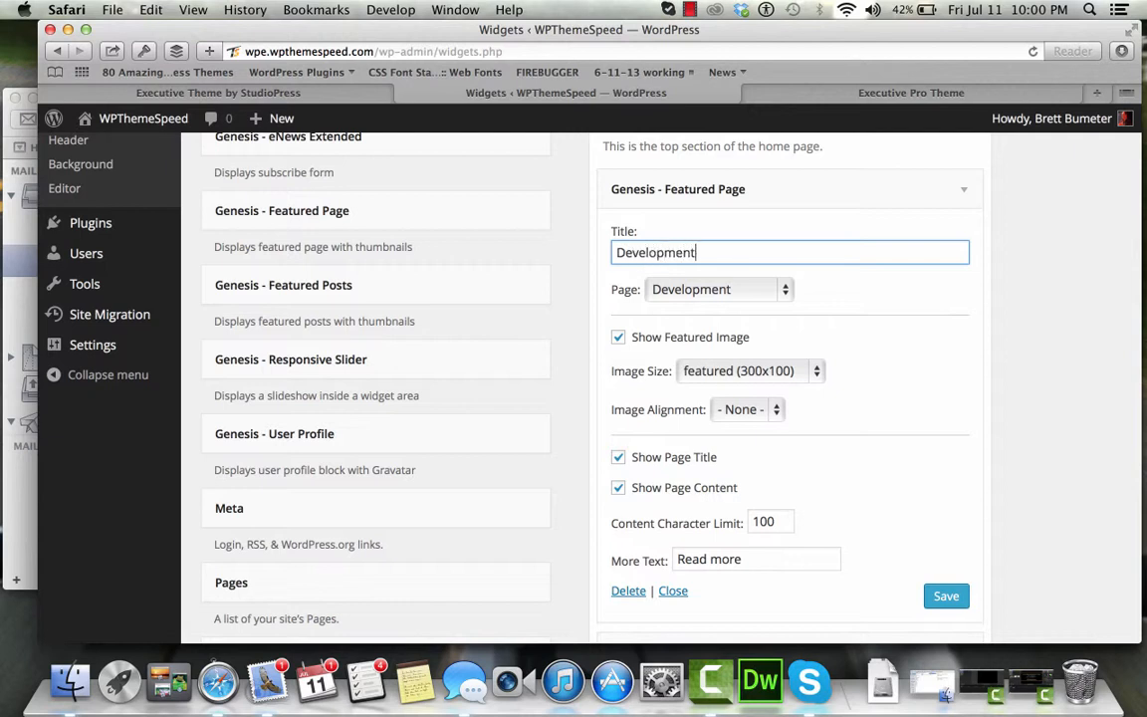
{"action": "left_click", "coordinate": [634, 459]}
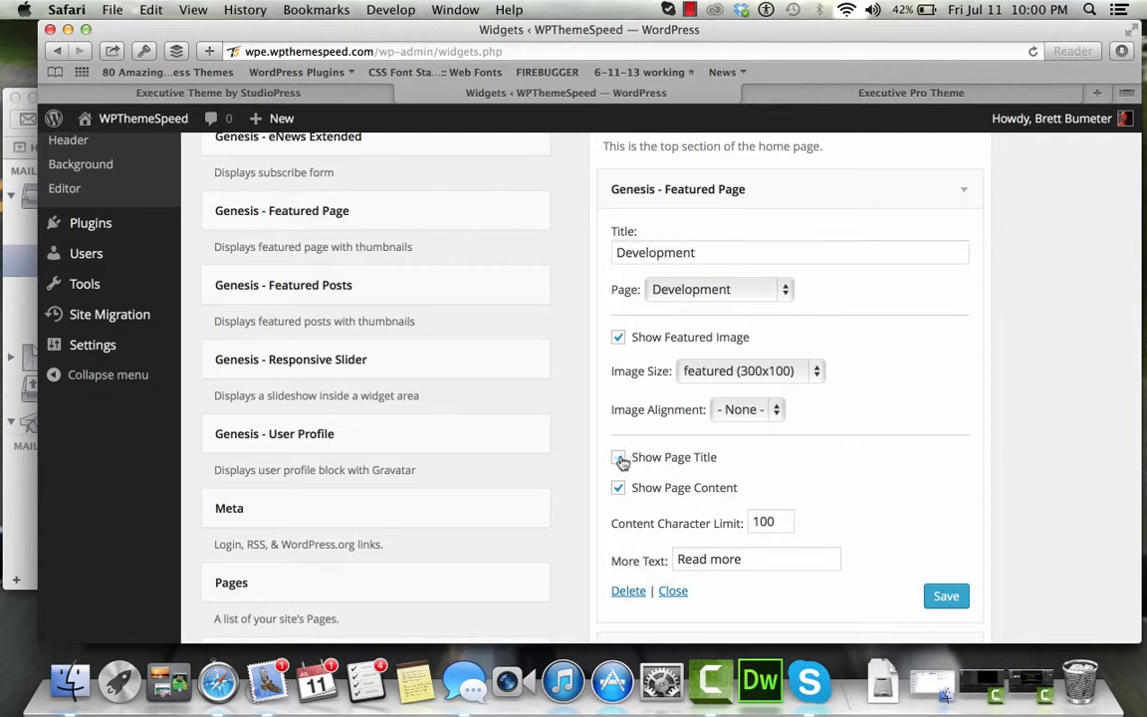
{"action": "left_click", "coordinate": [943, 595]}
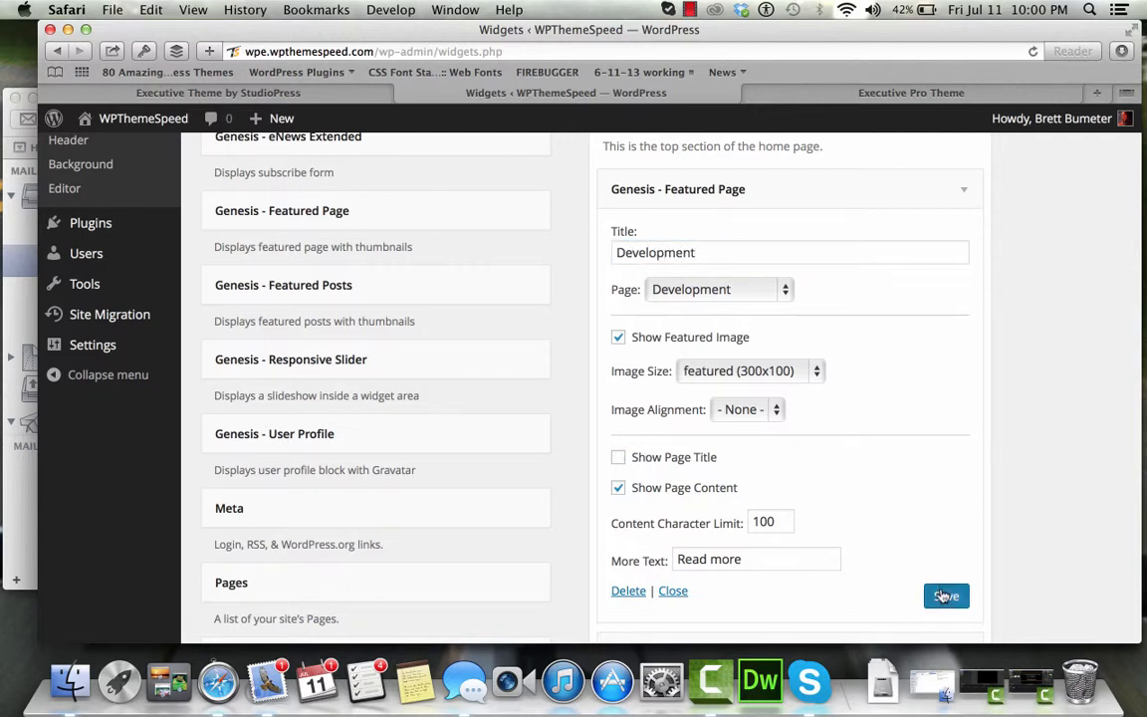
{"action": "left_click", "coordinate": [938, 204]}
Set the second featured page widget to the Design page, titled Design, showing the featured image at featured (300x100)
{"action": "left_click", "coordinate": [862, 231]}
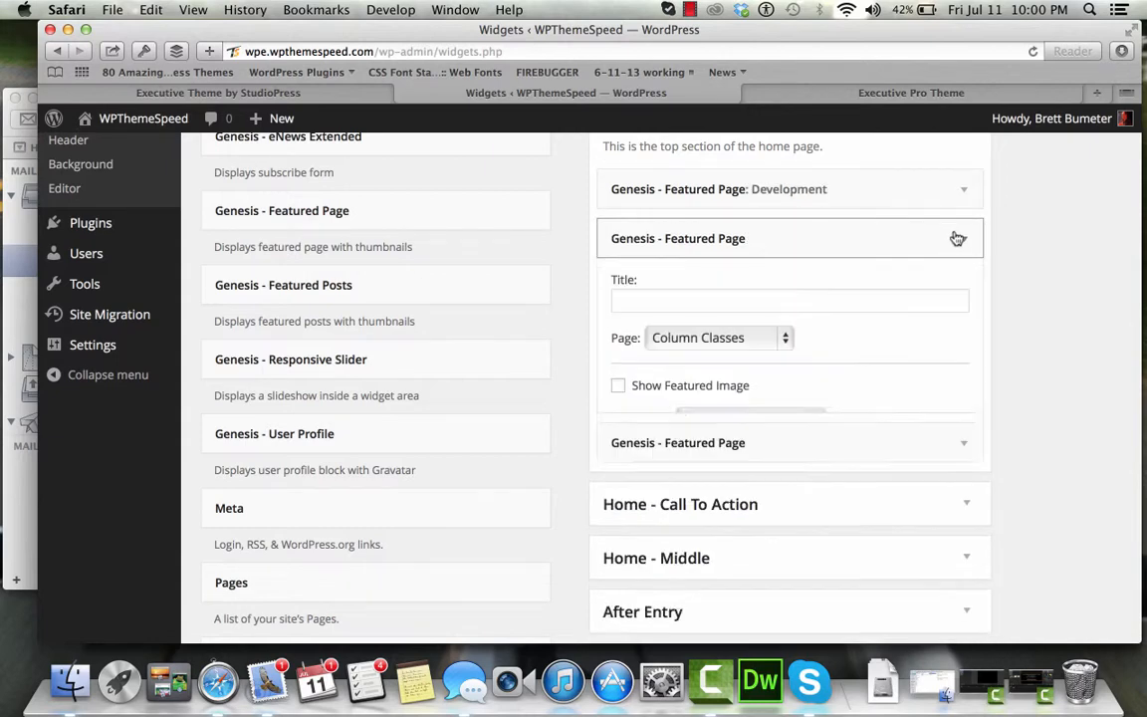
{"action": "left_click", "coordinate": [311, 91]}
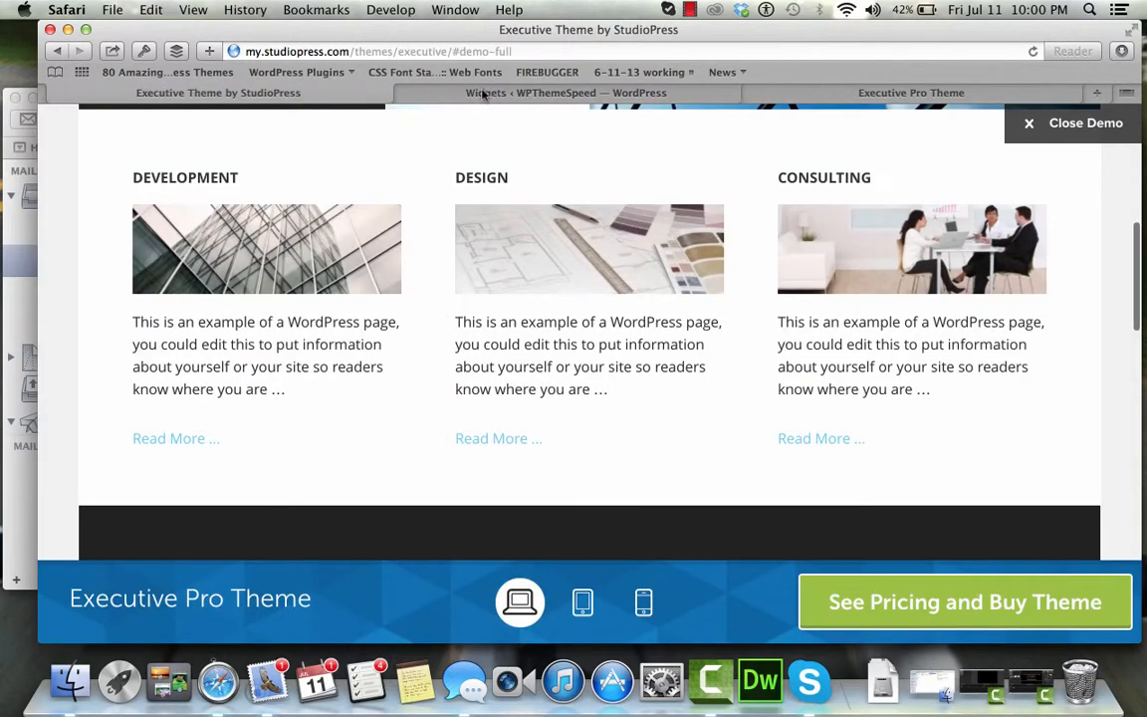
{"action": "left_click", "coordinate": [564, 93]}
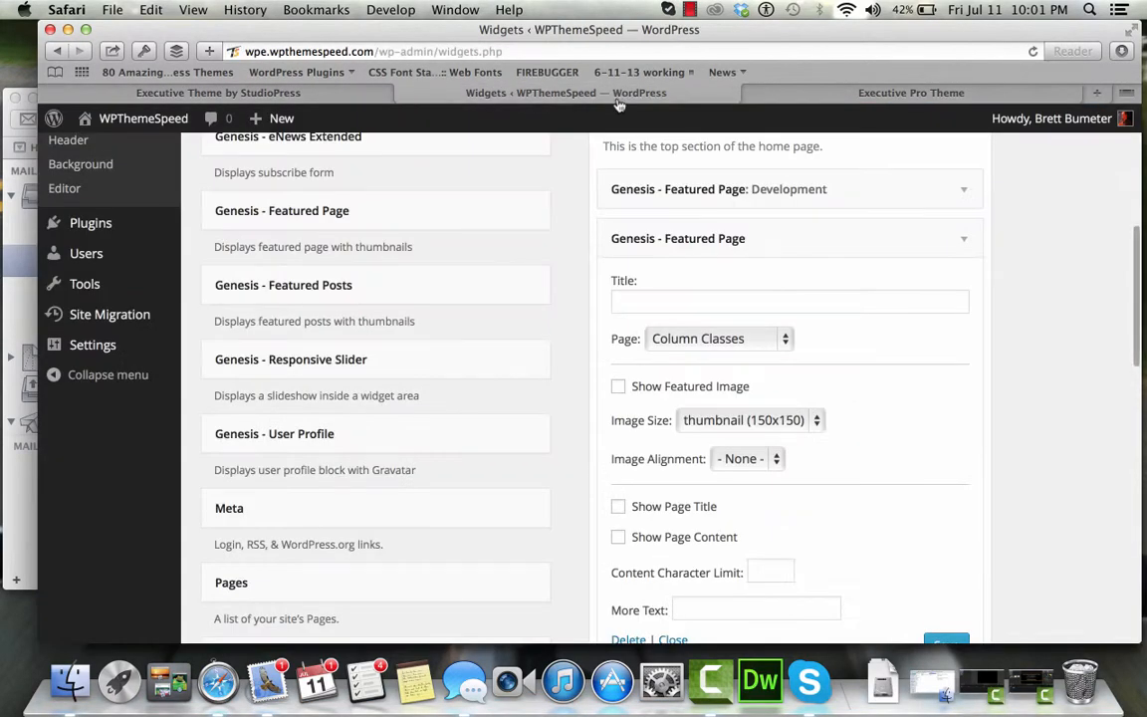
{"action": "left_click", "coordinate": [751, 351]}
{"action": "left_click", "coordinate": [751, 375]}
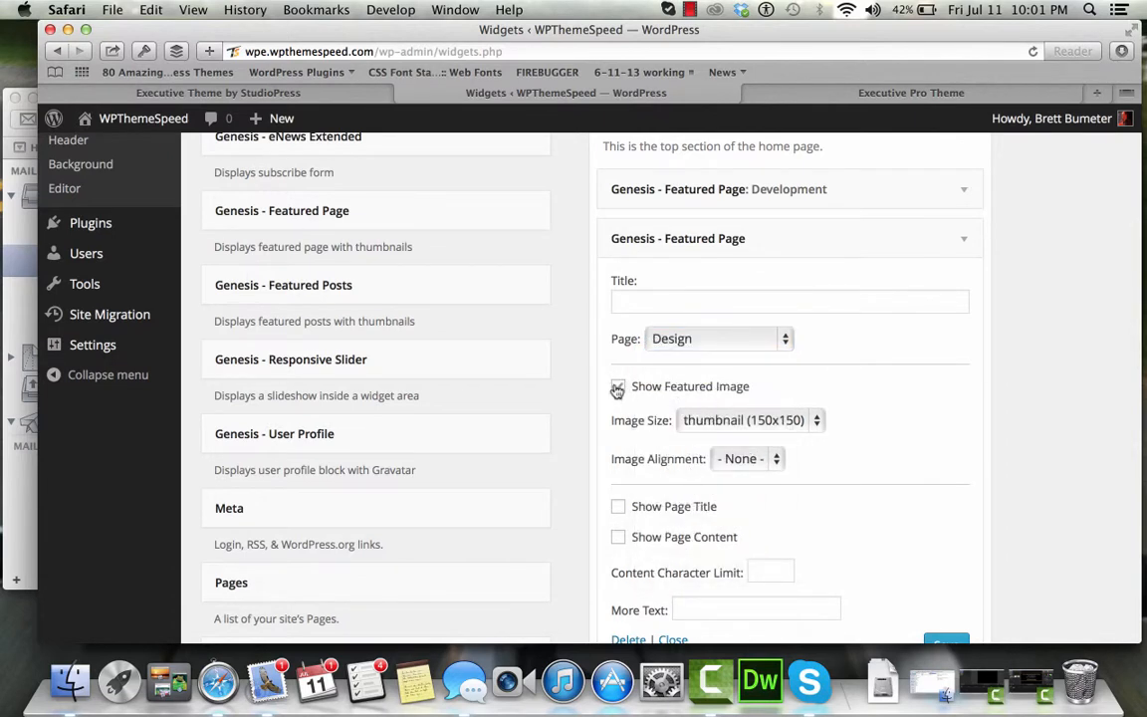
{"action": "left_click", "coordinate": [692, 299]}
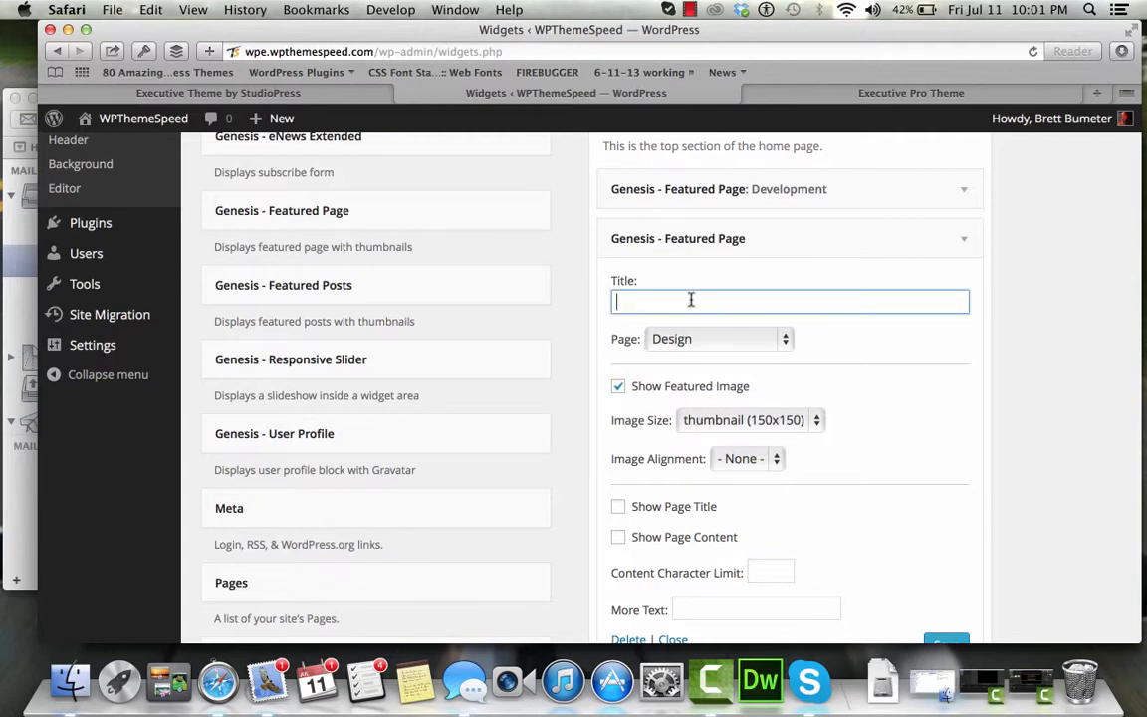
{"action": "type", "text": "Design"}
{"action": "left_click", "coordinate": [749, 420]}
{"action": "left_click", "coordinate": [730, 435]}
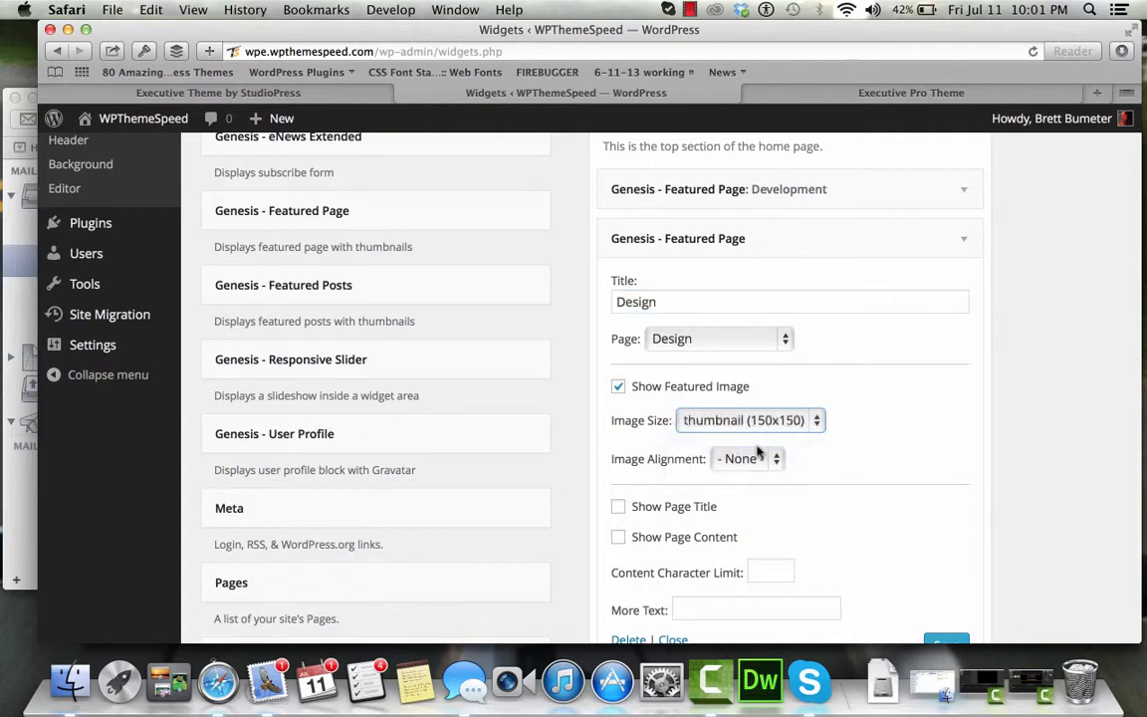
Enable page content in the Design widget with a 100-character limit and the more text Read more
{"action": "scroll", "coordinate": [843, 481], "scroll_direction": "down", "scroll_amount": 3}
{"action": "left_click", "coordinate": [650, 413]}
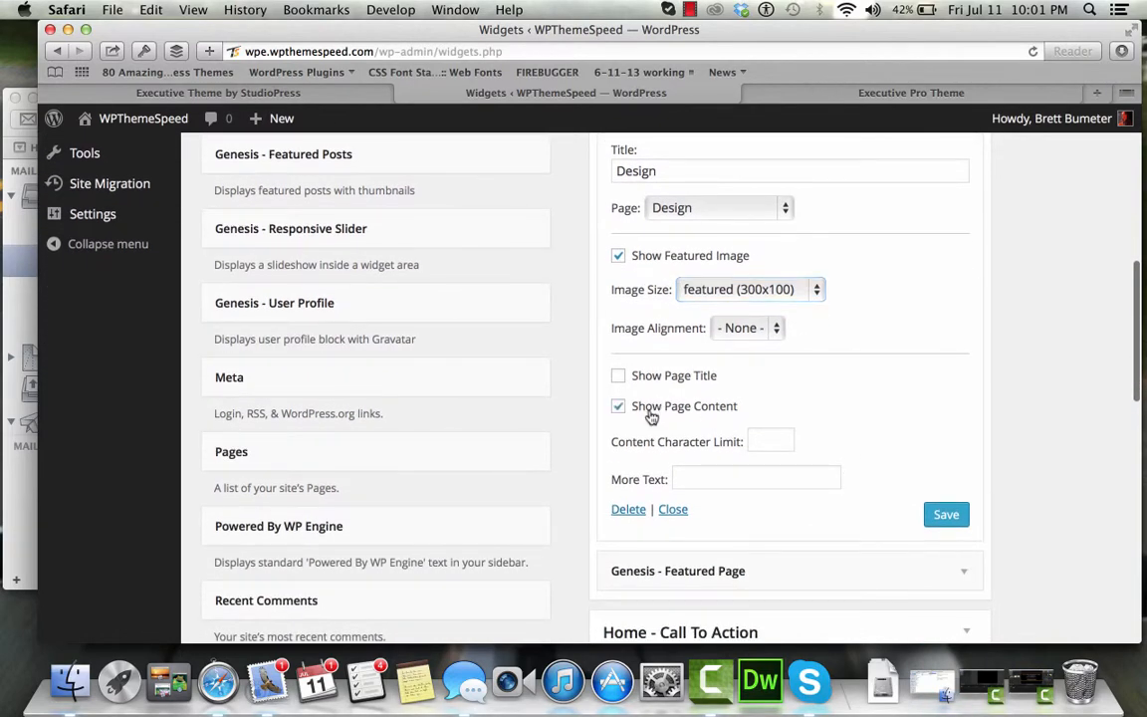
{"action": "type", "text": "100"}
{"action": "left_click", "coordinate": [766, 478]}
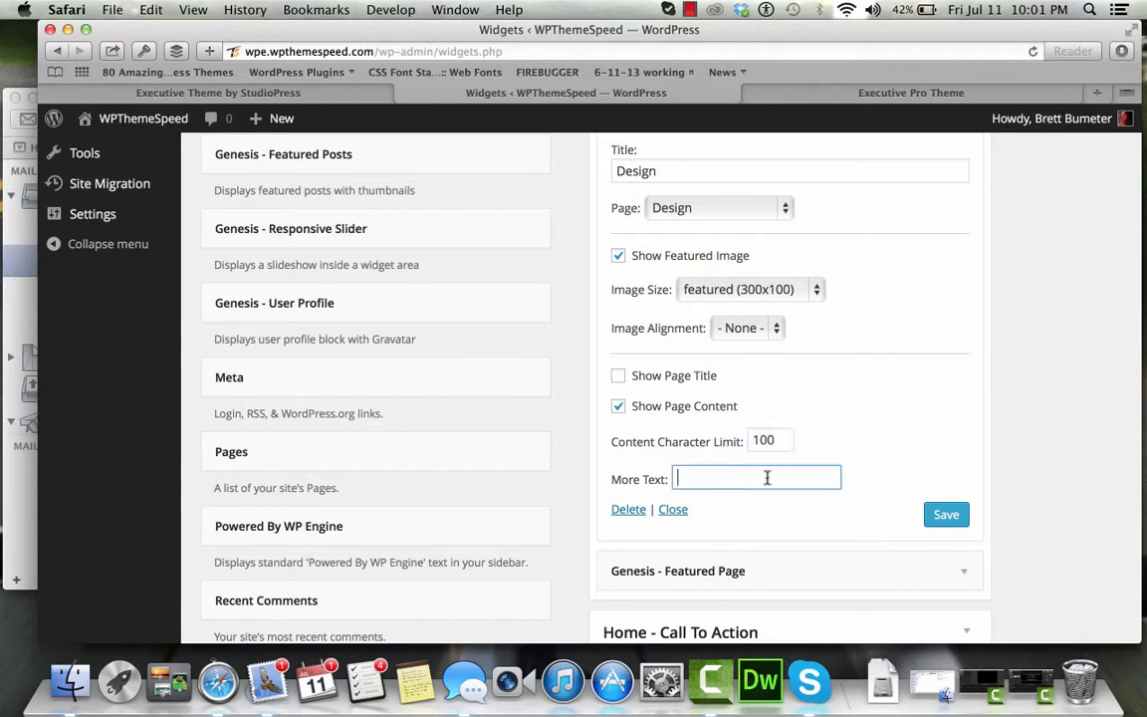
Set the third featured page widget to the Consulting page, titled Consulting, showing the featured image at featured (300x100)
{"action": "left_click", "coordinate": [963, 573]}
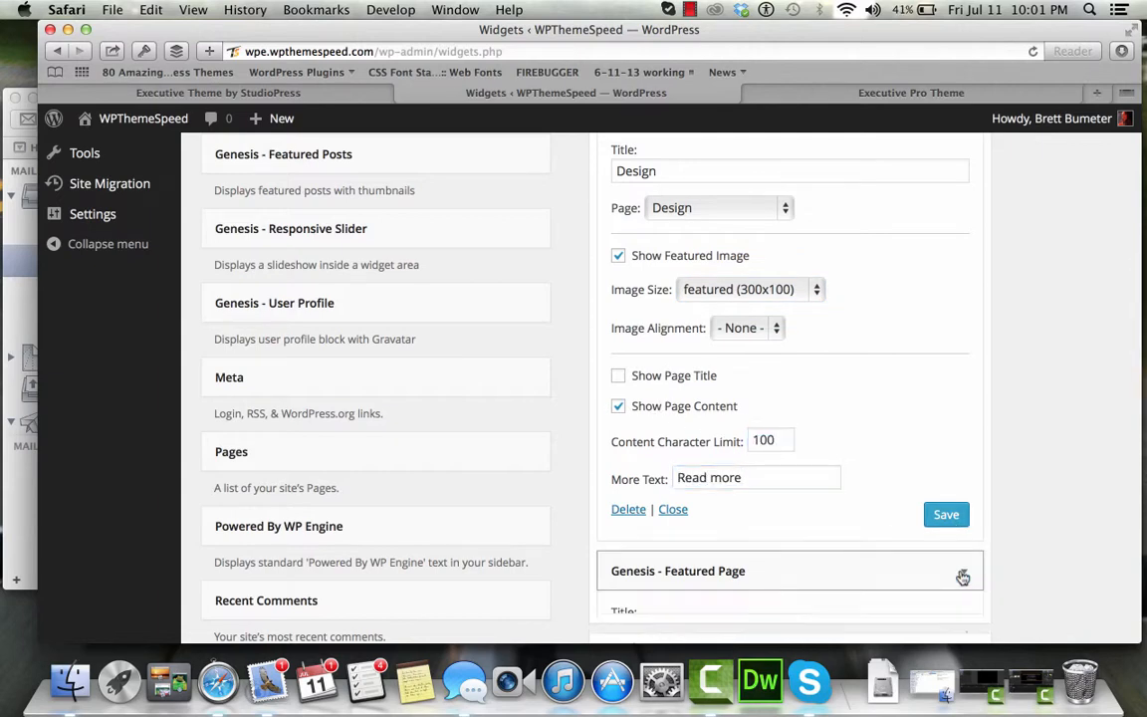
{"action": "scroll", "coordinate": [963, 575], "scroll_direction": "down", "scroll_amount": 5}
{"action": "left_click", "coordinate": [854, 340]}
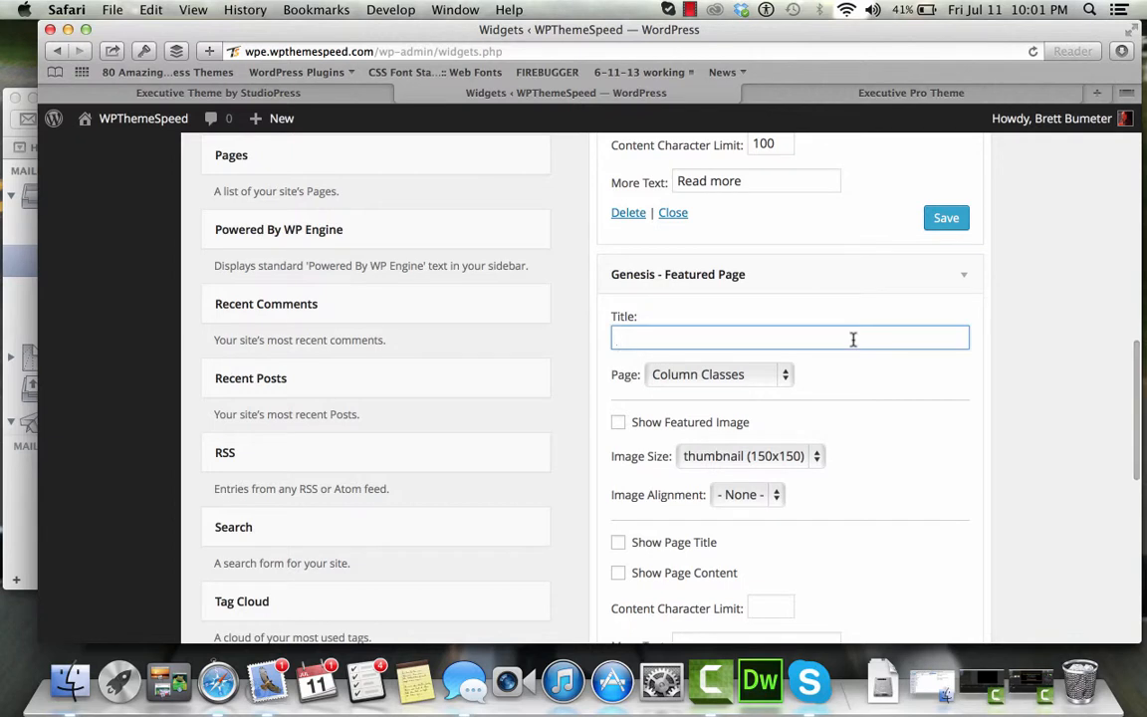
{"action": "type", "text": "Consulting"}
{"action": "left_click", "coordinate": [784, 377]}
{"action": "left_click", "coordinate": [766, 398]}
{"action": "left_click", "coordinate": [619, 422]}
{"action": "left_click", "coordinate": [749, 457]}
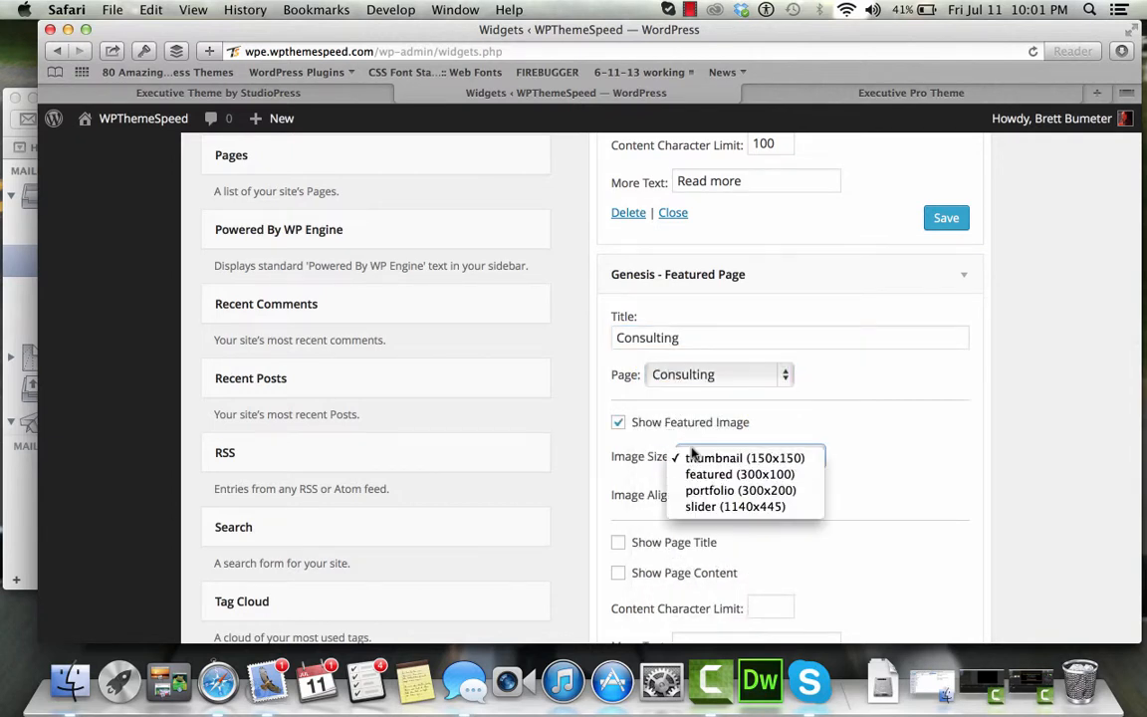
{"action": "left_click", "coordinate": [768, 472]}
Enable page content in the Consulting widget with a 100-character limit and Read more as more text, and save and collapse it
{"action": "left_click", "coordinate": [618, 573]}
{"action": "left_click", "coordinate": [764, 606]}
{"action": "type", "text": "100"}
{"action": "key", "text": "Tab"}
{"action": "type", "text": "Read more"}
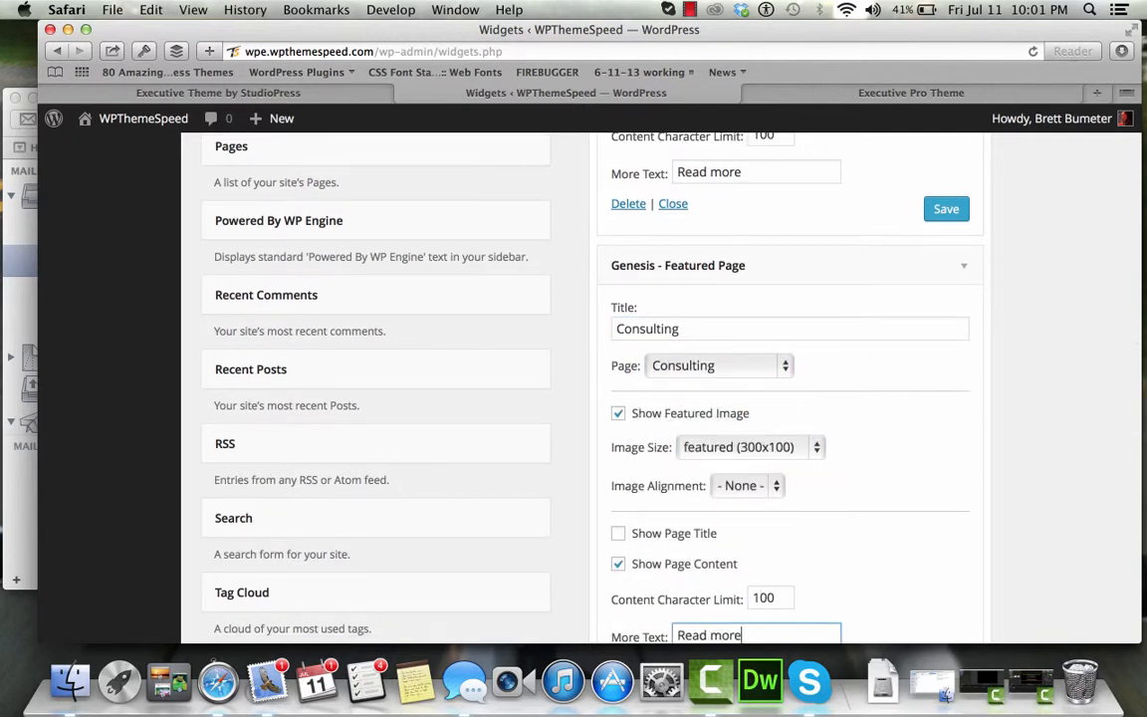
{"action": "scroll", "coordinate": [937, 578], "scroll_direction": "down", "scroll_amount": 2}
{"action": "left_click", "coordinate": [941, 580]}
{"action": "left_click", "coordinate": [963, 177]}
Collapse the Design featured page widget and expand the Home - Middle widget area
{"action": "scroll", "coordinate": [962, 199], "scroll_direction": "up", "scroll_amount": 5}
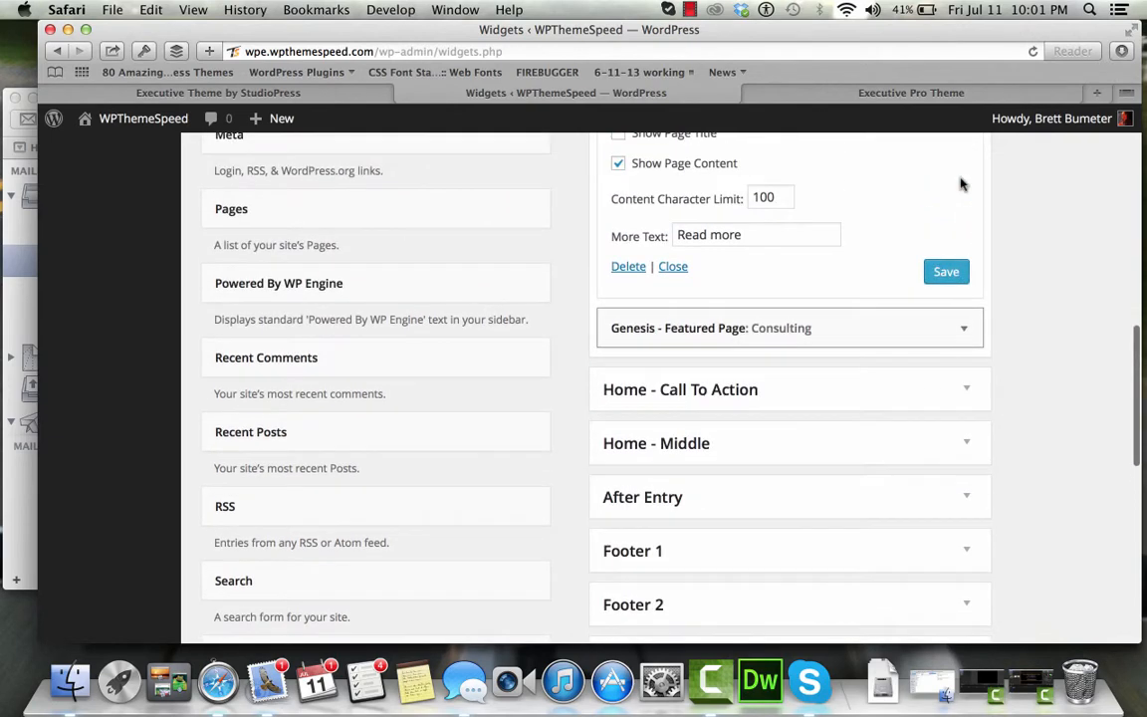
{"action": "scroll", "coordinate": [971, 290], "scroll_direction": "up", "scroll_amount": 3}
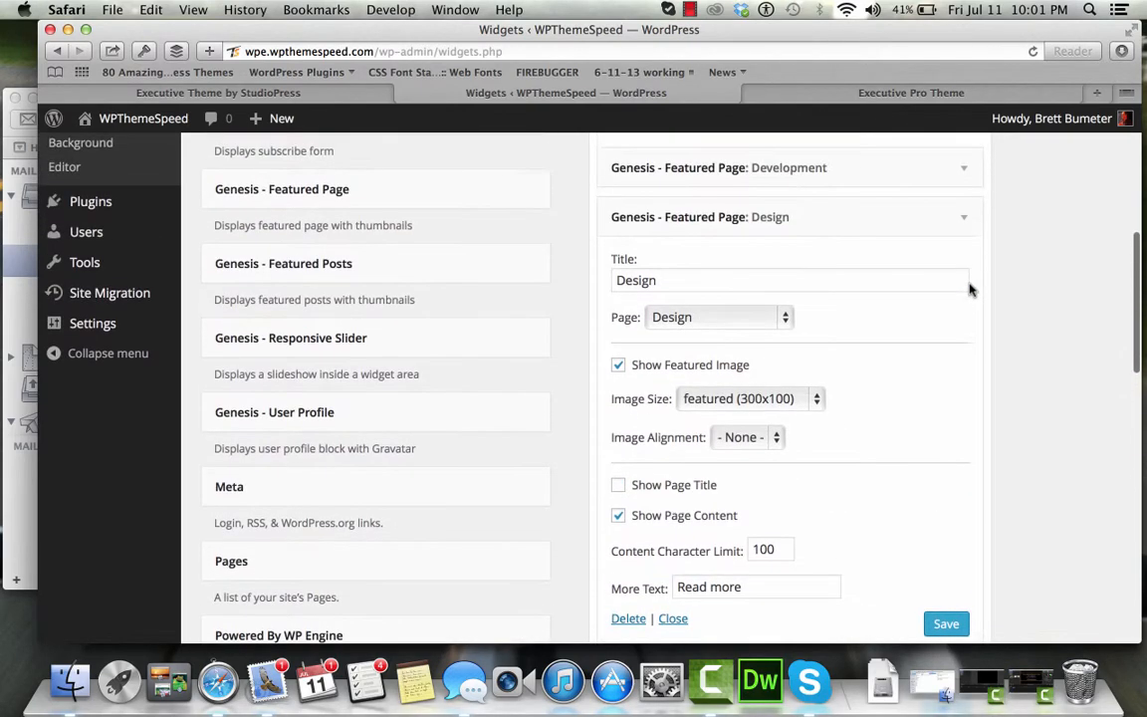
{"action": "left_click", "coordinate": [622, 220]}
{"action": "left_click", "coordinate": [897, 382]}
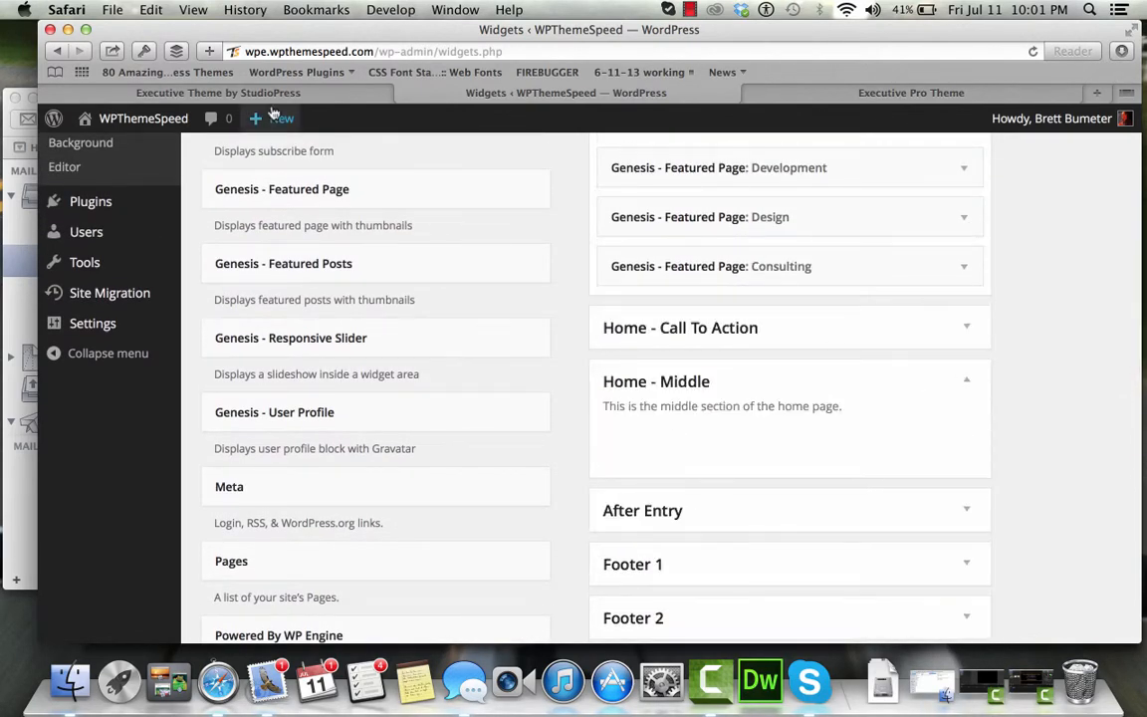
Examine the theme demo's middle home page section and inspect the Innovation image's markup for its dimensions
{"action": "left_click", "coordinate": [269, 94]}
{"action": "scroll", "coordinate": [493, 344], "scroll_direction": "down", "scroll_amount": 5}
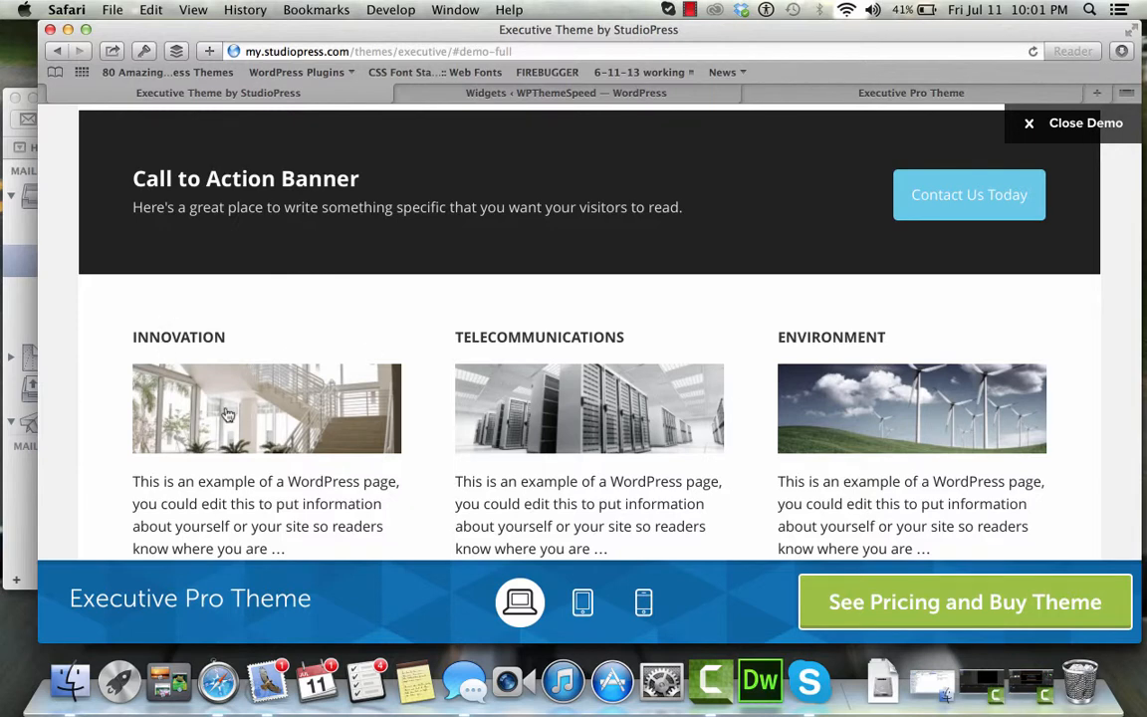
{"action": "scroll", "coordinate": [227, 415], "scroll_direction": "down", "scroll_amount": 2}
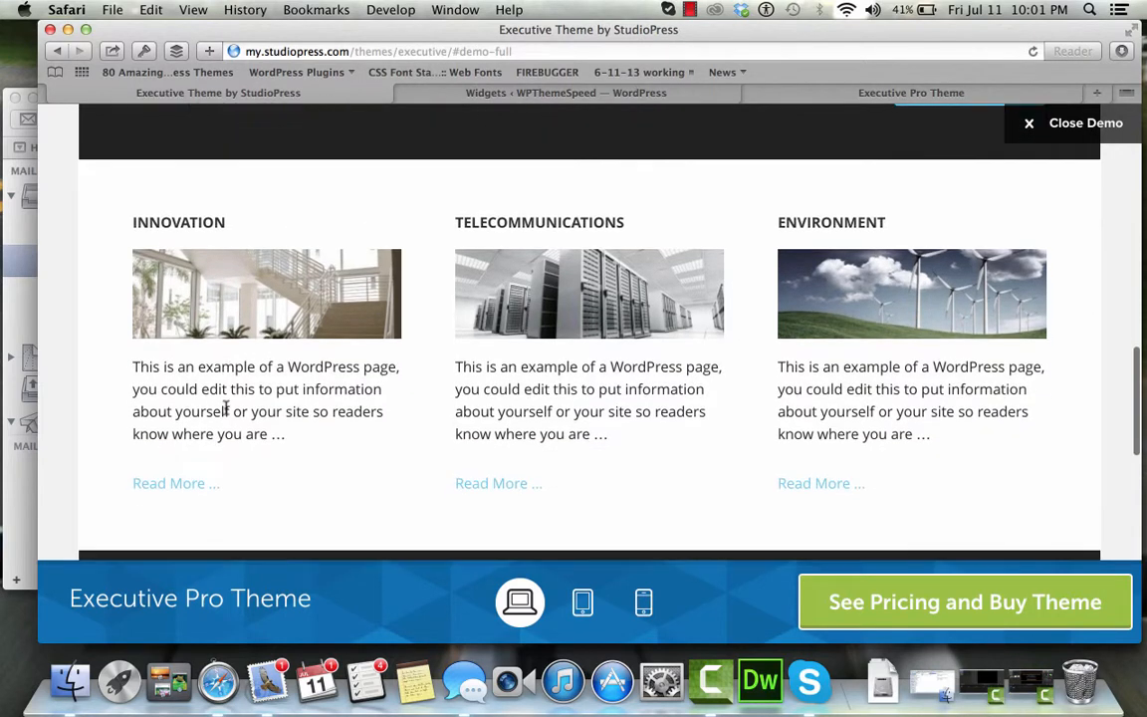
{"action": "right_click", "coordinate": [204, 307]}
{"action": "left_click", "coordinate": [292, 608]}
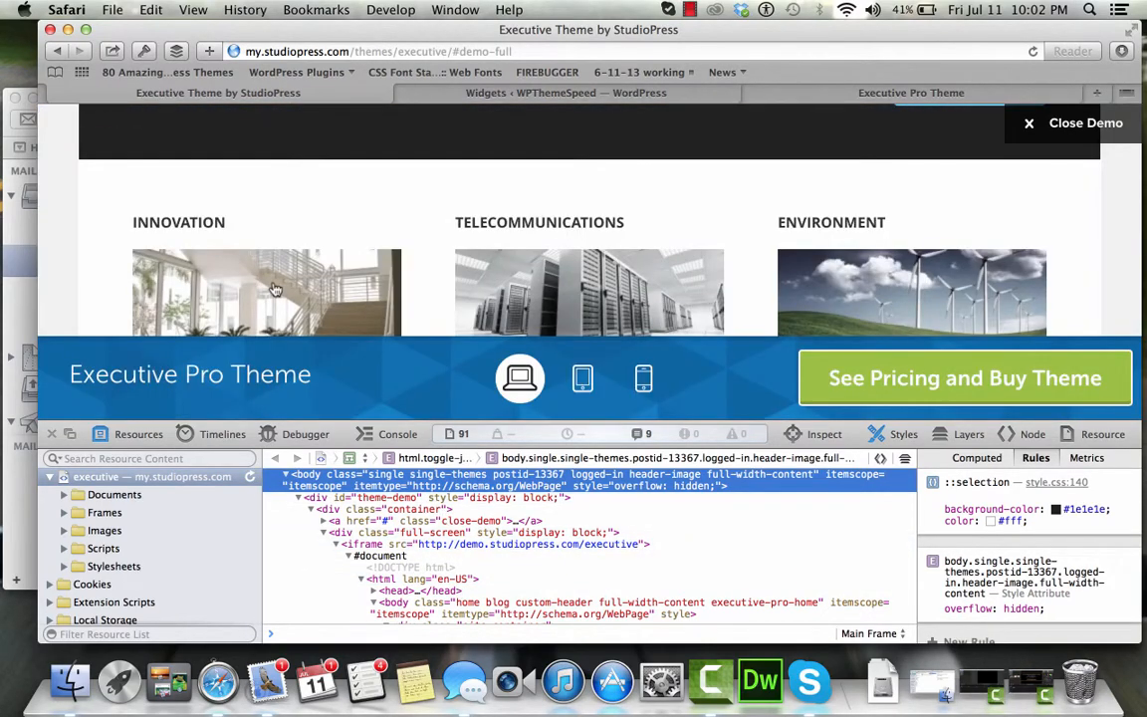
{"action": "right_click", "coordinate": [276, 288]}
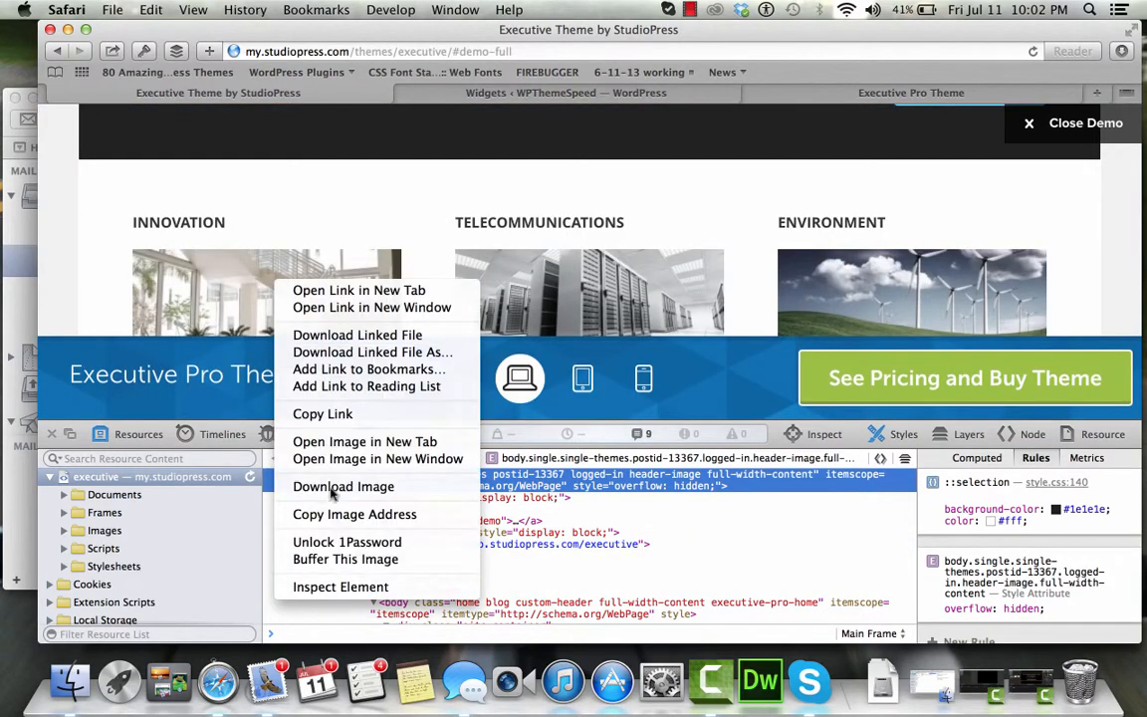
{"action": "left_click", "coordinate": [350, 588]}
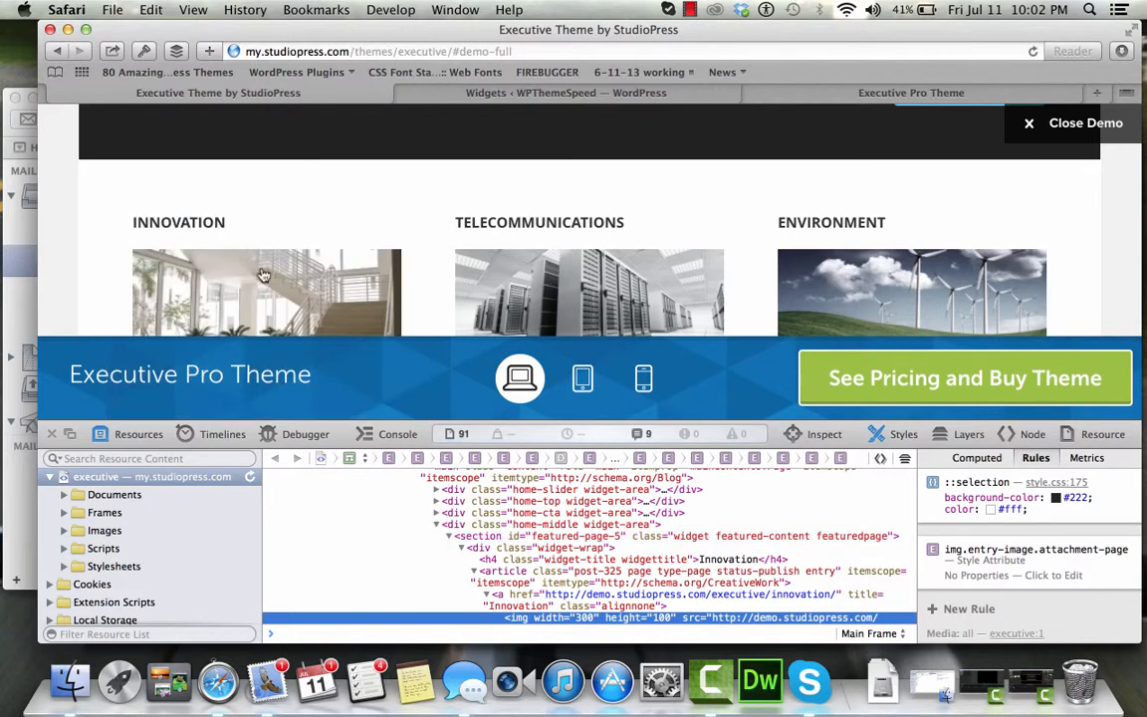
{"action": "left_click", "coordinate": [52, 435]}
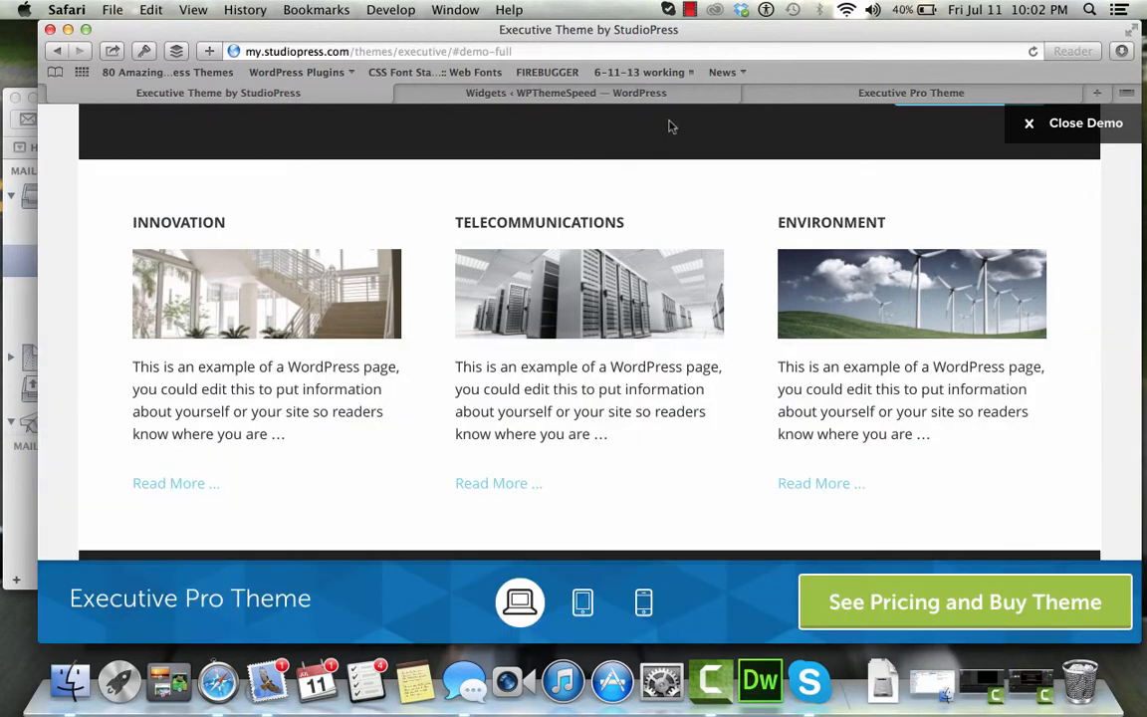
Add three Genesis - Featured Page widgets to the Home - Middle widget area
{"action": "left_click", "coordinate": [573, 94]}
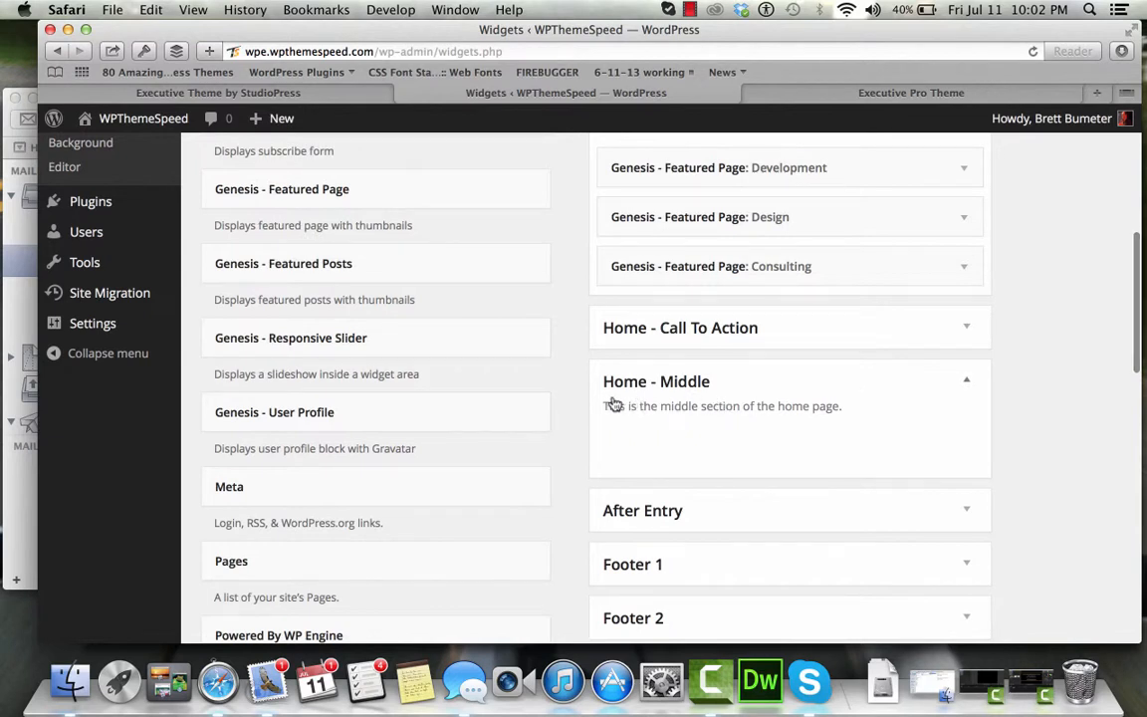
{"action": "left_click_drag", "start_coordinate": [463, 187], "coordinate": [836, 437]}
{"action": "left_click", "coordinate": [965, 451]}
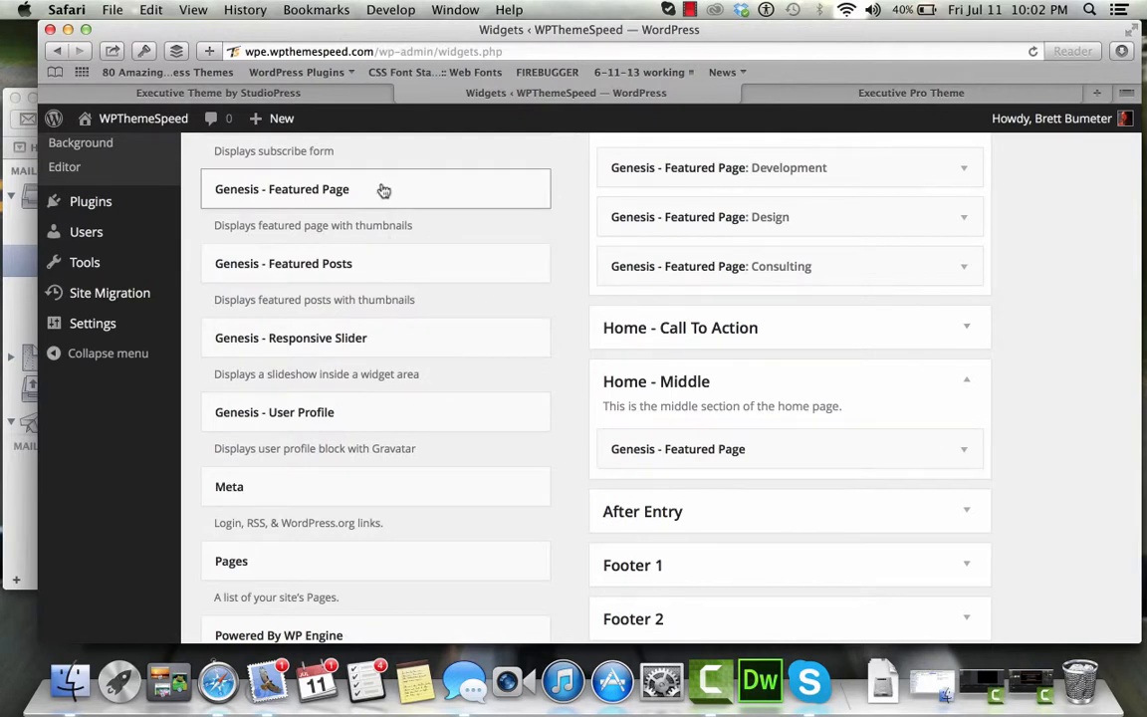
{"action": "left_click_drag", "start_coordinate": [383, 188], "coordinate": [605, 432]}
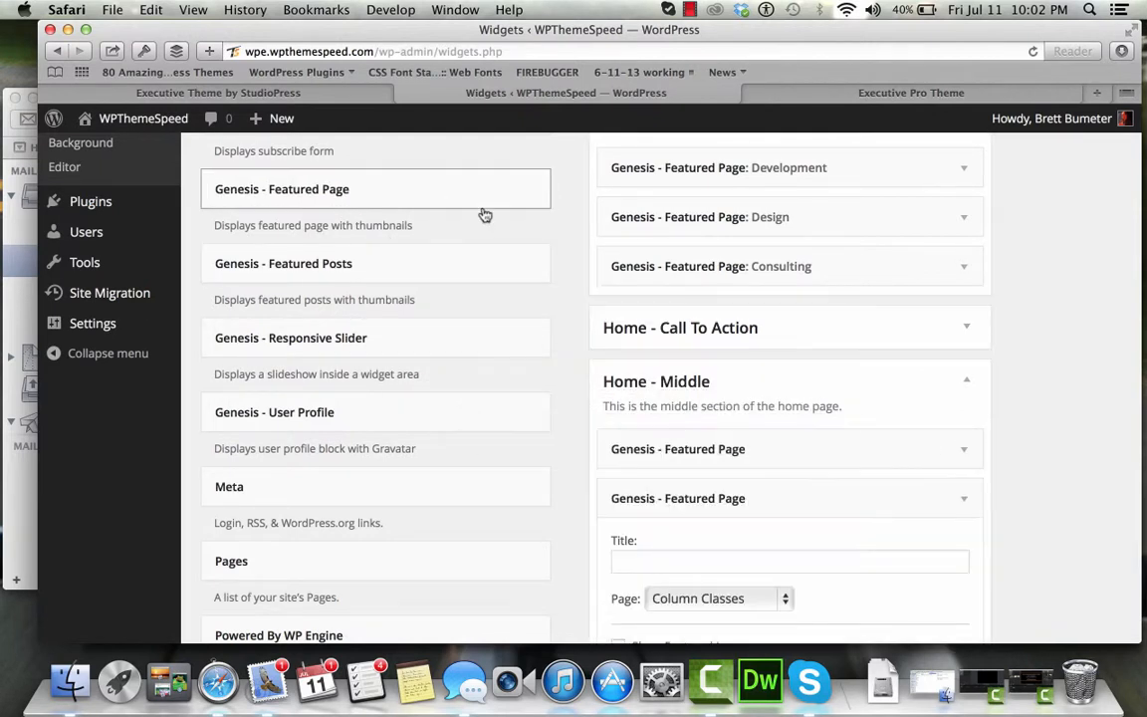
{"action": "left_click_drag", "start_coordinate": [484, 199], "coordinate": [833, 413]}
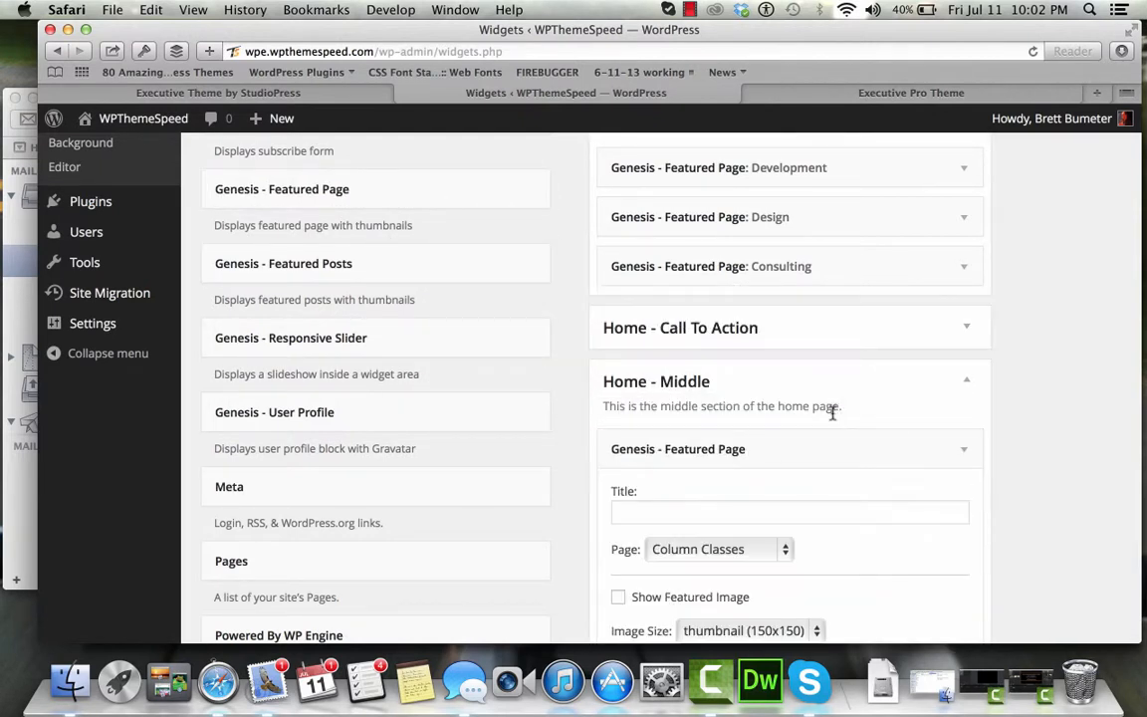
Check the demo's section headings, then title the first Home - Middle featured page widget Innovation and assign it the Innovation page
{"action": "scroll", "coordinate": [1037, 475], "scroll_direction": "down", "scroll_amount": 3}
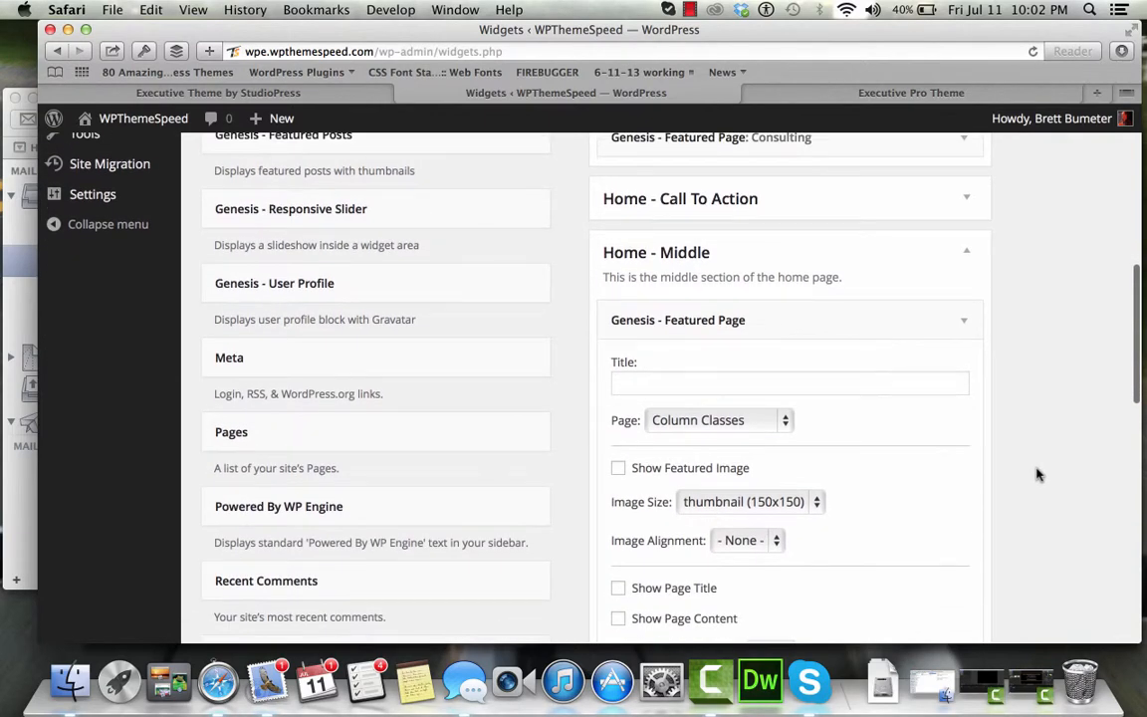
{"action": "scroll", "coordinate": [1036, 475], "scroll_direction": "down", "scroll_amount": 1}
{"action": "left_click", "coordinate": [315, 95]}
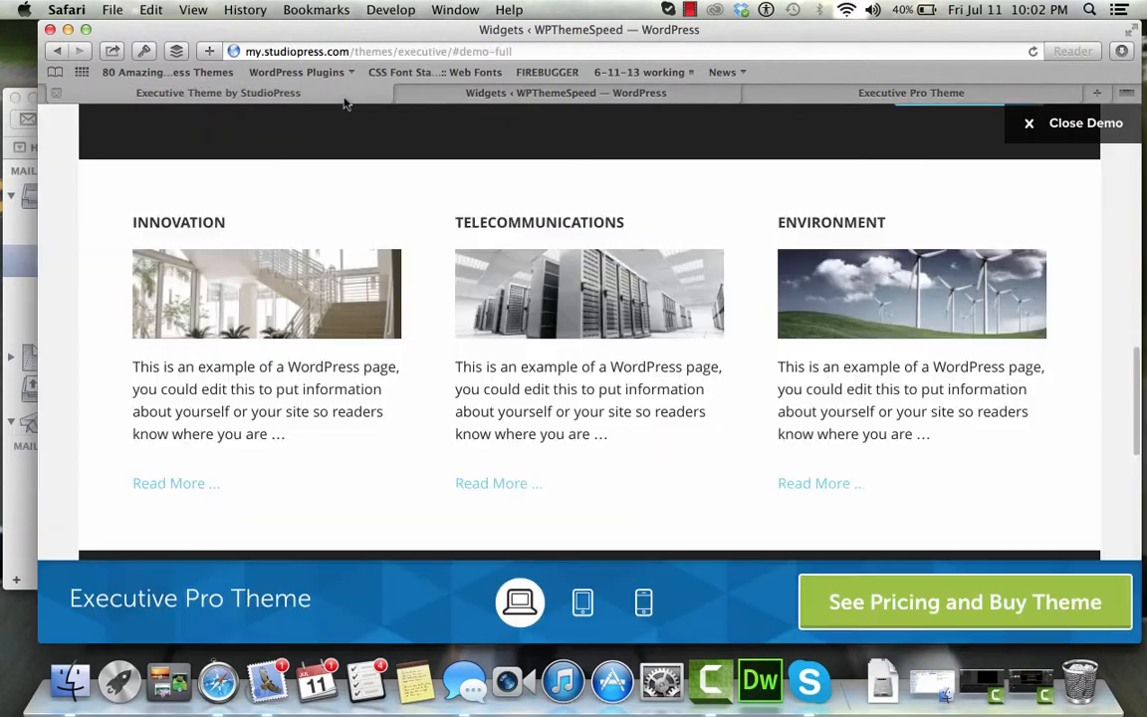
{"action": "left_click", "coordinate": [637, 94]}
{"action": "left_click", "coordinate": [697, 346]}
{"action": "type", "text": "Innovation"}
{"action": "left_click", "coordinate": [692, 389]}
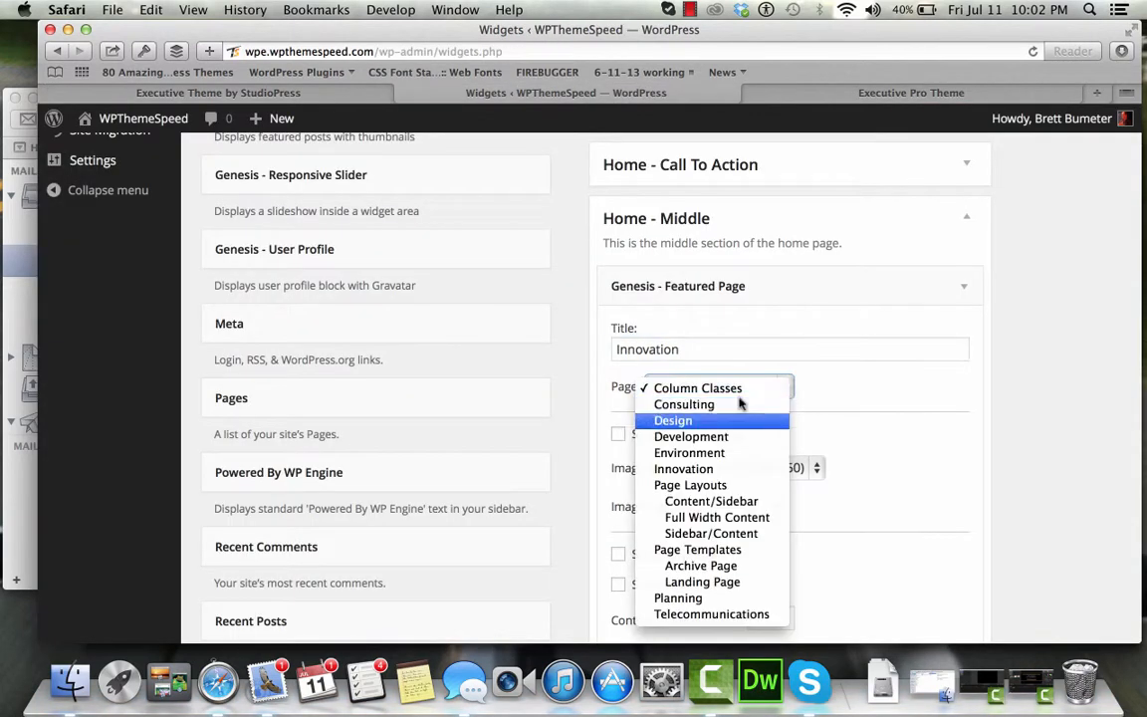
{"action": "left_click", "coordinate": [687, 468]}
Show the featured image in the Innovation widget at the size featured (300x100)
{"action": "scroll", "coordinate": [954, 485], "scroll_direction": "down", "scroll_amount": 2}
{"action": "scroll", "coordinate": [955, 485], "scroll_direction": "down", "scroll_amount": 1}
{"action": "left_click", "coordinate": [653, 328]}
{"action": "left_click", "coordinate": [749, 361]}
{"action": "left_click", "coordinate": [699, 378]}
Enable page content in the Innovation widget with a 100-character limit and Read more as more text, and save it
{"action": "left_click", "coordinate": [617, 477]}
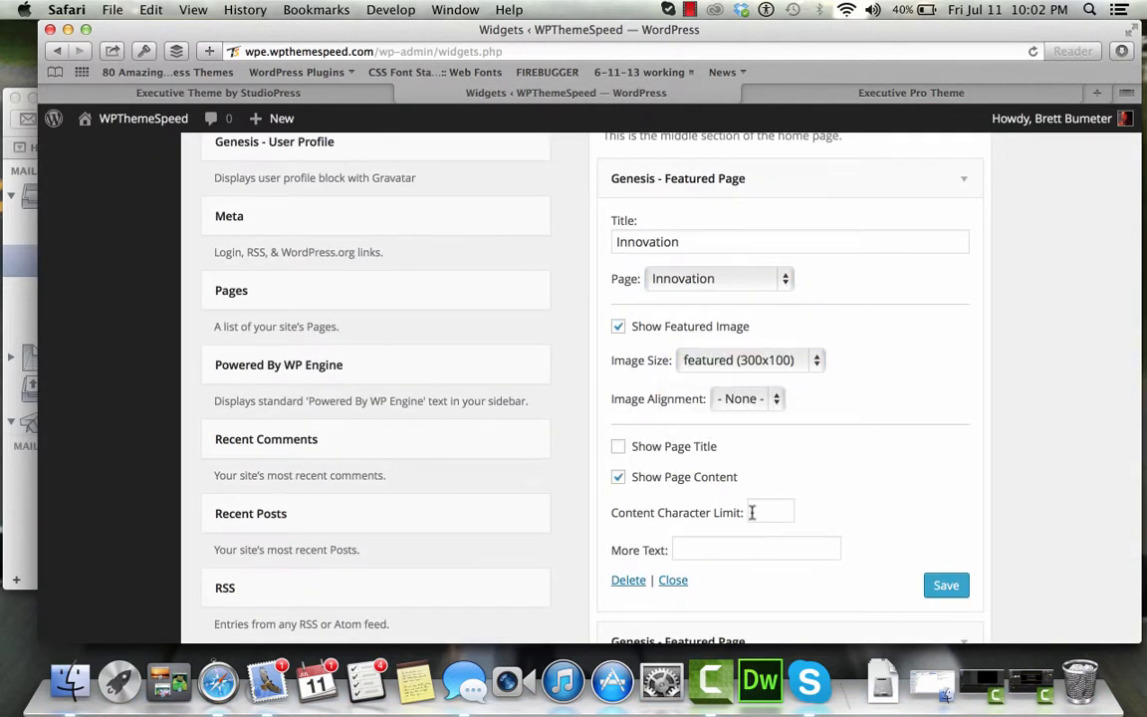
{"action": "left_click", "coordinate": [767, 511]}
{"action": "type", "text": "100"}
{"action": "key", "text": "Tab"}
{"action": "left_click", "coordinate": [945, 586]}
Set the second Home - Middle widget to the Telecommunications page, titled Telecommunications, showing the featured image at featured (300x100)
{"action": "scroll", "coordinate": [954, 558], "scroll_direction": "down", "scroll_amount": 4}
{"action": "left_click", "coordinate": [963, 518]}
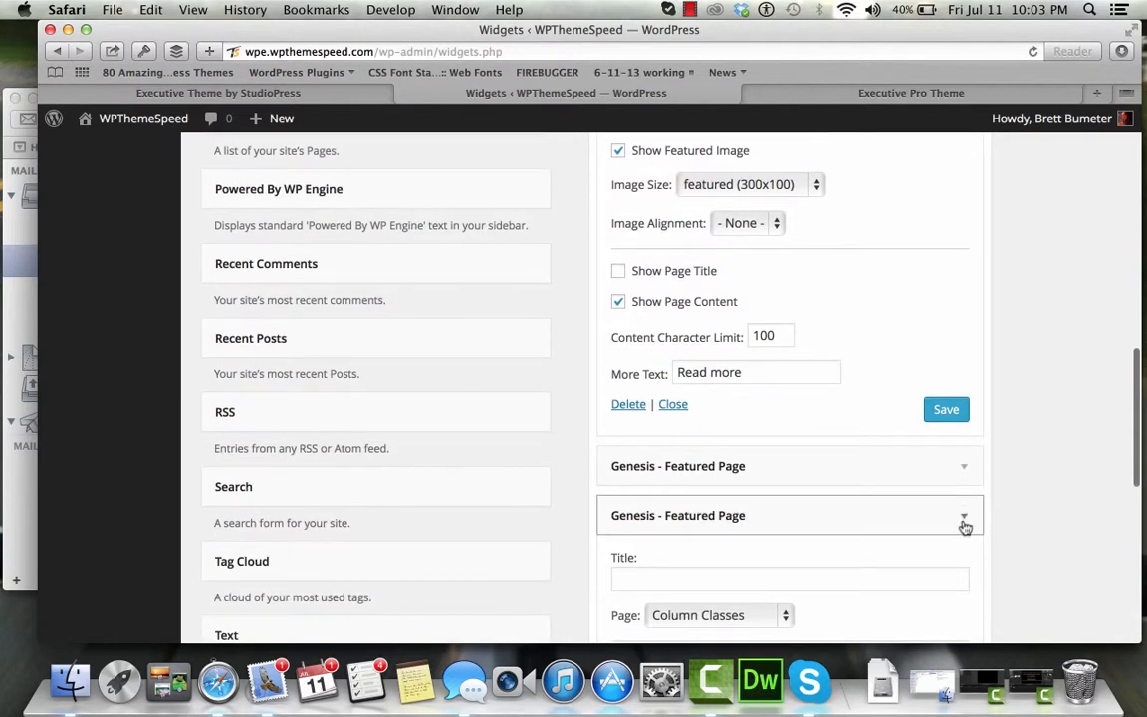
{"action": "left_click", "coordinate": [844, 529]}
{"action": "type", "text": "Telecommunications"}
{"action": "left_click", "coordinate": [719, 565]}
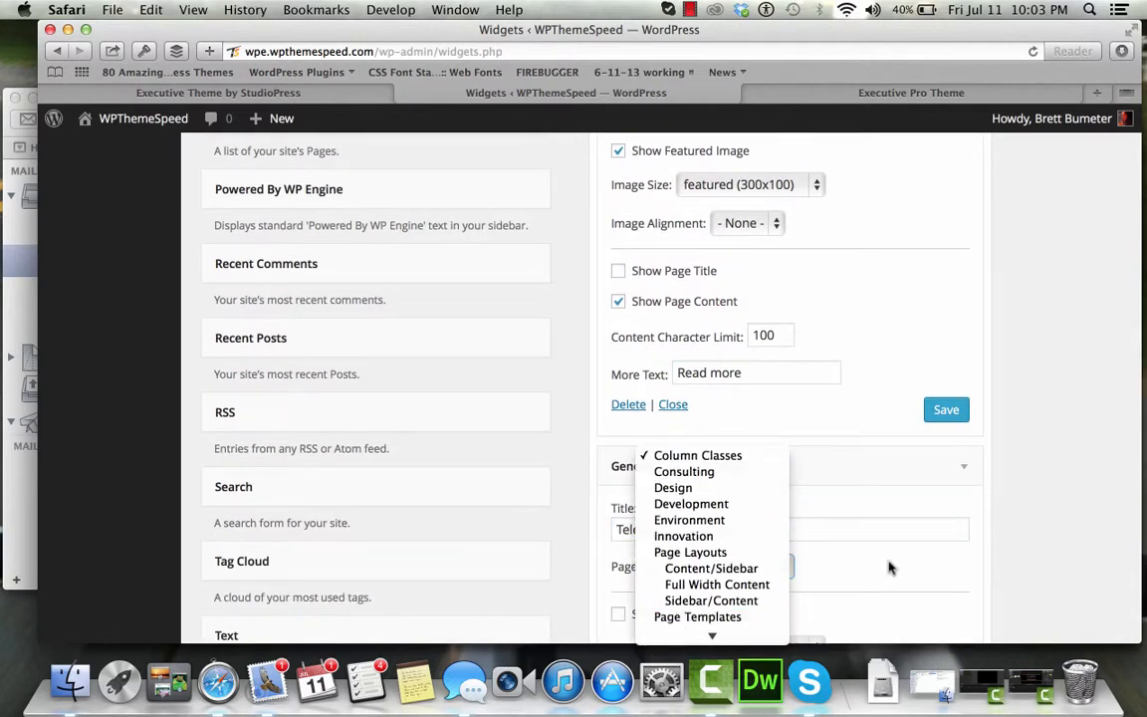
{"action": "scroll", "coordinate": [738, 561], "scroll_direction": "down", "scroll_amount": 2}
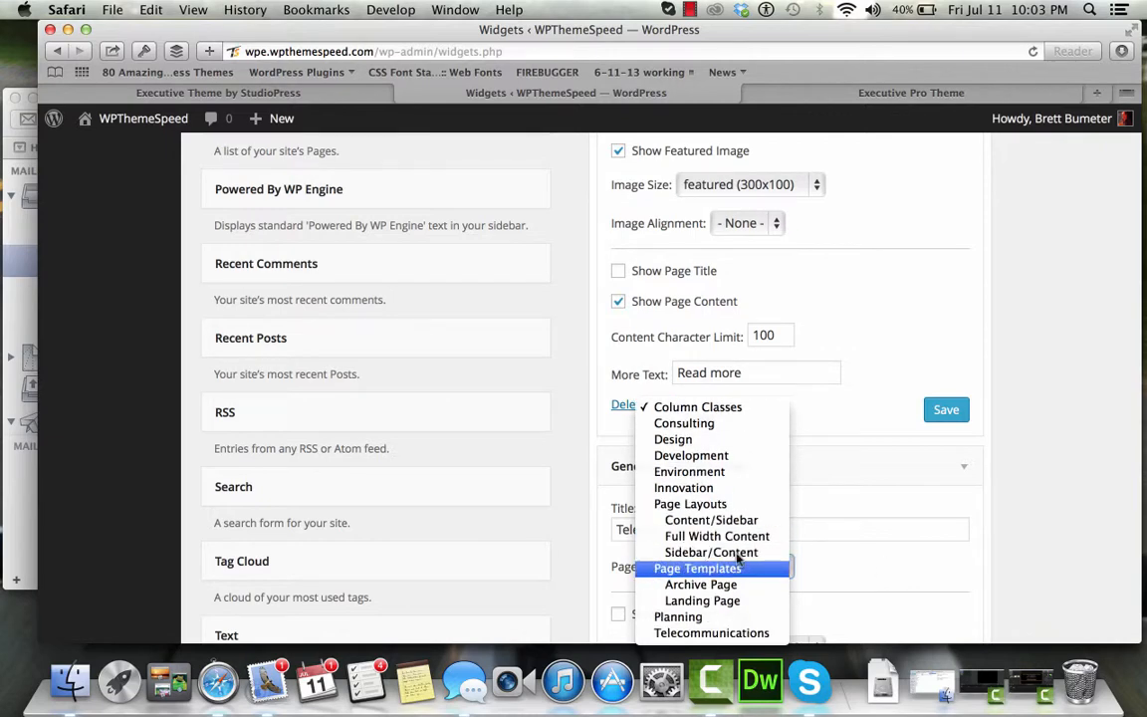
{"action": "left_click", "coordinate": [742, 634]}
{"action": "scroll", "coordinate": [1017, 522], "scroll_direction": "down", "scroll_amount": 4}
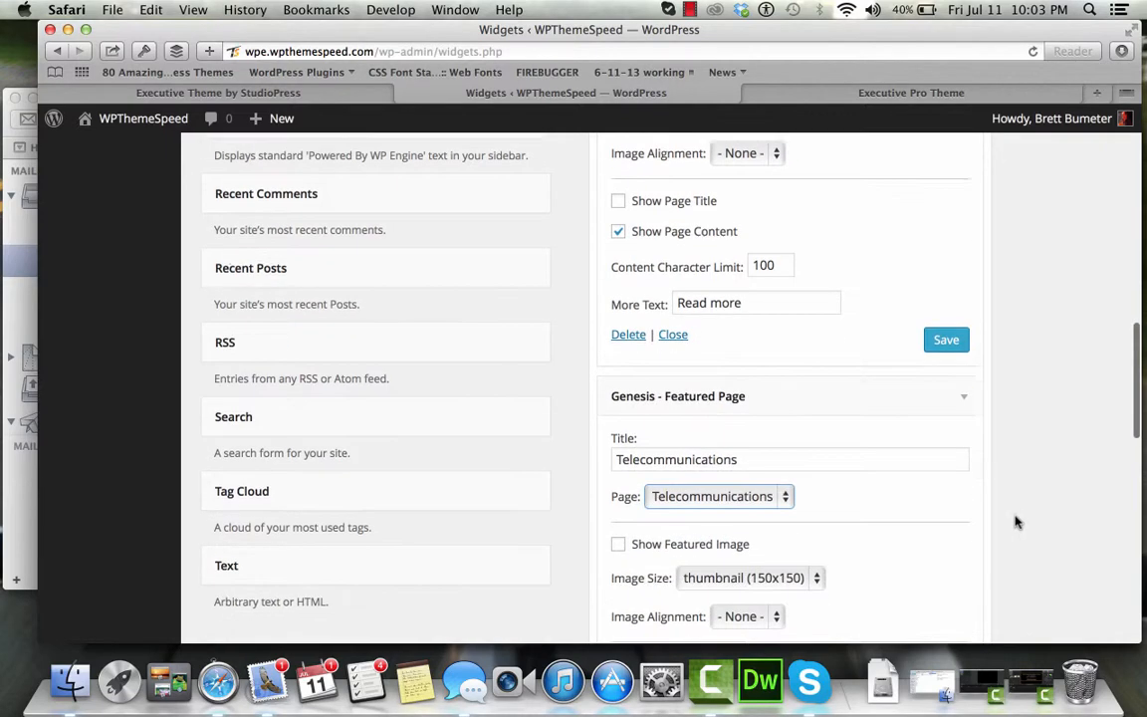
{"action": "left_click", "coordinate": [742, 482]}
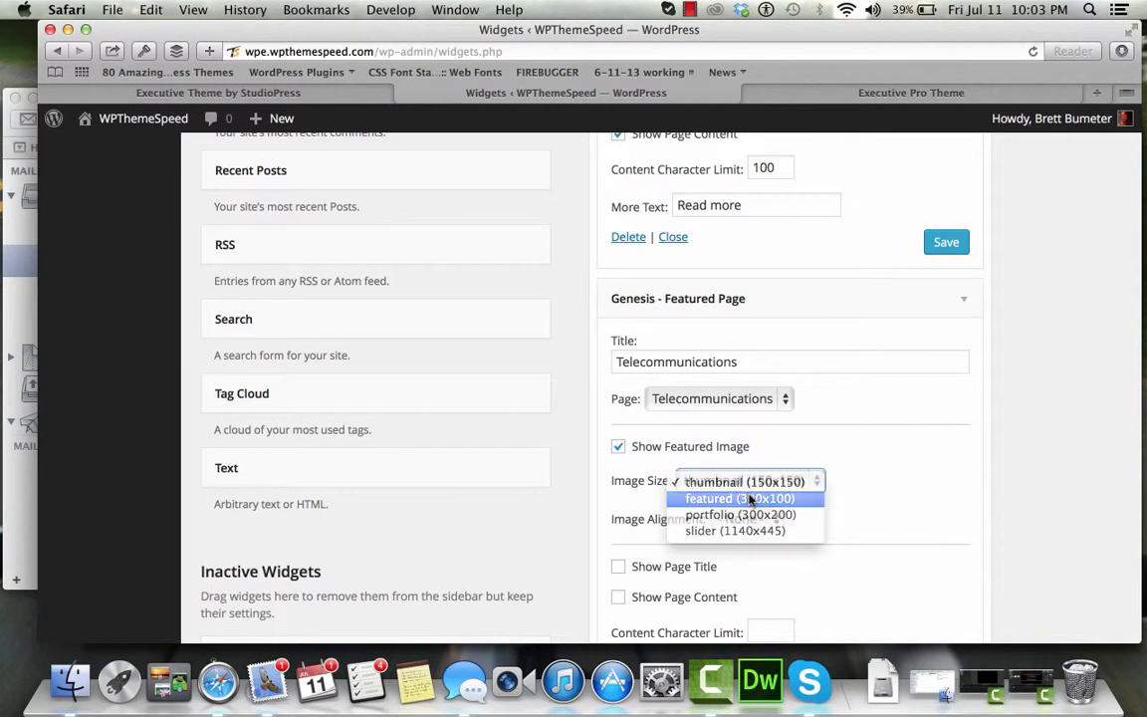
{"action": "left_click", "coordinate": [740, 499]}
Enable page content in the Telecommunications widget with a 100-character limit and Read more as more text, and save it
{"action": "scroll", "coordinate": [876, 543], "scroll_direction": "down", "scroll_amount": 3}
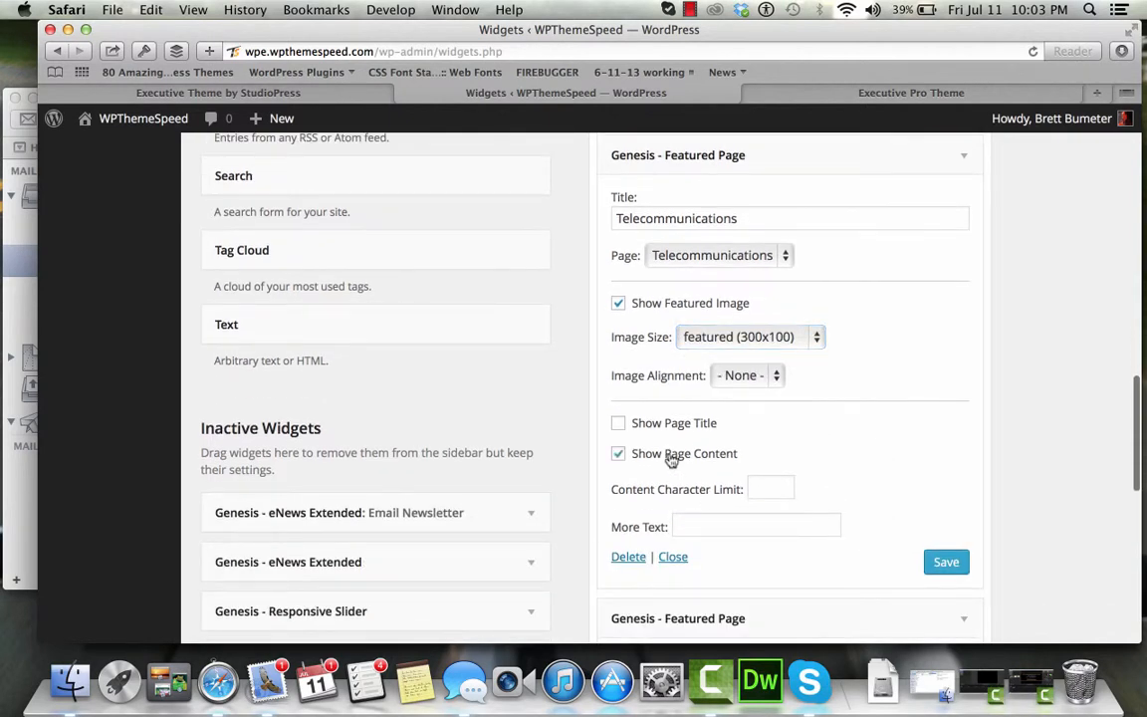
{"action": "type", "text": "100"}
{"action": "key", "text": "Tab"}
{"action": "type", "text": "2"}
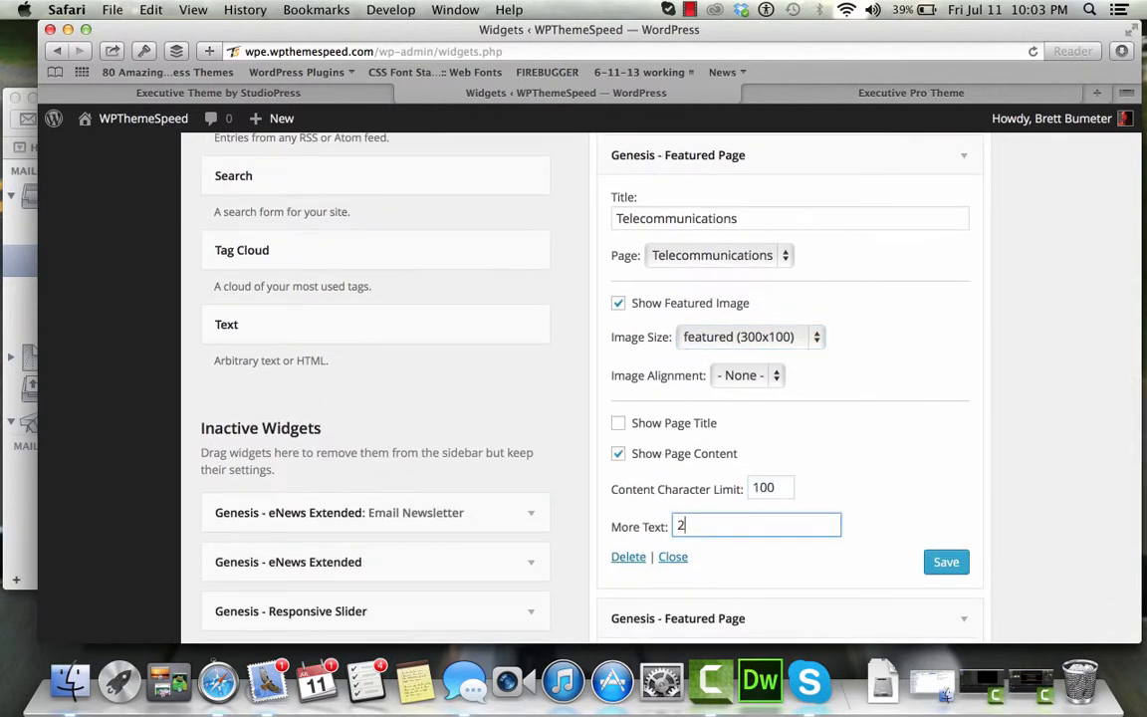
{"action": "left_click", "coordinate": [948, 562]}
Set the third Home - Middle widget to the Environment page, titled Environment, showing the featured image at featured (300x100)
{"action": "scroll", "coordinate": [909, 504], "scroll_direction": "down", "scroll_amount": 6}
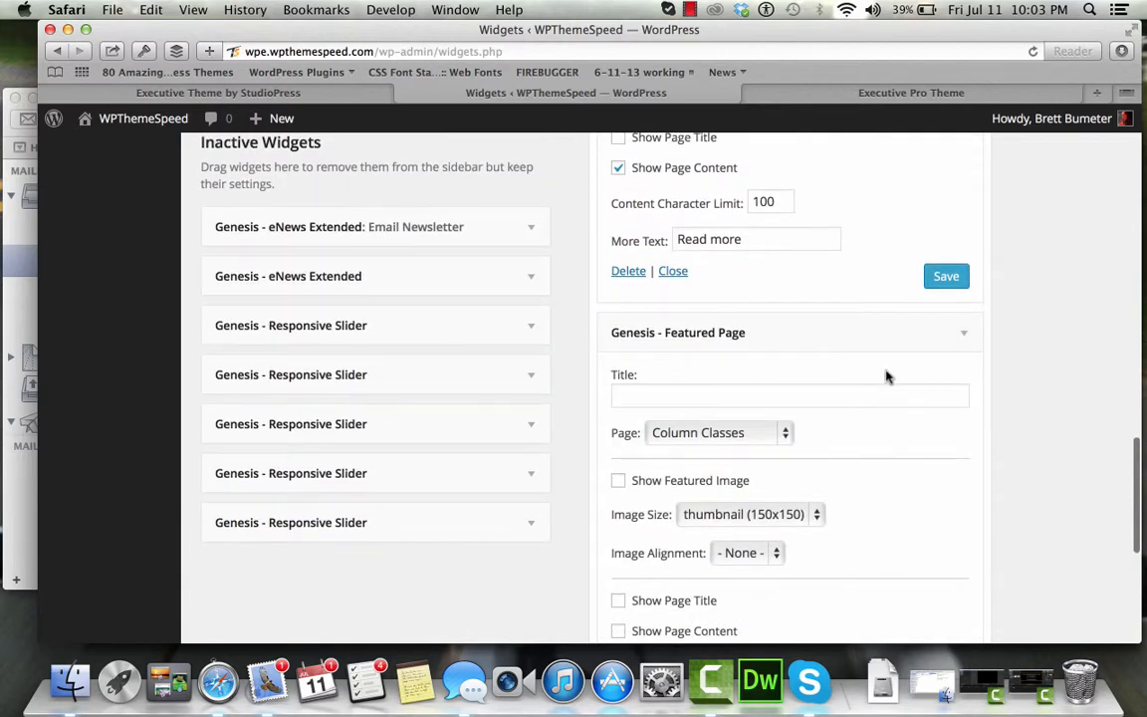
{"action": "left_click", "coordinate": [888, 391]}
{"action": "type", "text": "jE"}
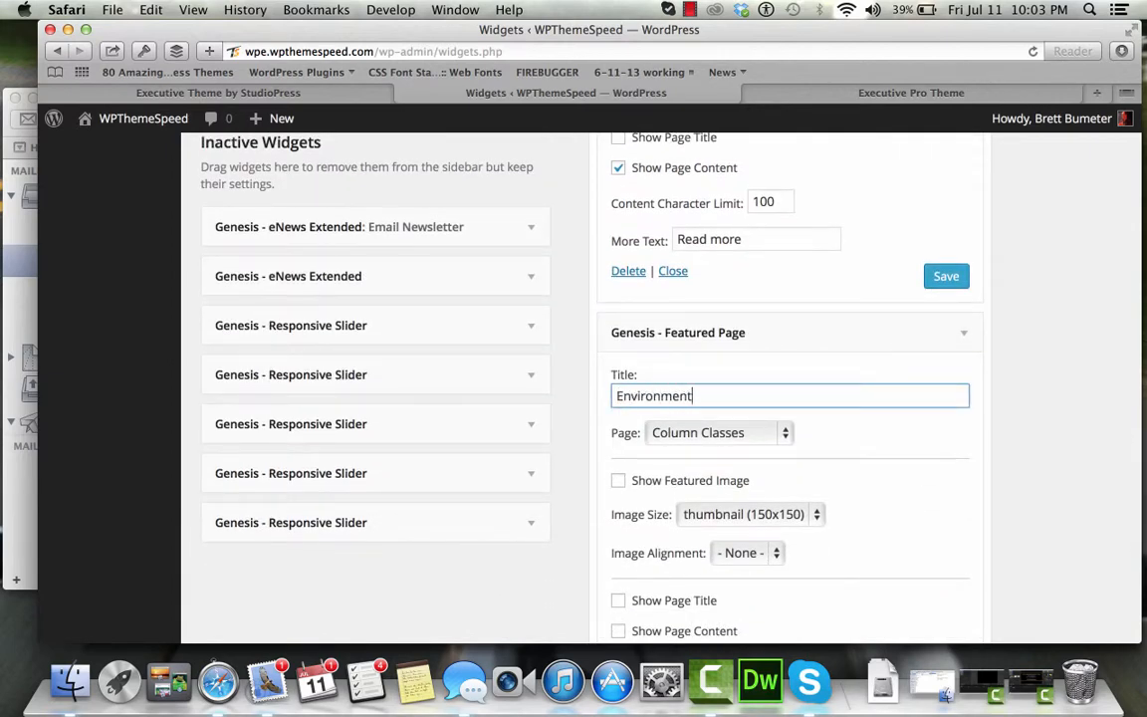
{"action": "left_click", "coordinate": [752, 433]}
{"action": "left_click", "coordinate": [757, 497]}
{"action": "left_click", "coordinate": [618, 480]}
{"action": "left_click", "coordinate": [699, 516]}
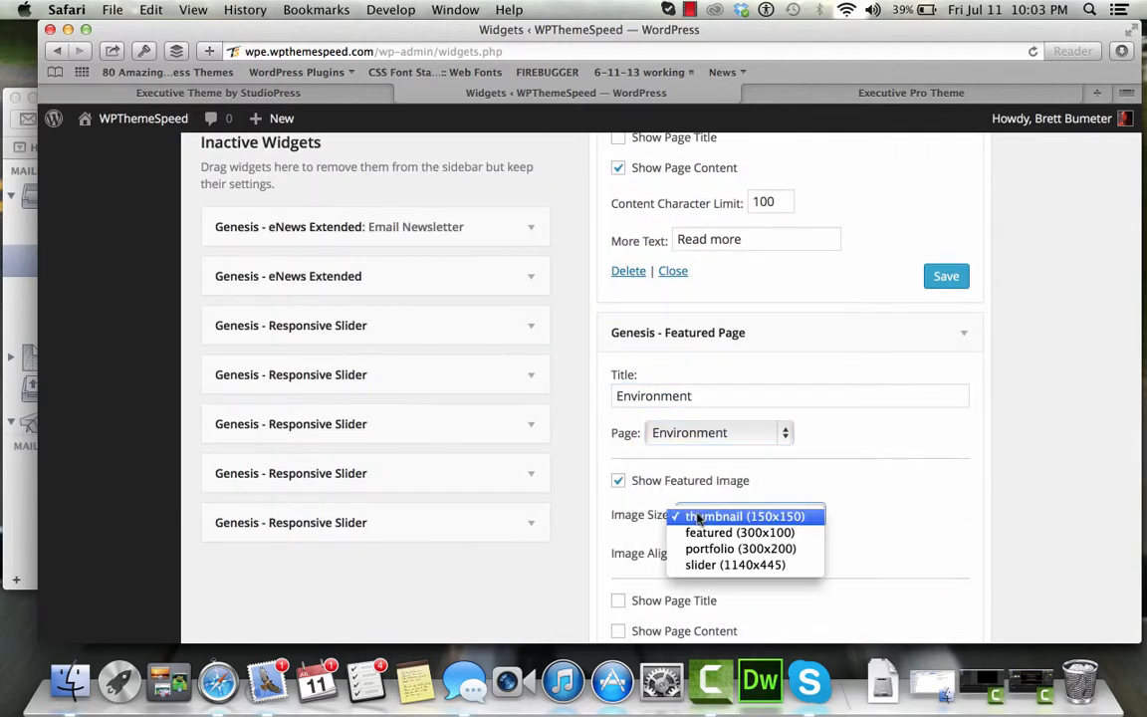
{"action": "left_click", "coordinate": [739, 533]}
Enable page content in the Environment widget with a 100-character limit and Read more as more text, and save it
{"action": "scroll", "coordinate": [681, 401], "scroll_direction": "down", "scroll_amount": 5}
{"action": "type", "text": "100"}
{"action": "key", "text": "Tab"}
{"action": "type", "text": "R"}
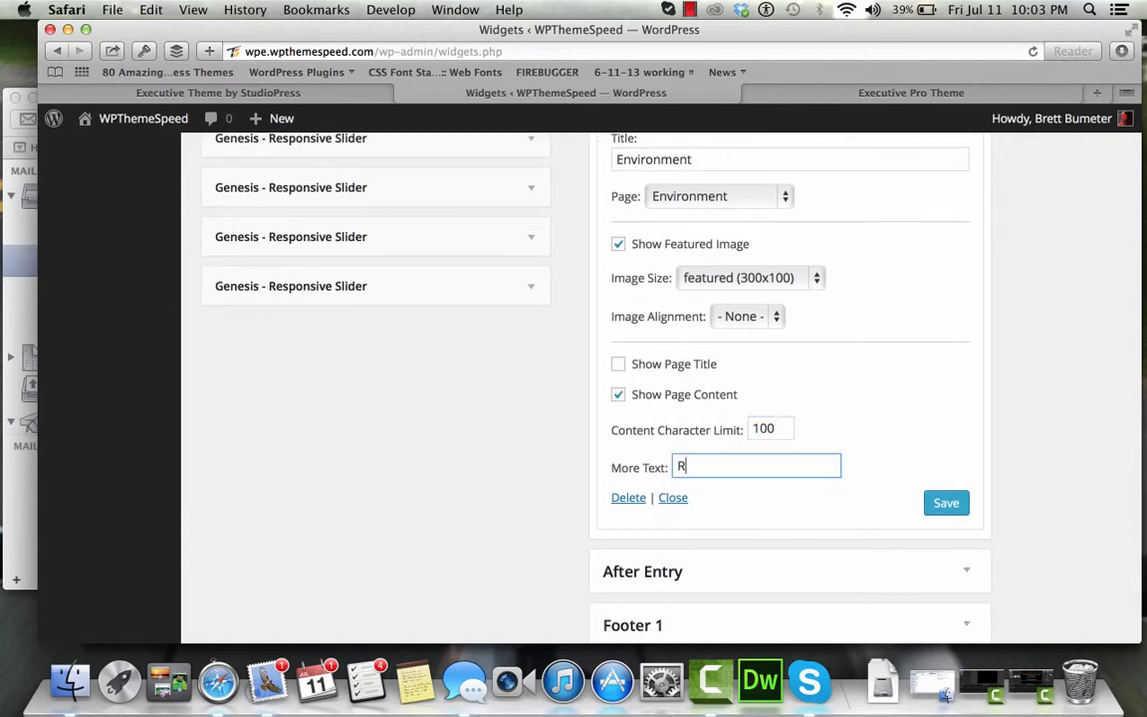
{"action": "left_click", "coordinate": [937, 512]}
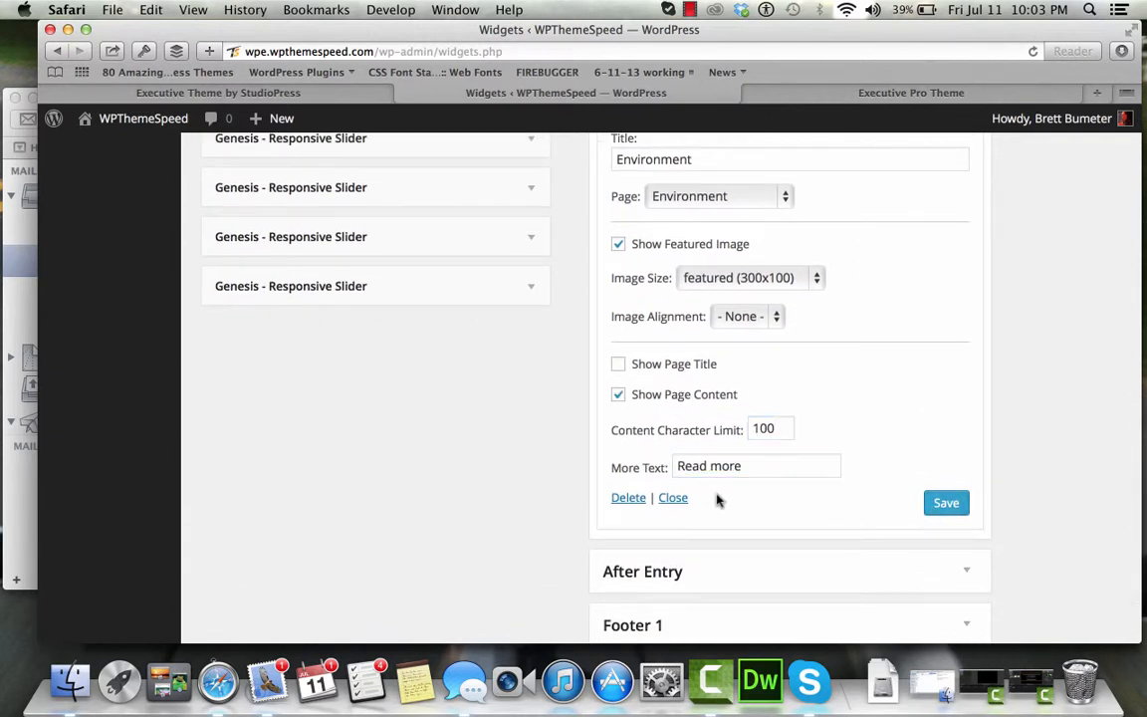
Open the live site in a new window and review the two rows of featured pages on the home page
{"action": "mouse_move", "coordinate": [173, 121]}
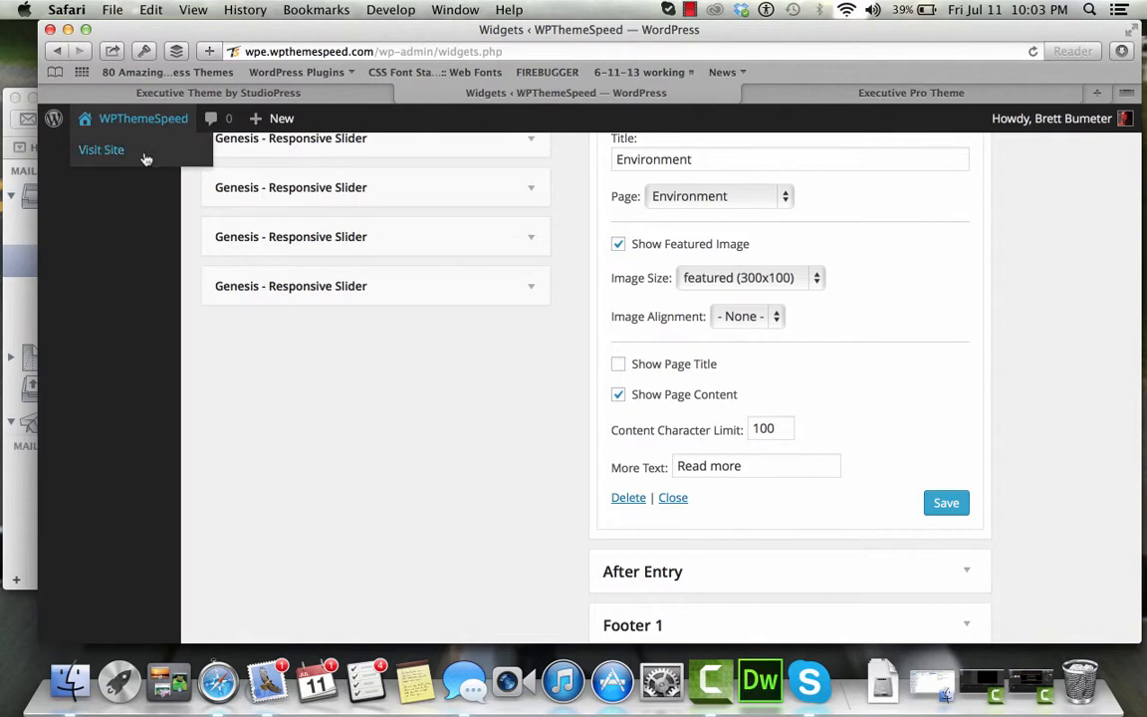
{"action": "right_click", "coordinate": [145, 159]}
{"action": "left_click", "coordinate": [214, 177]}
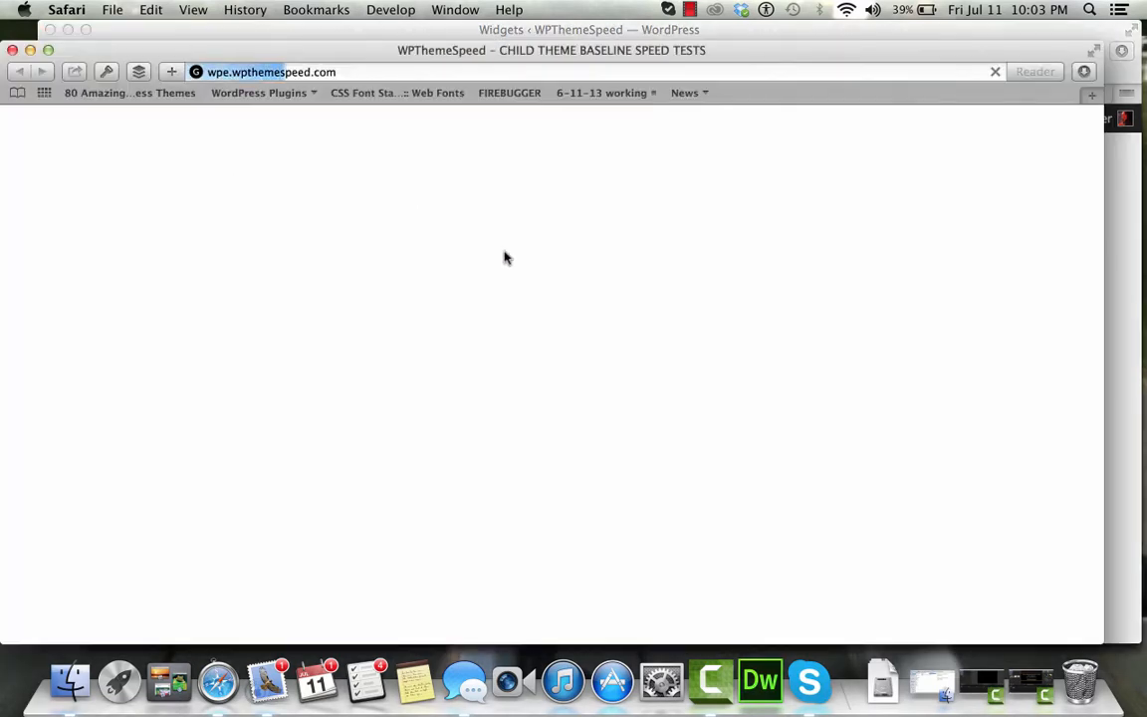
{"action": "scroll", "coordinate": [505, 258], "scroll_direction": "down", "scroll_amount": 5}
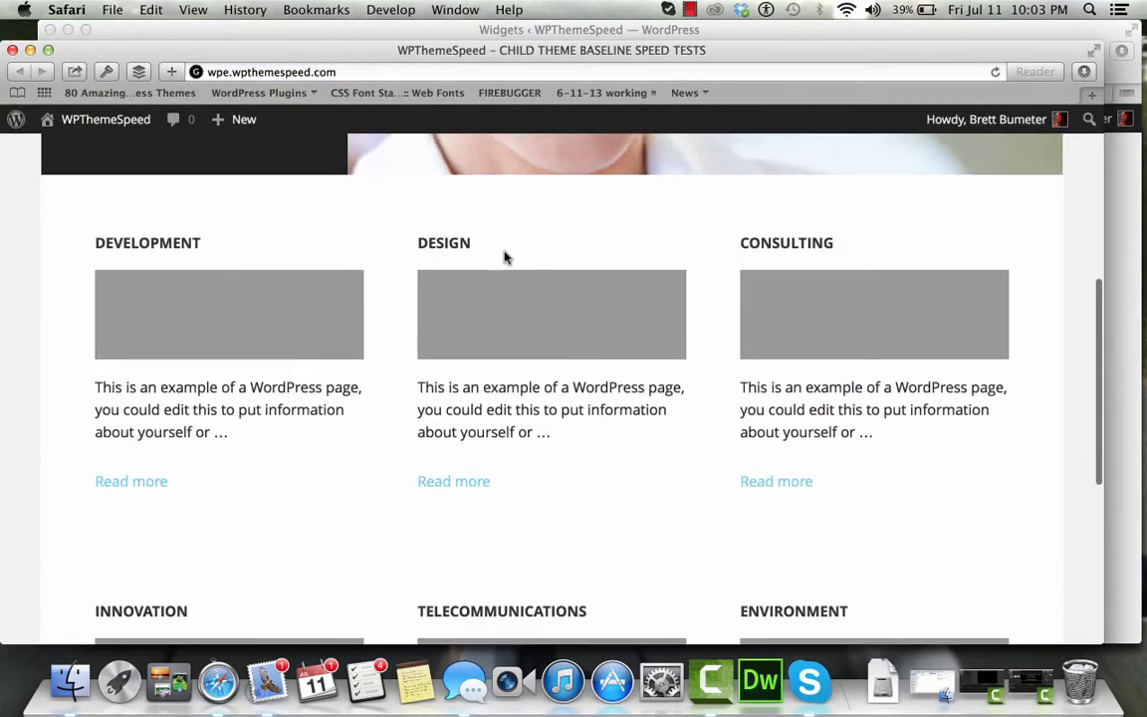
{"action": "scroll", "coordinate": [505, 258], "scroll_direction": "down", "scroll_amount": 5}
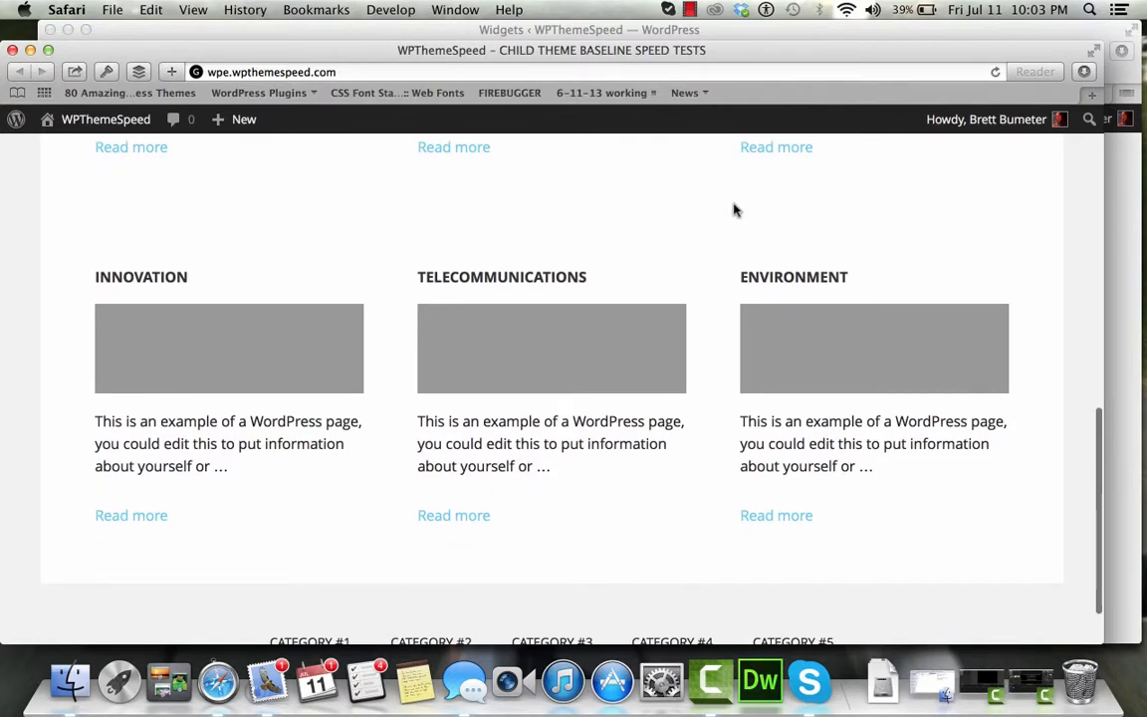
{"action": "scroll", "coordinate": [553, 224], "scroll_direction": "up", "scroll_amount": 8}
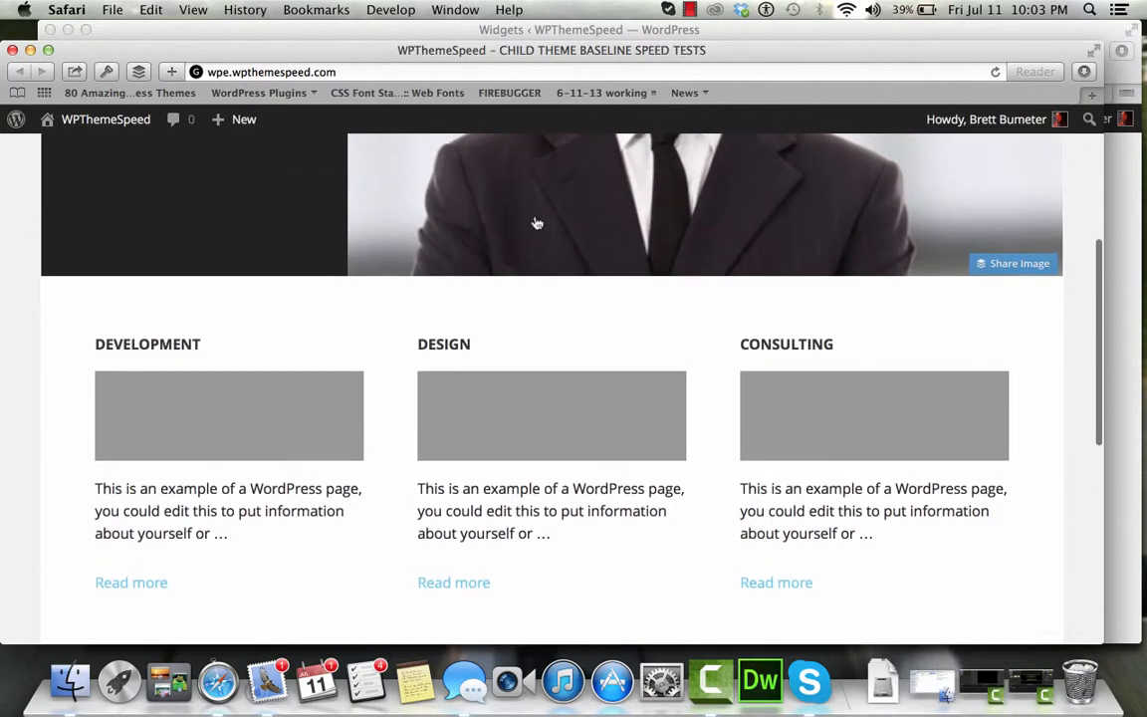
{"action": "scroll", "coordinate": [274, 389], "scroll_direction": "down", "scroll_amount": 3}
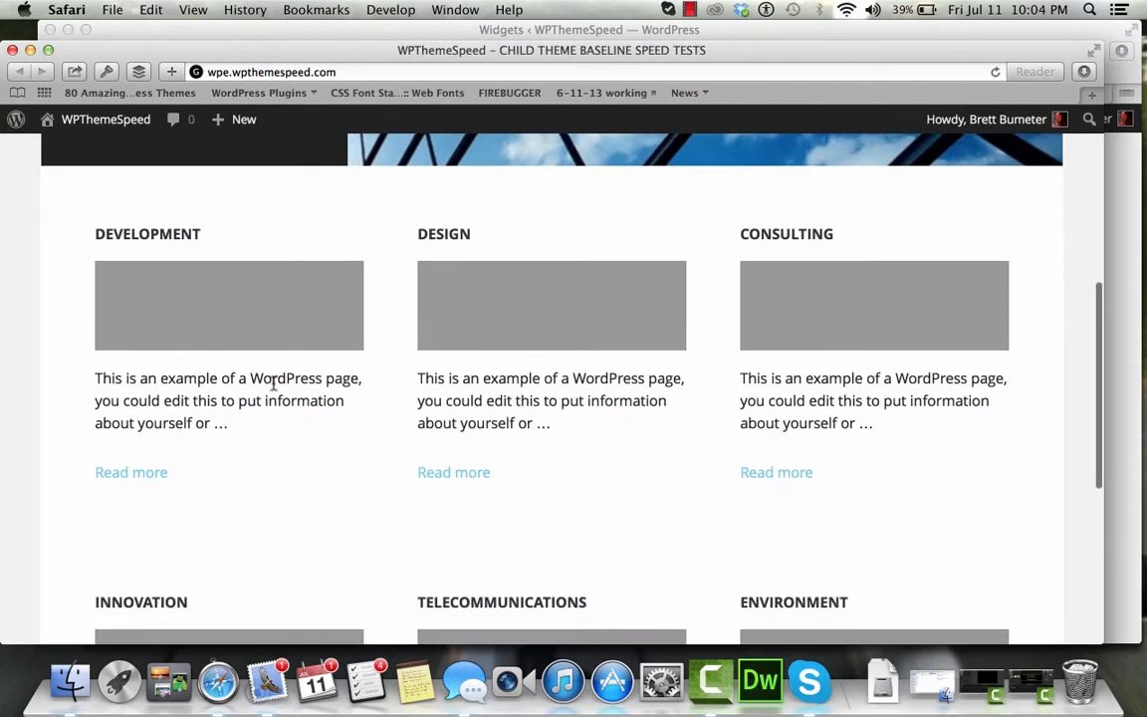
Open the featured Development, Design and Consulting pages from the home page, each in its own browser tab
{"action": "right_click", "coordinate": [157, 475]}
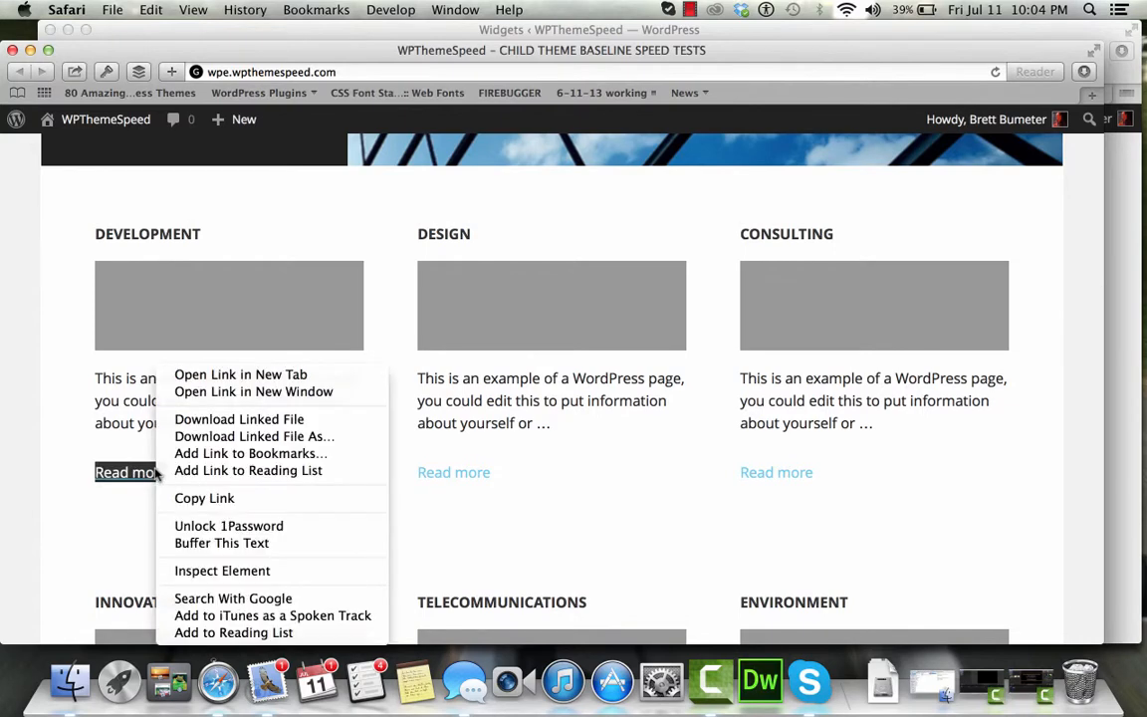
{"action": "left_click", "coordinate": [239, 376]}
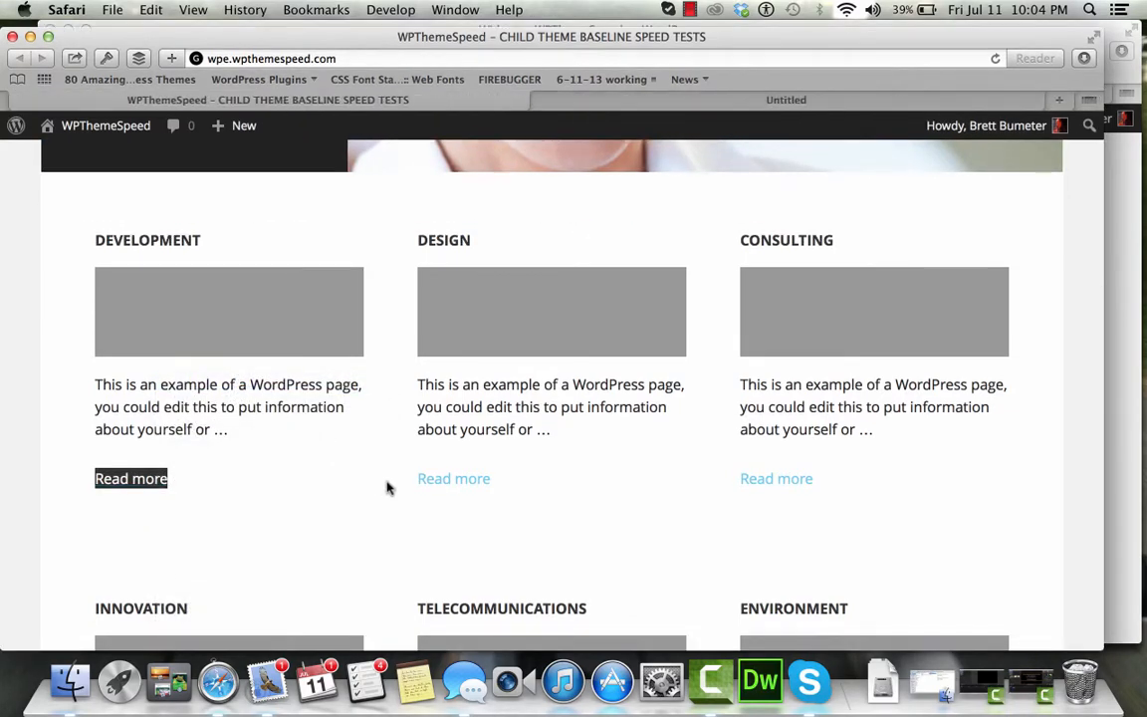
{"action": "right_click", "coordinate": [439, 483]}
{"action": "left_click", "coordinate": [468, 374]}
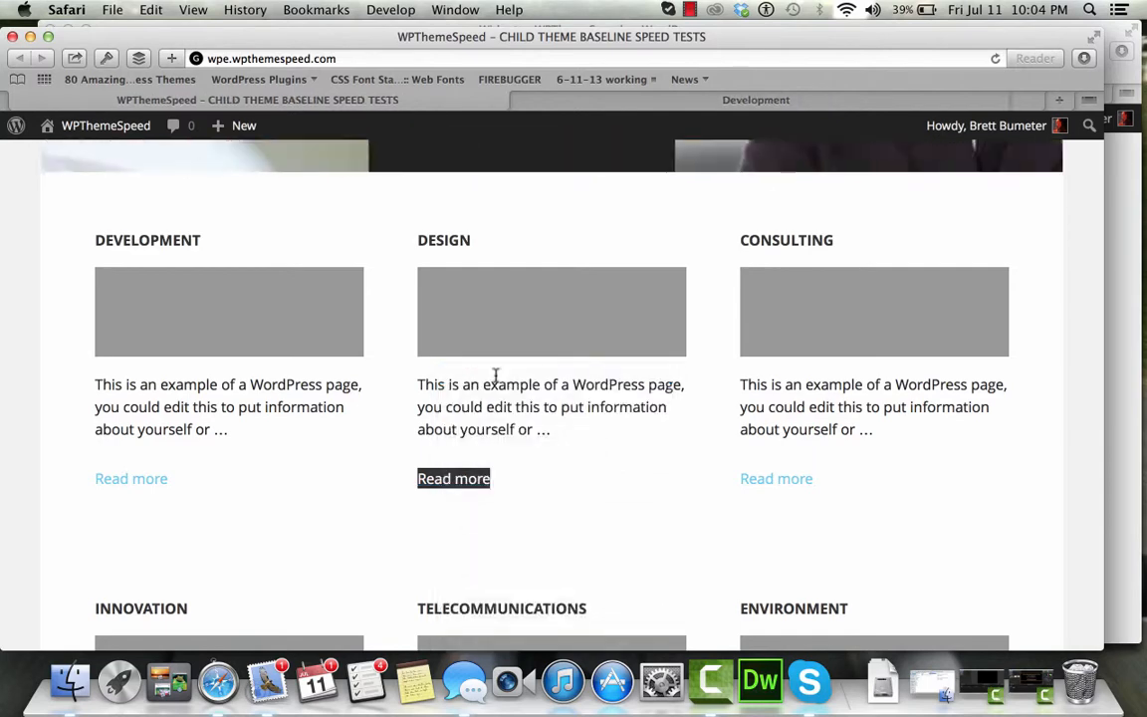
{"action": "right_click", "coordinate": [757, 480]}
{"action": "left_click", "coordinate": [843, 375]}
Open the featured Innovation, Telecommunications and Environment pages from the home page, each in its own browser tab
{"action": "scroll", "coordinate": [538, 533], "scroll_direction": "down", "scroll_amount": 5}
{"action": "right_click", "coordinate": [149, 520]}
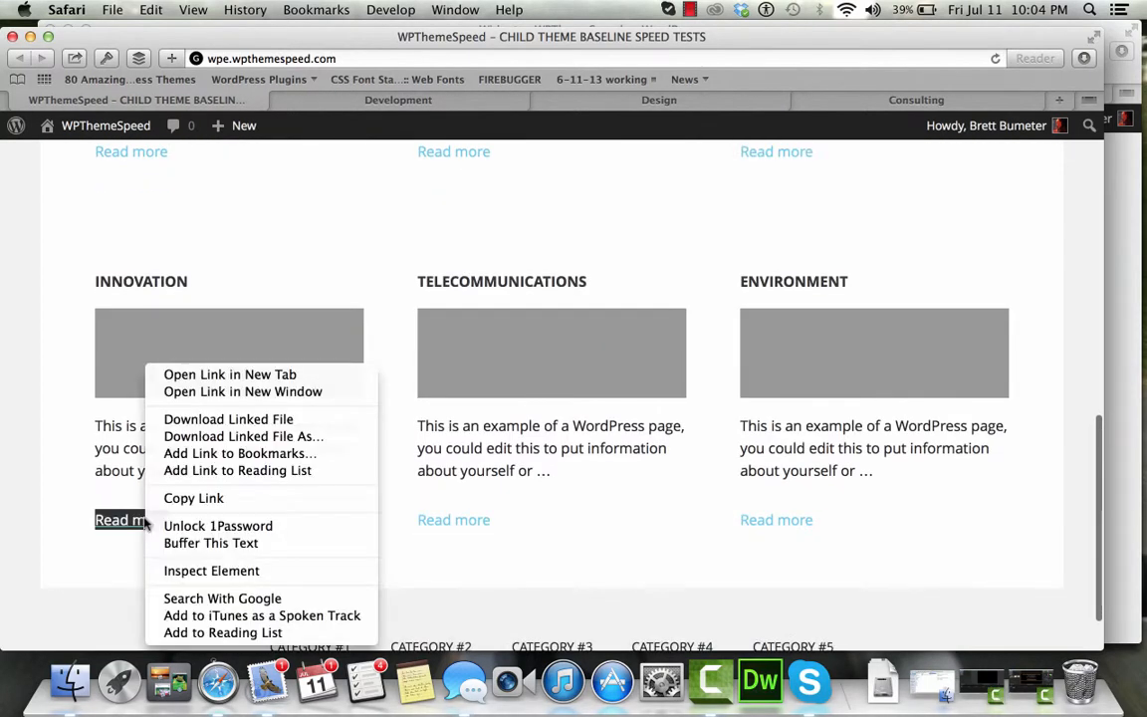
{"action": "left_click", "coordinate": [249, 391]}
{"action": "right_click", "coordinate": [451, 520]}
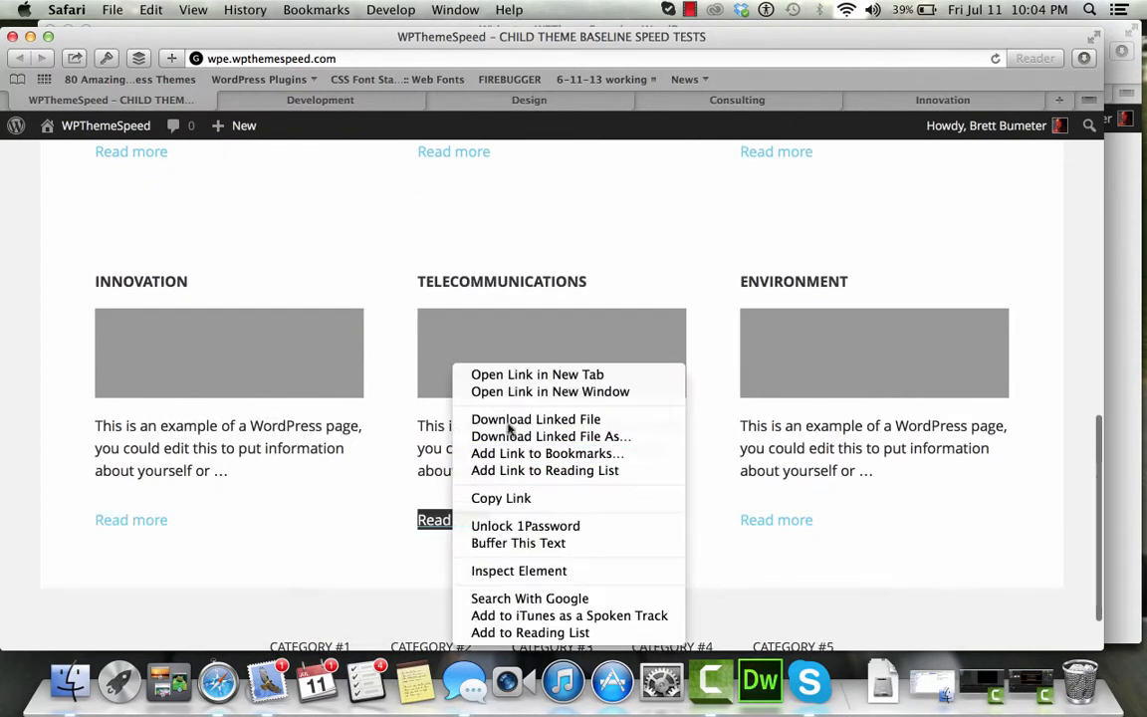
{"action": "left_click", "coordinate": [527, 375]}
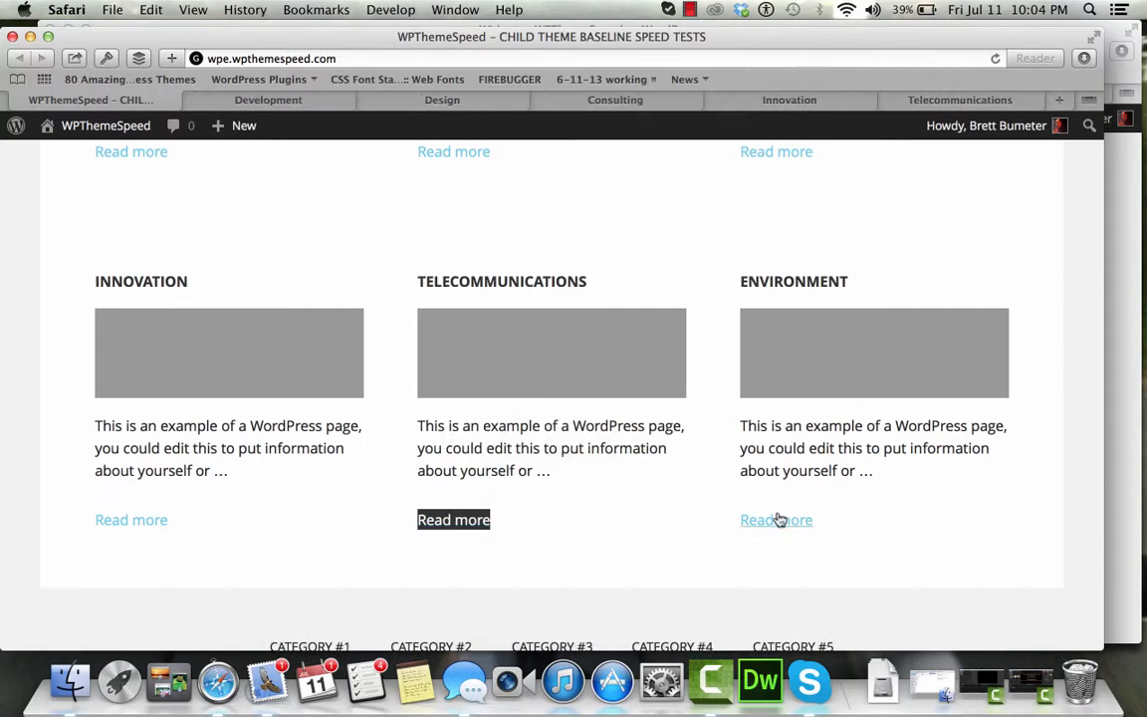
{"action": "right_click", "coordinate": [780, 520]}
{"action": "left_click", "coordinate": [845, 374]}
Open the Development, Design and Consulting pages for editing in their own browser tabs
{"action": "left_click", "coordinate": [265, 104]}
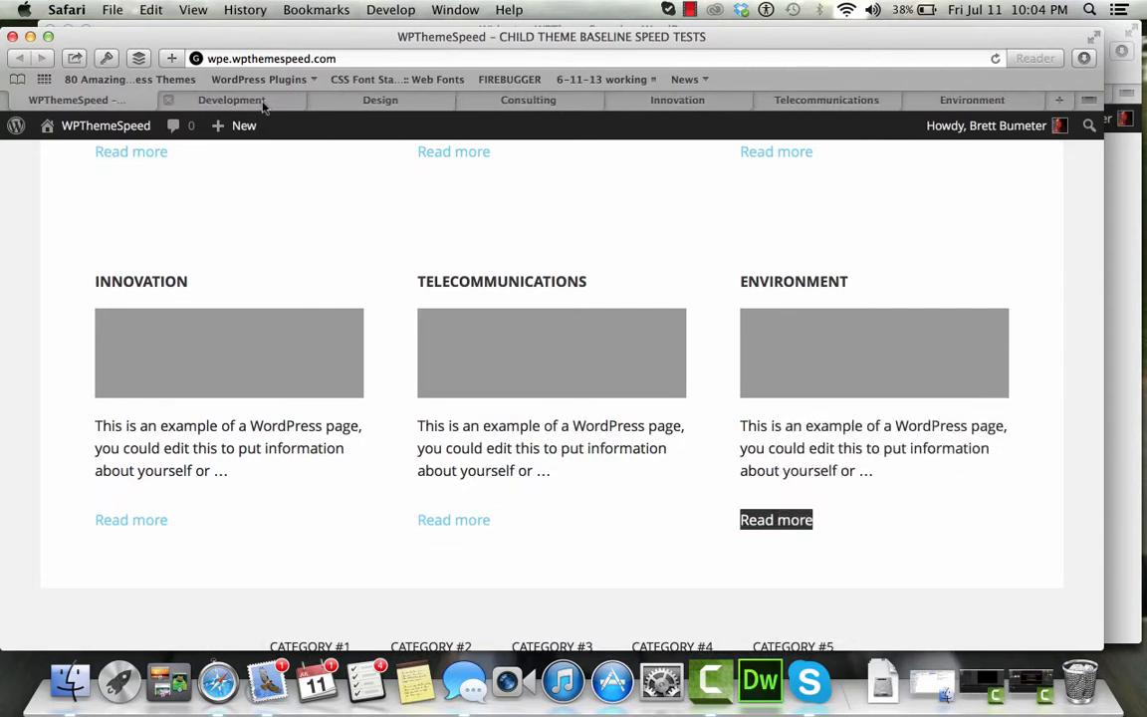
{"action": "left_click", "coordinate": [303, 130]}
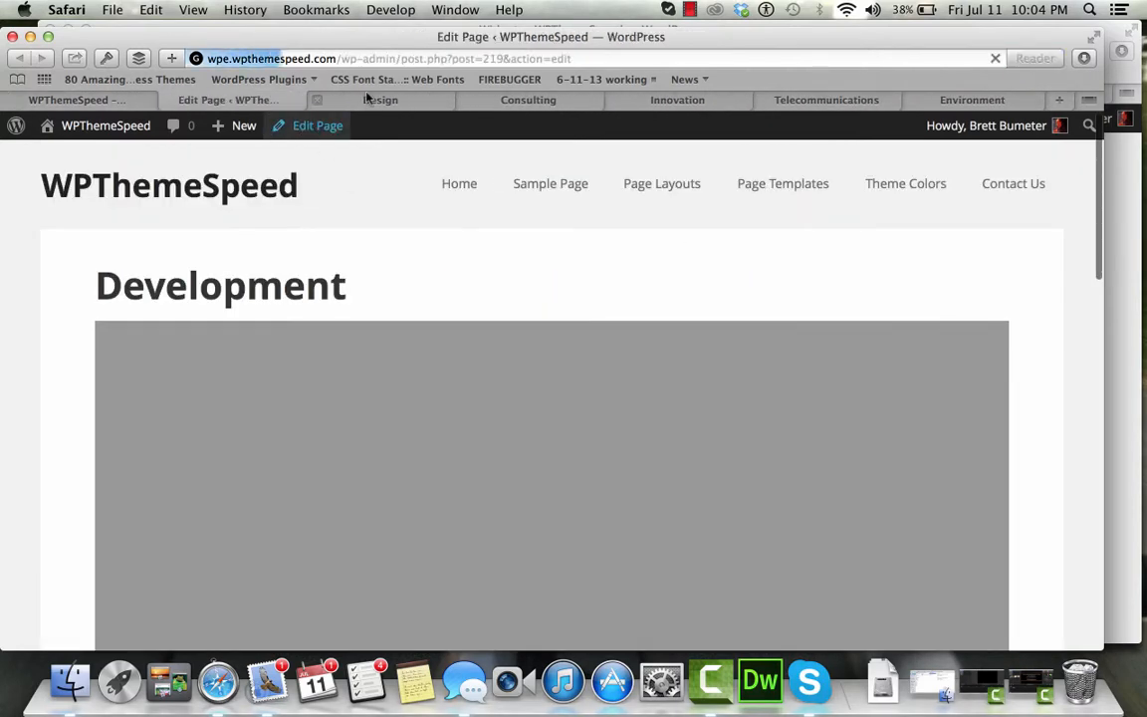
{"action": "left_click", "coordinate": [333, 100]}
{"action": "left_click", "coordinate": [344, 126]}
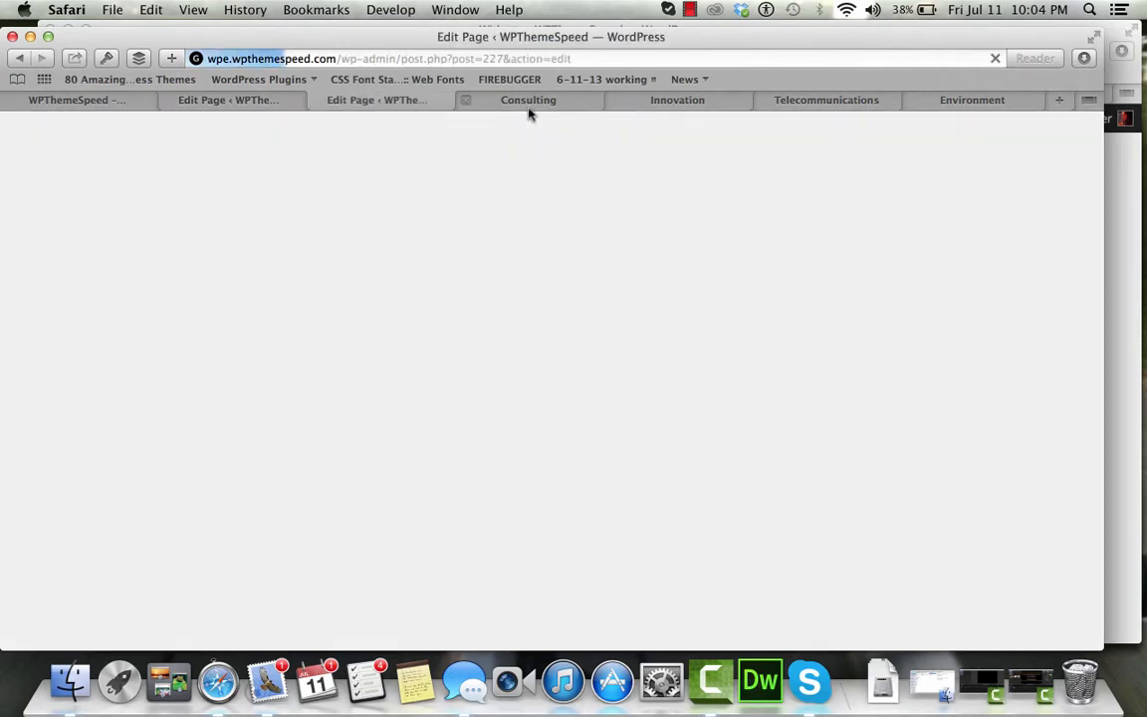
{"action": "left_click", "coordinate": [528, 101]}
{"action": "left_click", "coordinate": [316, 125]}
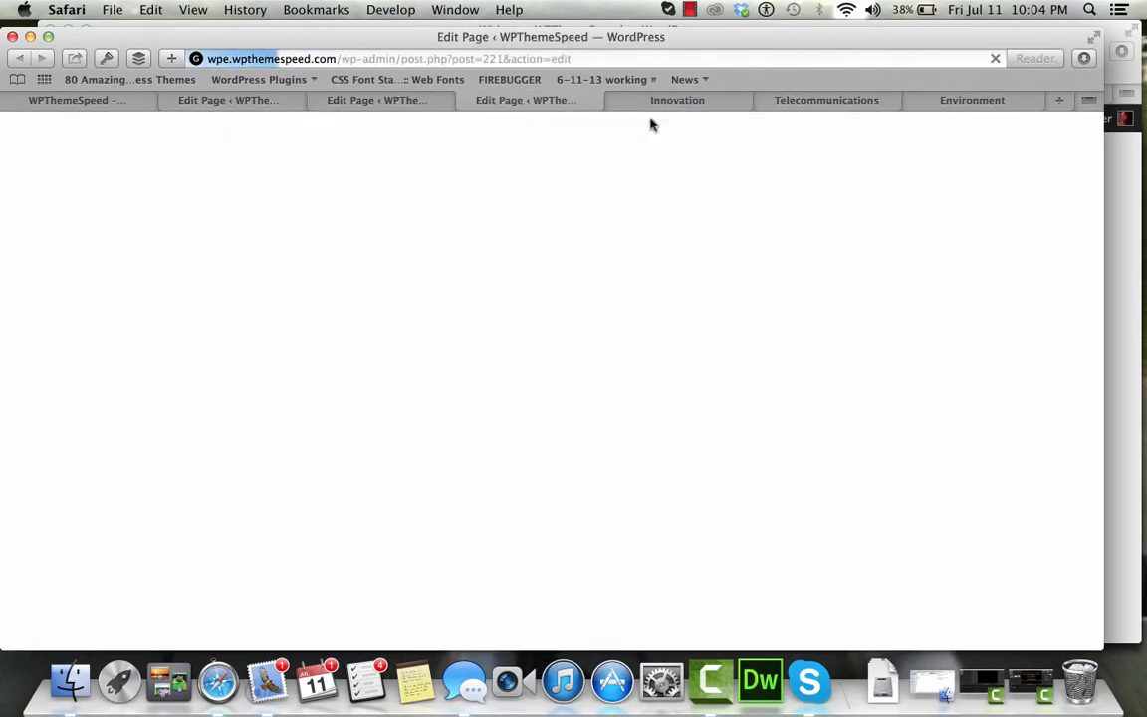
Open the Innovation, Telecommunications and Environment pages for editing in their own browser tabs
{"action": "left_click", "coordinate": [677, 100]}
{"action": "left_click", "coordinate": [318, 126]}
{"action": "left_click", "coordinate": [778, 102]}
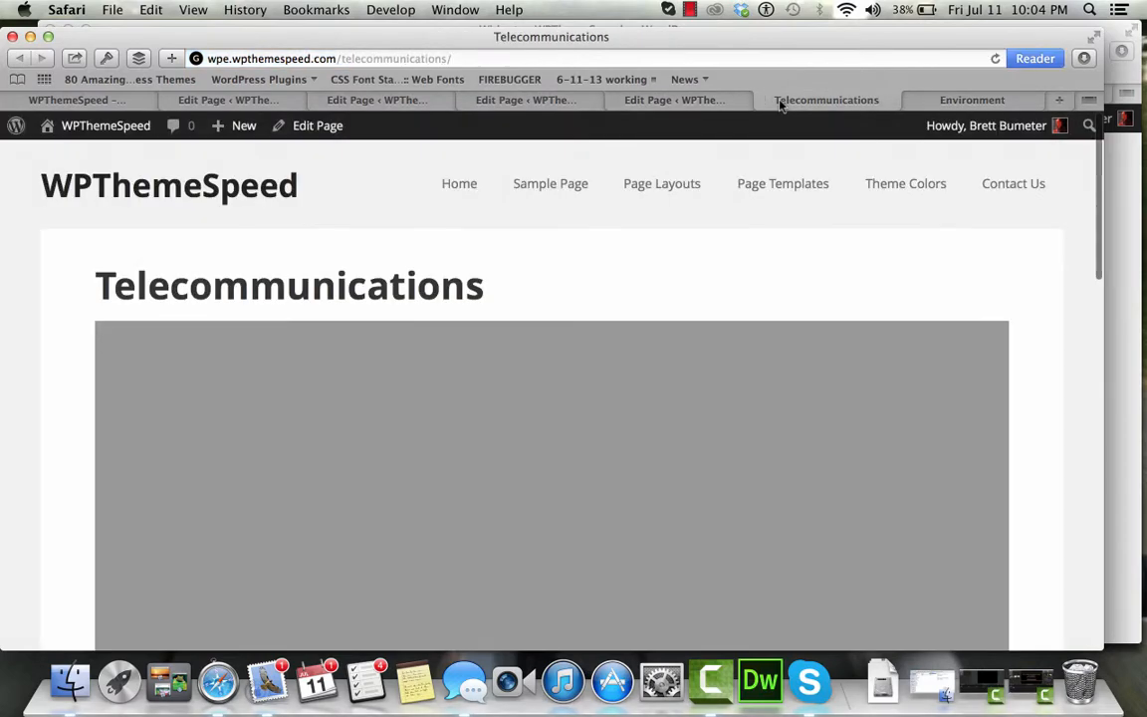
{"action": "left_click", "coordinate": [323, 130]}
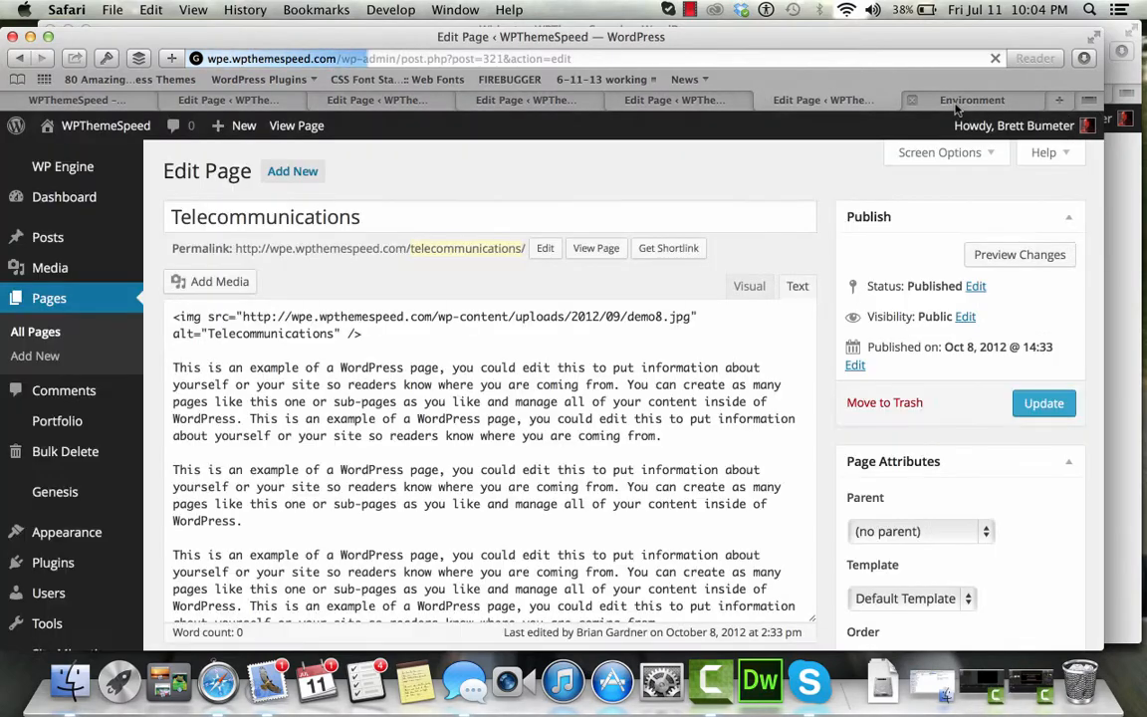
{"action": "left_click", "coordinate": [959, 104]}
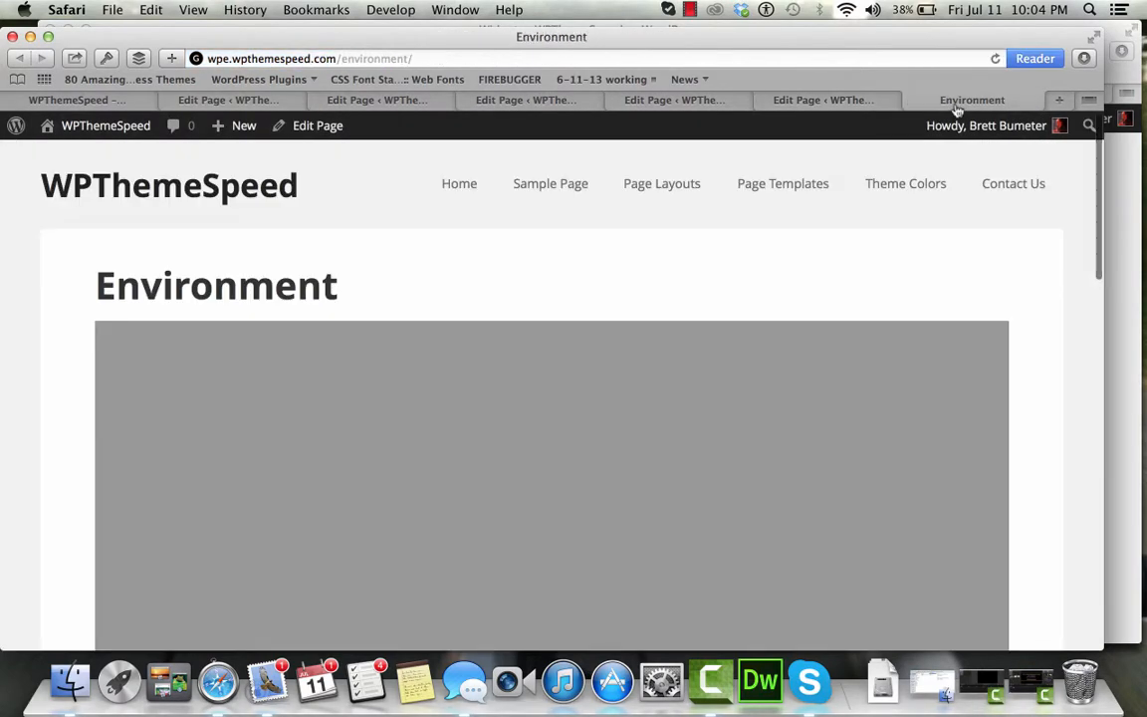
{"action": "left_click", "coordinate": [335, 131]}
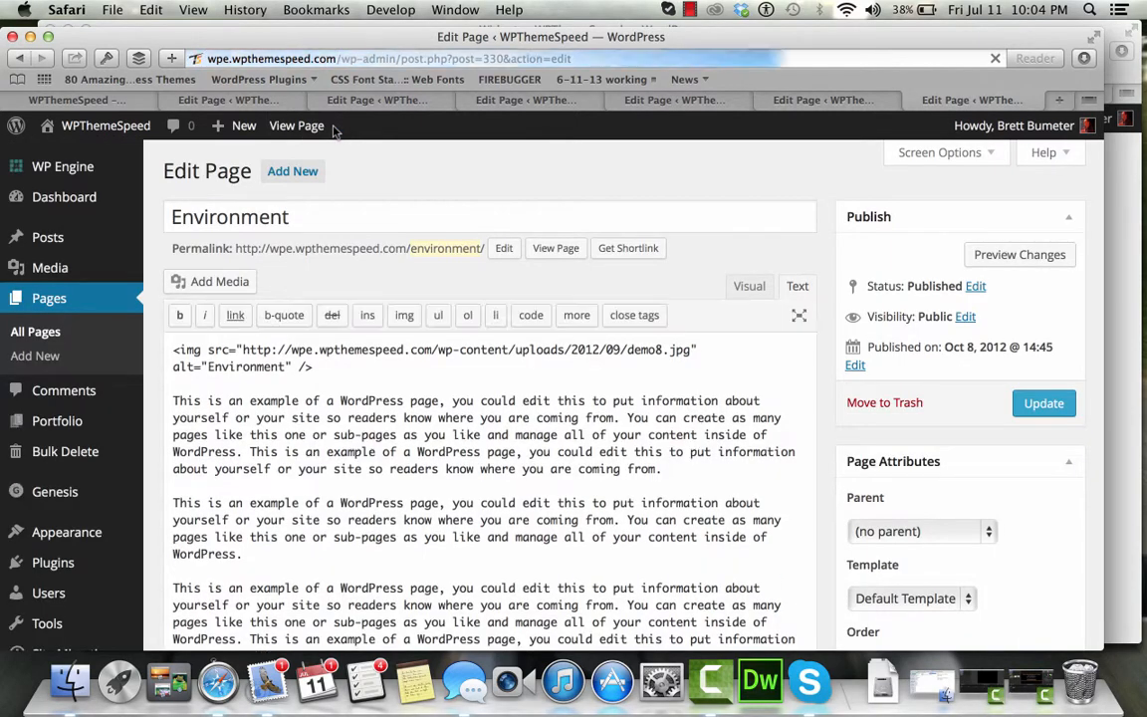
Show the Development page editor and arrange the windows so the Executive theme demo's featured images can be seen behind it
{"action": "left_click", "coordinate": [274, 105]}
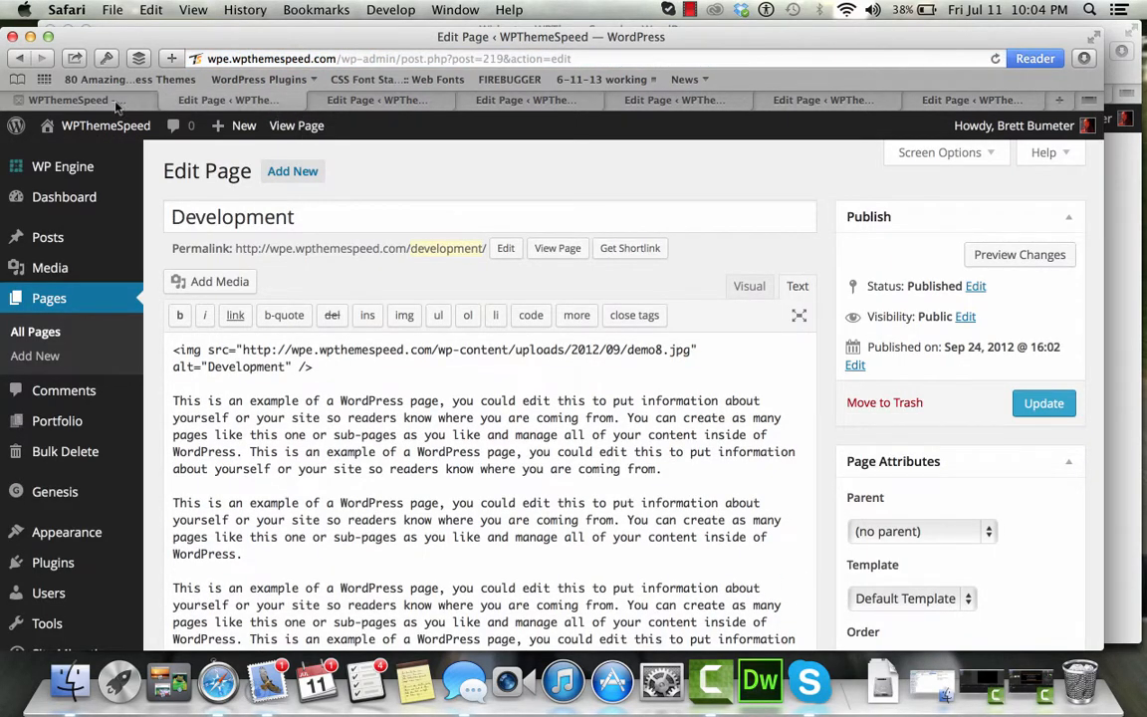
{"action": "left_click_drag", "start_coordinate": [145, 47], "coordinate": [146, 84]}
{"action": "left_click", "coordinate": [172, 42]}
{"action": "left_click", "coordinate": [218, 93]}
{"action": "scroll", "coordinate": [366, 255], "scroll_direction": "up", "scroll_amount": 5}
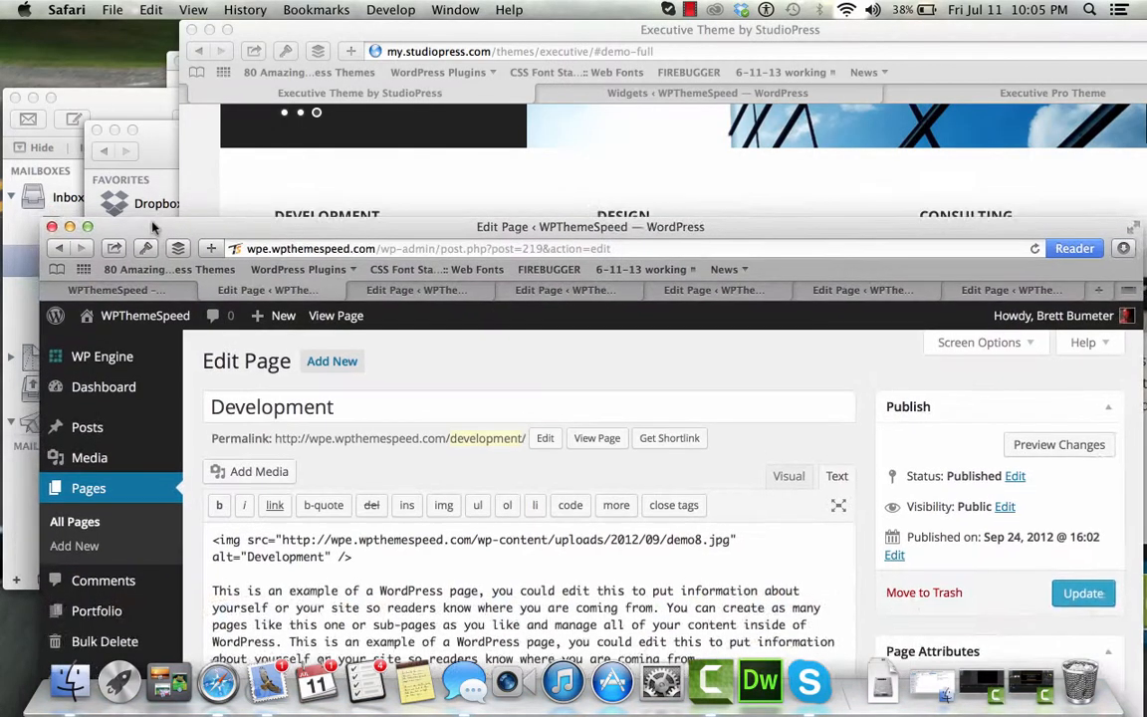
{"action": "left_click_drag", "start_coordinate": [153, 224], "coordinate": [116, 292]}
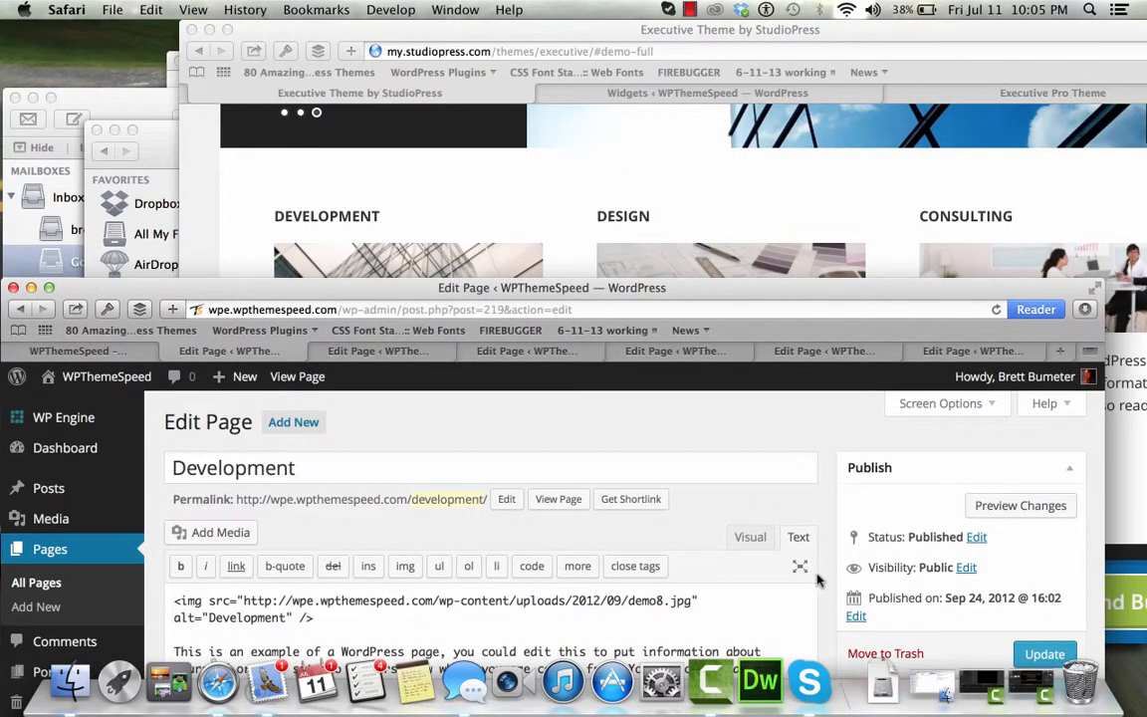
Start setting the Development page's featured image and browse the computer for a file to upload
{"action": "scroll", "coordinate": [825, 592], "scroll_direction": "down", "scroll_amount": 10}
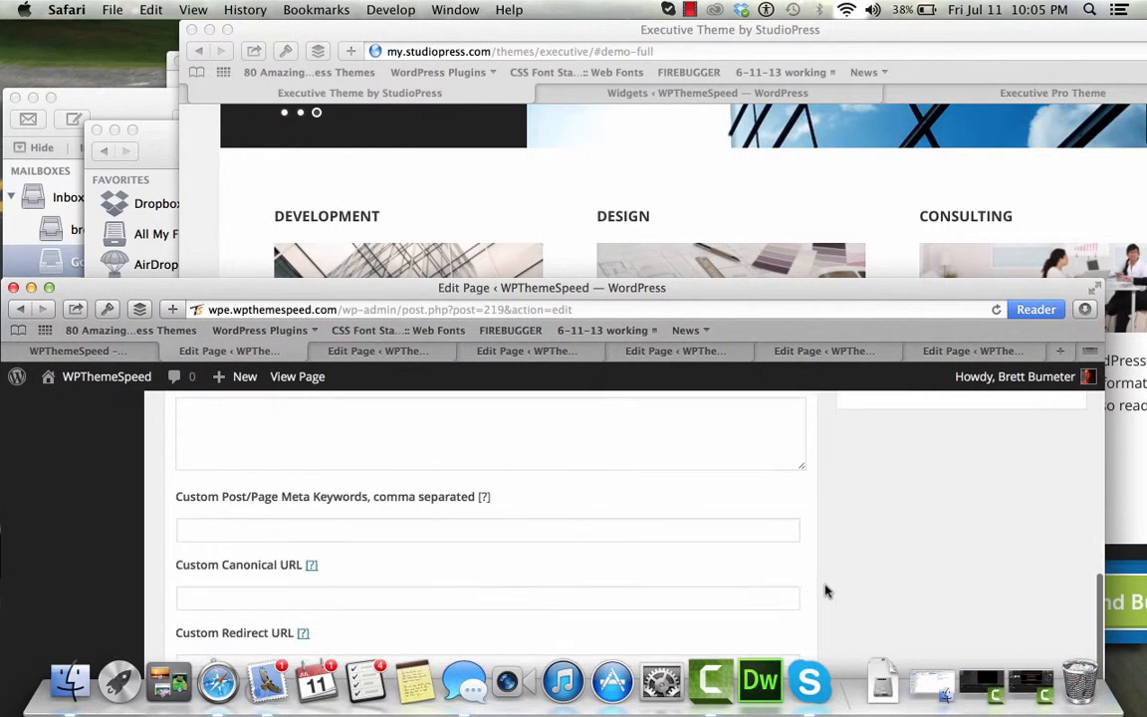
{"action": "scroll", "coordinate": [825, 589], "scroll_direction": "up", "scroll_amount": 2}
{"action": "left_click", "coordinate": [899, 500]}
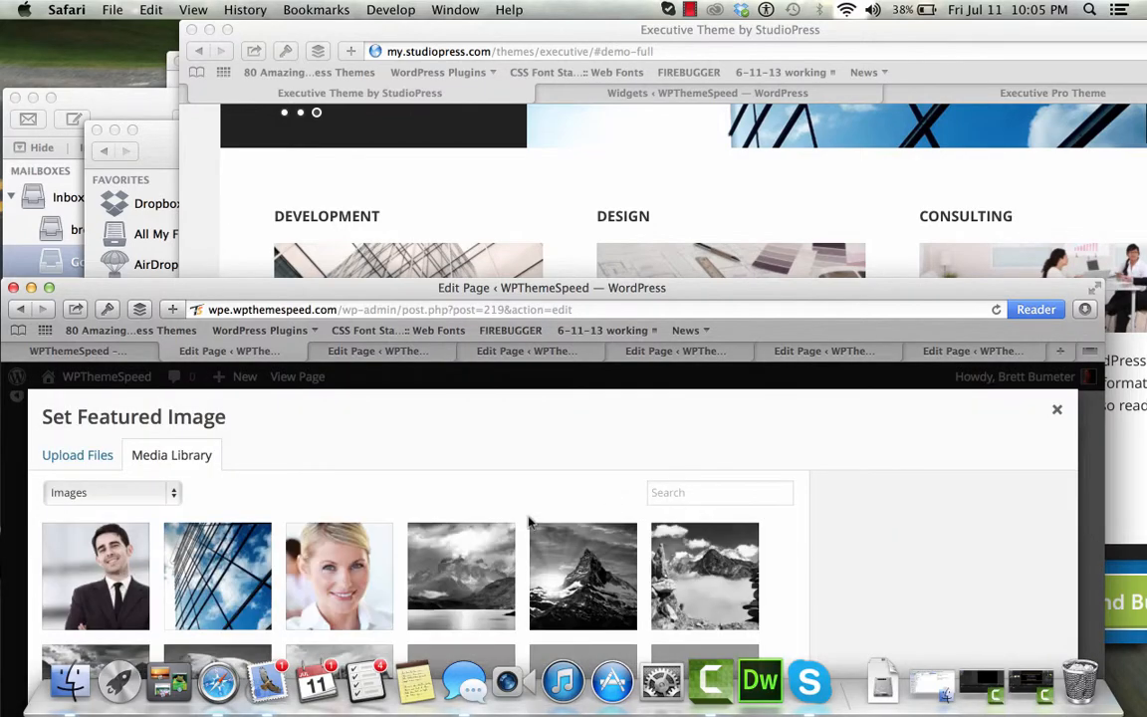
{"action": "left_click", "coordinate": [96, 456]}
{"action": "left_click_drag", "start_coordinate": [660, 293], "coordinate": [687, 169]}
{"action": "left_click", "coordinate": [588, 564]}
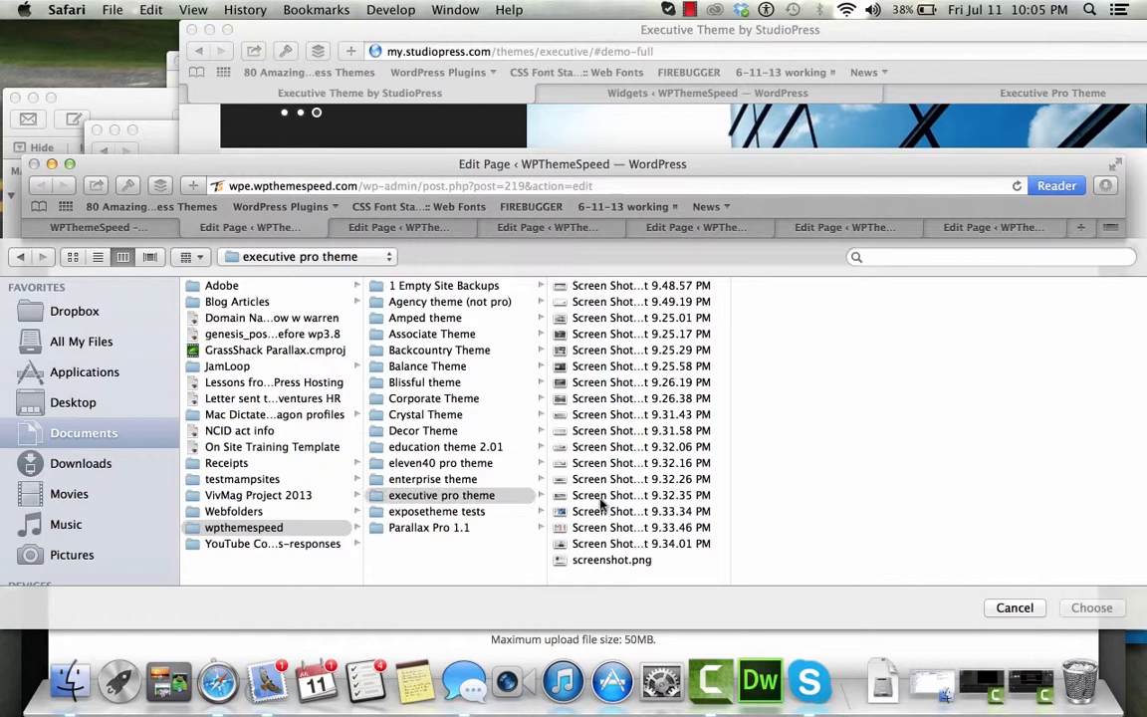
Upload the glass building image Screen Shot 2014-07-11 at 9.31.43 PM from the executive pro theme folder
{"action": "left_click", "coordinate": [602, 495]}
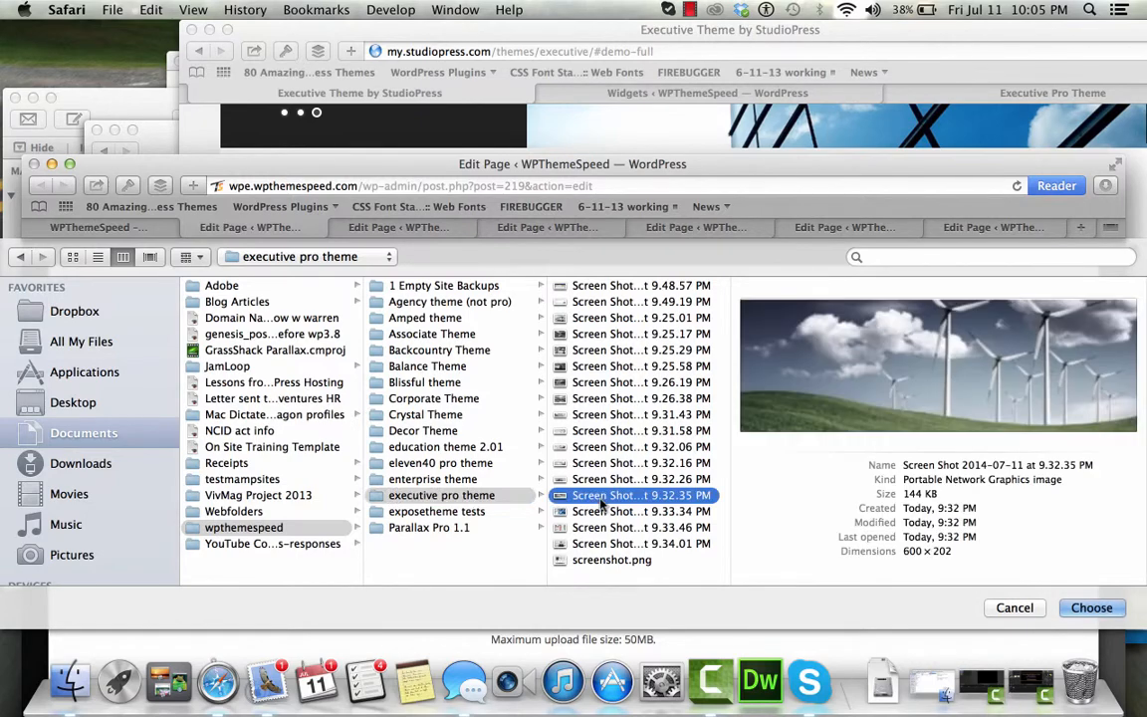
{"action": "key", "text": "Up"}
{"action": "key", "text": "Up"}
{"action": "key", "text": "Up"}
{"action": "key", "text": "Up"}
{"action": "key", "text": "Up"}
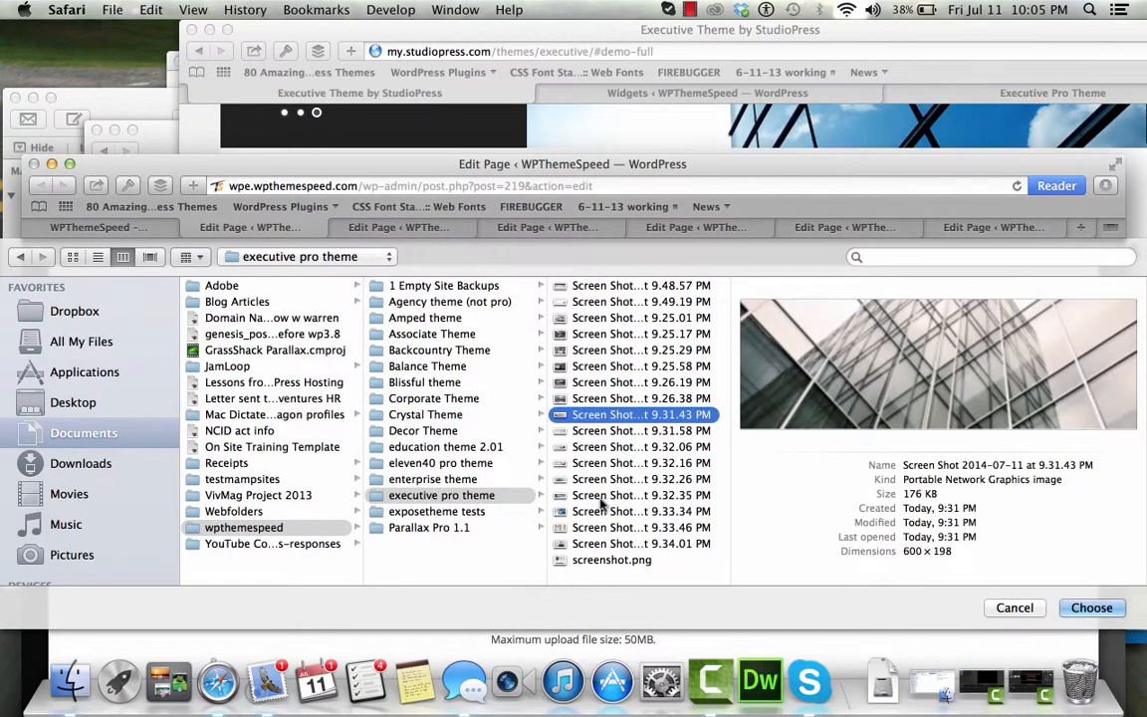
{"action": "left_click", "coordinate": [1090, 609]}
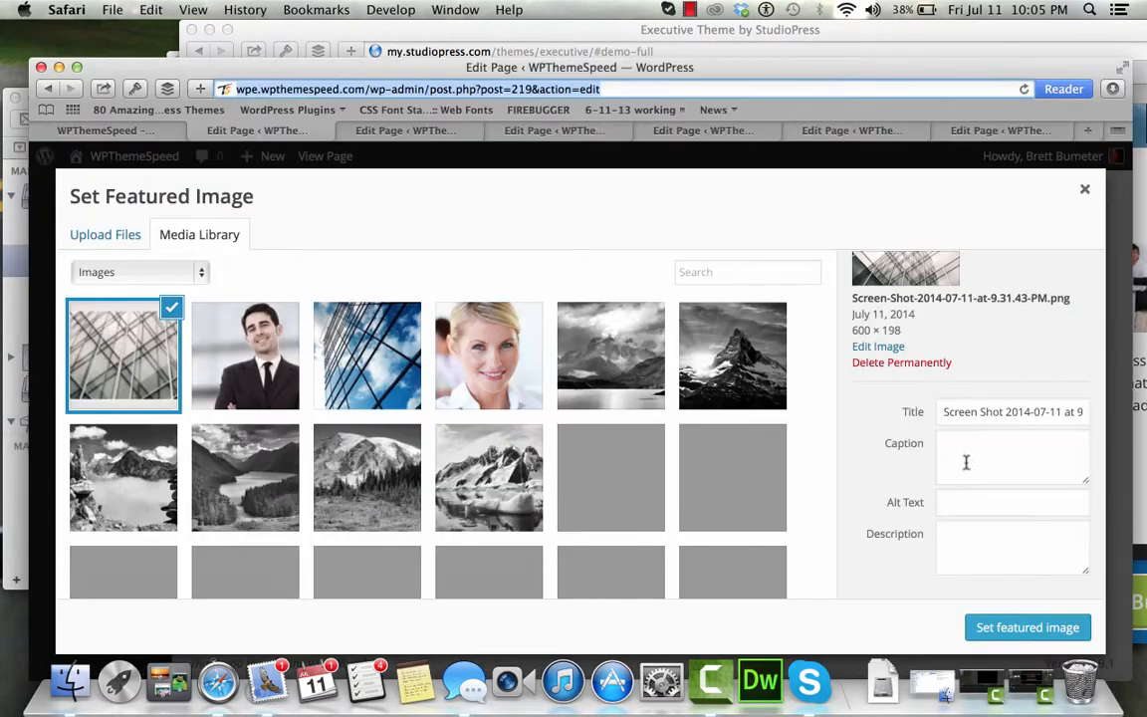
Set the uploaded glass building image as the Development page's featured image, update the page and close its editor
{"action": "left_click", "coordinate": [1022, 627]}
{"action": "scroll", "coordinate": [971, 420], "scroll_direction": "up", "scroll_amount": 15}
{"action": "left_click", "coordinate": [1080, 430]}
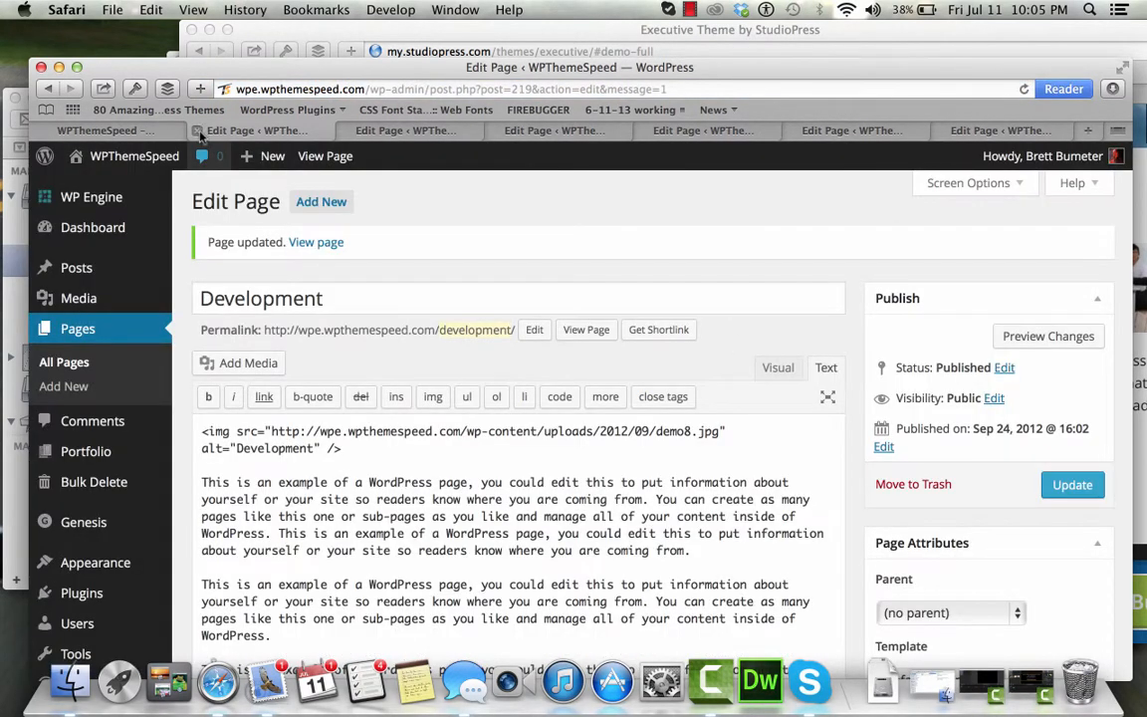
{"action": "left_click", "coordinate": [199, 134]}
Reload the live home page and check the image of the Development featured page
{"action": "left_click", "coordinate": [139, 130]}
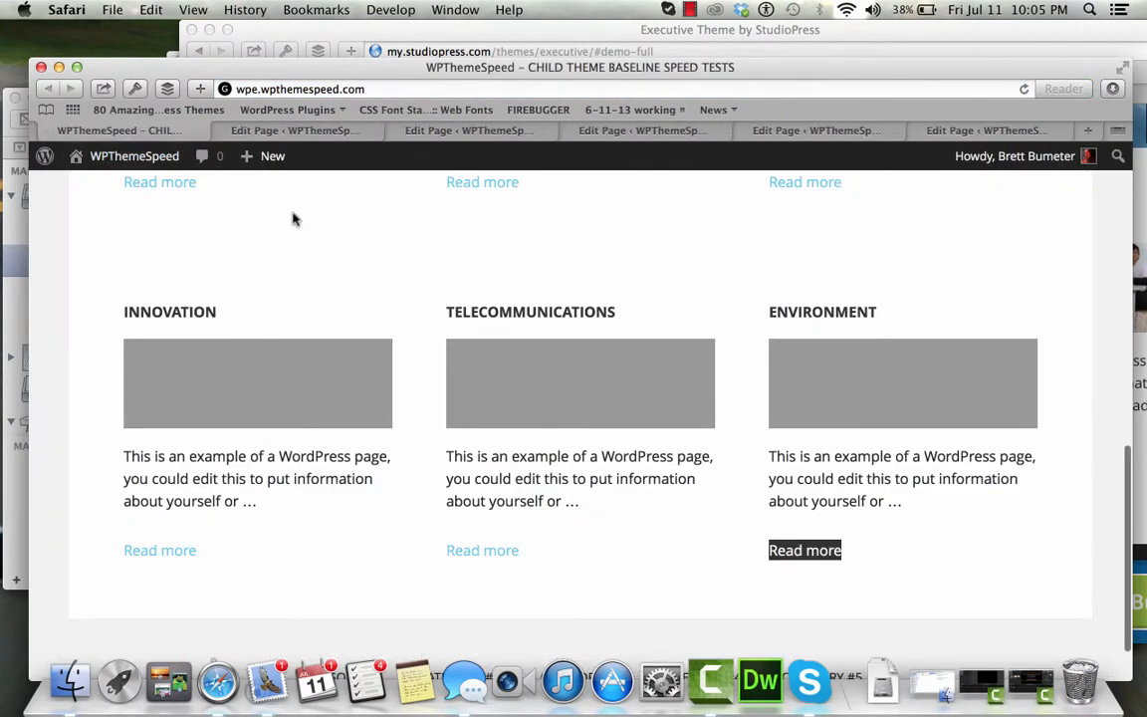
{"action": "scroll", "coordinate": [423, 264], "scroll_direction": "up", "scroll_amount": 5}
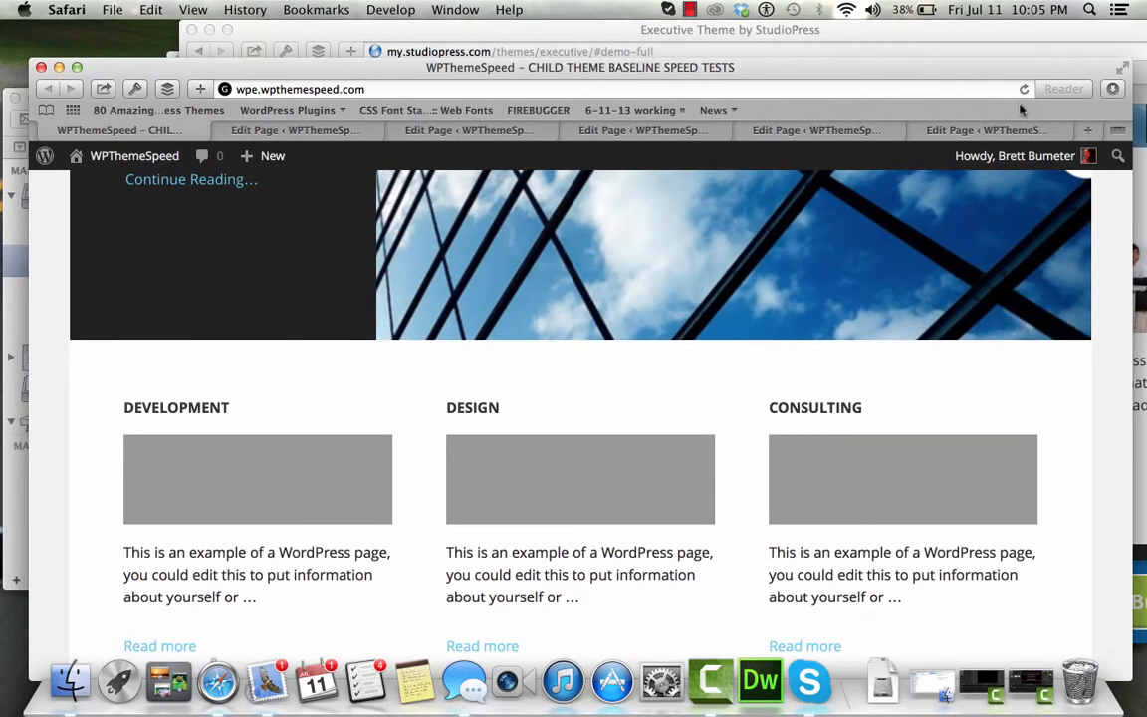
{"action": "left_click", "coordinate": [1025, 90]}
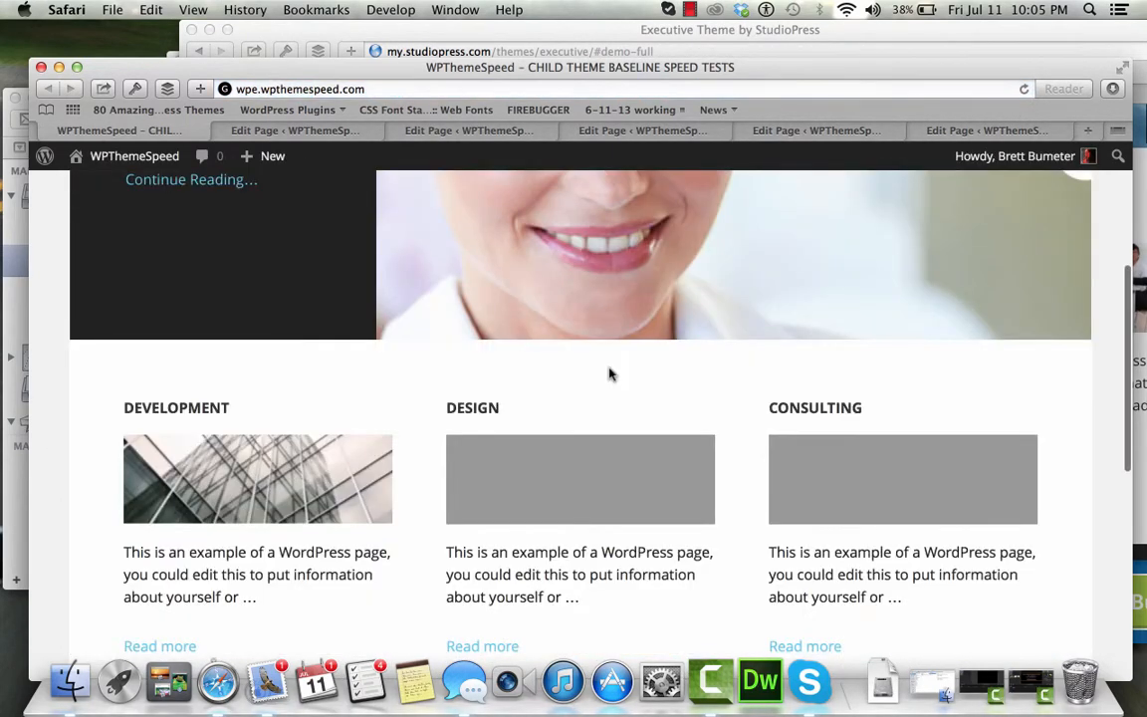
Update the Environment page with the wind turbine featured image and close its editor
{"action": "left_click", "coordinate": [316, 132]}
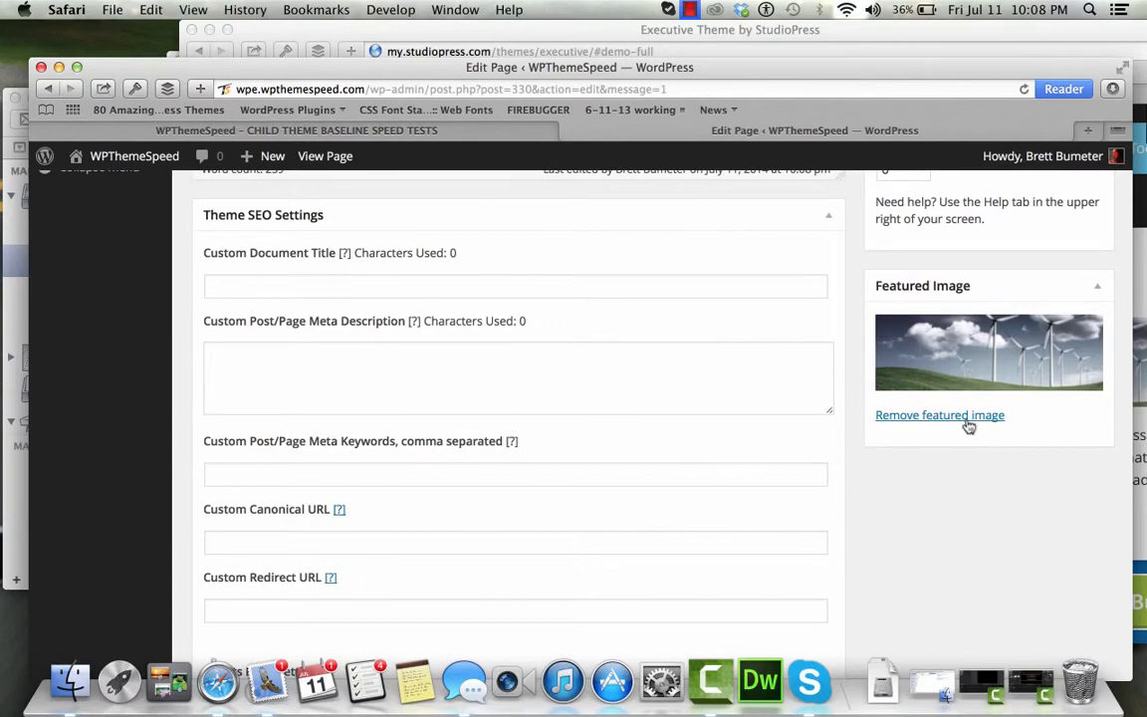
{"action": "scroll", "coordinate": [968, 426], "scroll_direction": "up", "scroll_amount": 10}
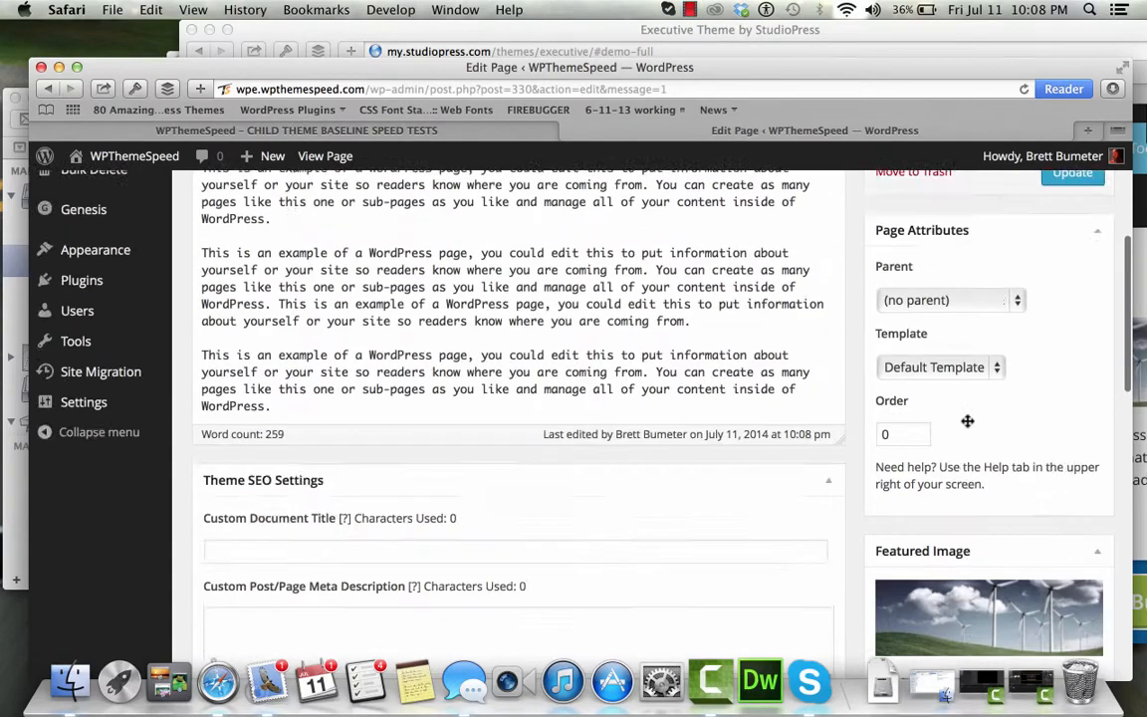
{"action": "left_click", "coordinate": [1071, 485]}
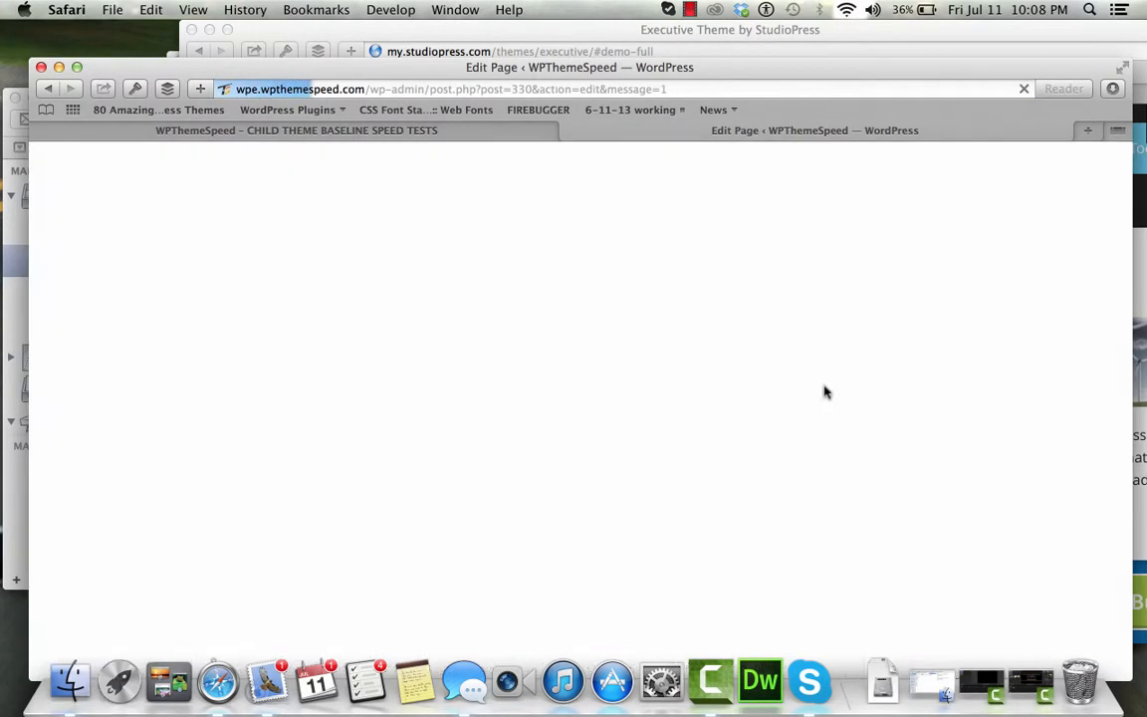
{"action": "key", "text": "super+w"}
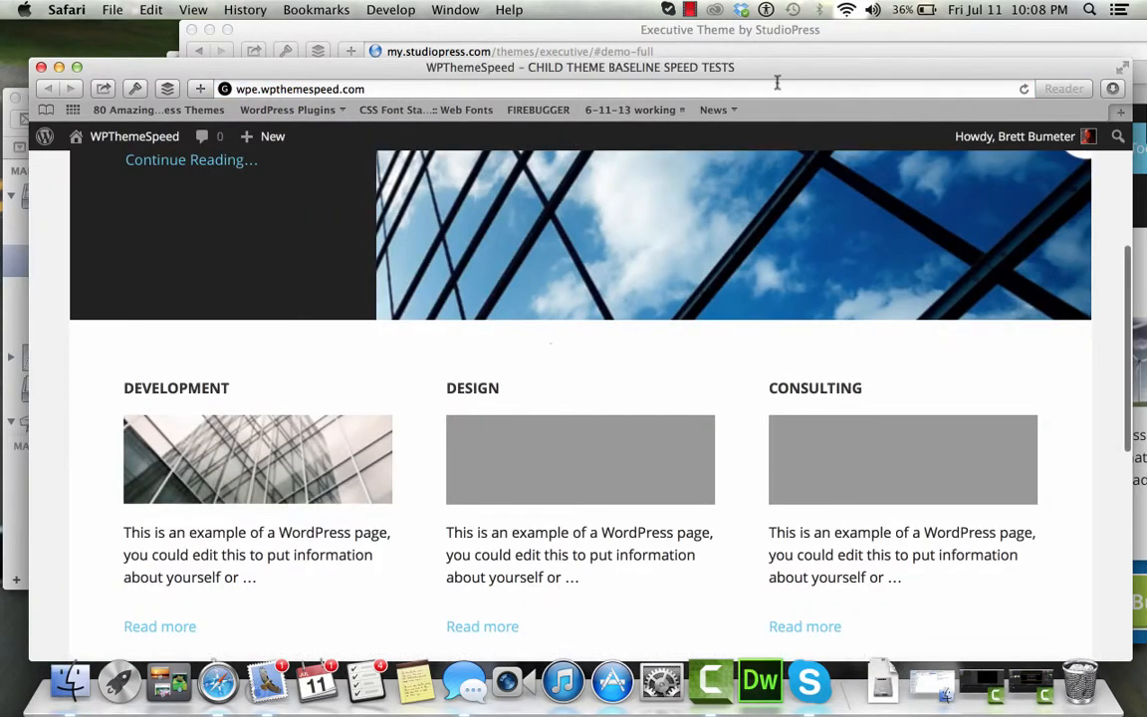
Reload the live home page, review the images of all six featured pages and close the site window
{"action": "left_click", "coordinate": [1022, 90]}
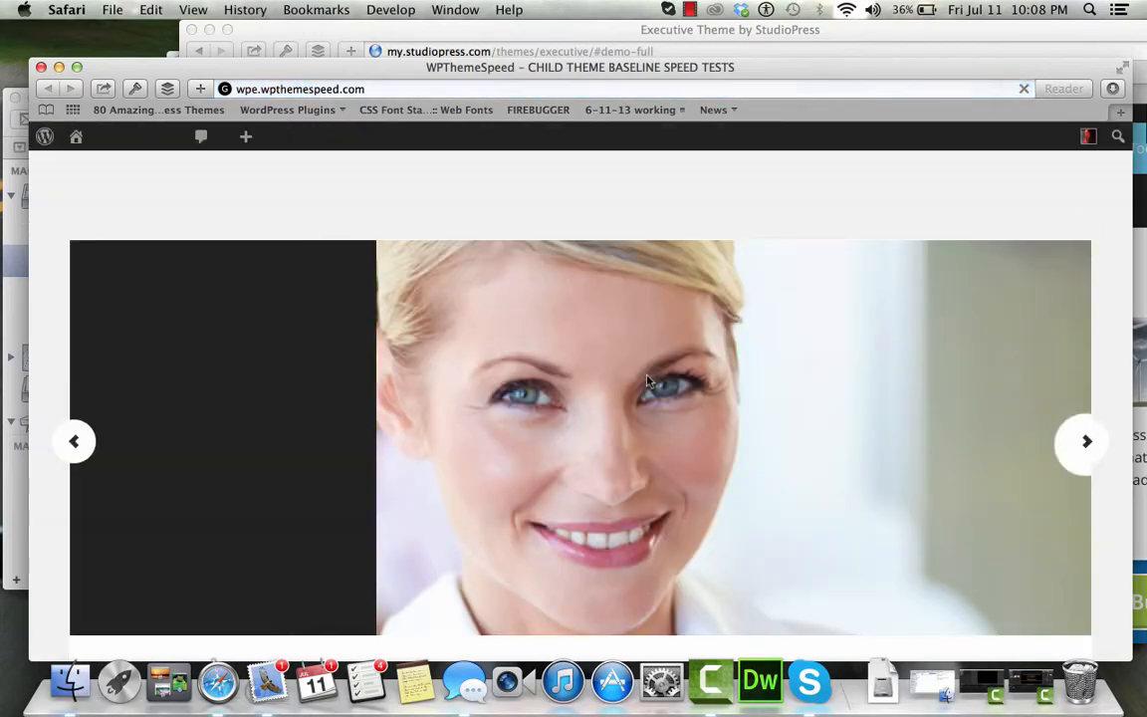
{"action": "scroll", "coordinate": [647, 381], "scroll_direction": "down", "scroll_amount": 10}
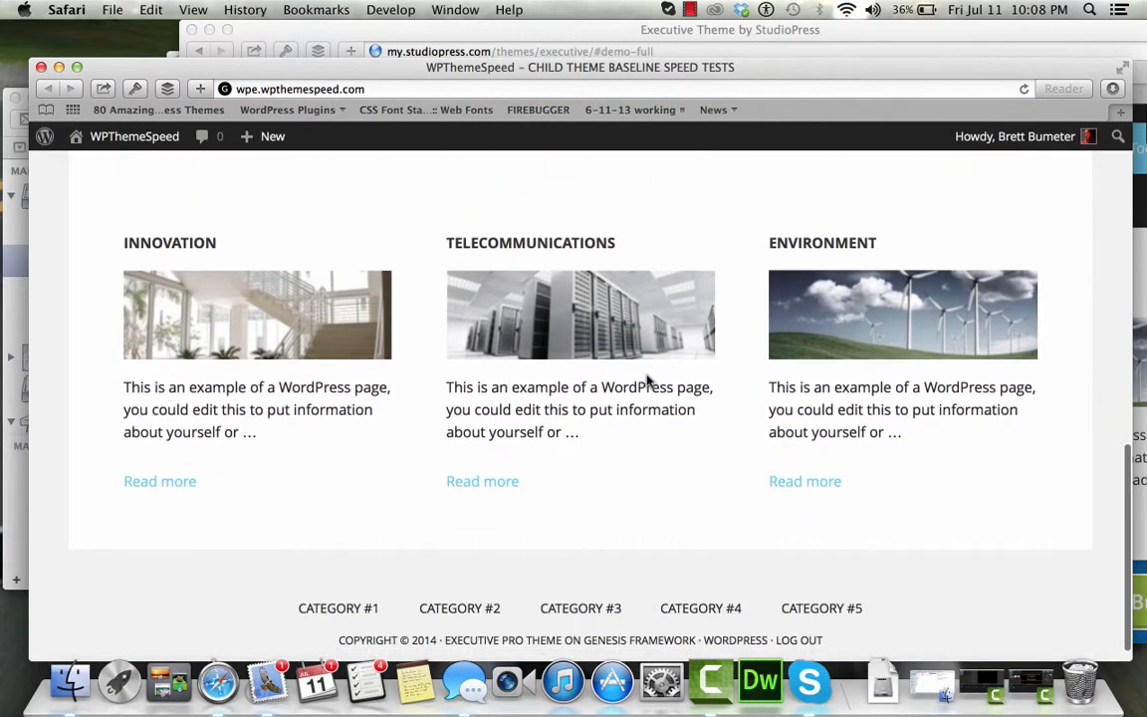
{"action": "scroll", "coordinate": [647, 378], "scroll_direction": "up", "scroll_amount": 5}
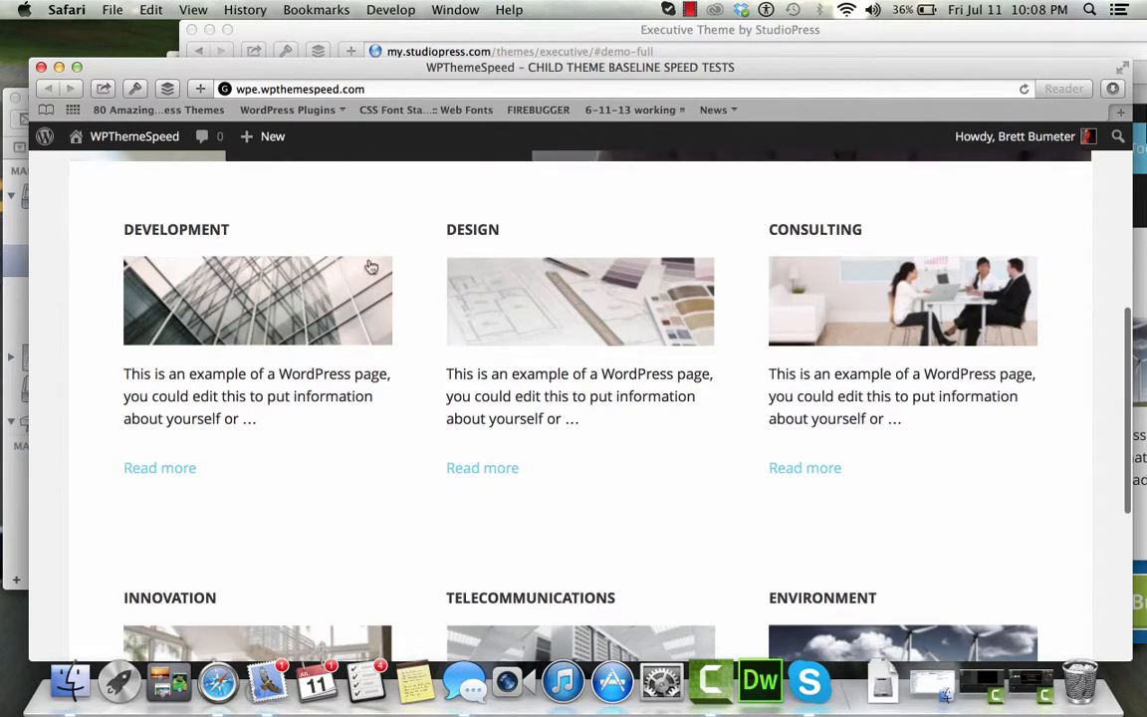
{"action": "left_click", "coordinate": [41, 68]}
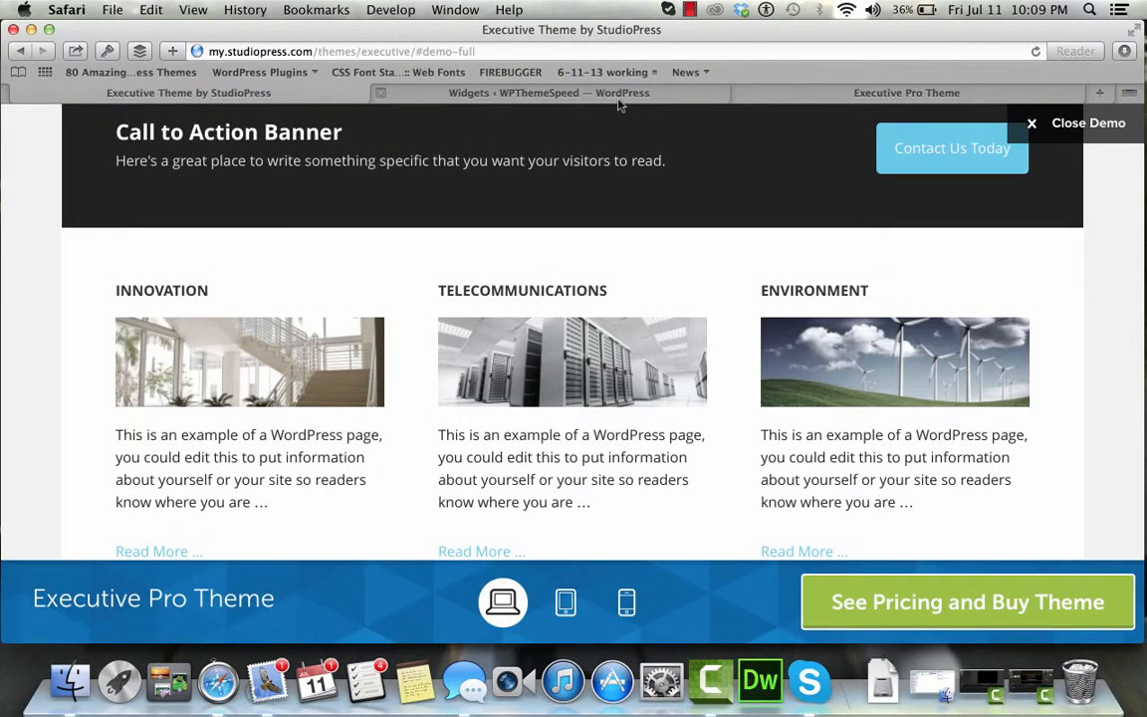
Collapse the Home - Slider and Home - Top widget areas on the Widgets page and expand Home - Call To Action
{"action": "left_click", "coordinate": [559, 95]}
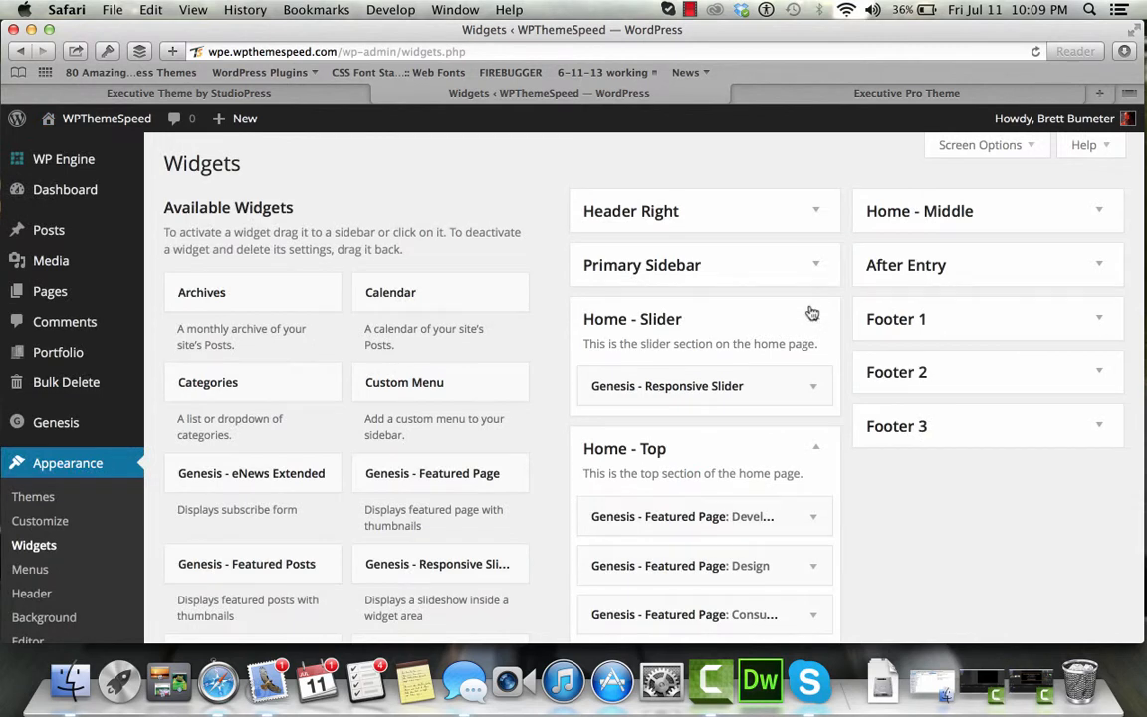
{"action": "left_click", "coordinate": [814, 318]}
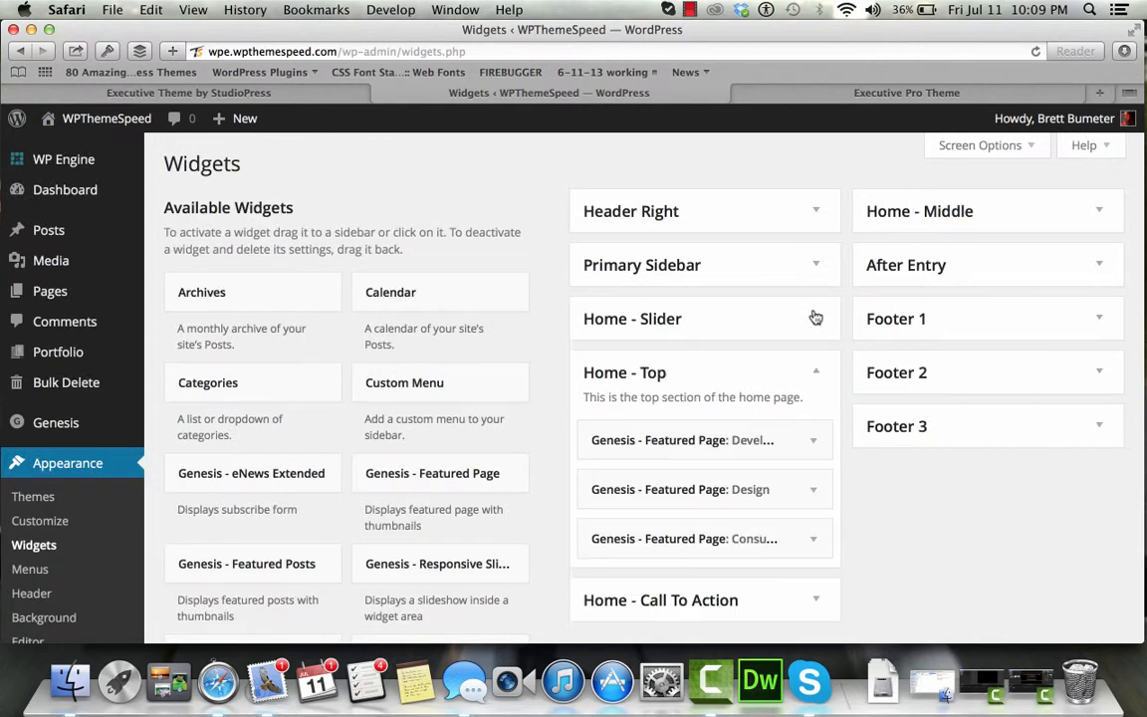
{"action": "left_click", "coordinate": [815, 374]}
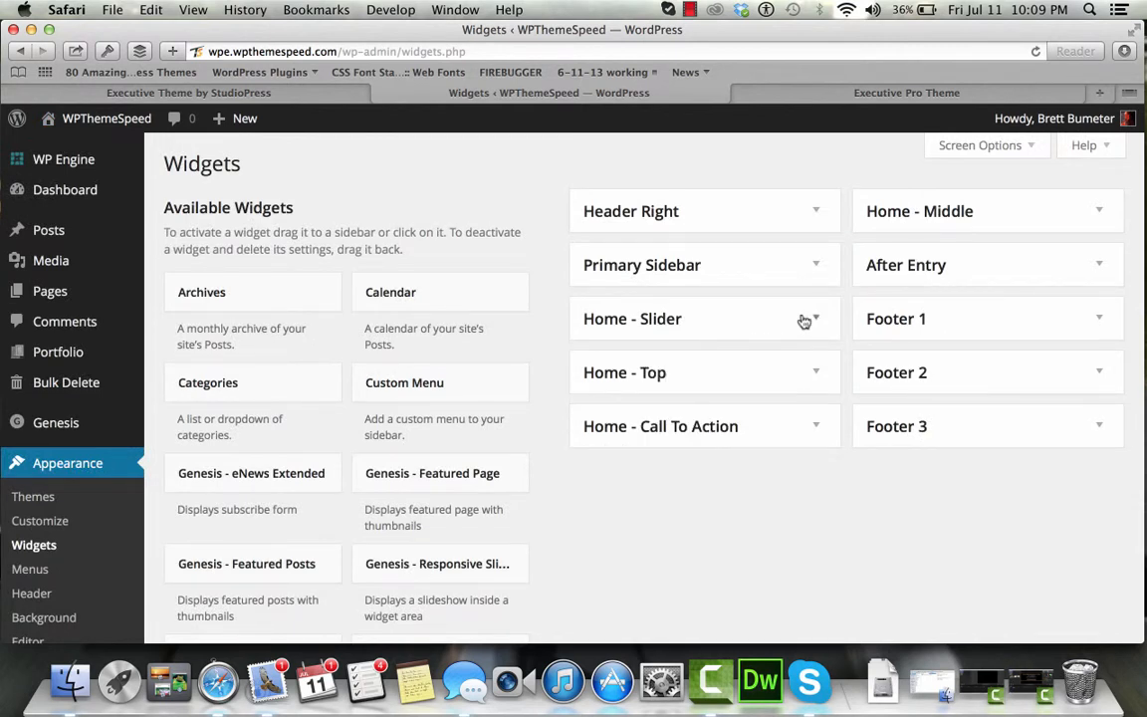
{"action": "left_click", "coordinate": [816, 427]}
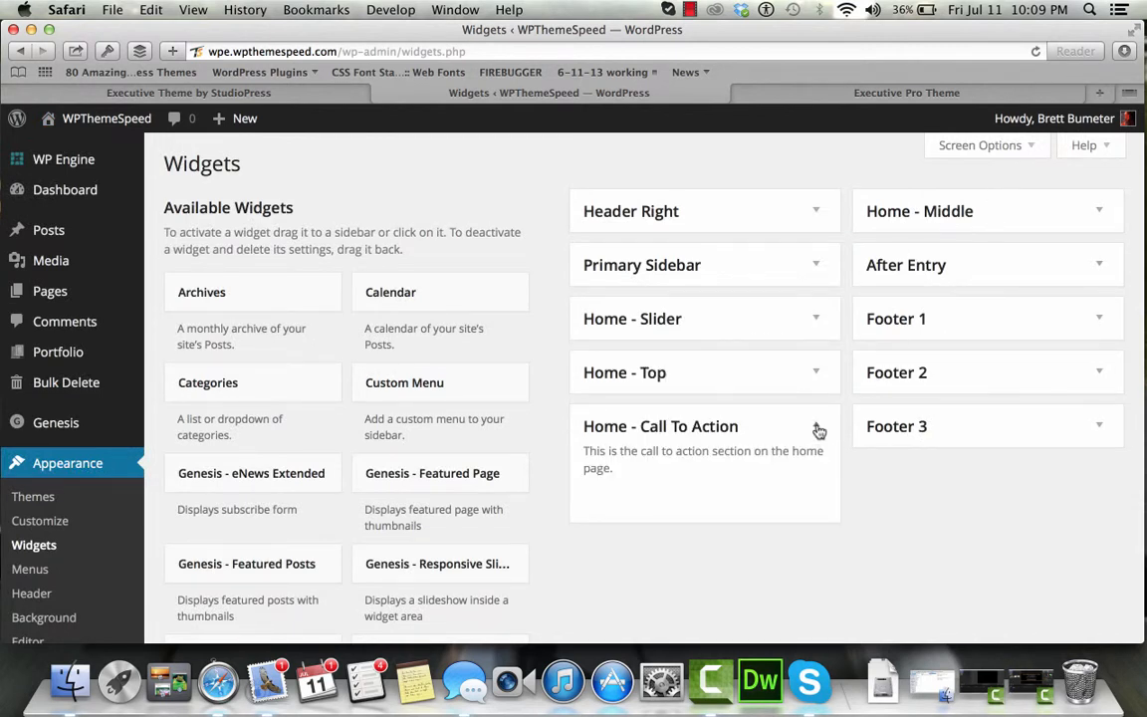
Review the Executive Pro demo home page from its slider through the featured pages and call to action banner to the footer
{"action": "key", "text": "super+shift+bracketleft"}
{"action": "scroll", "coordinate": [567, 326], "scroll_direction": "up", "scroll_amount": 3}
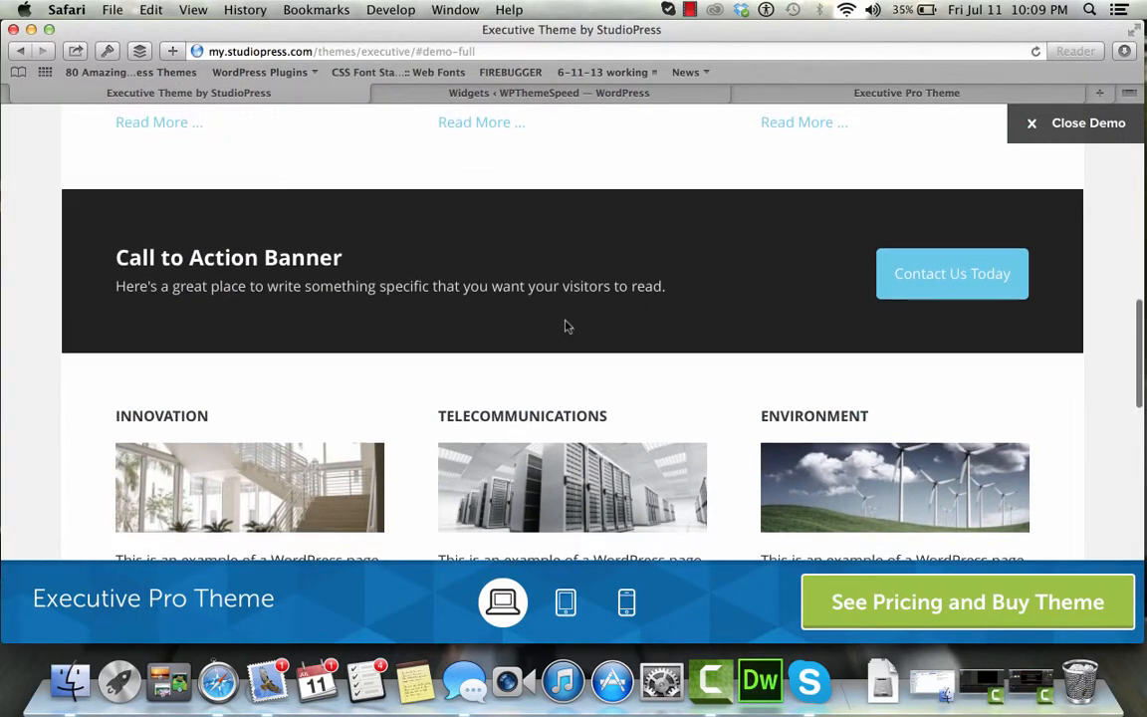
{"action": "scroll", "coordinate": [566, 326], "scroll_direction": "up", "scroll_amount": 10}
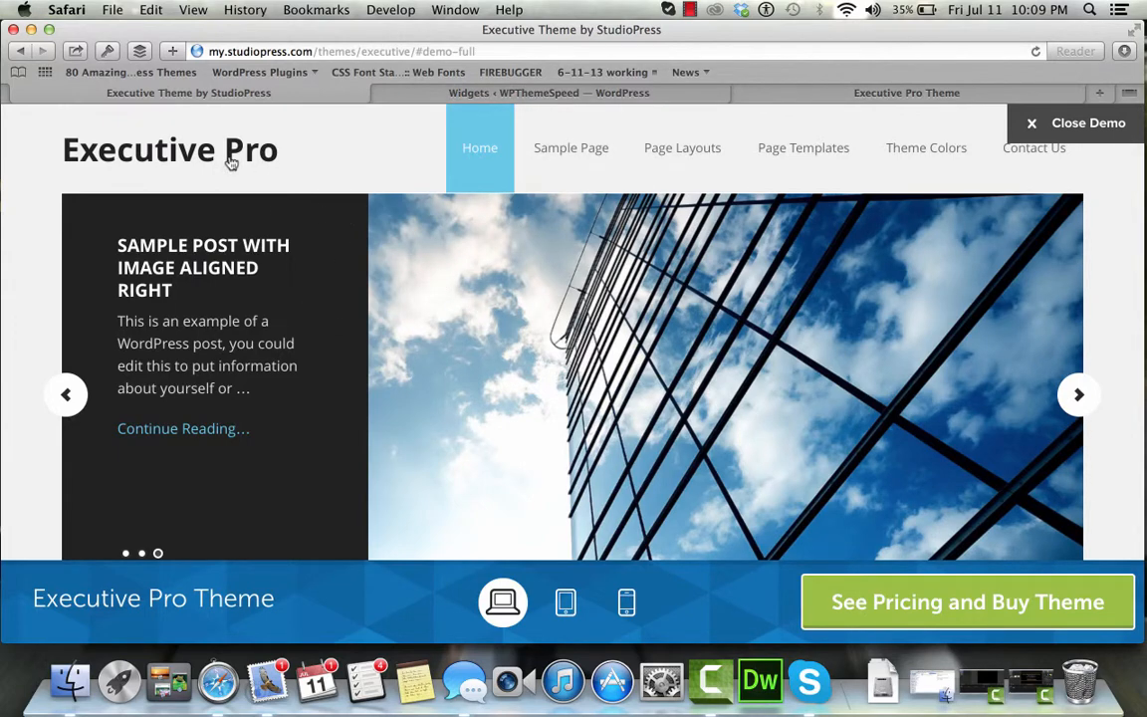
{"action": "left_click", "coordinate": [1079, 397]}
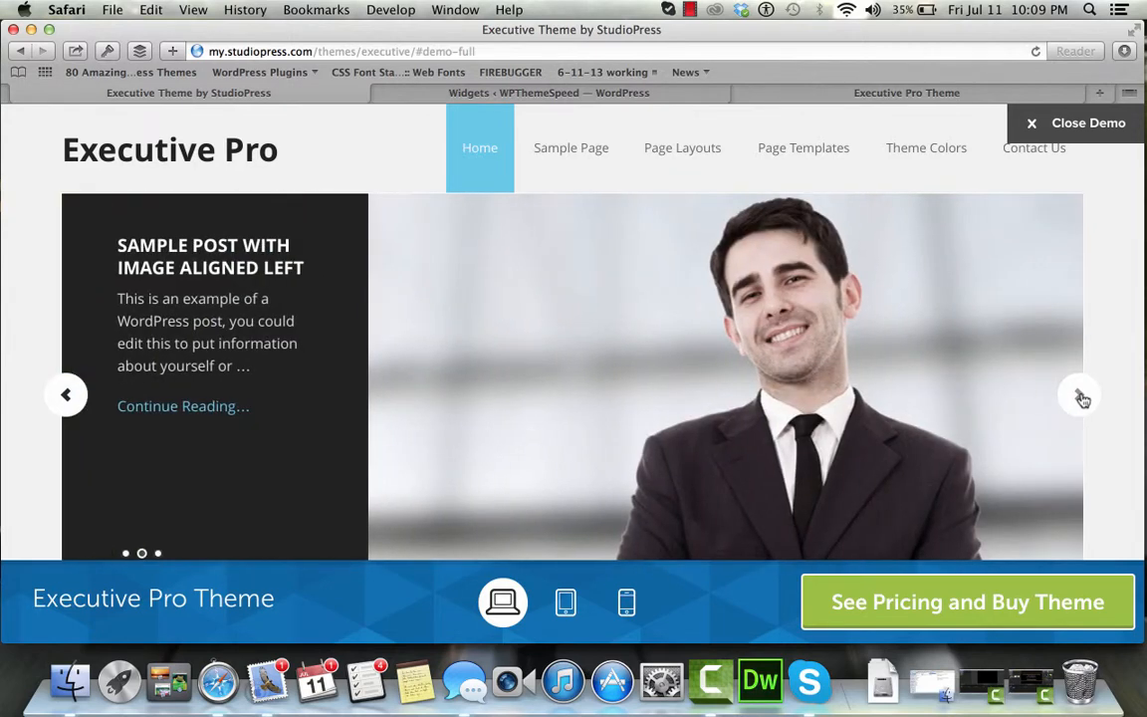
{"action": "scroll", "coordinate": [983, 400], "scroll_direction": "down", "scroll_amount": 5}
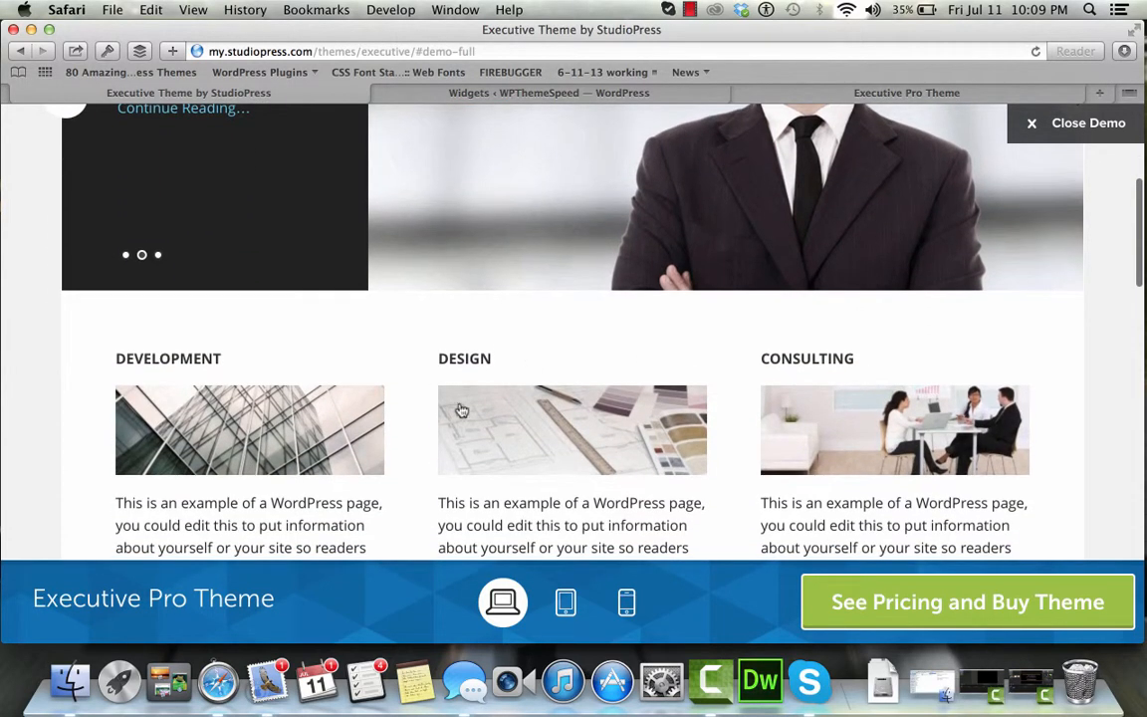
{"action": "scroll", "coordinate": [488, 424], "scroll_direction": "down", "scroll_amount": 3}
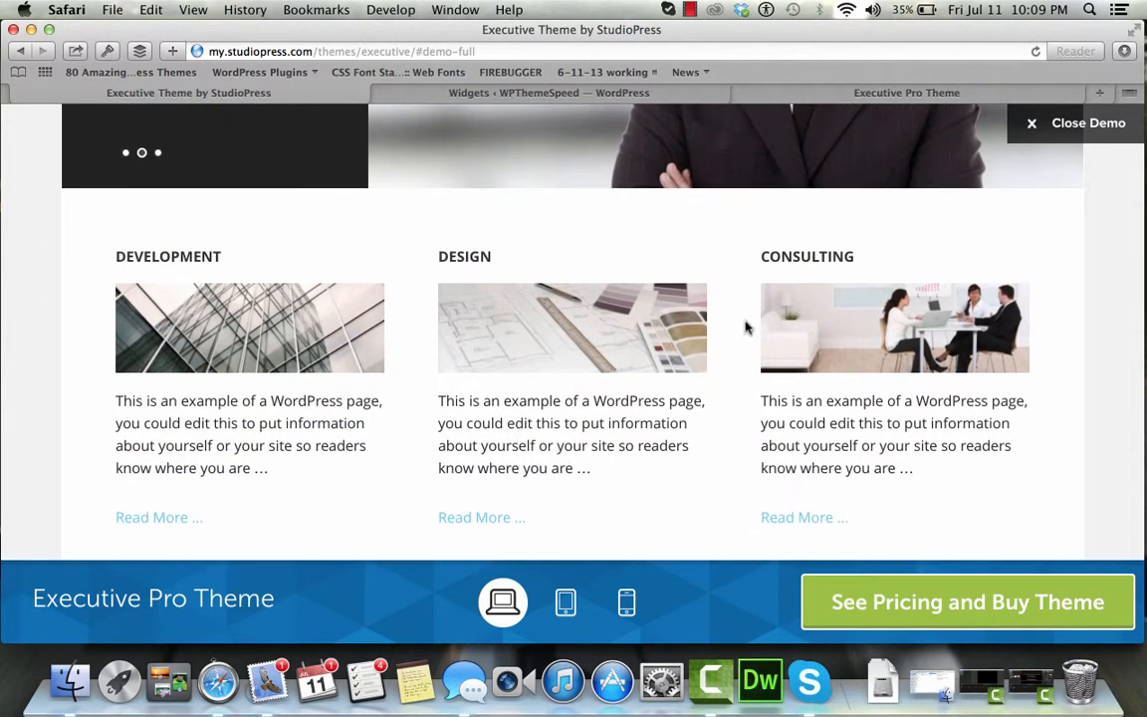
{"action": "scroll", "coordinate": [685, 349], "scroll_direction": "down", "scroll_amount": 1}
{"action": "scroll", "coordinate": [684, 349], "scroll_direction": "down", "scroll_amount": 5}
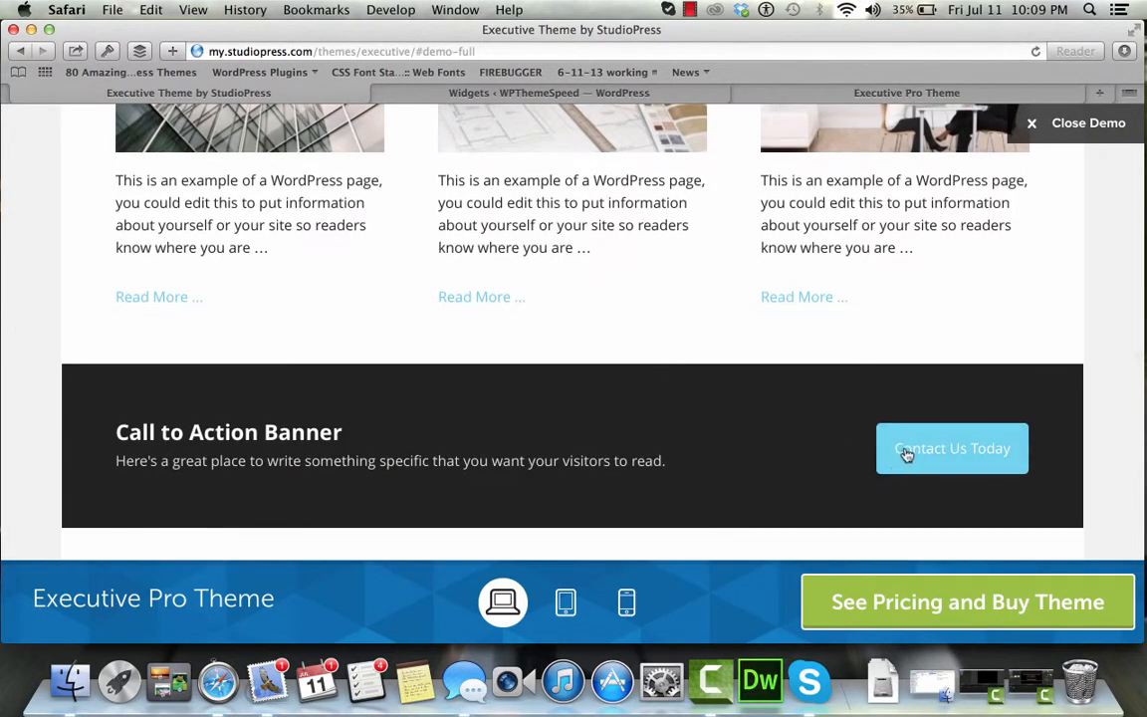
{"action": "scroll", "coordinate": [748, 441], "scroll_direction": "down", "scroll_amount": 5}
{"action": "scroll", "coordinate": [748, 442], "scroll_direction": "down", "scroll_amount": 1}
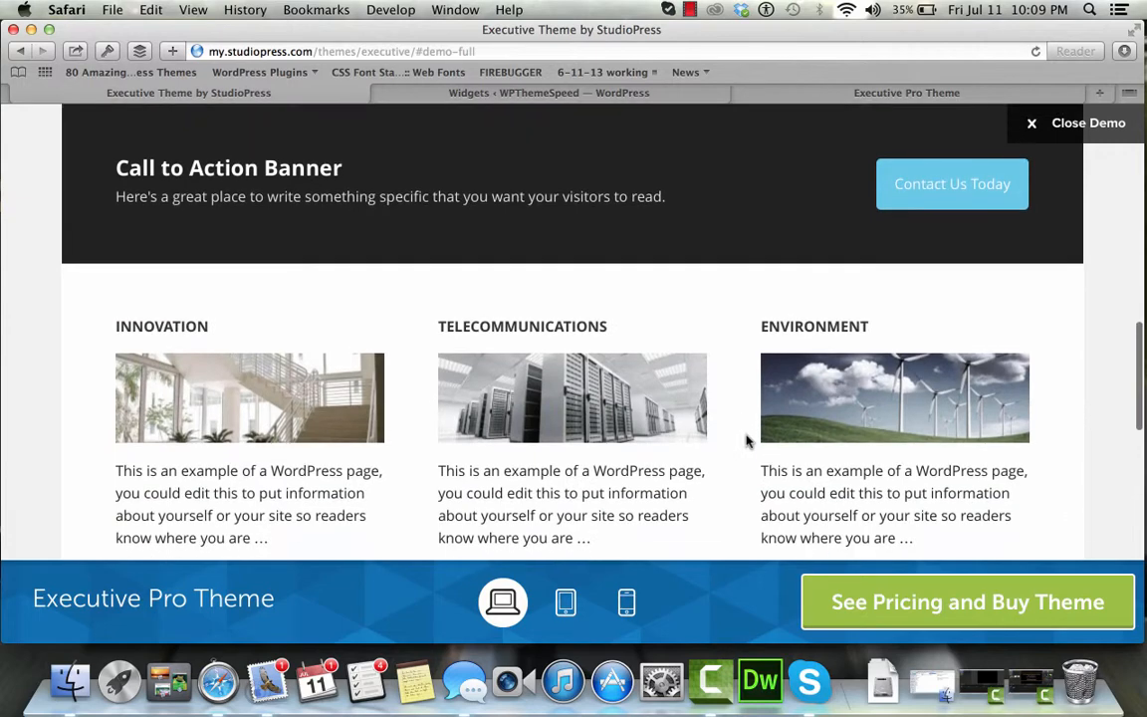
{"action": "scroll", "coordinate": [389, 433], "scroll_direction": "down", "scroll_amount": 1}
{"action": "scroll", "coordinate": [389, 433], "scroll_direction": "down", "scroll_amount": 10}
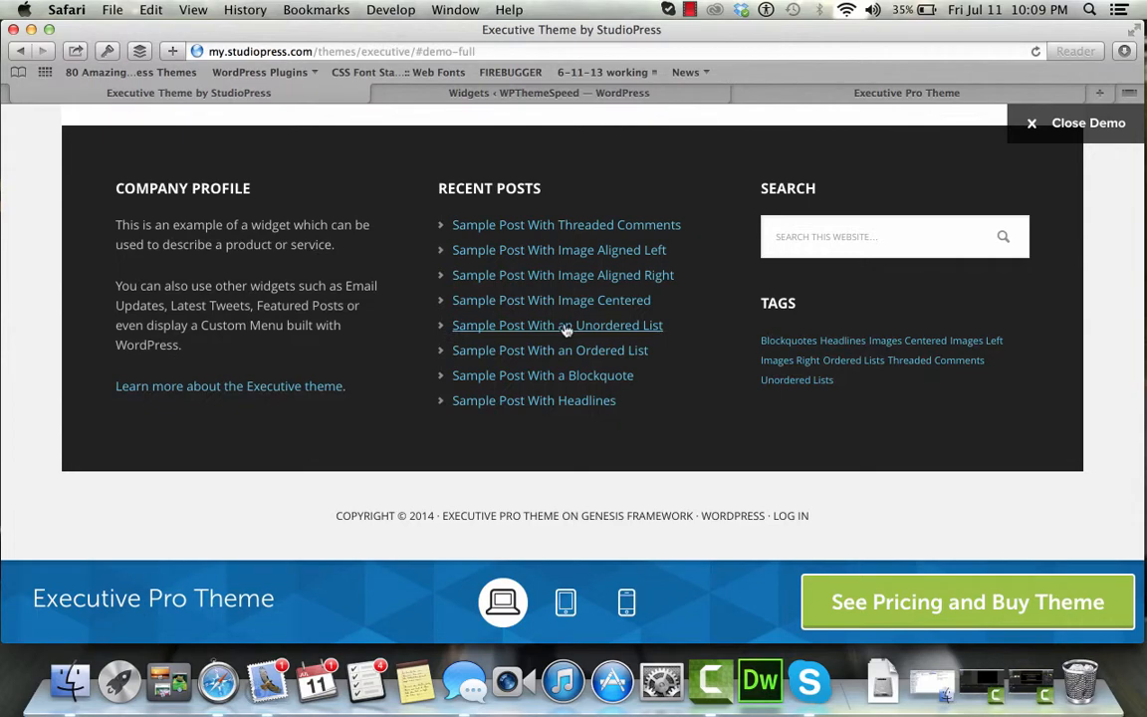
{"action": "scroll", "coordinate": [564, 330], "scroll_direction": "up", "scroll_amount": 15}
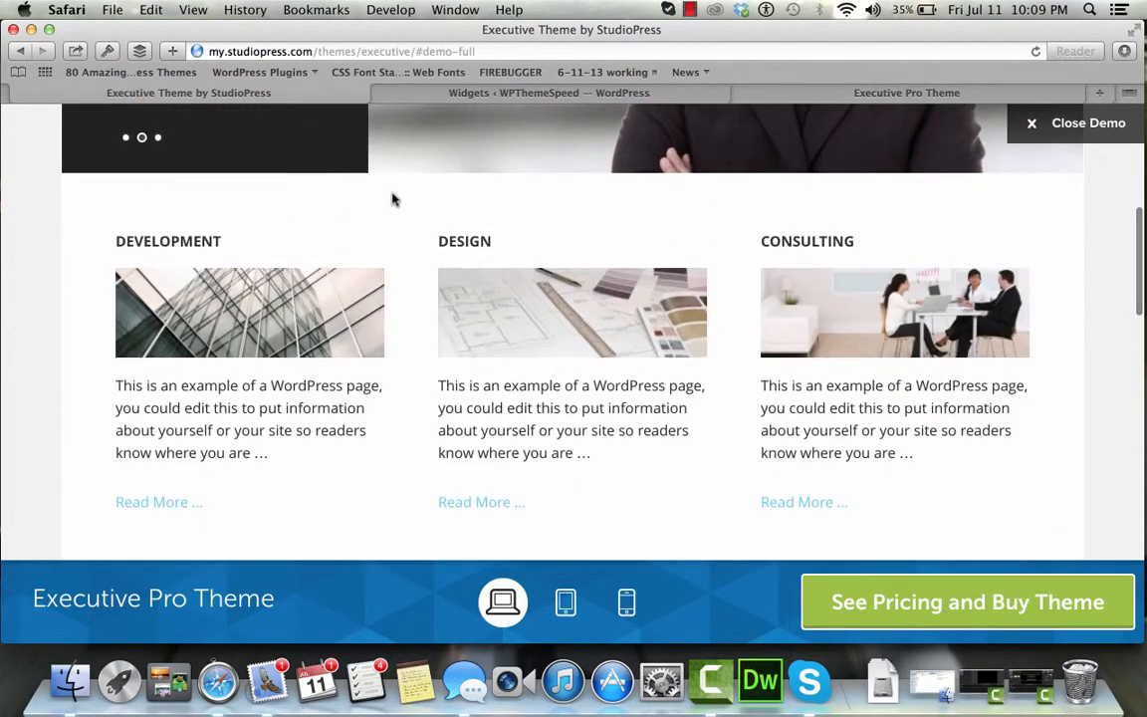
{"action": "scroll", "coordinate": [261, 113], "scroll_direction": "up", "scroll_amount": 8}
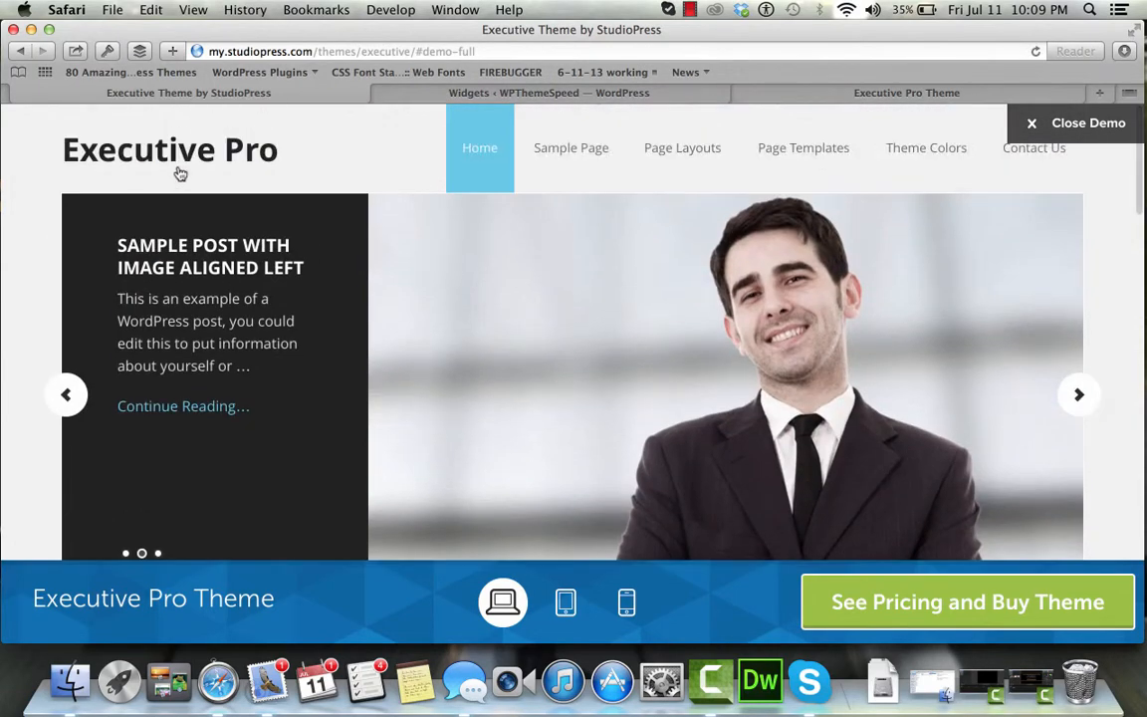
Inspect the demo's Call to Action Banner heading, expand its textwidget markup and copy the enclosing widget-wrap div as HTML
{"action": "scroll", "coordinate": [180, 173], "scroll_direction": "down", "scroll_amount": 6}
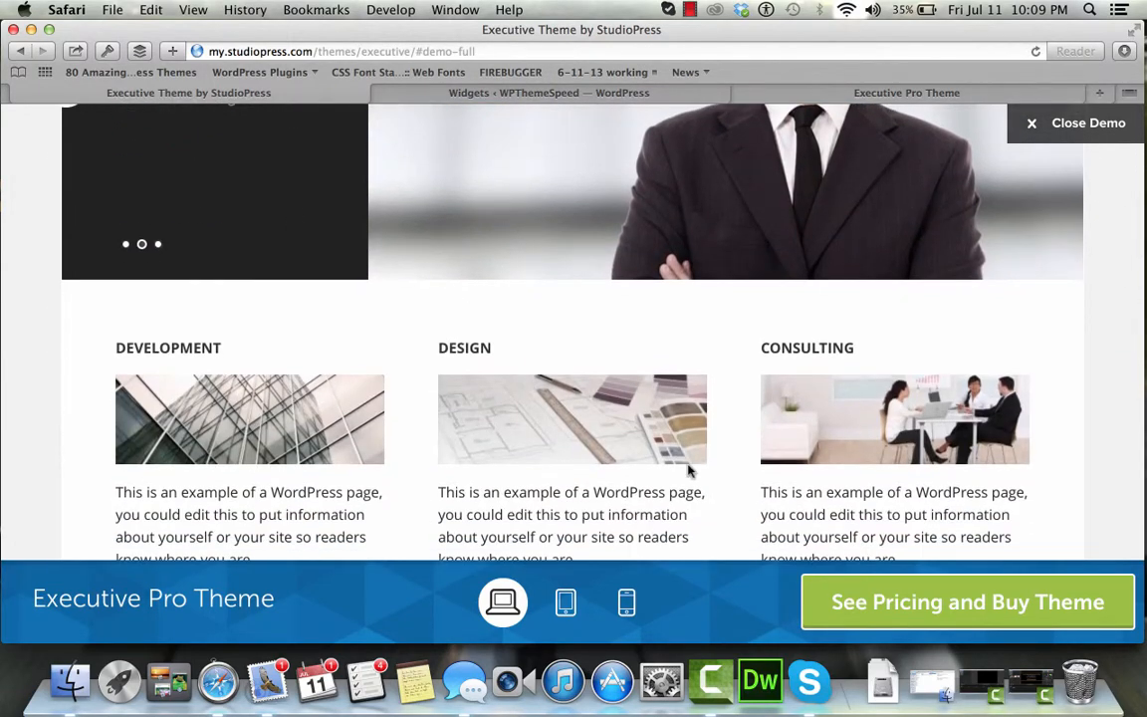
{"action": "scroll", "coordinate": [687, 466], "scroll_direction": "down", "scroll_amount": 7}
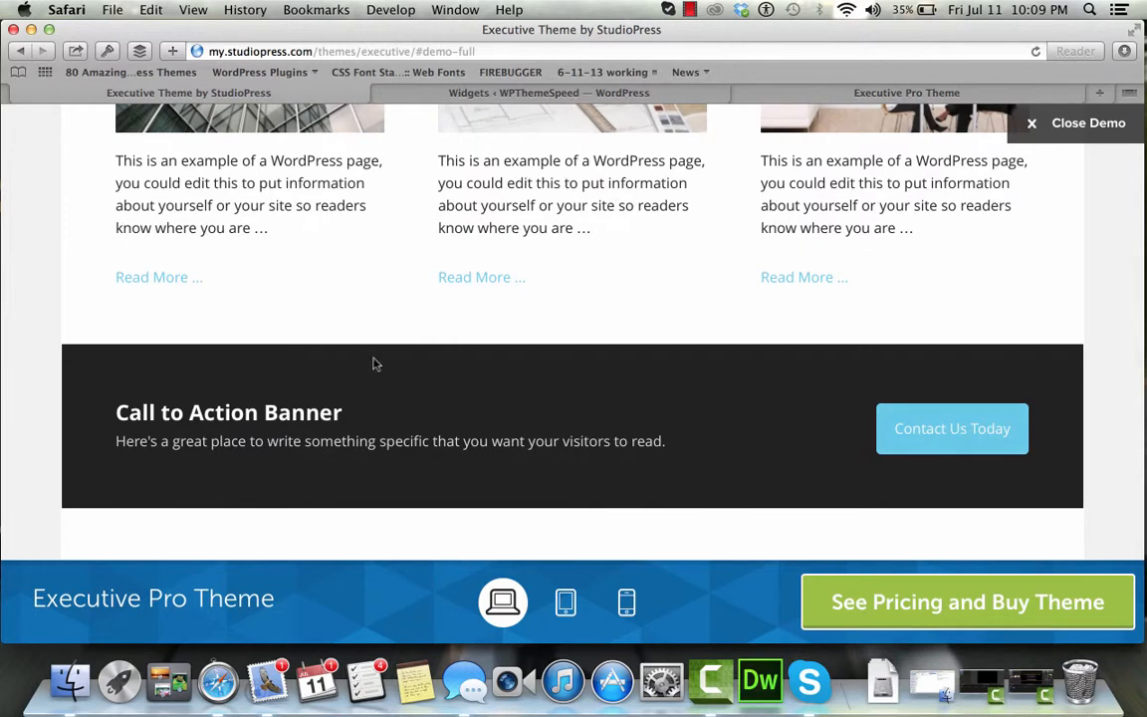
{"action": "right_click", "coordinate": [318, 416]}
{"action": "left_click", "coordinate": [378, 576]}
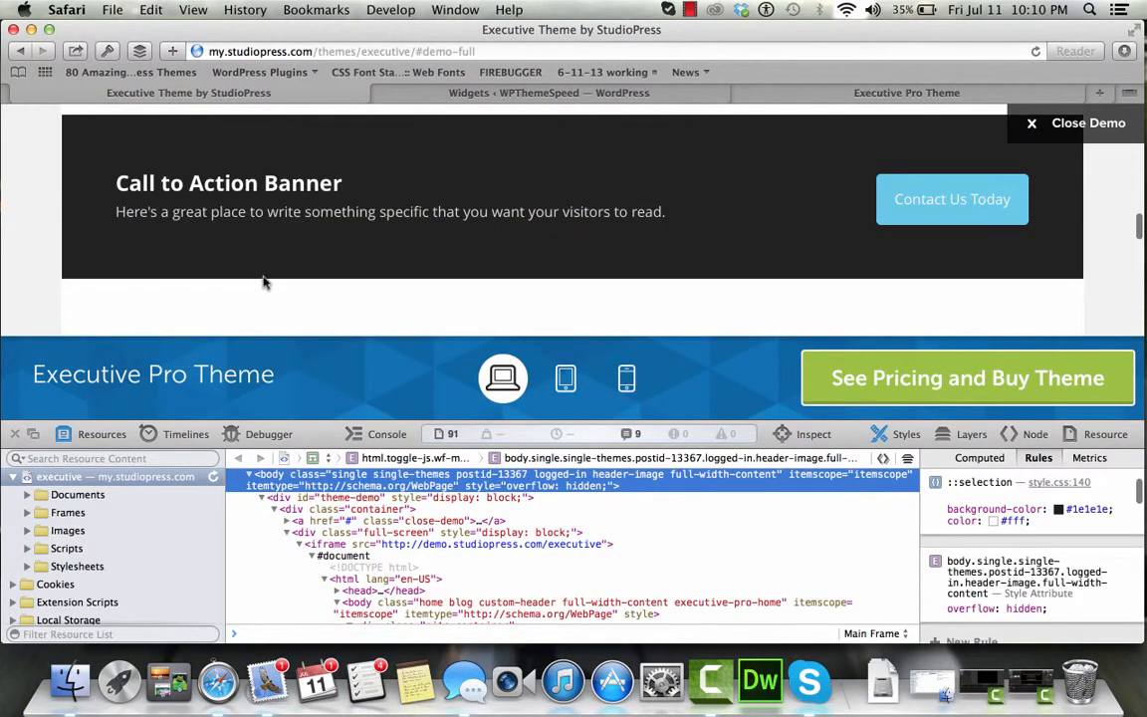
{"action": "right_click", "coordinate": [221, 185]}
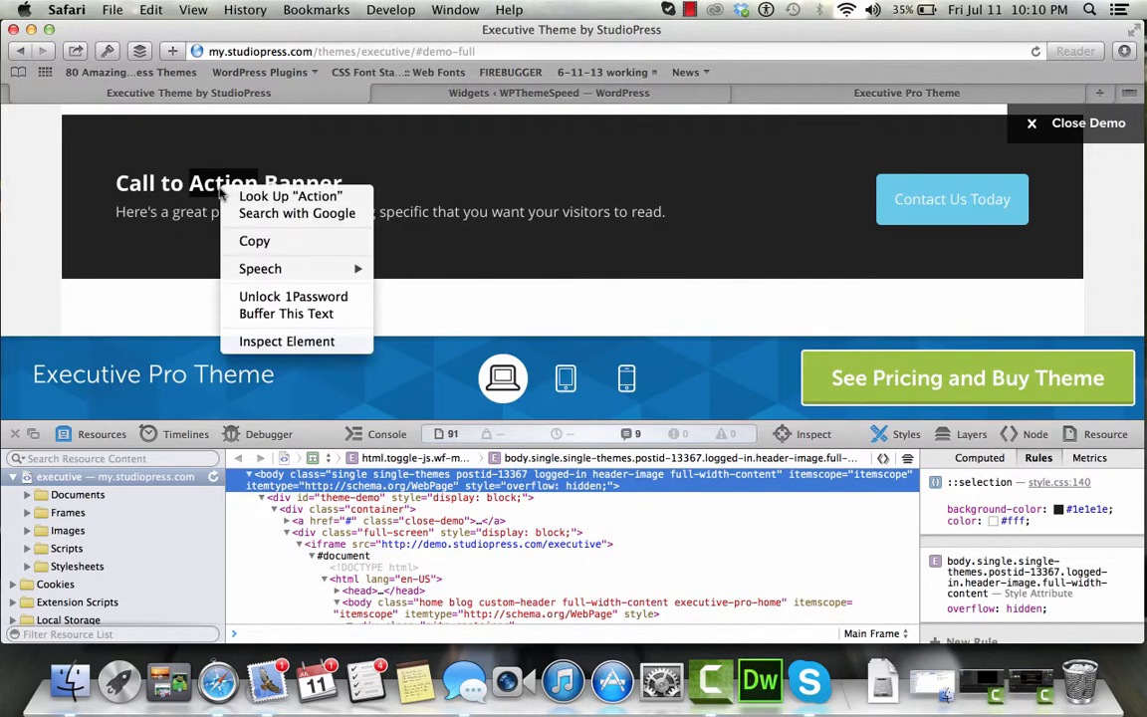
{"action": "left_click", "coordinate": [251, 335]}
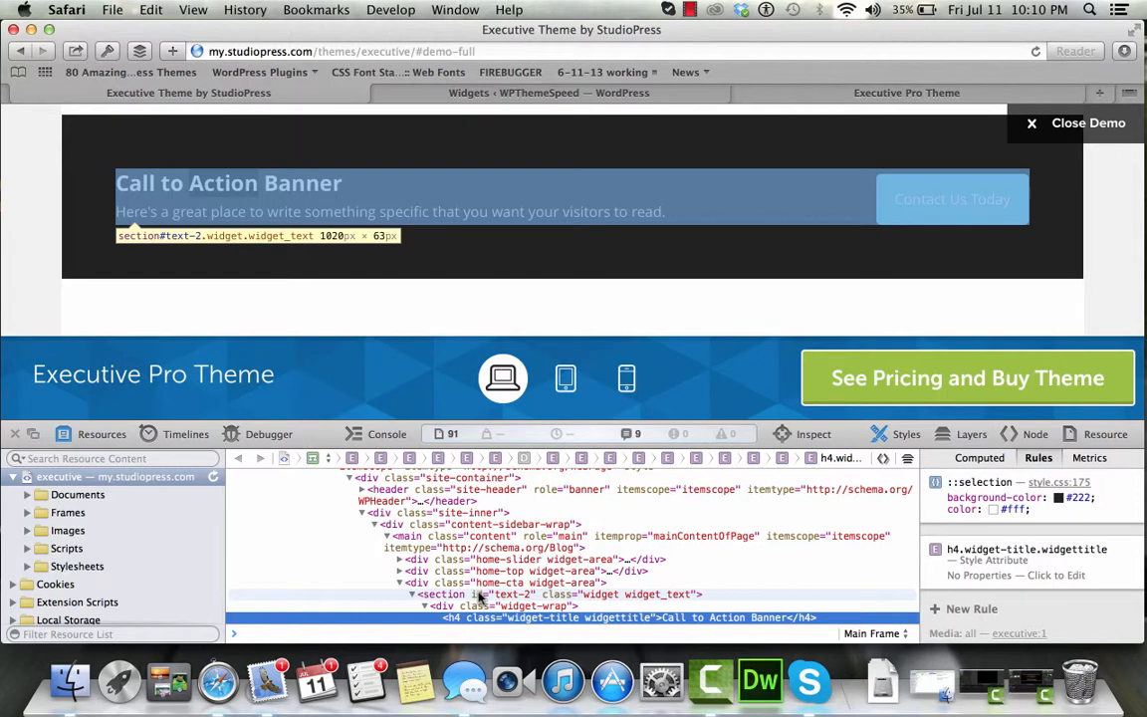
{"action": "scroll", "coordinate": [468, 588], "scroll_direction": "down", "scroll_amount": 2}
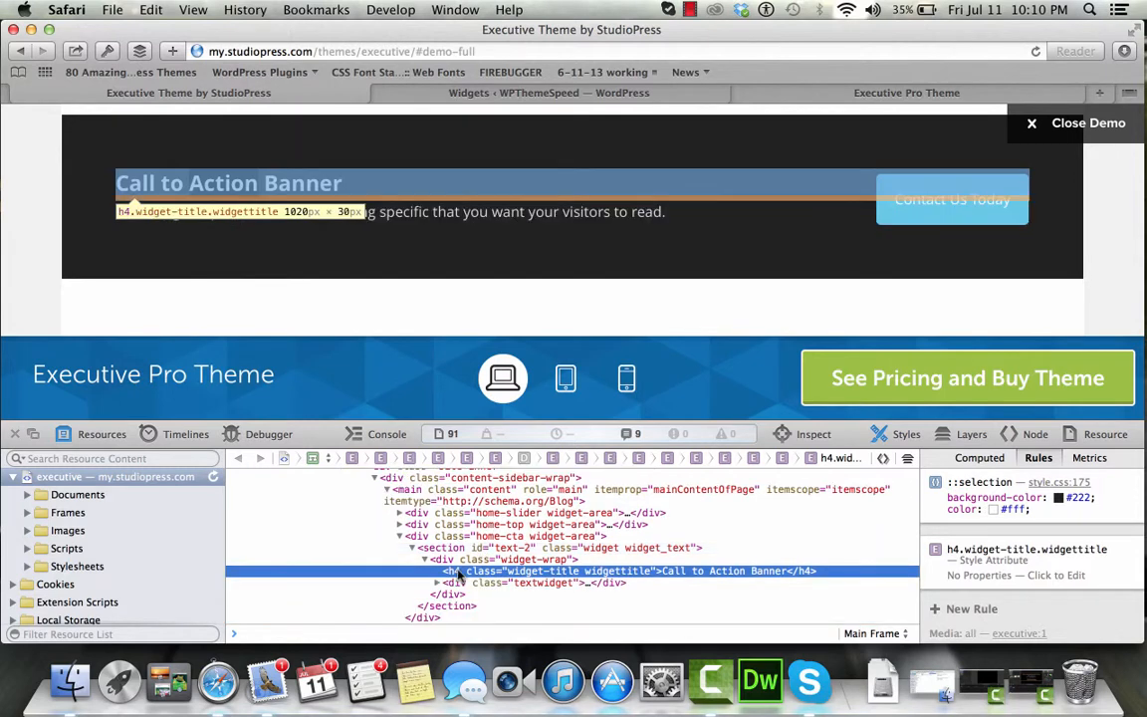
{"action": "left_click", "coordinate": [445, 582]}
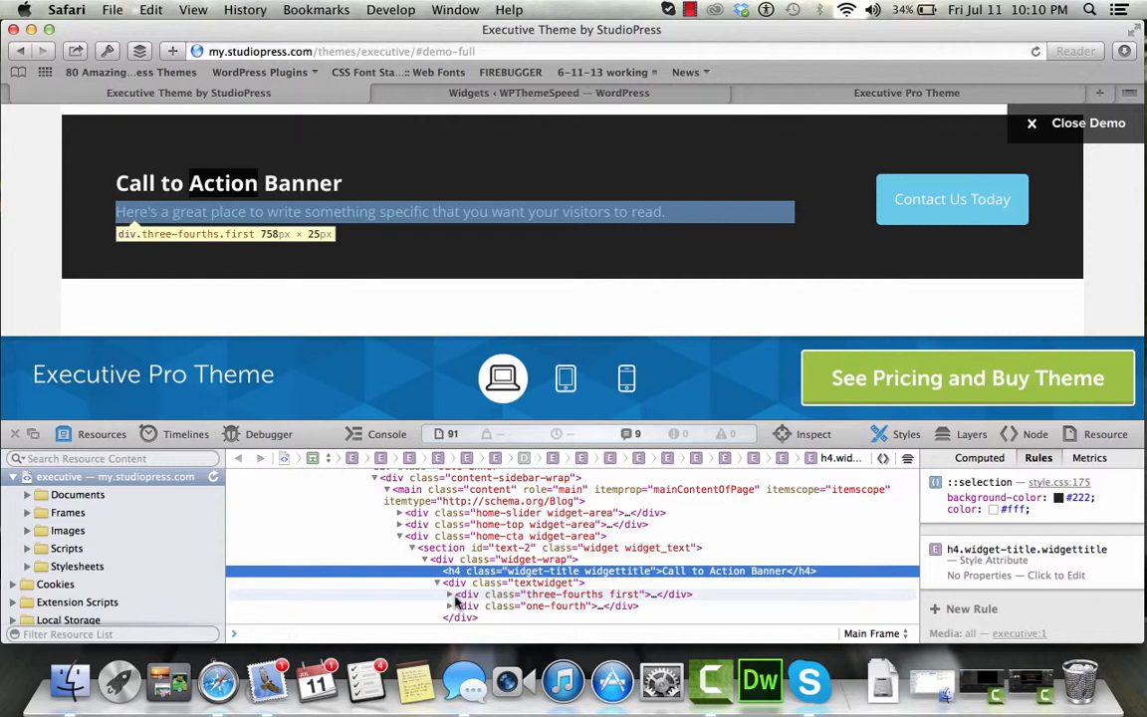
{"action": "scroll", "coordinate": [454, 598], "scroll_direction": "down", "scroll_amount": 1}
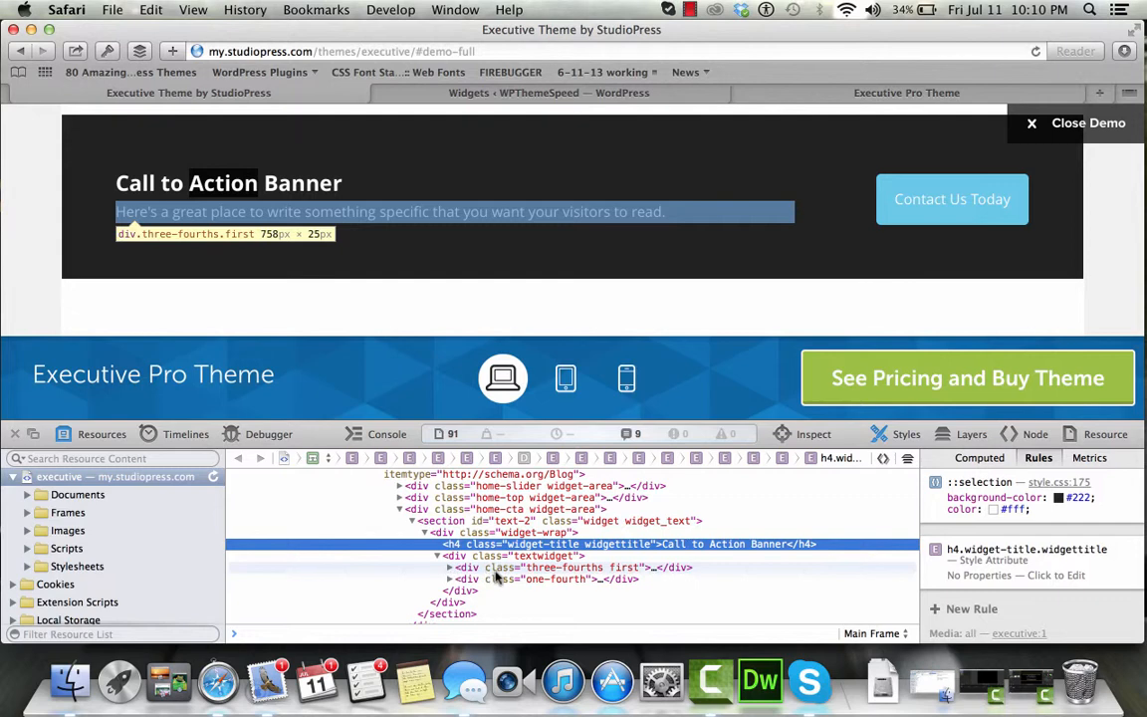
{"action": "left_click", "coordinate": [449, 567]}
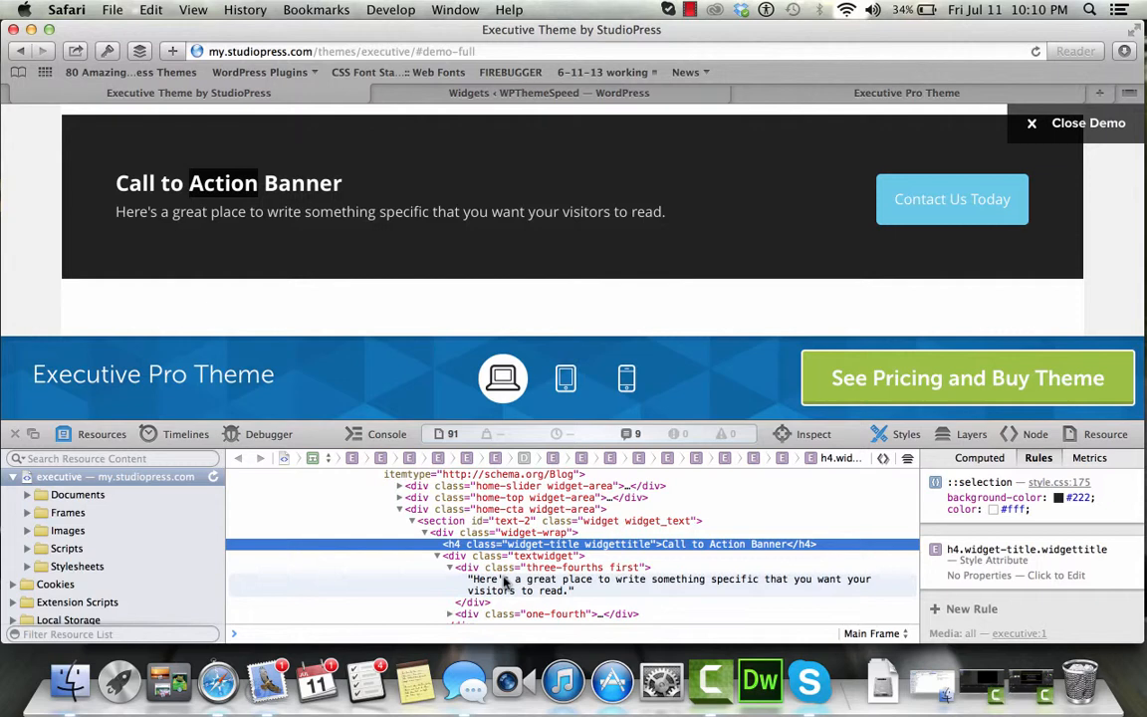
{"action": "right_click", "coordinate": [474, 536]}
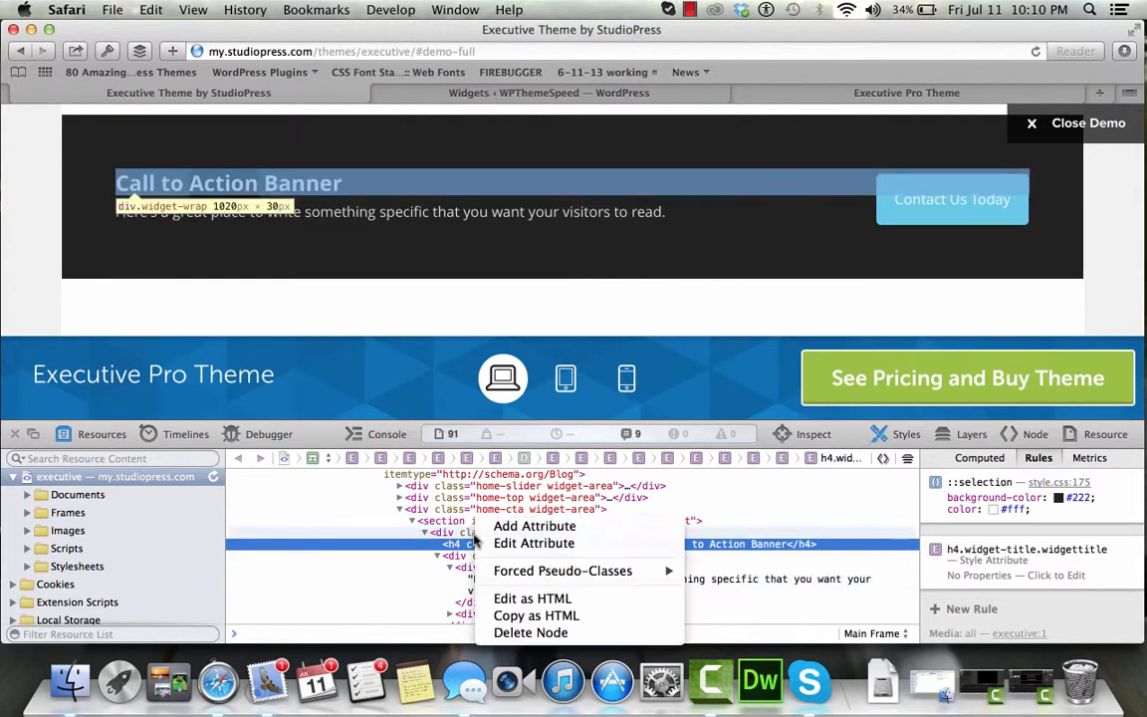
{"action": "left_click", "coordinate": [506, 617]}
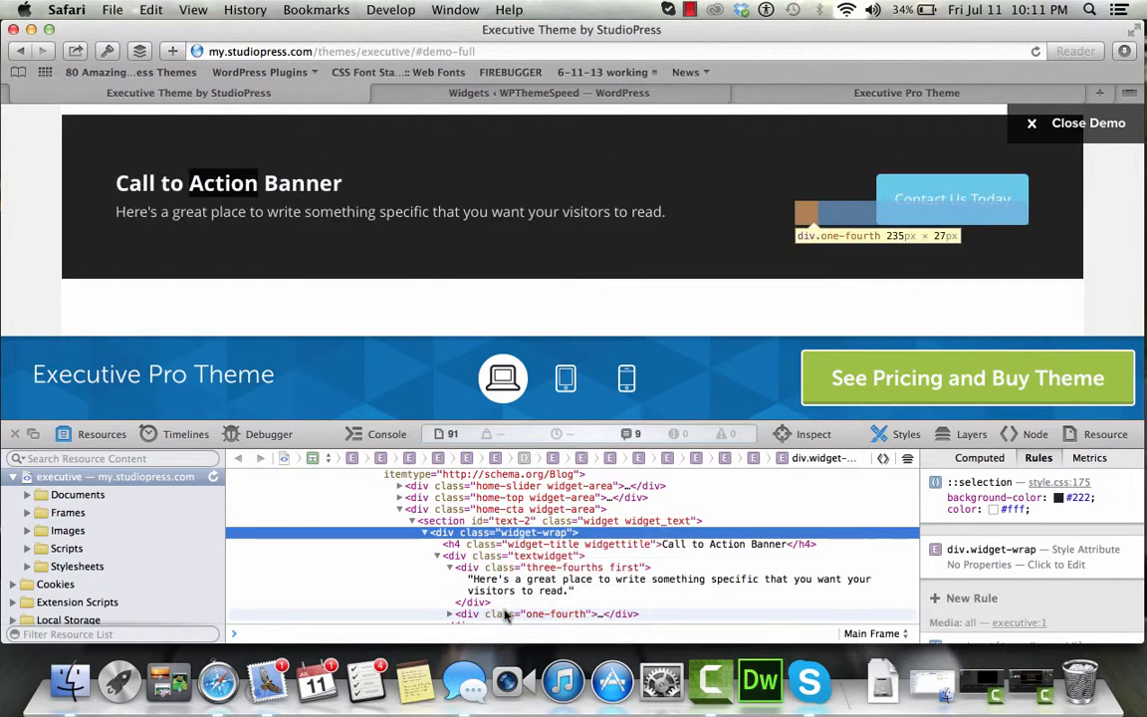
Add a Text widget to the Home - Call To Action area on the site's Widgets page
{"action": "left_click", "coordinate": [542, 95]}
{"action": "scroll", "coordinate": [528, 503], "scroll_direction": "down", "scroll_amount": 1}
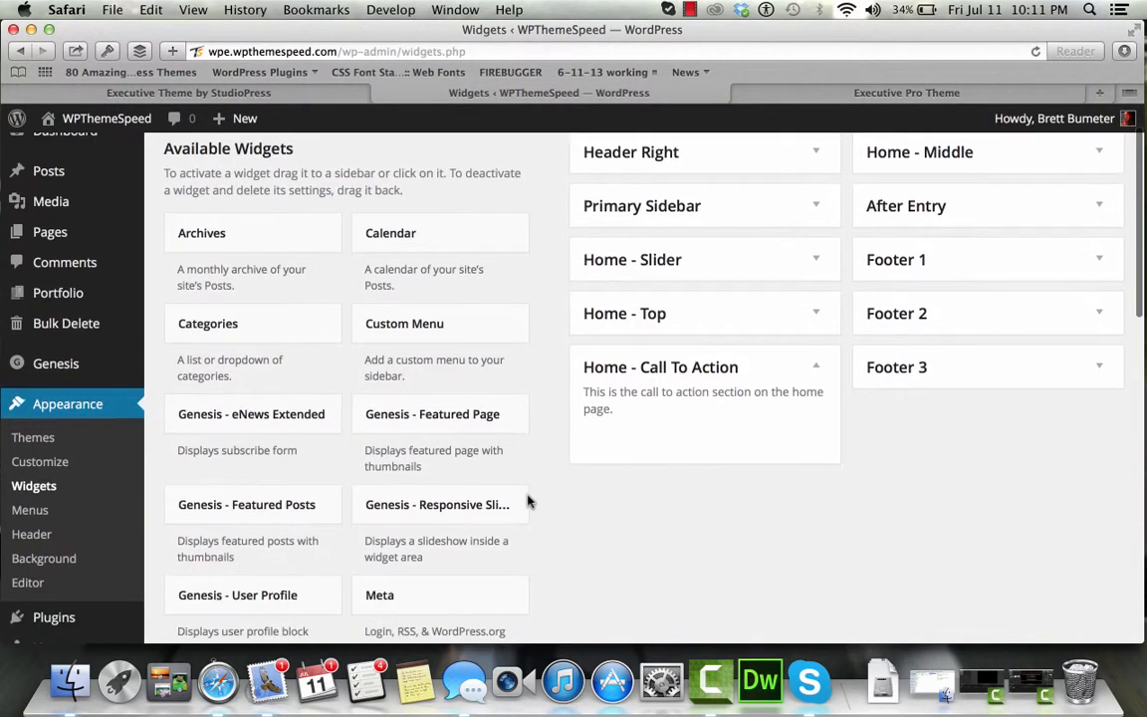
{"action": "scroll", "coordinate": [528, 503], "scroll_direction": "down", "scroll_amount": 7}
{"action": "scroll", "coordinate": [528, 500], "scroll_direction": "down", "scroll_amount": 2}
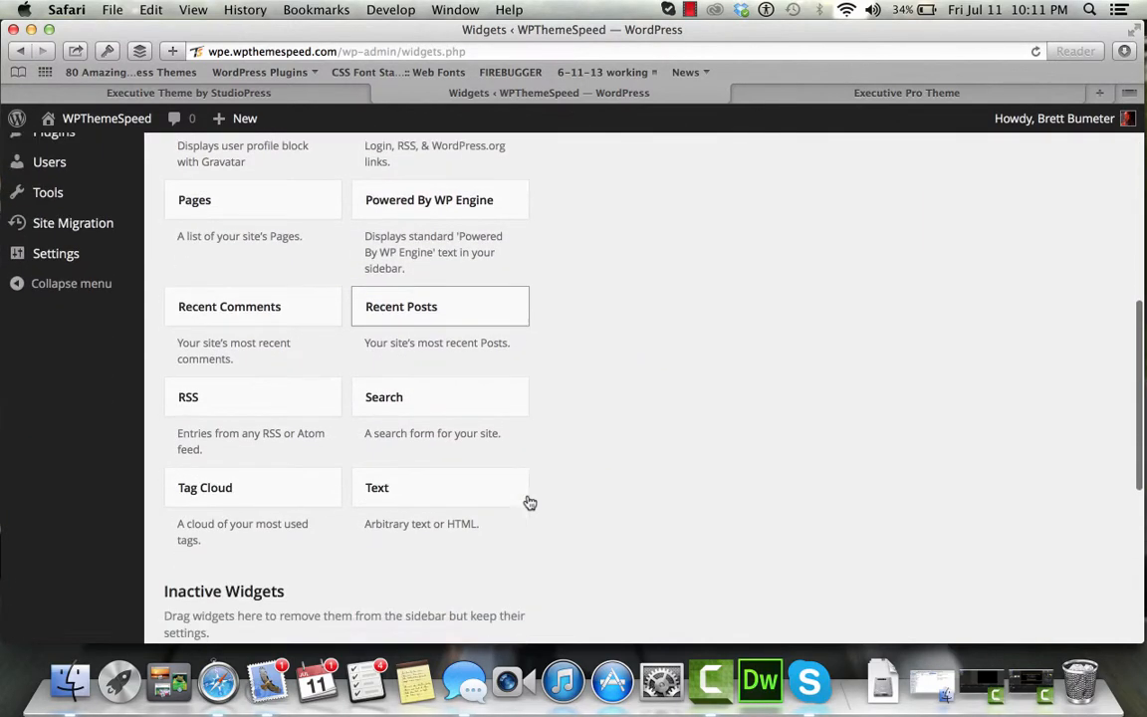
{"action": "left_click", "coordinate": [486, 480]}
{"action": "scroll", "coordinate": [596, 490], "scroll_direction": "down", "scroll_amount": 2}
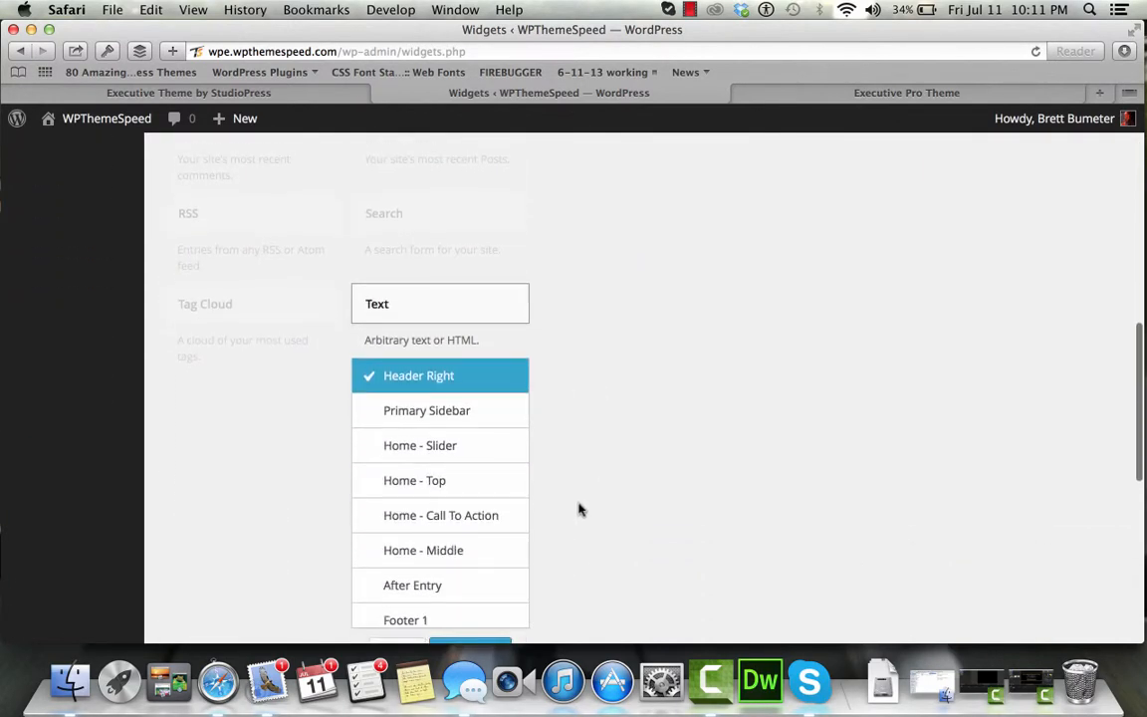
{"action": "left_click", "coordinate": [488, 518]}
{"action": "scroll", "coordinate": [593, 534], "scroll_direction": "down", "scroll_amount": 2}
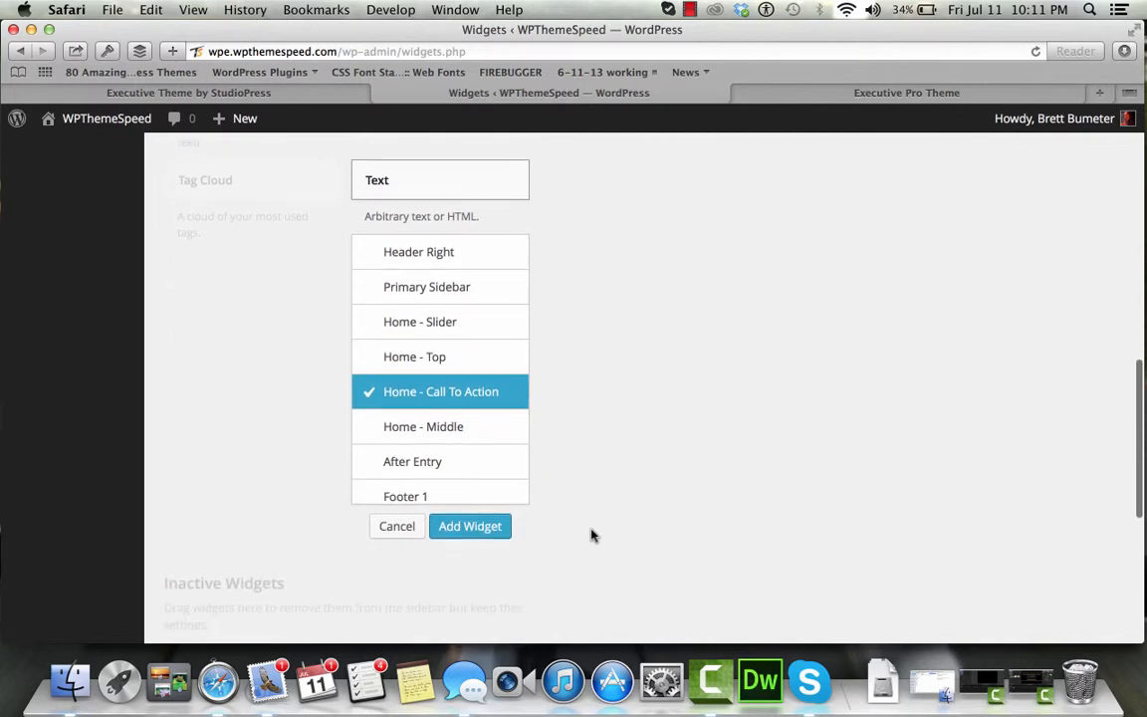
{"action": "left_click", "coordinate": [470, 527]}
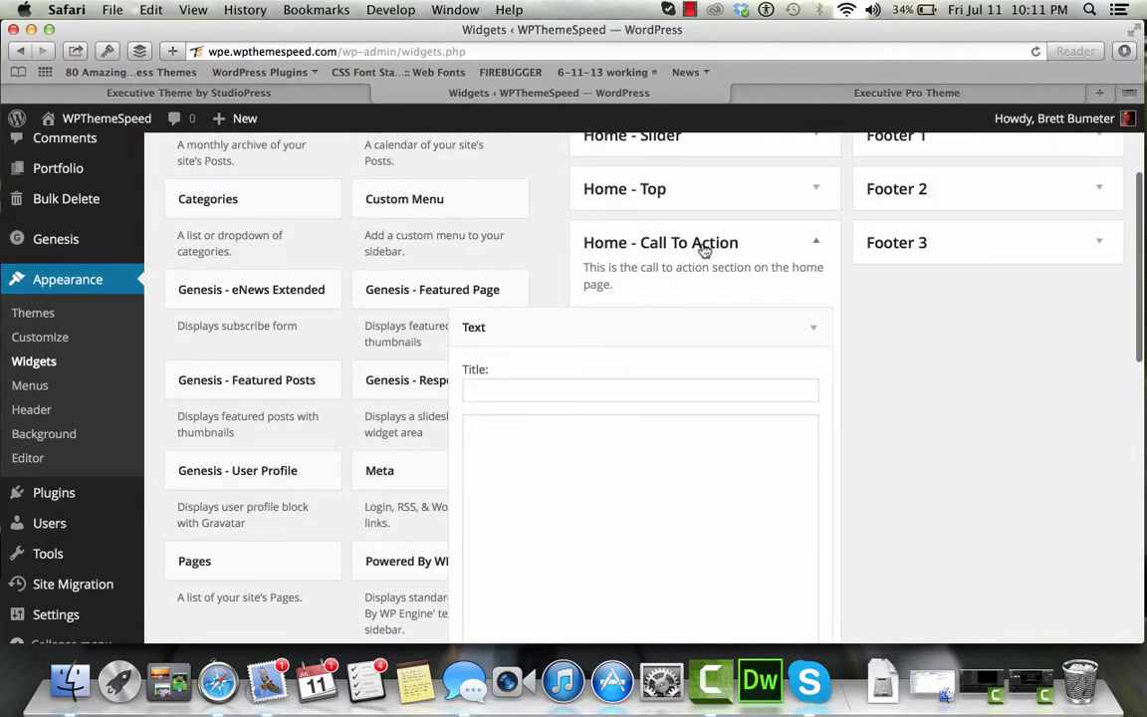
Paste the copied banner HTML into the Text widget's content and delete the outer widget-wrap div's opening and closing tags
{"action": "left_click", "coordinate": [608, 554]}
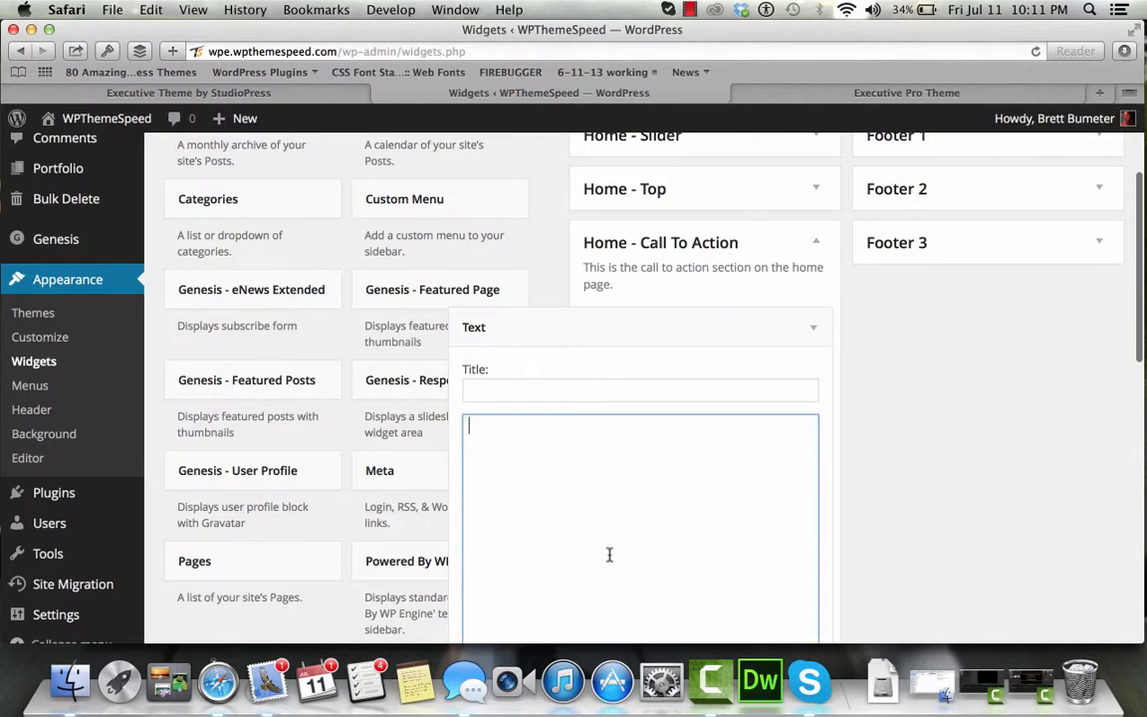
{"action": "key", "text": "super+v"}
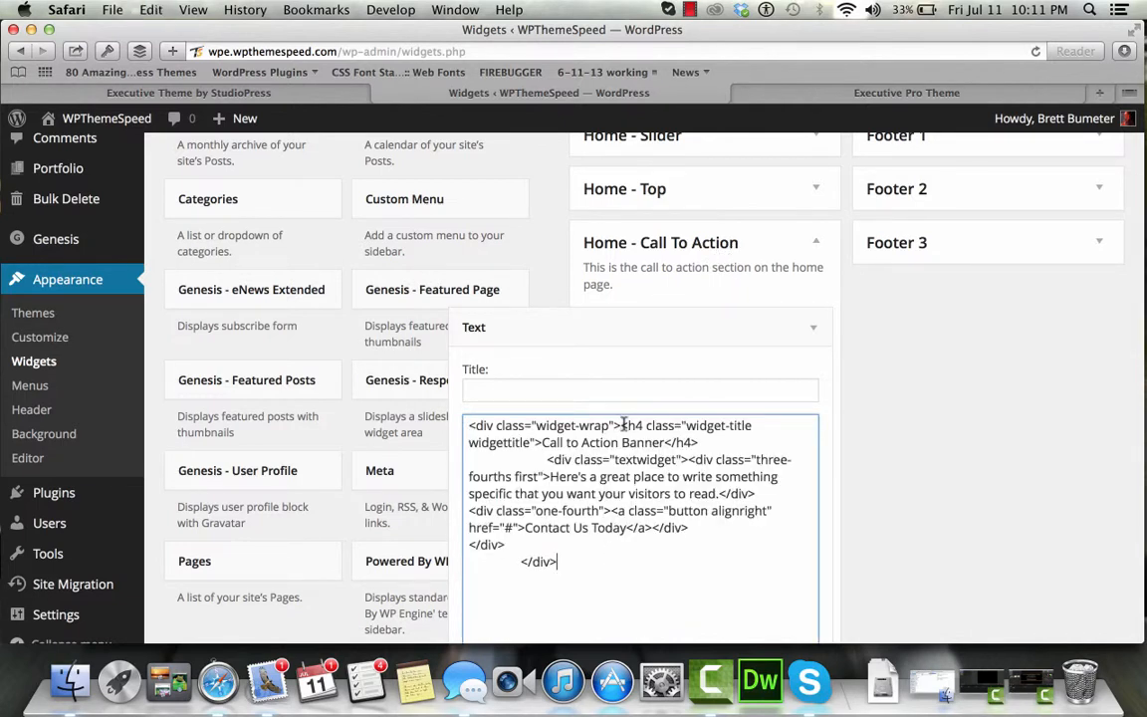
{"action": "key", "text": "super+shift+Left"}
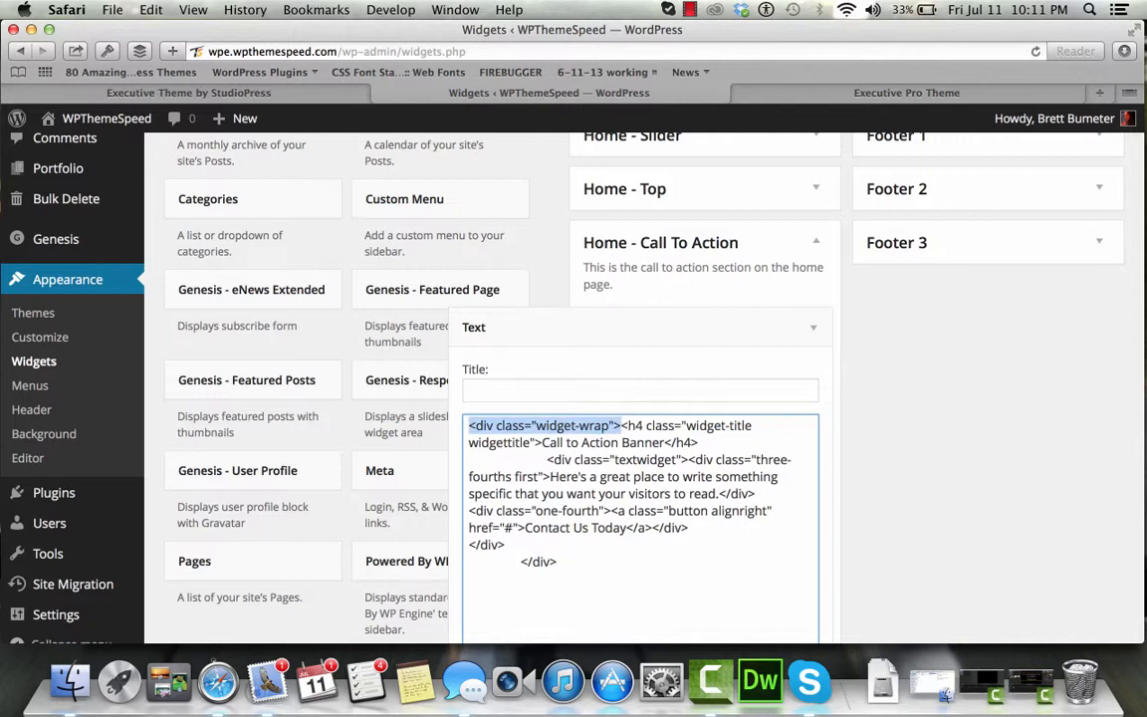
{"action": "key", "text": "BackSpace"}
{"action": "left_click_drag", "start_coordinate": [594, 564], "coordinate": [538, 546]}
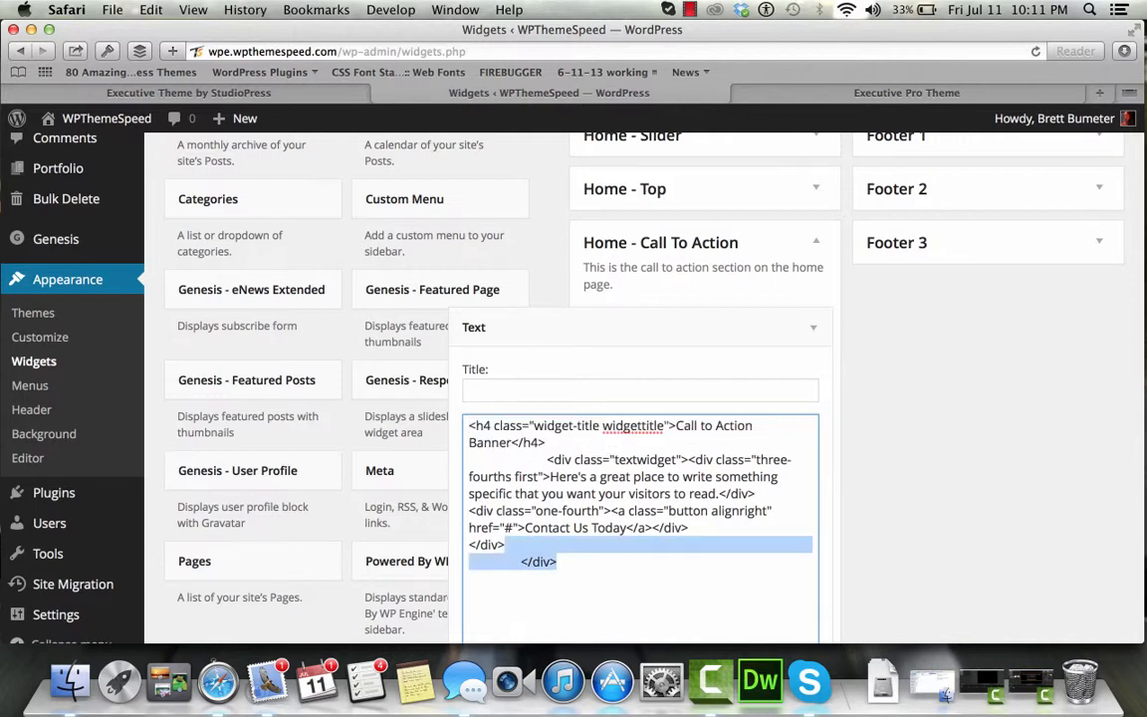
{"action": "key", "text": "BackSpace"}
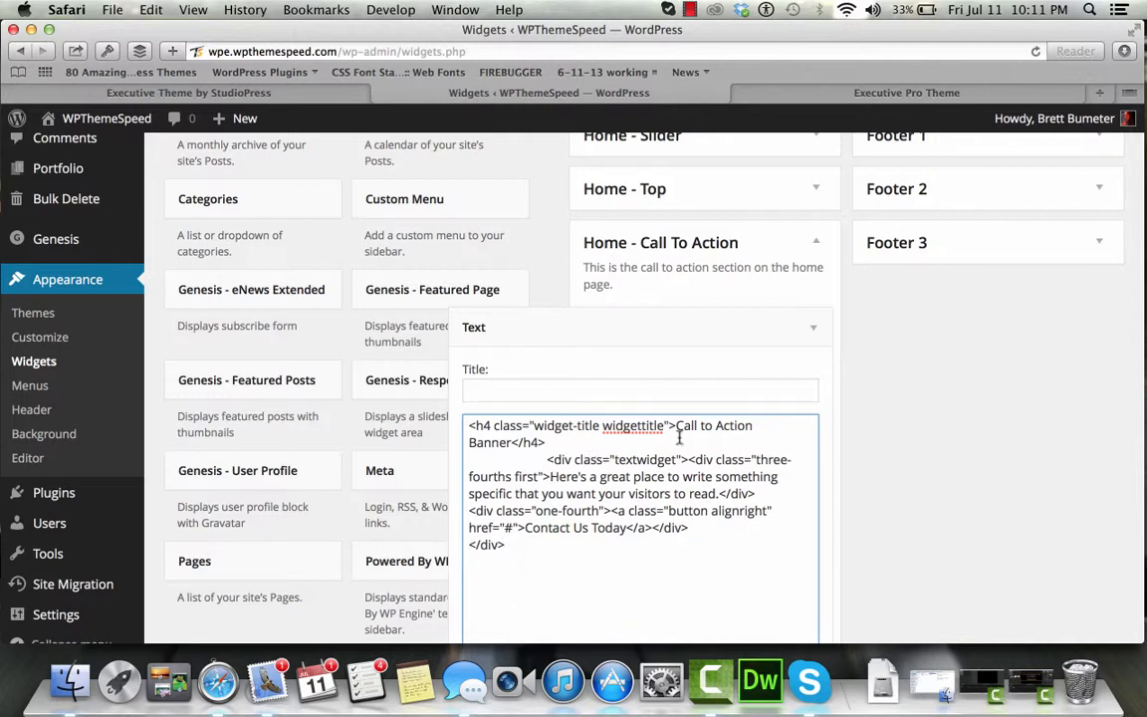
Reuse the heading text Call to Action Banner as the Text widget's title and delete the h4 heading from its content
{"action": "left_click", "coordinate": [512, 443], "text": "shift"}
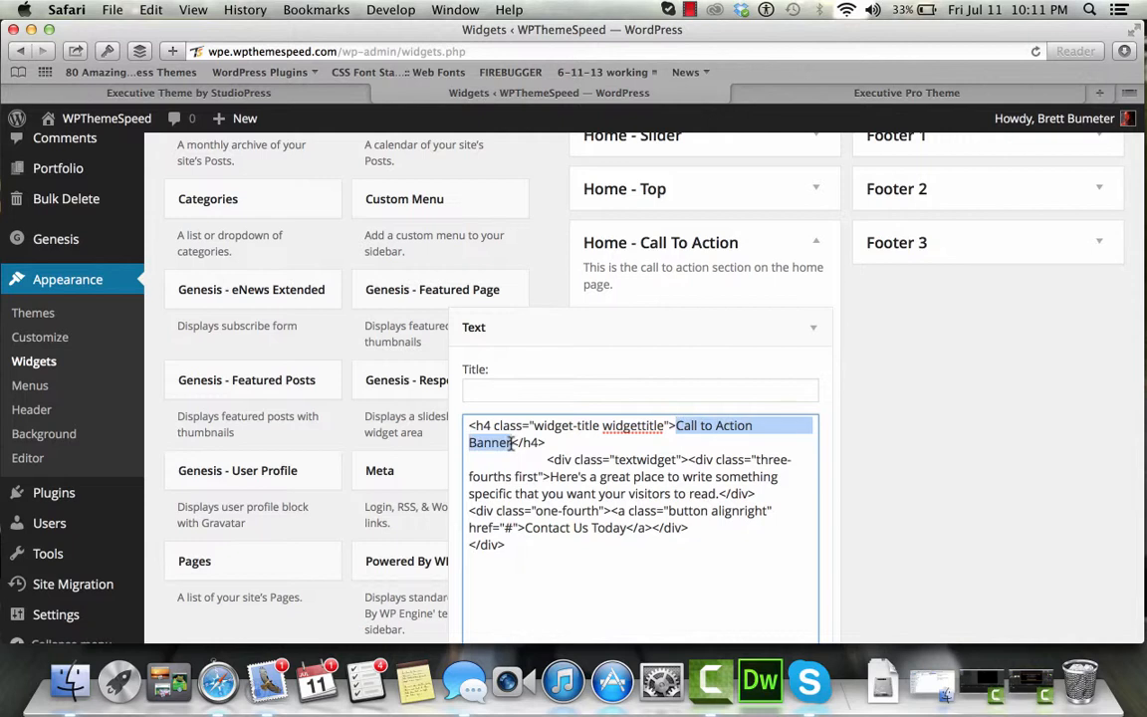
{"action": "left_click", "coordinate": [511, 391]}
{"action": "key", "text": "super+v"}
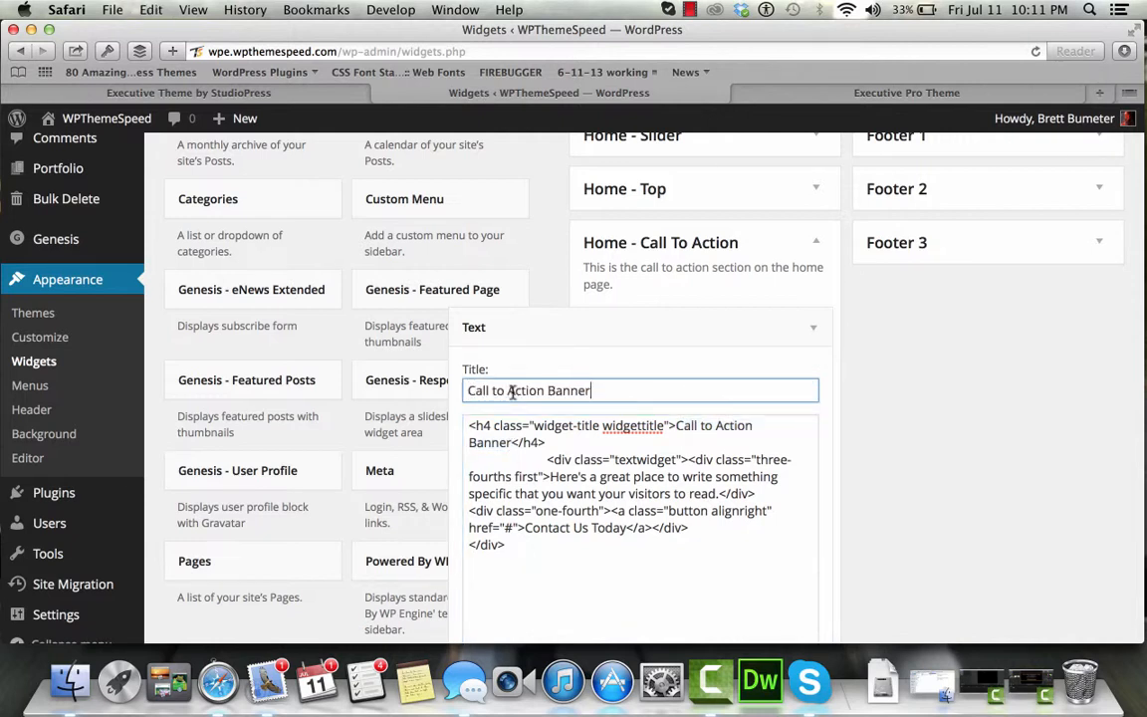
{"action": "left_click", "coordinate": [573, 442]}
{"action": "left_click", "coordinate": [469, 425], "text": "shift"}
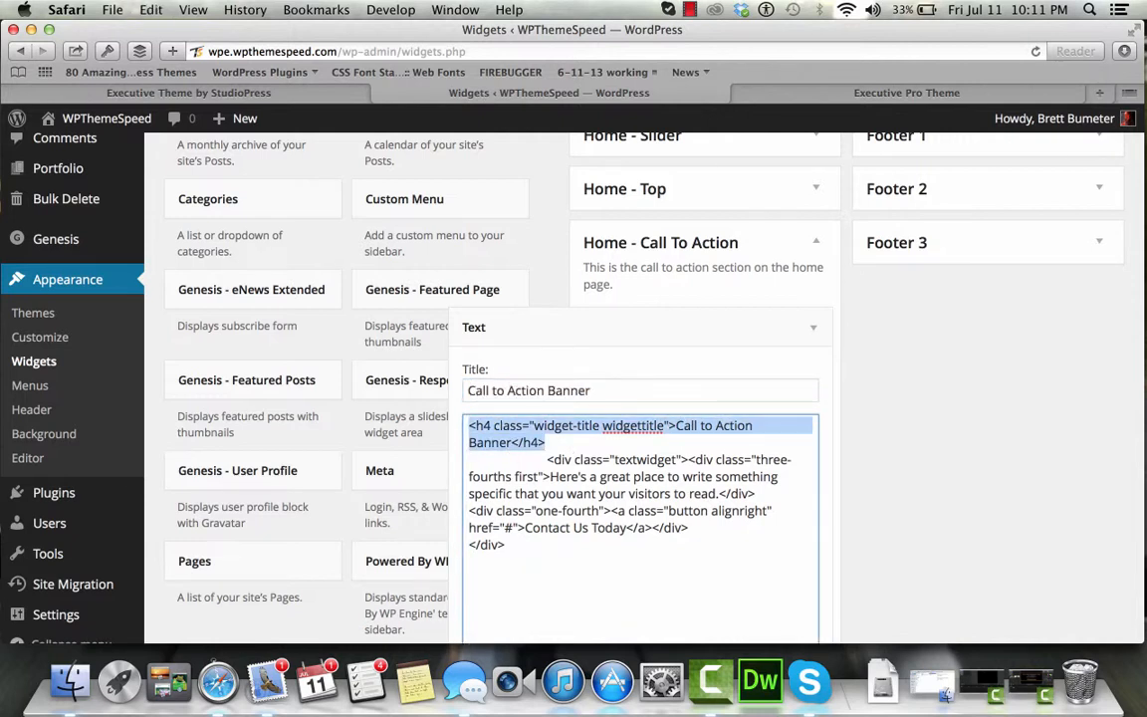
{"action": "key", "text": "BackSpace"}
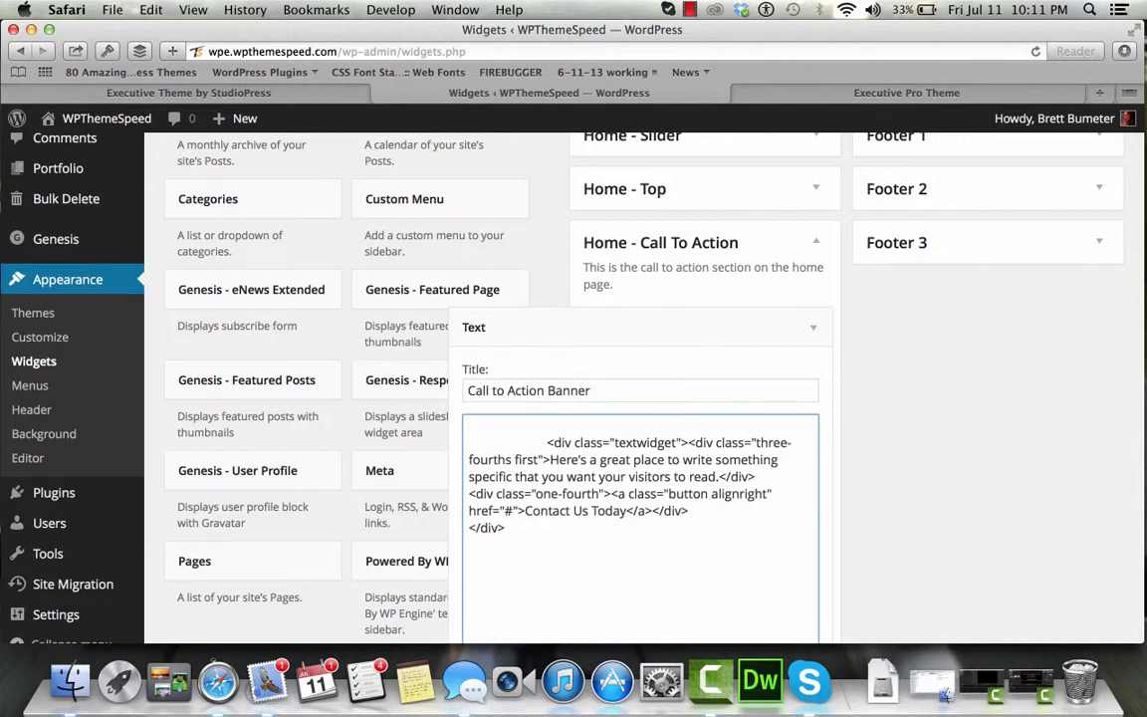
Delete the textwidget div's opening tag, the leading blank space and its matching closing tag from the widget content
{"action": "left_click", "coordinate": [545, 442]}
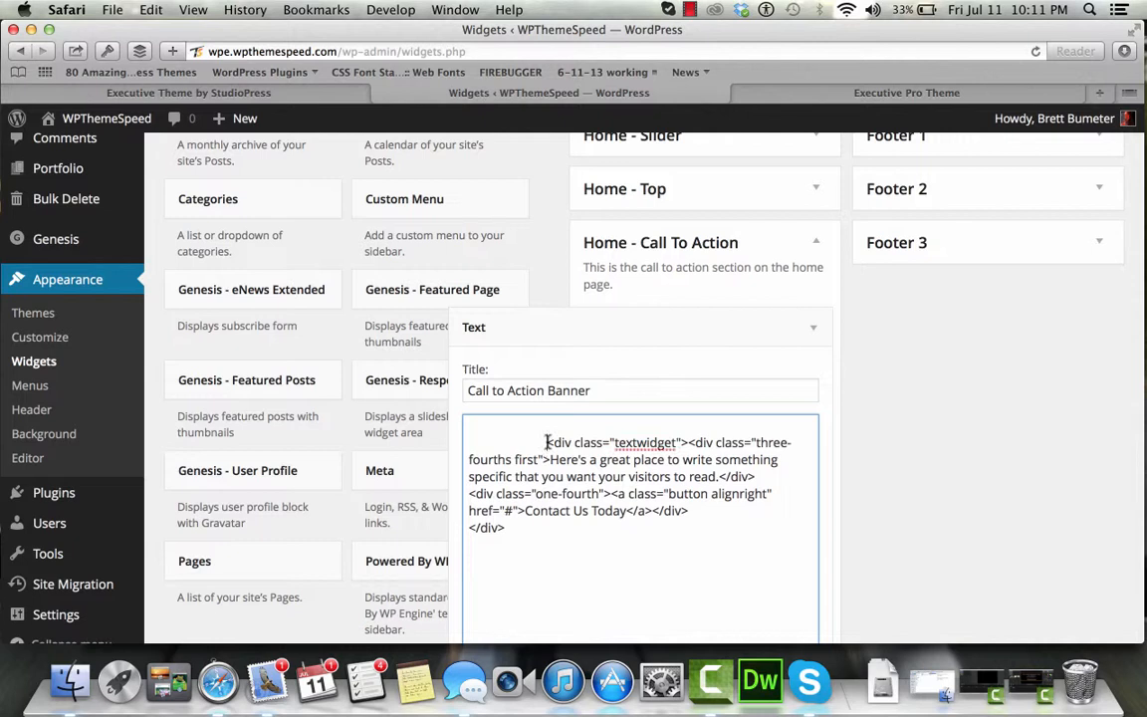
{"action": "left_click", "coordinate": [686, 443], "text": "shift"}
{"action": "key", "text": "BackSpace"}
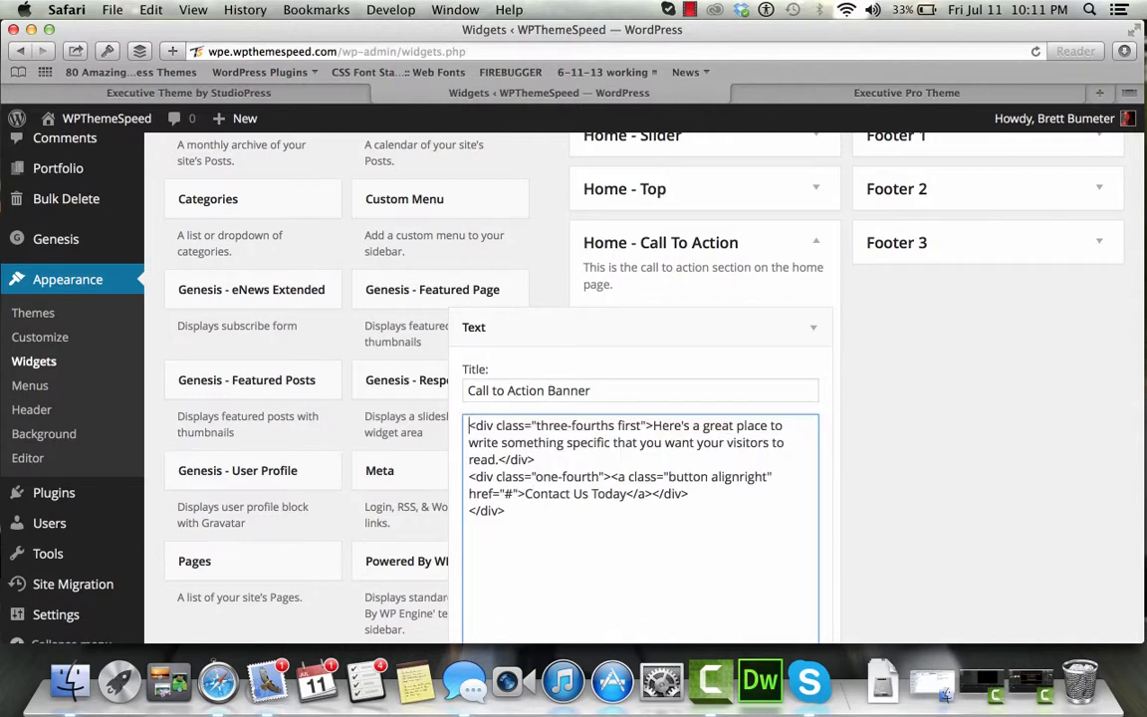
{"action": "key", "text": "shift+Left"}
{"action": "key", "text": "shift+Left"}
{"action": "key", "text": "shift+Left"}
{"action": "key", "text": "shift+Left"}
{"action": "key", "text": "shift+Left"}
{"action": "key", "text": "BackSpace"}
Temporarily separate the two divs with blank lines to examine the button's label, link and classes, and remove the blank lines again
{"action": "key", "text": "Return"}
{"action": "key", "text": "Return"}
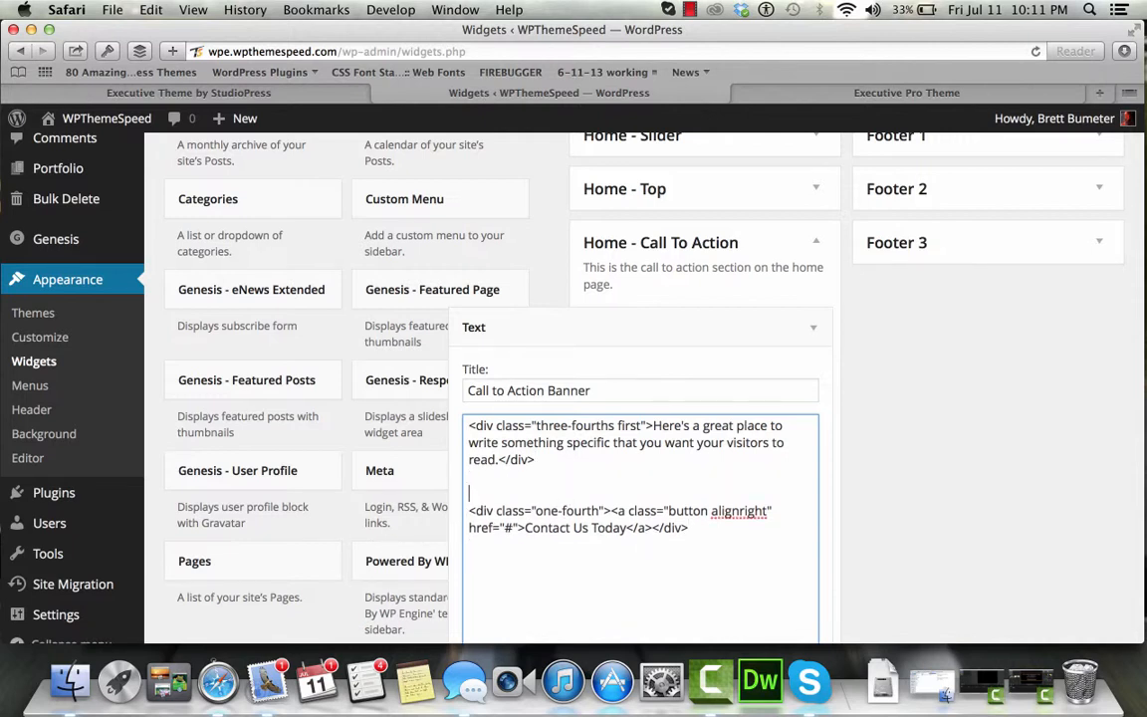
{"action": "left_click", "coordinate": [530, 426]}
{"action": "left_click_drag", "start_coordinate": [524, 528], "coordinate": [625, 529]}
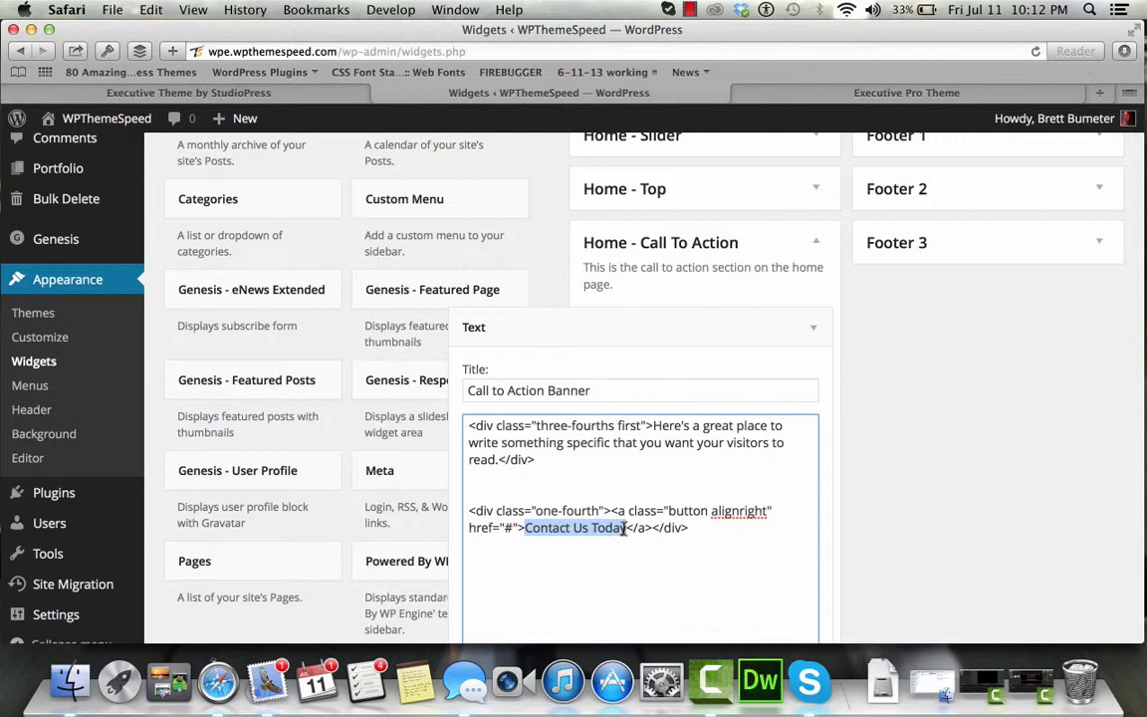
{"action": "left_click", "coordinate": [510, 526]}
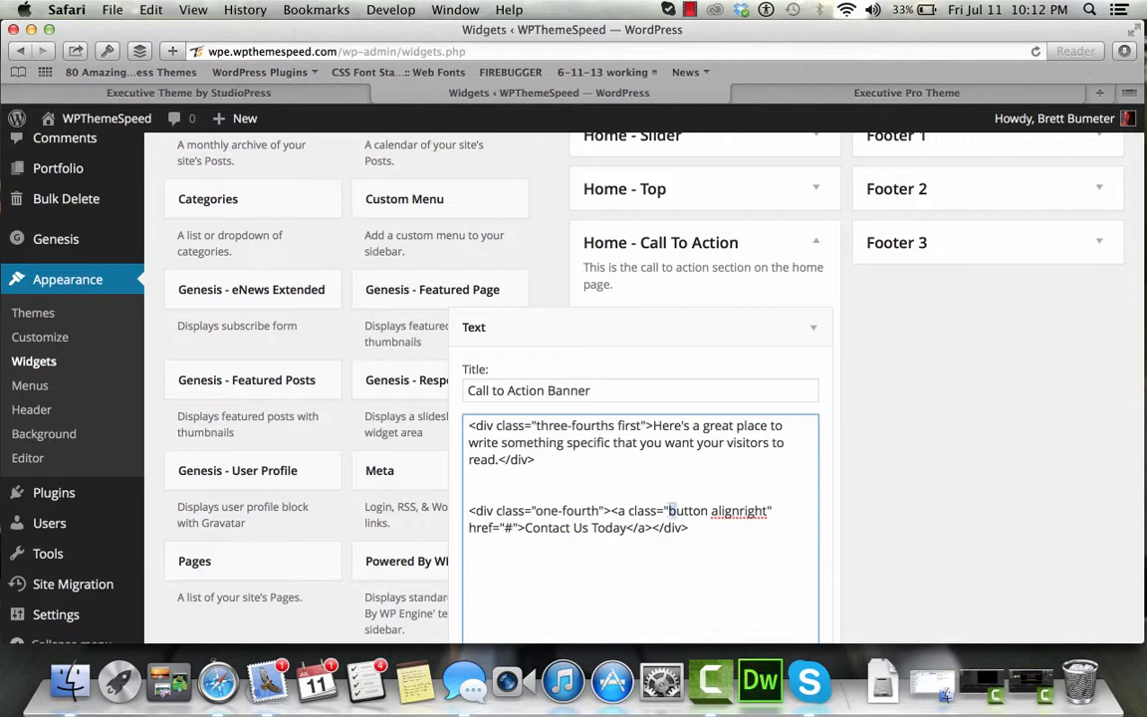
{"action": "left_click_drag", "start_coordinate": [687, 512], "coordinate": [767, 512]}
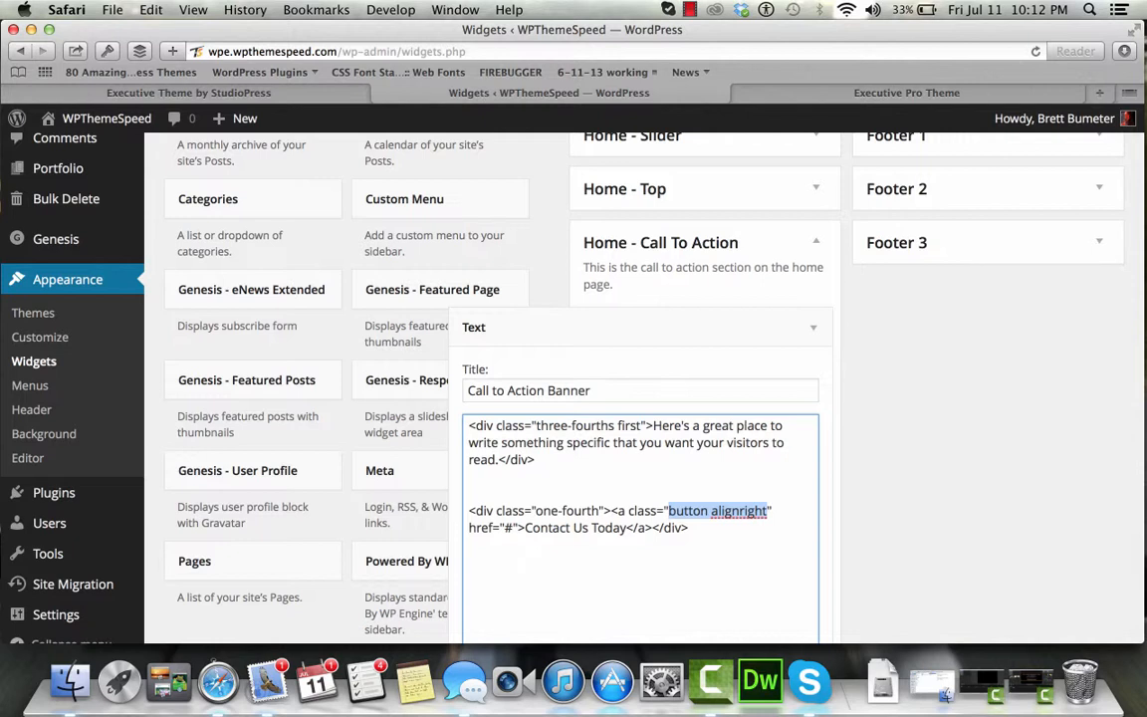
{"action": "left_click", "coordinate": [707, 520]}
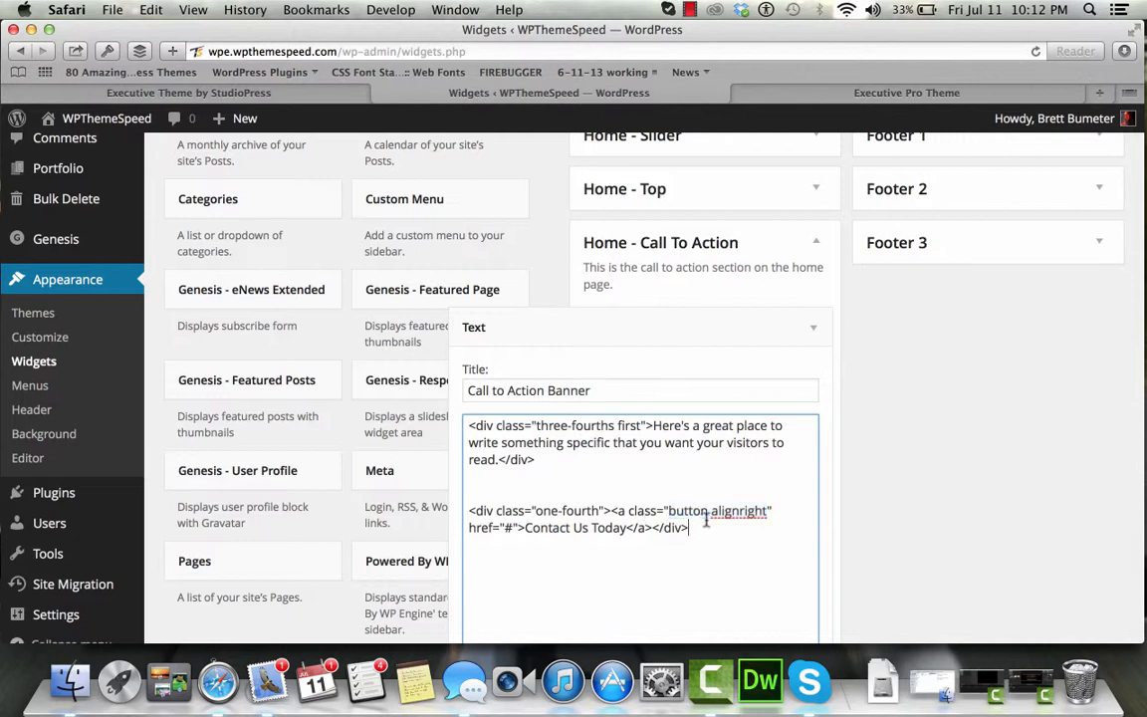
{"action": "left_click", "coordinate": [641, 479]}
{"action": "key", "text": "BackSpace"}
{"action": "key", "text": "BackSpace"}
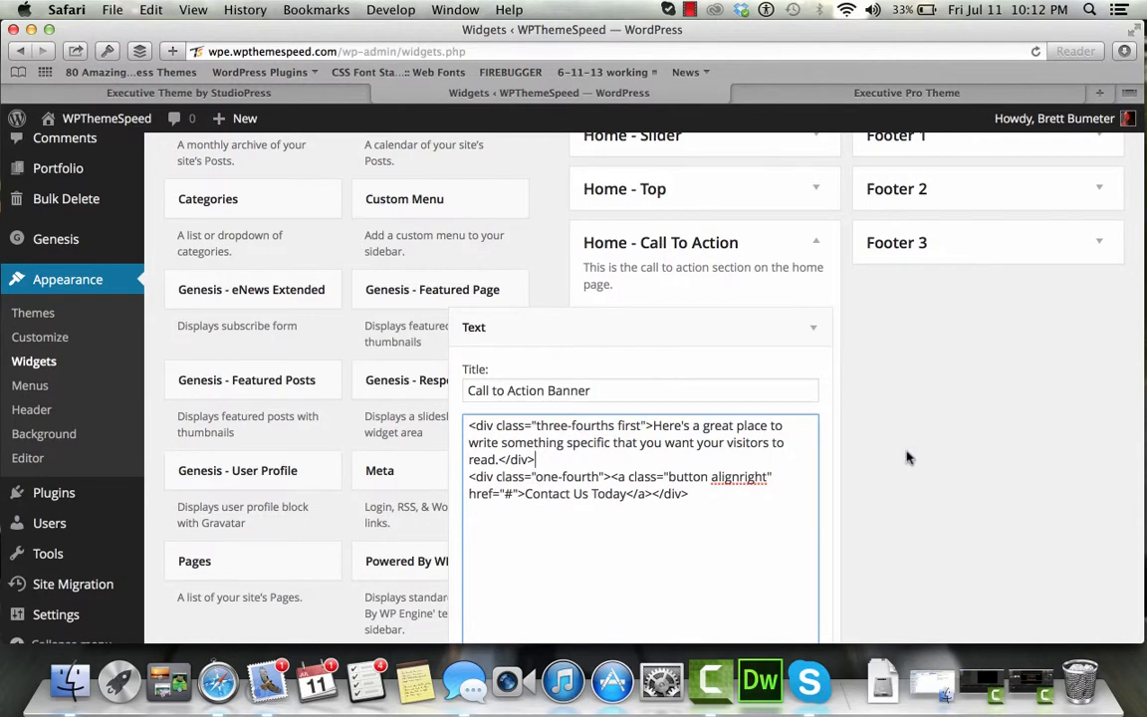
Save the Text widget and check the call to action banner on the site's home page in a separate window
{"action": "scroll", "coordinate": [906, 456], "scroll_direction": "down", "scroll_amount": 5}
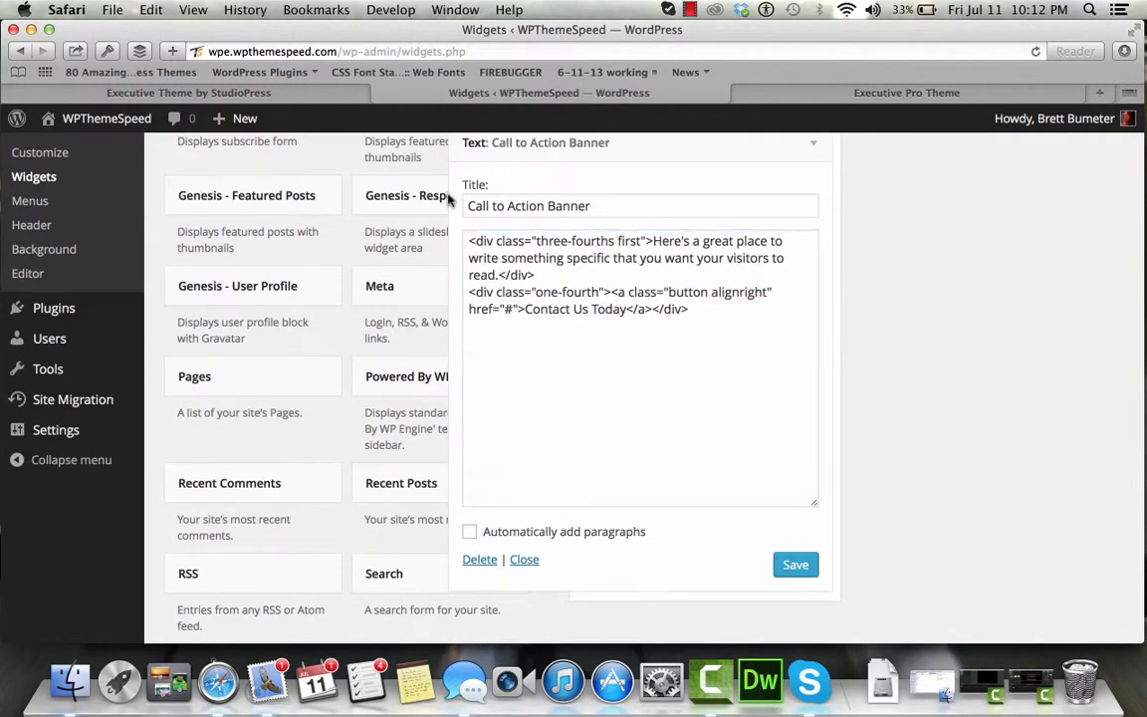
{"action": "mouse_move", "coordinate": [95, 128]}
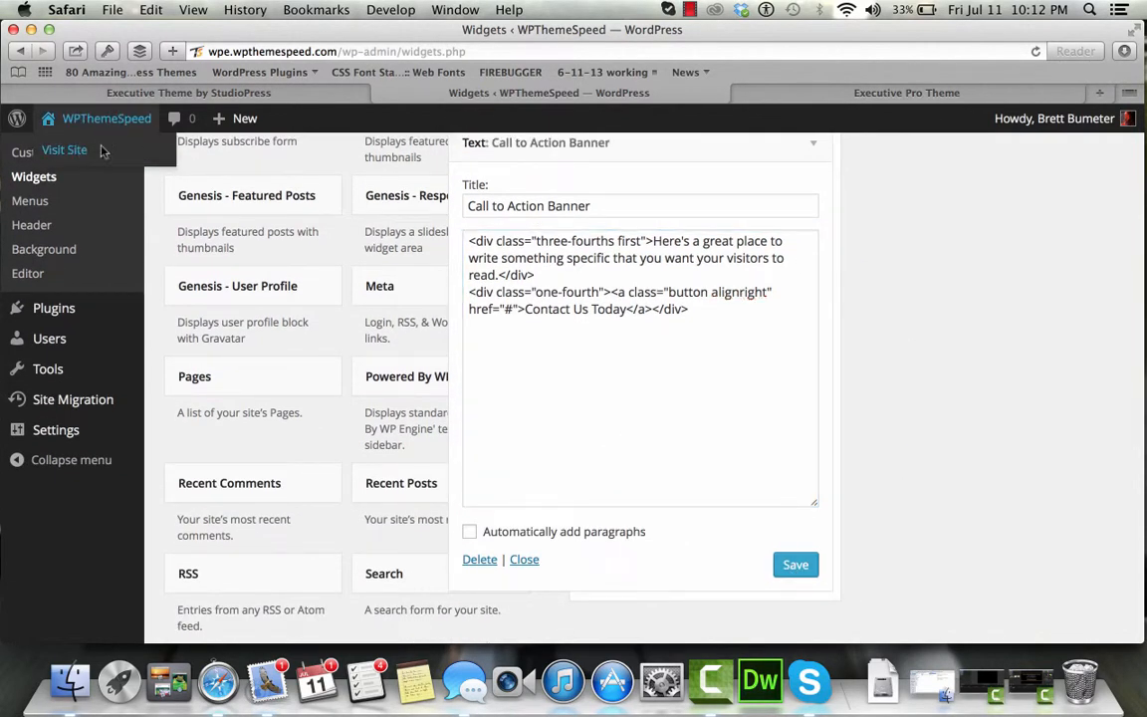
{"action": "right_click", "coordinate": [102, 150]}
{"action": "left_click", "coordinate": [159, 170]}
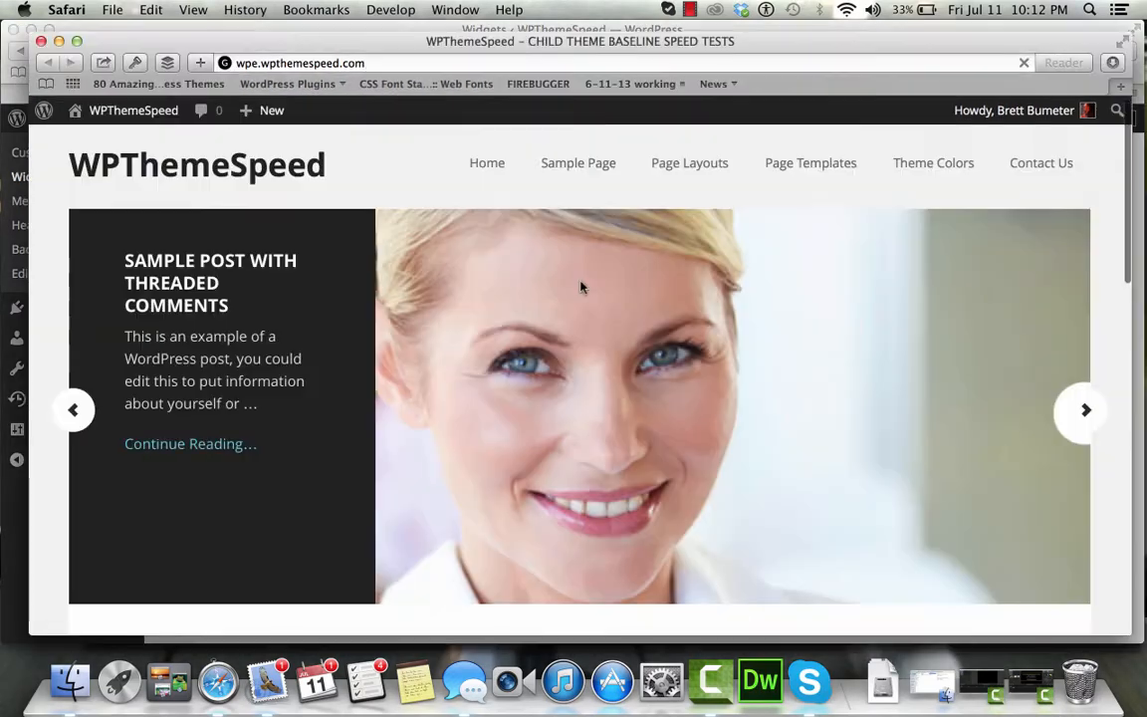
{"action": "scroll", "coordinate": [583, 288], "scroll_direction": "down", "scroll_amount": 10}
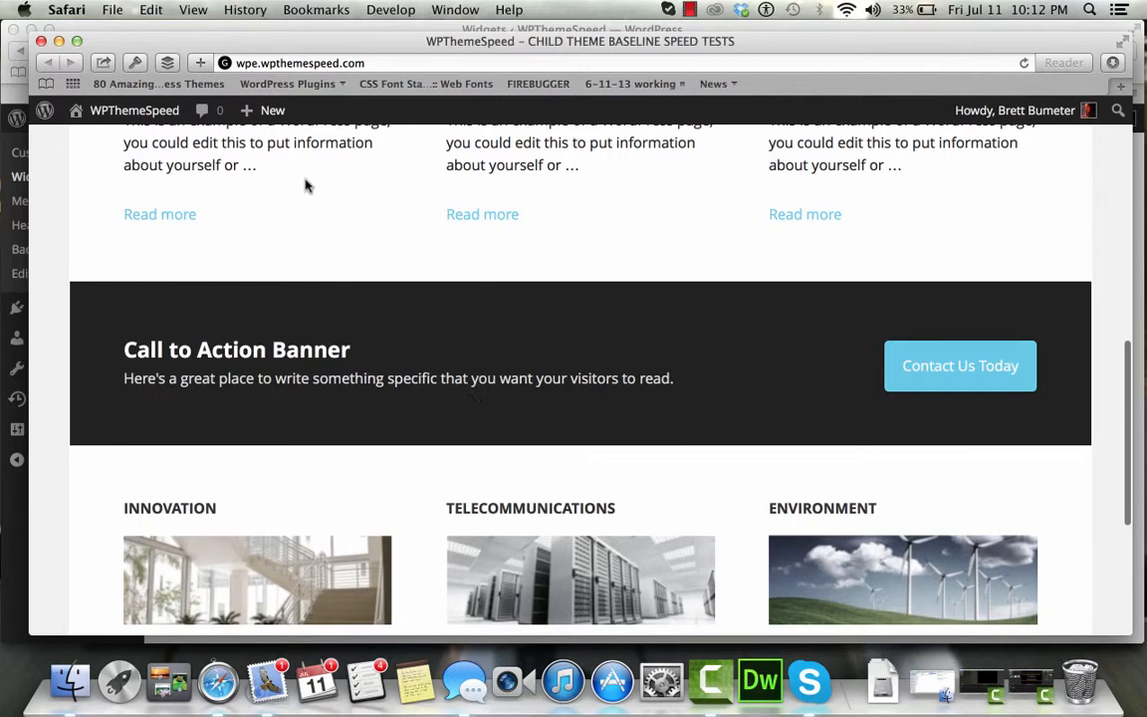
{"action": "left_click", "coordinate": [41, 42]}
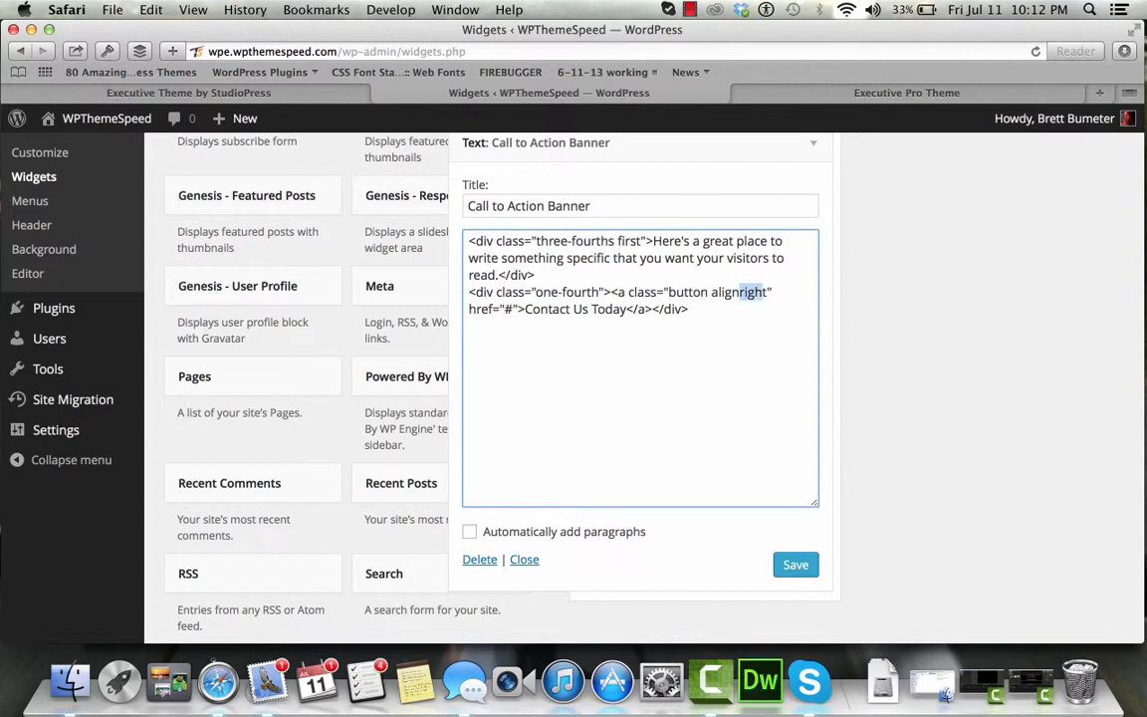
Change the button's alignment class to alignleft, save the widget and check the banner on the home page
{"action": "type", "text": "lef"}
{"action": "left_click", "coordinate": [793, 565]}
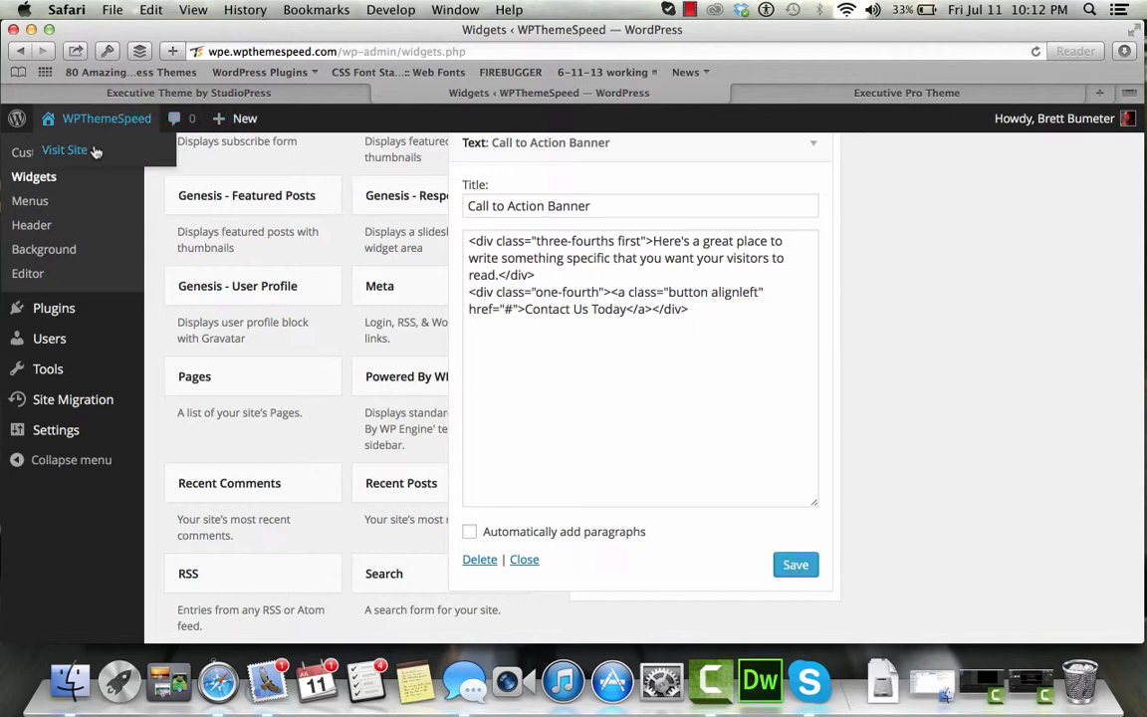
{"action": "right_click", "coordinate": [96, 151]}
{"action": "left_click", "coordinate": [108, 171]}
{"action": "scroll", "coordinate": [505, 296], "scroll_direction": "down", "scroll_amount": 5}
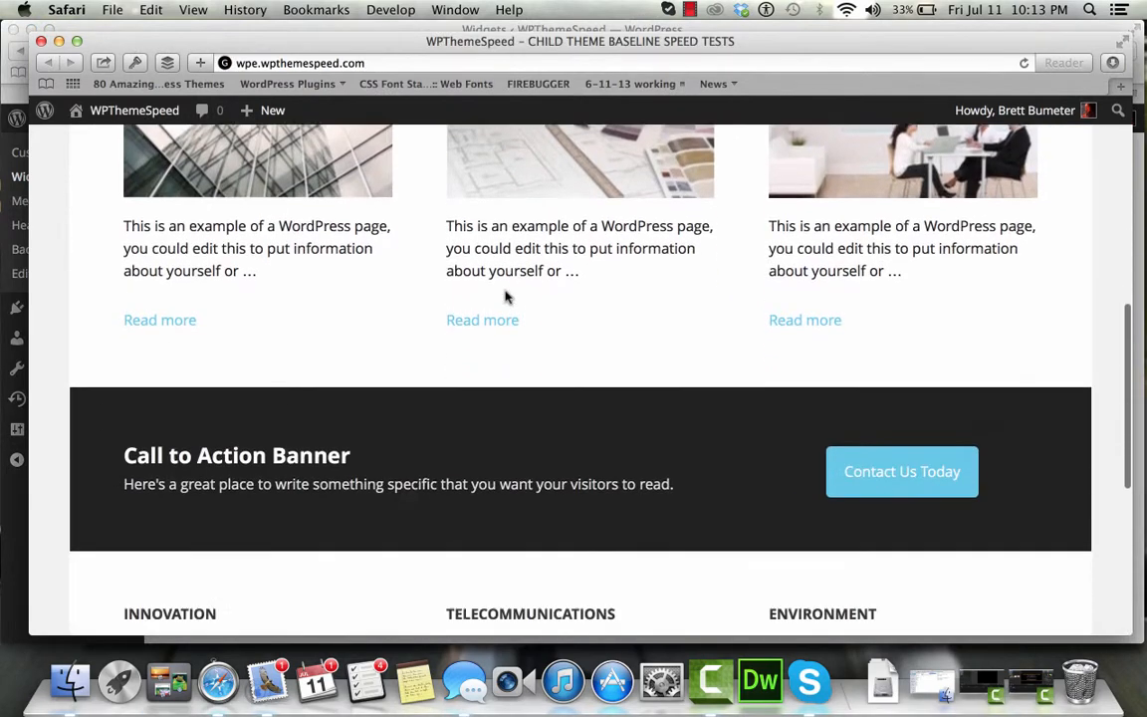
{"action": "scroll", "coordinate": [505, 297], "scroll_direction": "down", "scroll_amount": 1}
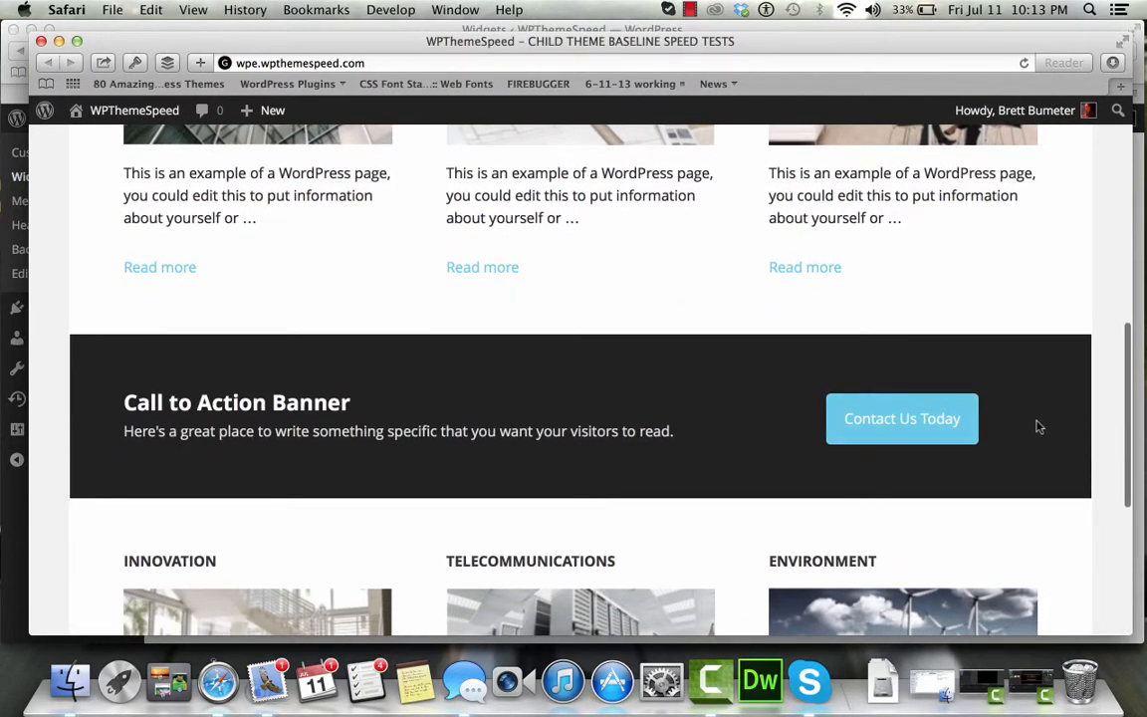
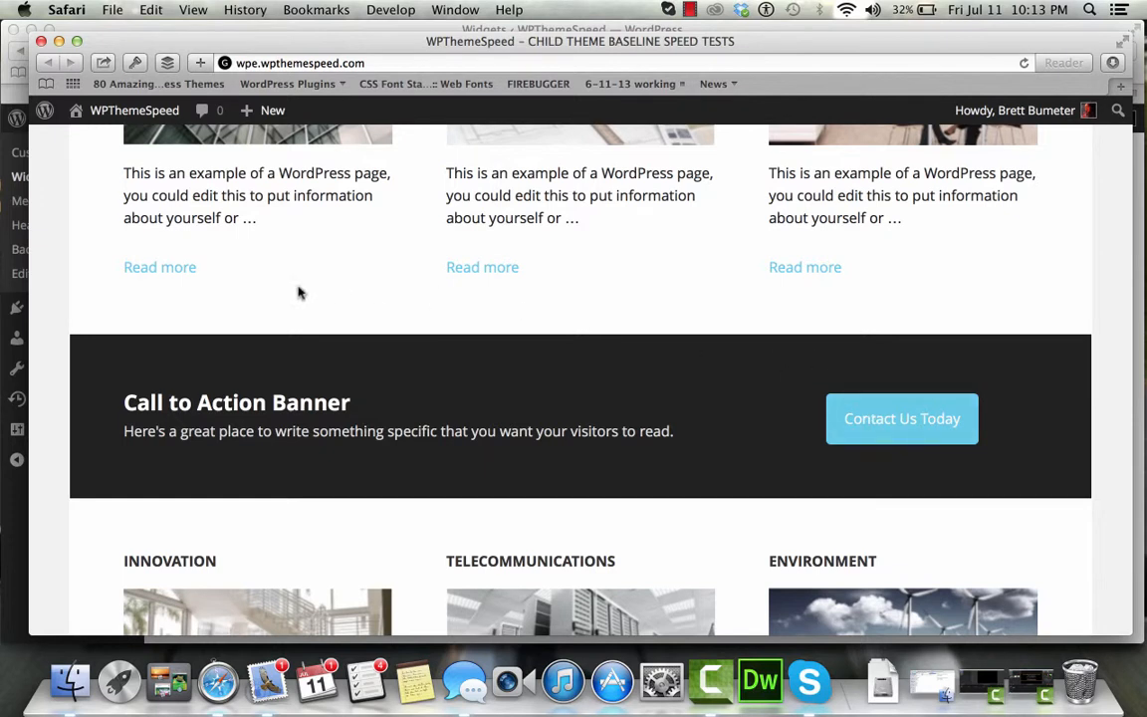
{"action": "left_click", "coordinate": [42, 43]}
Try placing the three-fourths text div after the one-fourth button div, with the first class moved to the button div
{"action": "left_click", "coordinate": [584, 281]}
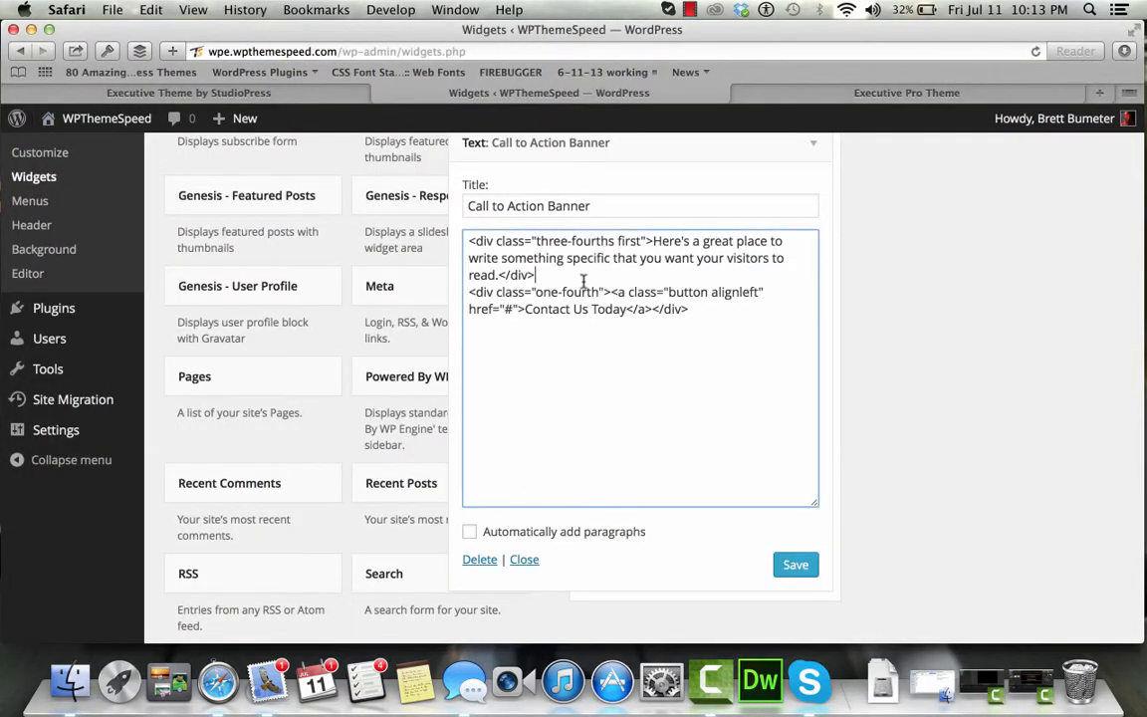
{"action": "left_click_drag", "start_coordinate": [584, 281], "coordinate": [468, 241]}
{"action": "key", "text": "super+c"}
{"action": "key", "text": "BackSpace"}
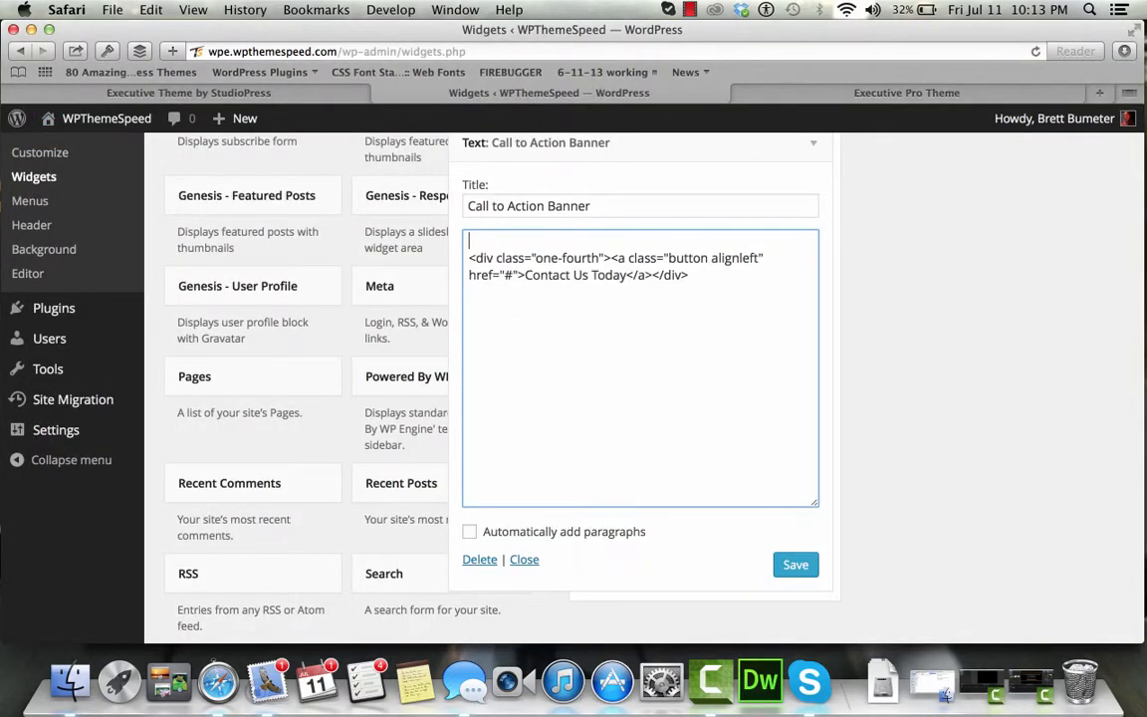
{"action": "key", "text": "Delete"}
{"action": "key", "text": "super+v"}
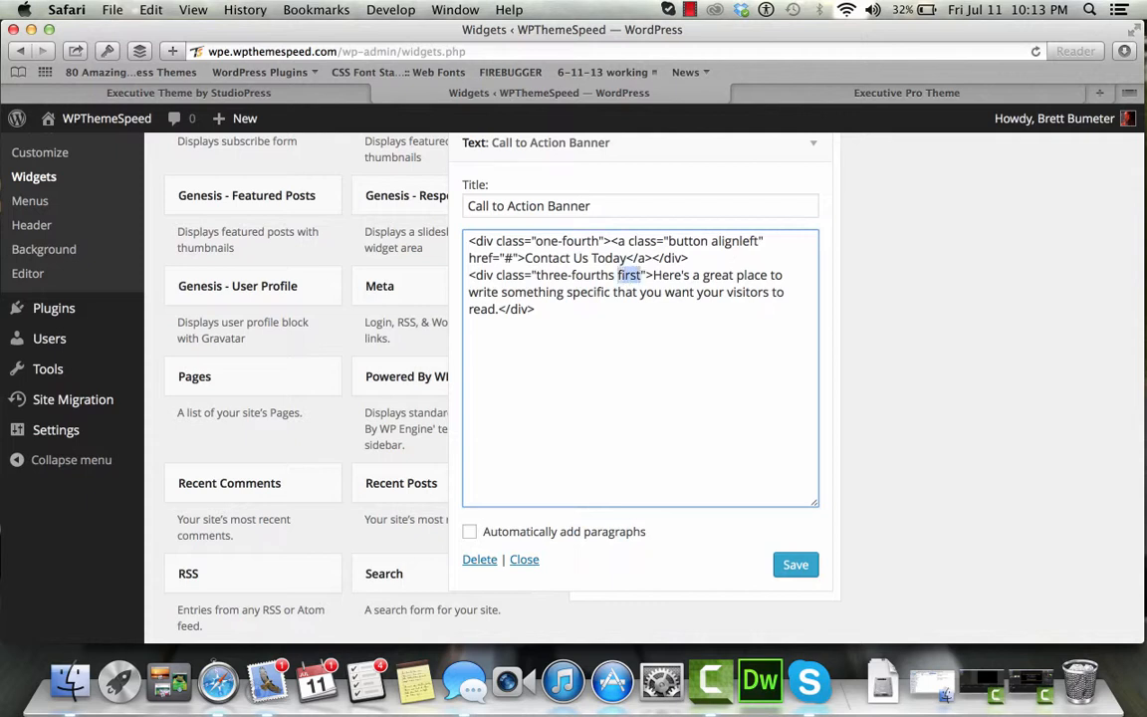
{"action": "key", "text": "super+x"}
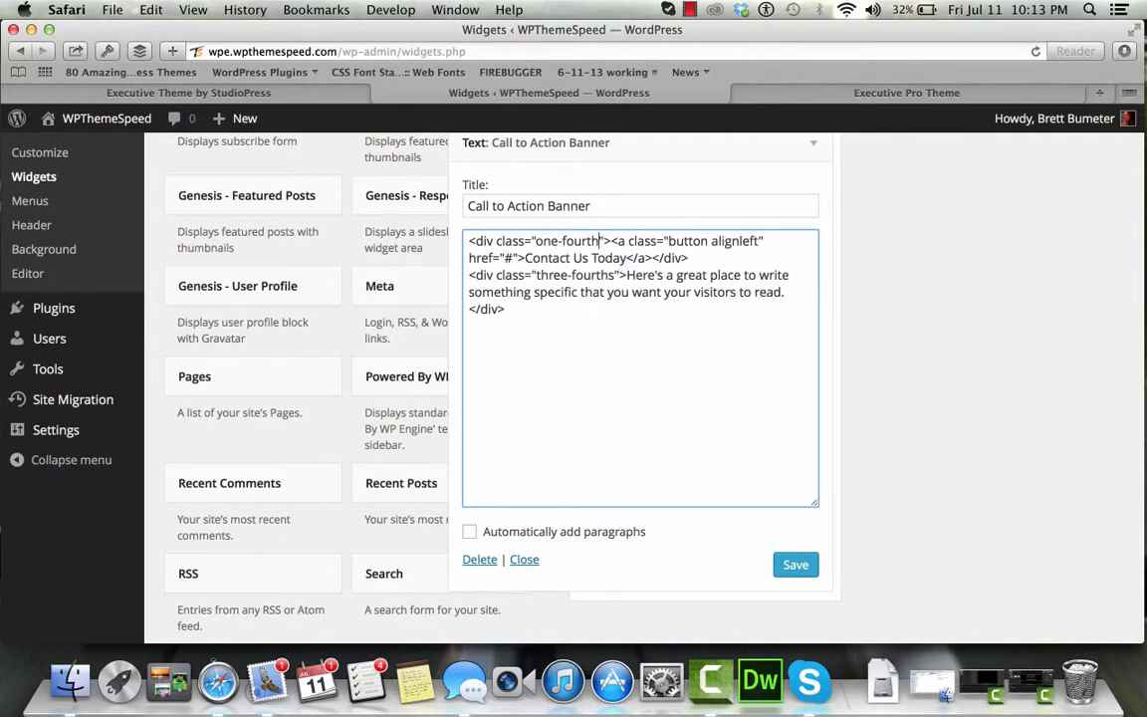
{"action": "key", "text": "super+v"}
Save the swapped div order and check the banner layout on the site's home page in a separate window
{"action": "mouse_move", "coordinate": [99, 119]}
{"action": "right_click", "coordinate": [112, 145]}
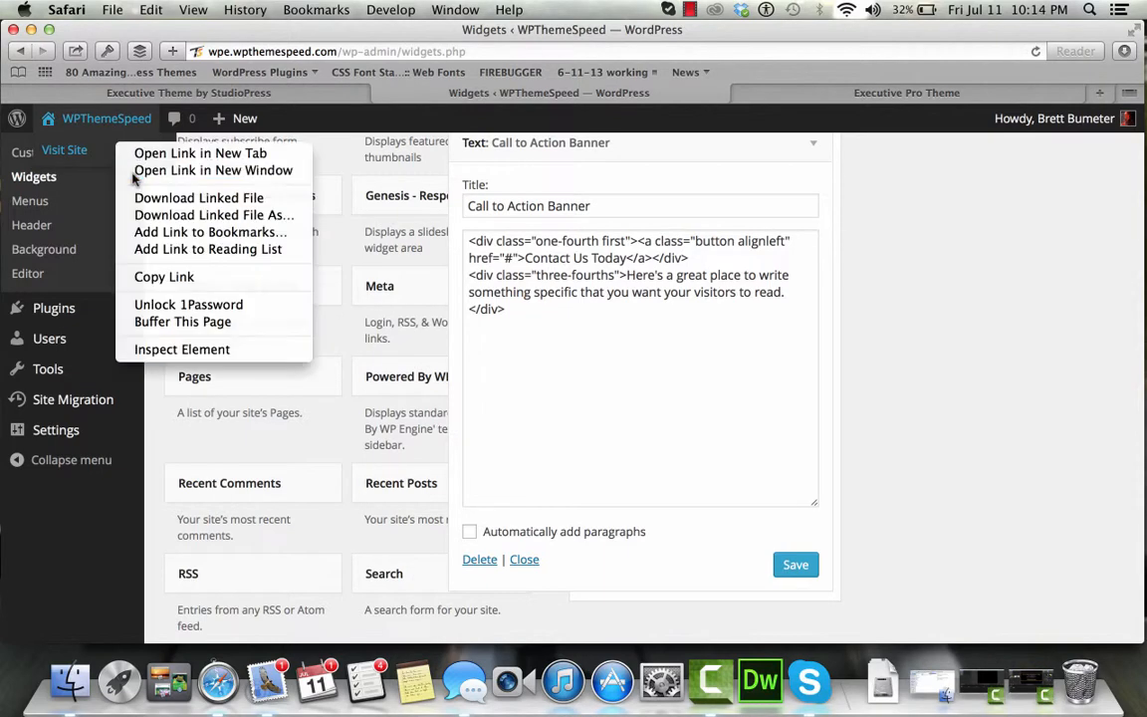
{"action": "left_click", "coordinate": [134, 171]}
{"action": "scroll", "coordinate": [567, 335], "scroll_direction": "down", "scroll_amount": 10}
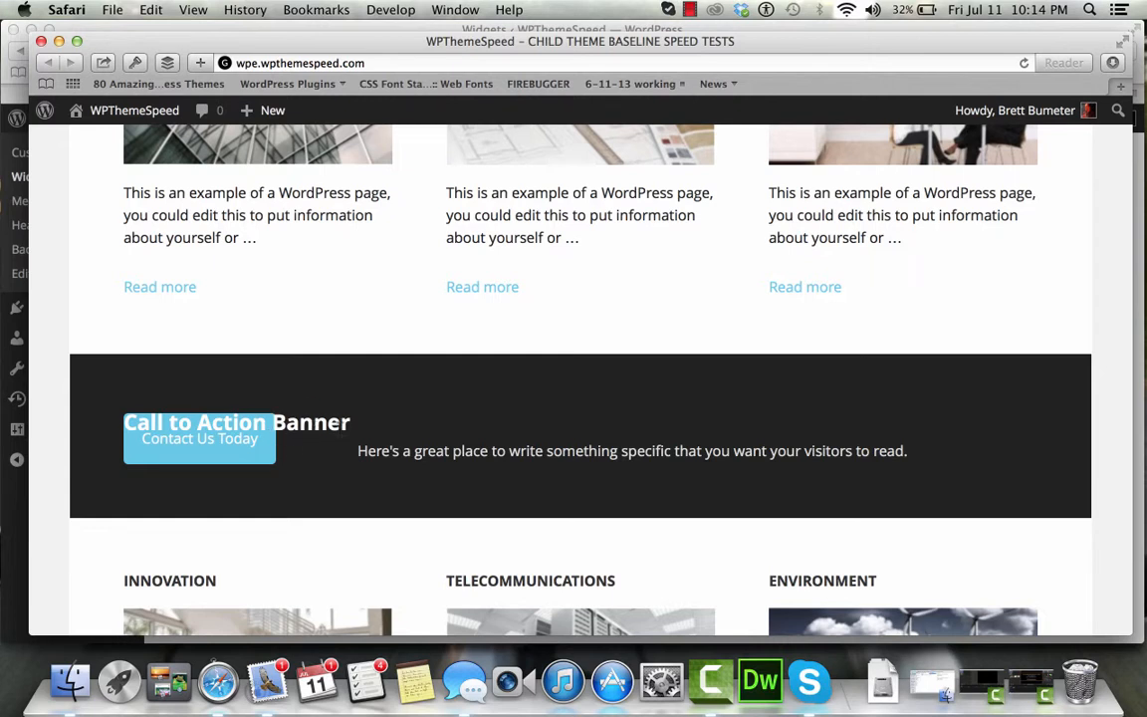
{"action": "left_click", "coordinate": [42, 43]}
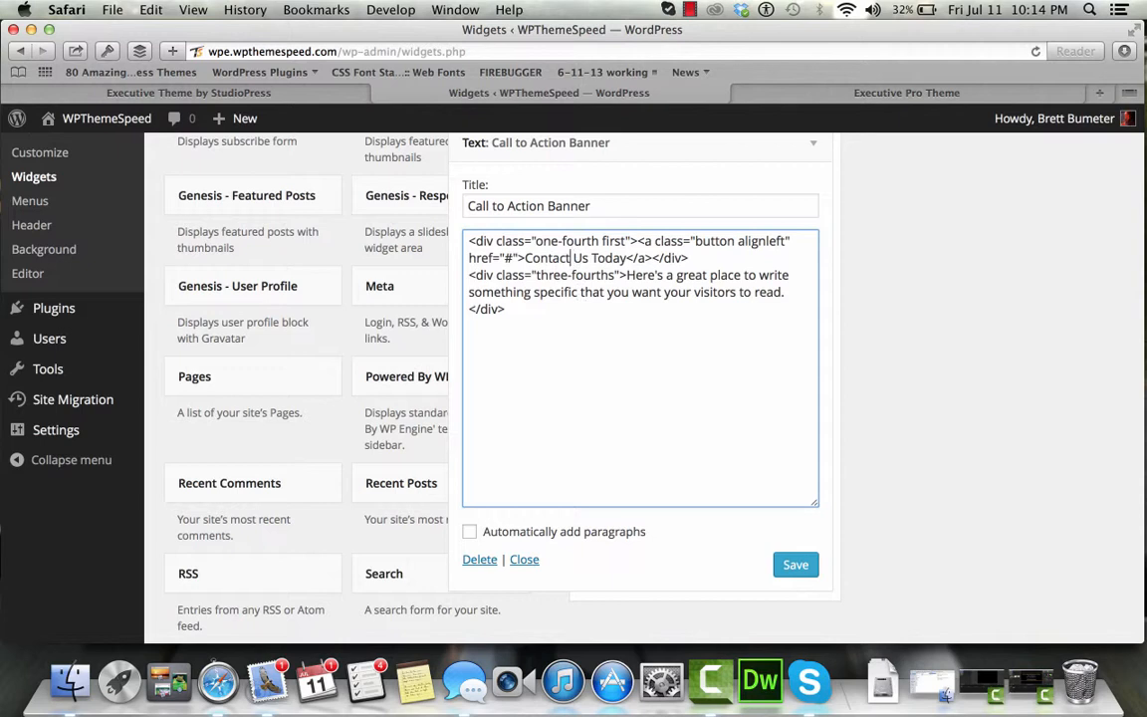
Move the one-fourth button div back below the three-fourths text div and return the first class to the text div
{"action": "left_click_drag", "start_coordinate": [469, 241], "coordinate": [469, 276]}
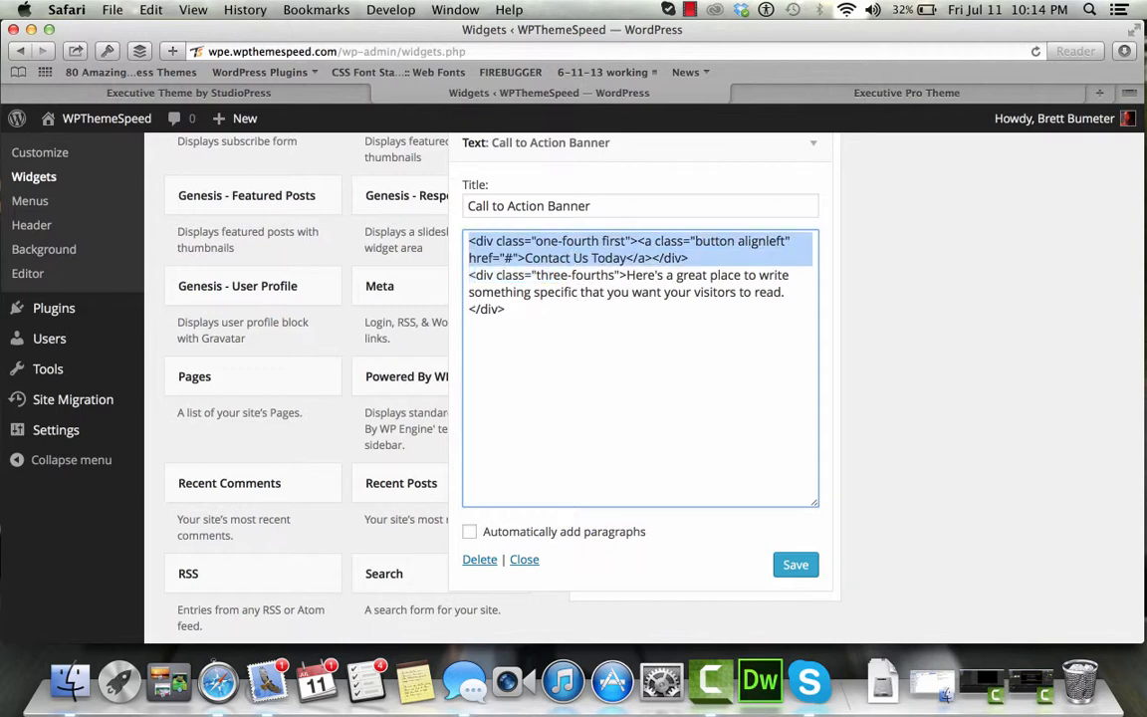
{"action": "key", "text": "BackSpace"}
{"action": "key", "text": "Return"}
{"action": "key", "text": "super+v"}
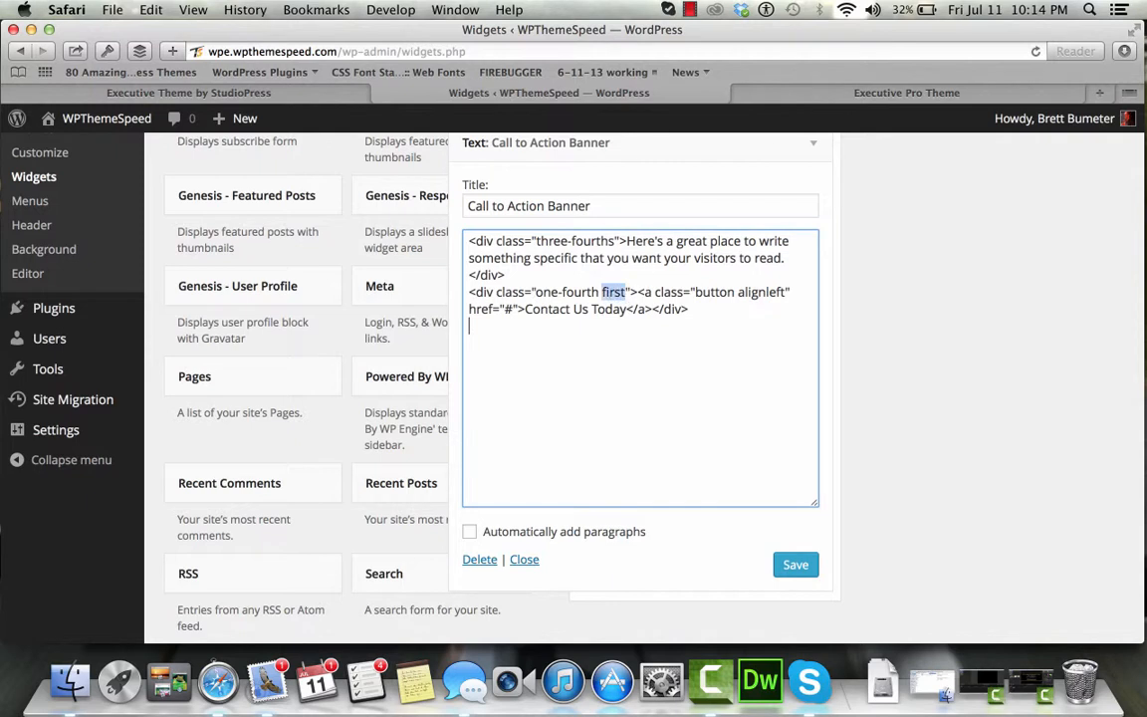
{"action": "key", "text": "BackSpace"}
{"action": "key", "text": "BackSpace"}
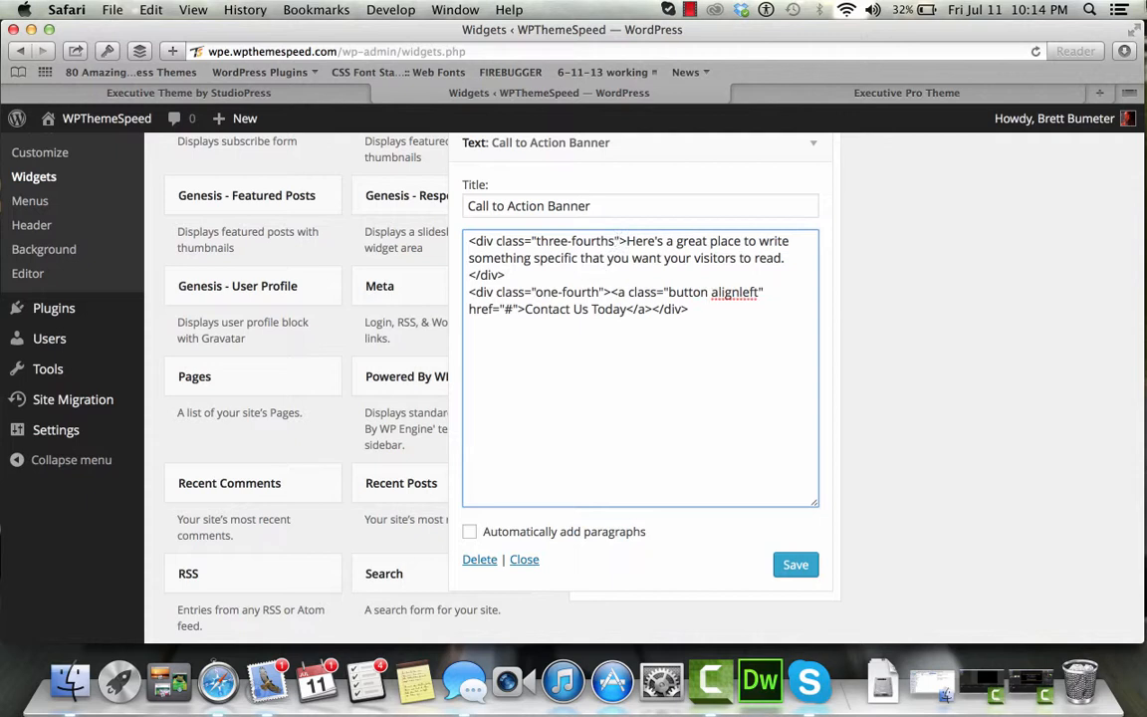
{"action": "left_click", "coordinate": [616, 241]}
{"action": "type", "text": "first"}
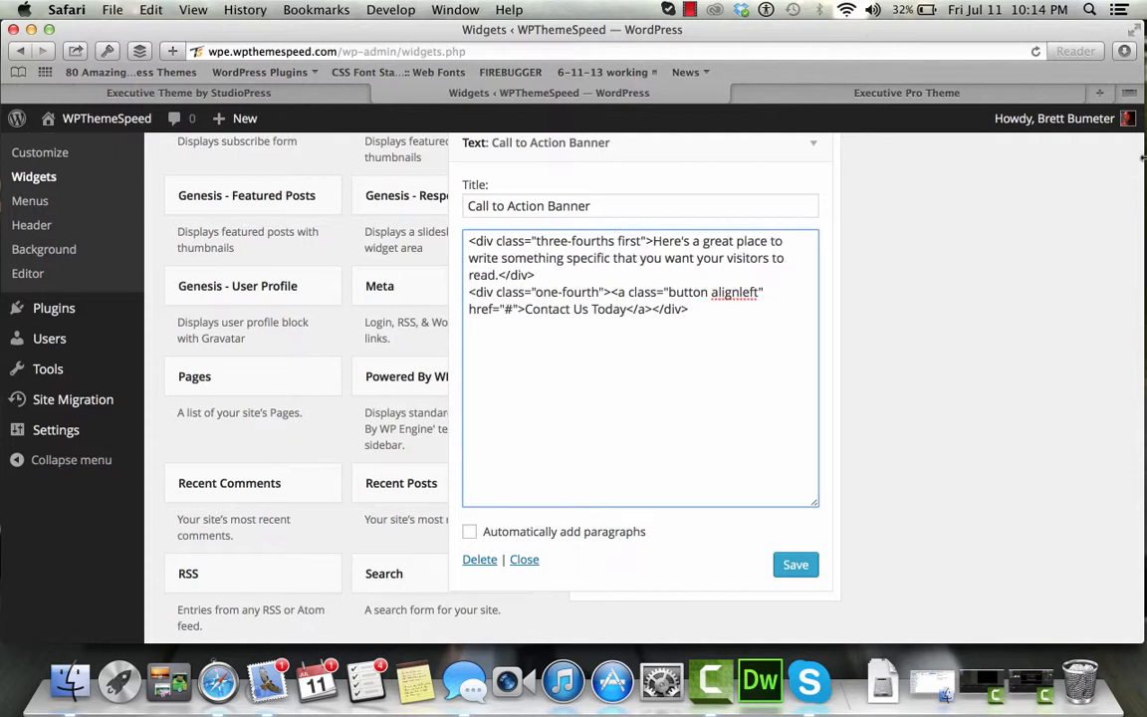
Save and close the Call to Action Banner widget, and collapse the Home - Call To Action area
{"action": "left_click", "coordinate": [799, 563]}
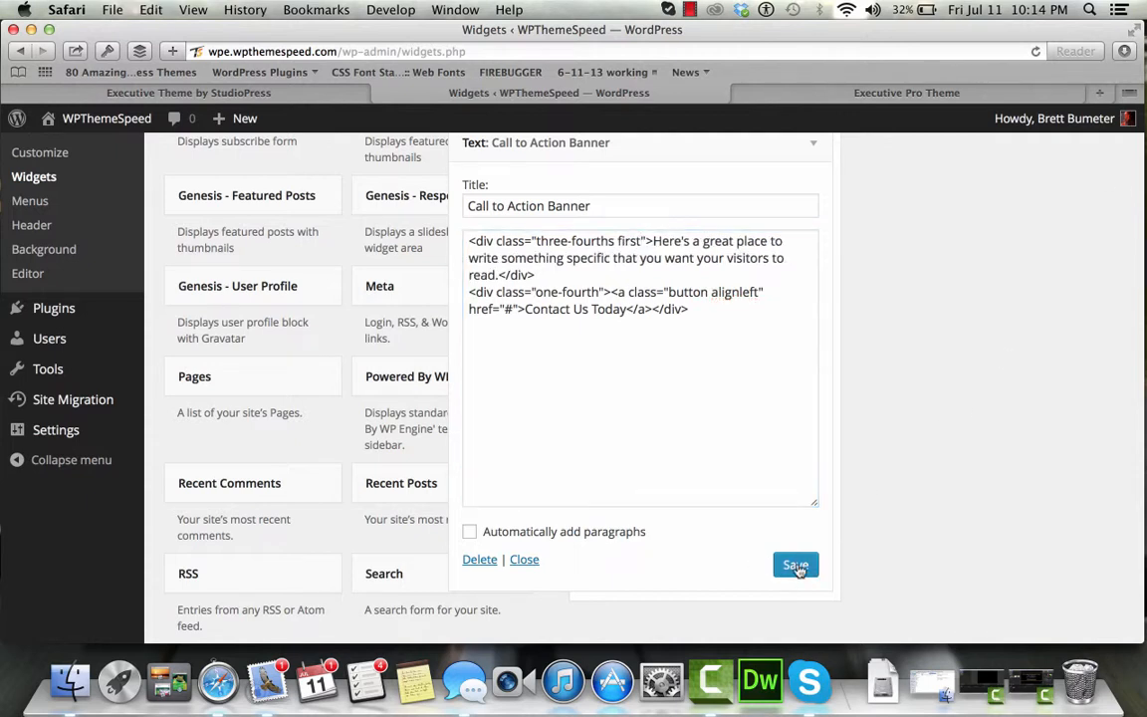
{"action": "left_click", "coordinate": [525, 558]}
{"action": "scroll", "coordinate": [789, 335], "scroll_direction": "up", "scroll_amount": 5}
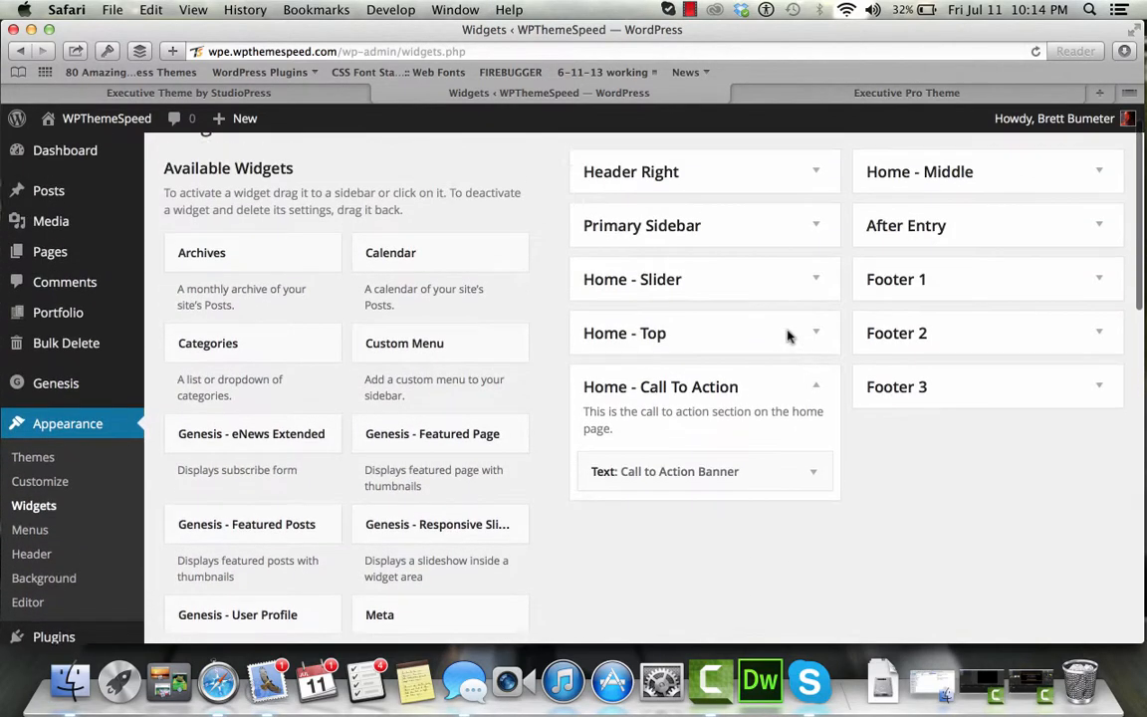
{"action": "scroll", "coordinate": [789, 335], "scroll_direction": "up", "scroll_amount": 1}
{"action": "left_click", "coordinate": [818, 426]}
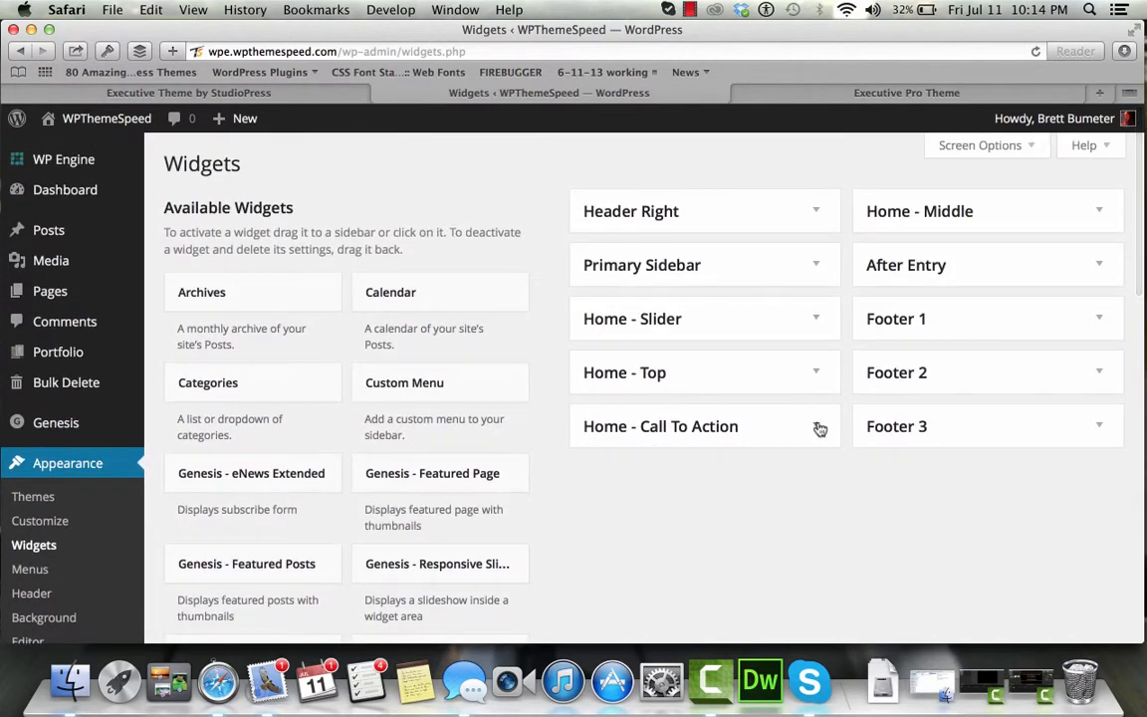
Collapse the Innovation and Telecommunications featured page widgets and close the Home - Middle area
{"action": "left_click", "coordinate": [1096, 214]}
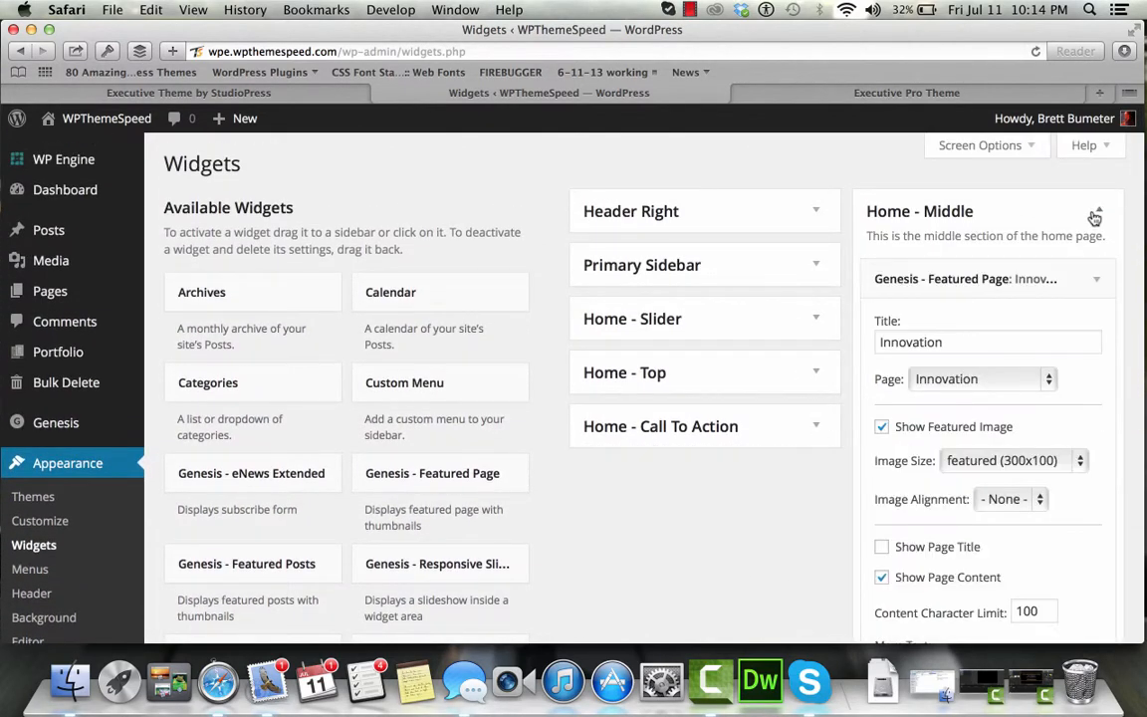
{"action": "left_click", "coordinate": [1095, 278]}
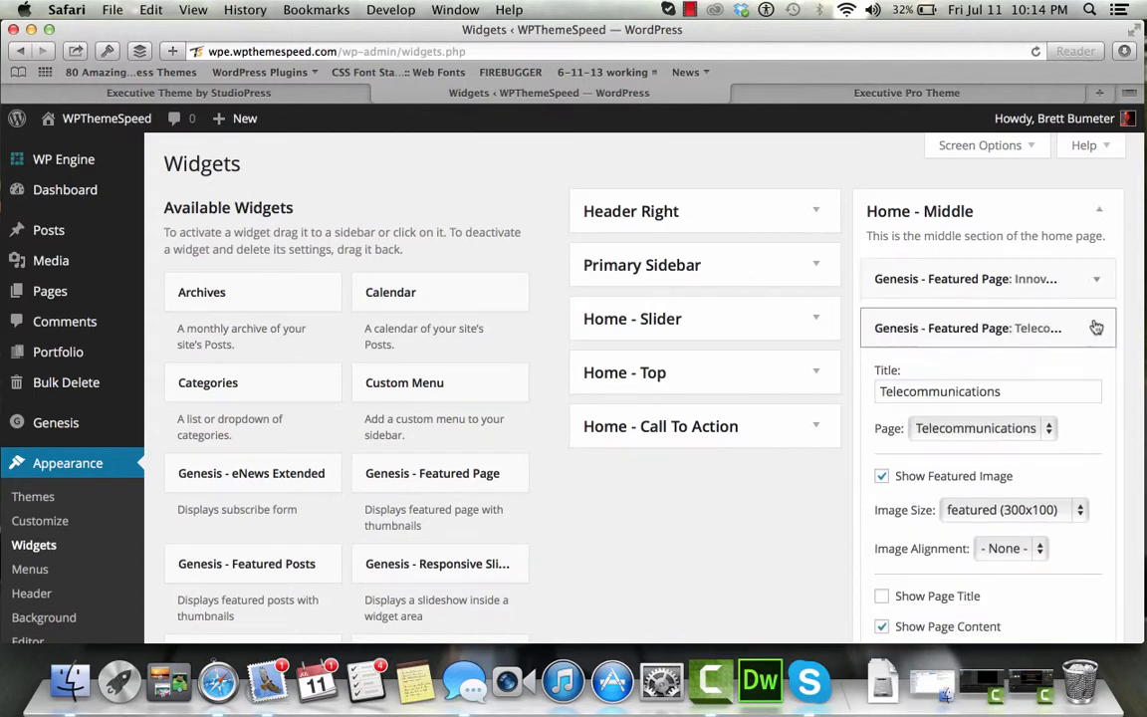
{"action": "left_click", "coordinate": [1096, 330]}
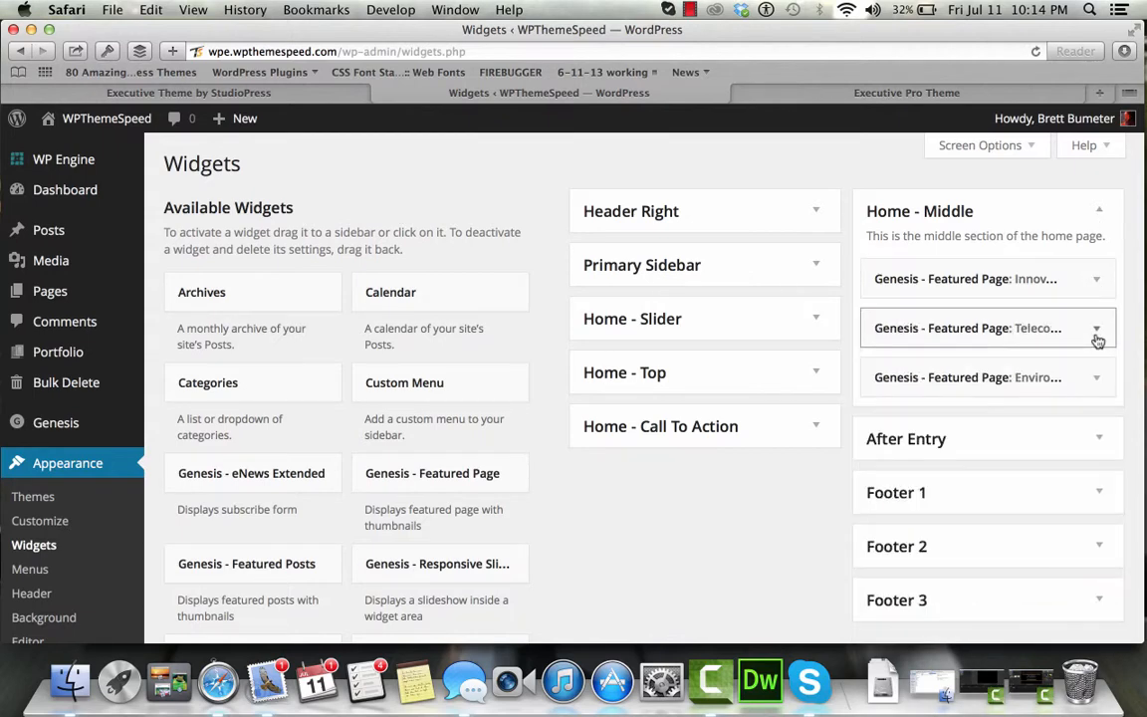
{"action": "left_click", "coordinate": [1097, 212]}
Close the web inspector on the Executive Pro demo and review its home page sections down to the footer widgets
{"action": "left_click", "coordinate": [281, 95]}
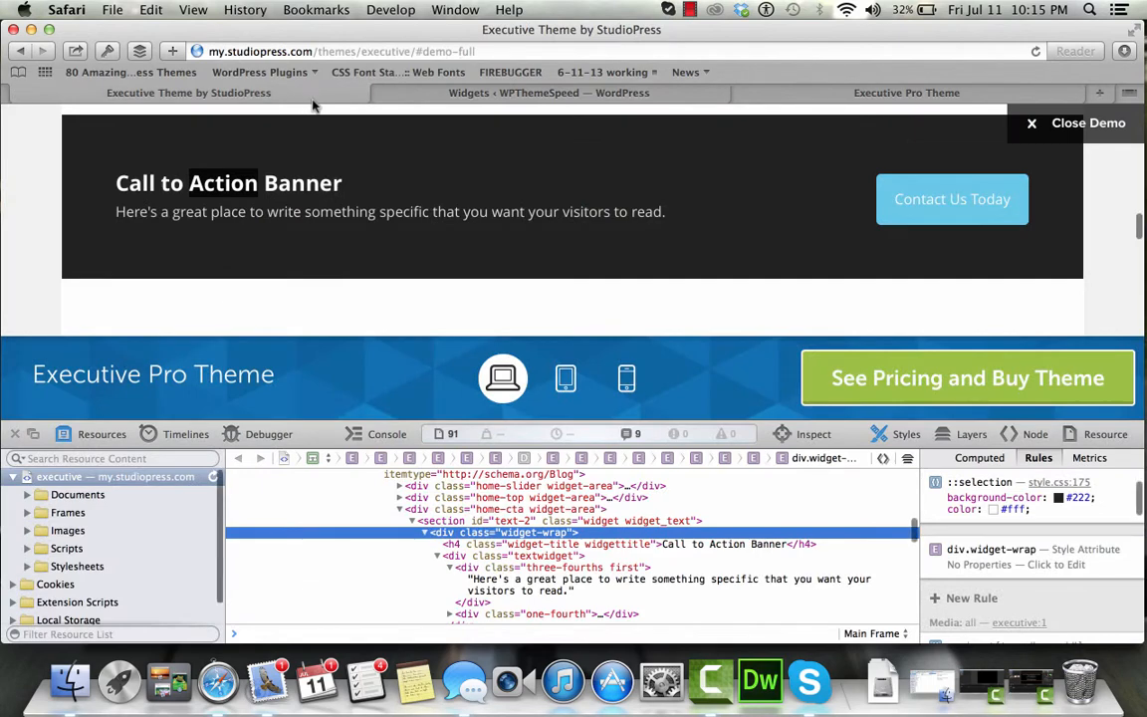
{"action": "left_click", "coordinate": [15, 435]}
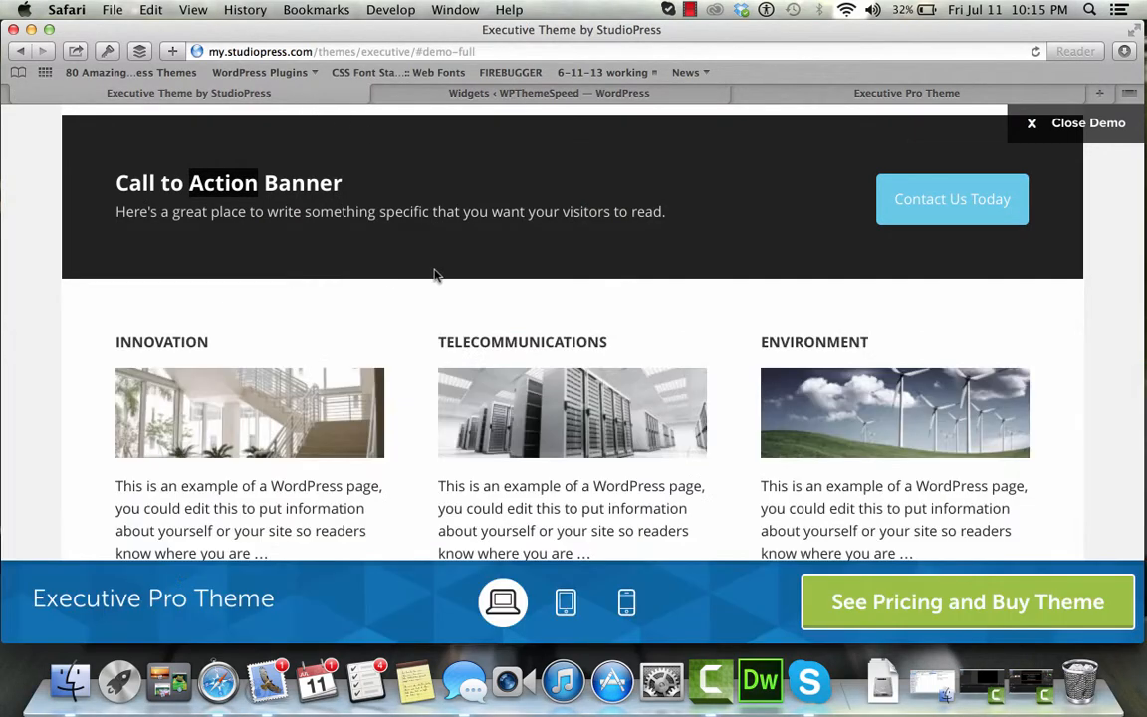
{"action": "scroll", "coordinate": [435, 274], "scroll_direction": "up", "scroll_amount": 3}
{"action": "scroll", "coordinate": [435, 276], "scroll_direction": "up", "scroll_amount": 10}
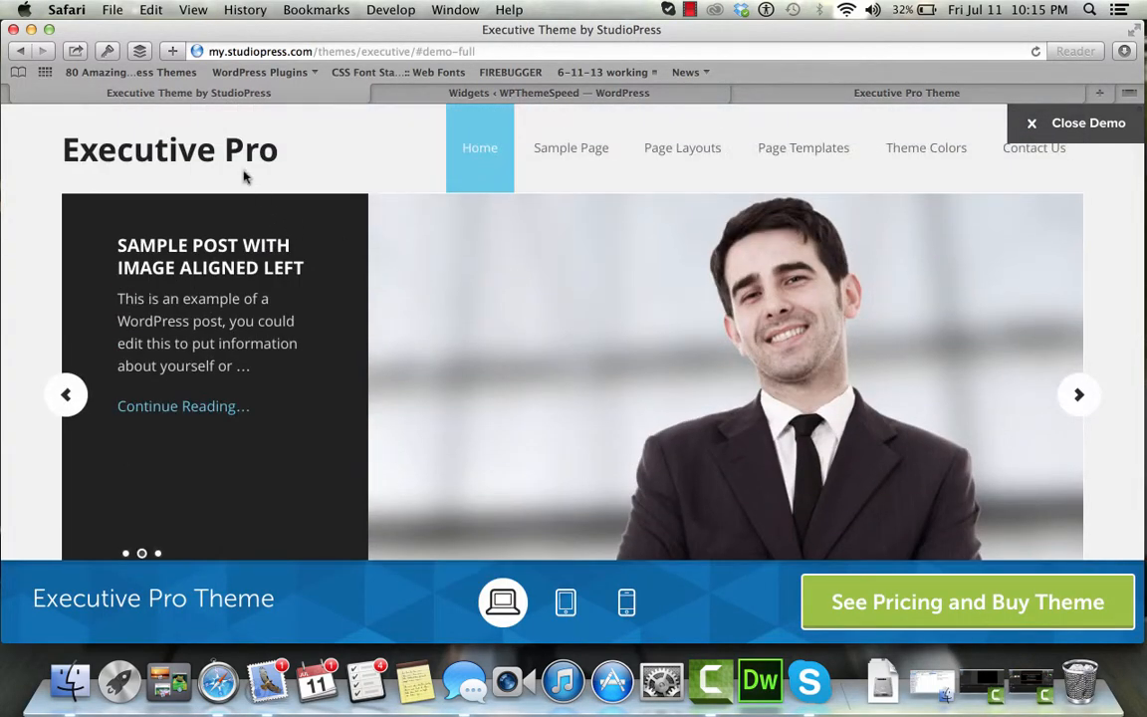
{"action": "mouse_move", "coordinate": [815, 138]}
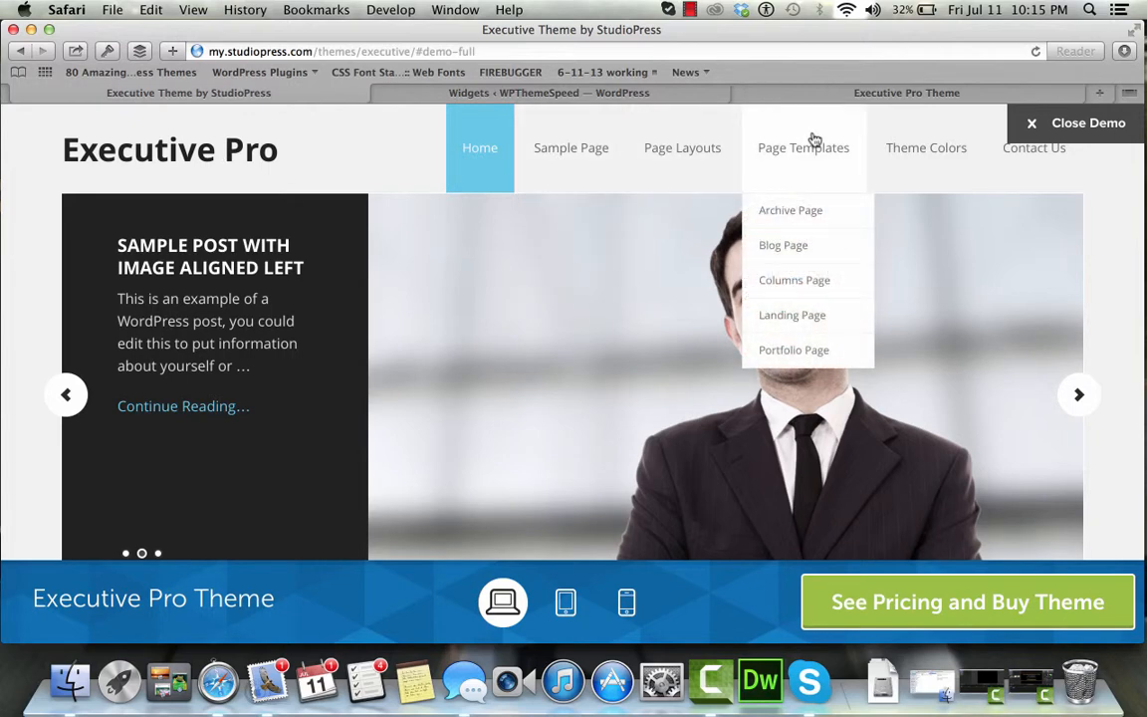
{"action": "scroll", "coordinate": [354, 254], "scroll_direction": "down", "scroll_amount": 5}
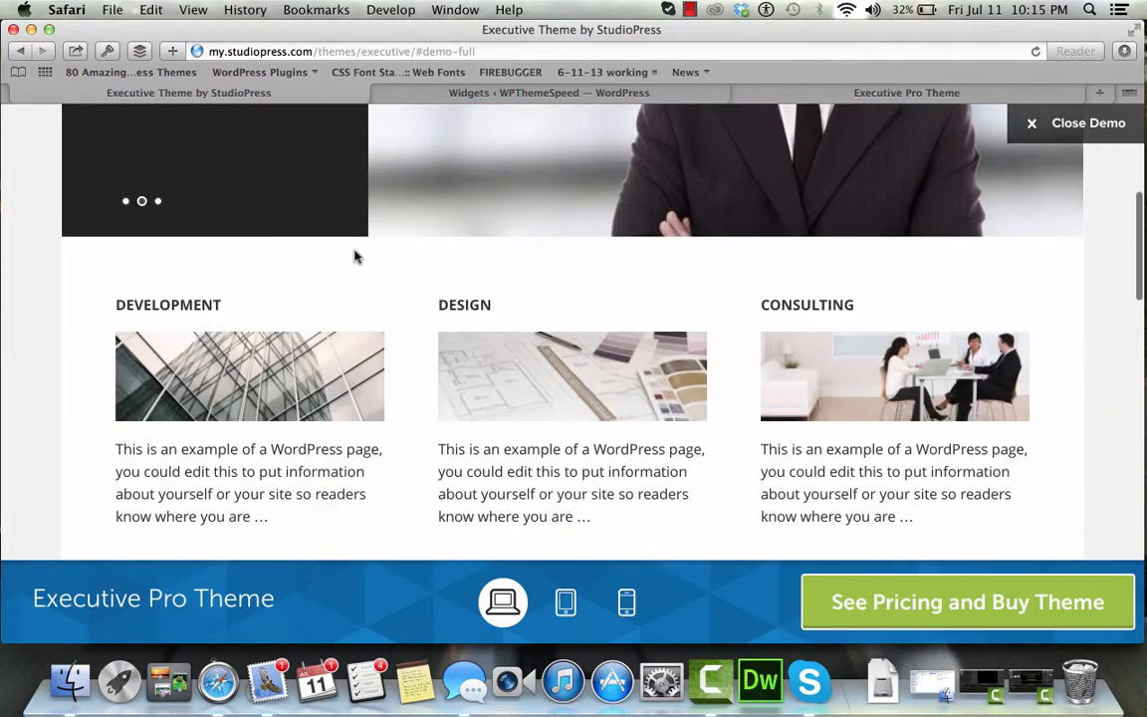
{"action": "scroll", "coordinate": [351, 249], "scroll_direction": "down", "scroll_amount": 5}
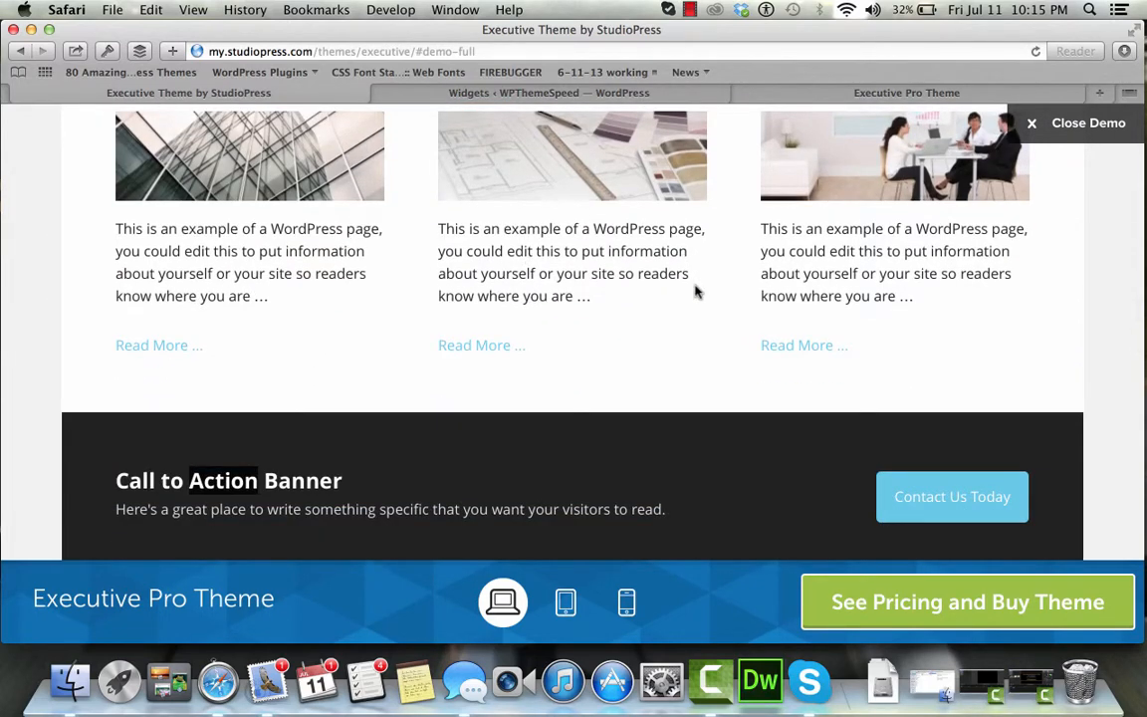
{"action": "scroll", "coordinate": [697, 291], "scroll_direction": "up", "scroll_amount": 2}
{"action": "scroll", "coordinate": [697, 292], "scroll_direction": "down", "scroll_amount": 5}
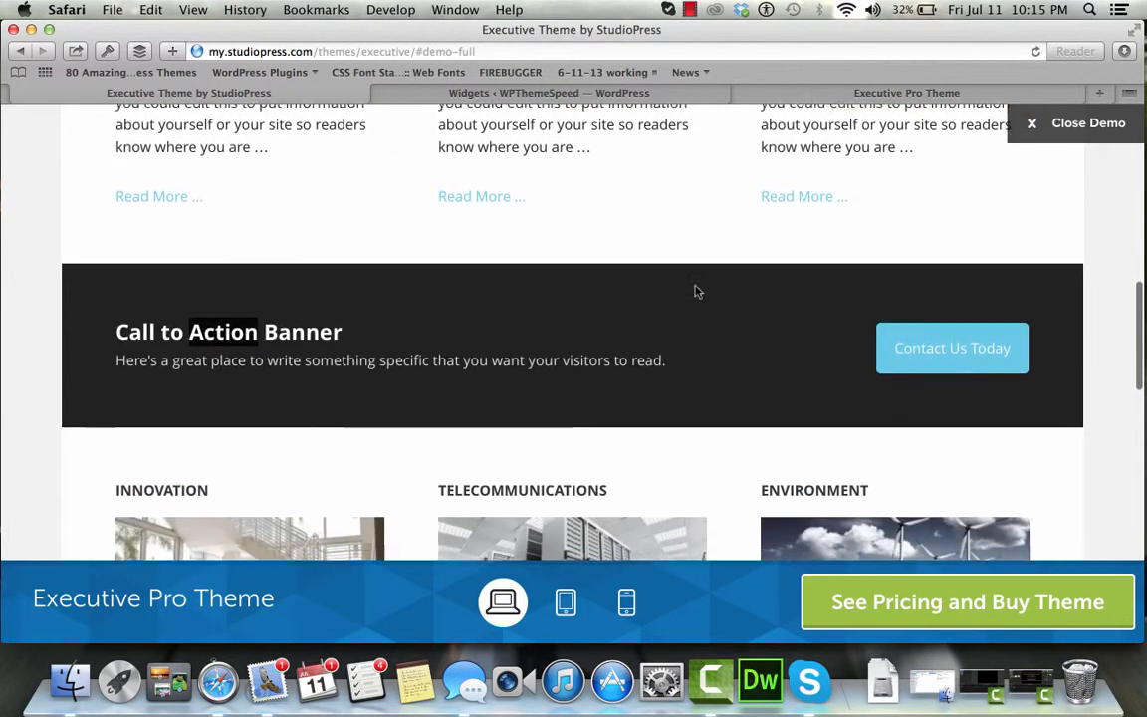
{"action": "scroll", "coordinate": [697, 292], "scroll_direction": "down", "scroll_amount": 6}
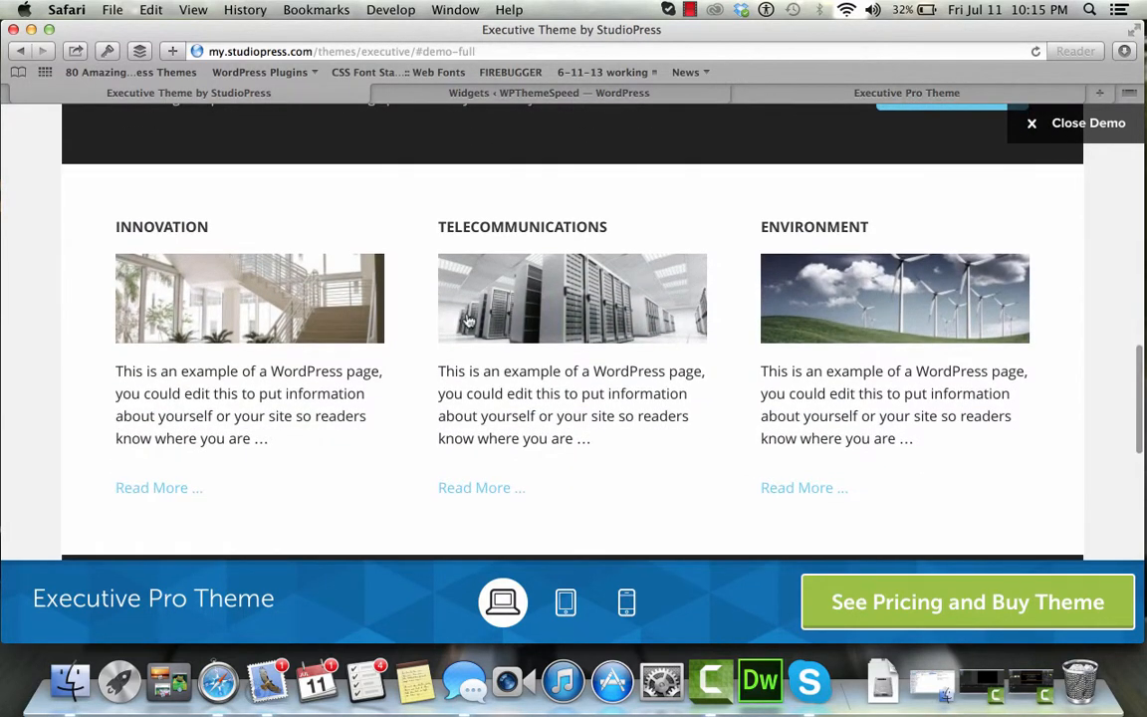
{"action": "scroll", "coordinate": [468, 316], "scroll_direction": "down", "scroll_amount": 8}
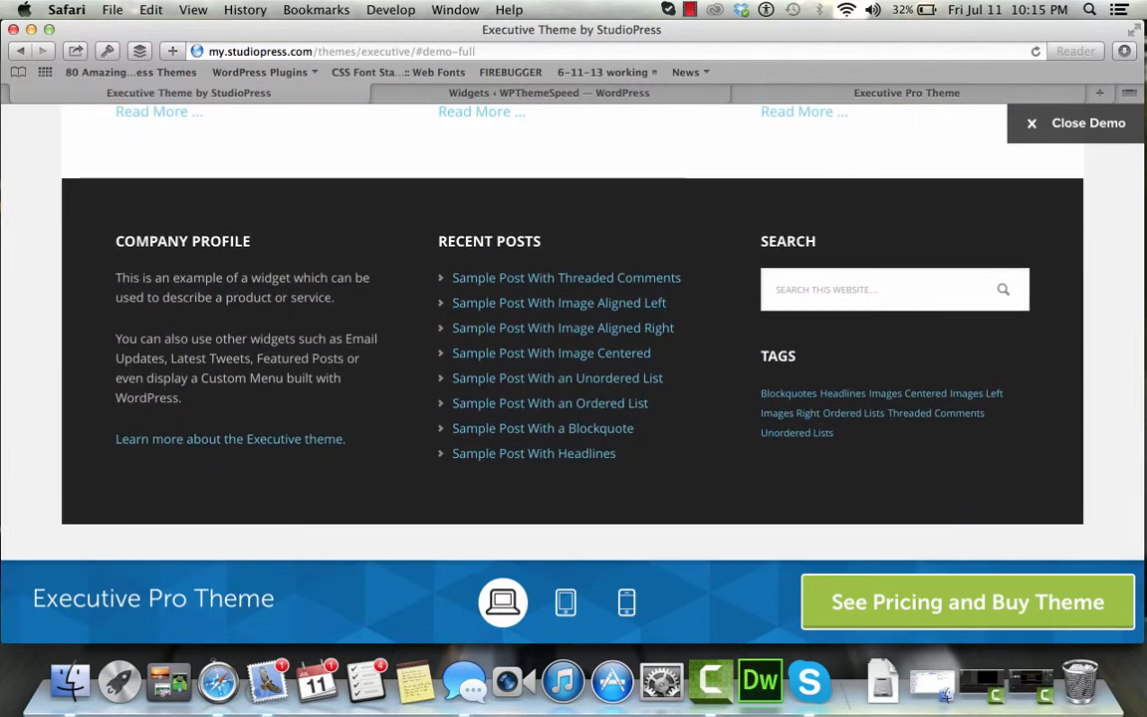
{"action": "scroll", "coordinate": [304, 269], "scroll_direction": "down", "scroll_amount": 2}
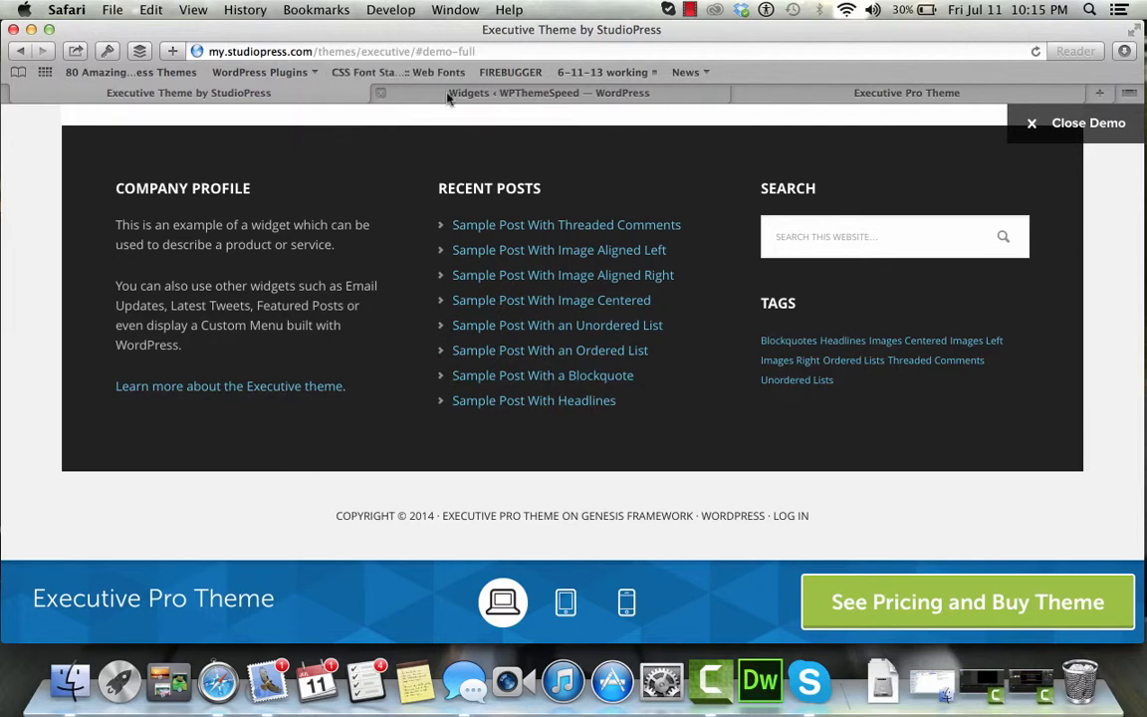
Expand the Footer 3, Footer 2 and Footer 1 widget areas on the WordPress Widgets page
{"action": "left_click", "coordinate": [404, 92]}
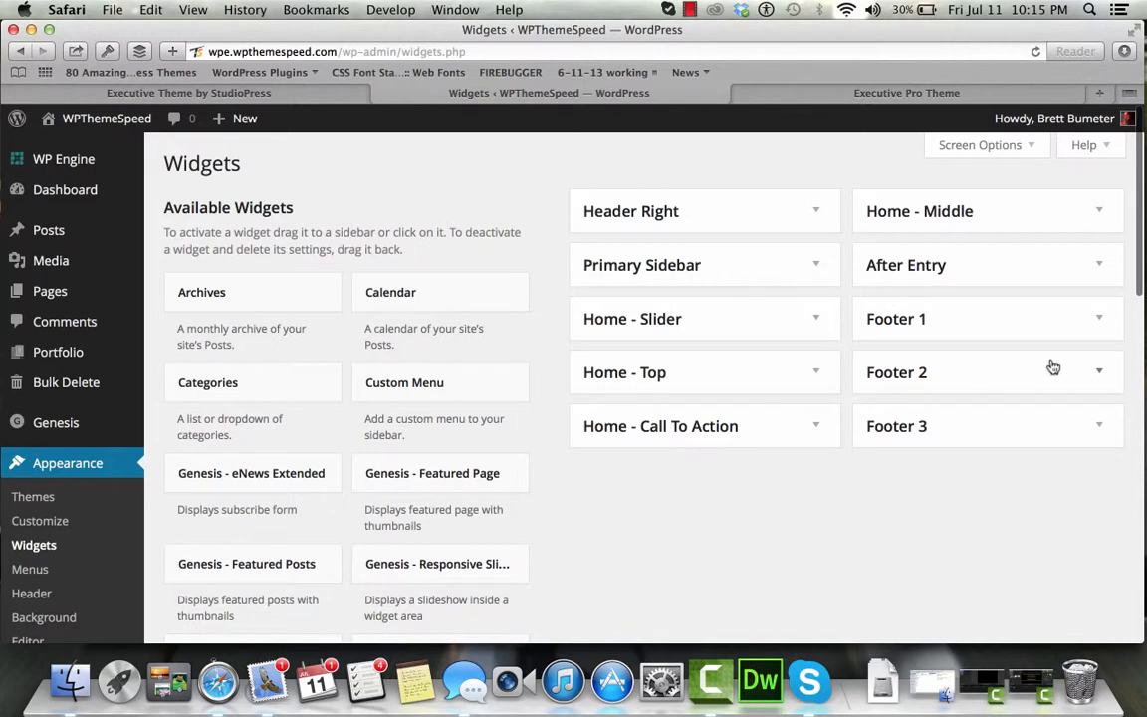
{"action": "left_click", "coordinate": [1089, 425]}
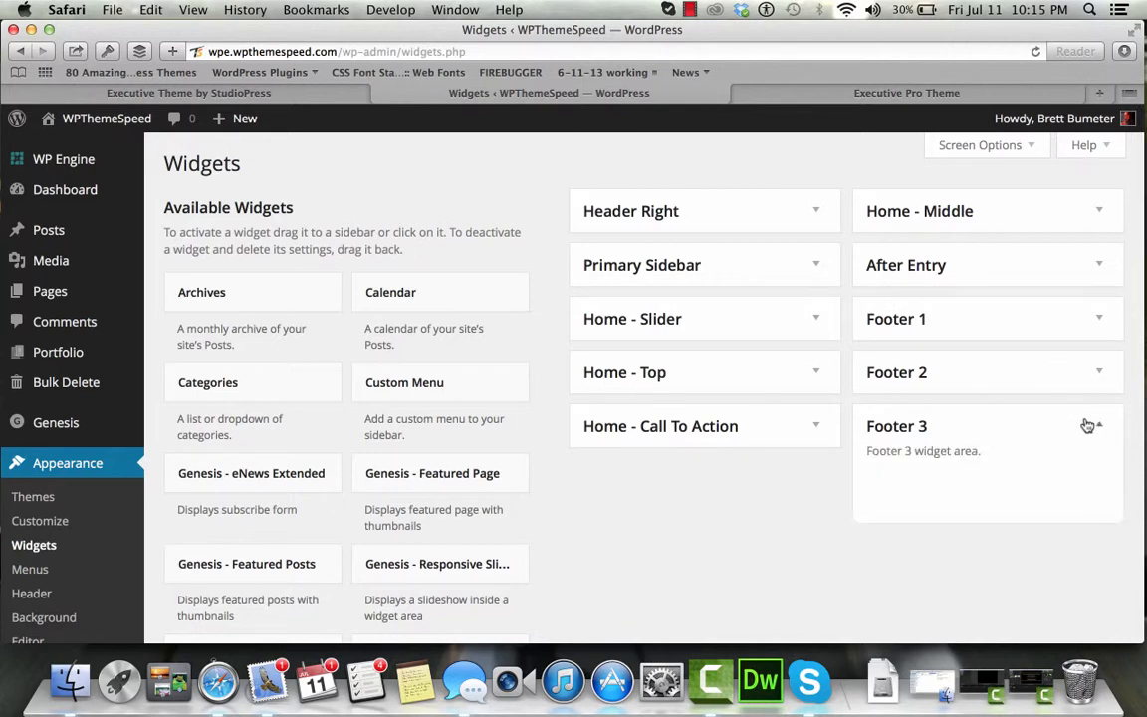
{"action": "left_click", "coordinate": [1097, 374]}
{"action": "left_click", "coordinate": [1096, 321]}
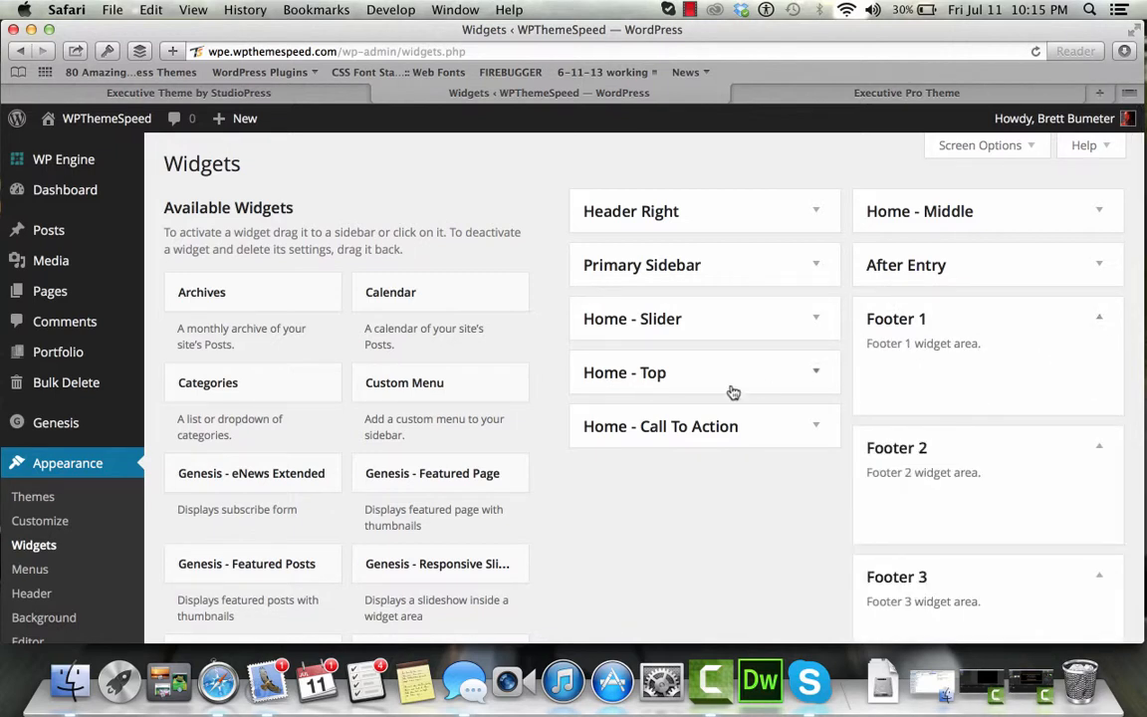
{"action": "scroll", "coordinate": [712, 391], "scroll_direction": "down", "scroll_amount": 1}
{"action": "scroll", "coordinate": [714, 400], "scroll_direction": "down", "scroll_amount": 2}
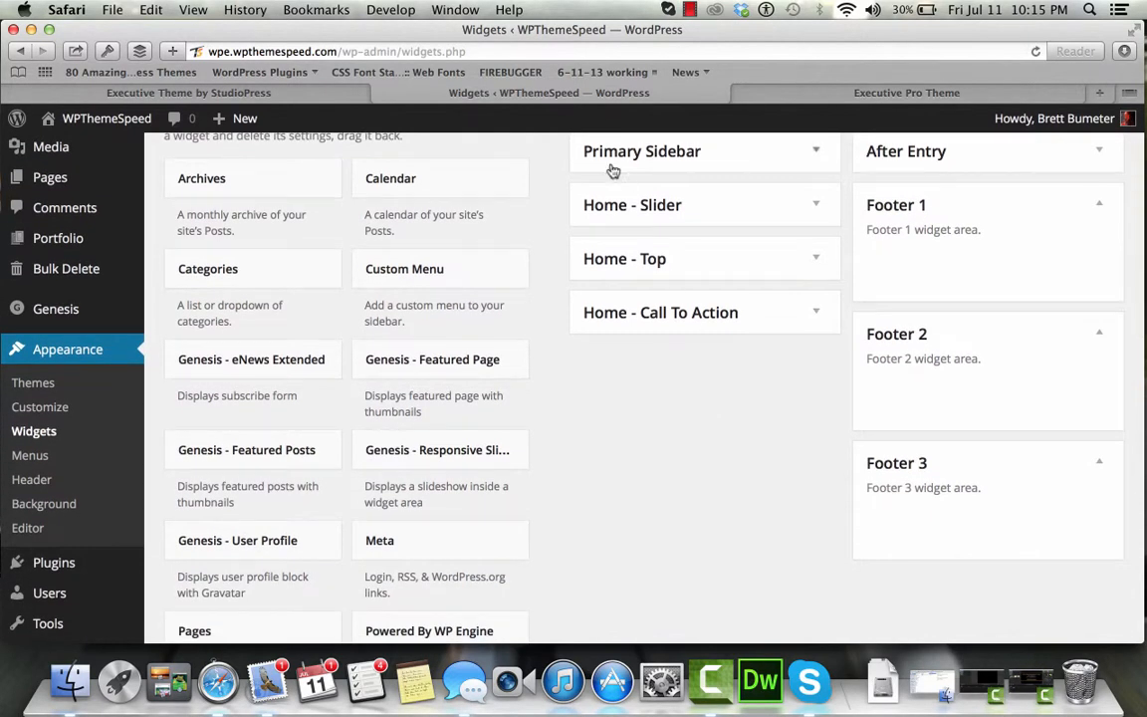
Compare the widget areas with the demo's footer and add a Search widget to Footer 3
{"action": "left_click", "coordinate": [335, 98]}
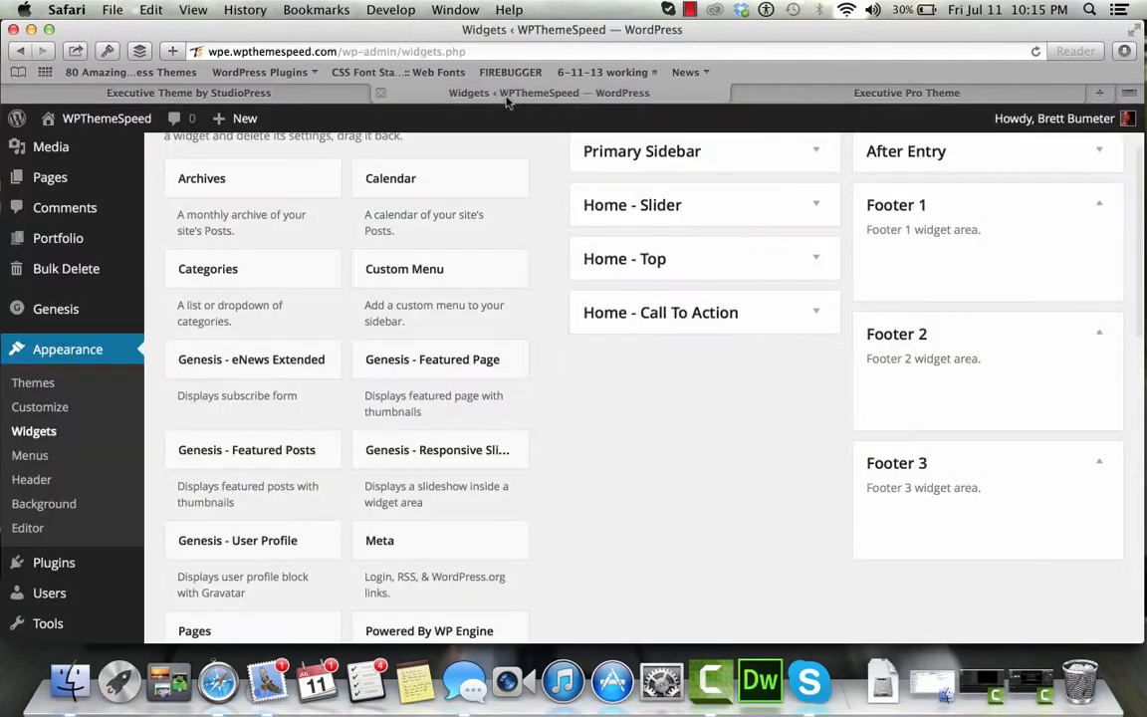
{"action": "left_click", "coordinate": [459, 92]}
{"action": "left_click", "coordinate": [325, 95]}
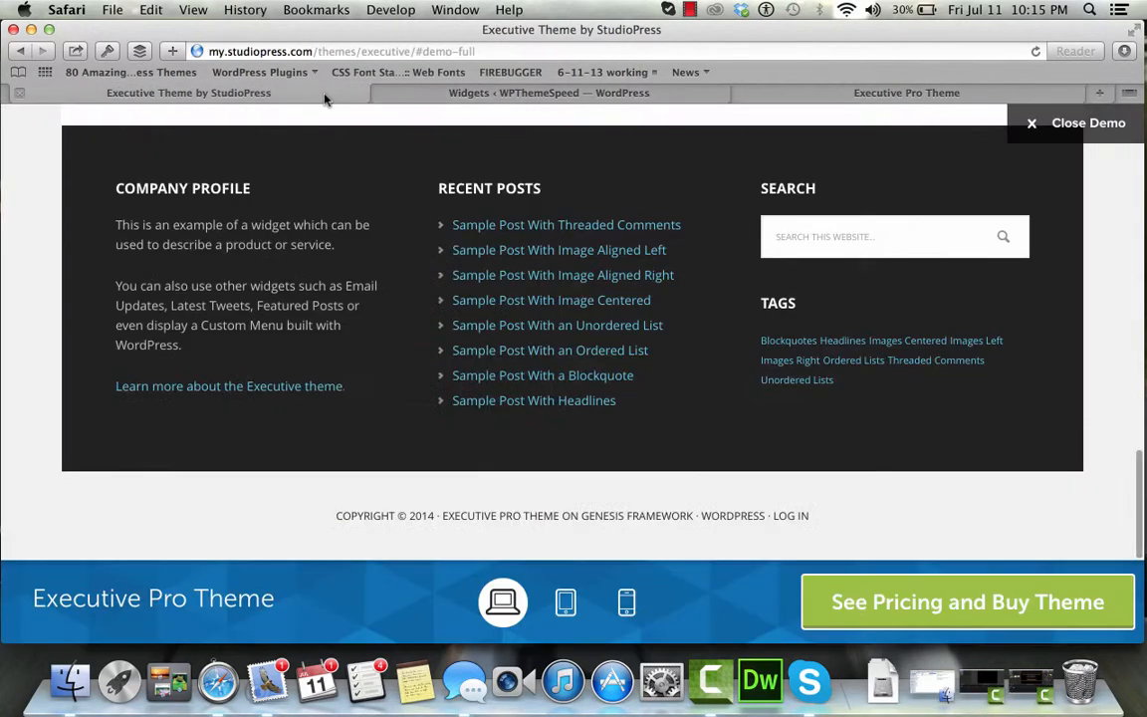
{"action": "left_click", "coordinate": [466, 93]}
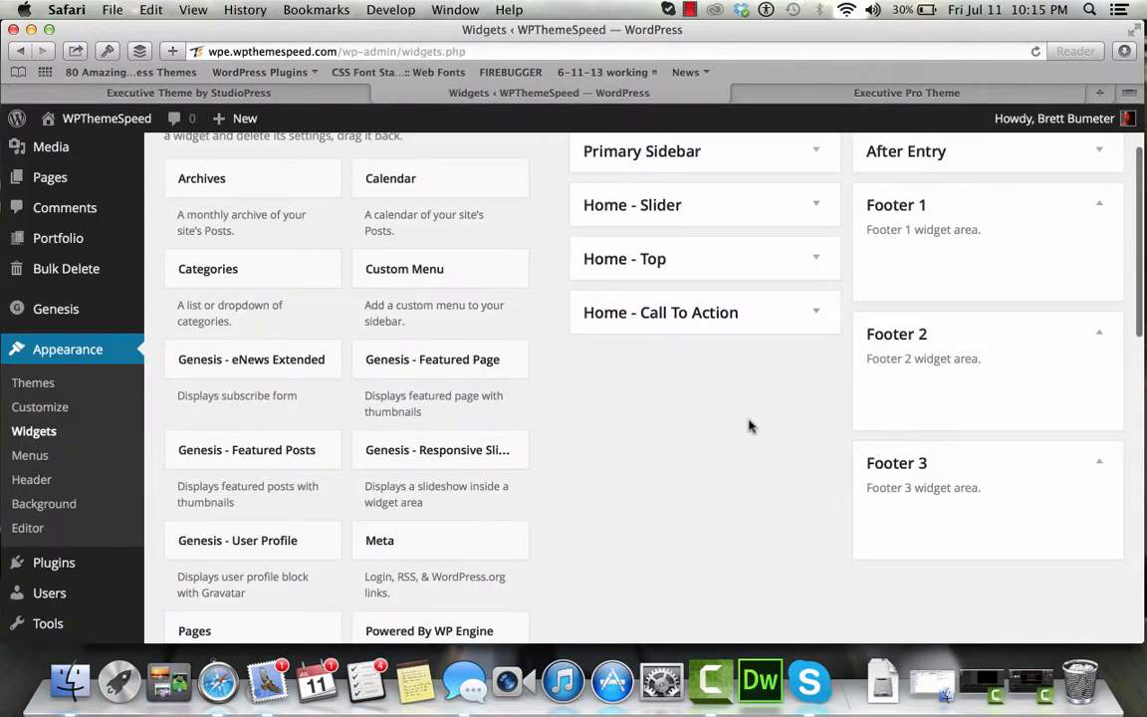
{"action": "scroll", "coordinate": [750, 427], "scroll_direction": "down", "scroll_amount": 3}
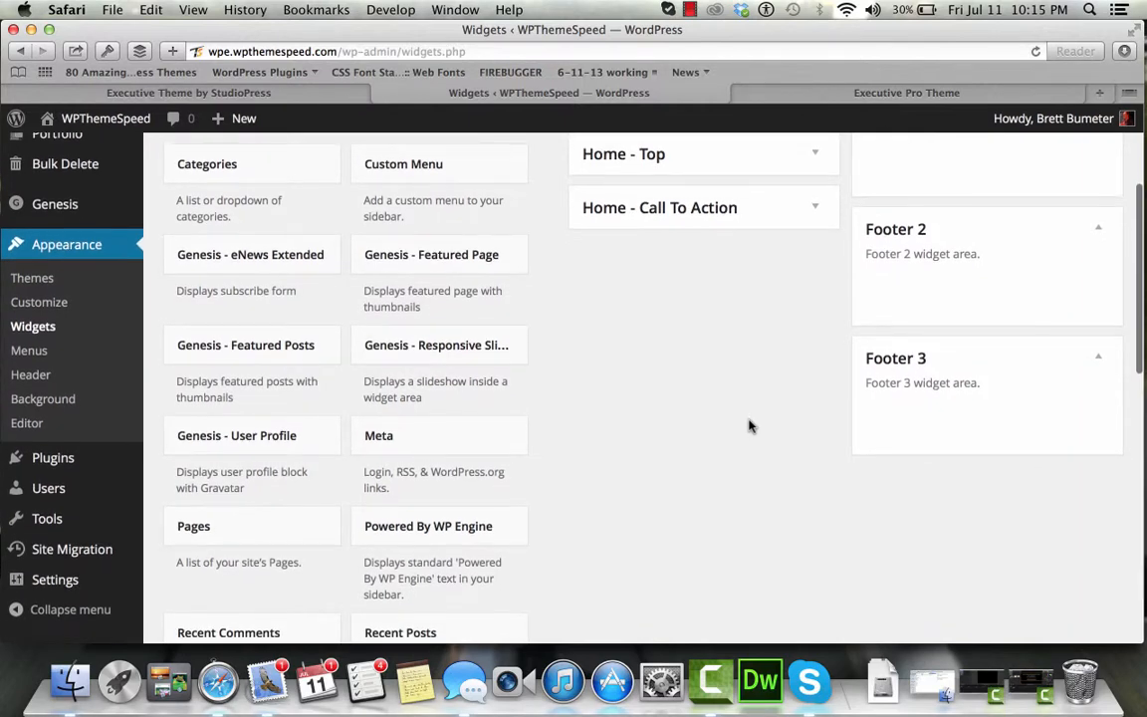
{"action": "scroll", "coordinate": [750, 426], "scroll_direction": "down", "scroll_amount": 5}
{"action": "scroll", "coordinate": [750, 426], "scroll_direction": "down", "scroll_amount": 2}
{"action": "left_click", "coordinate": [463, 465]}
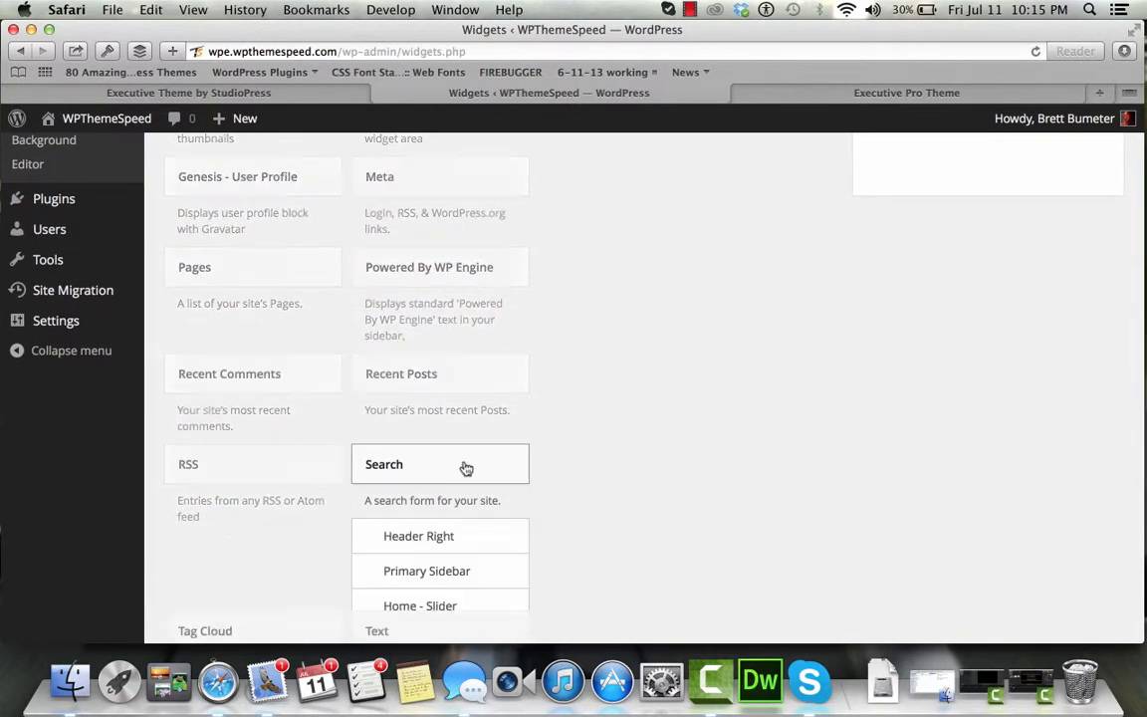
{"action": "left_click", "coordinate": [477, 428]}
{"action": "left_click", "coordinate": [470, 466]}
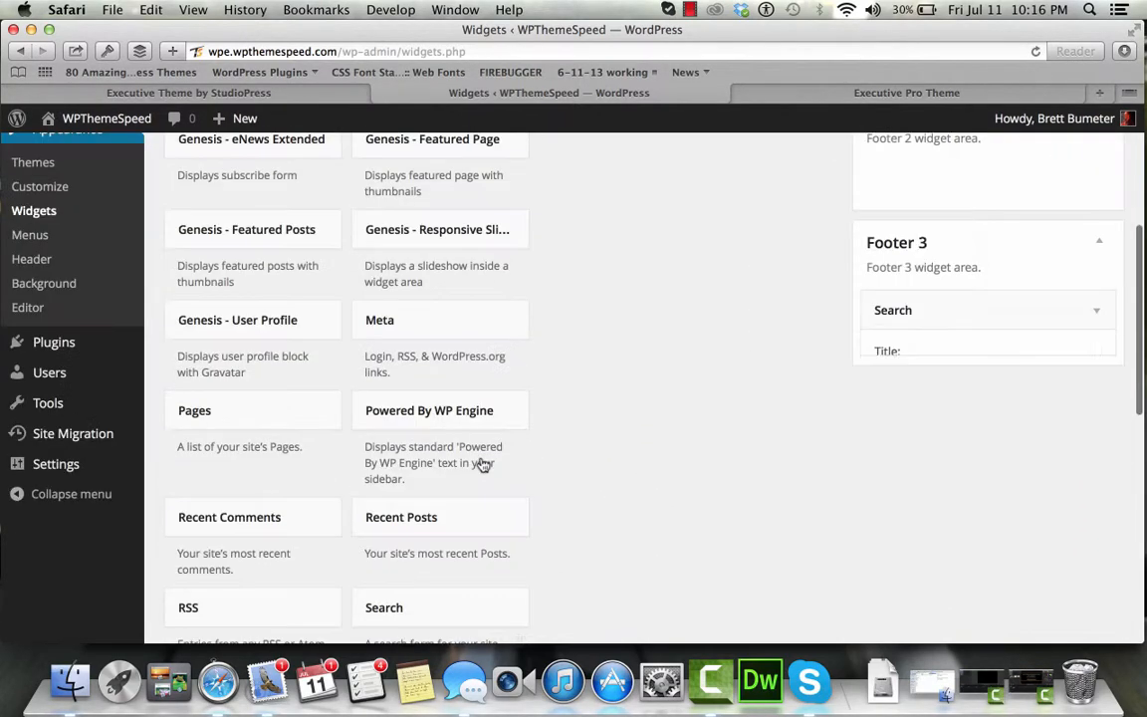
{"action": "left_click", "coordinate": [415, 474]}
{"action": "scroll", "coordinate": [918, 313], "scroll_direction": "up", "scroll_amount": 10}
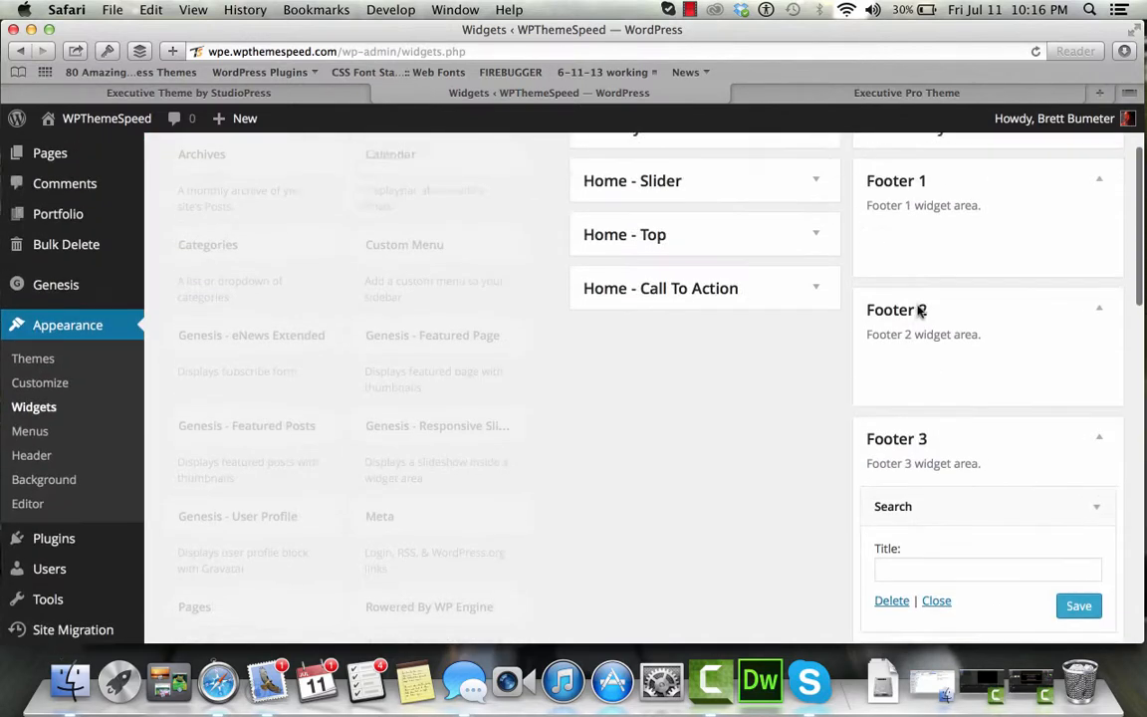
{"action": "scroll", "coordinate": [917, 313], "scroll_direction": "down", "scroll_amount": 6}
{"action": "scroll", "coordinate": [919, 311], "scroll_direction": "down", "scroll_amount": 2}
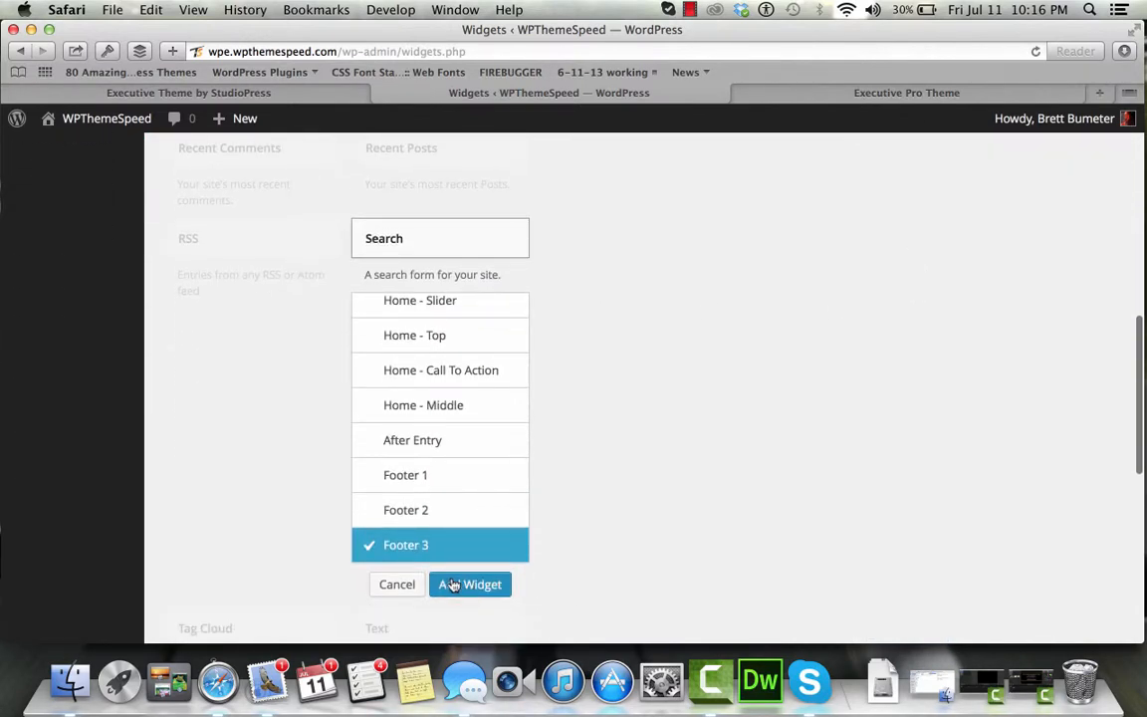
{"action": "left_click", "coordinate": [396, 585]}
Check the demo's footer again, keep Tags as the taxonomy of the Tag Cloud widget in Footer 3, and save it
{"action": "scroll", "coordinate": [394, 582], "scroll_direction": "up", "scroll_amount": 5}
{"action": "left_click", "coordinate": [302, 93]}
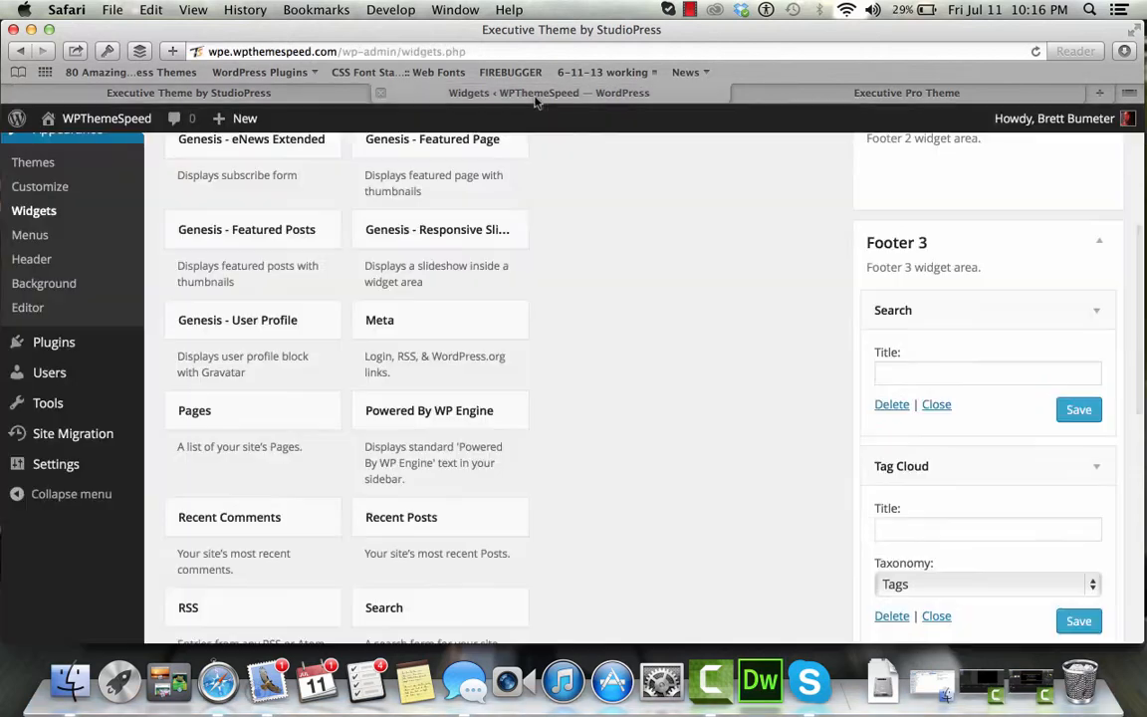
{"action": "left_click", "coordinate": [486, 95]}
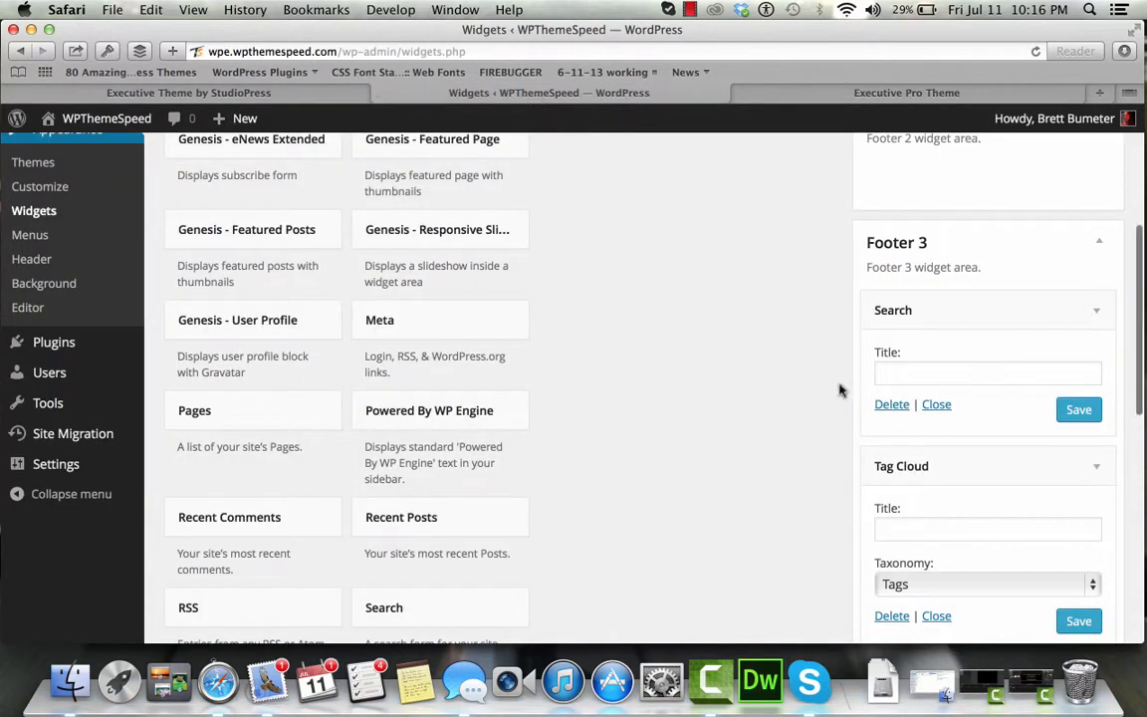
{"action": "scroll", "coordinate": [977, 449], "scroll_direction": "down", "scroll_amount": 3}
{"action": "left_click", "coordinate": [978, 445]}
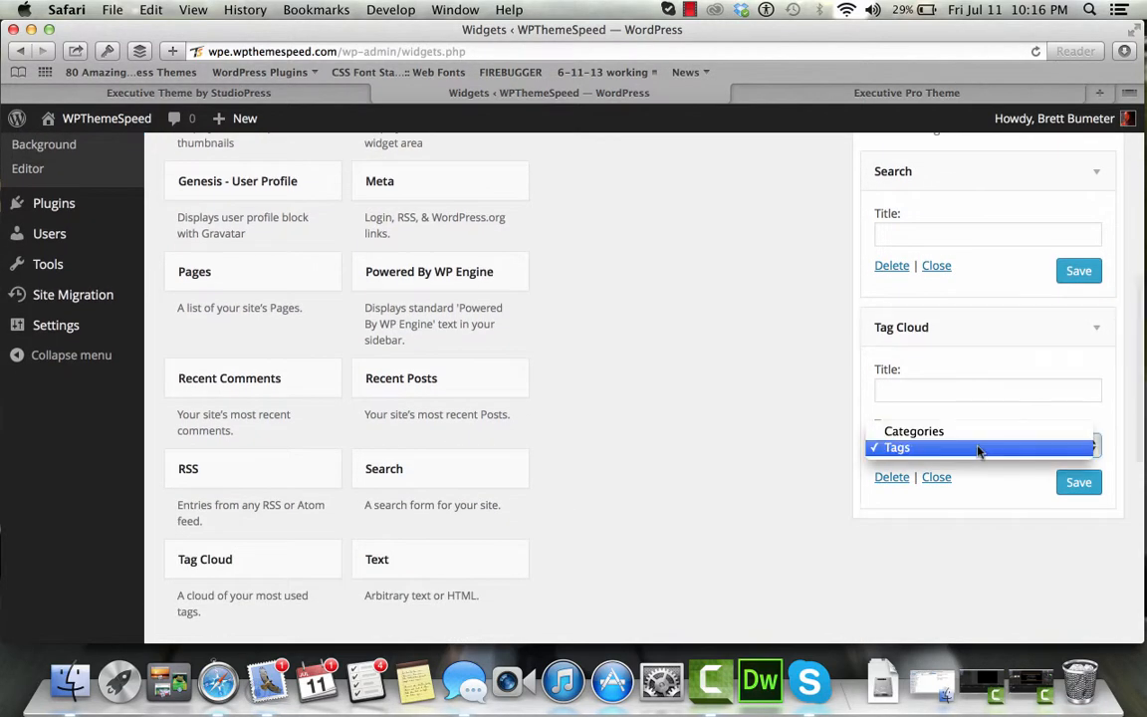
{"action": "left_click", "coordinate": [1076, 481]}
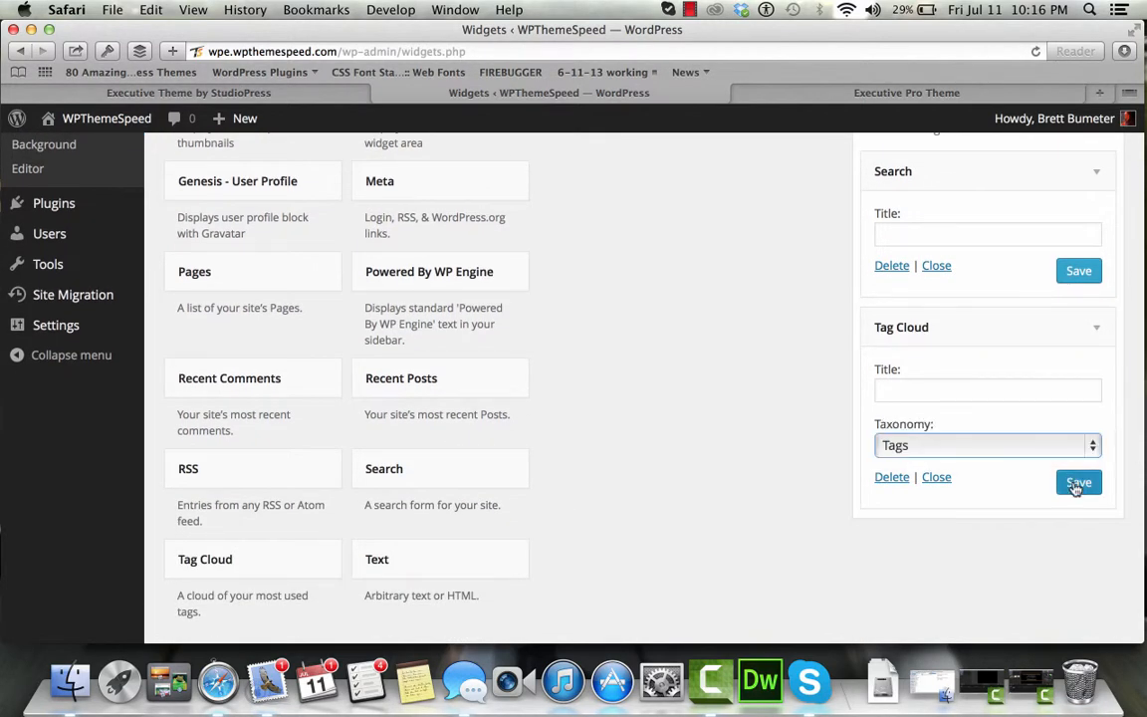
Check the footer of the site's home page in a separate window, close it and return to the footer widget areas
{"action": "mouse_move", "coordinate": [109, 118]}
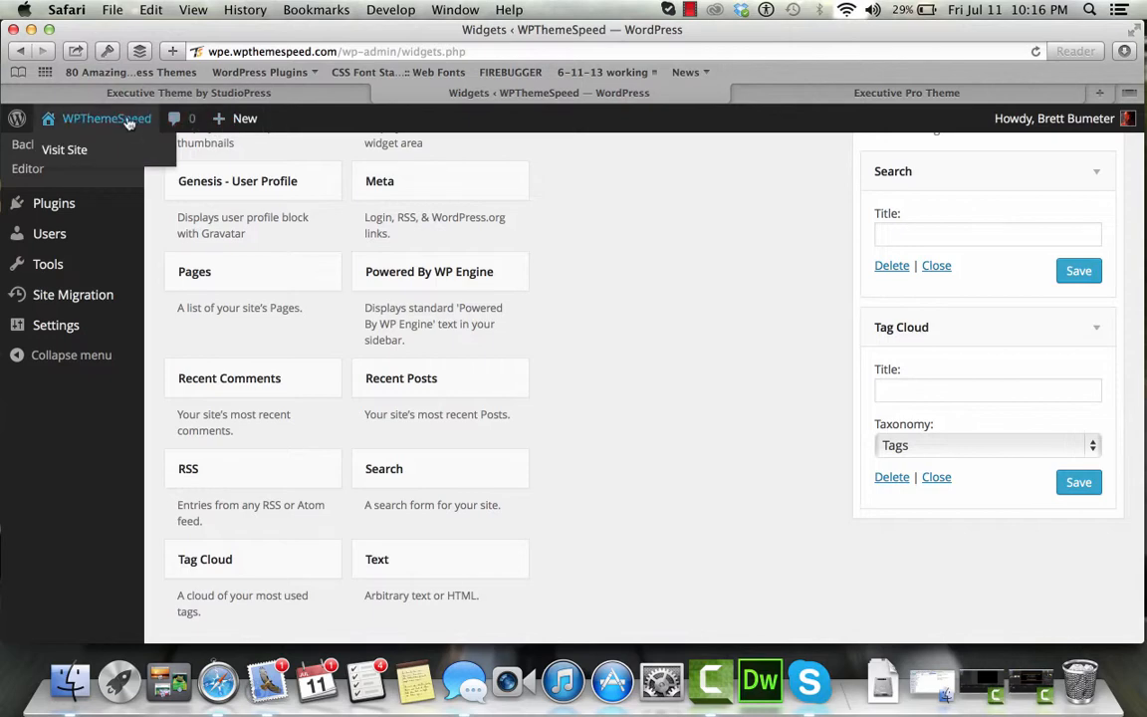
{"action": "right_click", "coordinate": [118, 153]}
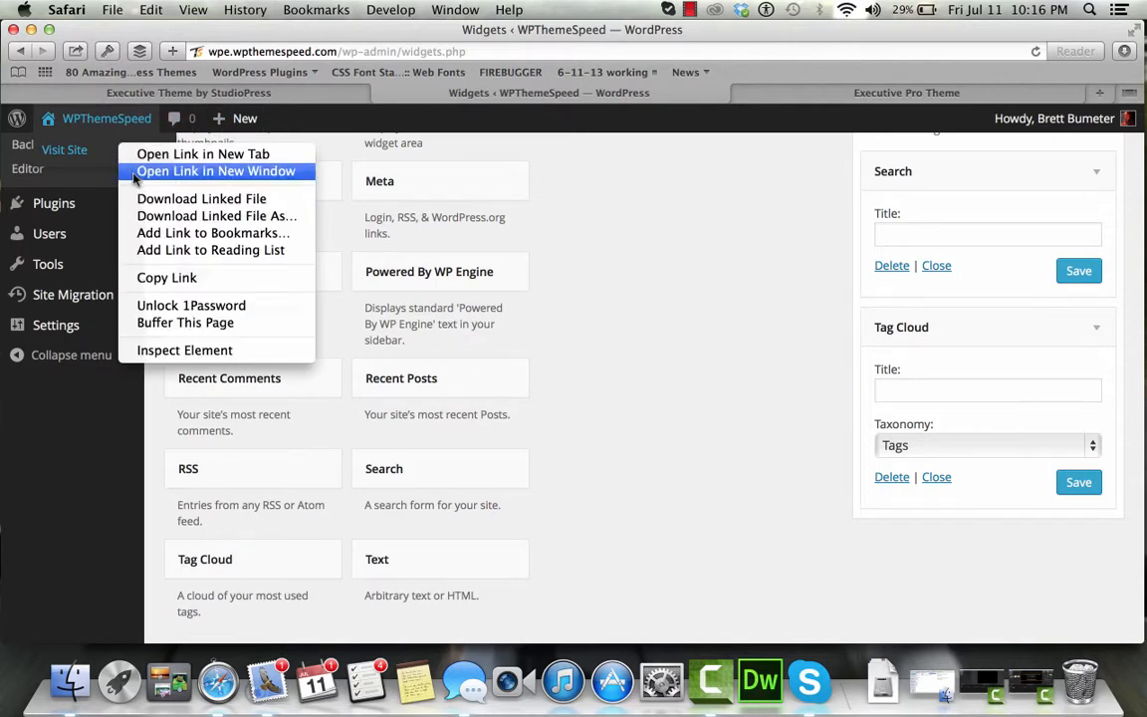
{"action": "left_click", "coordinate": [121, 163]}
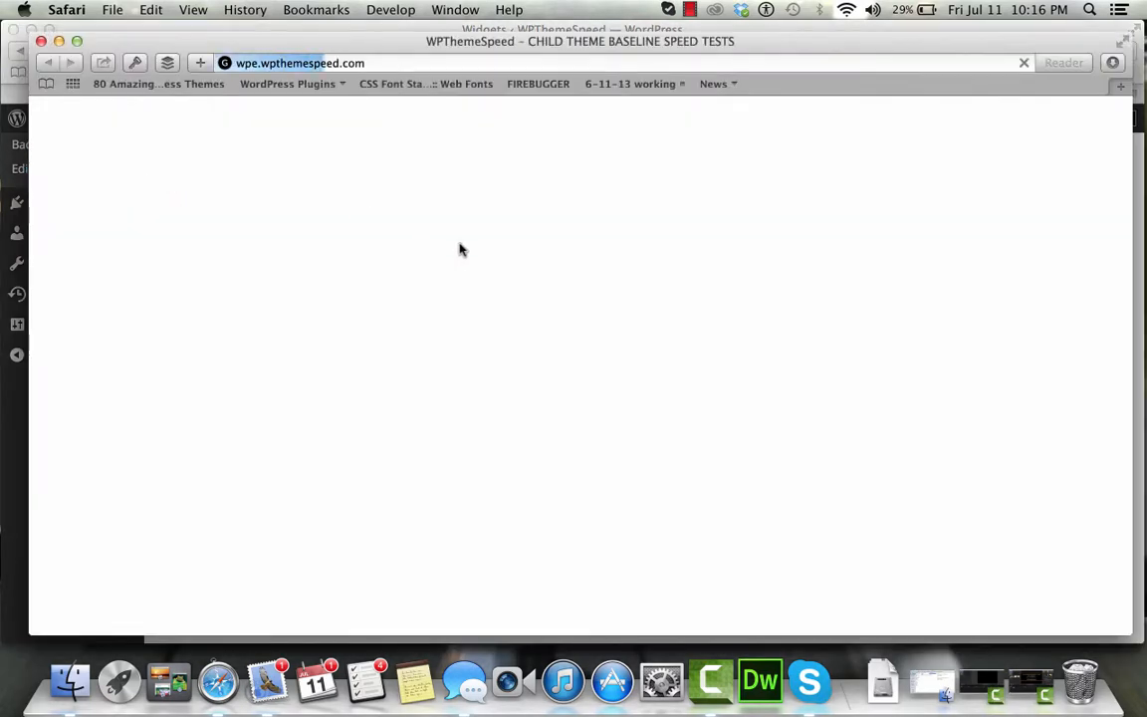
{"action": "scroll", "coordinate": [460, 249], "scroll_direction": "down", "scroll_amount": 15}
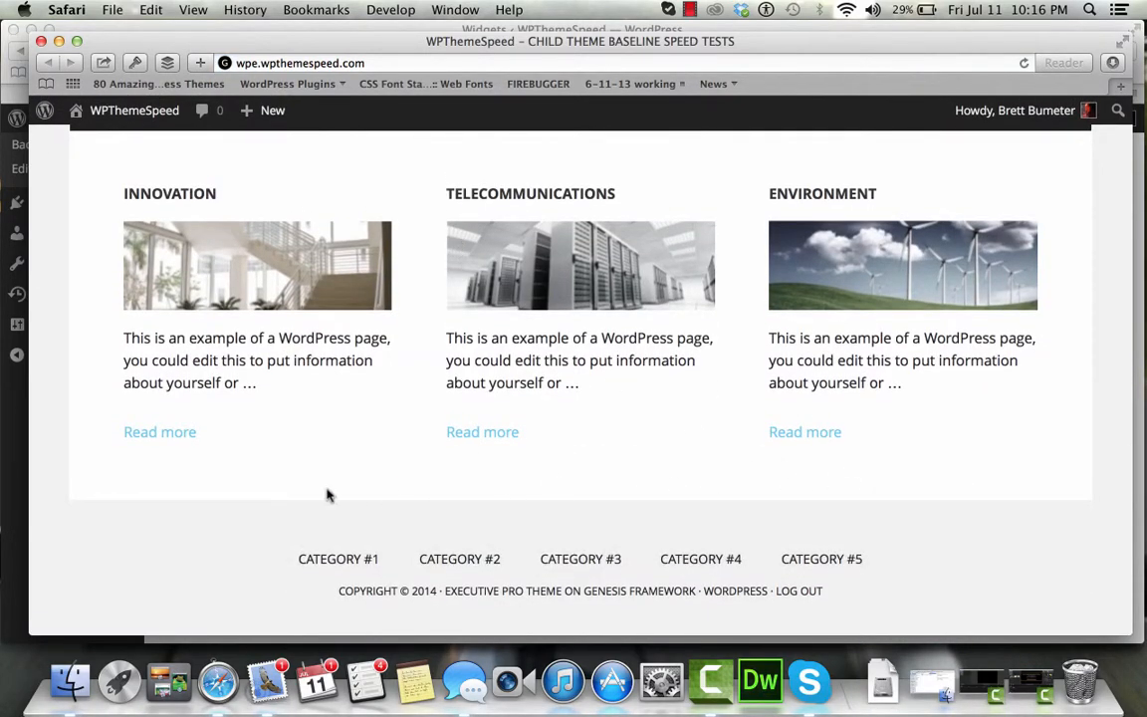
{"action": "left_click", "coordinate": [41, 42]}
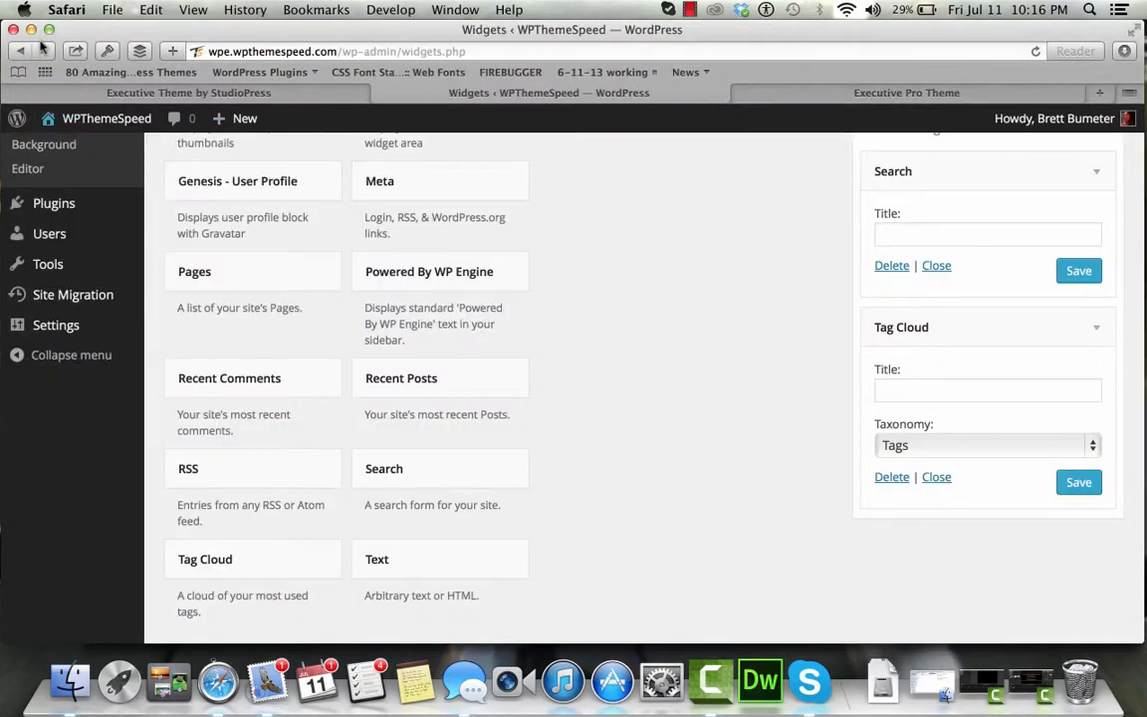
{"action": "scroll", "coordinate": [926, 315], "scroll_direction": "up", "scroll_amount": 10}
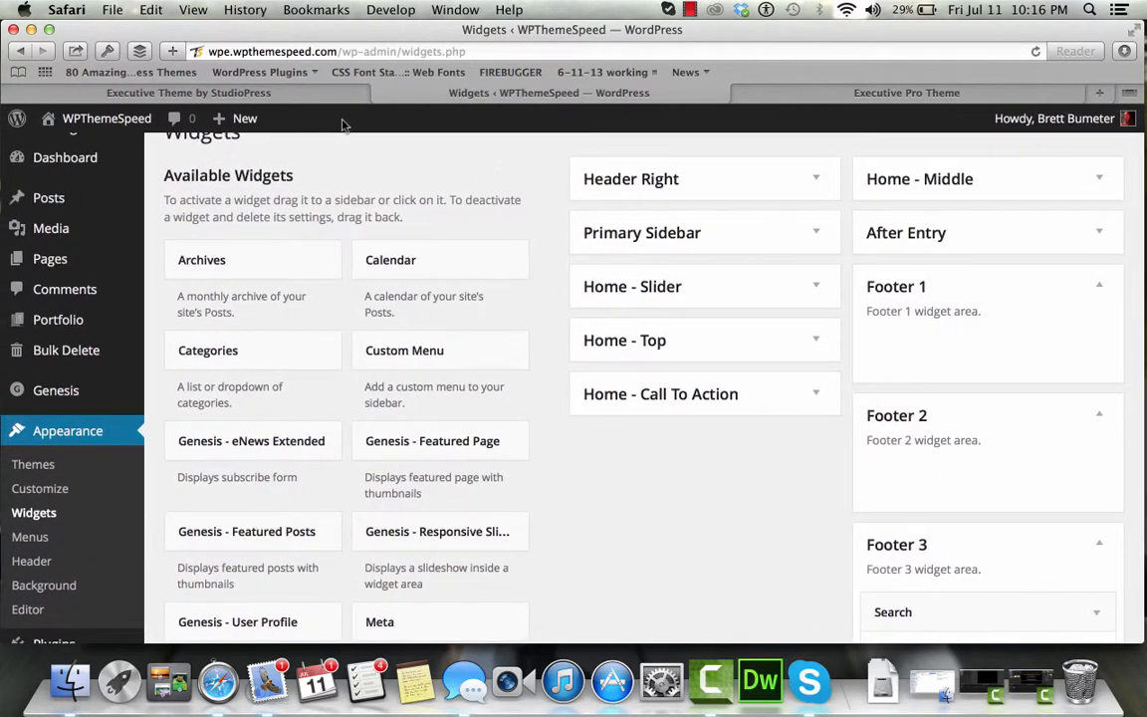
Inspect the Company Profile widget in the demo's footer, copy its widget-wrap element as HTML and close the inspector
{"action": "left_click", "coordinate": [309, 97]}
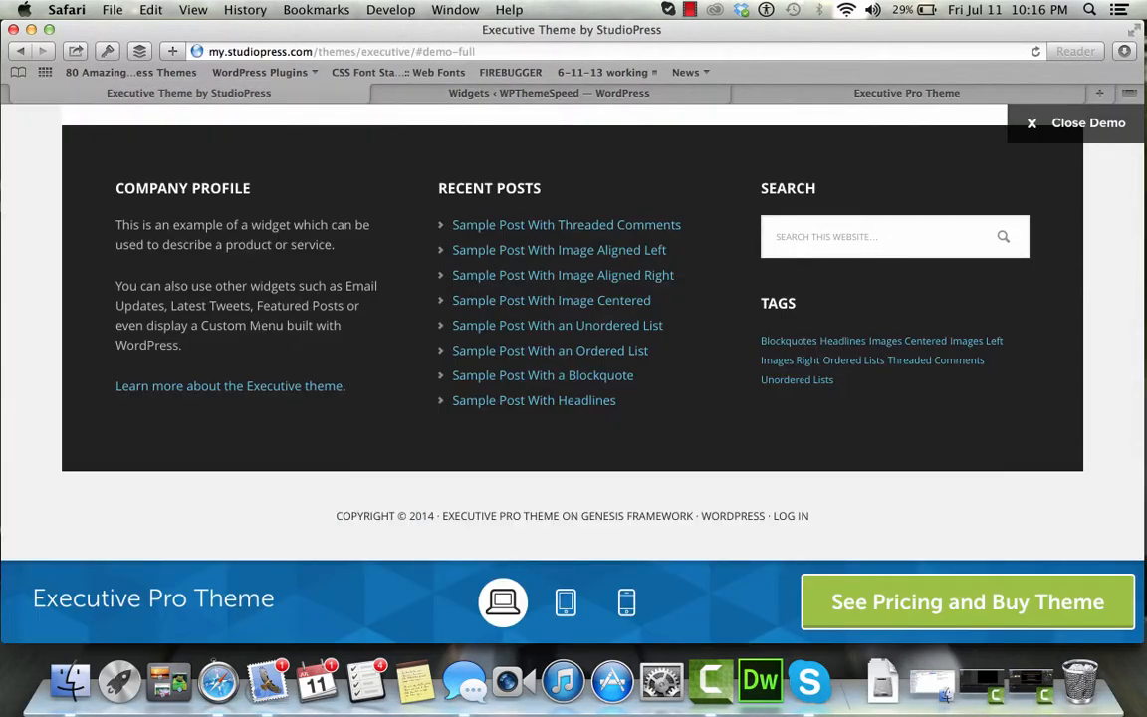
{"action": "right_click", "coordinate": [230, 280]}
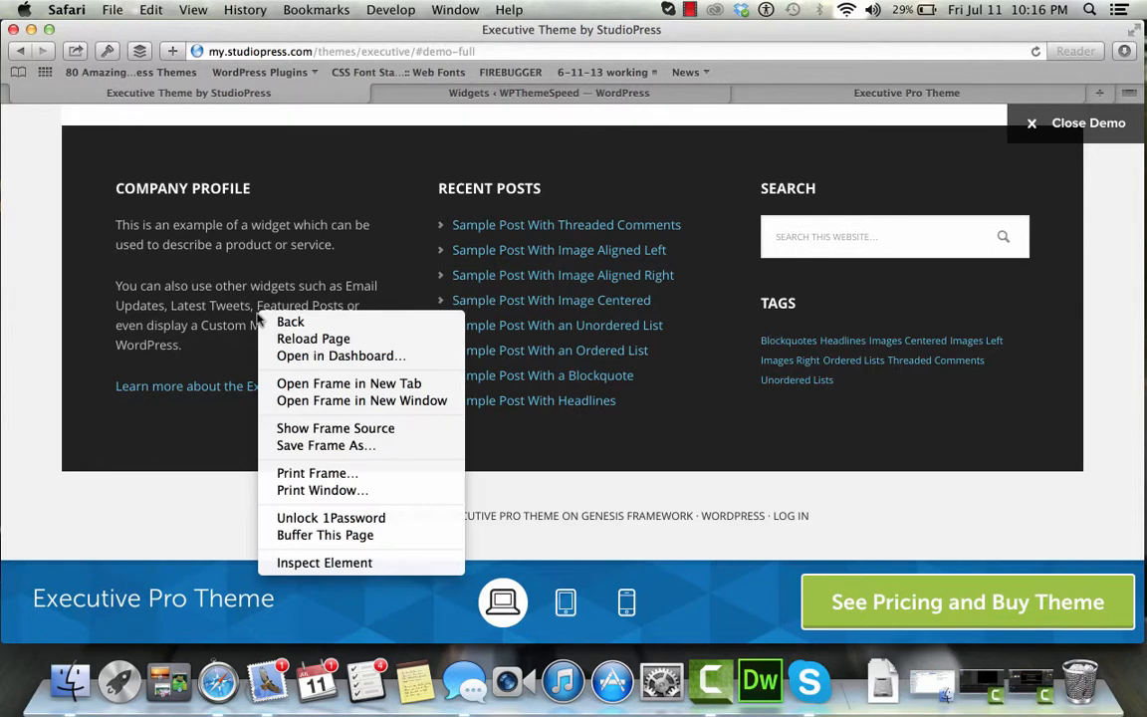
{"action": "left_click", "coordinate": [367, 564]}
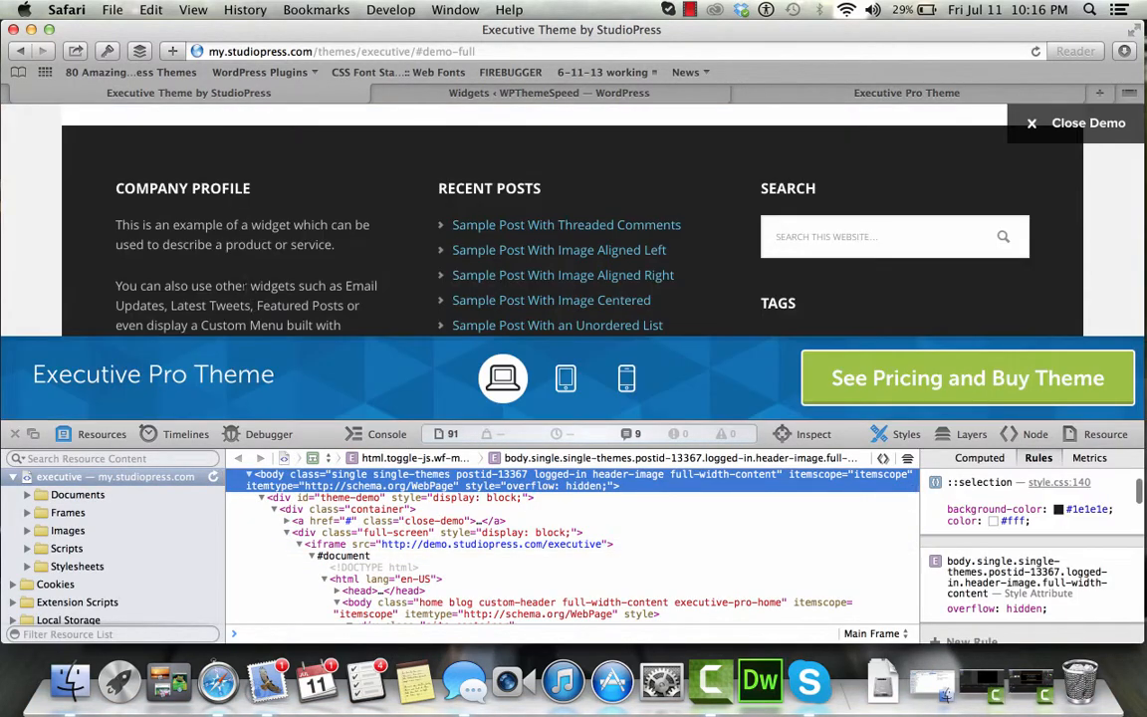
{"action": "right_click", "coordinate": [243, 286]}
{"action": "left_click", "coordinate": [304, 436]}
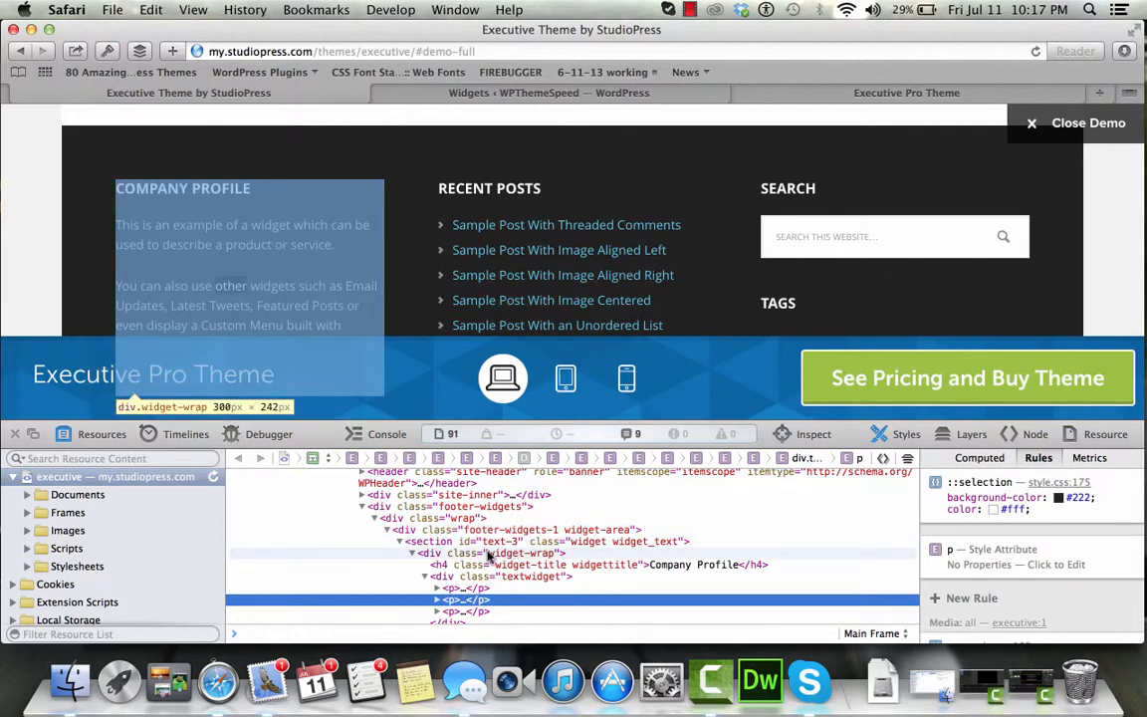
{"action": "right_click", "coordinate": [488, 555]}
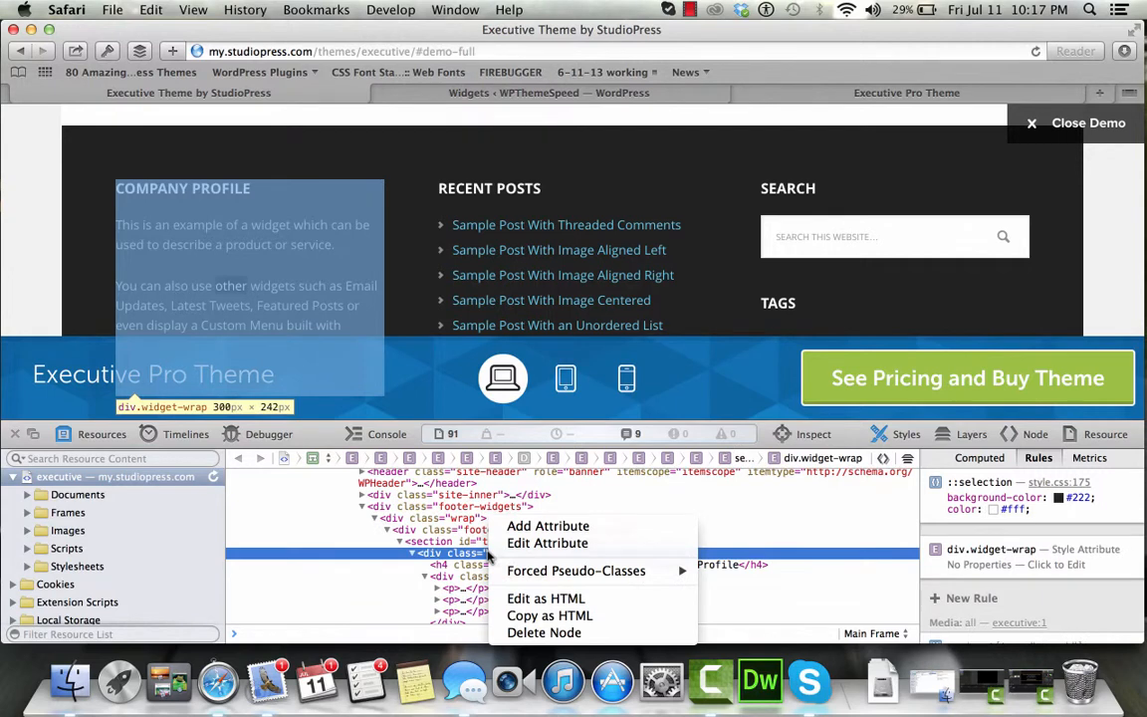
{"action": "left_click", "coordinate": [553, 611]}
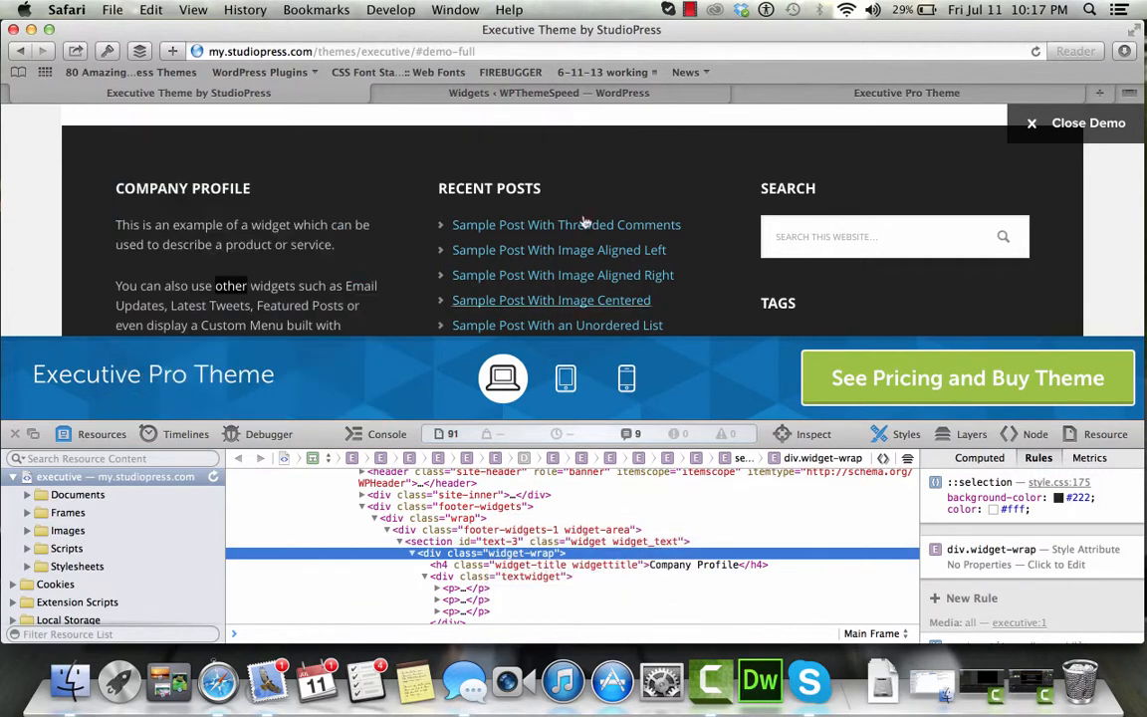
{"action": "left_click", "coordinate": [15, 436]}
Return to the WordPress Widgets page and add a Text widget to Footer 1
{"action": "left_click", "coordinate": [553, 93]}
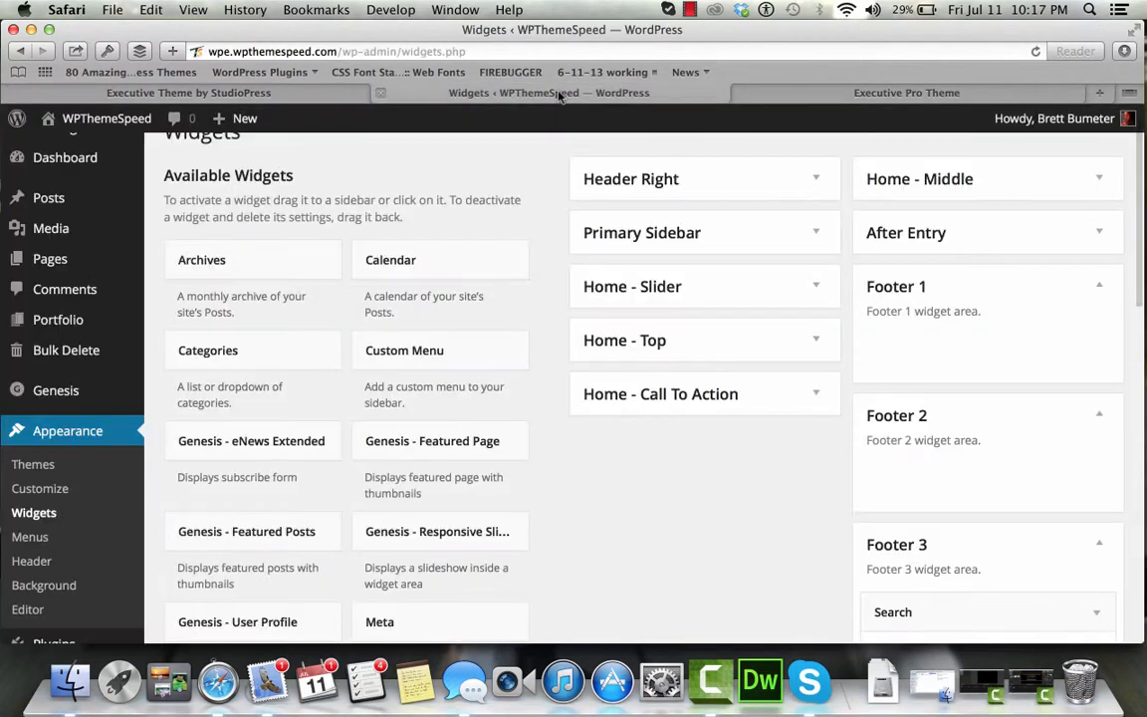
{"action": "scroll", "coordinate": [323, 438], "scroll_direction": "down", "scroll_amount": 8}
{"action": "scroll", "coordinate": [320, 439], "scroll_direction": "down", "scroll_amount": 5}
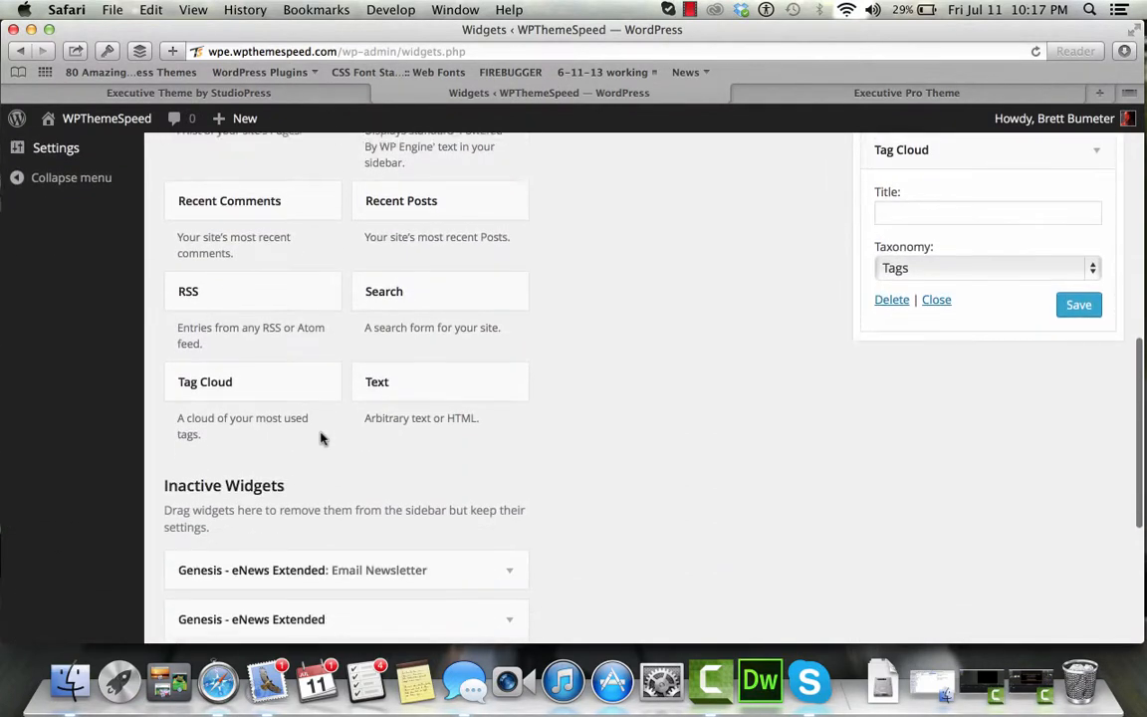
{"action": "left_click", "coordinate": [411, 379]}
{"action": "scroll", "coordinate": [412, 379], "scroll_direction": "down", "scroll_amount": 8}
{"action": "left_click", "coordinate": [413, 377]}
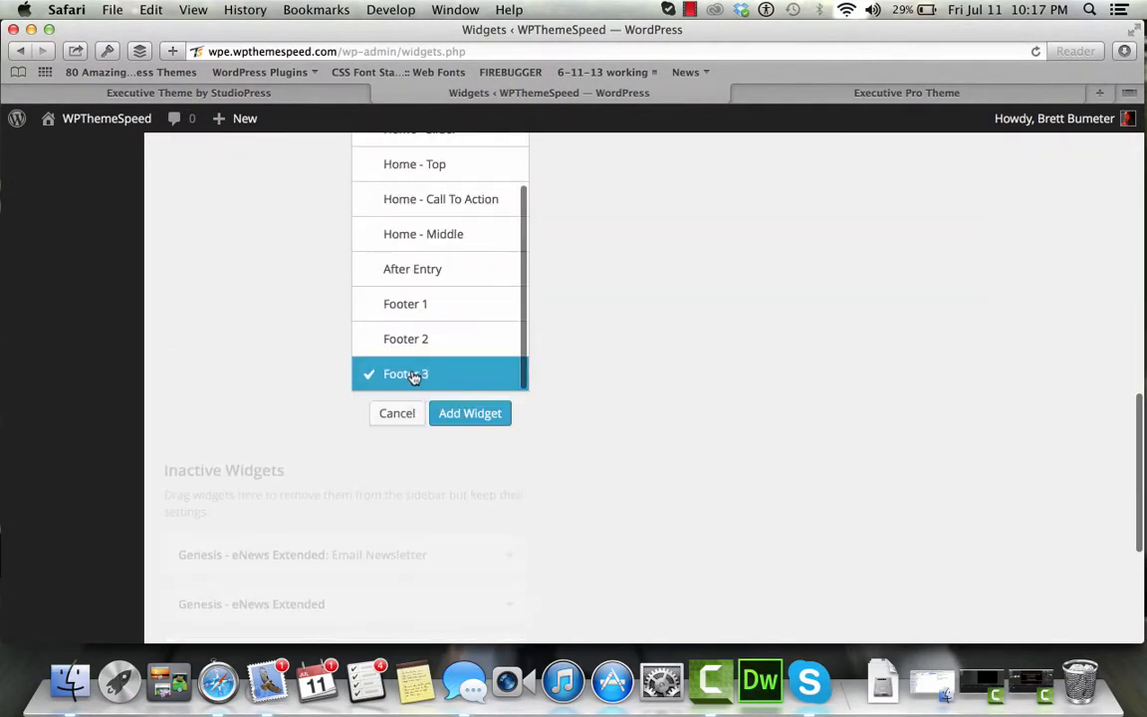
{"action": "left_click", "coordinate": [419, 307]}
{"action": "left_click", "coordinate": [469, 414]}
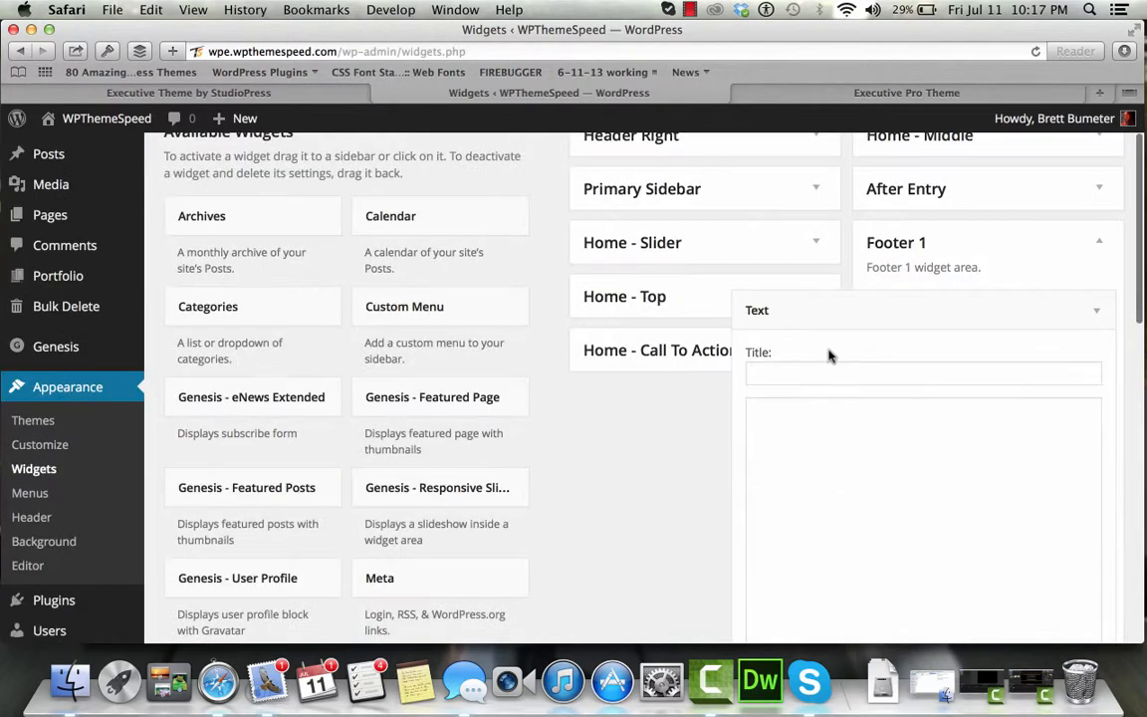
Paste the copied HTML into the Footer 1 Text widget and delete the closing div tags at its end
{"action": "left_click", "coordinate": [826, 460]}
{"action": "key", "text": "super+v"}
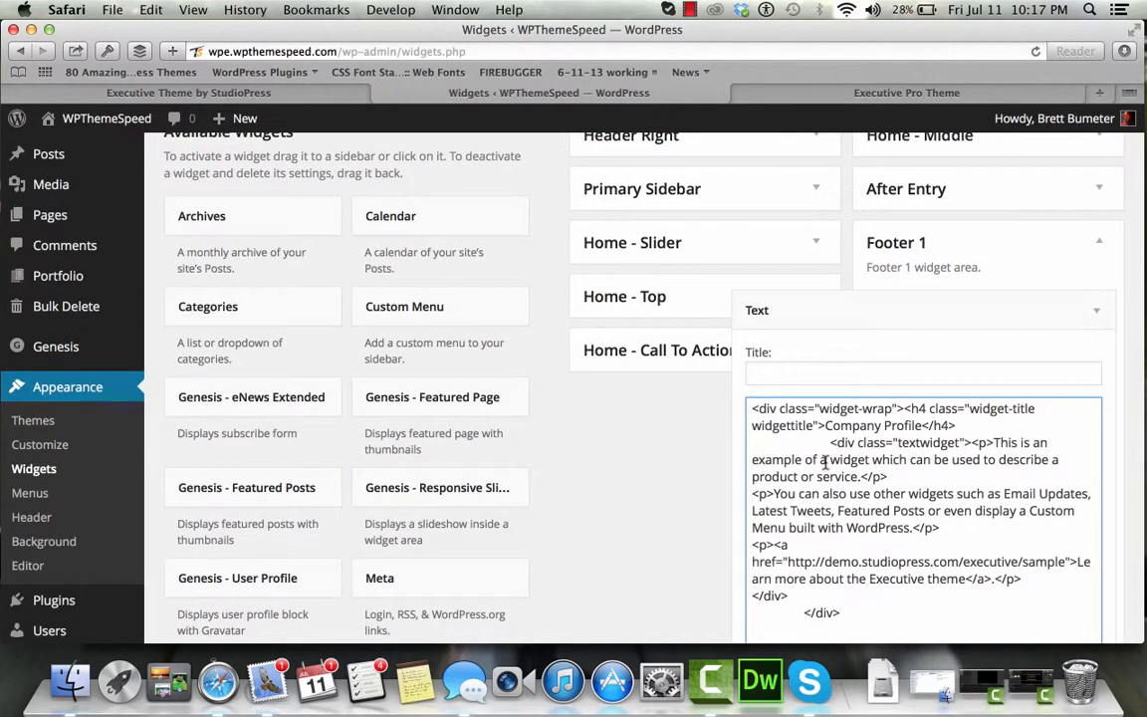
{"action": "key", "text": "shift+Up"}
{"action": "key", "text": "shift+Up"}
{"action": "key", "text": "shift+Down"}
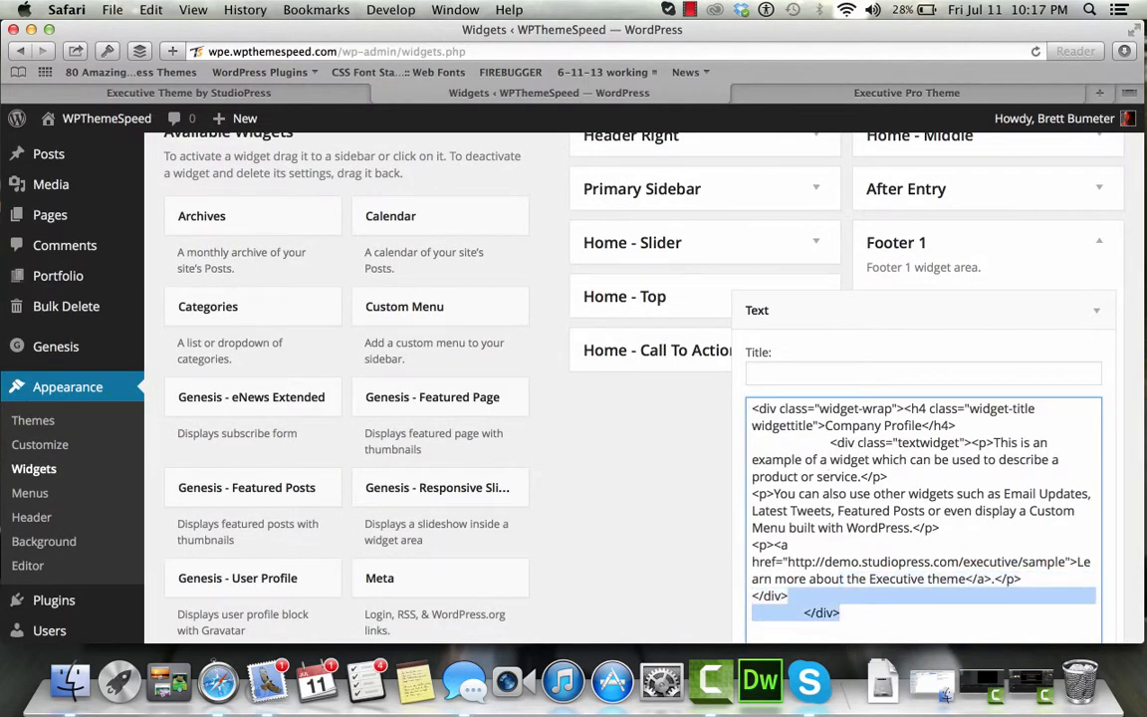
{"action": "key", "text": "BackSpace"}
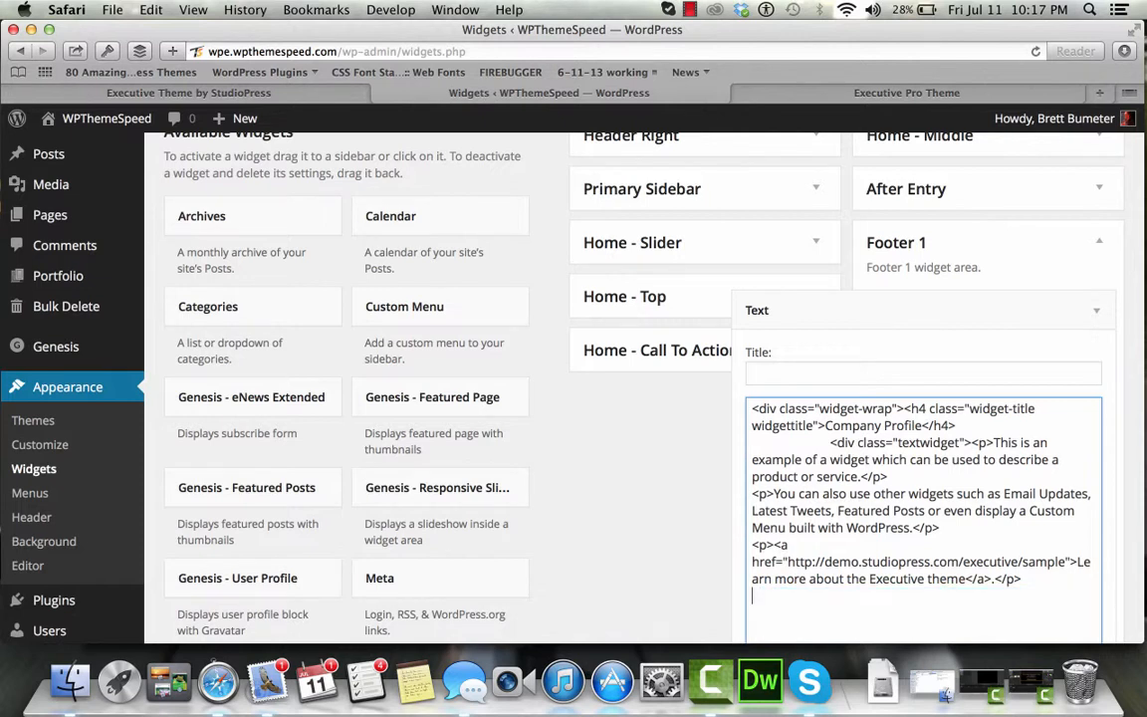
Title the Text widget Company Profile and delete the wrapper divs and h4 heading before the first paragraph
{"action": "left_click", "coordinate": [901, 373]}
{"action": "type", "text": "compan"}
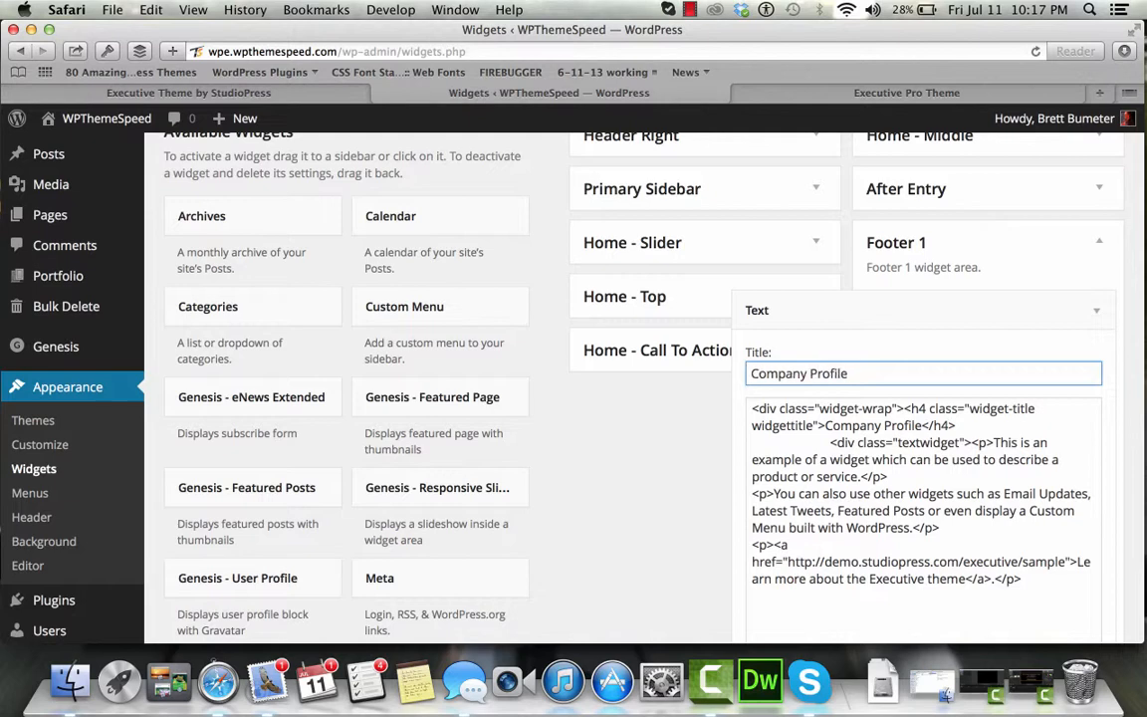
{"action": "left_click_drag", "start_coordinate": [974, 442], "coordinate": [752, 409]}
{"action": "key", "text": "BackSpace"}
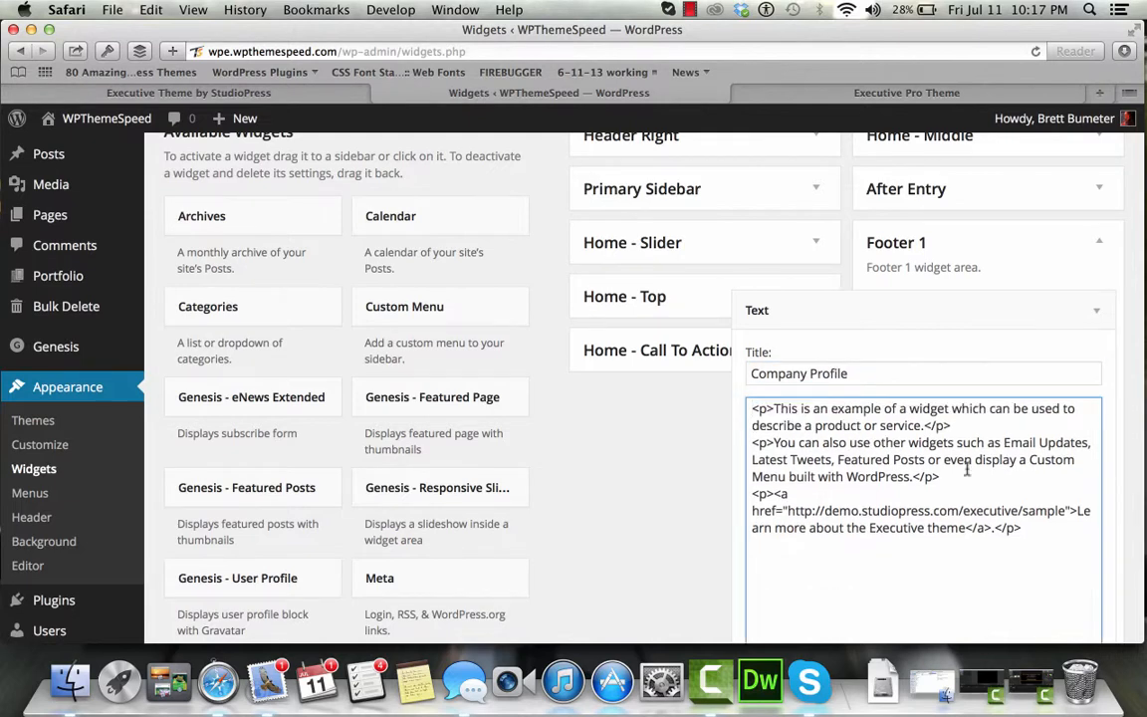
Save the Company Profile text widget and collapse it in Footer 1
{"action": "scroll", "coordinate": [1104, 539], "scroll_direction": "down", "scroll_amount": 5}
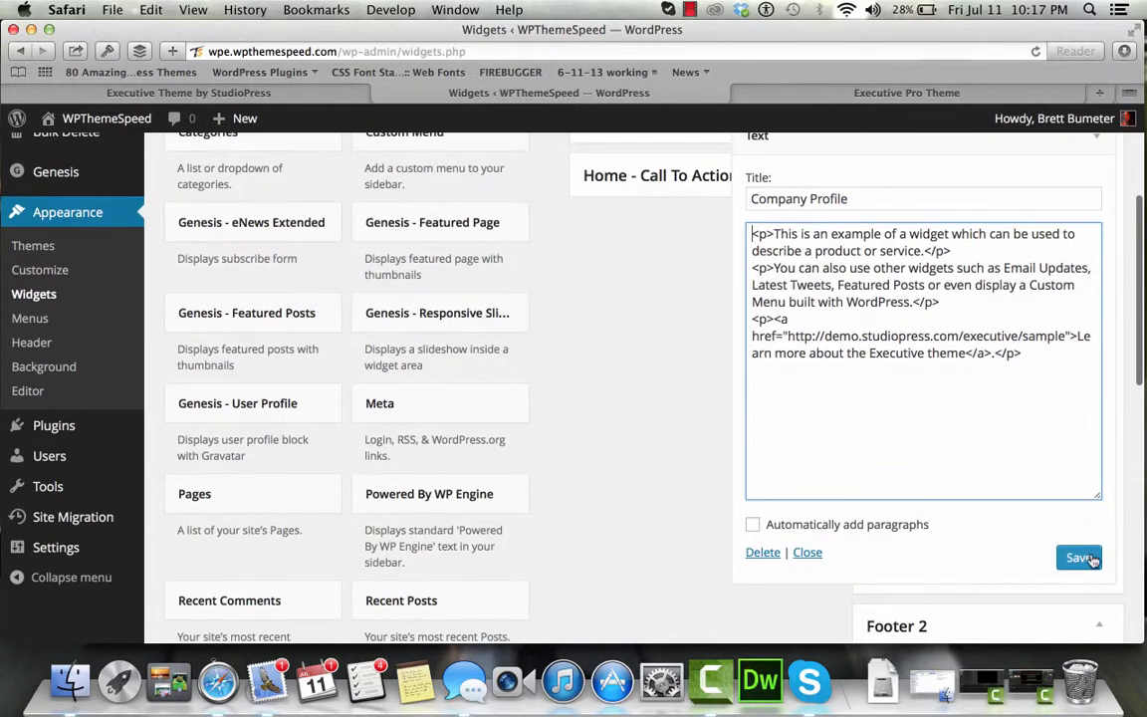
{"action": "left_click", "coordinate": [1085, 559]}
{"action": "scroll", "coordinate": [820, 412], "scroll_direction": "down", "scroll_amount": 8}
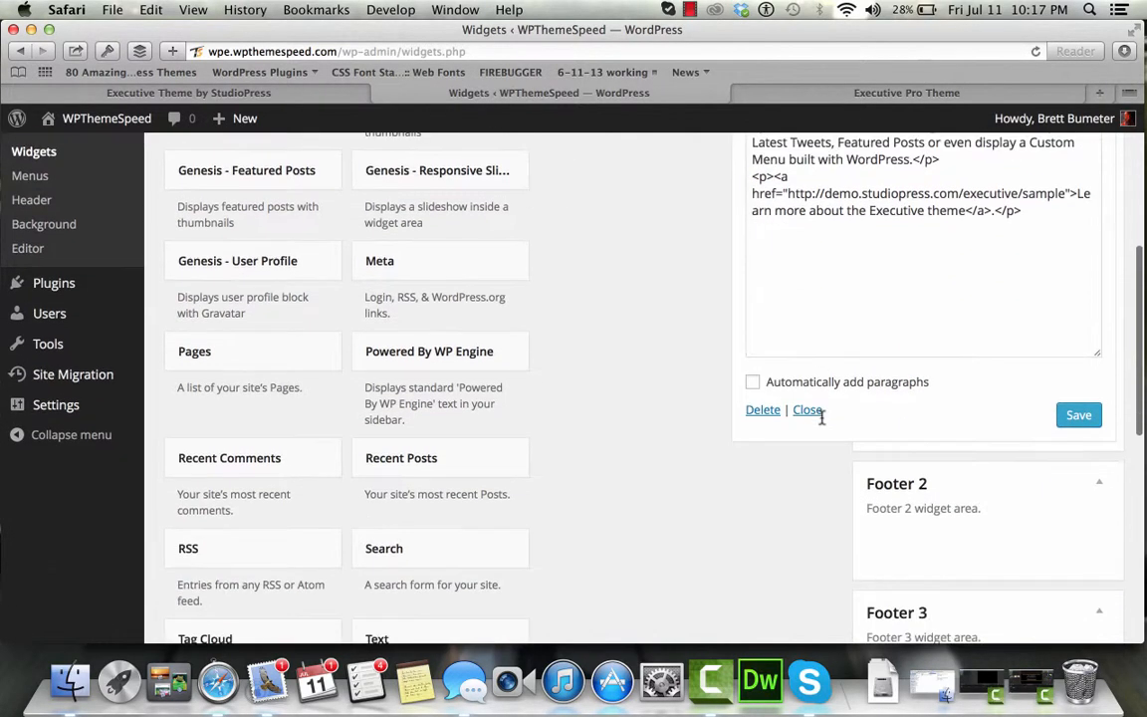
{"action": "scroll", "coordinate": [822, 423], "scroll_direction": "down", "scroll_amount": 3}
{"action": "scroll", "coordinate": [821, 423], "scroll_direction": "up", "scroll_amount": 15}
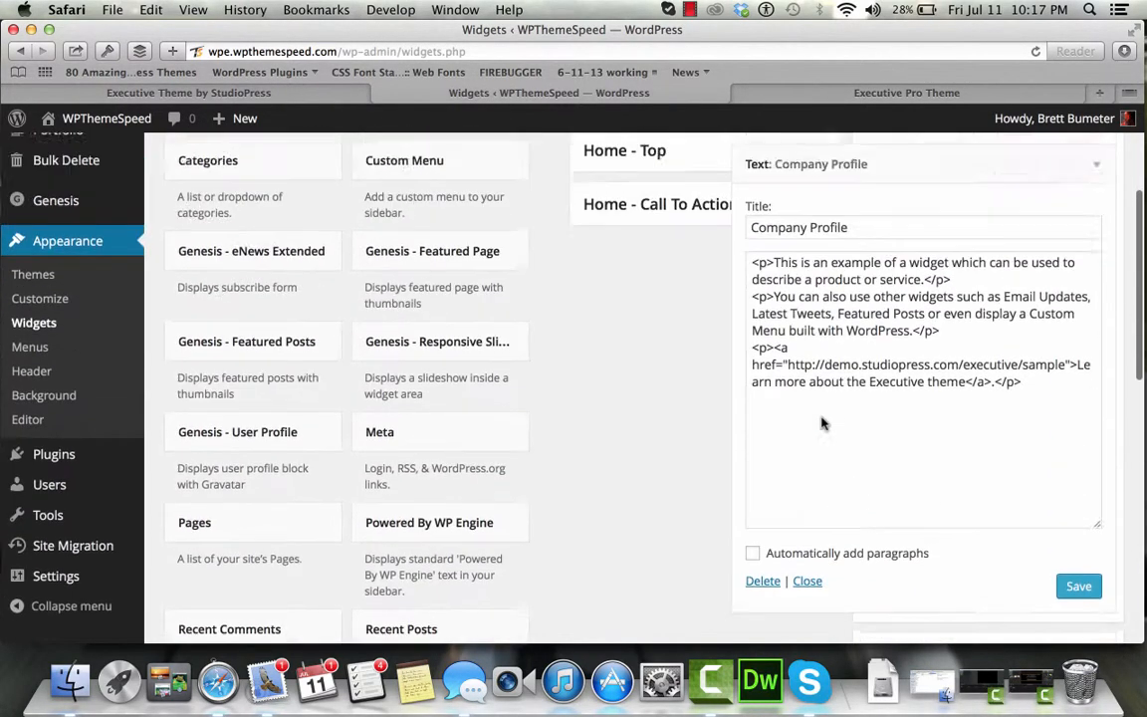
{"action": "left_click", "coordinate": [1097, 274]}
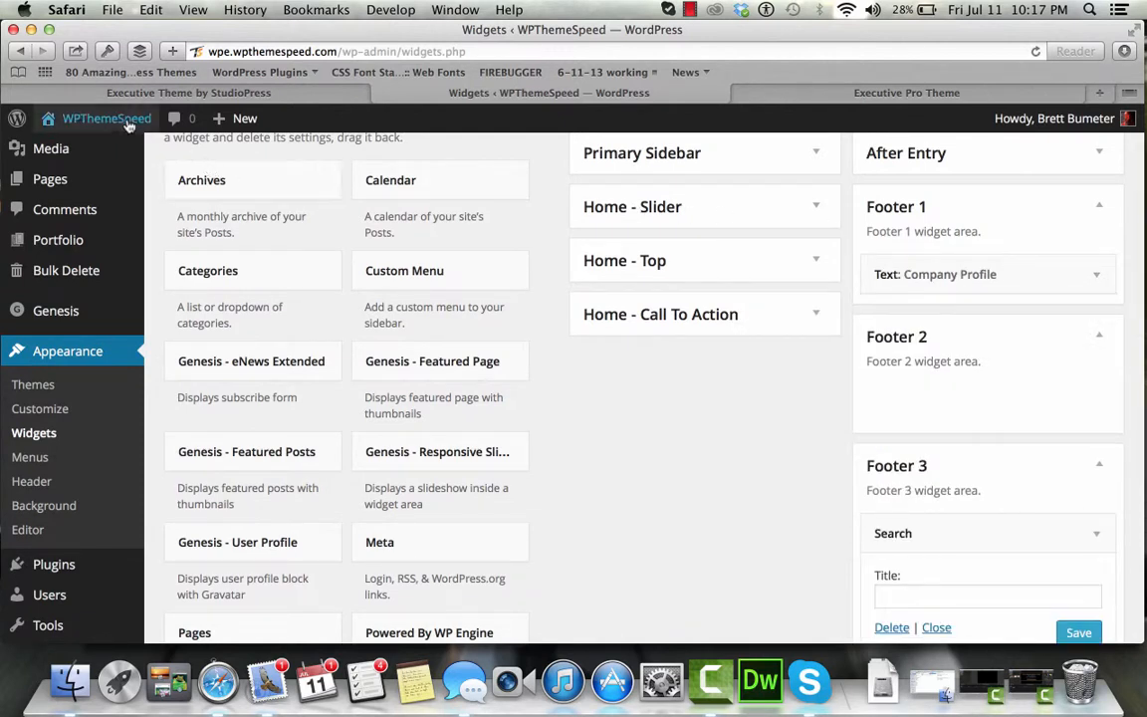
Check the Company Profile column in the site's home page footer in a separate window and close it
{"action": "right_click", "coordinate": [100, 151]}
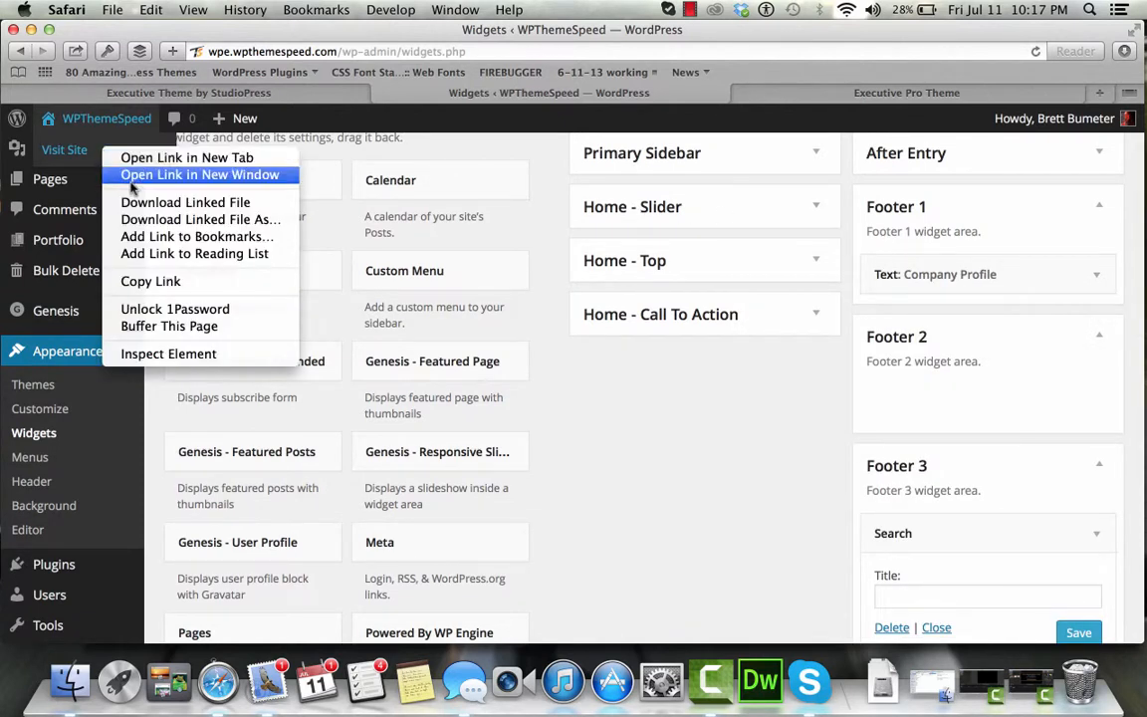
{"action": "left_click", "coordinate": [119, 172]}
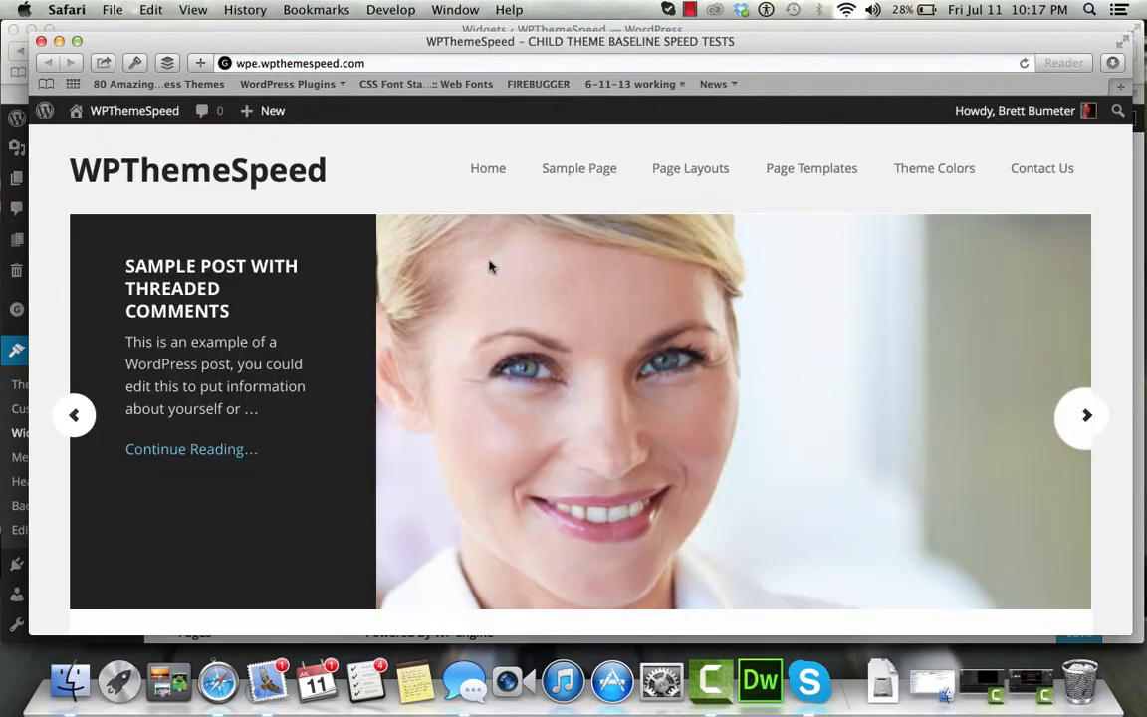
{"action": "scroll", "coordinate": [490, 267], "scroll_direction": "down", "scroll_amount": 10}
{"action": "scroll", "coordinate": [489, 267], "scroll_direction": "down", "scroll_amount": 5}
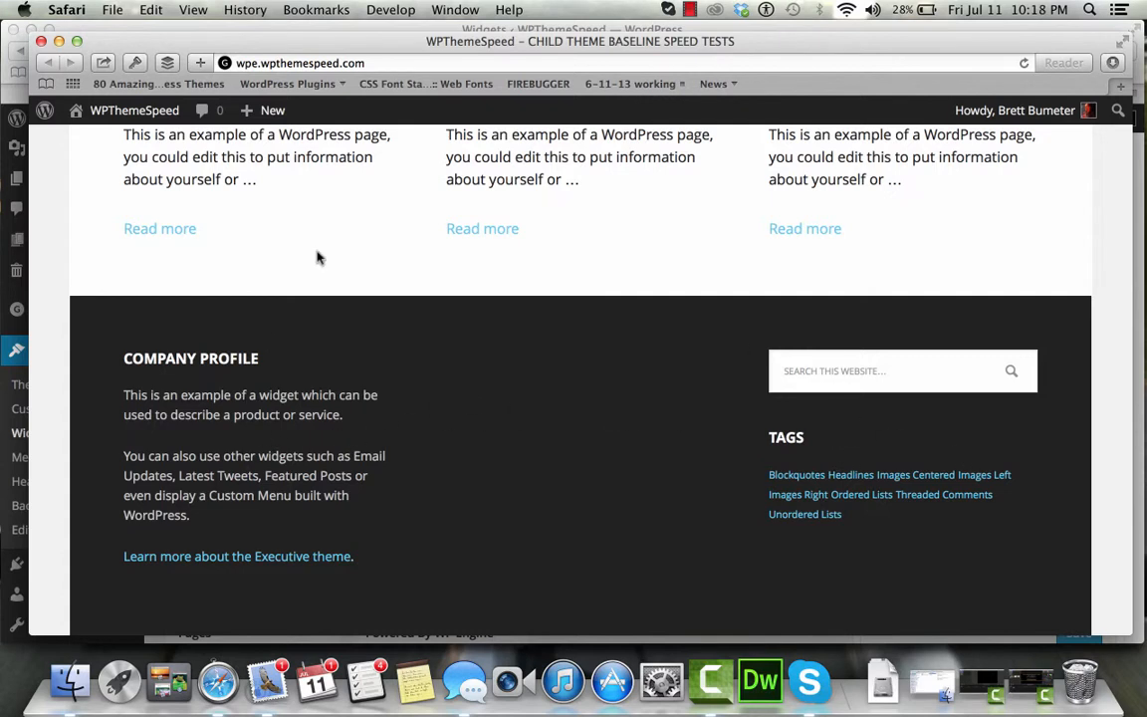
{"action": "left_click", "coordinate": [41, 41]}
Add a Recent Posts widget to the Footer 2 widget area
{"action": "scroll", "coordinate": [538, 494], "scroll_direction": "up", "scroll_amount": 2}
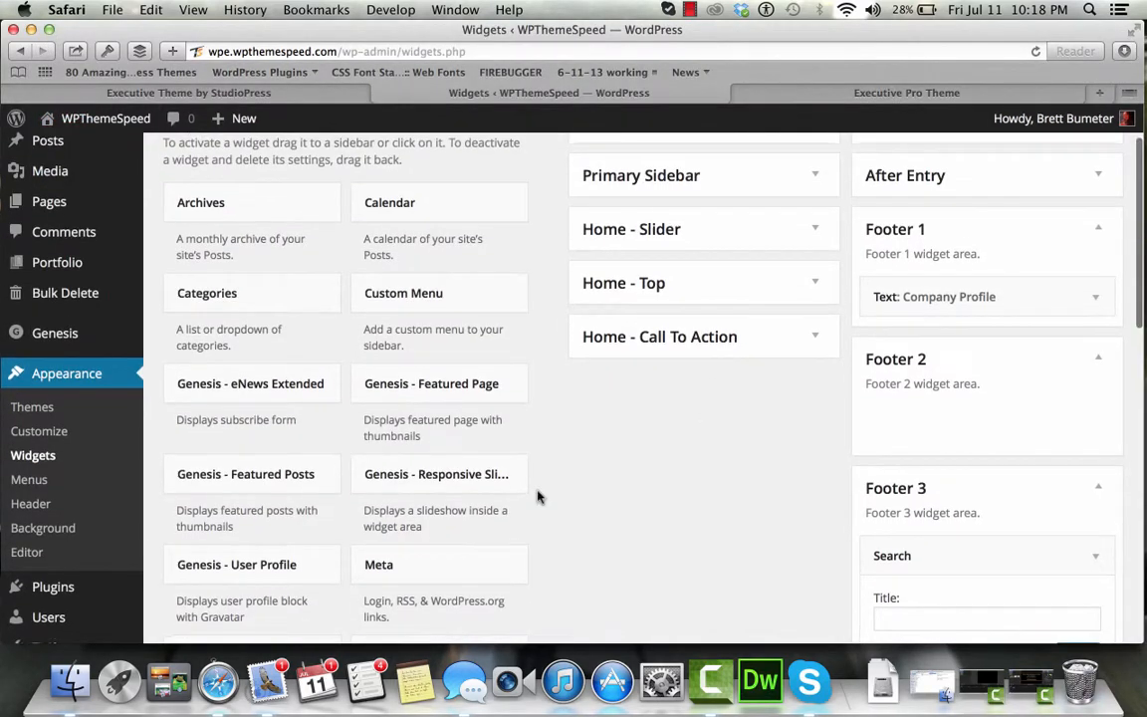
{"action": "scroll", "coordinate": [538, 496], "scroll_direction": "down", "scroll_amount": 4}
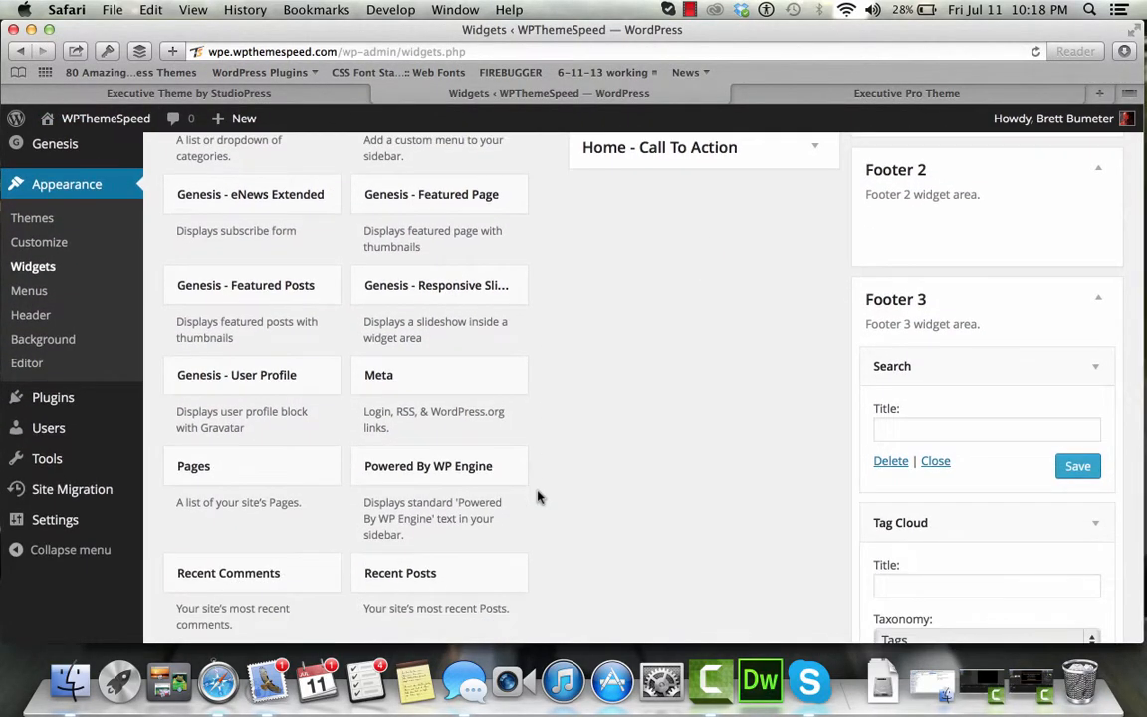
{"action": "scroll", "coordinate": [538, 496], "scroll_direction": "down", "scroll_amount": 4}
{"action": "left_click", "coordinate": [474, 396]}
{"action": "scroll", "coordinate": [450, 313], "scroll_direction": "down", "scroll_amount": 2}
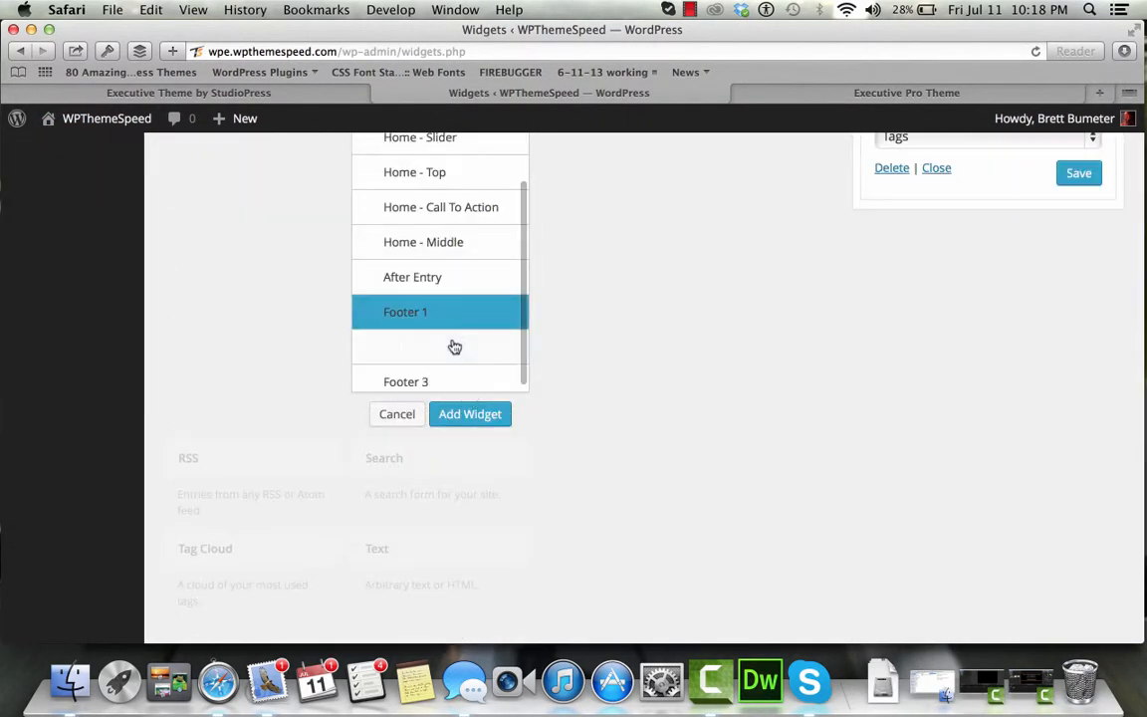
{"action": "left_click", "coordinate": [451, 346]}
{"action": "left_click", "coordinate": [472, 414]}
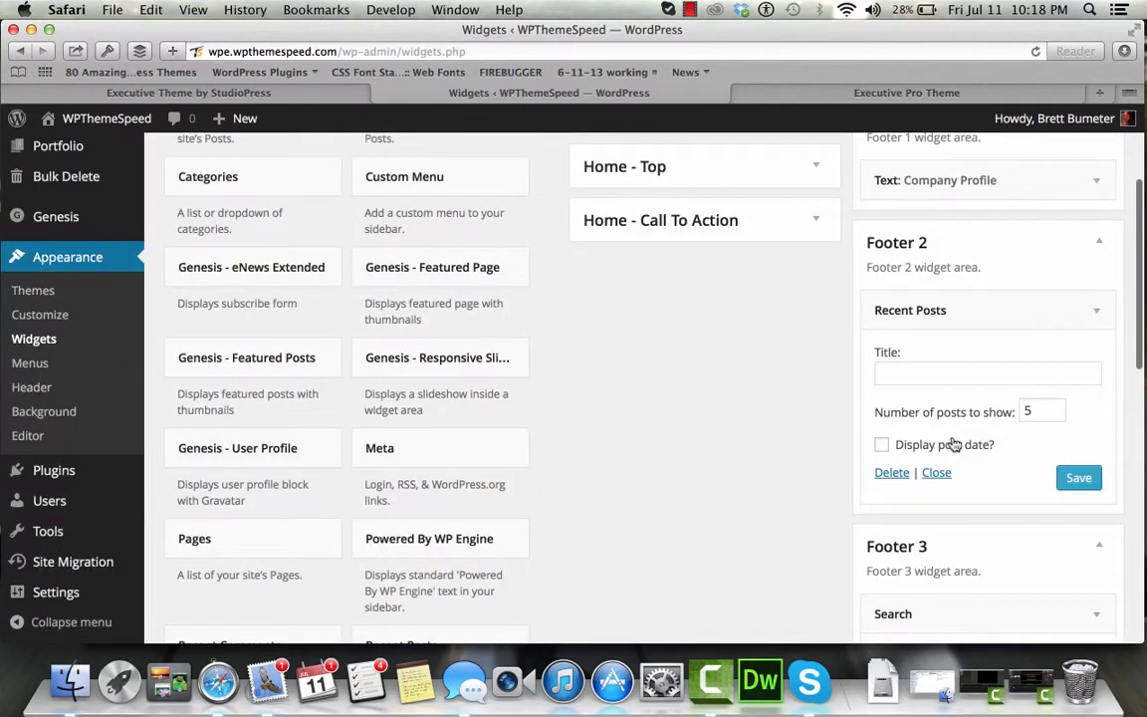
Set the Recent Posts widget in Footer 2 to show 9 posts and save it
{"action": "left_click", "coordinate": [1032, 409]}
{"action": "key", "text": "BackSpace"}
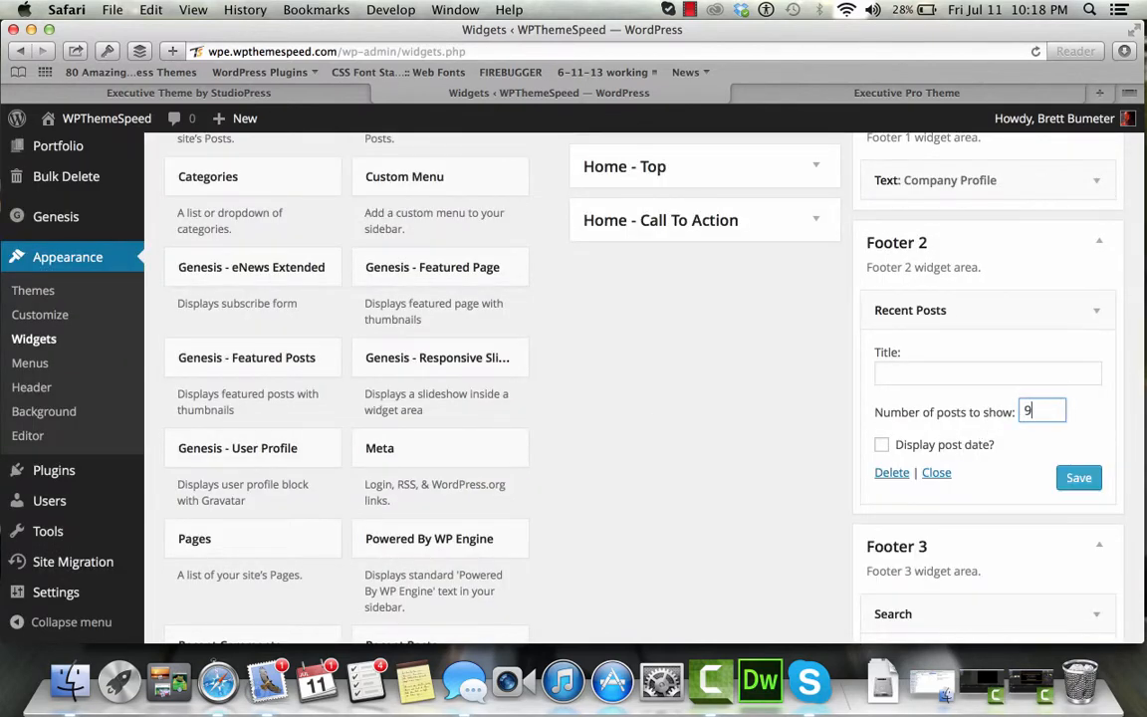
{"action": "left_click", "coordinate": [1076, 481]}
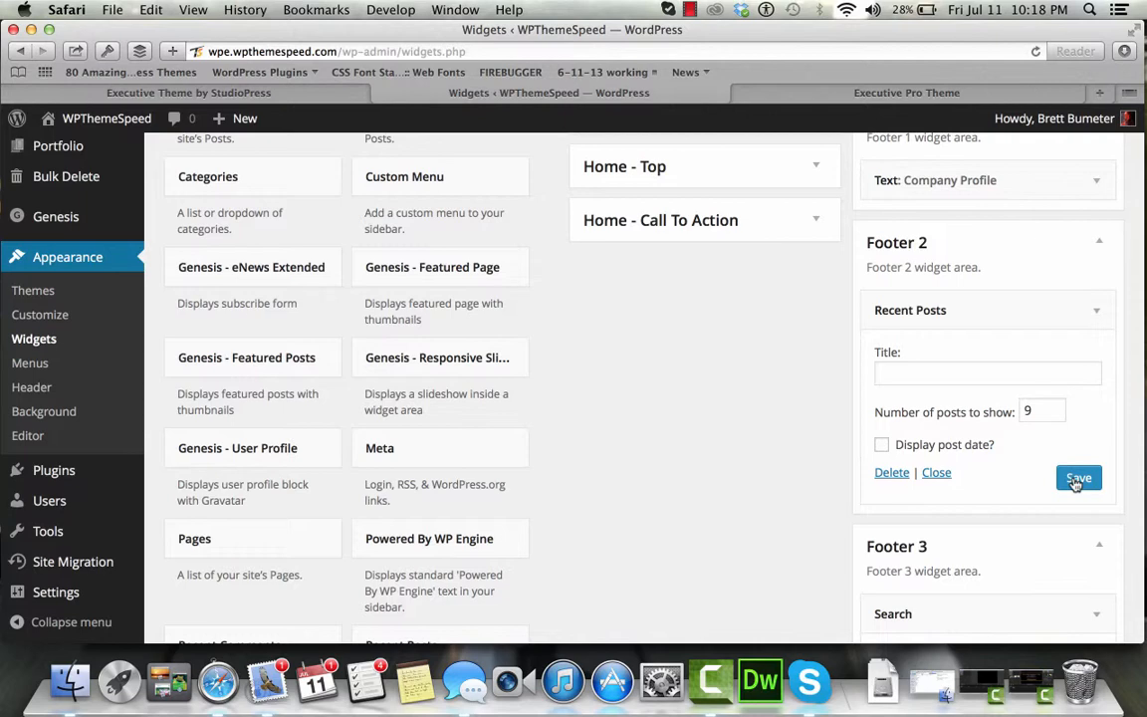
Check the recent posts and the links below the home page footer in a separate window and close it
{"action": "right_click", "coordinate": [95, 147]}
{"action": "left_click", "coordinate": [190, 179]}
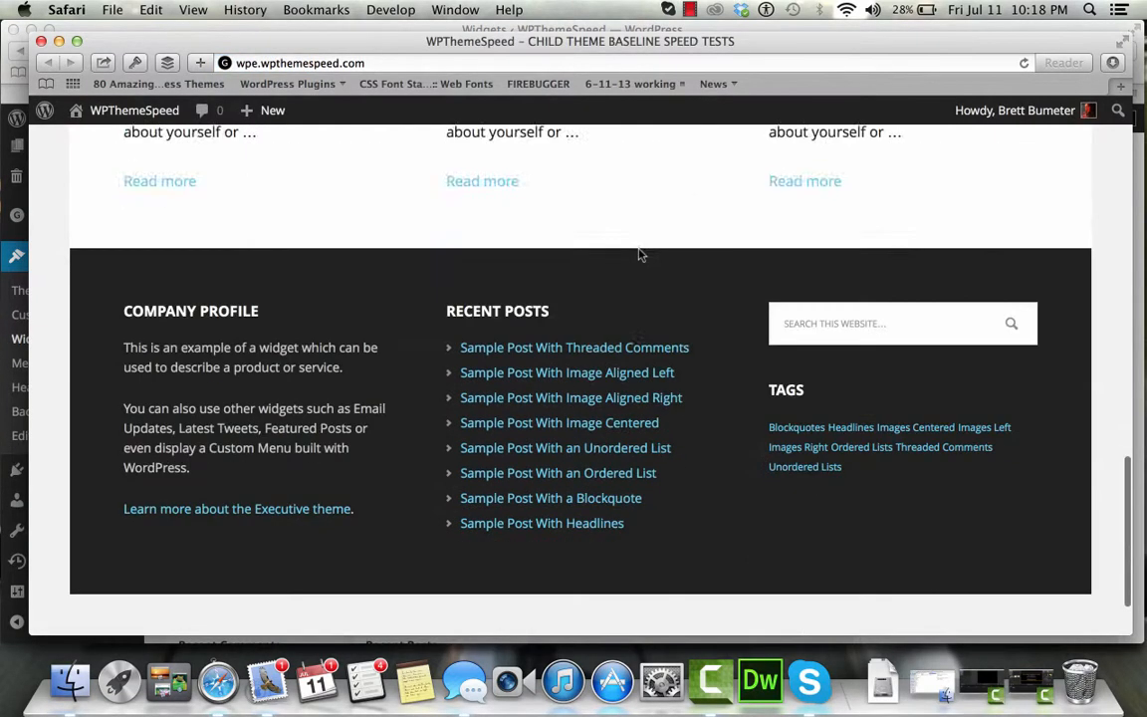
{"action": "scroll", "coordinate": [641, 255], "scroll_direction": "down", "scroll_amount": 3}
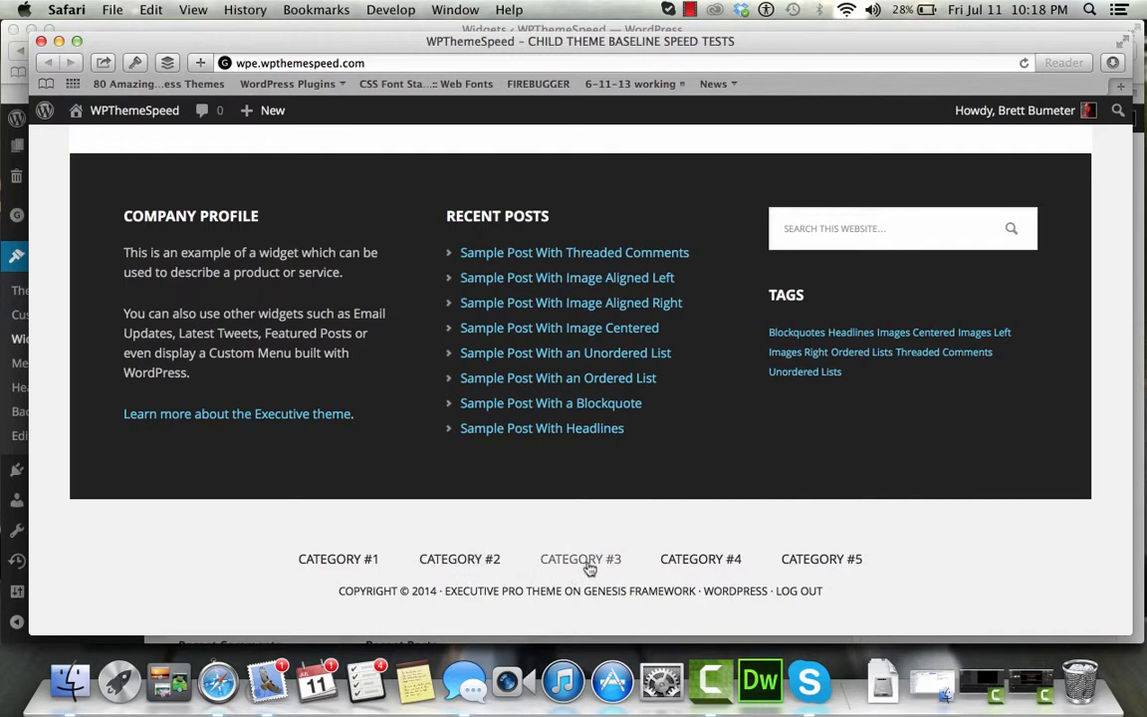
{"action": "left_click", "coordinate": [42, 42]}
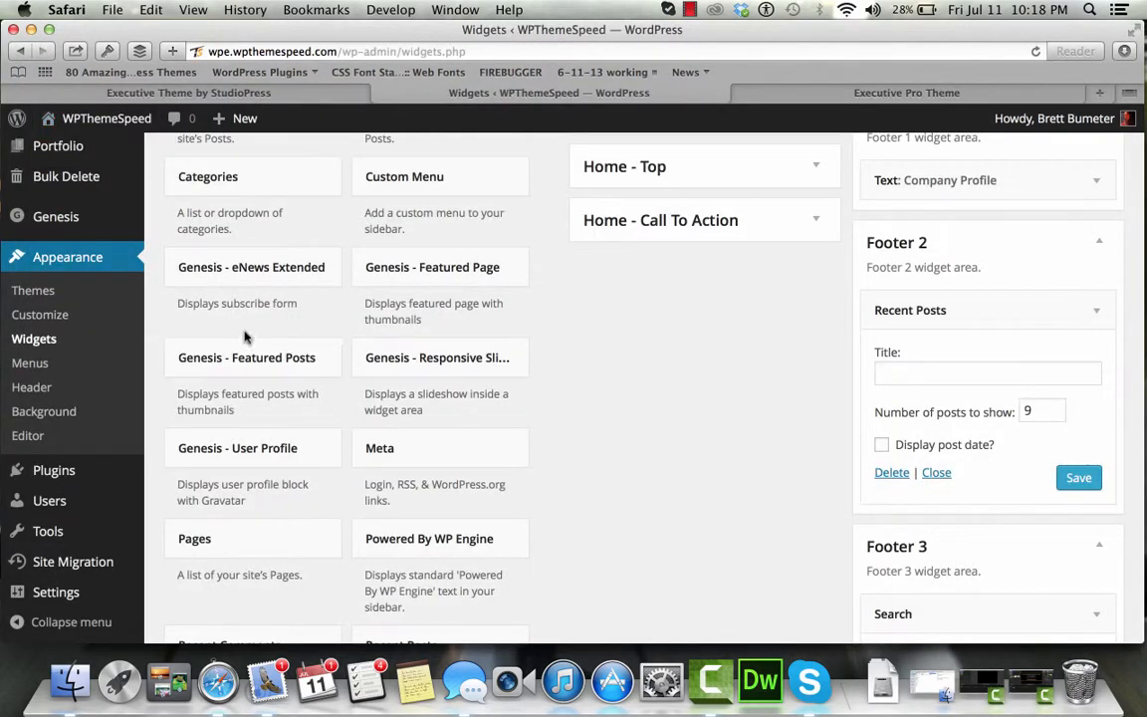
In the menu locations, unassign the menu from the Secondary Navigation Menu location and save the changes
{"action": "left_click", "coordinate": [116, 365]}
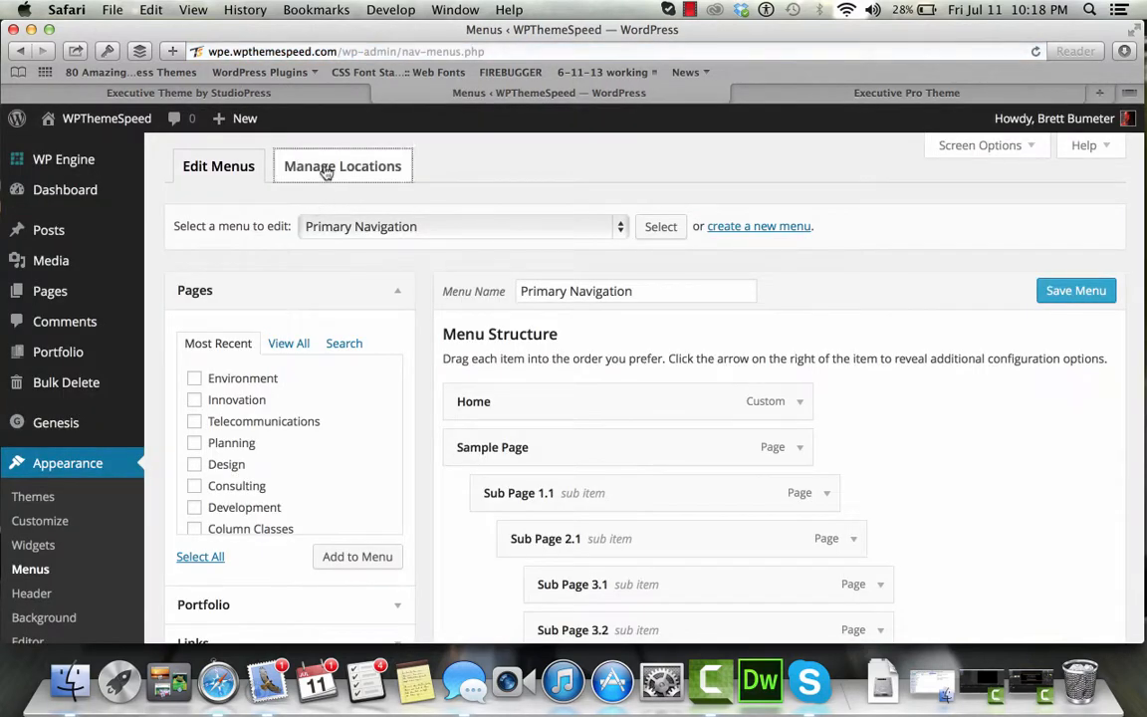
{"action": "left_click", "coordinate": [326, 169]}
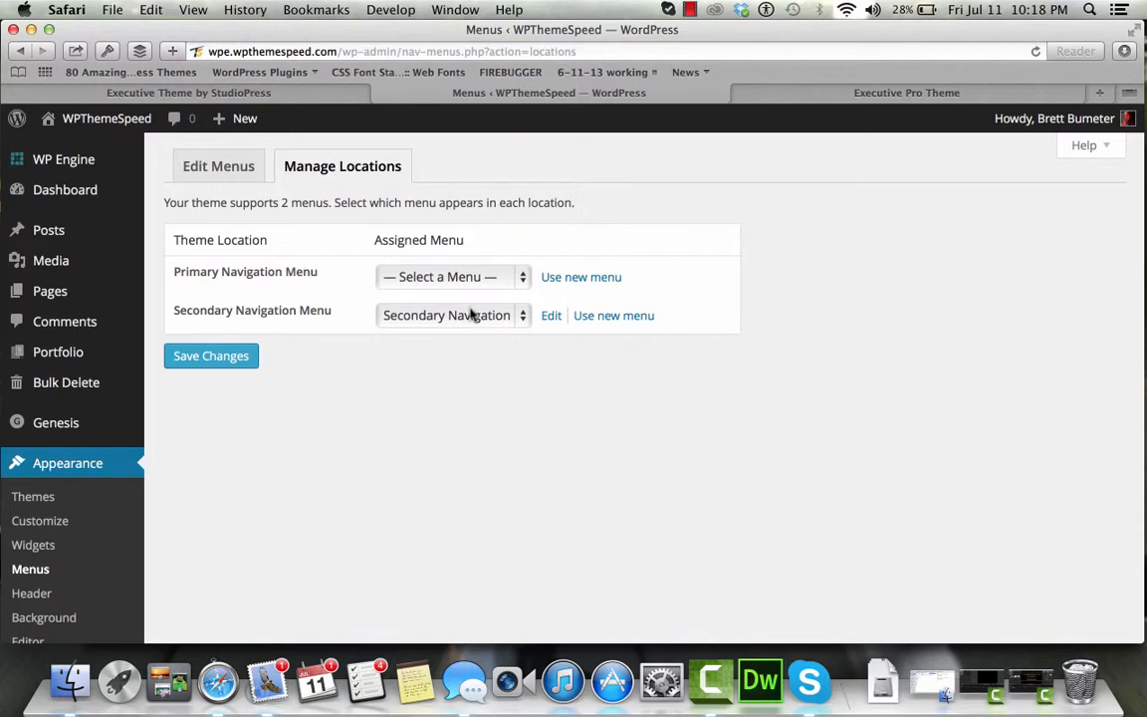
{"action": "left_click", "coordinate": [472, 315]}
{"action": "left_click", "coordinate": [444, 284]}
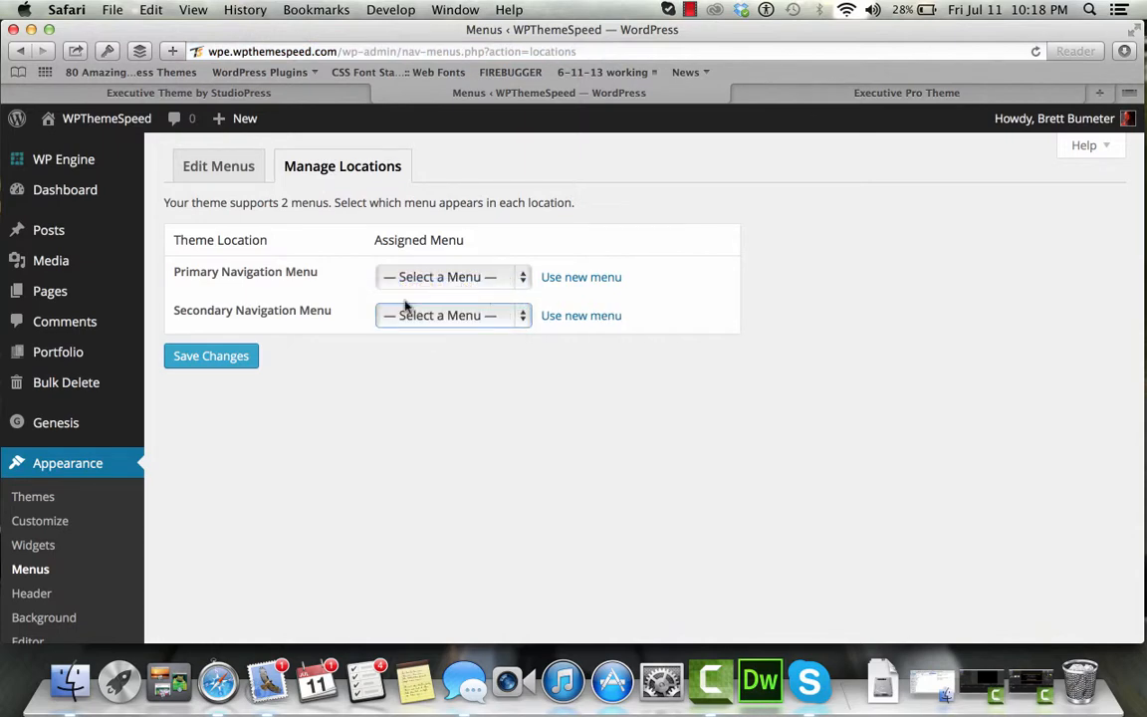
{"action": "left_click", "coordinate": [236, 356]}
Examine the Blog Page in the Executive Pro demo, including the widgets in its sidebar
{"action": "key", "text": "ctrl+shift+Tab"}
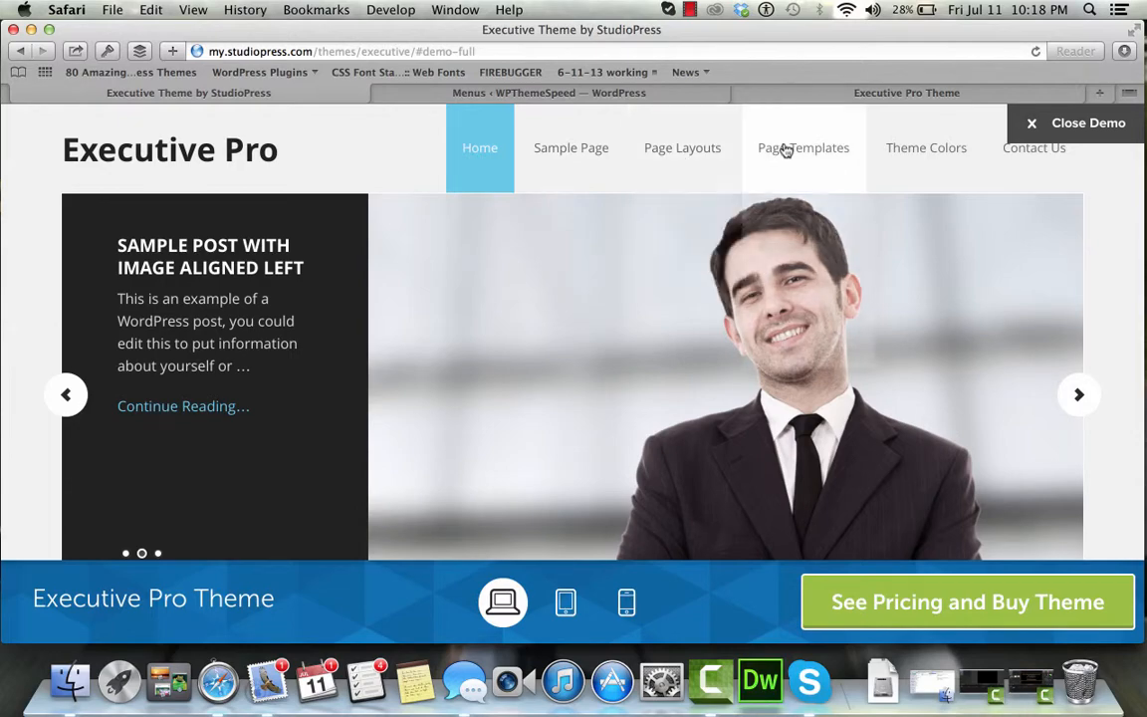
{"action": "mouse_move", "coordinate": [785, 149]}
{"action": "left_click", "coordinate": [782, 246]}
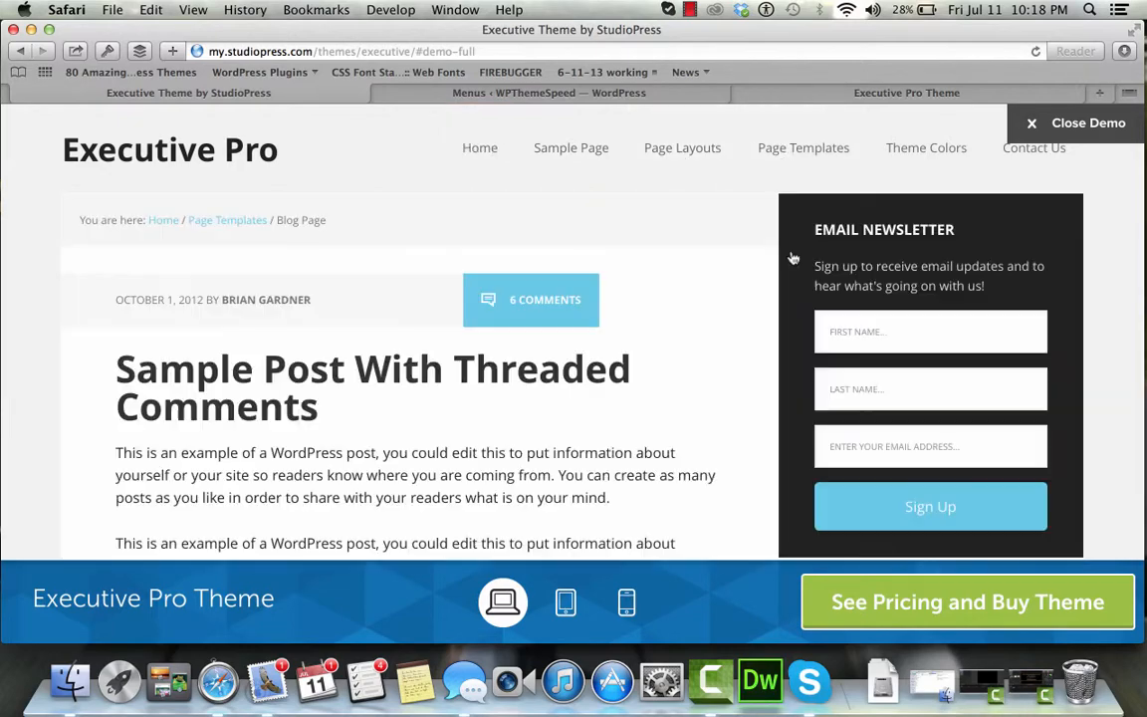
{"action": "scroll", "coordinate": [388, 340], "scroll_direction": "down", "scroll_amount": 10}
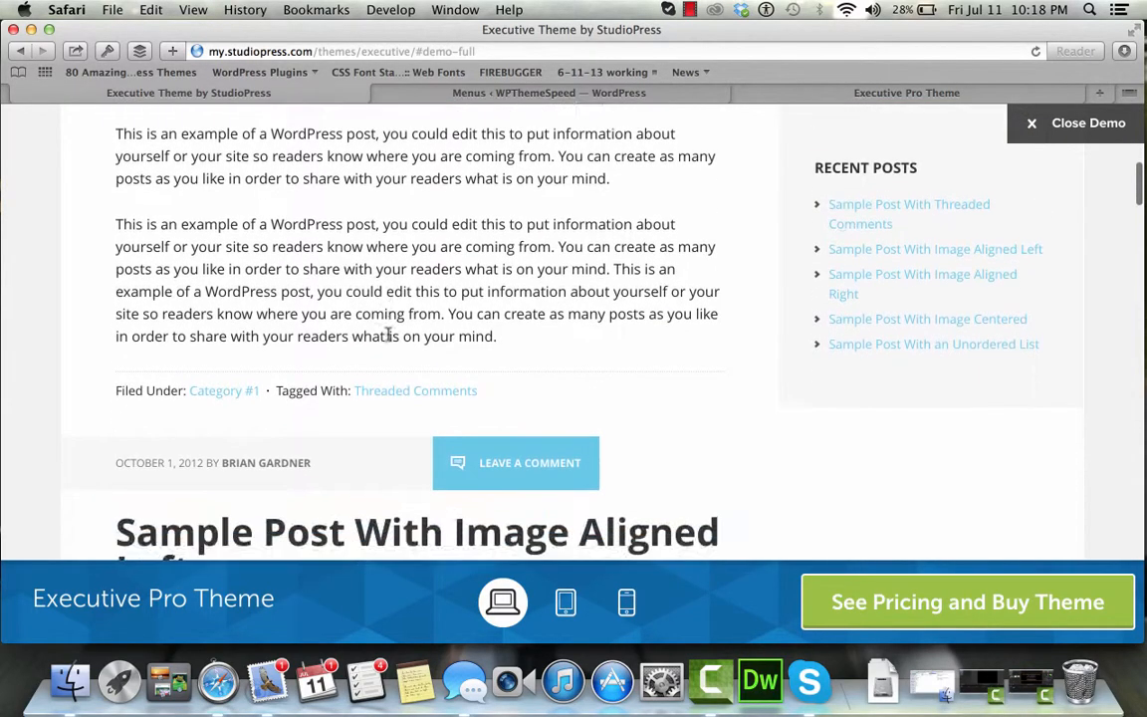
{"action": "scroll", "coordinate": [388, 339], "scroll_direction": "up", "scroll_amount": 6}
{"action": "scroll", "coordinate": [388, 335], "scroll_direction": "down", "scroll_amount": 15}
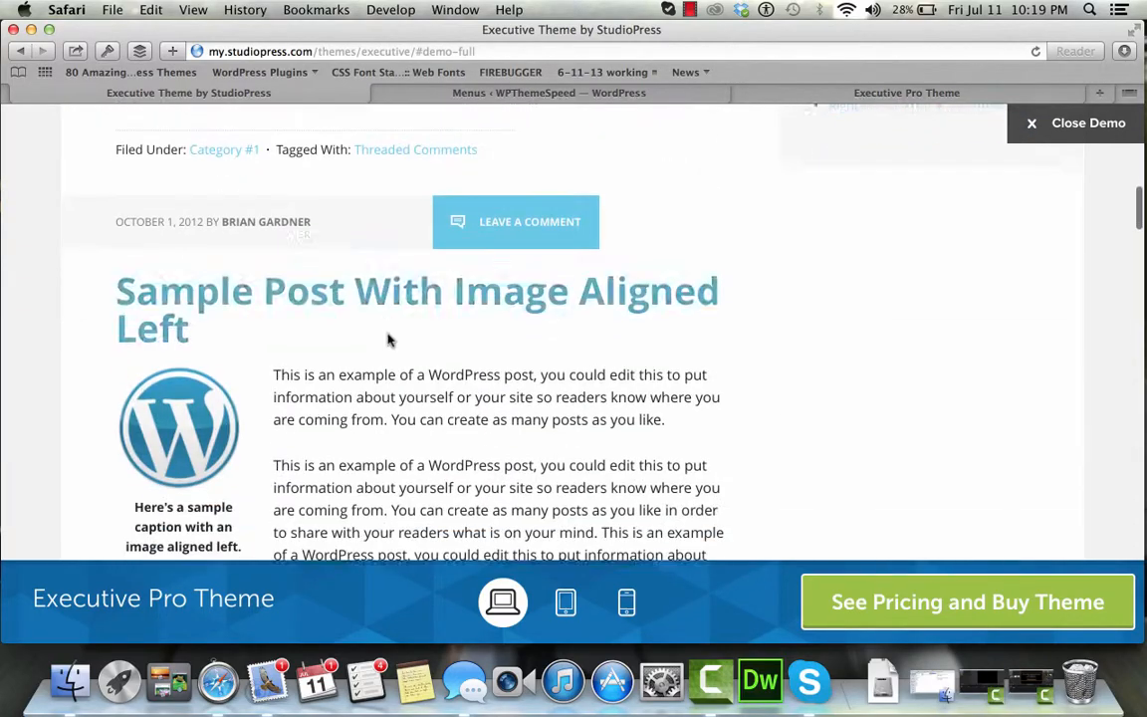
{"action": "scroll", "coordinate": [389, 334], "scroll_direction": "up", "scroll_amount": 20}
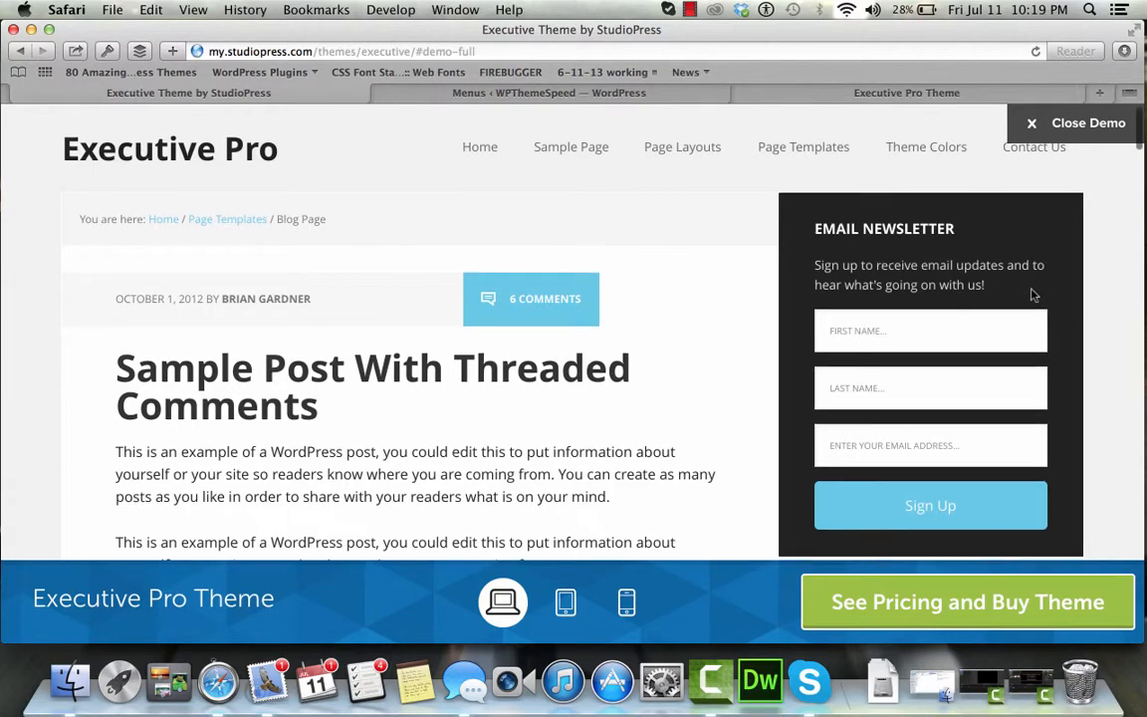
{"action": "scroll", "coordinate": [1032, 292], "scroll_direction": "down", "scroll_amount": 10}
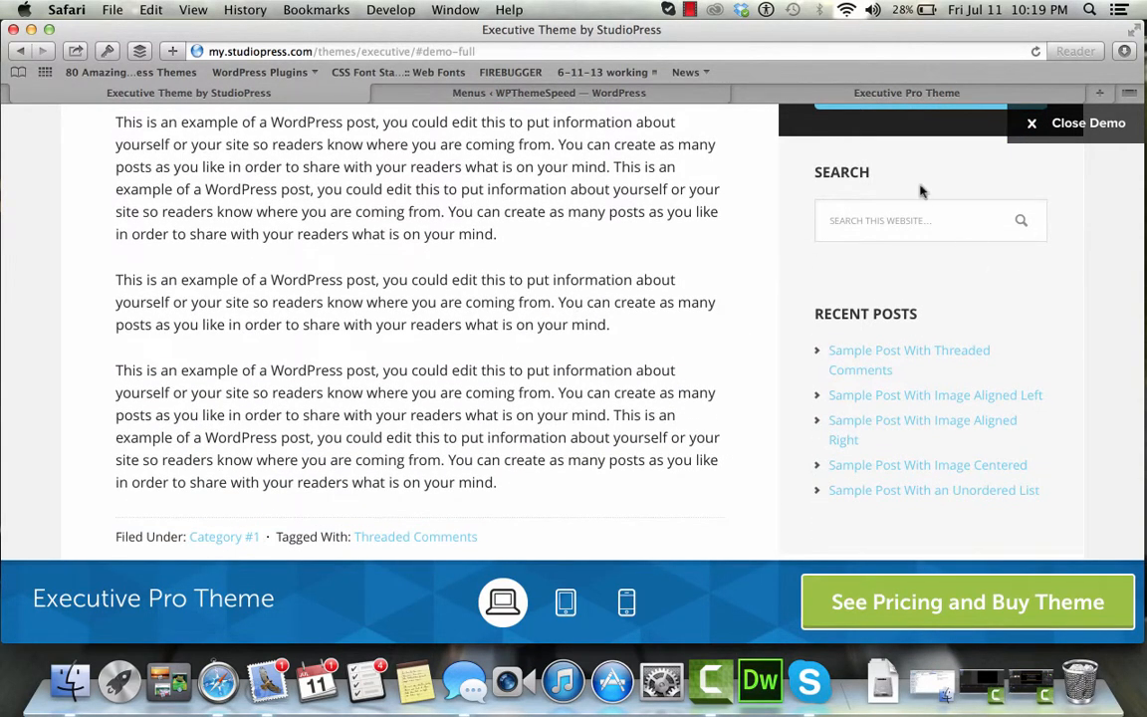
Add a Genesis - eNews Extended widget to the Primary Sidebar widget area of the WPThemeSpeed site
{"action": "left_click", "coordinate": [491, 95]}
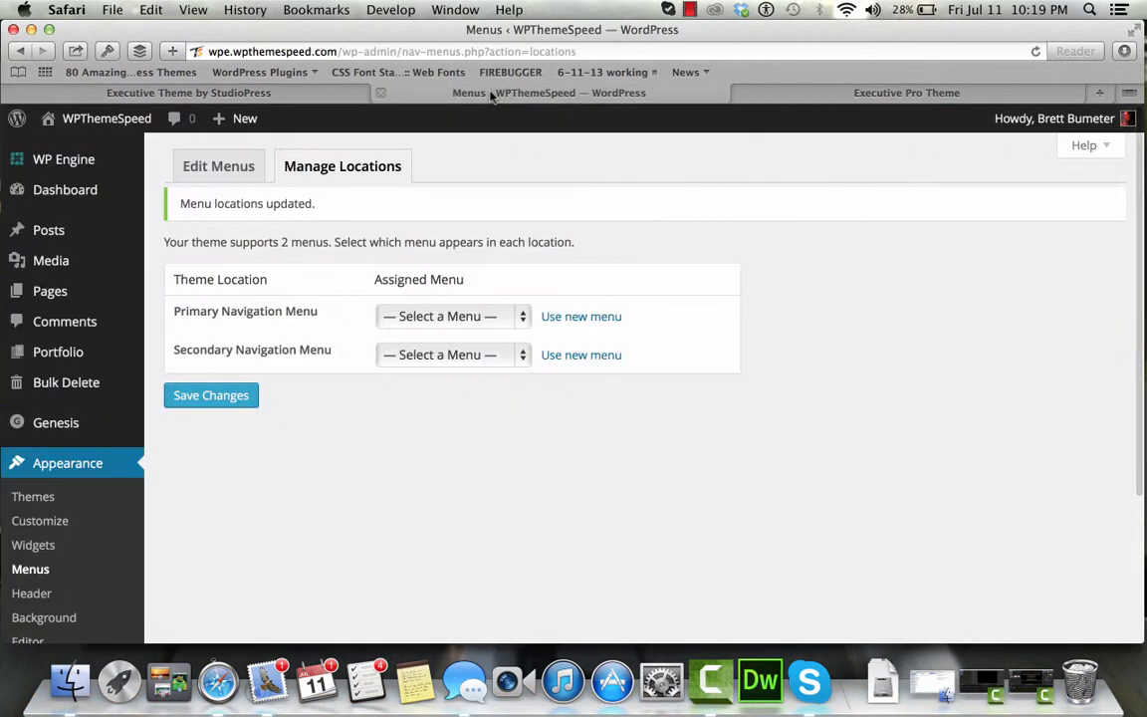
{"action": "left_click", "coordinate": [86, 546]}
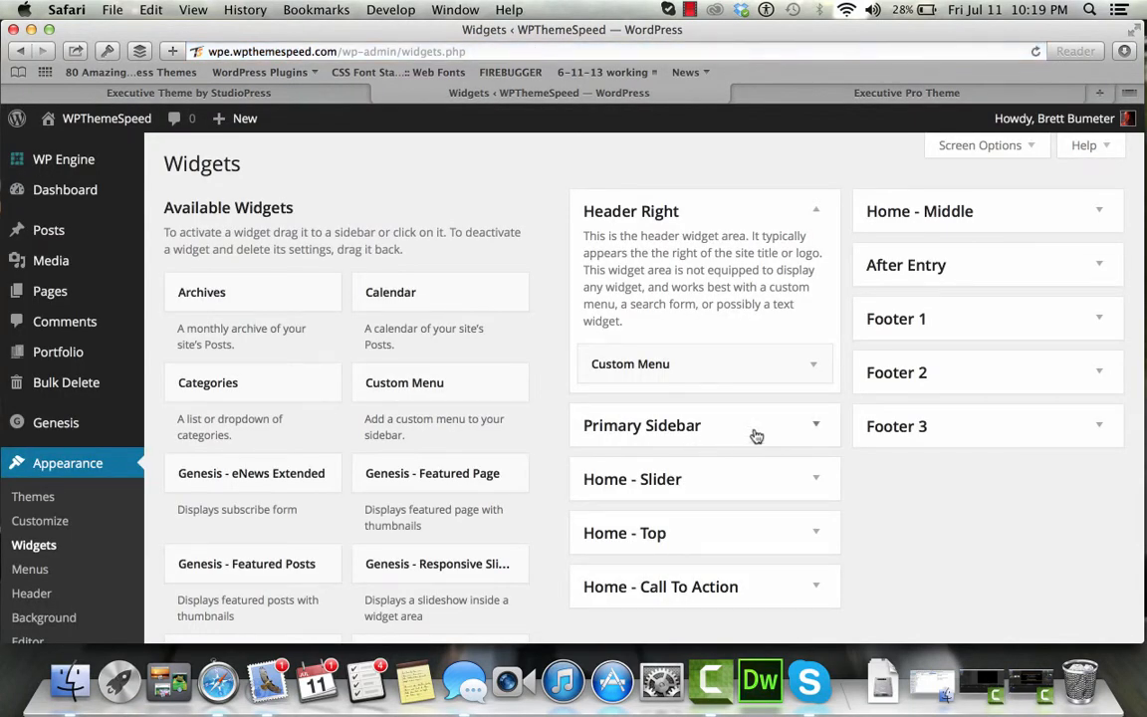
{"action": "left_click", "coordinate": [757, 437]}
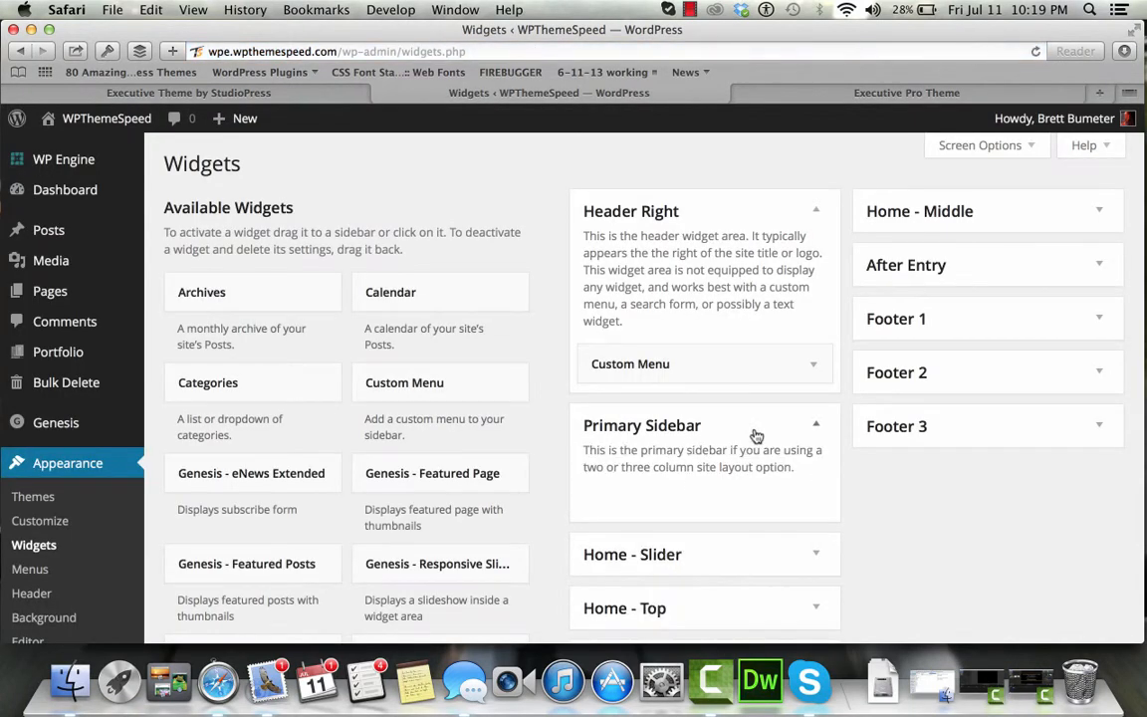
{"action": "scroll", "coordinate": [755, 436], "scroll_direction": "down", "scroll_amount": 5}
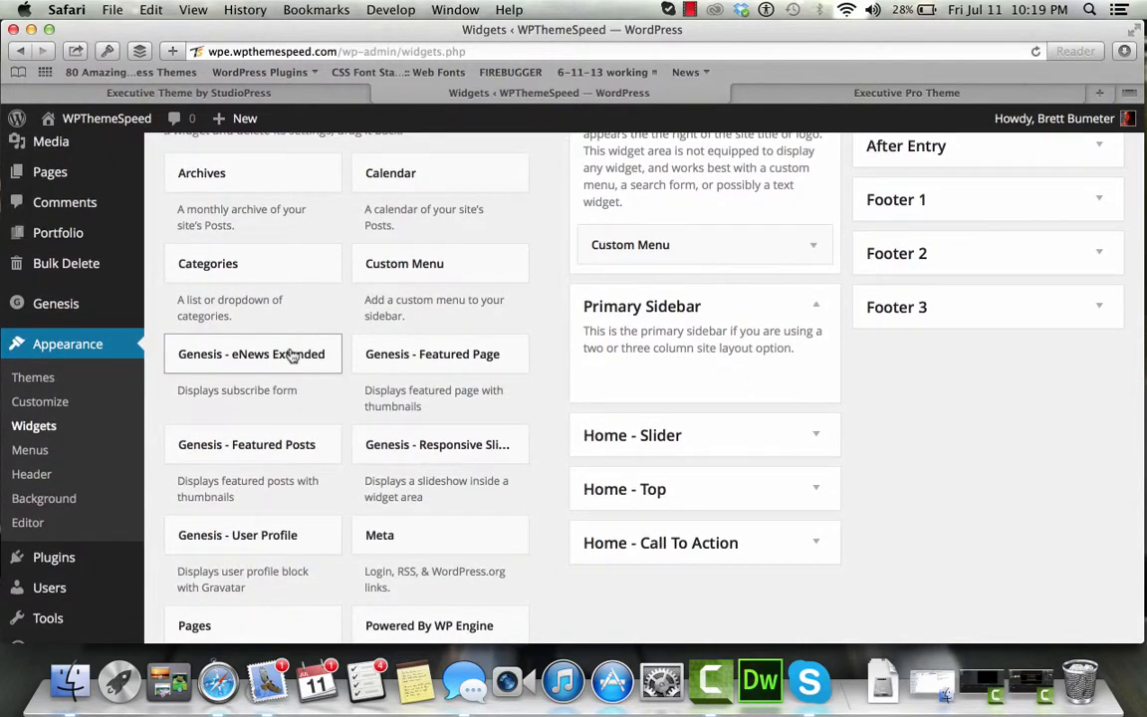
{"action": "left_click", "coordinate": [292, 357]}
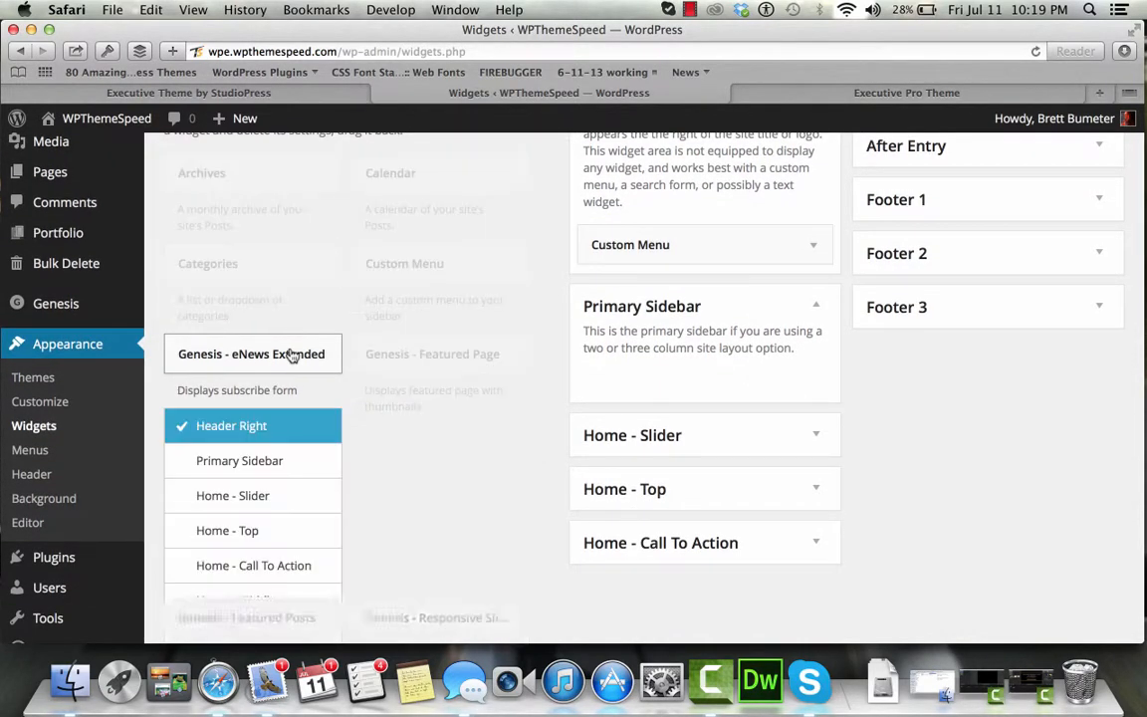
{"action": "left_click", "coordinate": [280, 463]}
{"action": "scroll", "coordinate": [422, 454], "scroll_direction": "down", "scroll_amount": 5}
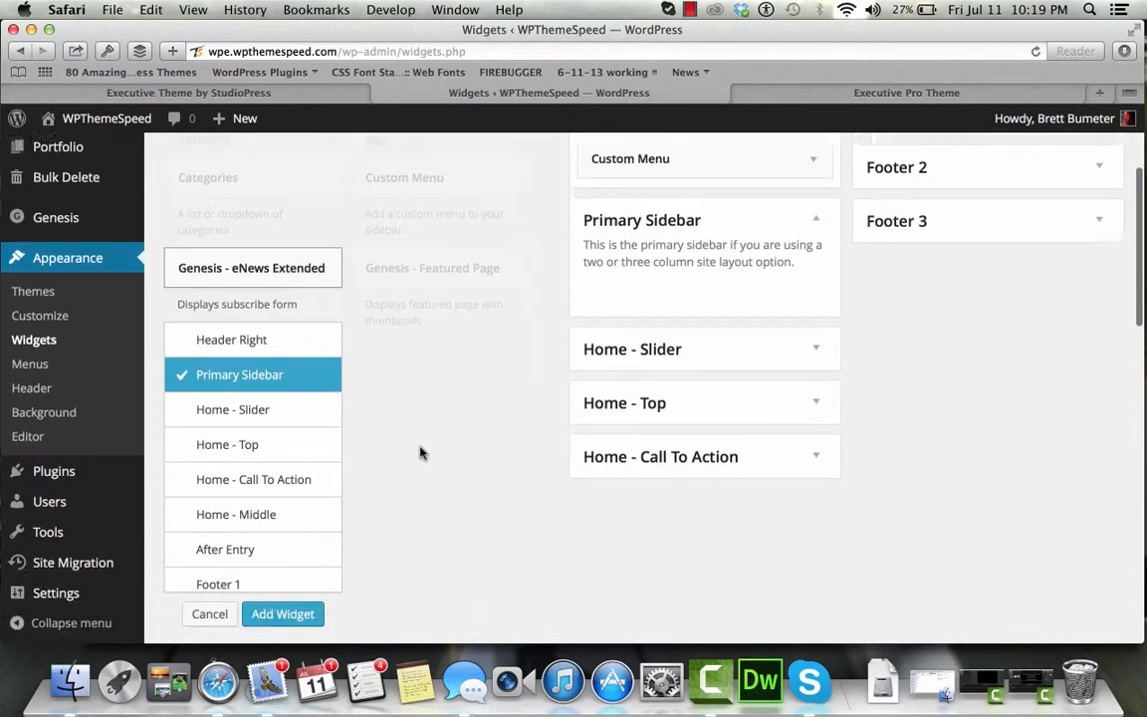
{"action": "left_click", "coordinate": [286, 547]}
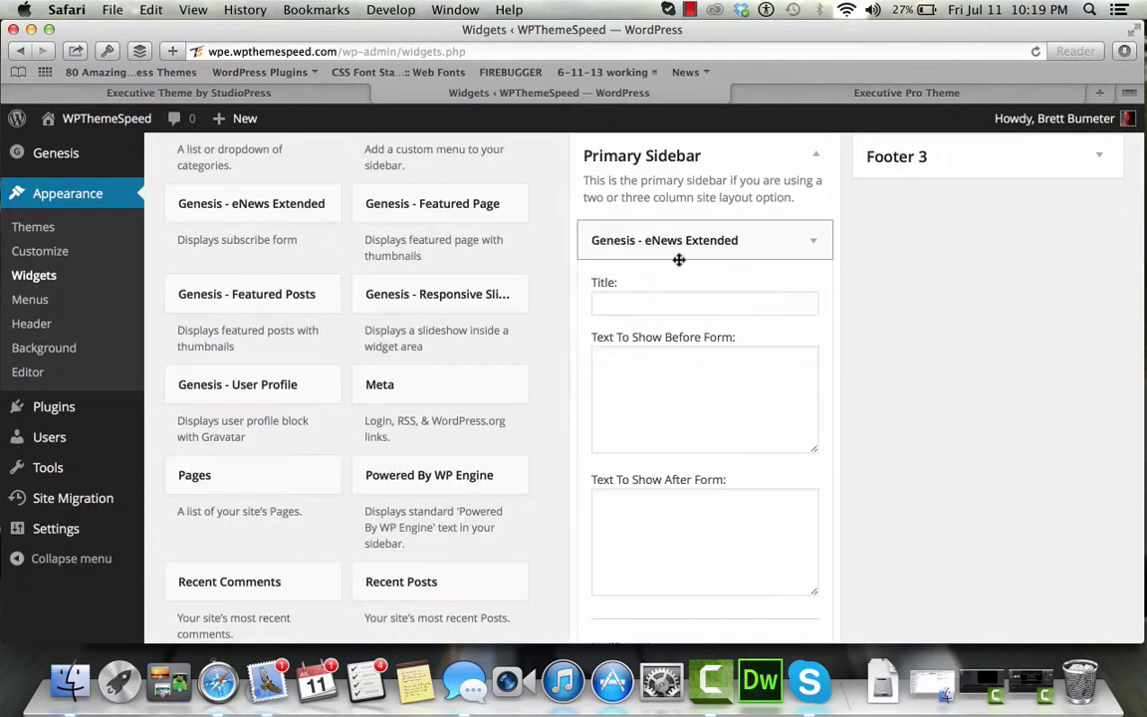
Check the demo's sidebar and add a Search widget to the Primary Sidebar widget area
{"action": "left_click", "coordinate": [342, 92]}
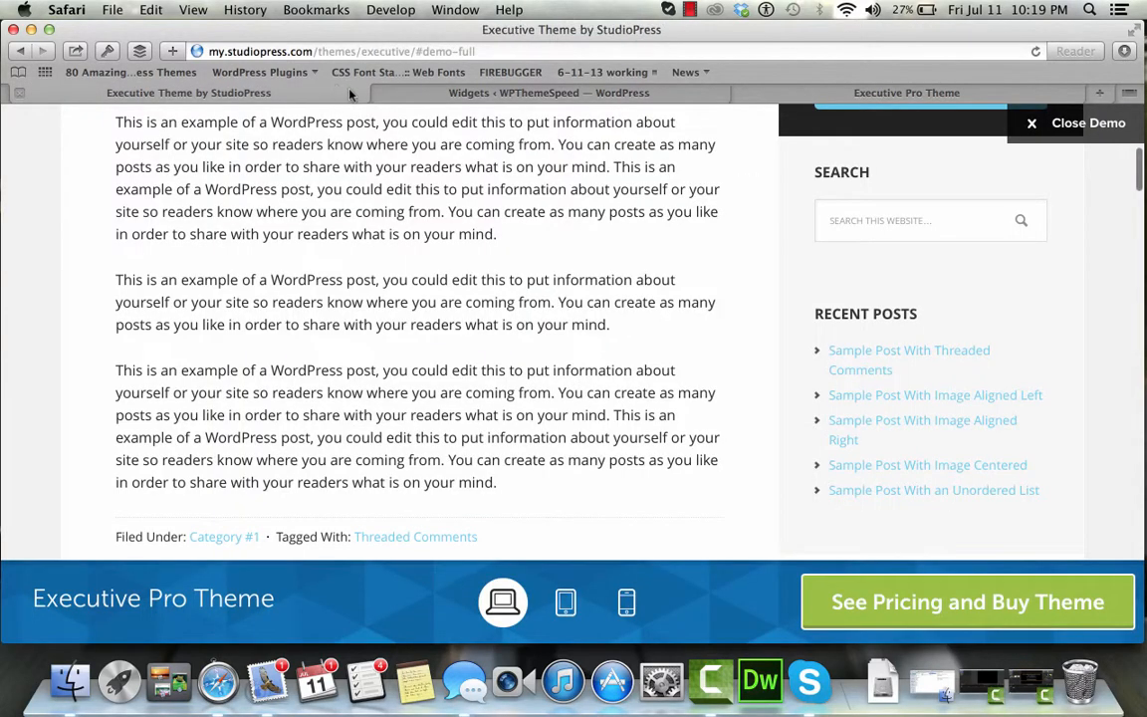
{"action": "left_click", "coordinate": [565, 92]}
{"action": "scroll", "coordinate": [499, 373], "scroll_direction": "down", "scroll_amount": 5}
{"action": "left_click", "coordinate": [499, 373]}
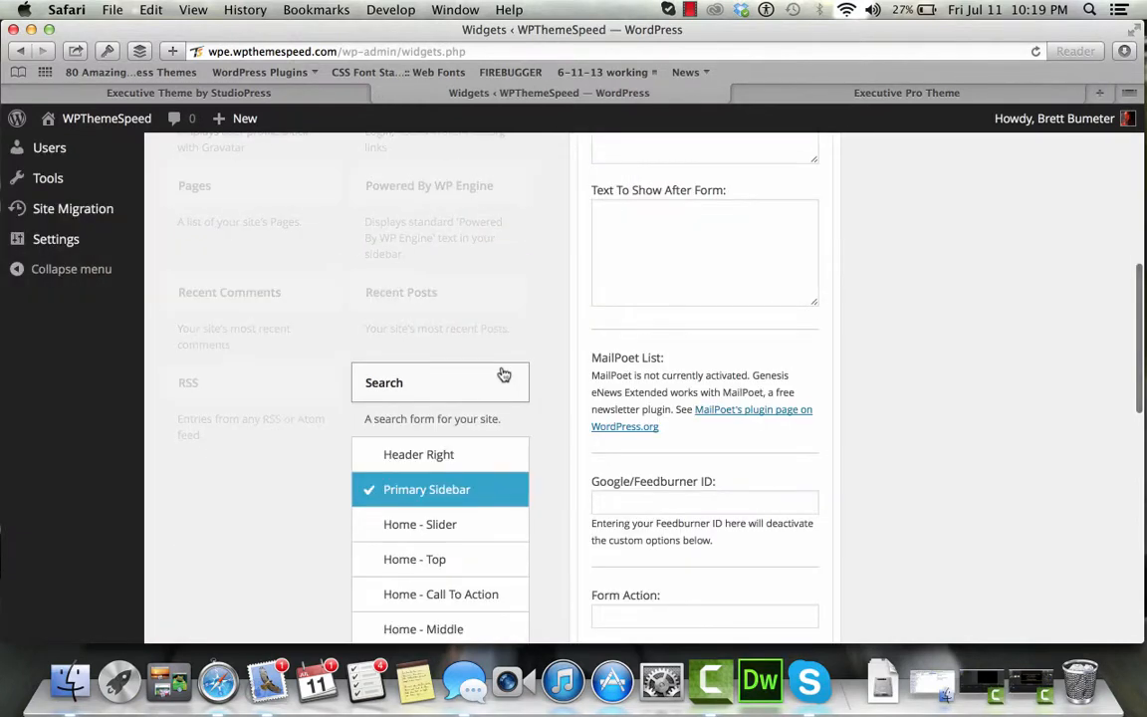
{"action": "scroll", "coordinate": [503, 374], "scroll_direction": "down", "scroll_amount": 1}
{"action": "scroll", "coordinate": [503, 373], "scroll_direction": "down", "scroll_amount": 3}
{"action": "left_click", "coordinate": [469, 439]}
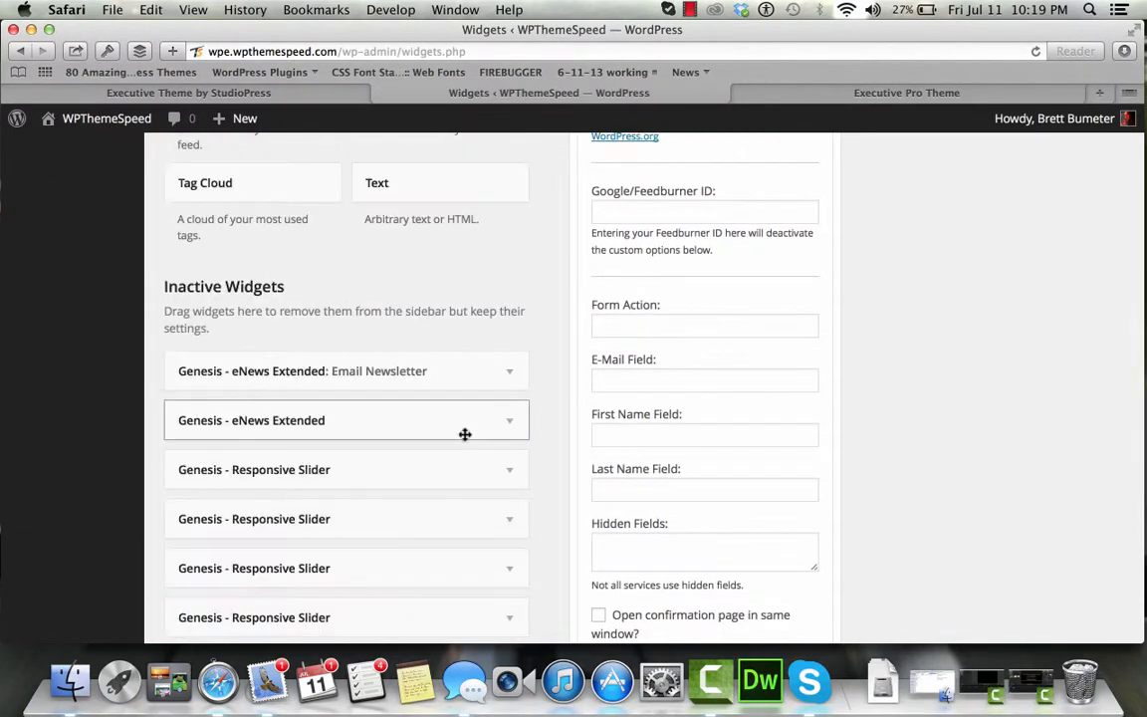
Add a Recent Posts widget to the Primary Sidebar and collapse the Search and Recent Posts widget settings
{"action": "scroll", "coordinate": [478, 358], "scroll_direction": "up", "scroll_amount": 4}
{"action": "left_click", "coordinate": [435, 246]}
{"action": "left_click", "coordinate": [468, 587]}
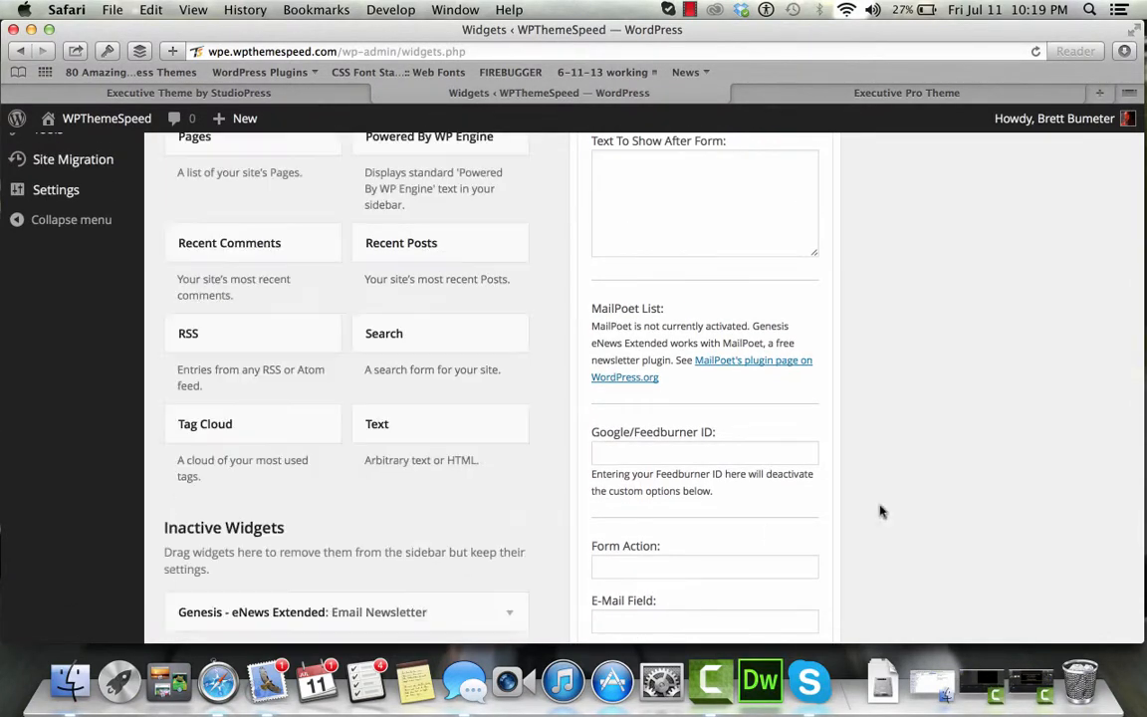
{"action": "scroll", "coordinate": [897, 508], "scroll_direction": "down", "scroll_amount": 10}
{"action": "scroll", "coordinate": [944, 501], "scroll_direction": "down", "scroll_amount": 3}
{"action": "left_click", "coordinate": [817, 405]}
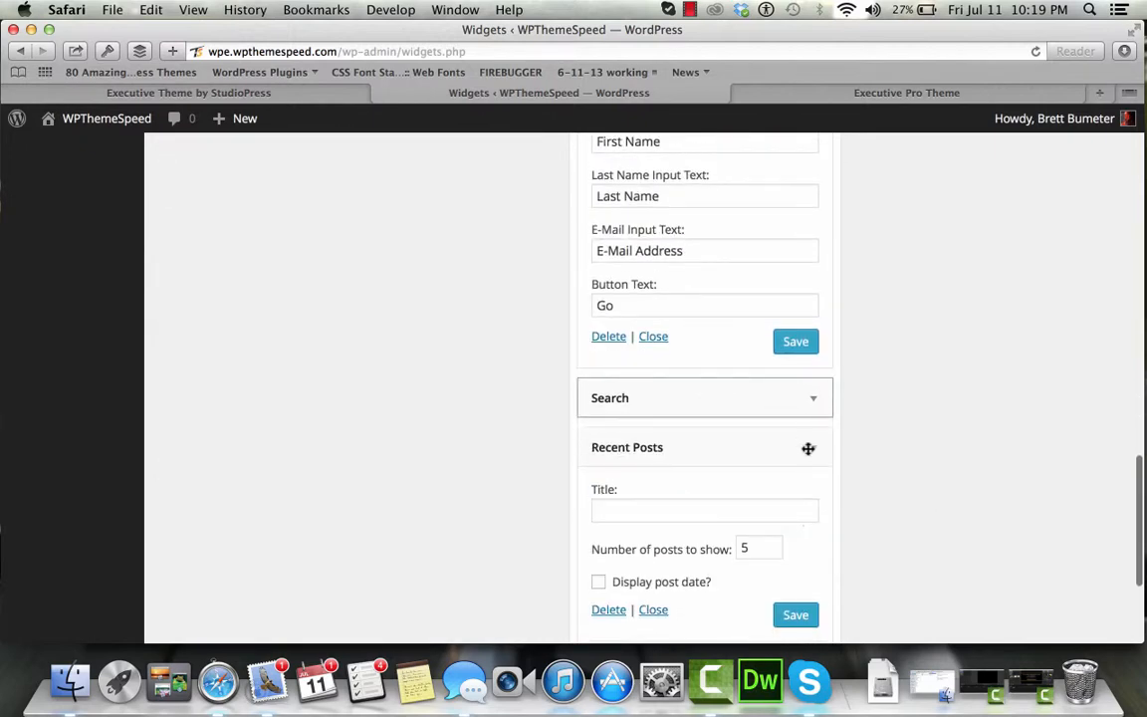
{"action": "left_click", "coordinate": [816, 453]}
Open the site in a separate window and check its blog page from the Page Templates navigation
{"action": "scroll", "coordinate": [884, 248], "scroll_direction": "up", "scroll_amount": 8}
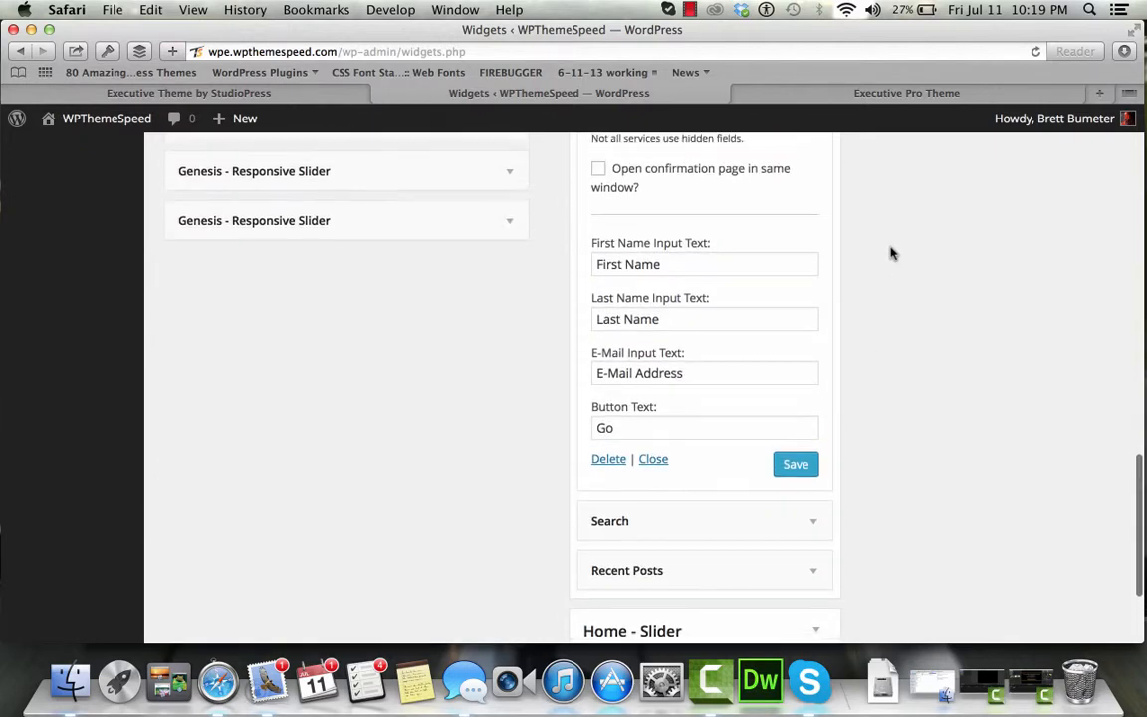
{"action": "scroll", "coordinate": [891, 253], "scroll_direction": "up", "scroll_amount": 10}
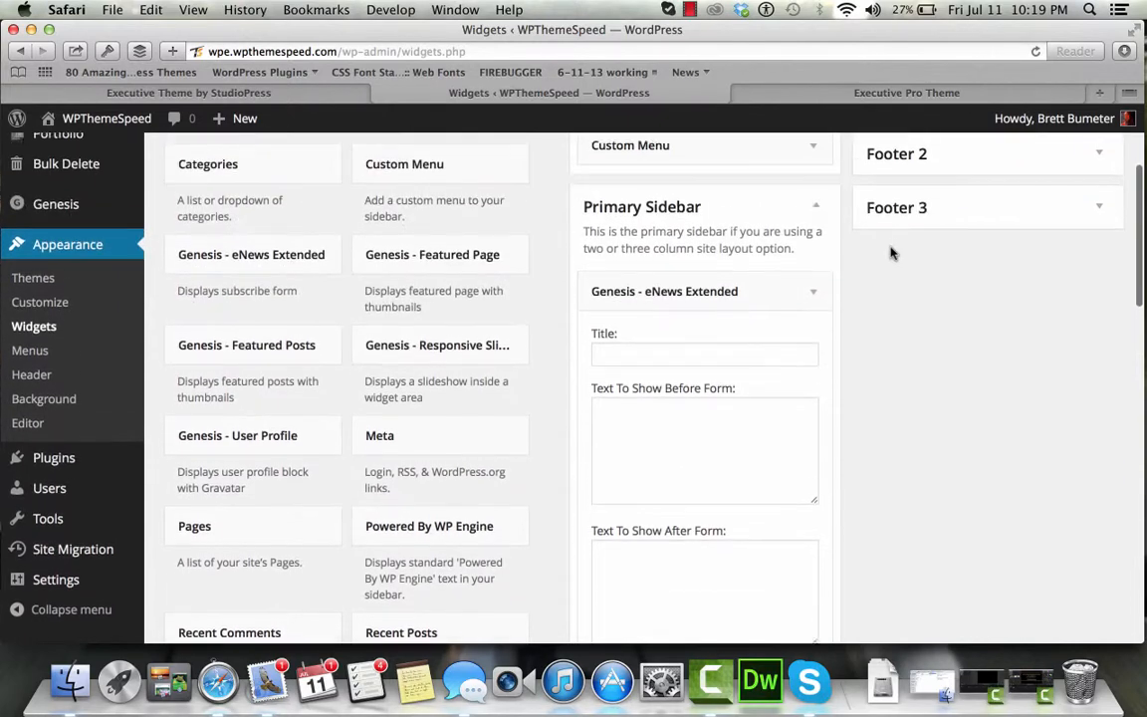
{"action": "scroll", "coordinate": [892, 249], "scroll_direction": "down", "scroll_amount": 15}
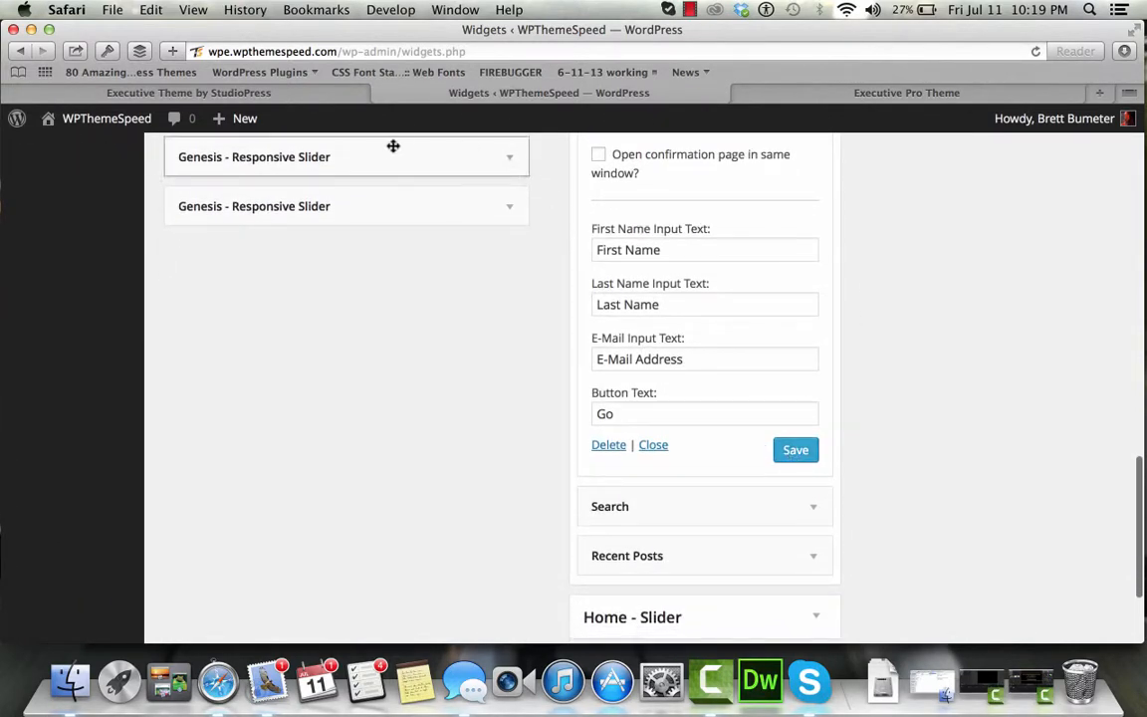
{"action": "scroll", "coordinate": [399, 324], "scroll_direction": "up", "scroll_amount": 15}
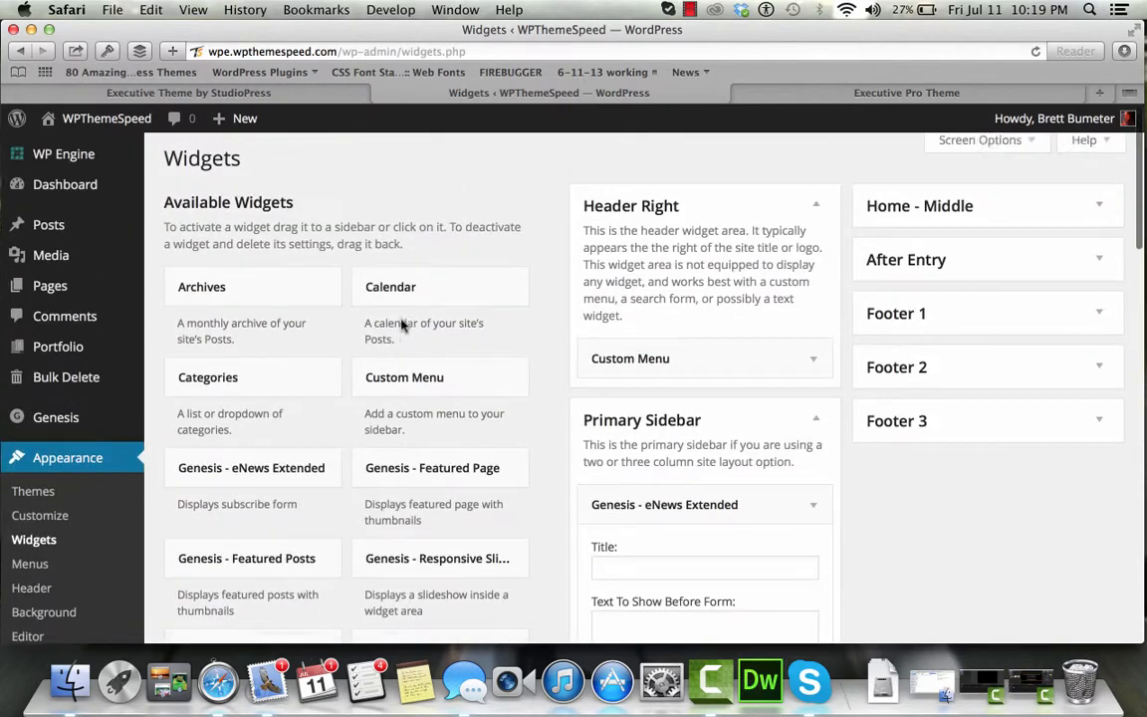
{"action": "mouse_move", "coordinate": [99, 127]}
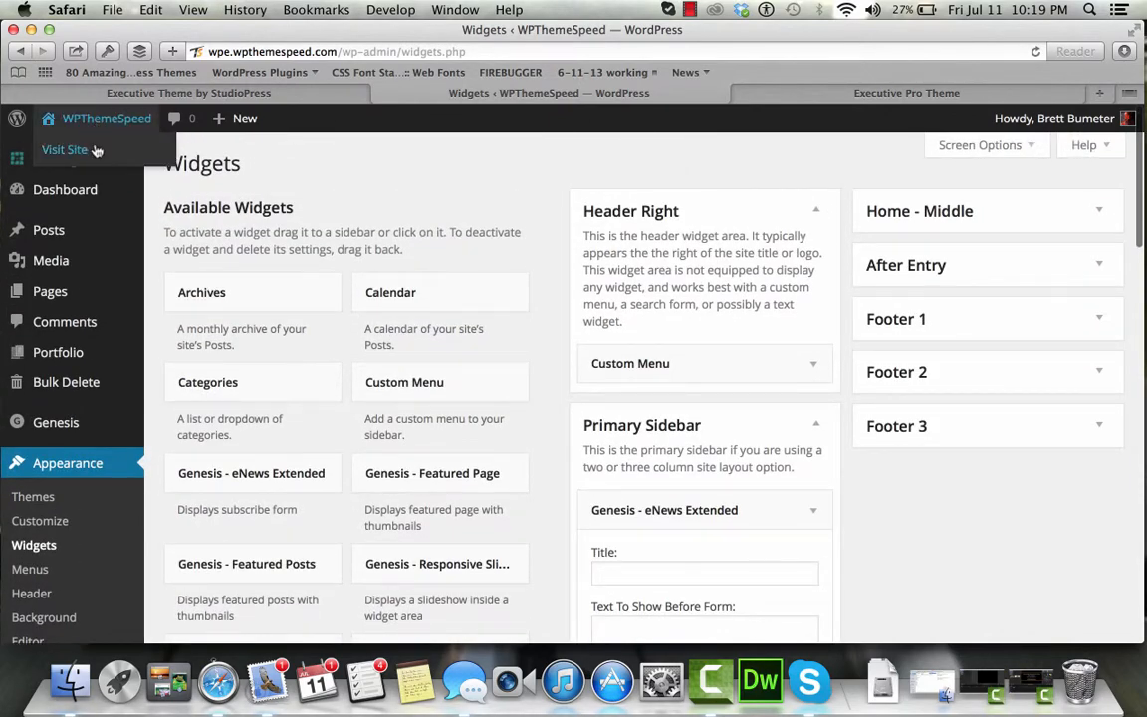
{"action": "right_click", "coordinate": [96, 149]}
{"action": "left_click", "coordinate": [128, 171]}
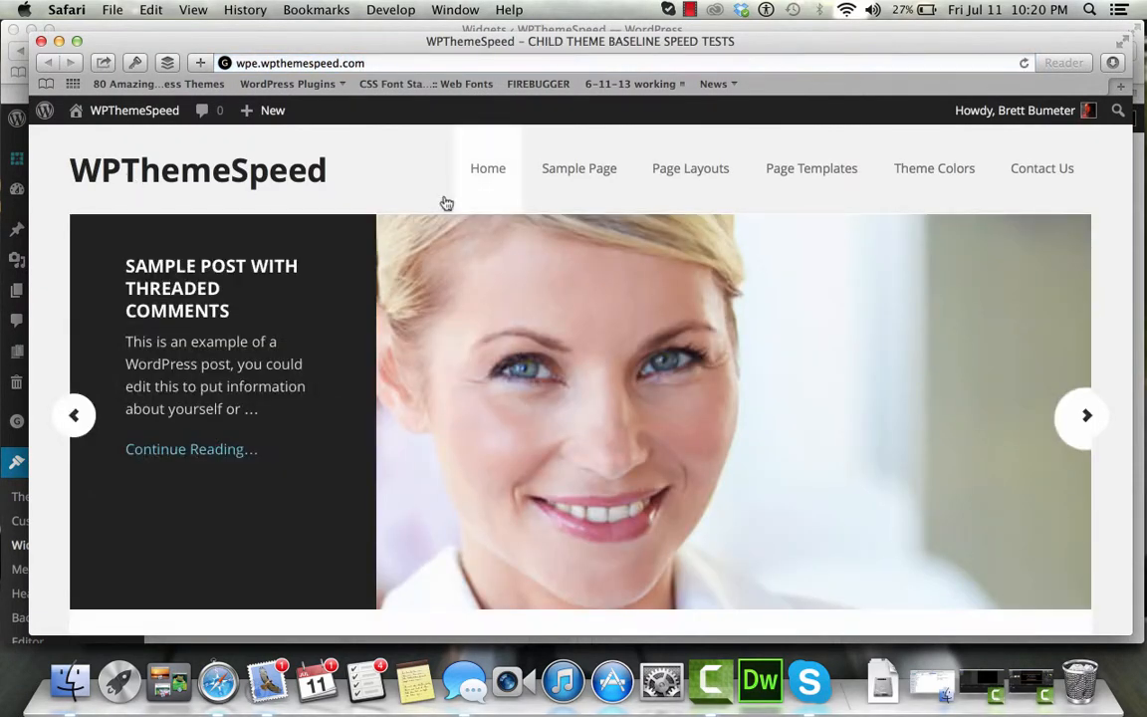
{"action": "mouse_move", "coordinate": [735, 183]}
{"action": "mouse_move", "coordinate": [805, 165]}
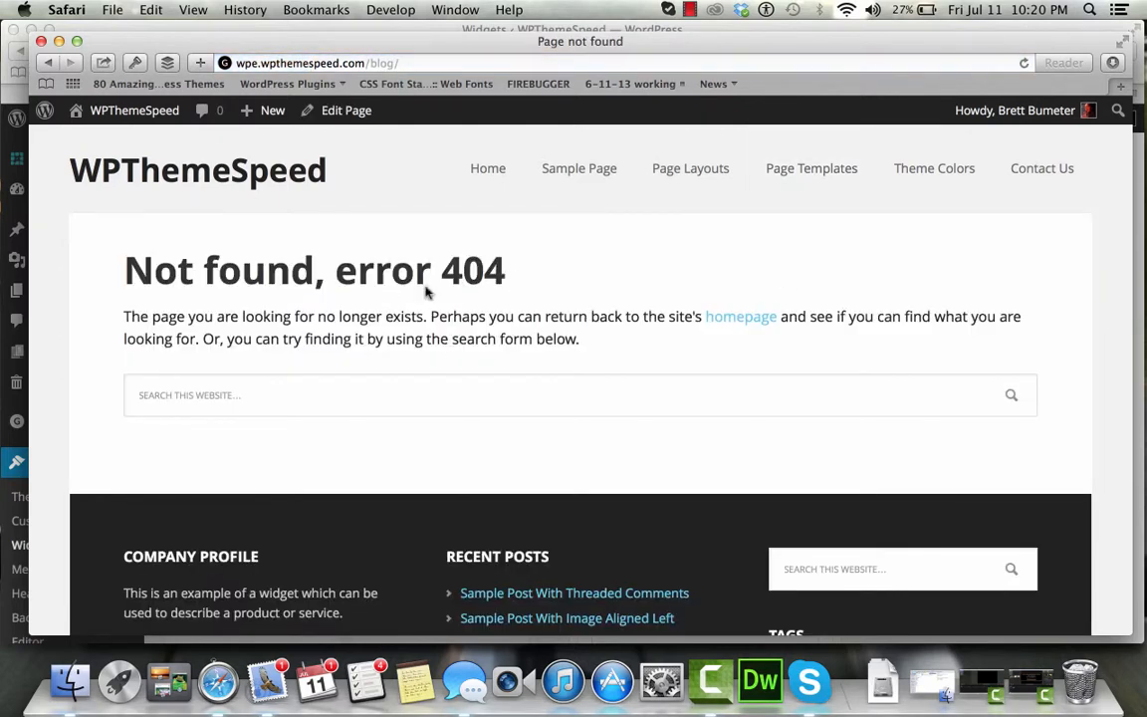
Try to open the blog page for editing, return to the page and close the separate site window
{"action": "left_click", "coordinate": [328, 110]}
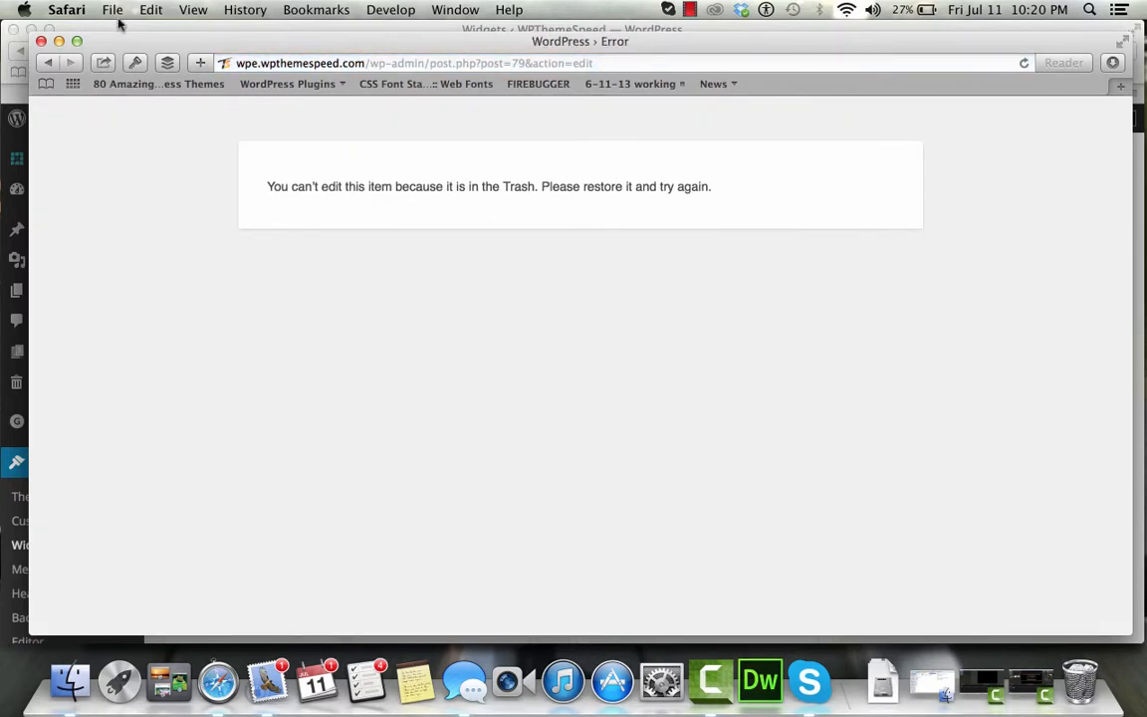
{"action": "left_click", "coordinate": [49, 63]}
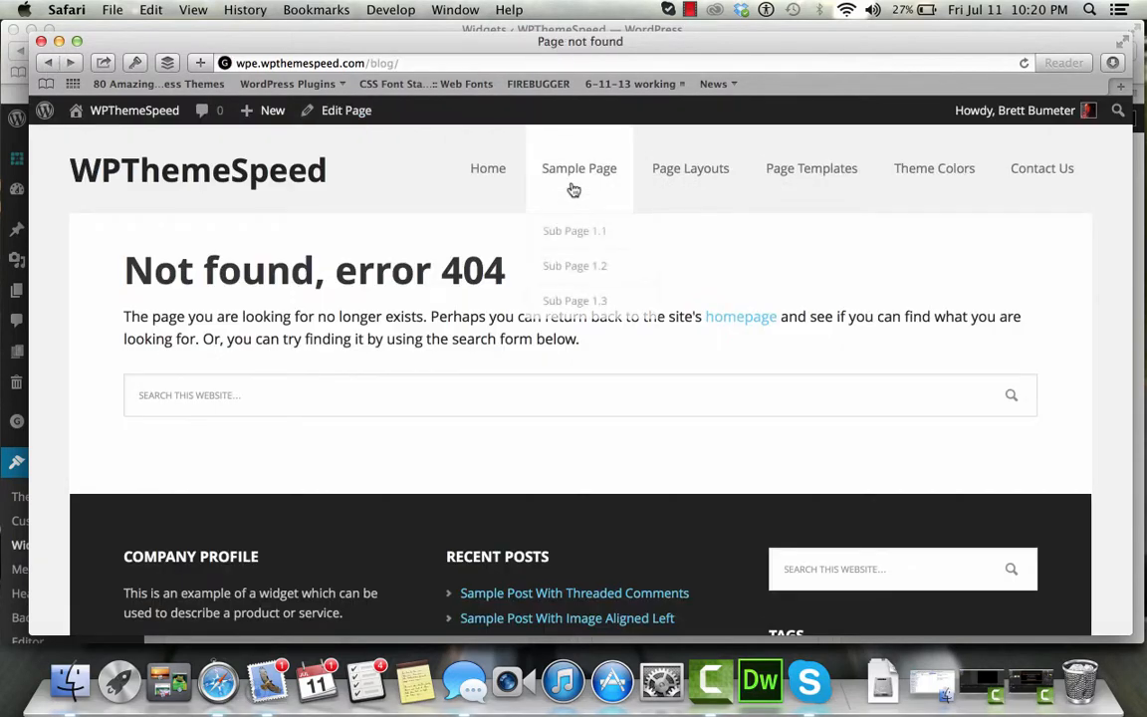
{"action": "left_click", "coordinate": [358, 112]}
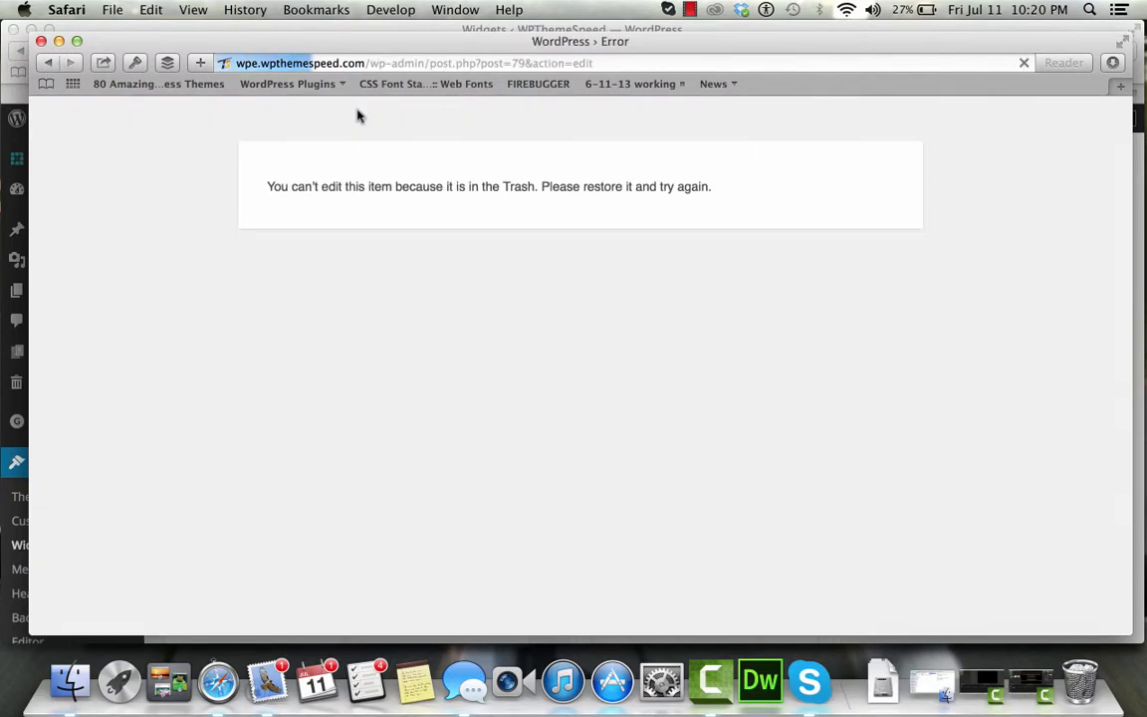
{"action": "left_click", "coordinate": [45, 62]}
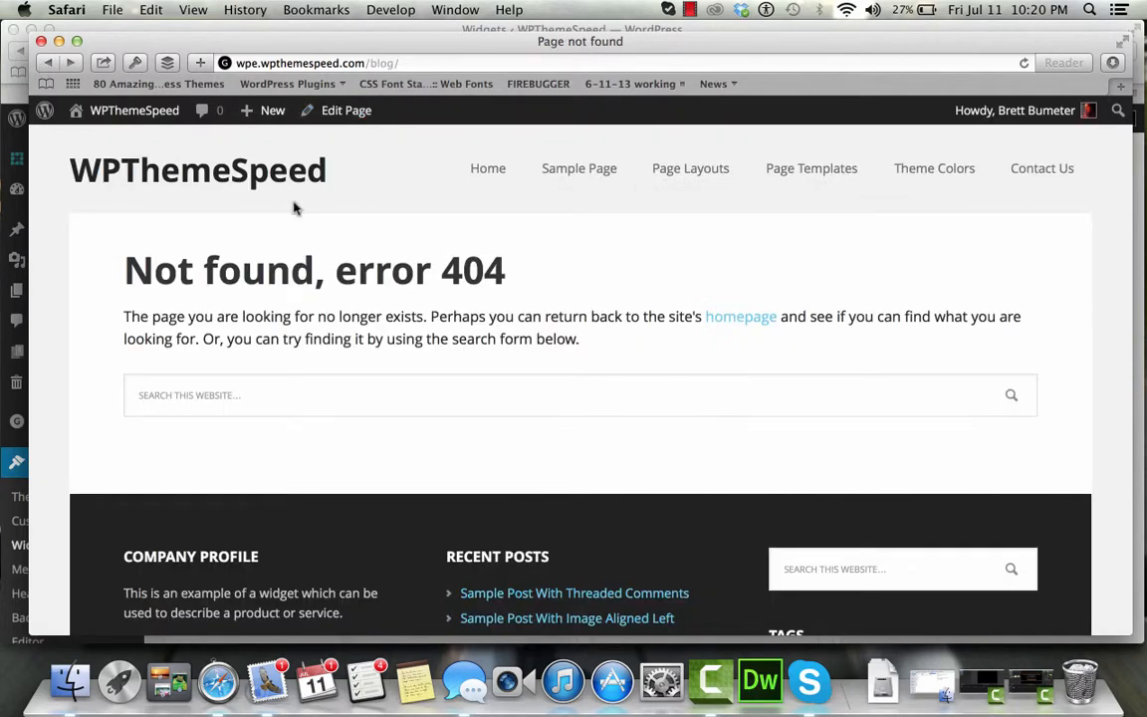
{"action": "left_click", "coordinate": [41, 41]}
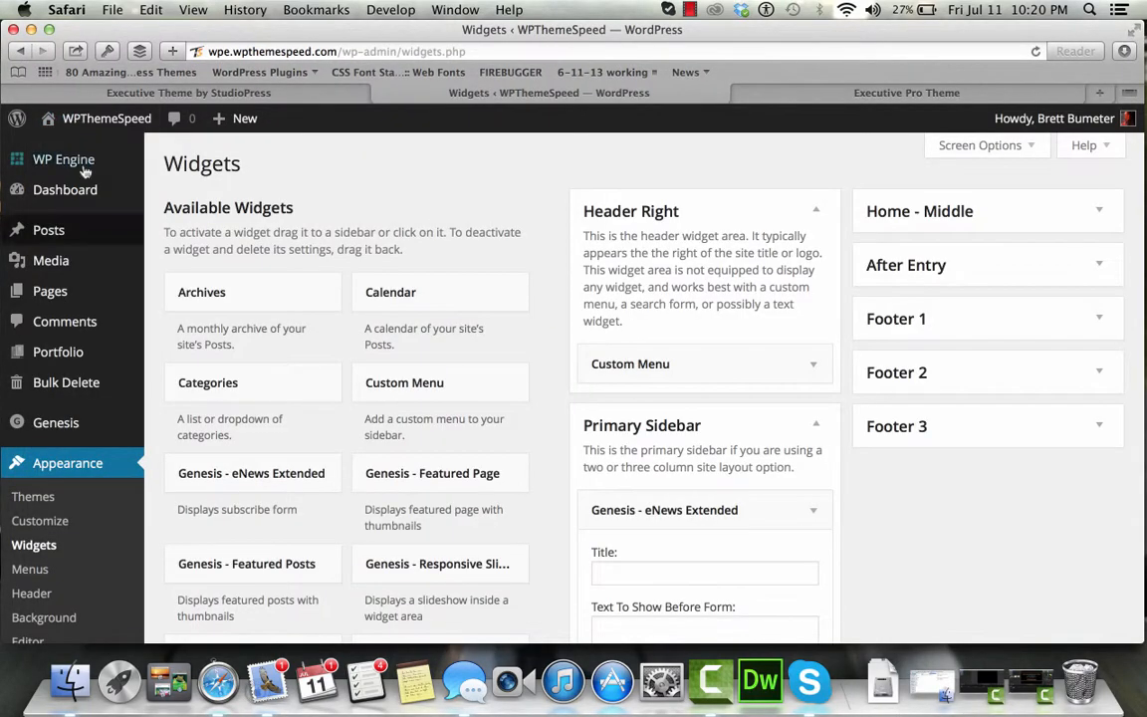
Find the trashed Blog Page in the site's pages and restore it from the Trash
{"action": "mouse_move", "coordinate": [104, 295]}
{"action": "left_click", "coordinate": [165, 295]}
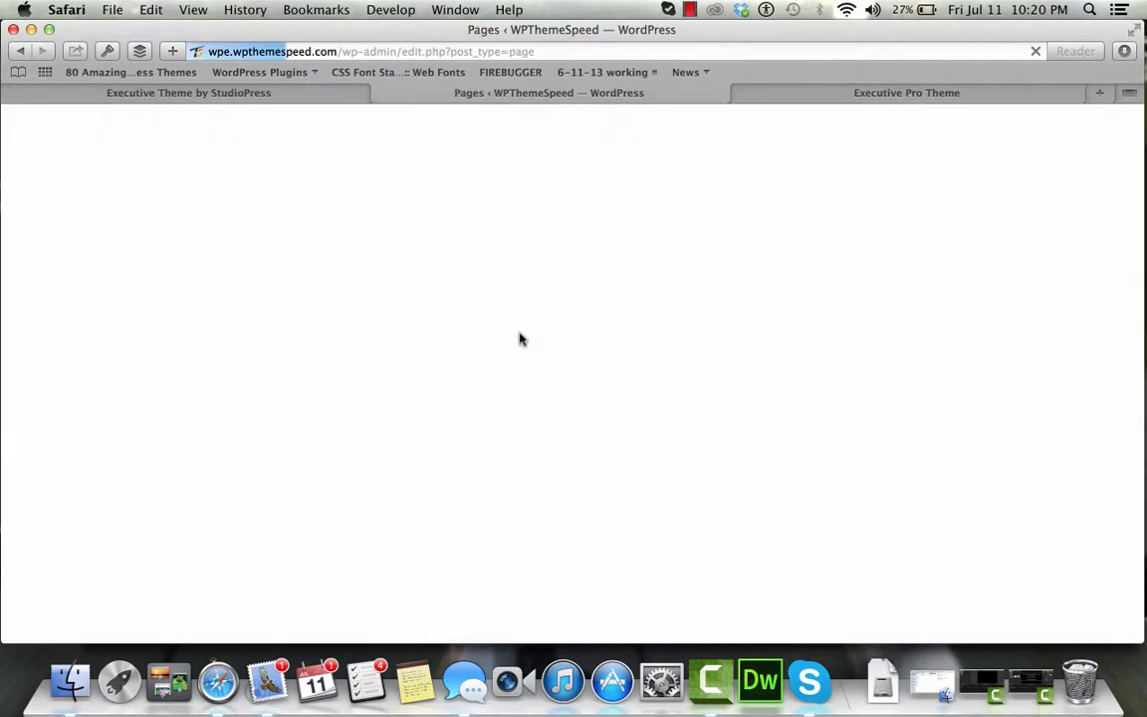
{"action": "scroll", "coordinate": [408, 398], "scroll_direction": "down", "scroll_amount": 10}
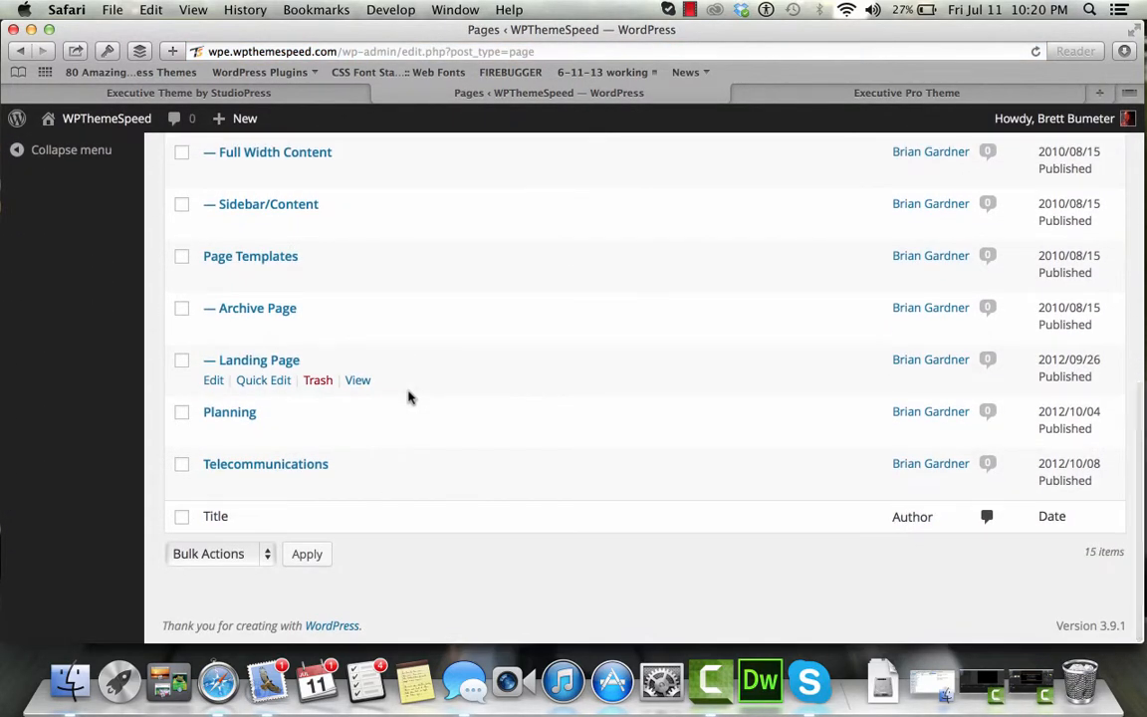
{"action": "scroll", "coordinate": [408, 397], "scroll_direction": "up", "scroll_amount": 10}
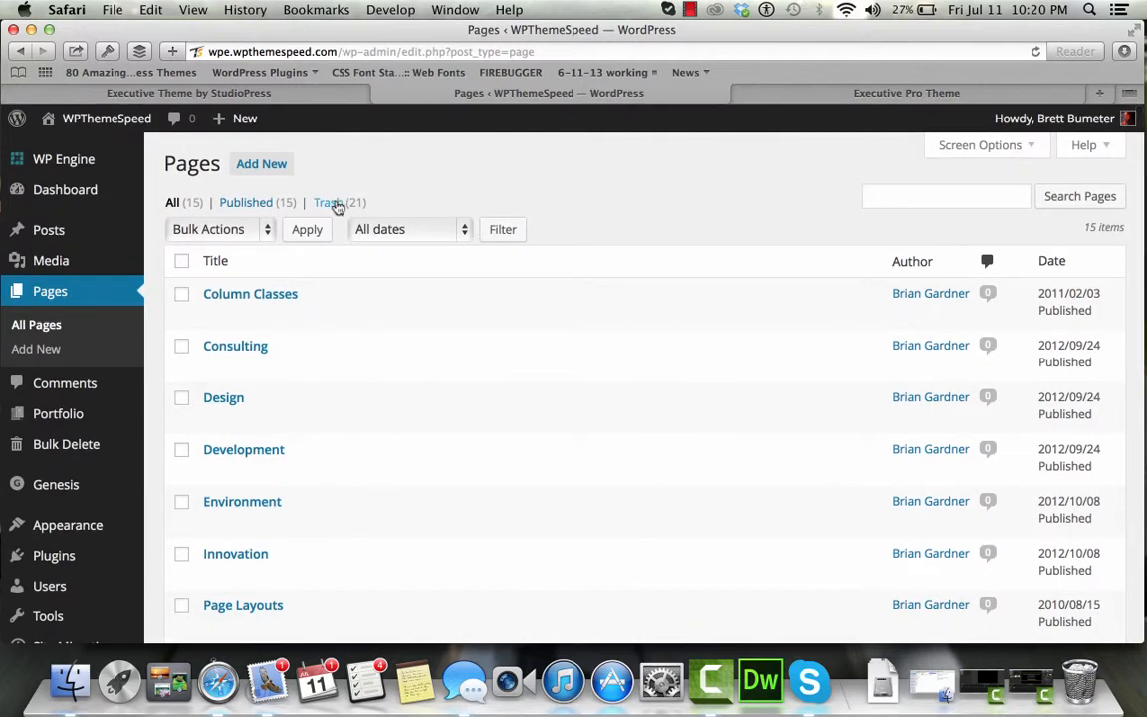
{"action": "left_click", "coordinate": [336, 204]}
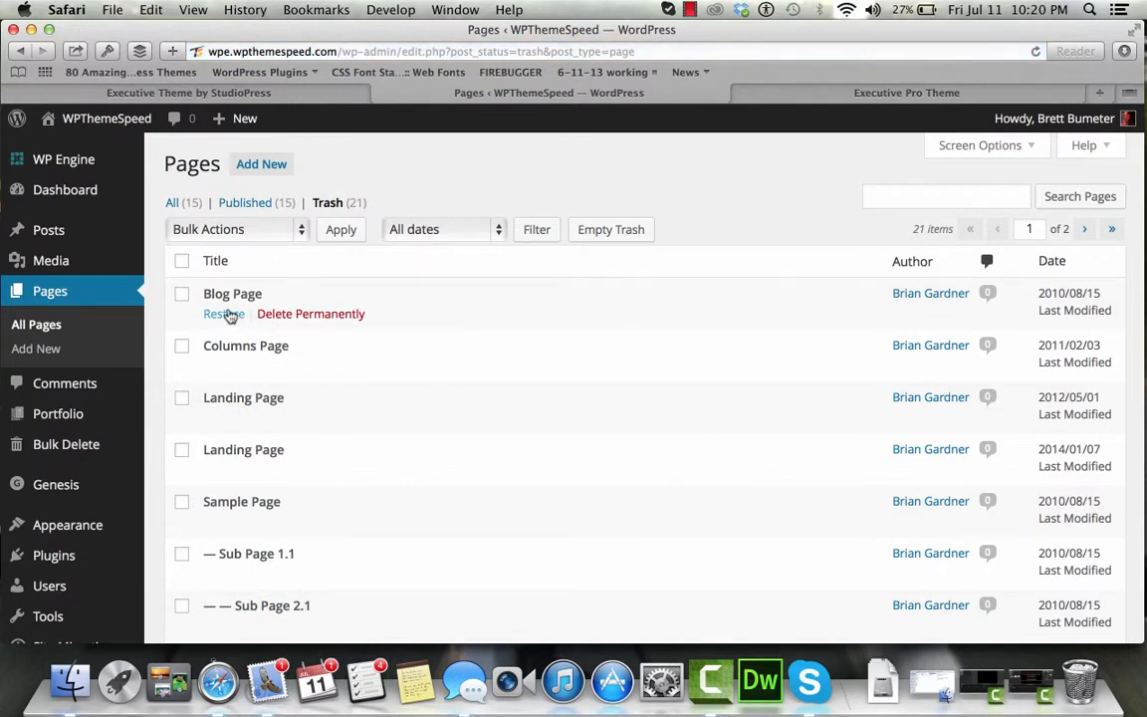
{"action": "left_click", "coordinate": [224, 314]}
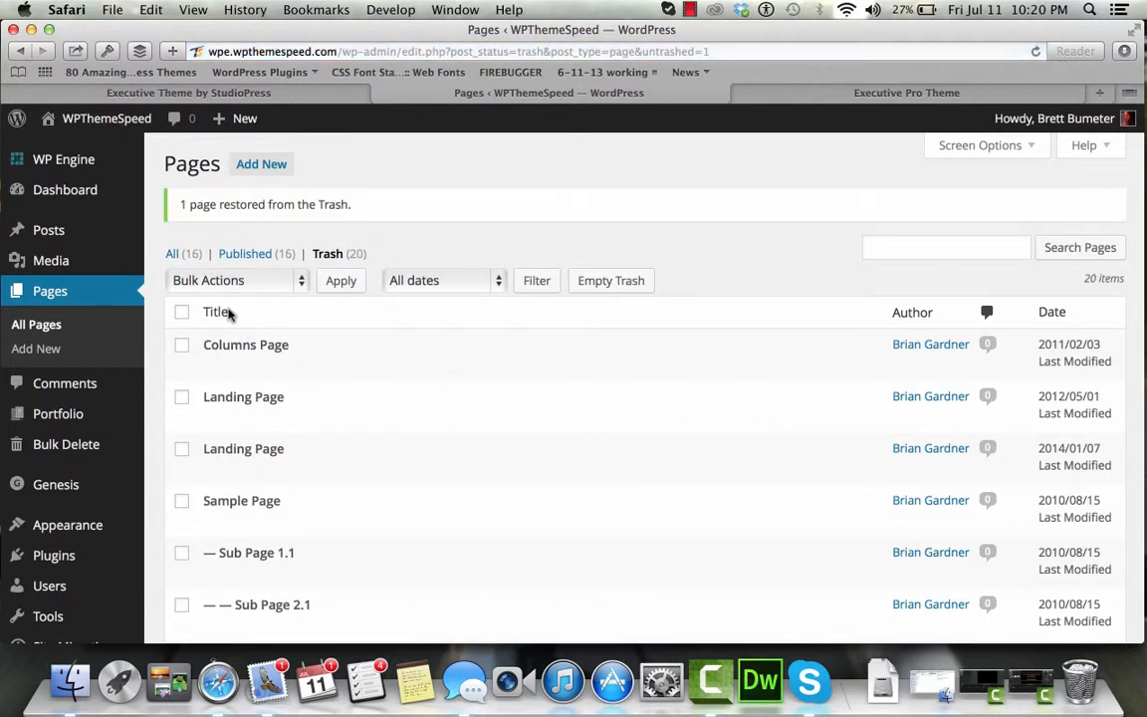
Open the restored Blog Page for editing from the published pages, keep its template set to Blog and update the page
{"action": "left_click", "coordinate": [252, 256]}
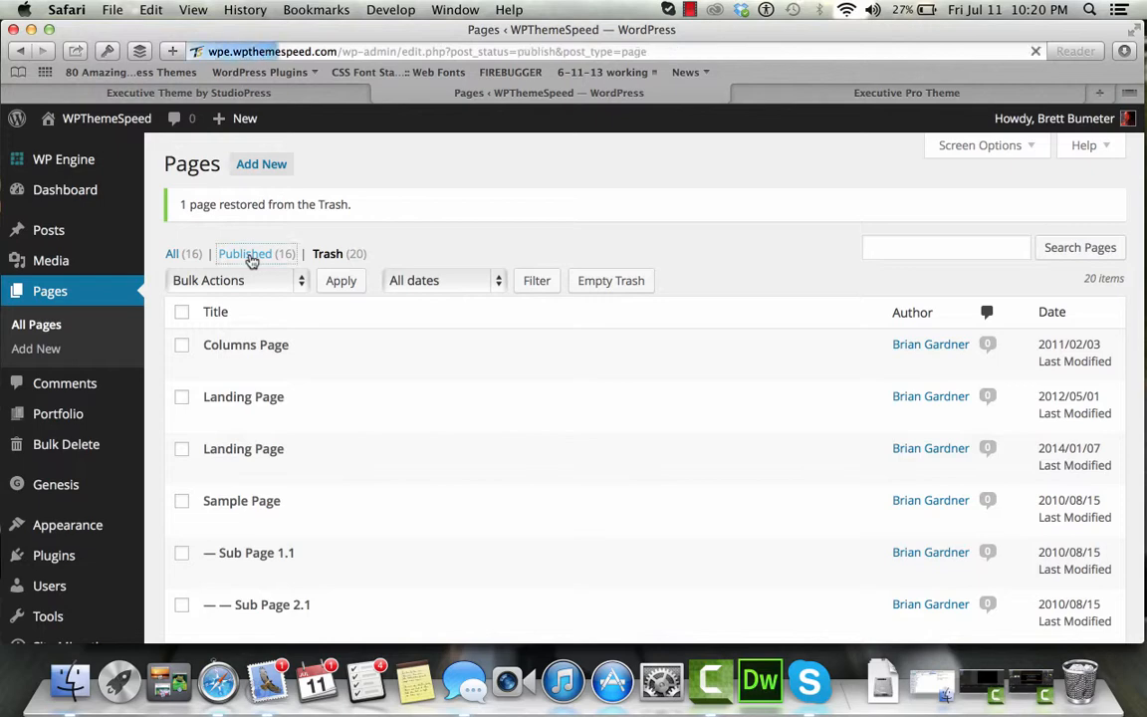
{"action": "left_click", "coordinate": [215, 315]}
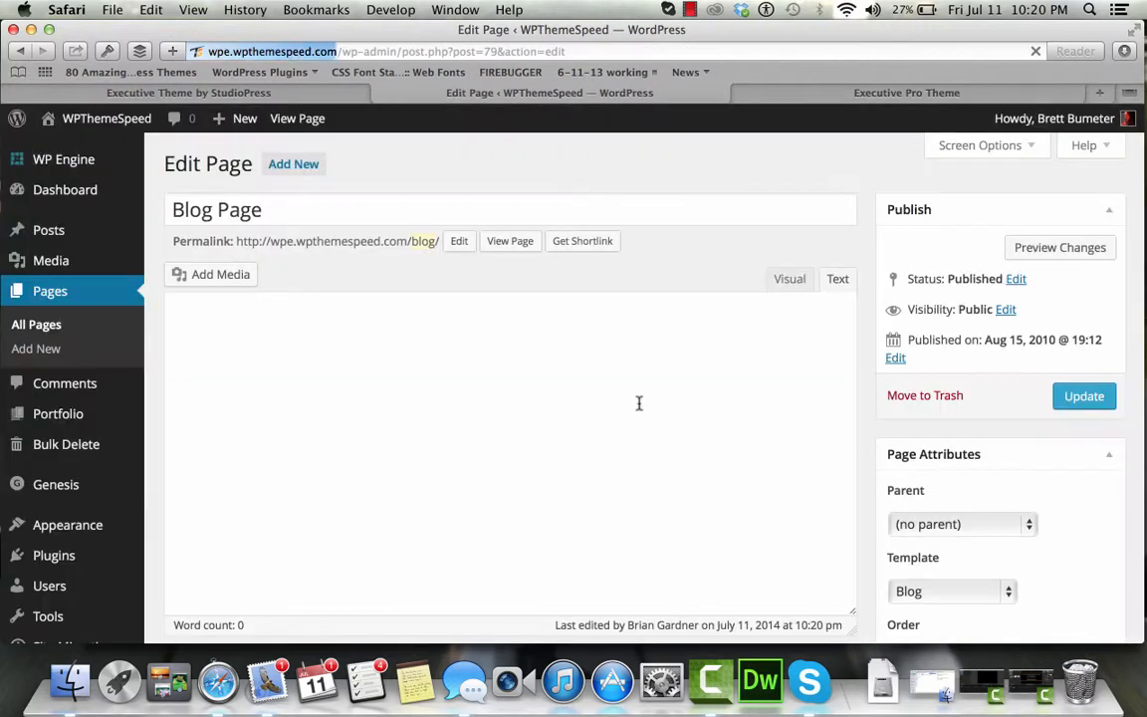
{"action": "scroll", "coordinate": [1040, 508], "scroll_direction": "down", "scroll_amount": 5}
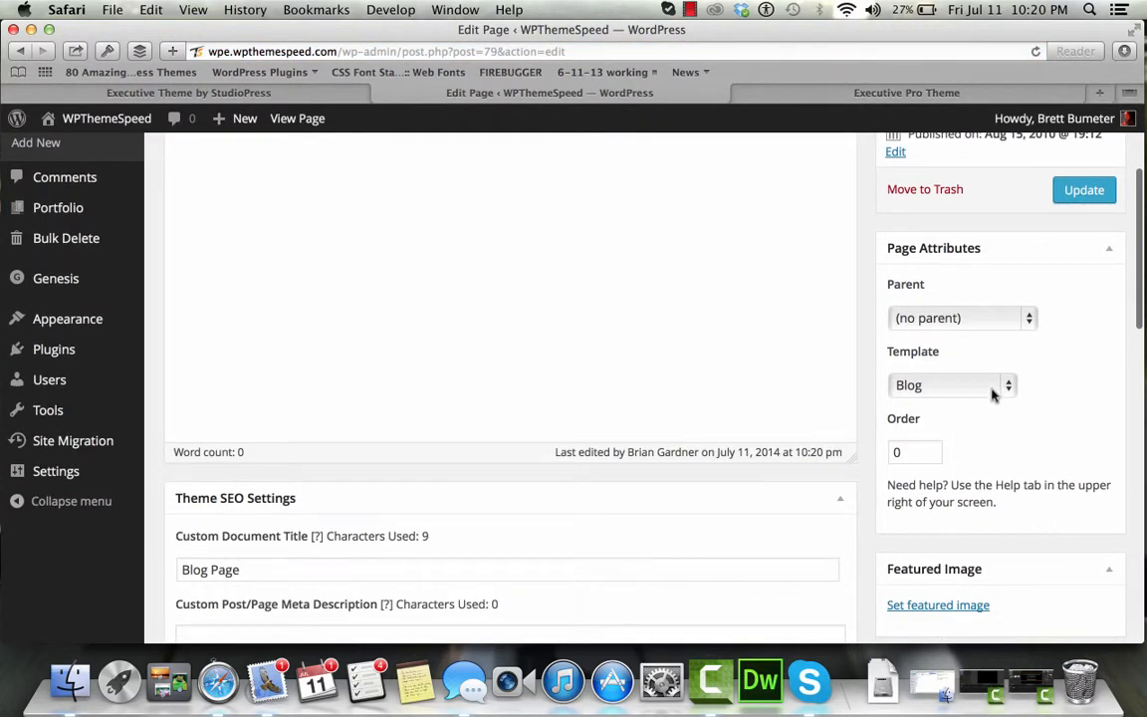
{"action": "left_click", "coordinate": [992, 395]}
{"action": "left_click", "coordinate": [994, 391]}
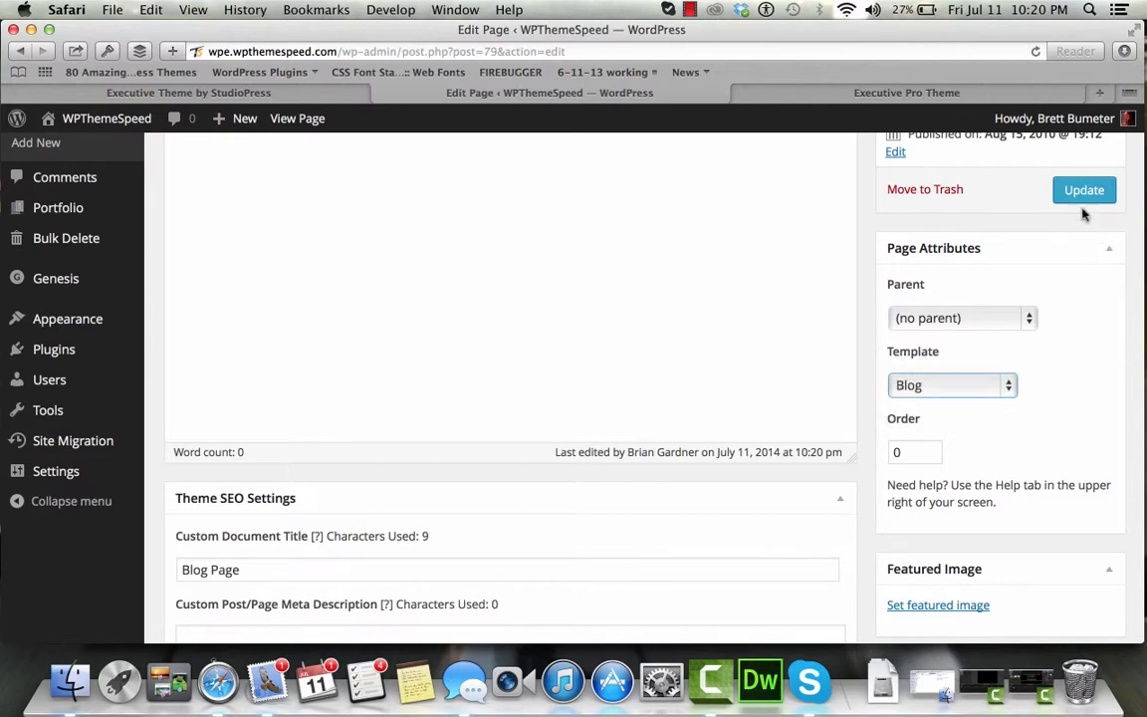
{"action": "left_click", "coordinate": [1008, 392]}
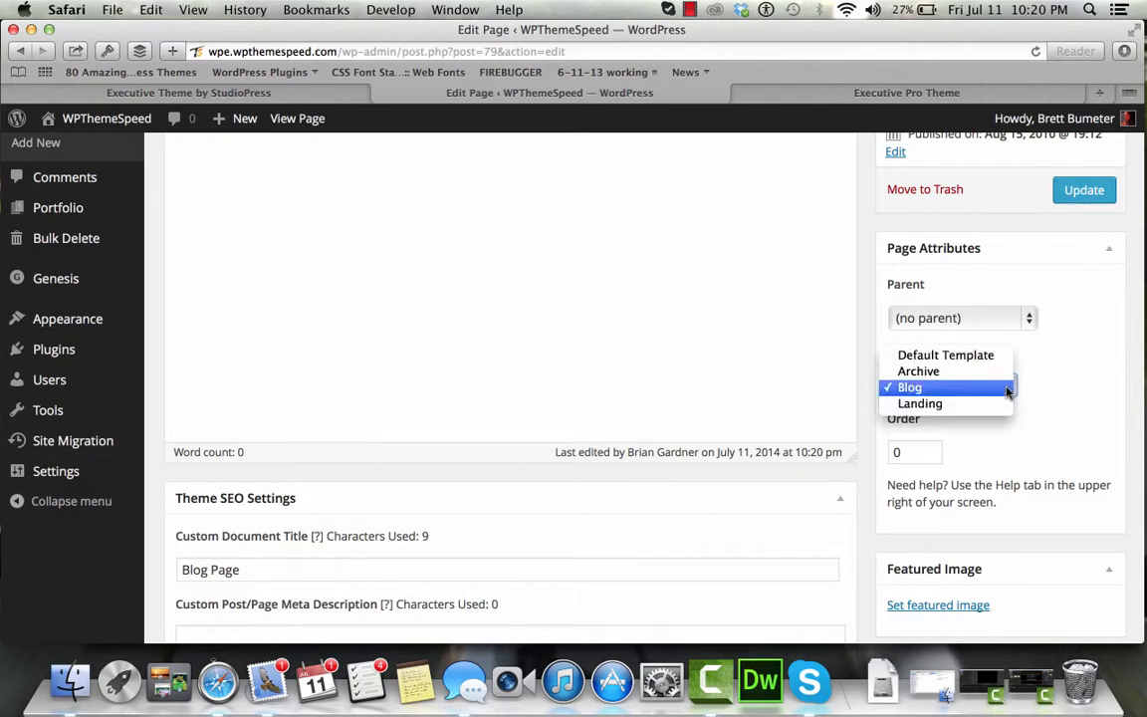
{"action": "left_click", "coordinate": [1049, 389]}
{"action": "left_click", "coordinate": [1090, 196]}
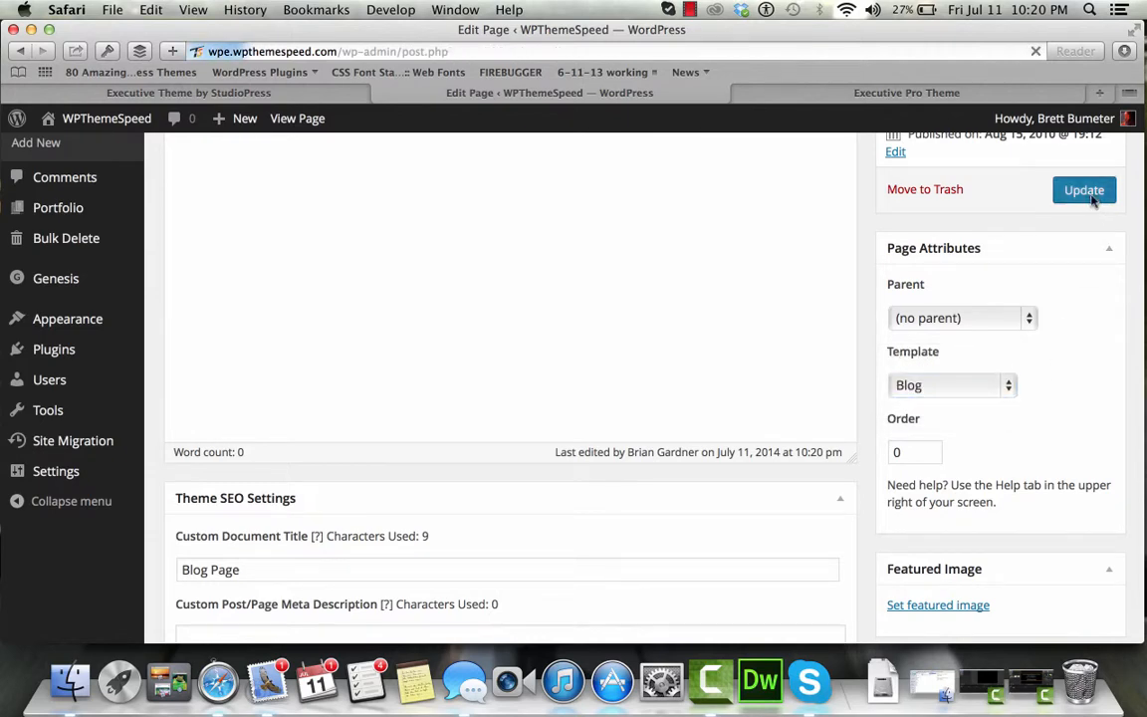
Open the site in a separate window, look through its Blog Page from header to footer and close that window
{"action": "right_click", "coordinate": [103, 160]}
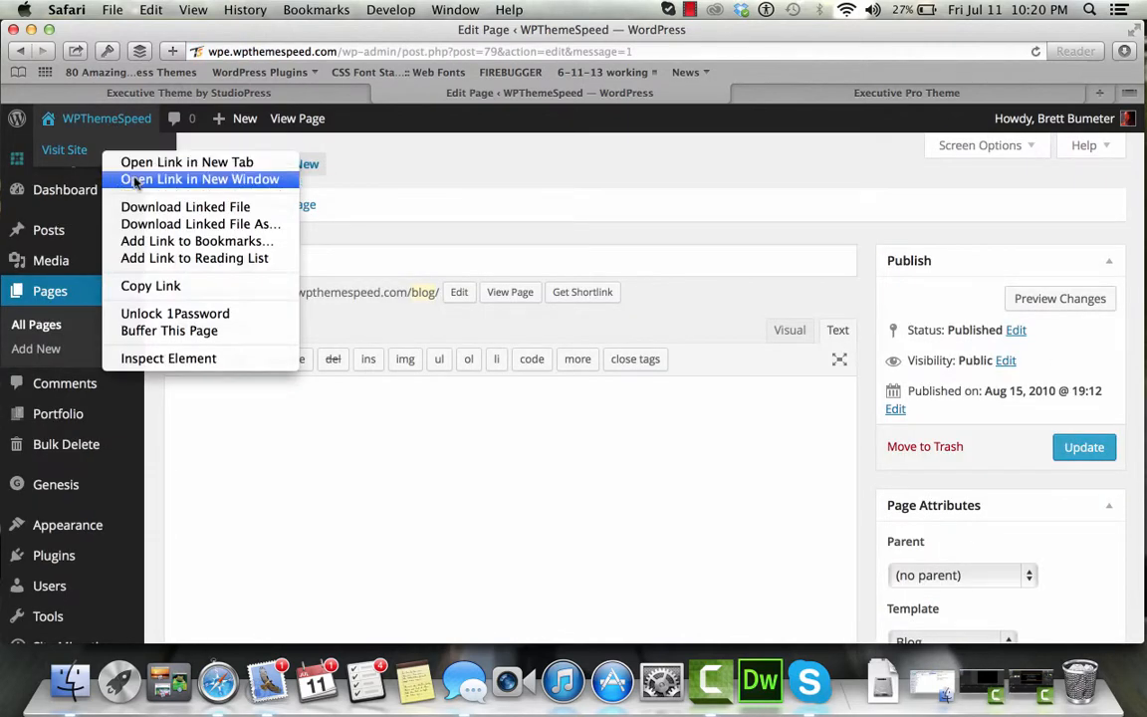
{"action": "left_click", "coordinate": [134, 176]}
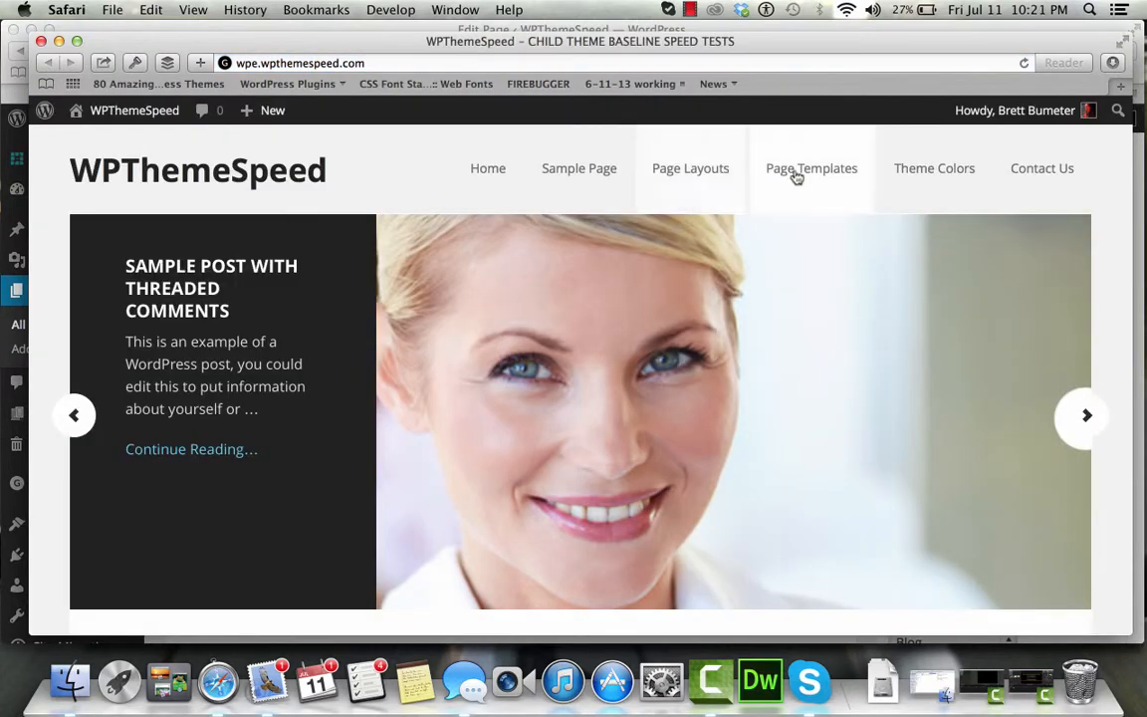
{"action": "mouse_move", "coordinate": [817, 169]}
{"action": "left_click", "coordinate": [787, 265]}
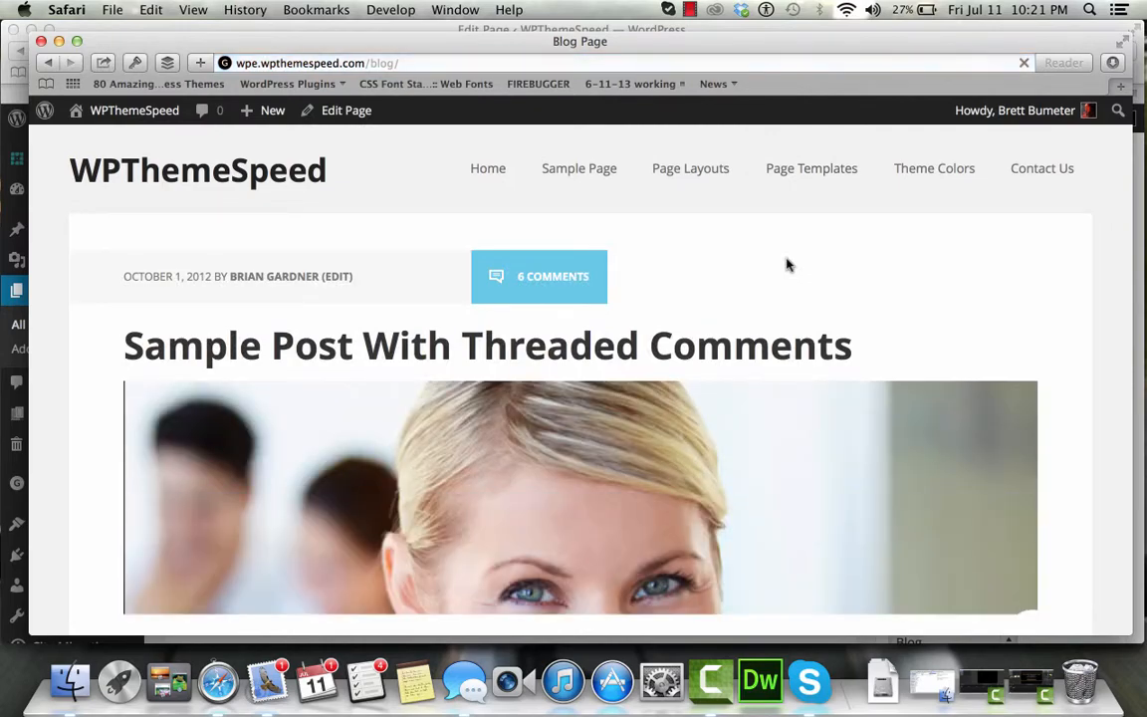
{"action": "scroll", "coordinate": [787, 265], "scroll_direction": "down", "scroll_amount": 10}
{"action": "scroll", "coordinate": [787, 265], "scroll_direction": "down", "scroll_amount": 15}
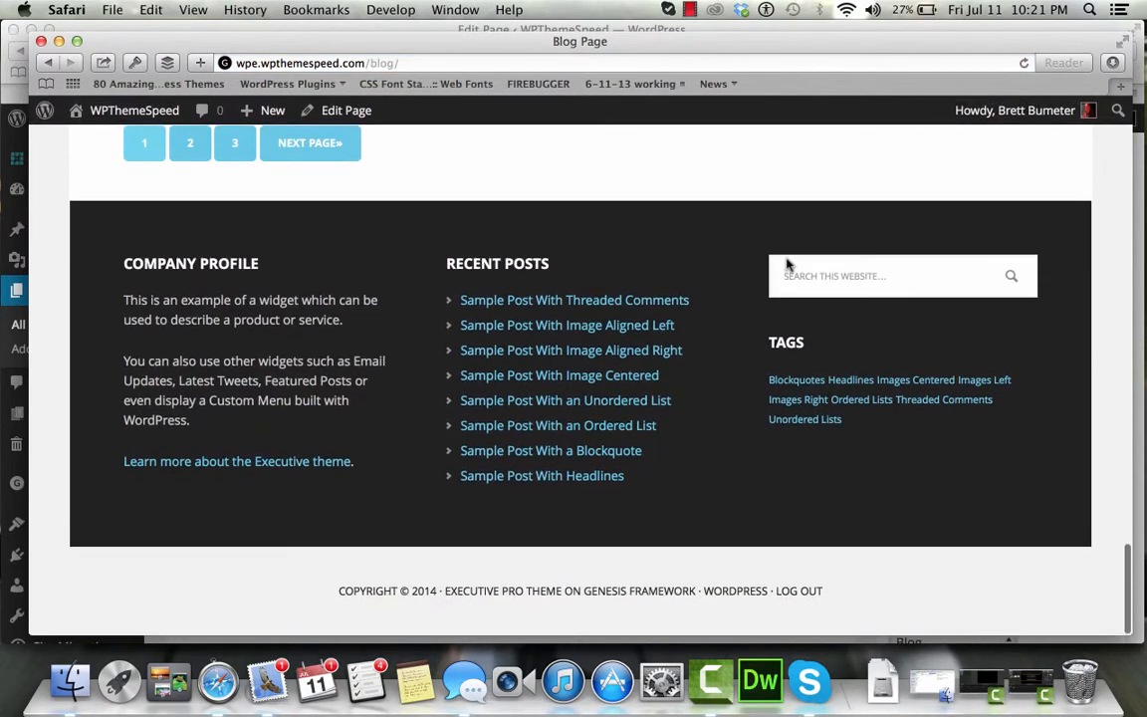
{"action": "scroll", "coordinate": [786, 265], "scroll_direction": "up", "scroll_amount": 20}
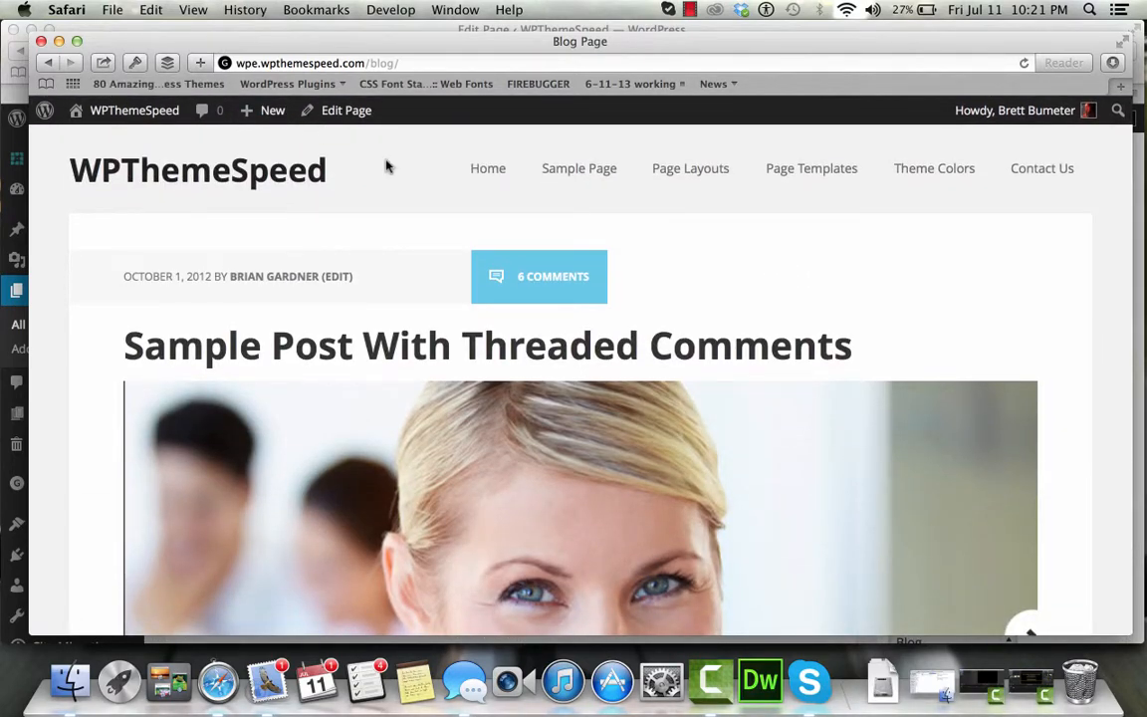
{"action": "left_click", "coordinate": [41, 42]}
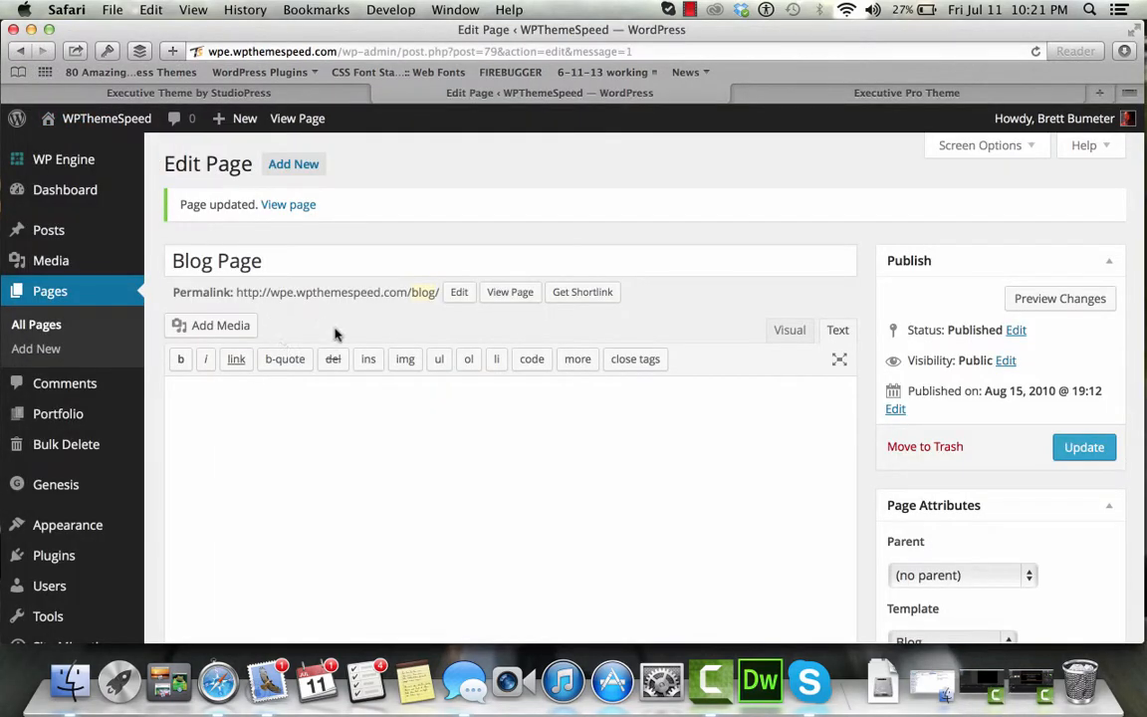
Set the default layout in the Genesis Theme Settings to content with the sidebar on the right
{"action": "scroll", "coordinate": [335, 335], "scroll_direction": "down", "scroll_amount": 3}
{"action": "mouse_move", "coordinate": [96, 380]}
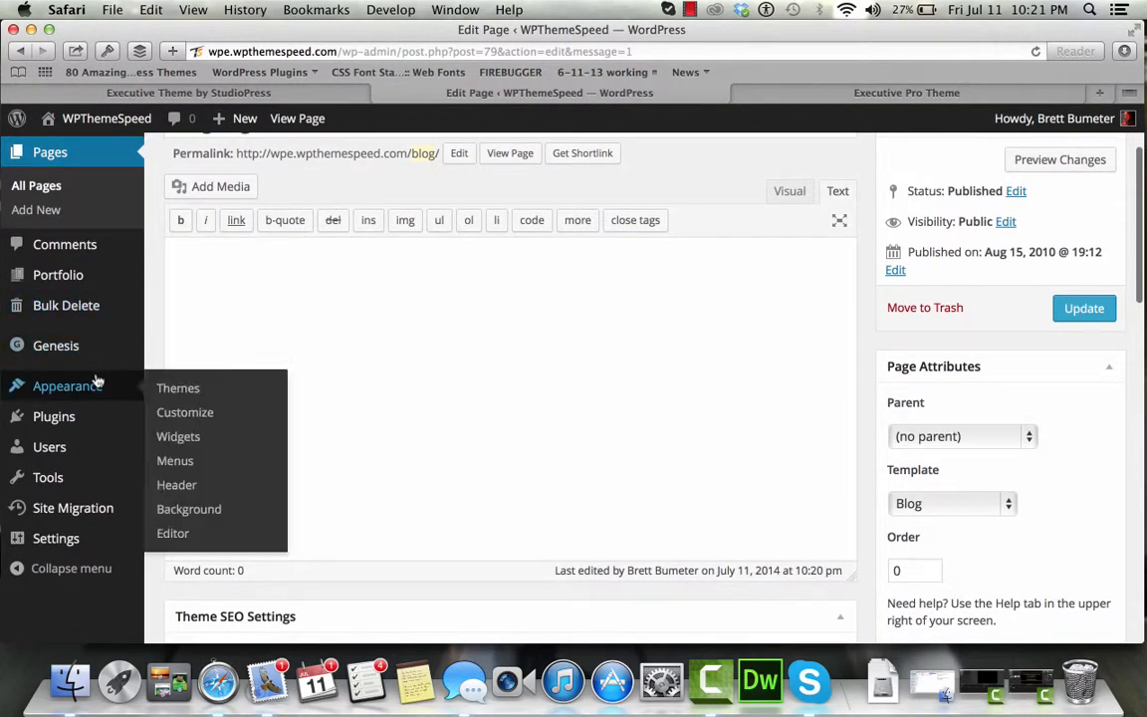
{"action": "left_click", "coordinate": [178, 390]}
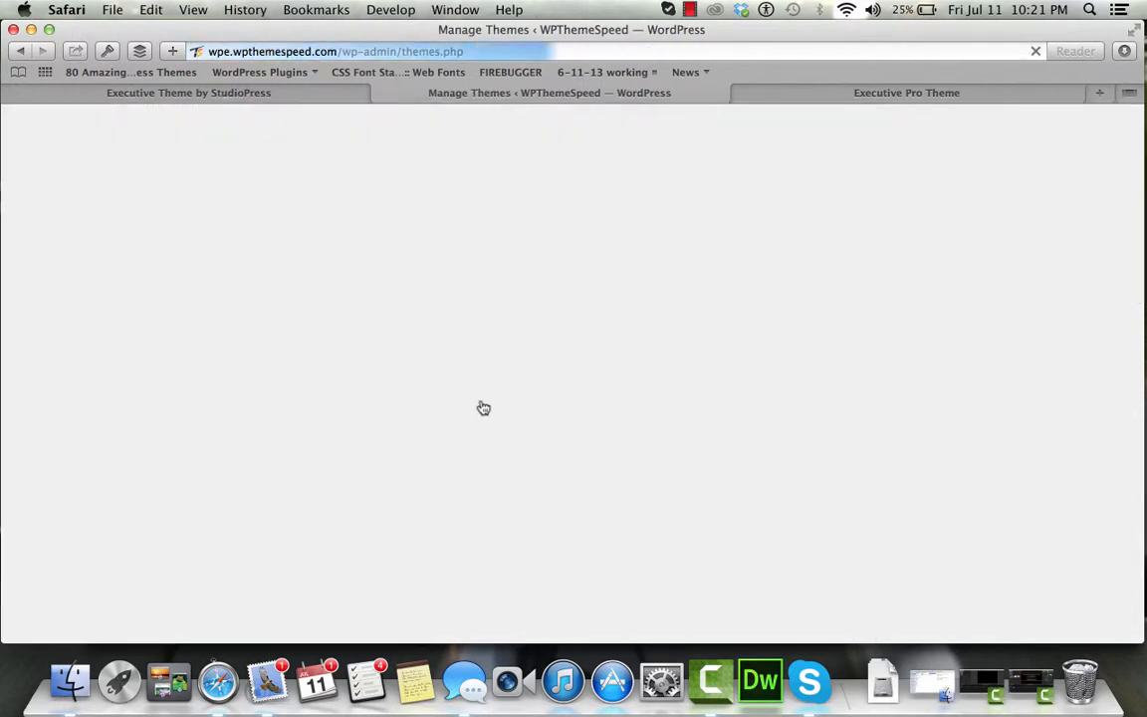
{"action": "mouse_move", "coordinate": [97, 426]}
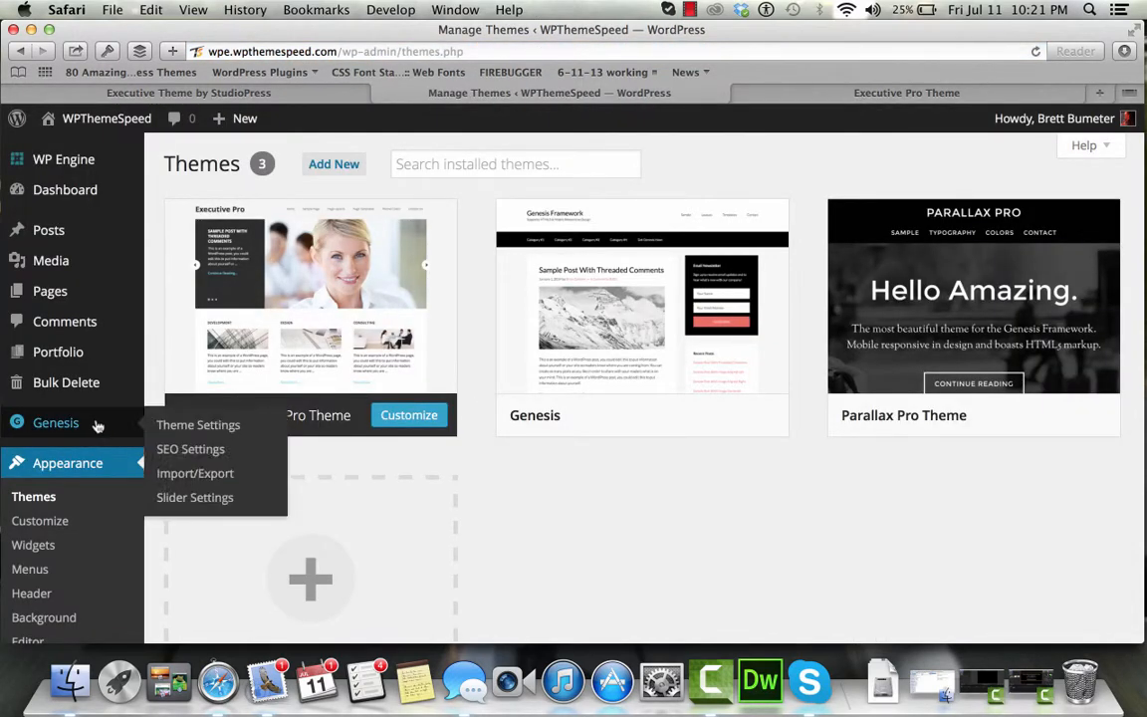
{"action": "left_click", "coordinate": [182, 427]}
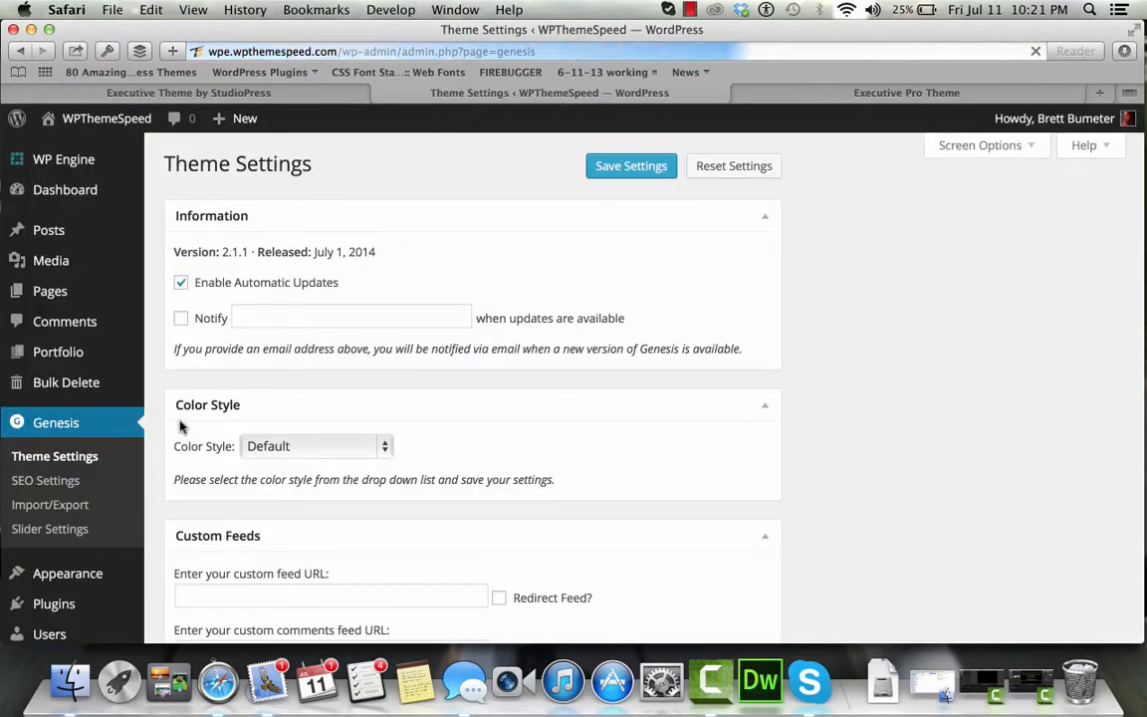
{"action": "scroll", "coordinate": [546, 405], "scroll_direction": "down", "scroll_amount": 5}
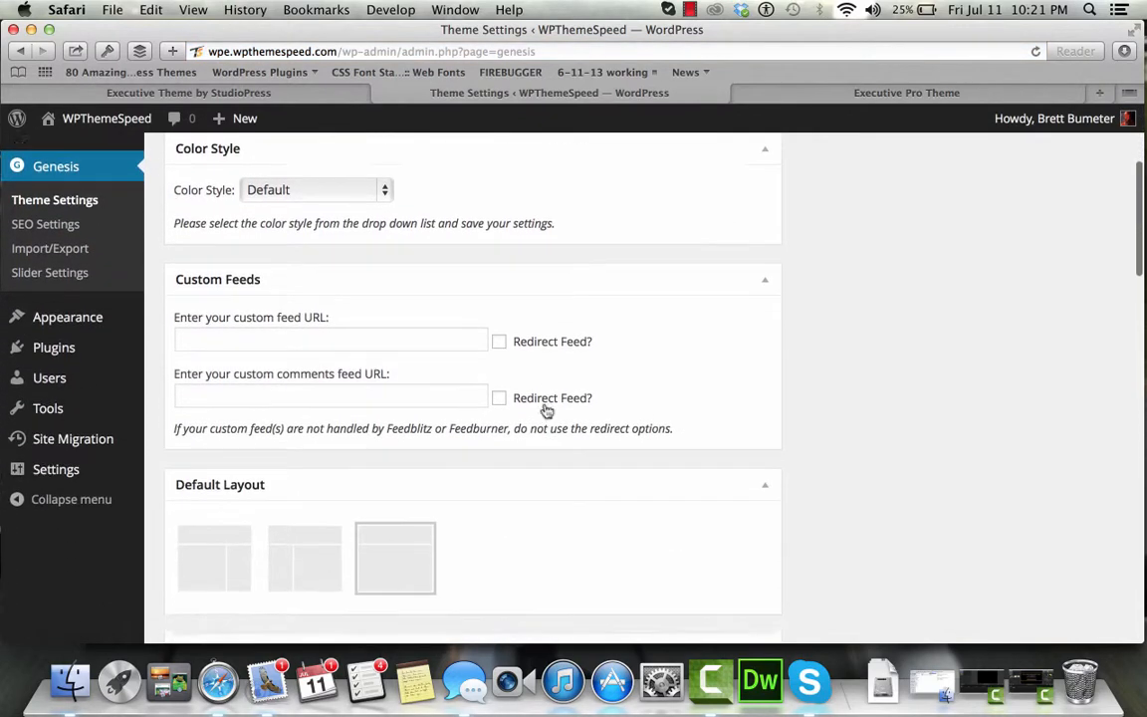
{"action": "left_click", "coordinate": [200, 414]}
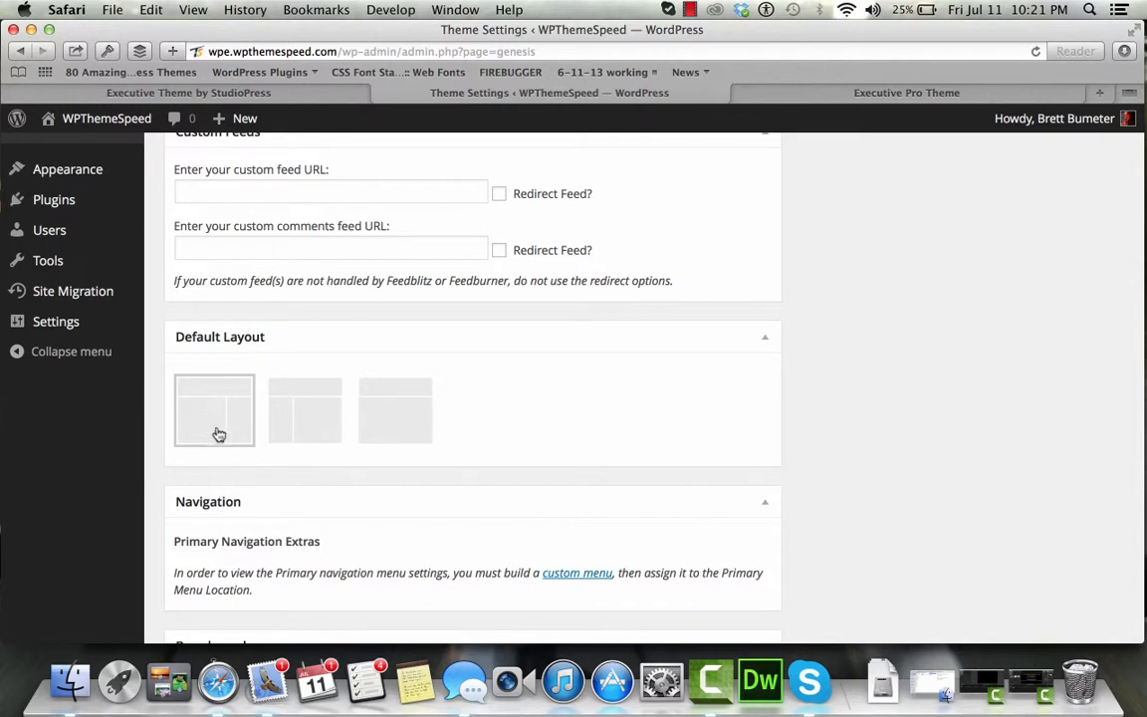
Compare the Content Archives theme settings with the Executive Pro setup instructions, reading their layout, breadcrumbs and content archives sections
{"action": "scroll", "coordinate": [644, 459], "scroll_direction": "down", "scroll_amount": 10}
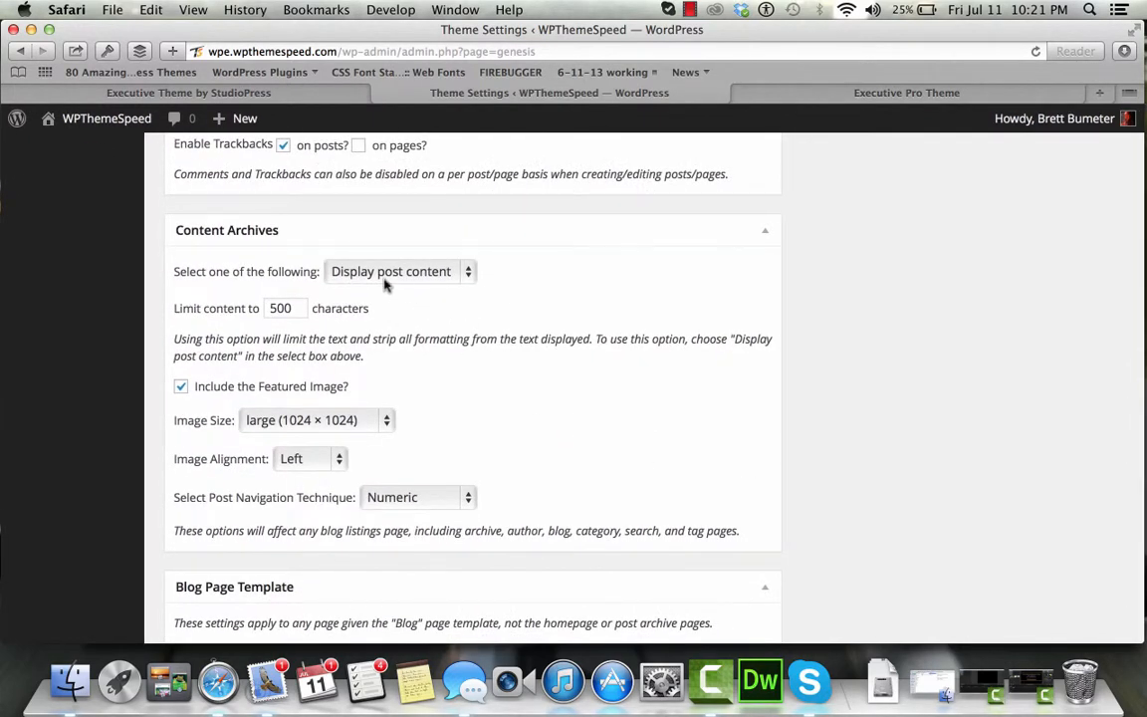
{"action": "left_click", "coordinate": [890, 95]}
{"action": "left_click", "coordinate": [450, 237]}
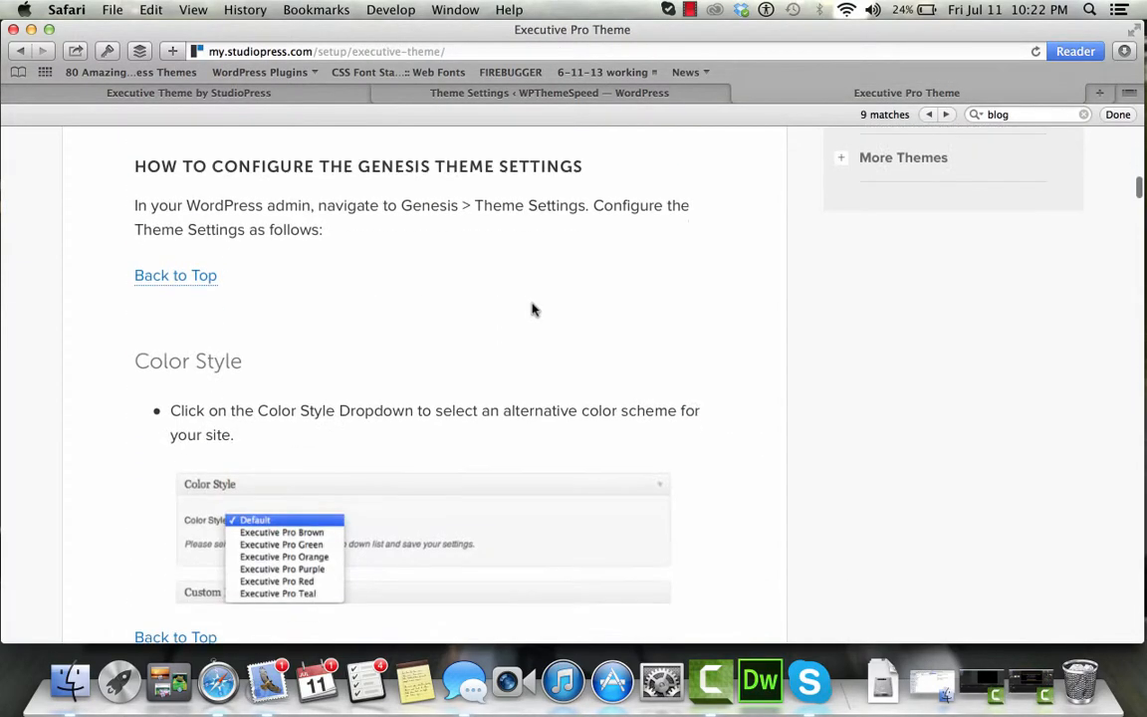
{"action": "scroll", "coordinate": [532, 309], "scroll_direction": "down", "scroll_amount": 10}
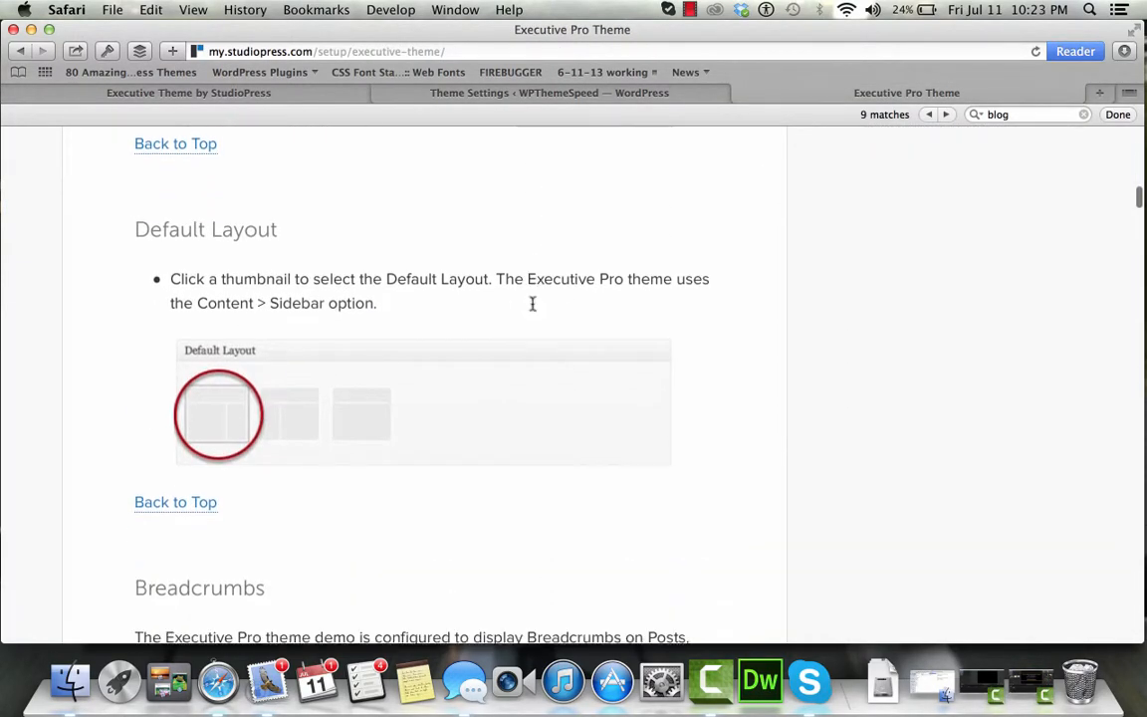
{"action": "scroll", "coordinate": [533, 310], "scroll_direction": "down", "scroll_amount": 8}
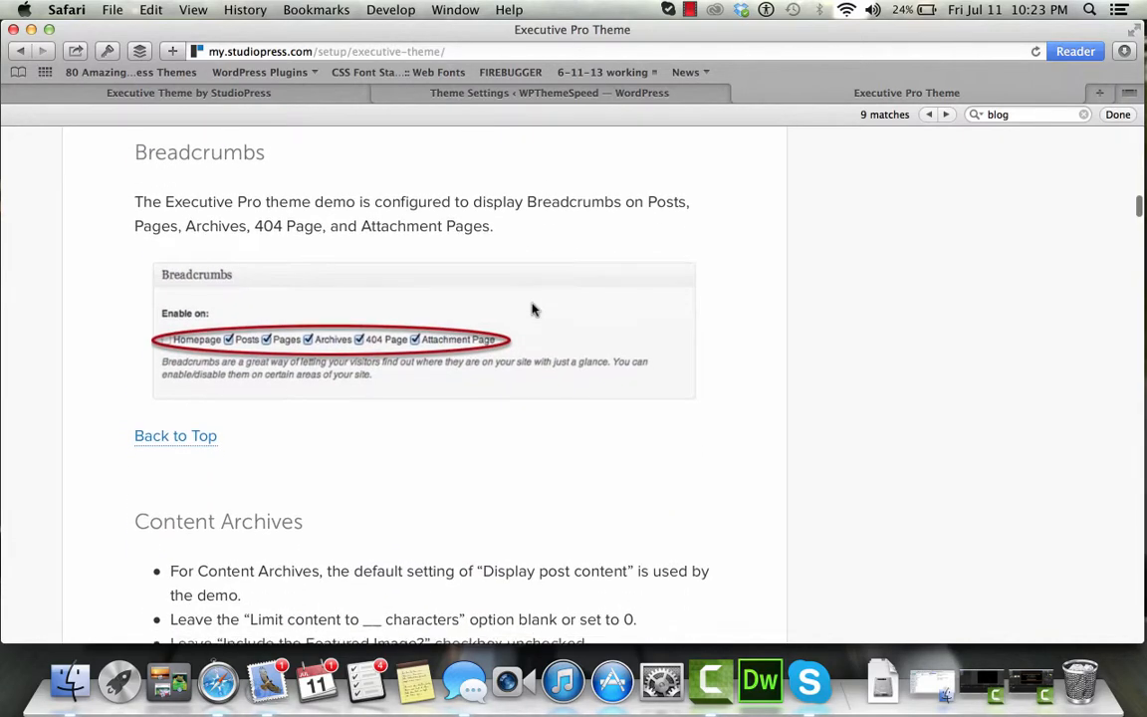
{"action": "scroll", "coordinate": [533, 310], "scroll_direction": "down", "scroll_amount": 5}
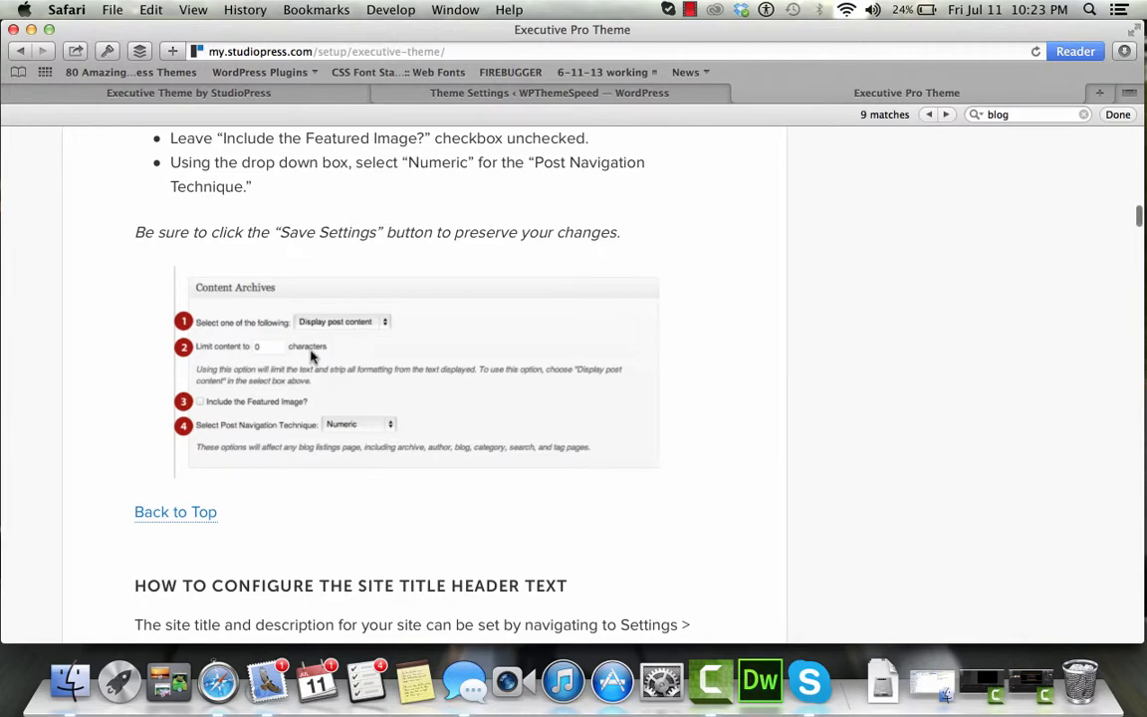
{"action": "scroll", "coordinate": [312, 357], "scroll_direction": "down", "scroll_amount": 4}
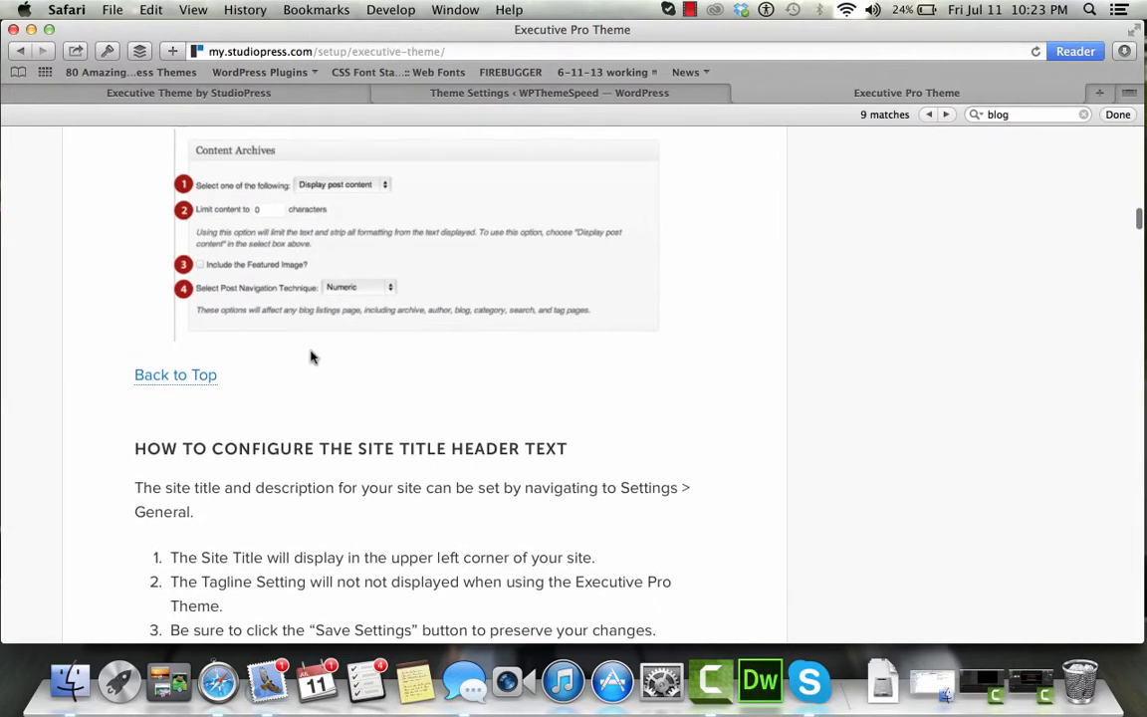
{"action": "scroll", "coordinate": [311, 356], "scroll_direction": "up", "scroll_amount": 1}
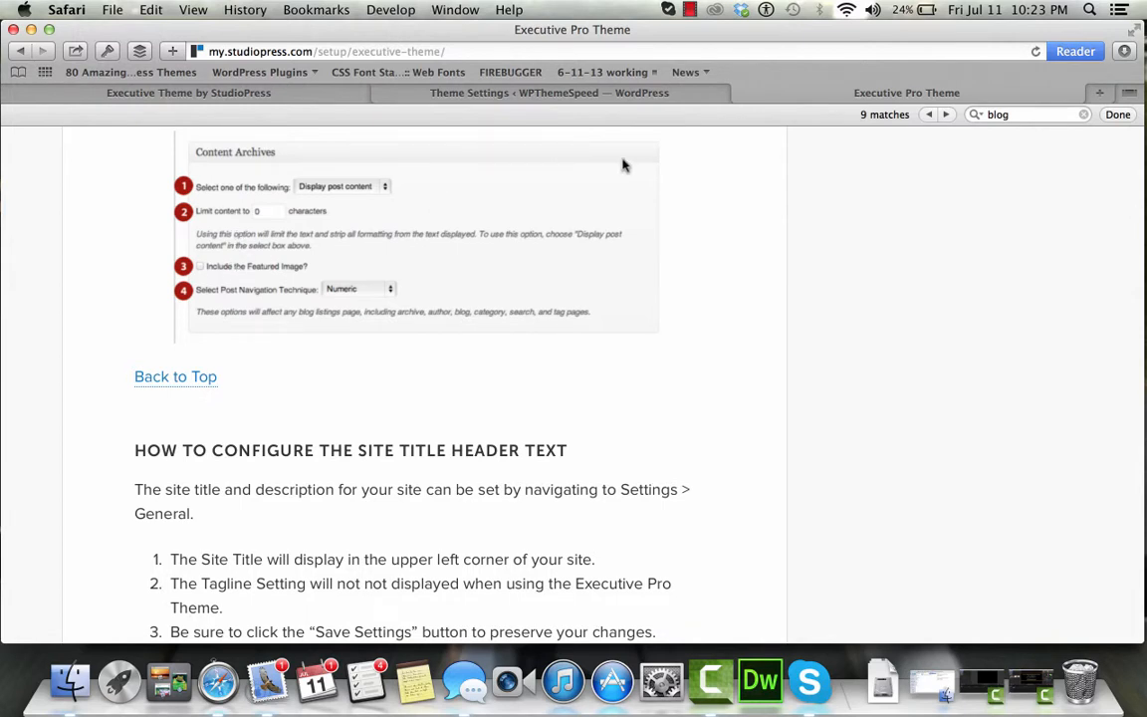
Exclude the featured image from the content archives, set the content limit to 0 characters and save the theme settings
{"action": "left_click", "coordinate": [580, 95]}
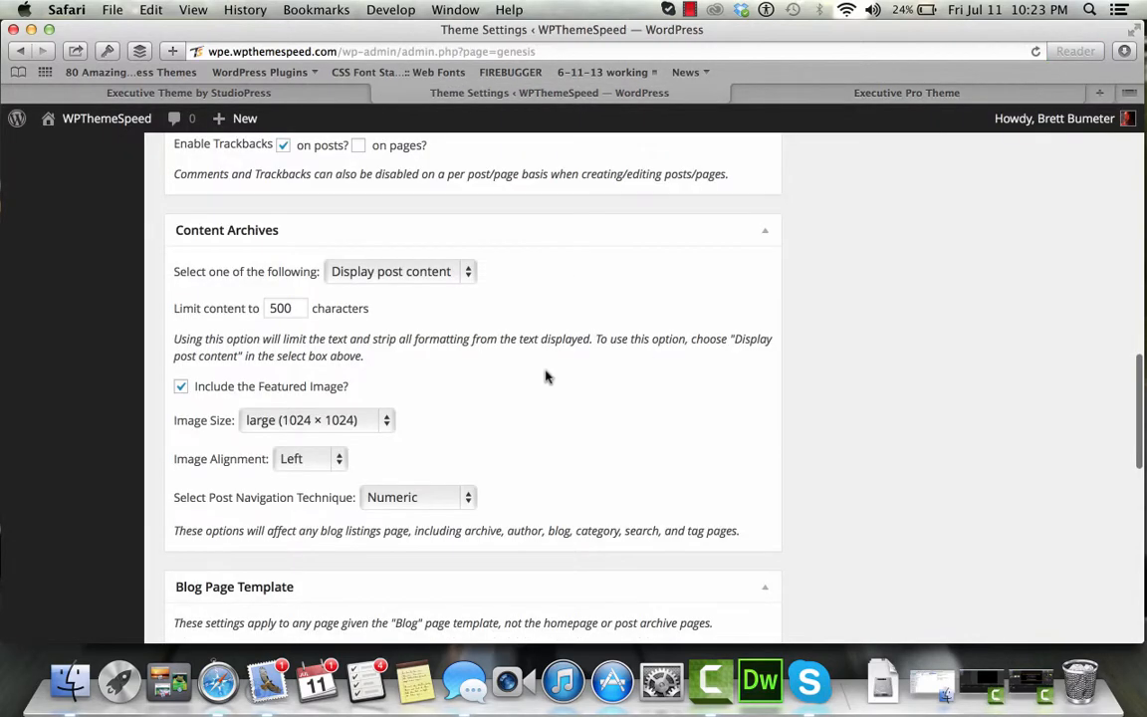
{"action": "left_click", "coordinate": [181, 387]}
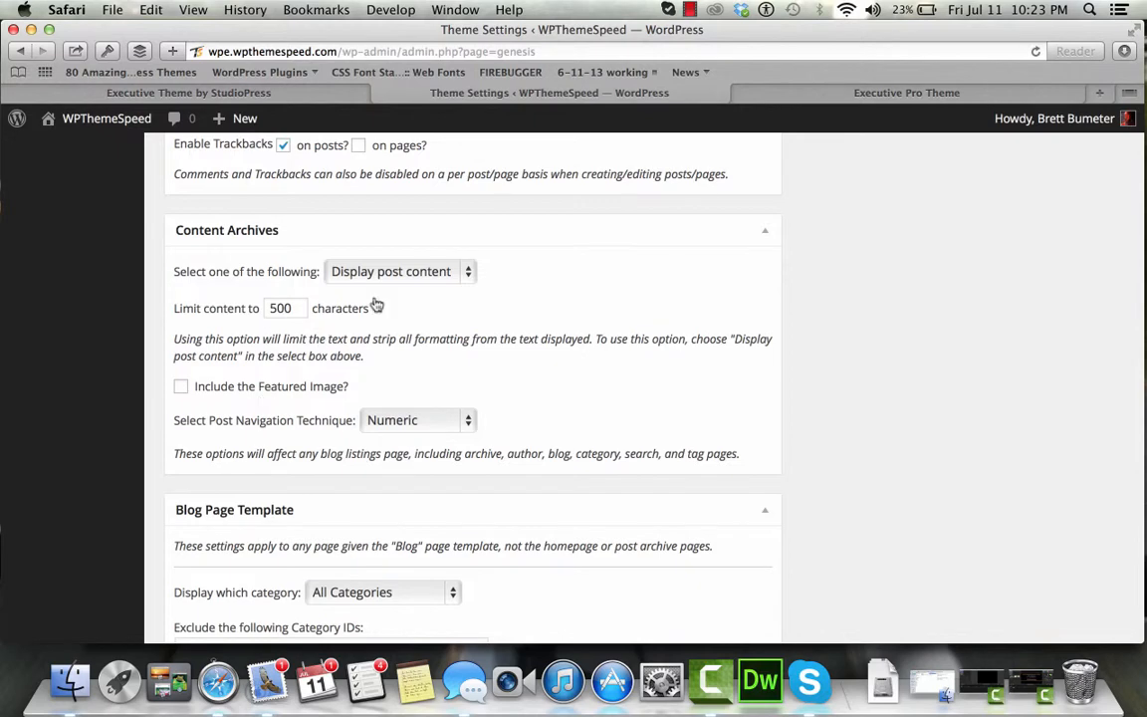
{"action": "left_click", "coordinate": [766, 91]}
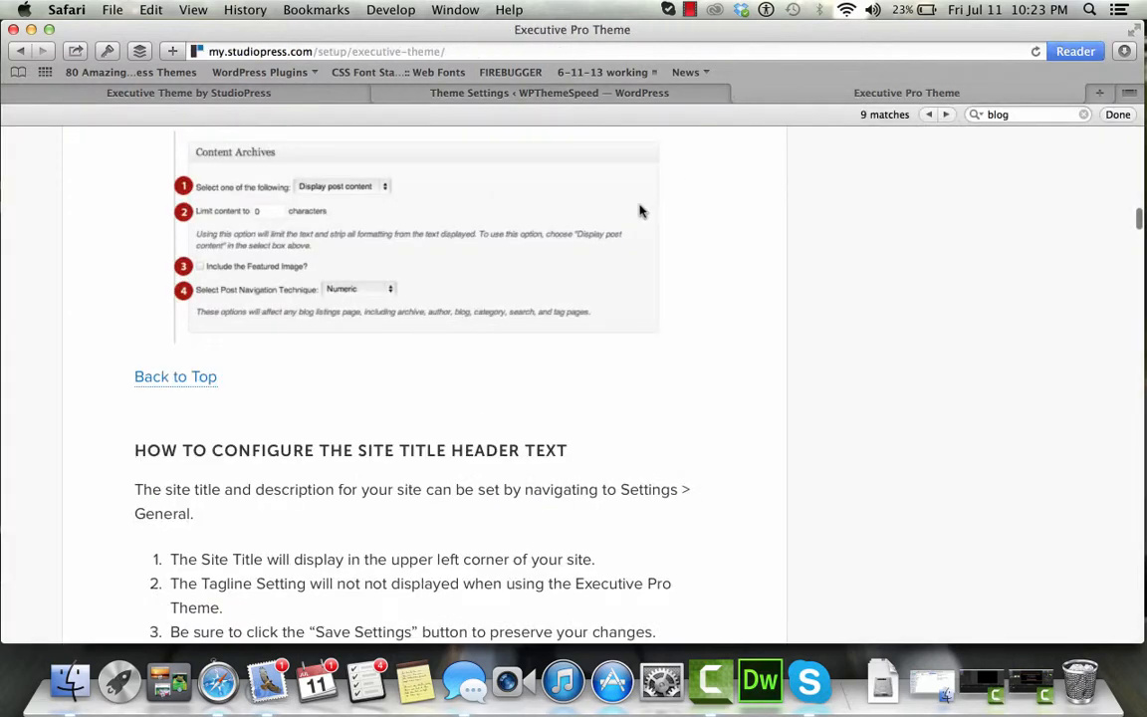
{"action": "left_click", "coordinate": [478, 93]}
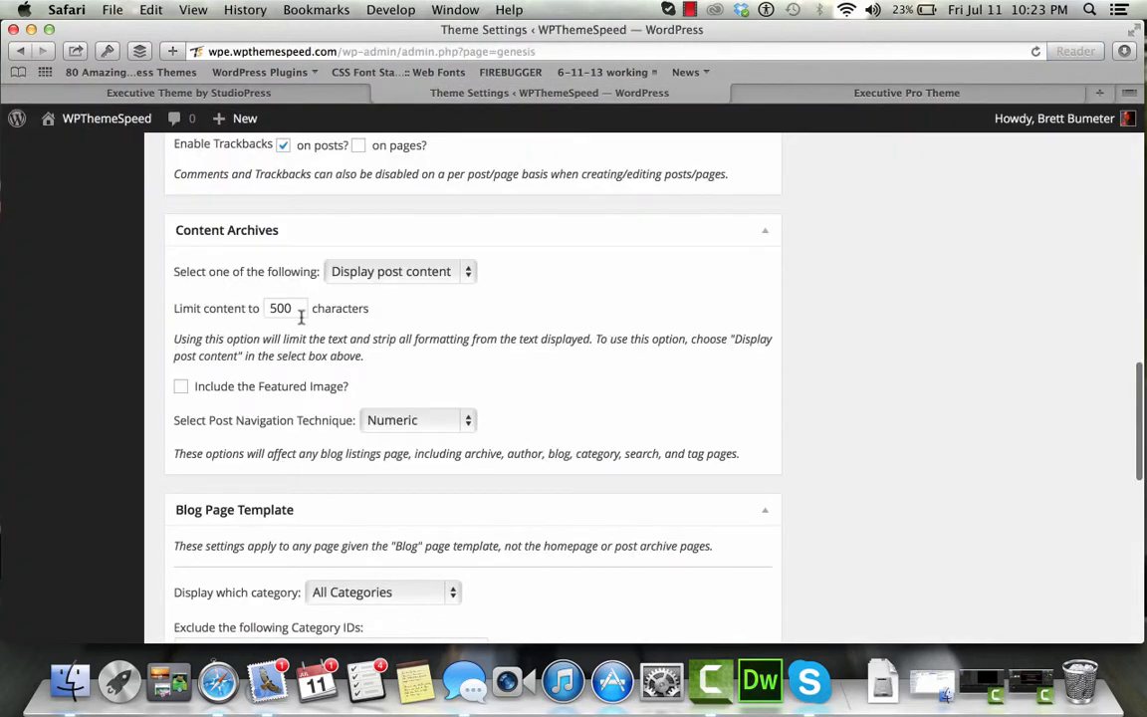
{"action": "left_click", "coordinate": [300, 311]}
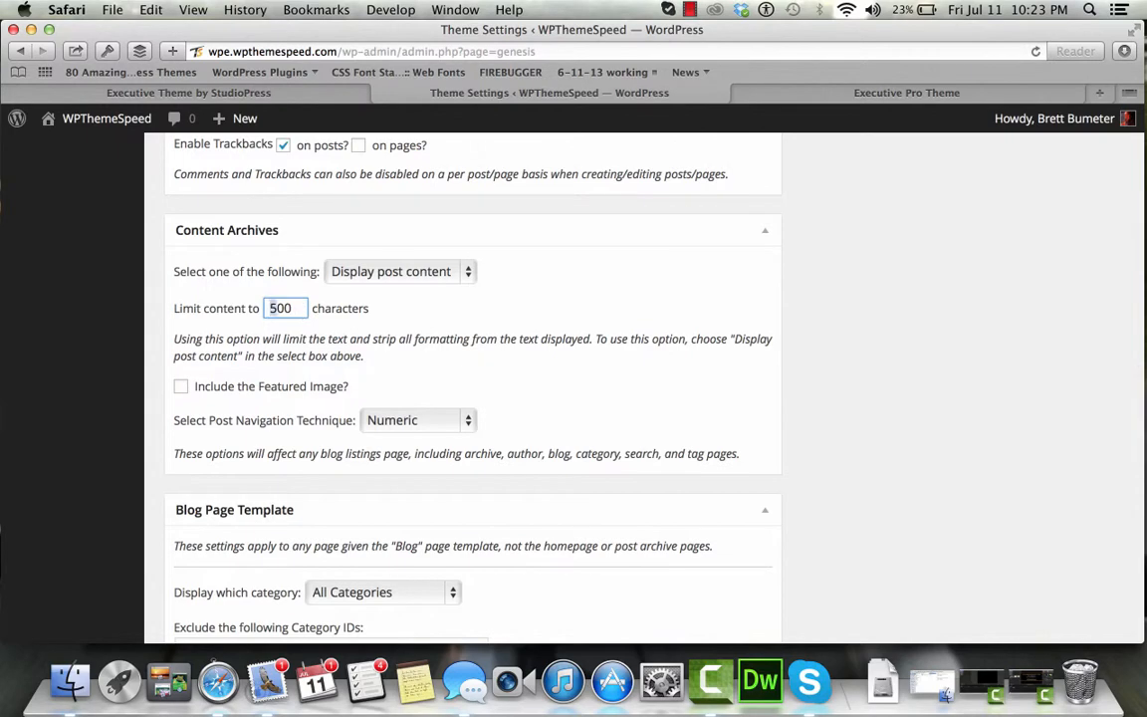
{"action": "type", "text": "0"}
{"action": "scroll", "coordinate": [509, 370], "scroll_direction": "down", "scroll_amount": 5}
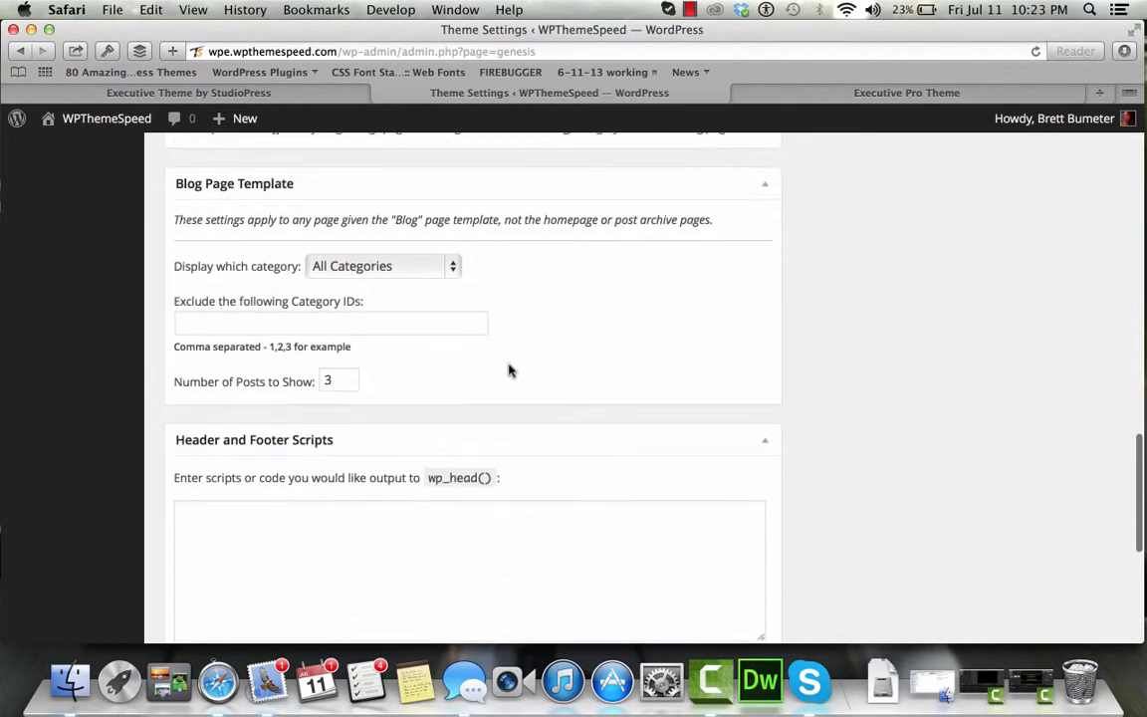
{"action": "scroll", "coordinate": [509, 369], "scroll_direction": "down", "scroll_amount": 8}
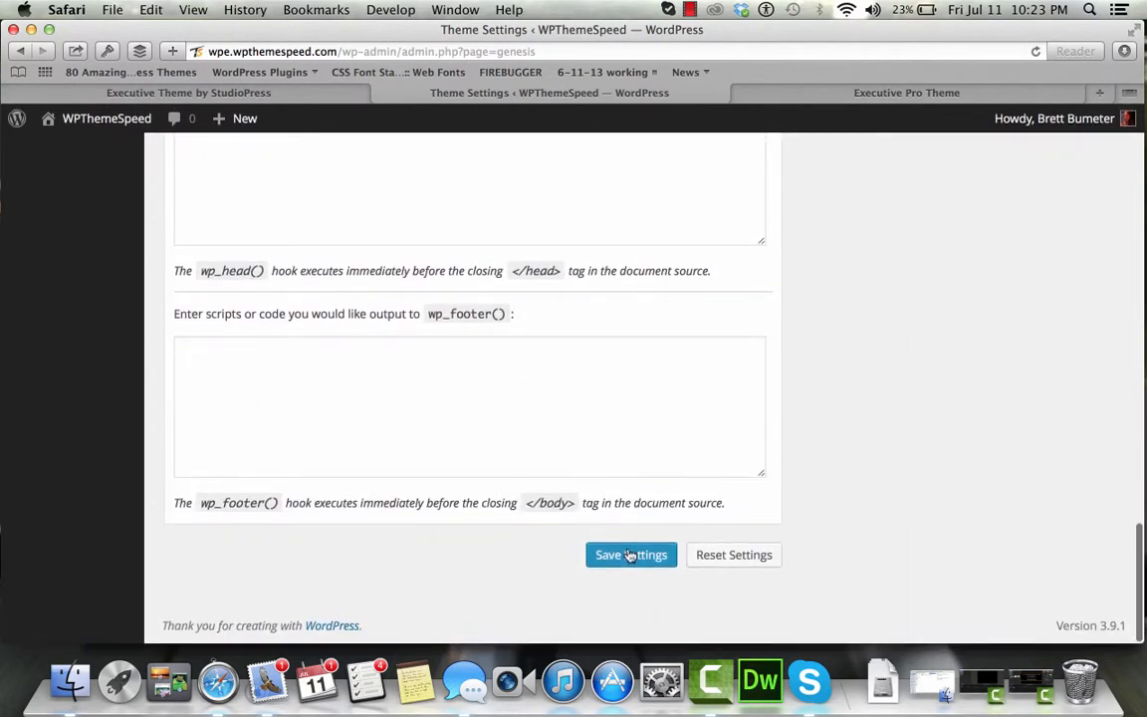
{"action": "left_click", "coordinate": [630, 556]}
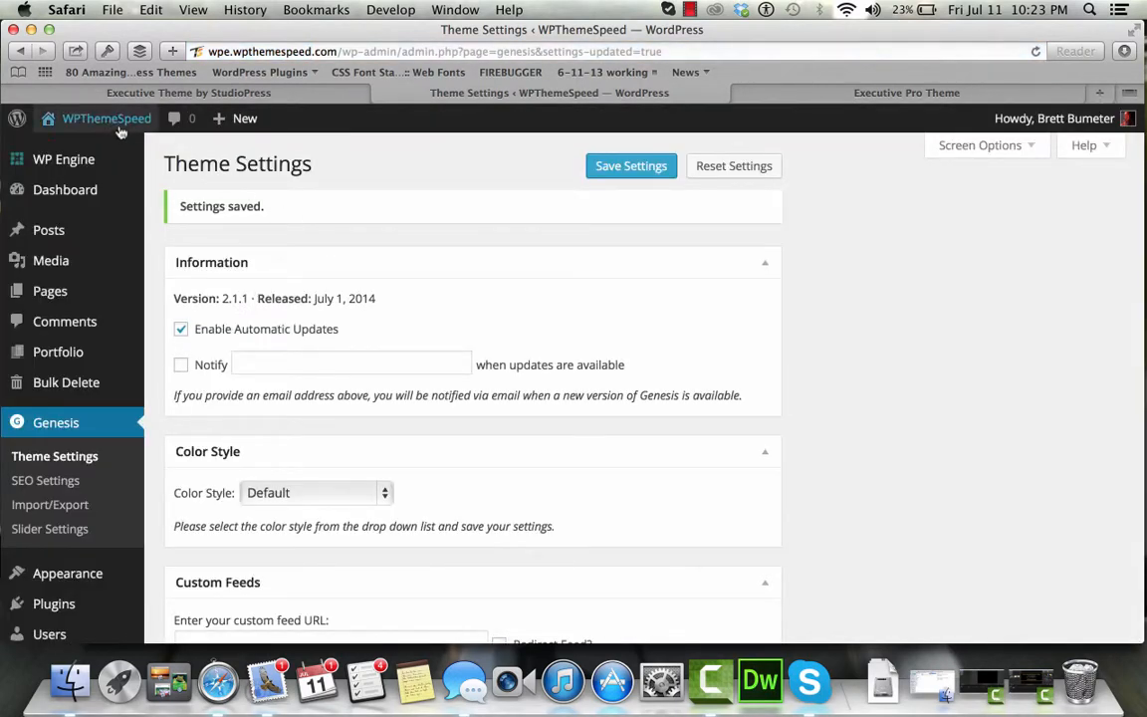
Open the site in a separate window and view the Blog Page with the saved theme settings
{"action": "left_click", "coordinate": [119, 133]}
{"action": "mouse_move", "coordinate": [821, 177]}
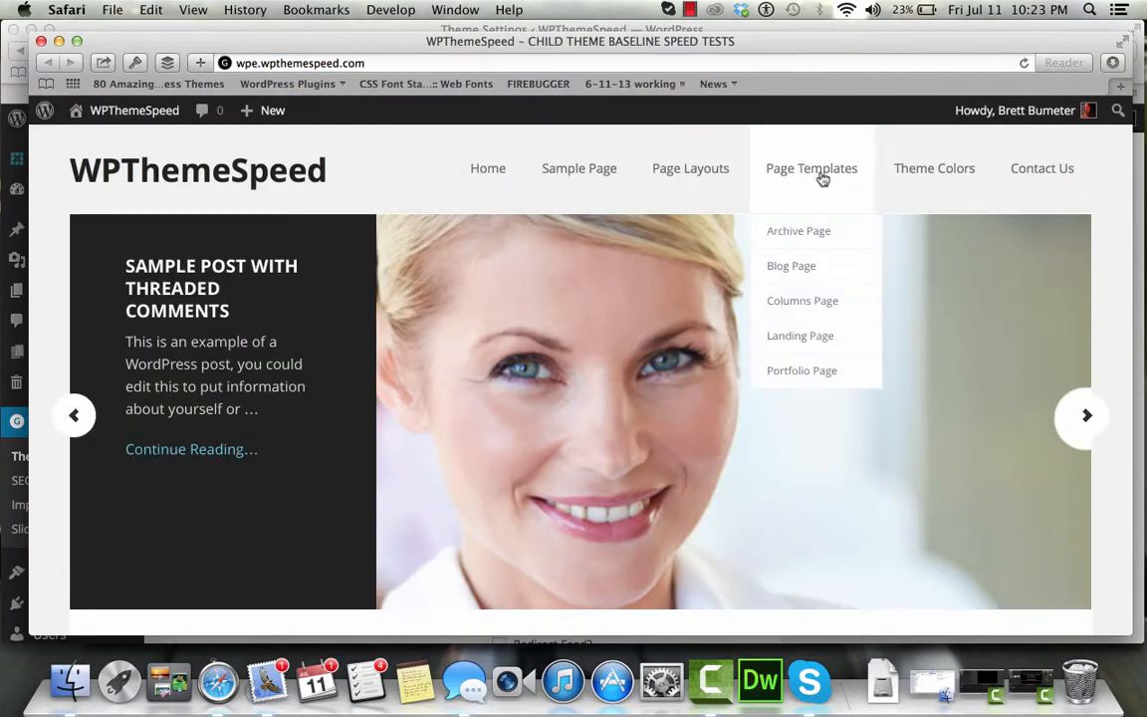
{"action": "left_click", "coordinate": [796, 265]}
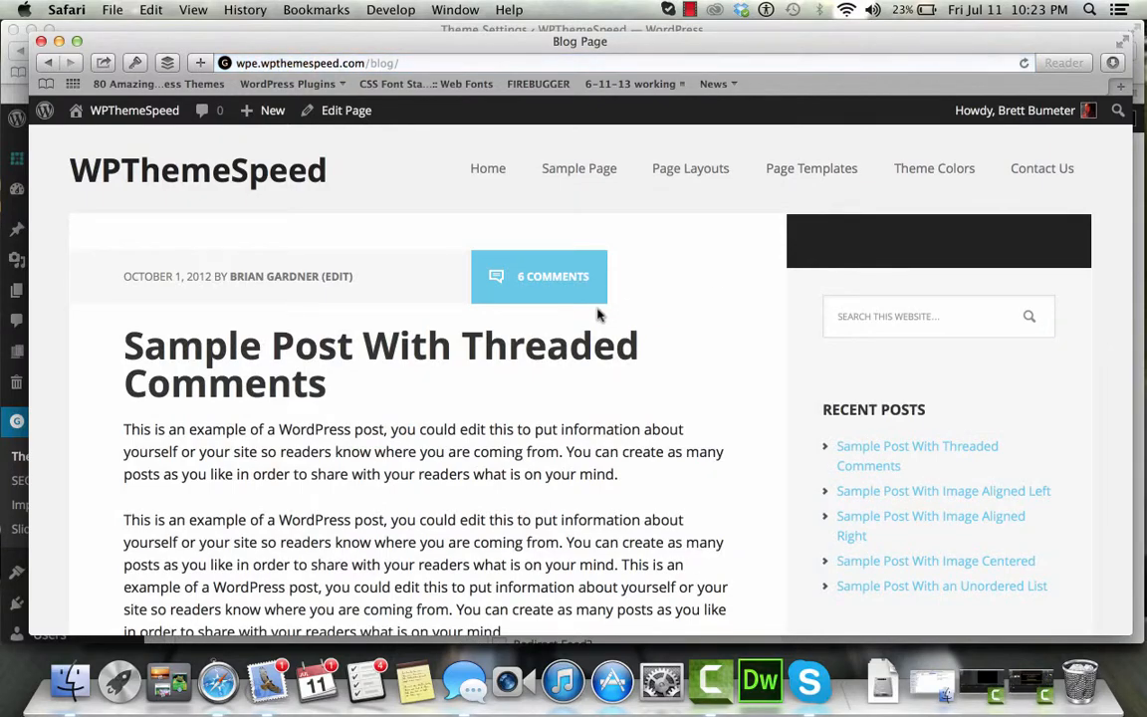
Look through the posts on the Blog Page, then close the separate site window
{"action": "scroll", "coordinate": [668, 427], "scroll_direction": "down", "scroll_amount": 20}
{"action": "scroll", "coordinate": [667, 426], "scroll_direction": "up", "scroll_amount": 15}
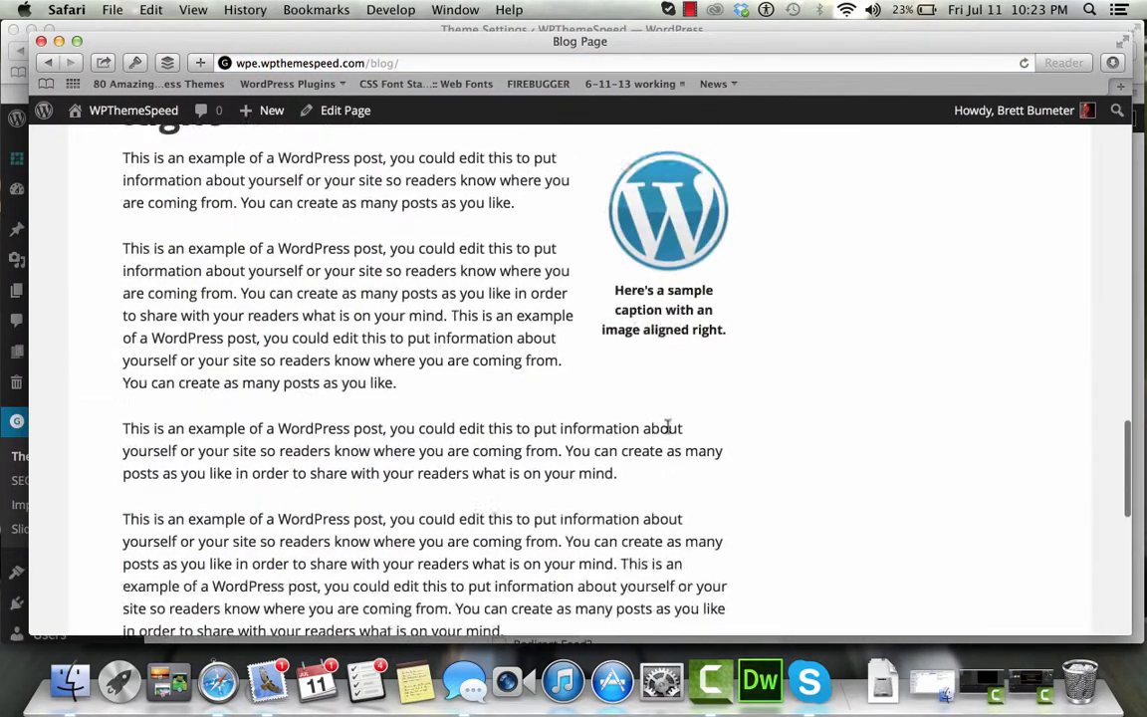
{"action": "scroll", "coordinate": [669, 427], "scroll_direction": "up", "scroll_amount": 2}
{"action": "scroll", "coordinate": [907, 392], "scroll_direction": "up", "scroll_amount": 10}
{"action": "left_click", "coordinate": [40, 41]}
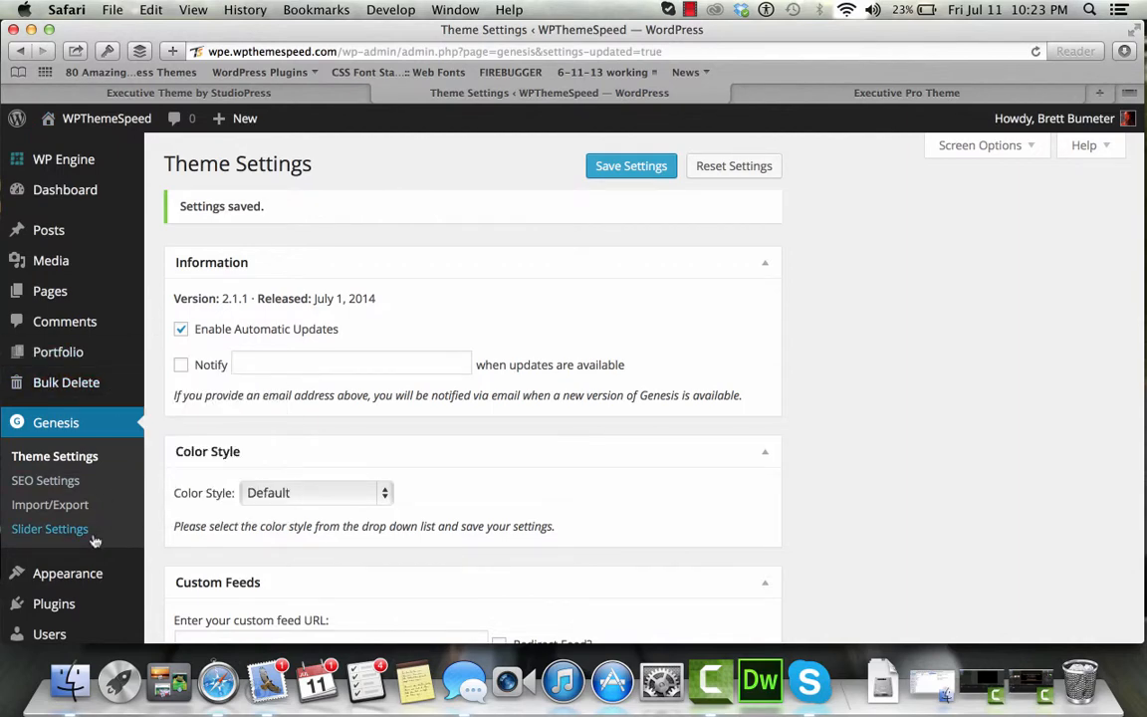
Go to the Widgets screen and open the Genesis - eNews Extended widget in the Primary Sidebar area
{"action": "mouse_move", "coordinate": [101, 594]}
{"action": "mouse_move", "coordinate": [130, 576]}
{"action": "left_click", "coordinate": [211, 527]}
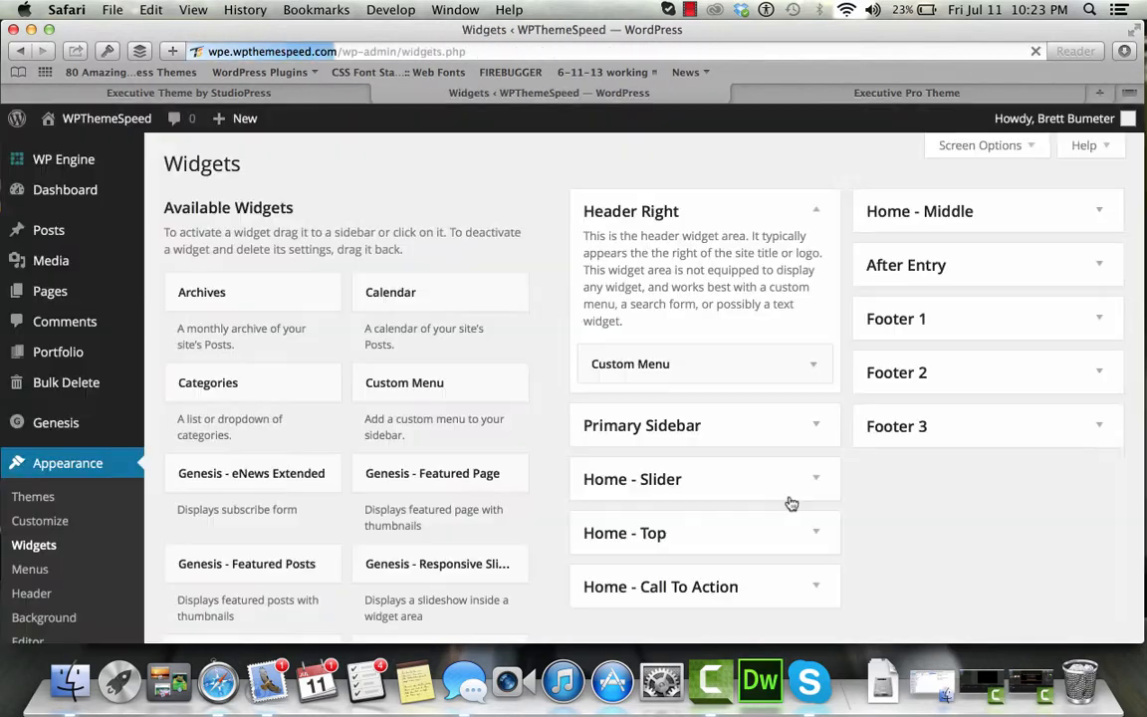
{"action": "left_click", "coordinate": [791, 425]}
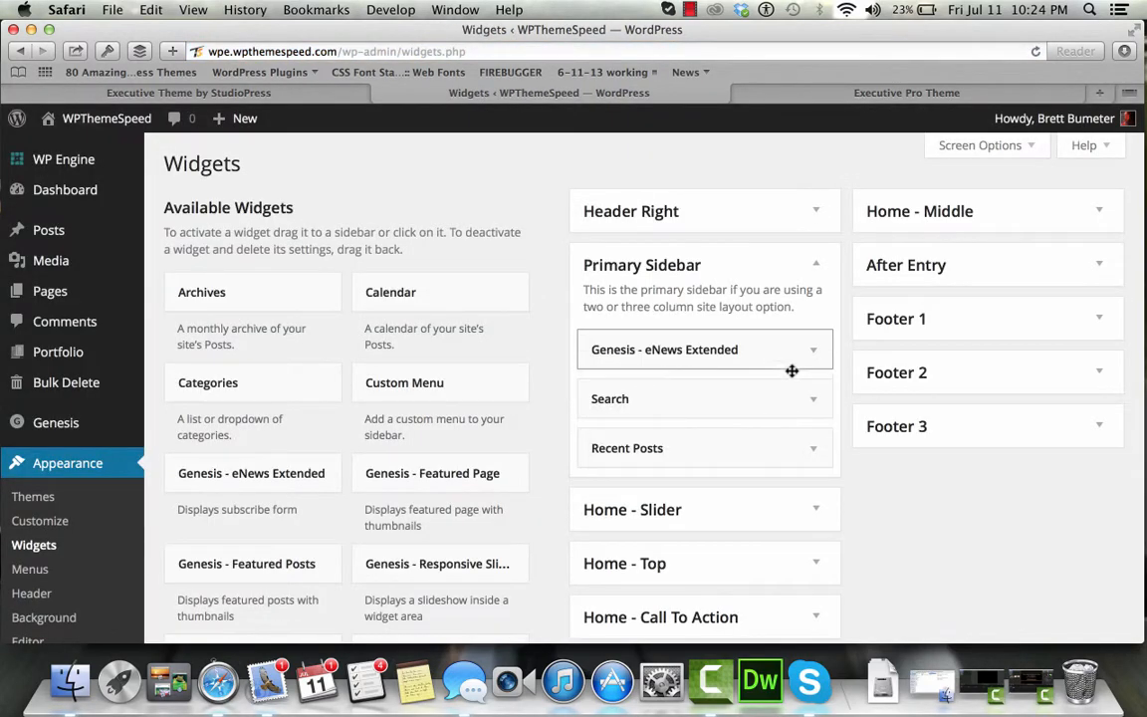
{"action": "left_click", "coordinate": [812, 353]}
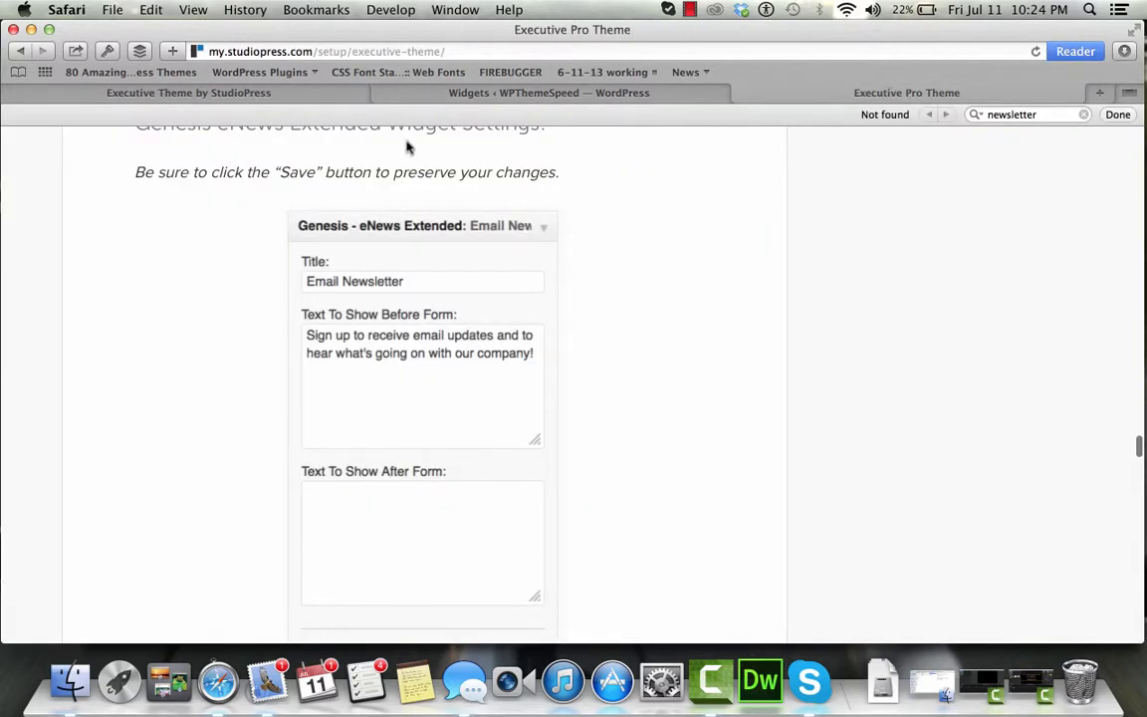
Title the eNews Extended widget "Email Newsletter" and set its text before the form to "Sign up to our email newsletter"
{"action": "left_click", "coordinate": [428, 93]}
{"action": "left_click", "coordinate": [768, 407]}
{"action": "type", "text": "Email Newsletet"}
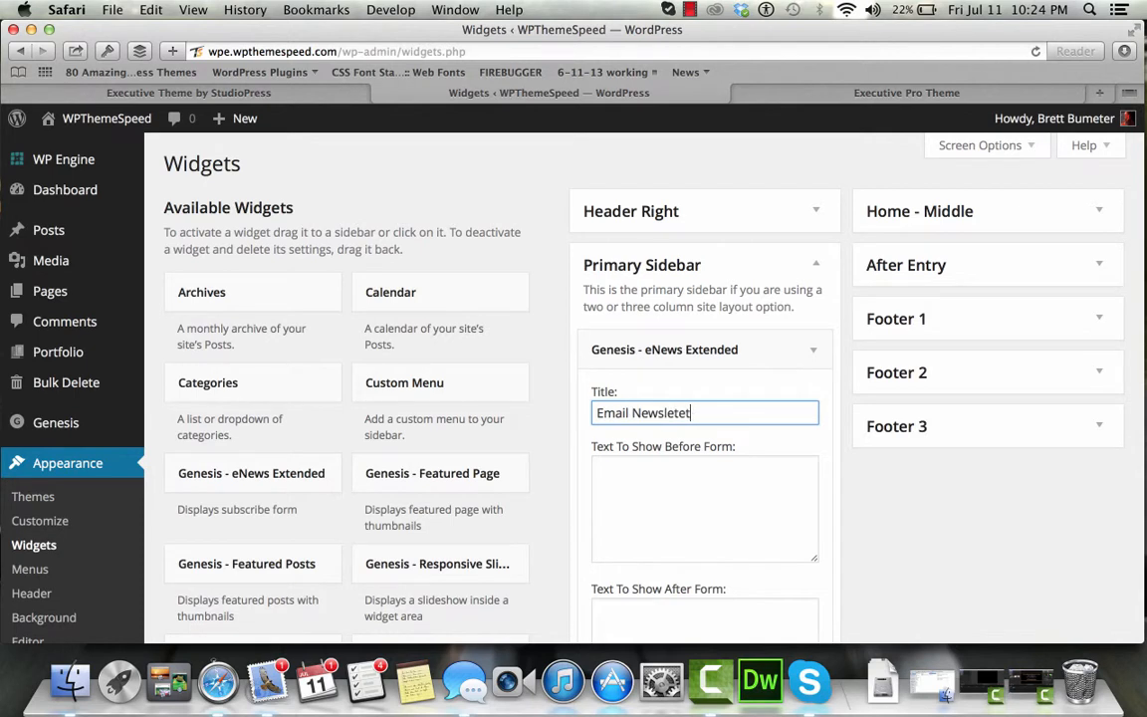
{"action": "key", "text": "Tab"}
{"action": "type", "text": "Sign up to our email ne"}
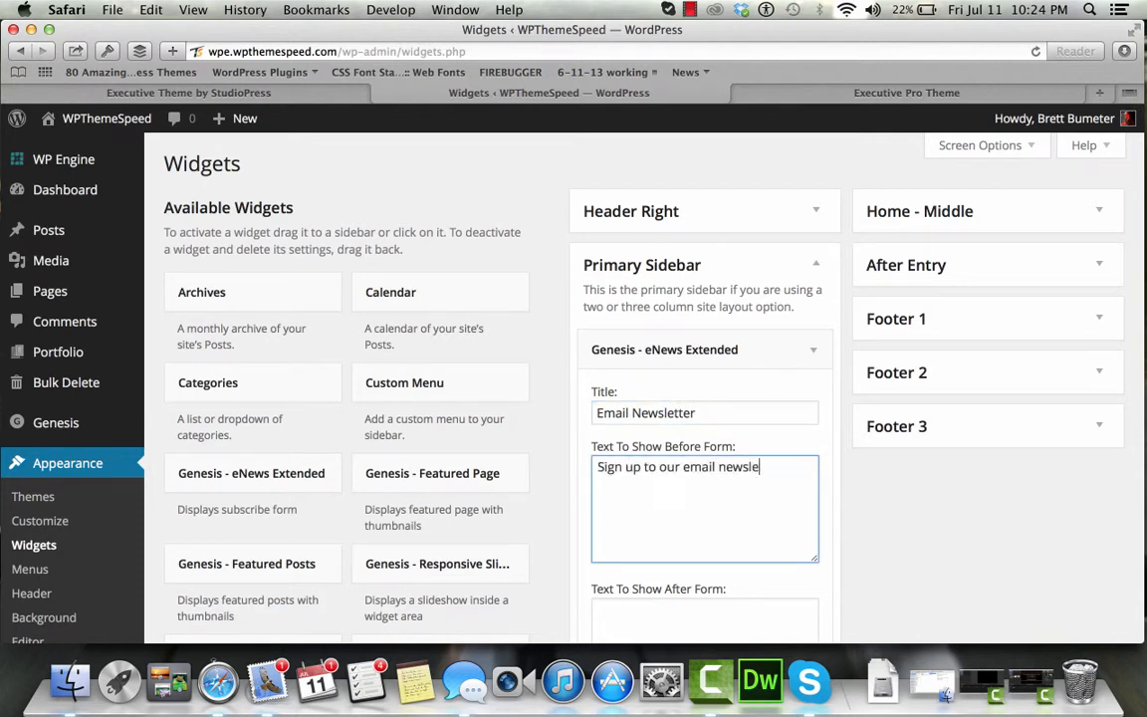
Read the remaining eNews Extended widget settings in the Executive Pro setup instructions, from the Feedburner ID down to the button text
{"action": "left_click", "coordinate": [869, 100]}
{"action": "scroll", "coordinate": [612, 349], "scroll_direction": "down", "scroll_amount": 5}
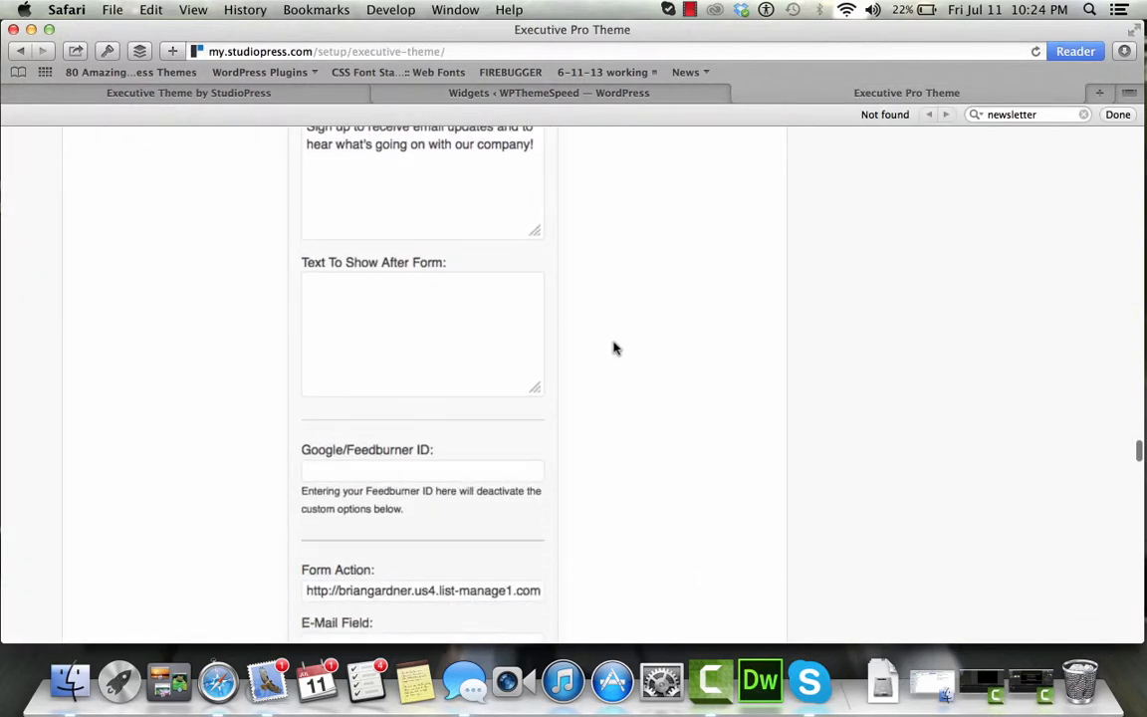
{"action": "scroll", "coordinate": [614, 348], "scroll_direction": "down", "scroll_amount": 6}
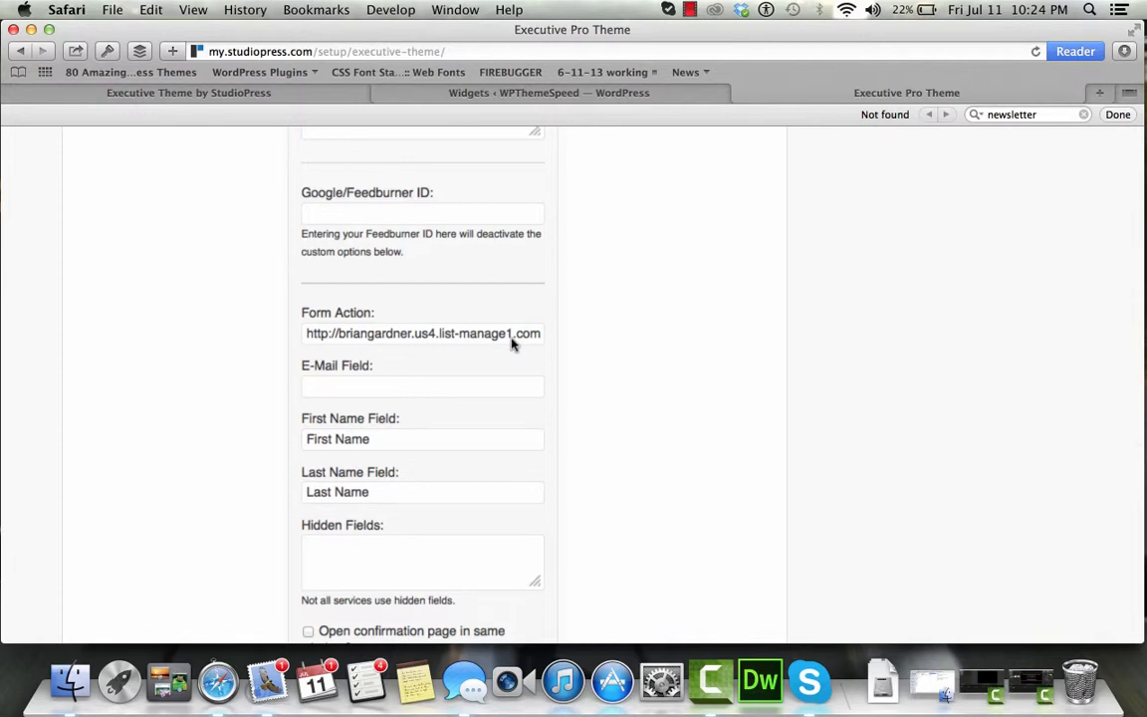
{"action": "scroll", "coordinate": [513, 344], "scroll_direction": "down", "scroll_amount": 1}
{"action": "scroll", "coordinate": [513, 344], "scroll_direction": "down", "scroll_amount": 3}
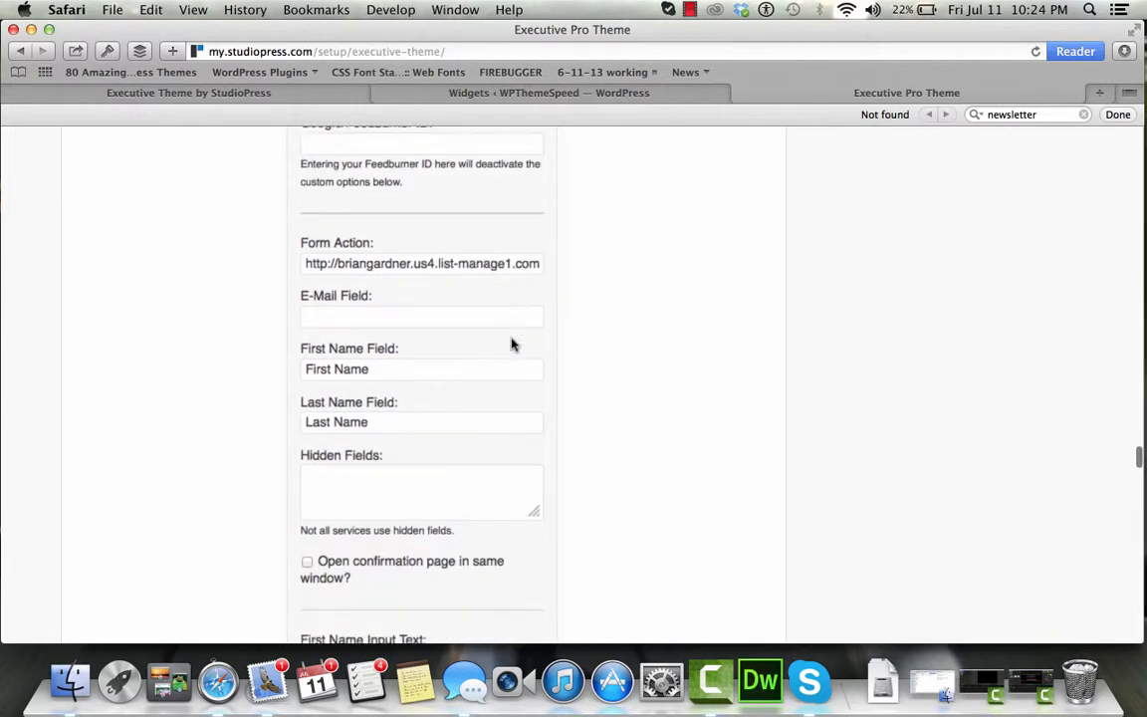
{"action": "scroll", "coordinate": [513, 344], "scroll_direction": "down", "scroll_amount": 5}
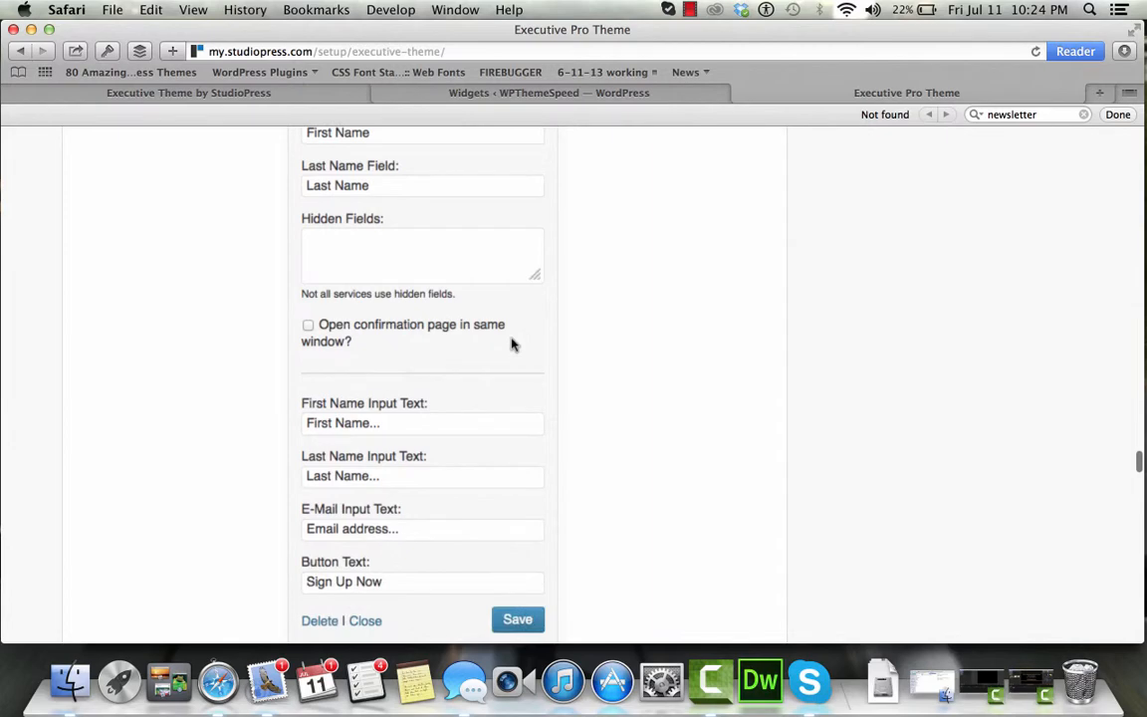
Compare the eNews Extended widget's form action and name fields with the sample values in the setup instructions
{"action": "left_click", "coordinate": [517, 97]}
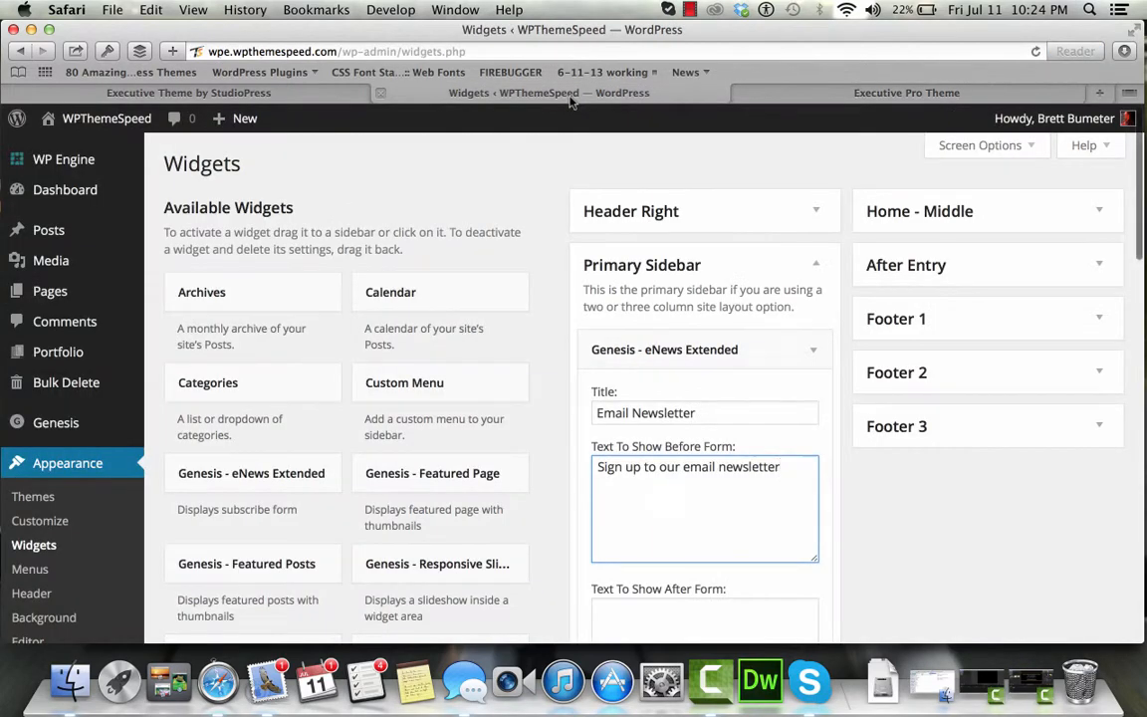
{"action": "scroll", "coordinate": [870, 517], "scroll_direction": "down", "scroll_amount": 8}
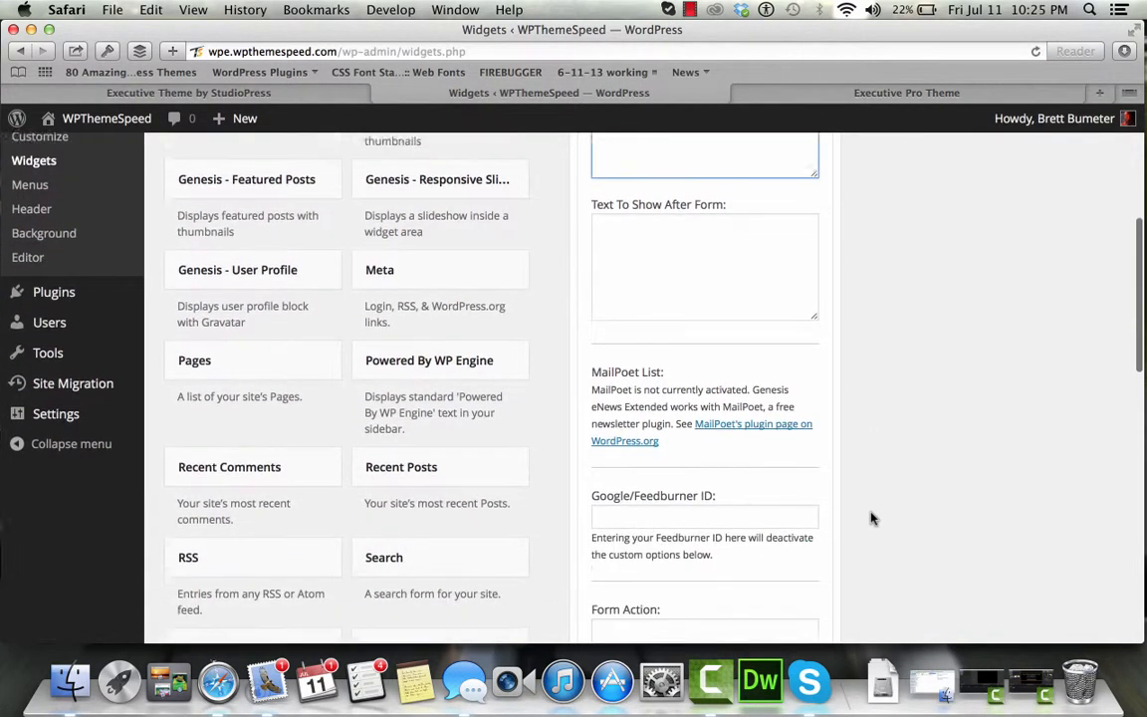
{"action": "scroll", "coordinate": [871, 517], "scroll_direction": "down", "scroll_amount": 2}
{"action": "scroll", "coordinate": [870, 517], "scroll_direction": "down", "scroll_amount": 3}
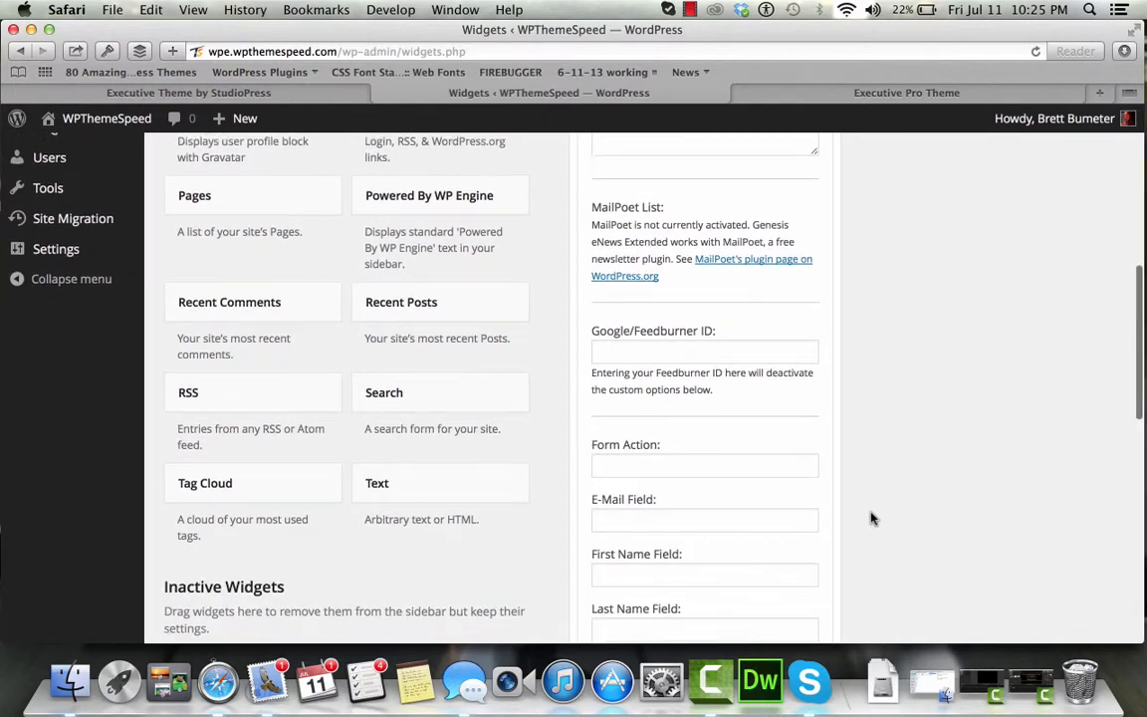
{"action": "left_click", "coordinate": [781, 434]}
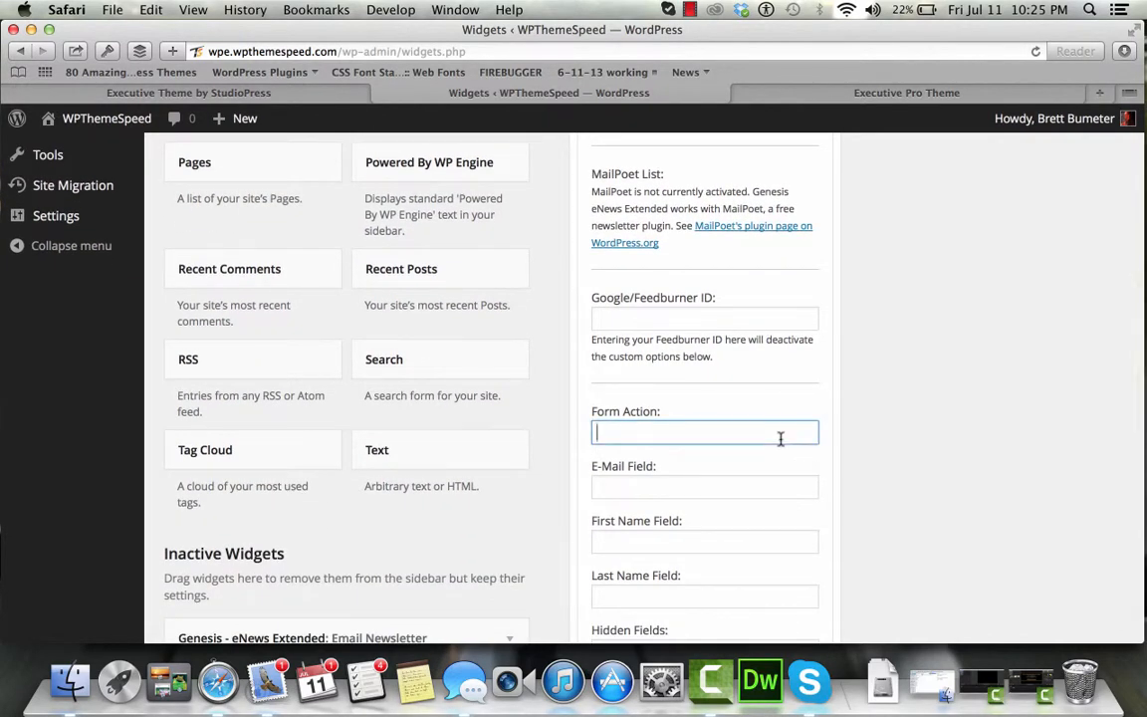
{"action": "scroll", "coordinate": [781, 438], "scroll_direction": "down", "scroll_amount": 4}
{"action": "key", "text": "ctrl+Tab"}
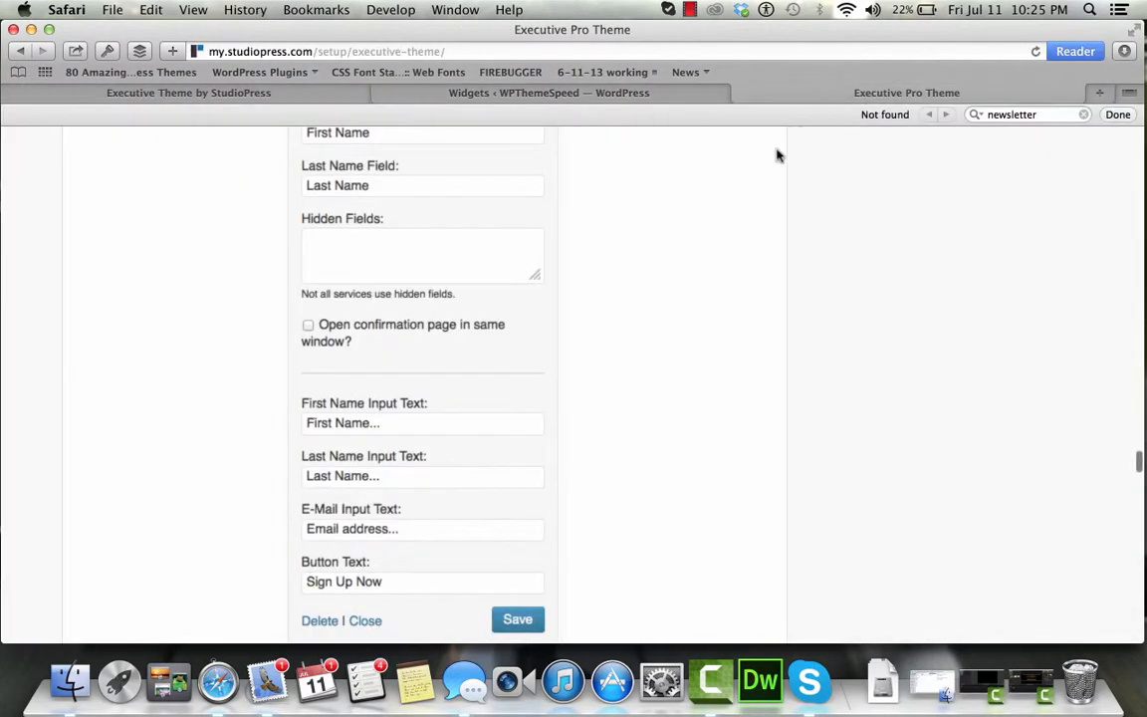
{"action": "scroll", "coordinate": [487, 442], "scroll_direction": "down", "scroll_amount": 3}
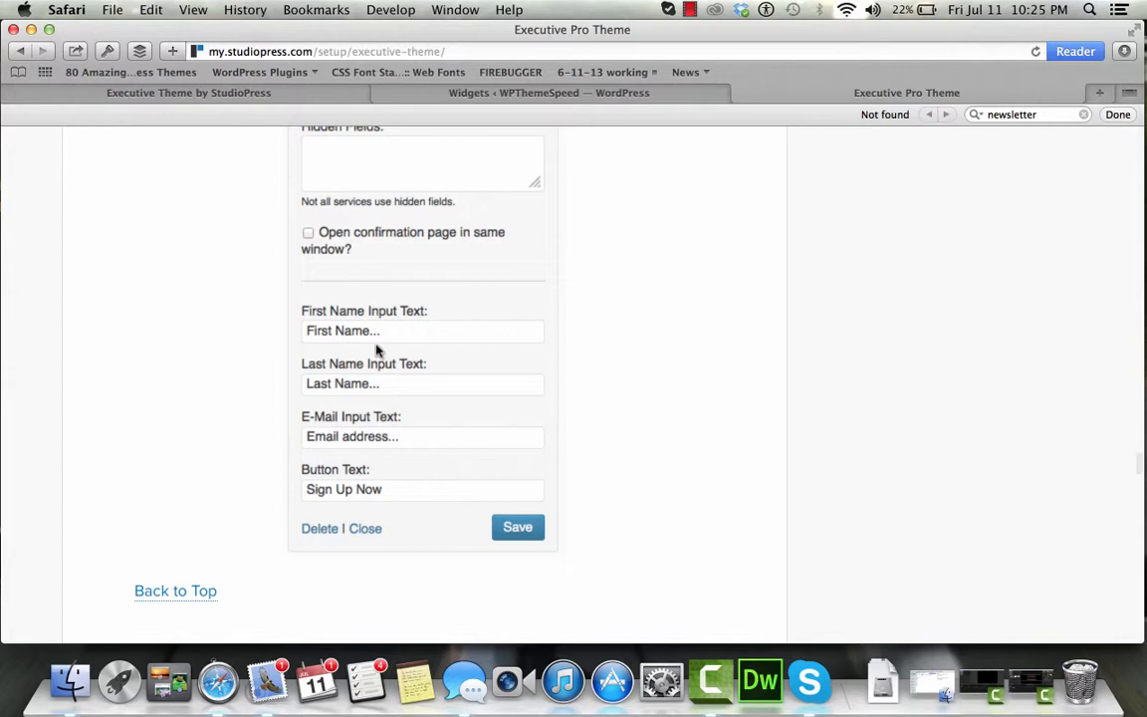
Set the eNews widget's input texts to "First Name...", "Last Name..." and "E-Mail Address..."
{"action": "left_click", "coordinate": [629, 95]}
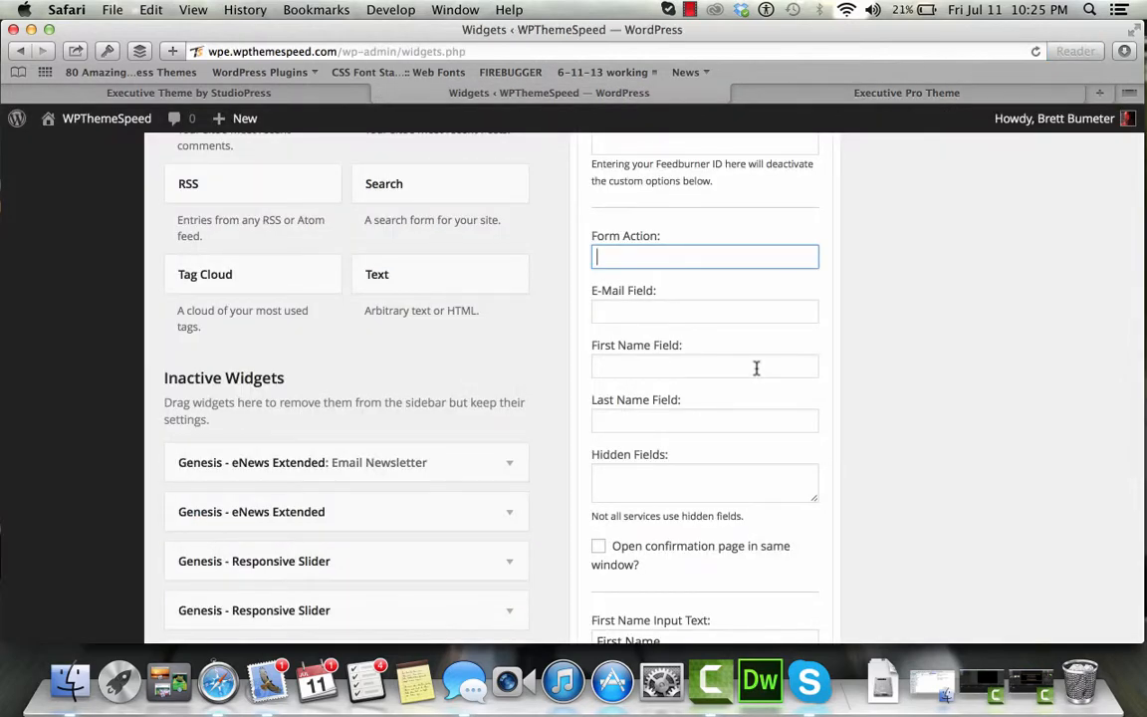
{"action": "scroll", "coordinate": [757, 371], "scroll_direction": "down", "scroll_amount": 9}
{"action": "left_click", "coordinate": [742, 356]}
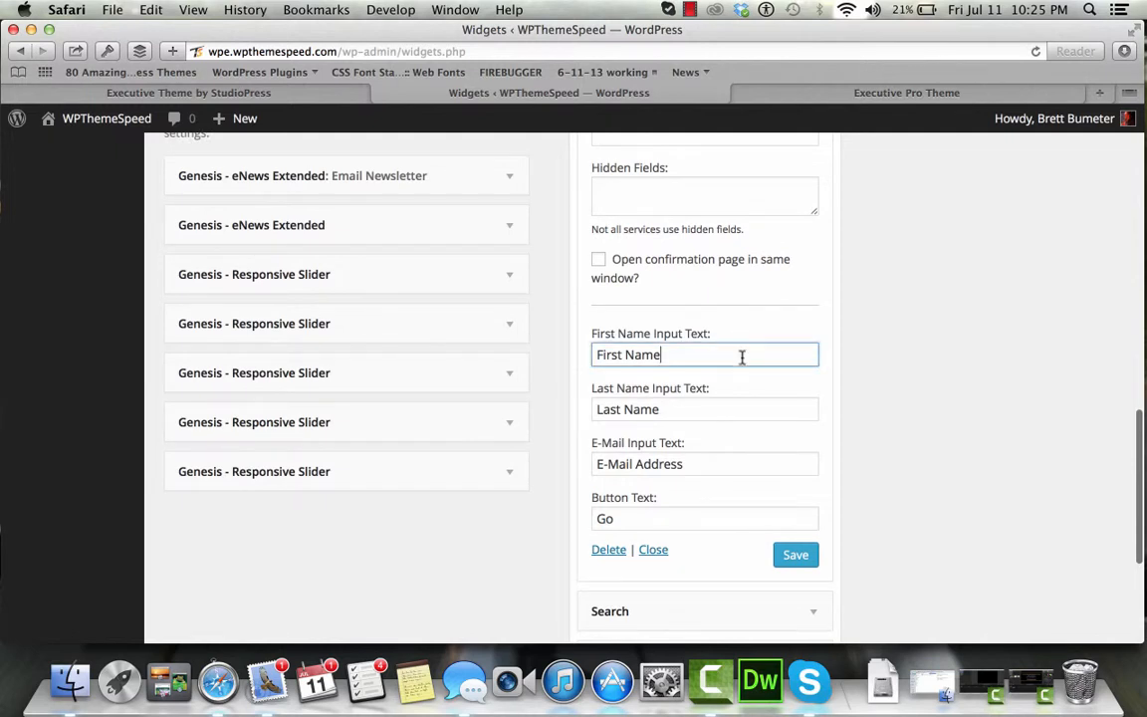
{"action": "type", "text": "..."}
{"action": "key", "text": "Tab"}
{"action": "key", "text": "Right"}
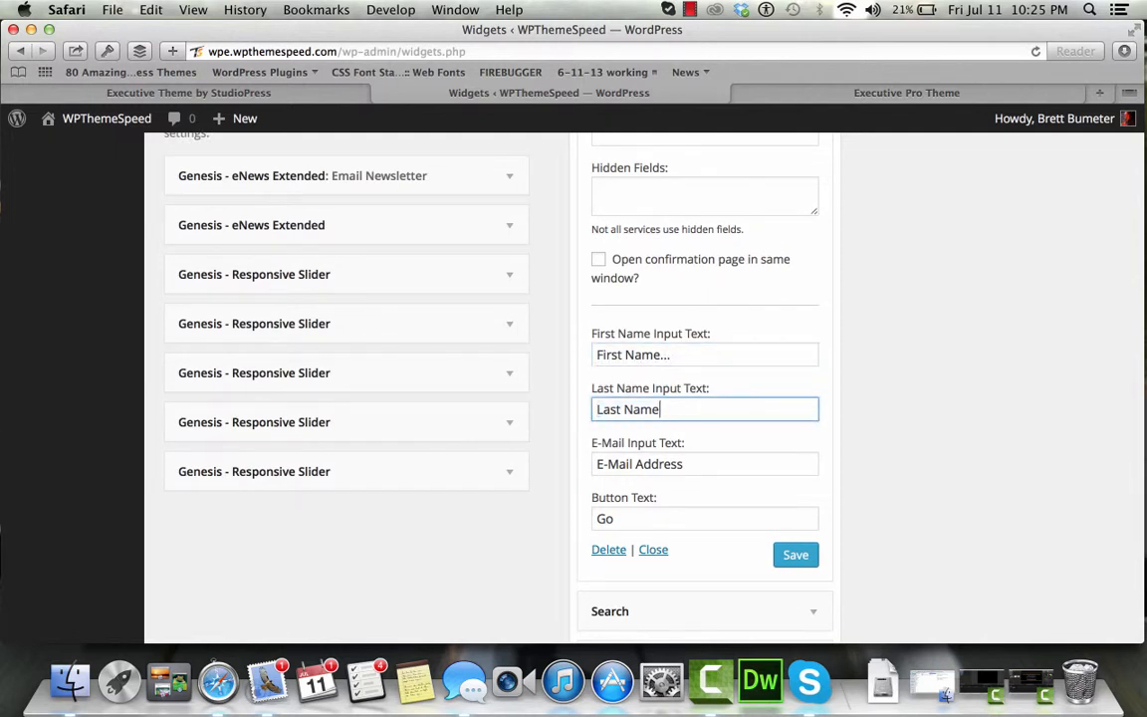
{"action": "type", "text": "..."}
{"action": "left_click", "coordinate": [712, 463]}
{"action": "type", "text": "..."}
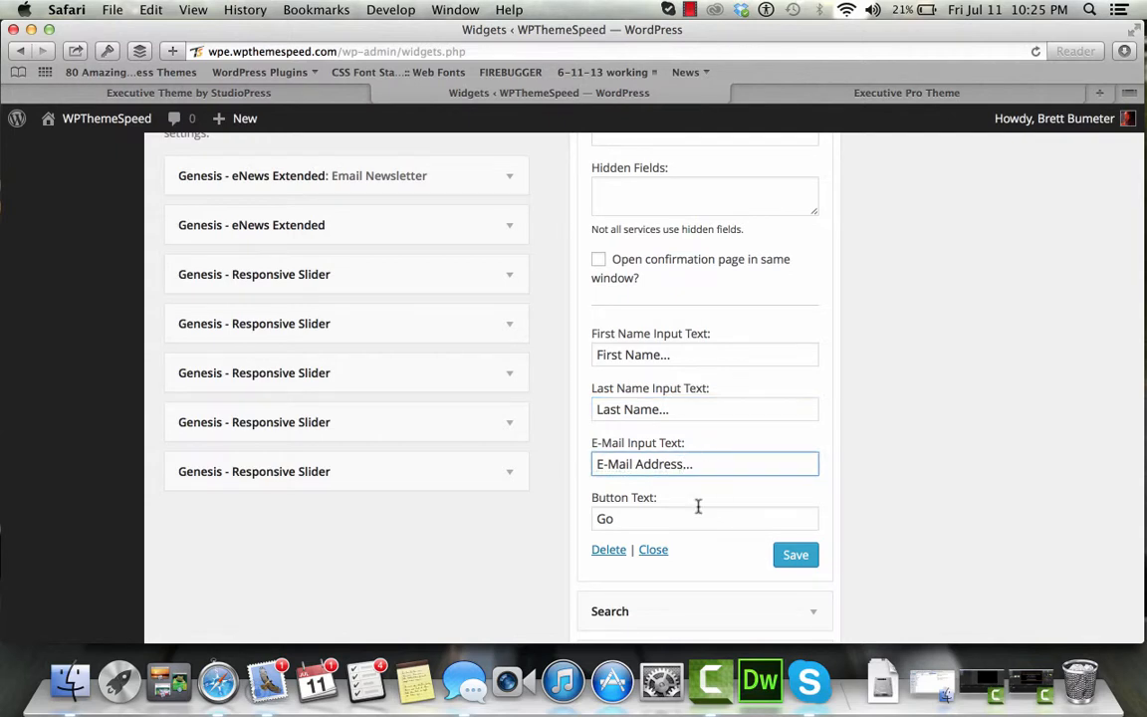
Set the eNews widget's button text to "Sign up!" and save the widget
{"action": "key", "text": "Tab"}
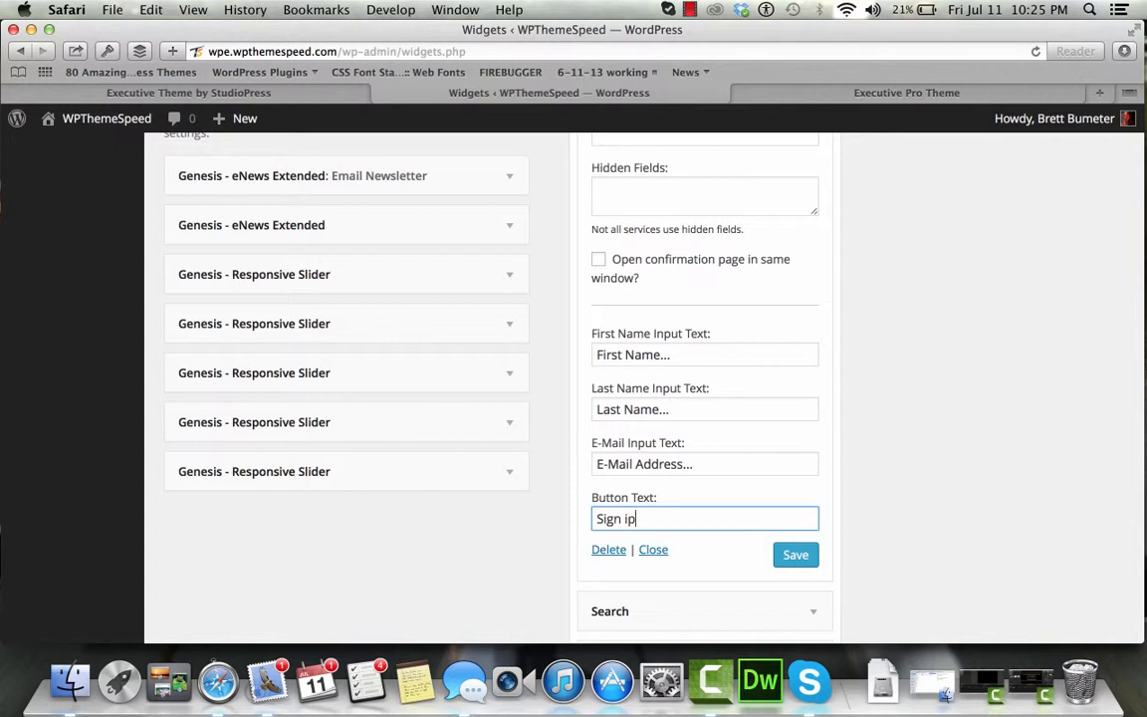
{"action": "type", "text": "Sign up!"}
{"action": "left_click", "coordinate": [806, 557]}
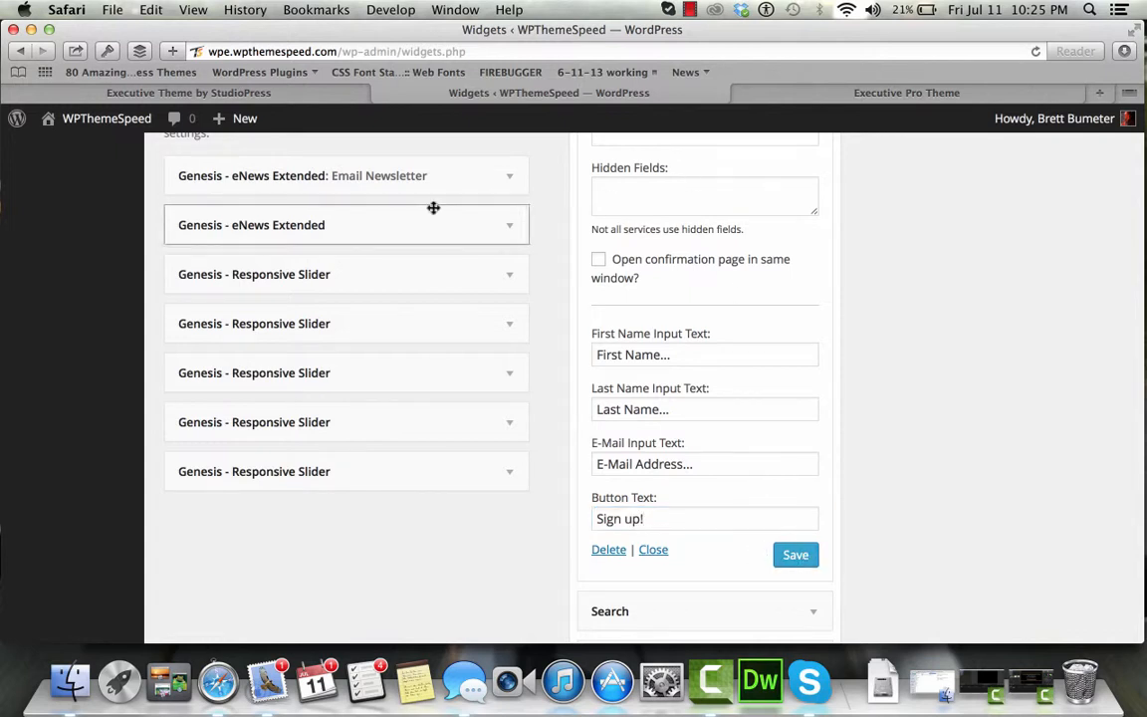
Open the site in a separate window, check the newsletter widget on the Blog Page, and close that window
{"action": "right_click", "coordinate": [101, 133]}
{"action": "left_click", "coordinate": [116, 166]}
{"action": "mouse_move", "coordinate": [798, 164]}
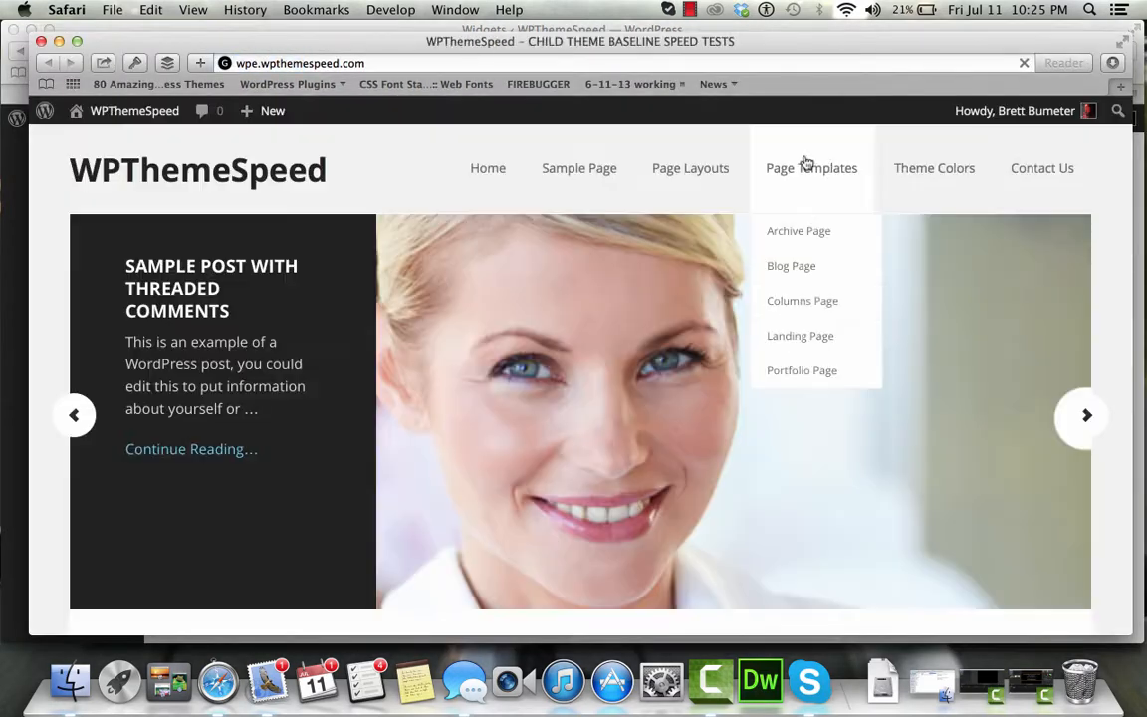
{"action": "left_click", "coordinate": [817, 268]}
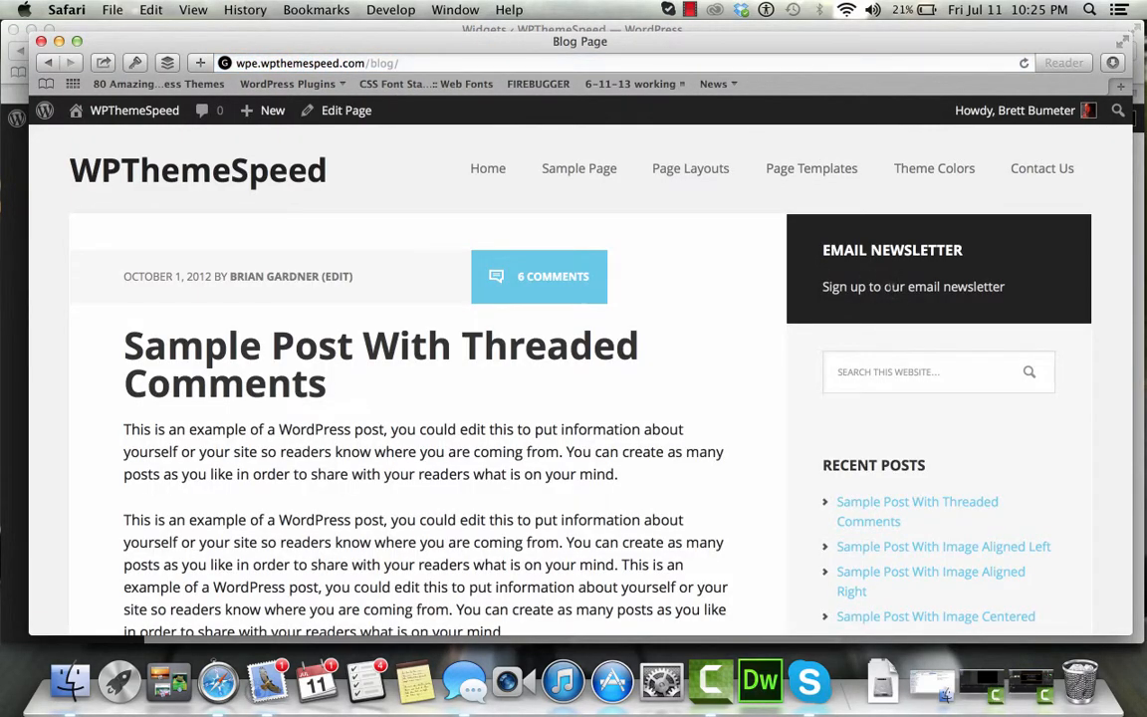
{"action": "left_click", "coordinate": [41, 42]}
Fill in the form action of the eNews Extended widget in the Primary Sidebar and save the widget
{"action": "scroll", "coordinate": [763, 332], "scroll_direction": "up", "scroll_amount": 5}
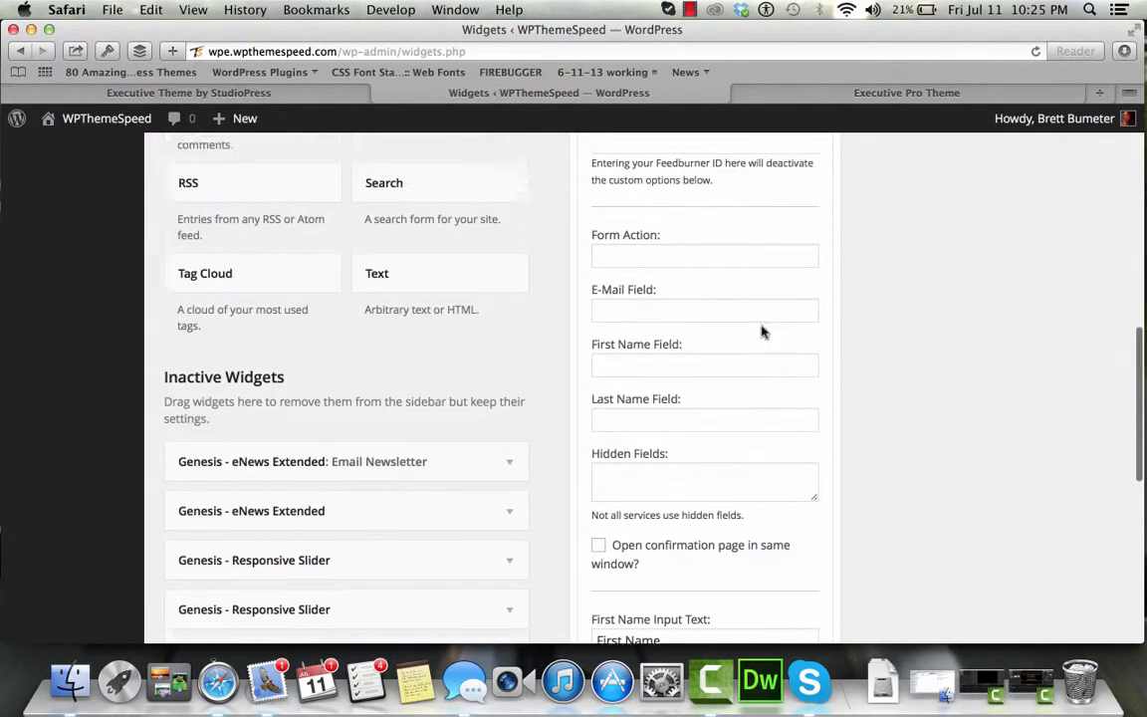
{"action": "scroll", "coordinate": [763, 331], "scroll_direction": "up", "scroll_amount": 3}
{"action": "left_click", "coordinate": [762, 351]}
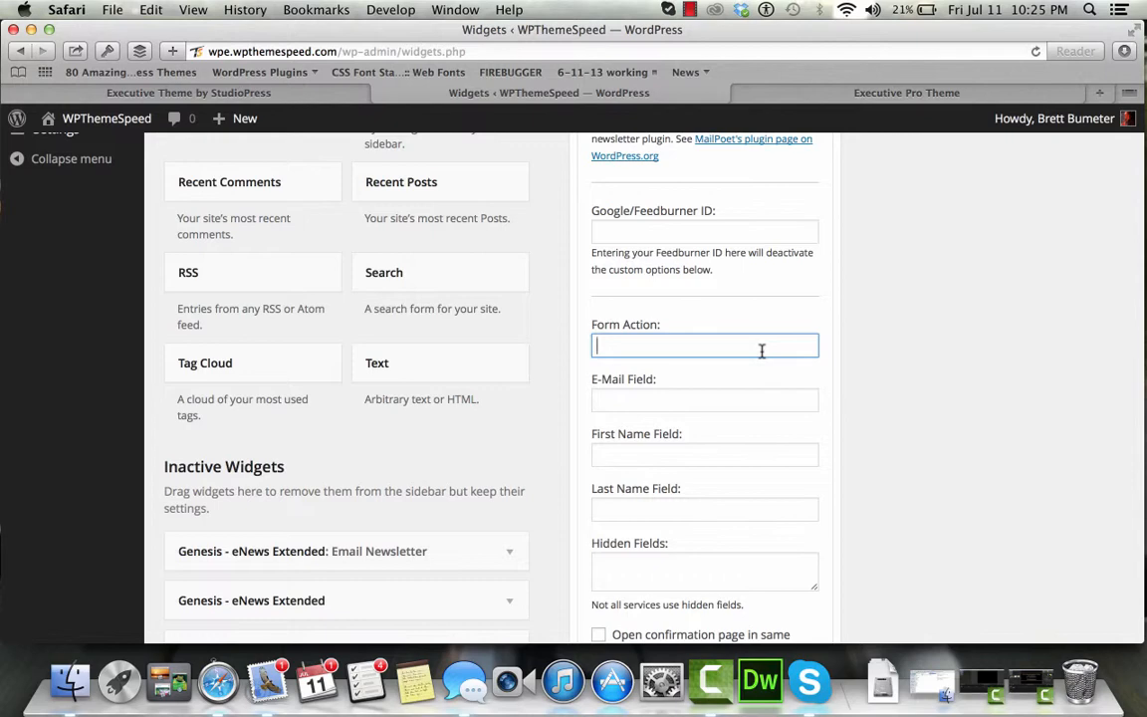
{"action": "scroll", "coordinate": [916, 420], "scroll_direction": "down", "scroll_amount": 10}
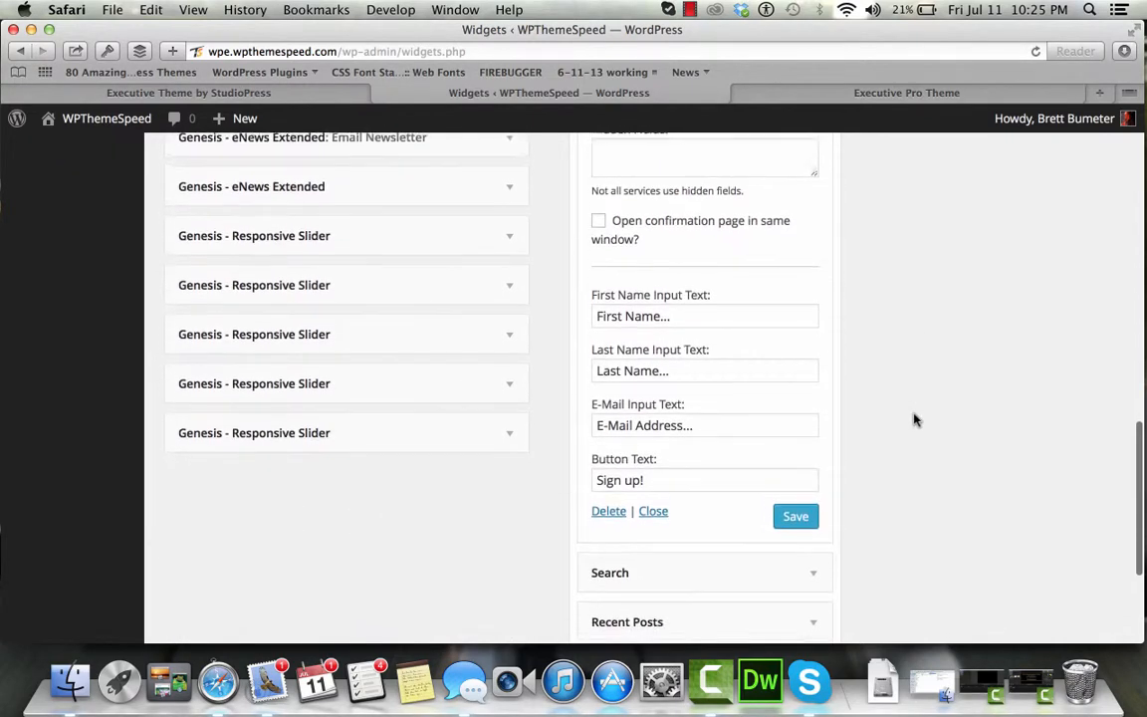
{"action": "left_click", "coordinate": [794, 516]}
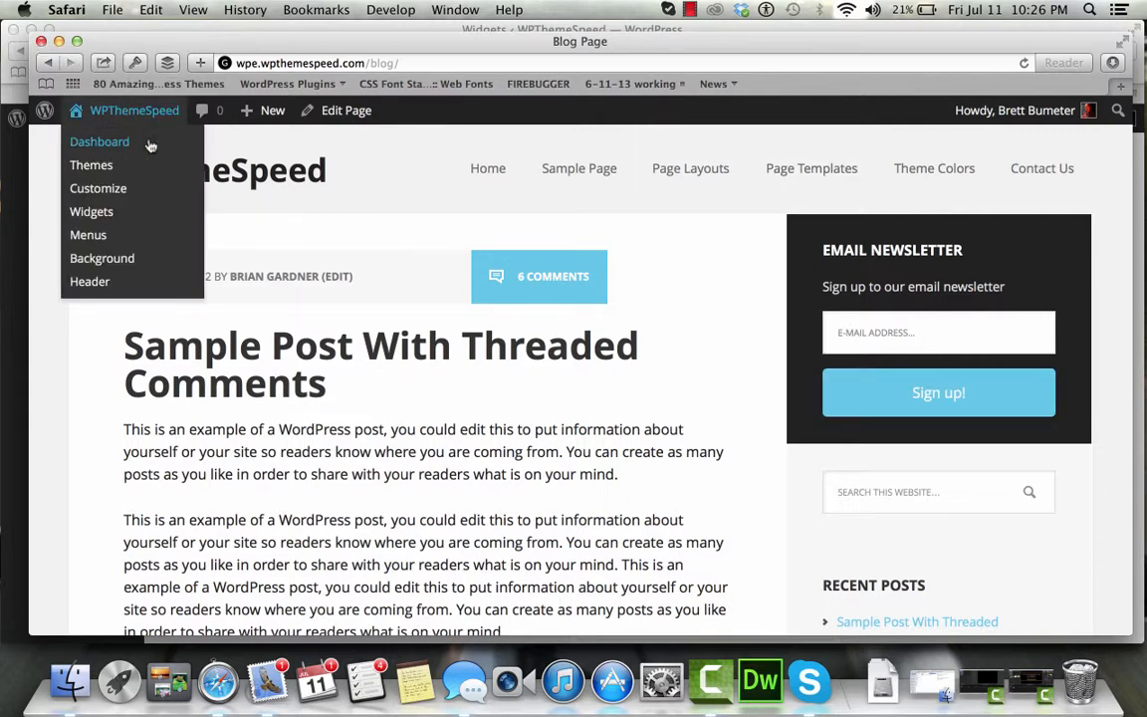
Return to the site's home page and review its slider, featured page sections, footer widgets and navigation menu
{"action": "left_click", "coordinate": [307, 165]}
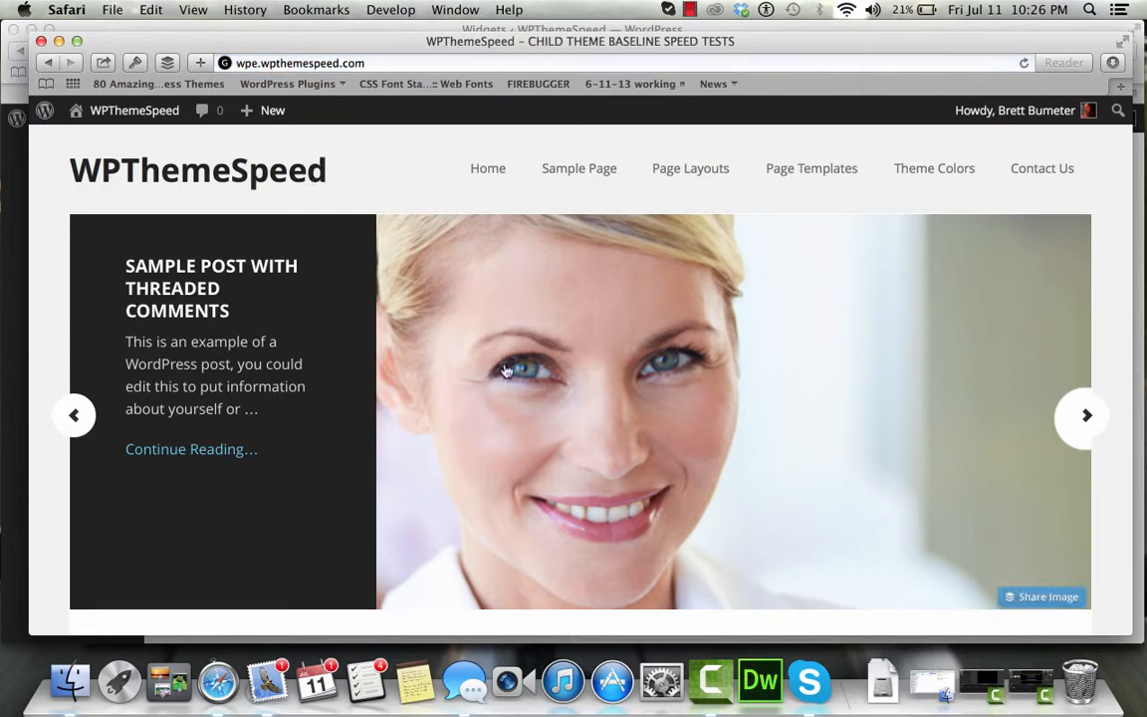
{"action": "scroll", "coordinate": [505, 370], "scroll_direction": "down", "scroll_amount": 10}
{"action": "scroll", "coordinate": [505, 370], "scroll_direction": "down", "scroll_amount": 5}
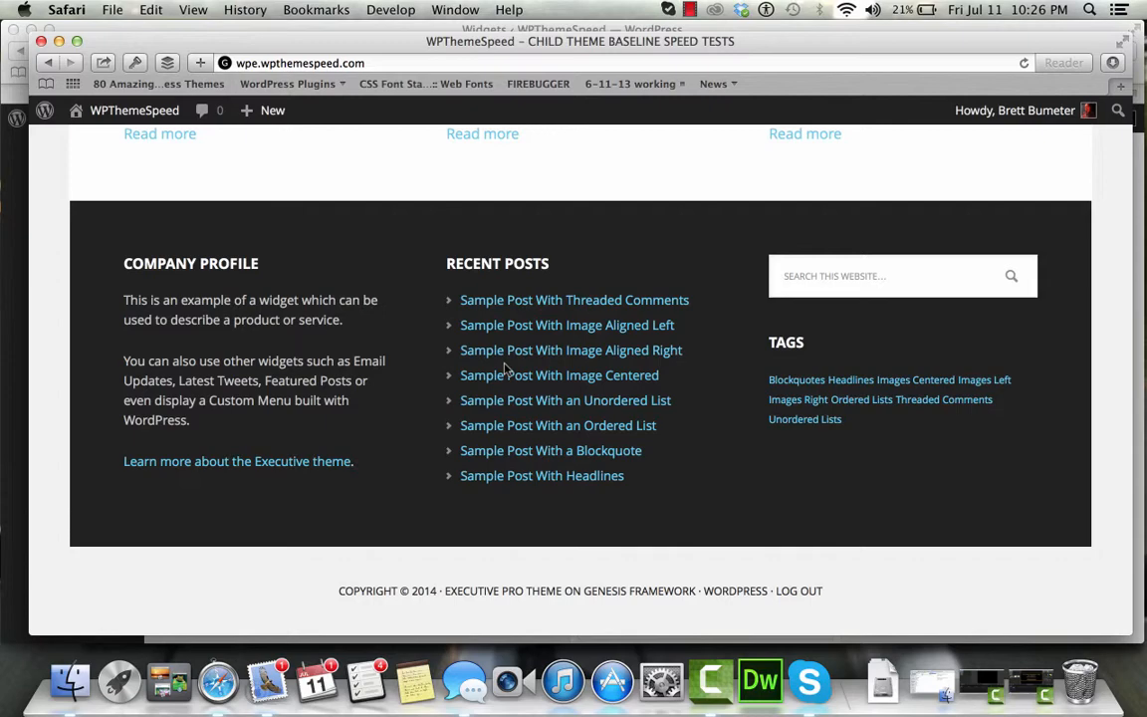
{"action": "scroll", "coordinate": [505, 370], "scroll_direction": "up", "scroll_amount": 5}
{"action": "scroll", "coordinate": [505, 362], "scroll_direction": "up", "scroll_amount": 10}
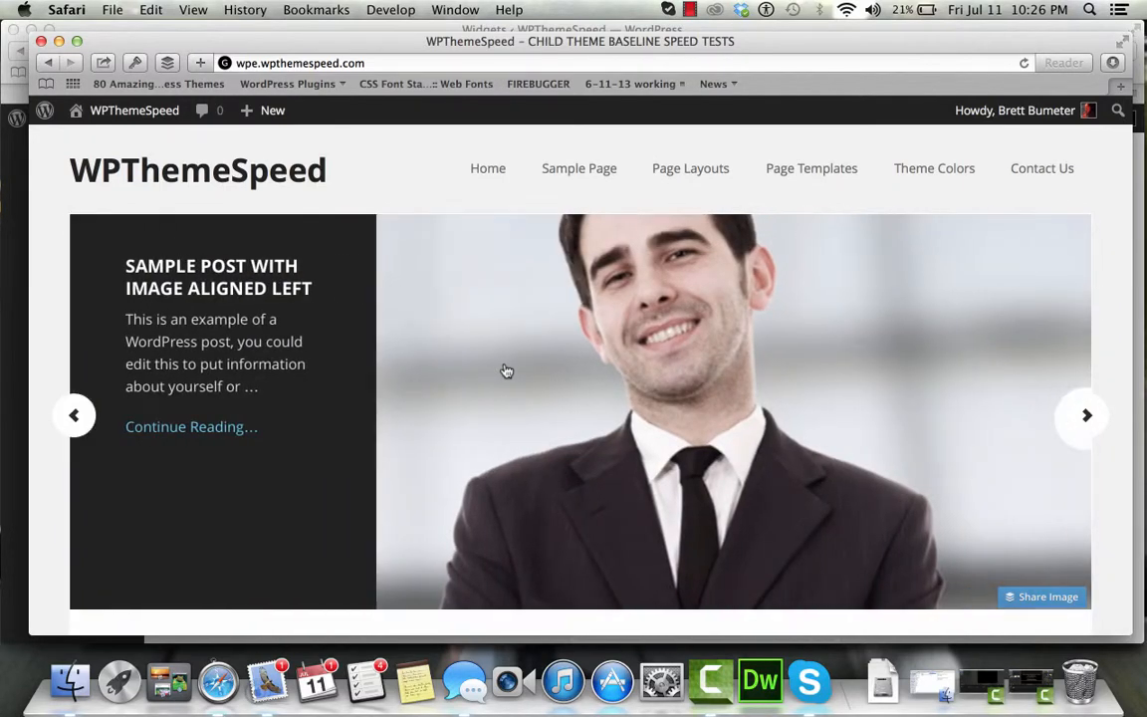
{"action": "scroll", "coordinate": [506, 370], "scroll_direction": "down", "scroll_amount": 10}
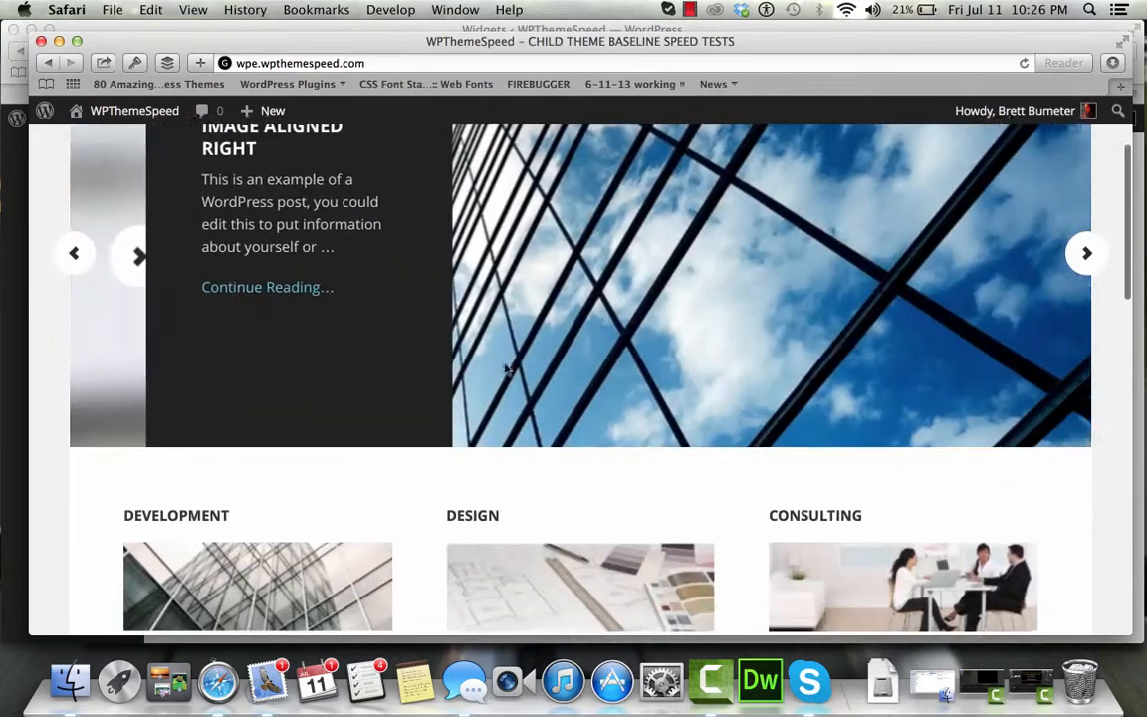
{"action": "scroll", "coordinate": [506, 370], "scroll_direction": "down", "scroll_amount": 7}
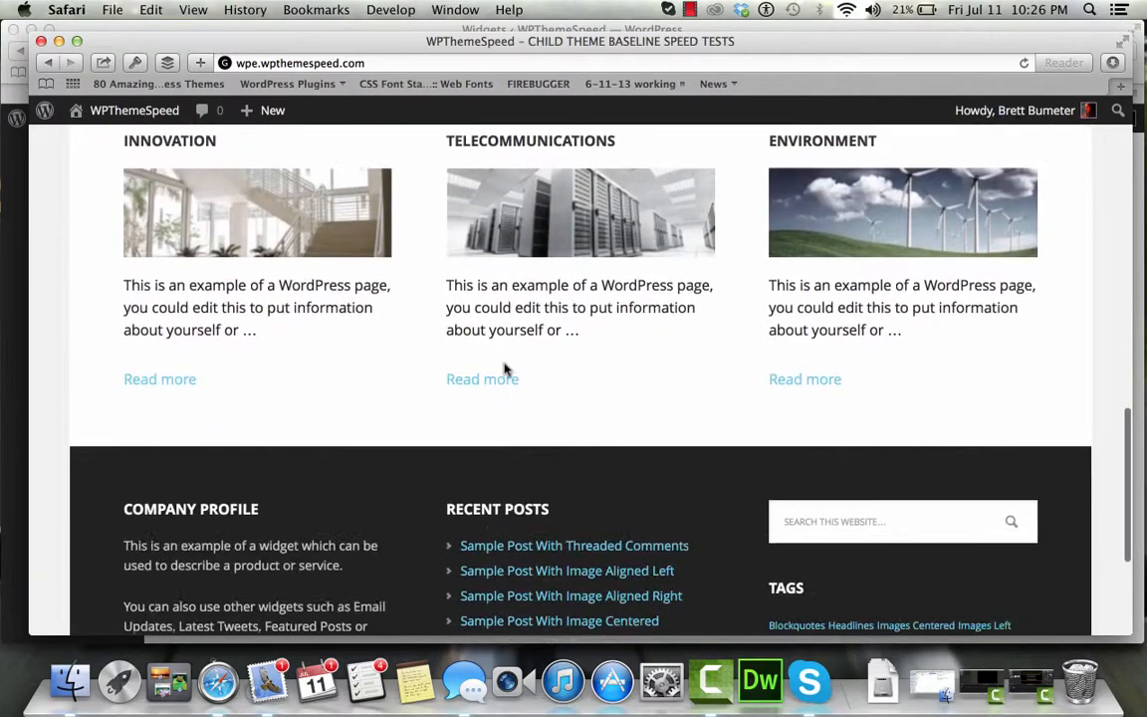
{"action": "scroll", "coordinate": [506, 371], "scroll_direction": "up", "scroll_amount": 1}
{"action": "scroll", "coordinate": [506, 370], "scroll_direction": "down", "scroll_amount": 3}
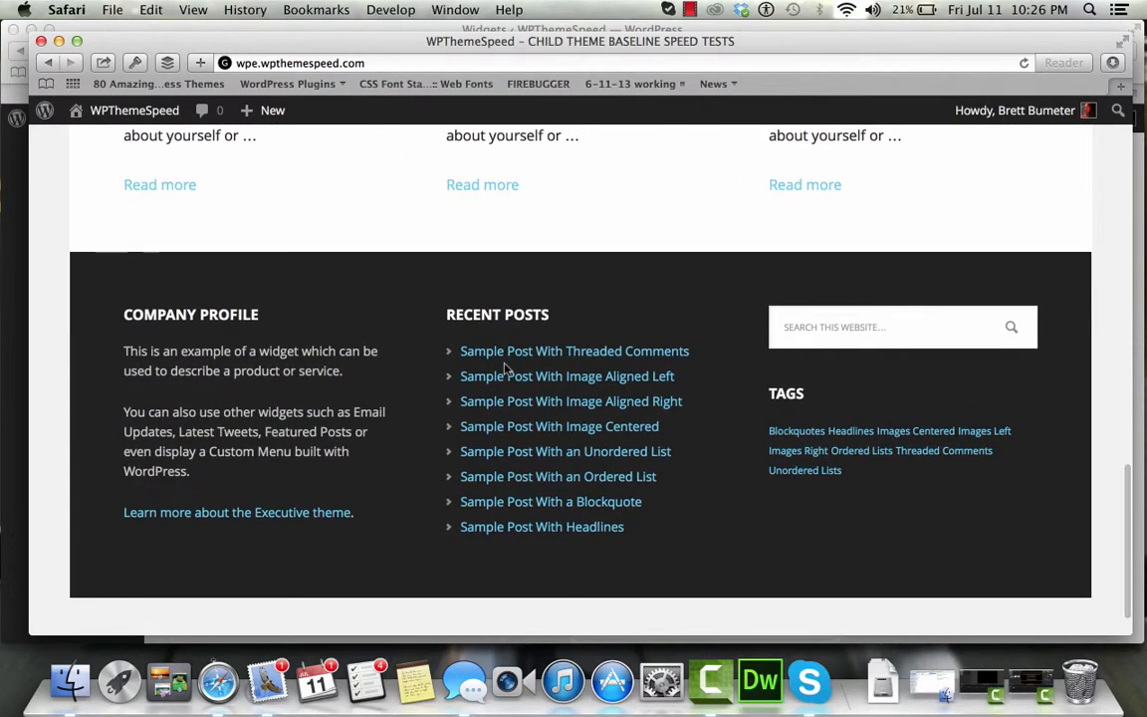
{"action": "scroll", "coordinate": [506, 370], "scroll_direction": "down", "scroll_amount": 2}
{"action": "scroll", "coordinate": [506, 369], "scroll_direction": "up", "scroll_amount": 8}
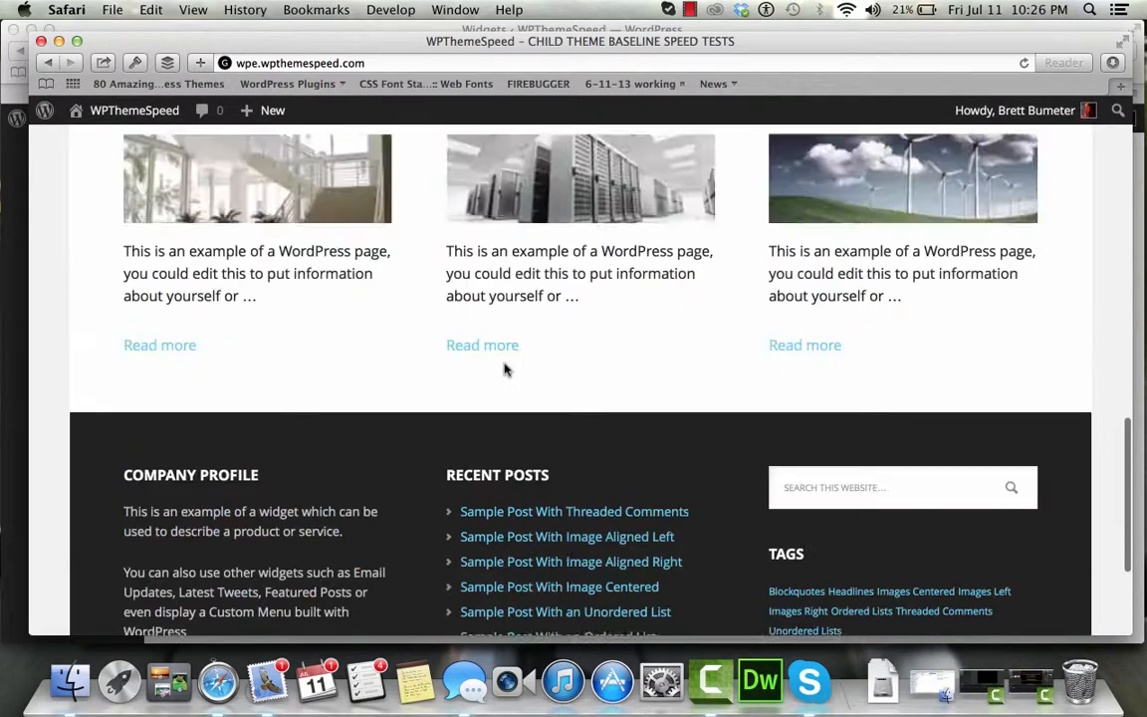
{"action": "scroll", "coordinate": [506, 365], "scroll_direction": "up", "scroll_amount": 10}
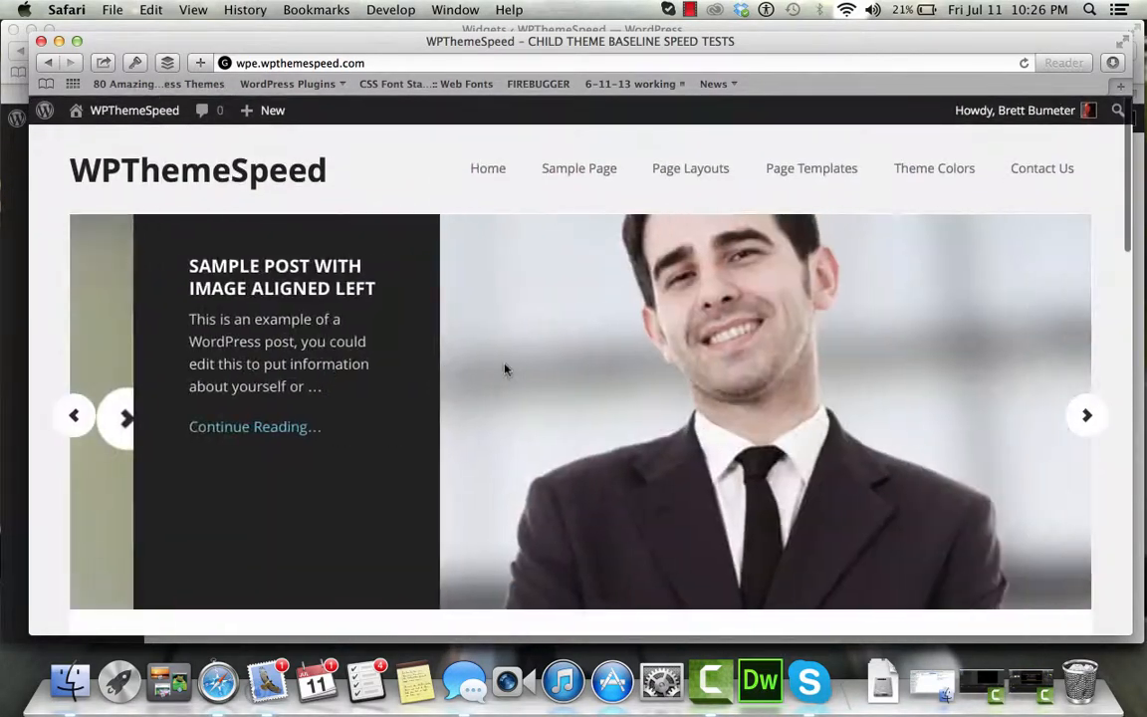
{"action": "mouse_move", "coordinate": [891, 174]}
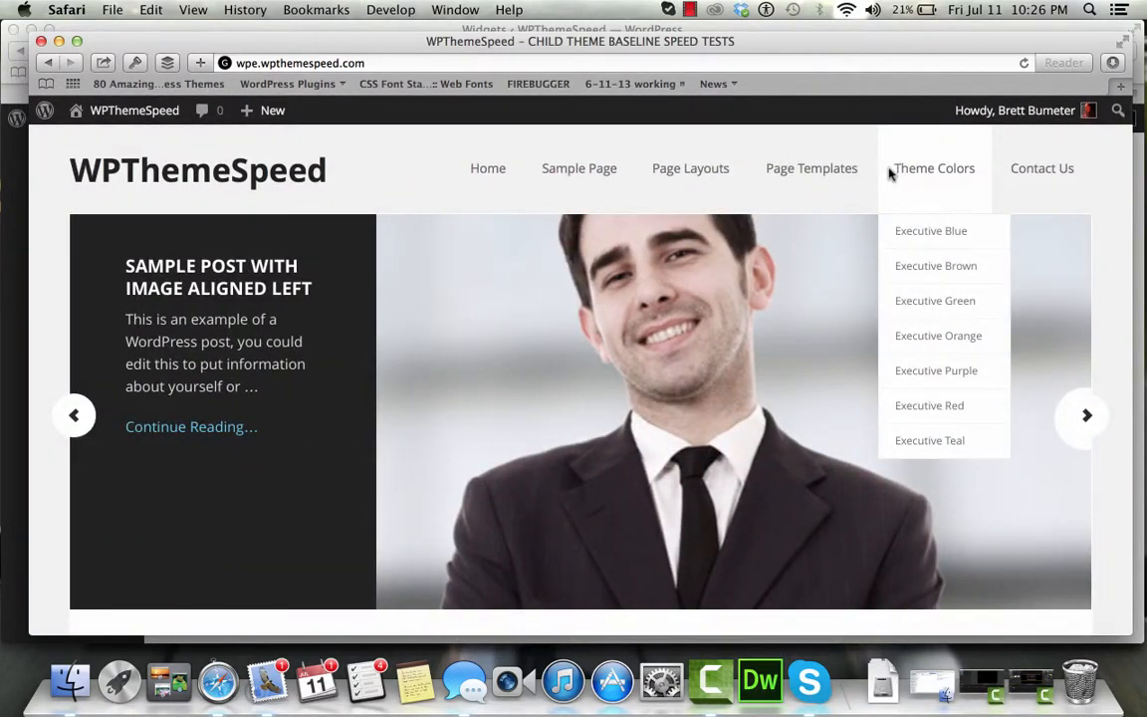